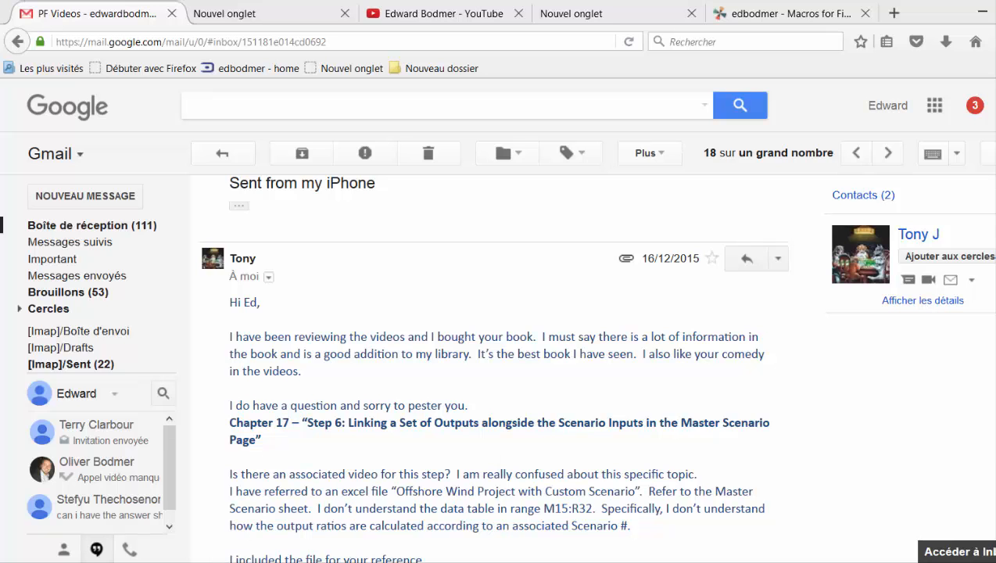
# Switch to the Kalitta Corporate Finance Model workbook in Excel and review the Financial Model sheet back up to the Historic Financial Statements.
pyautogui.moveTo(406, 562)
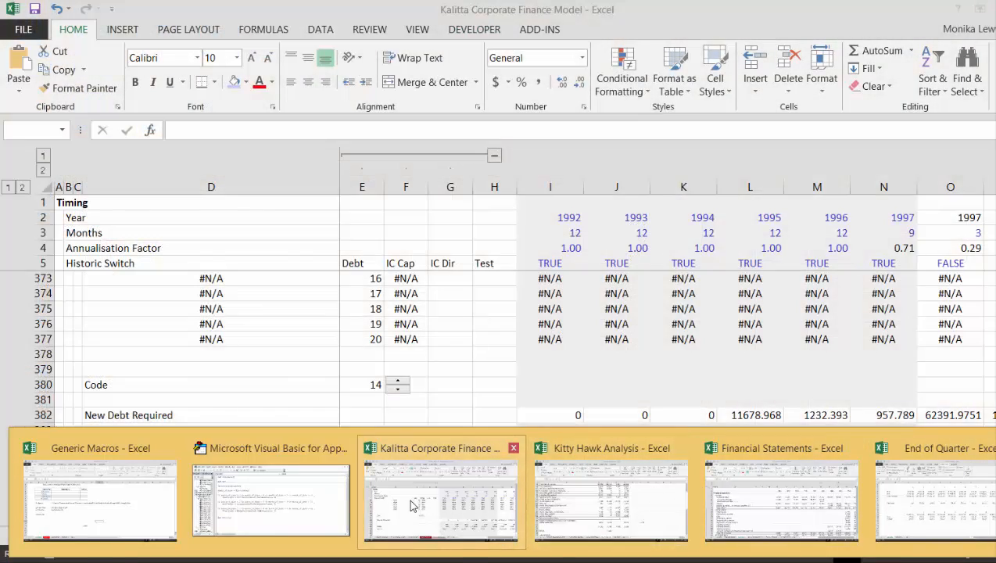
pyautogui.click(413, 506)
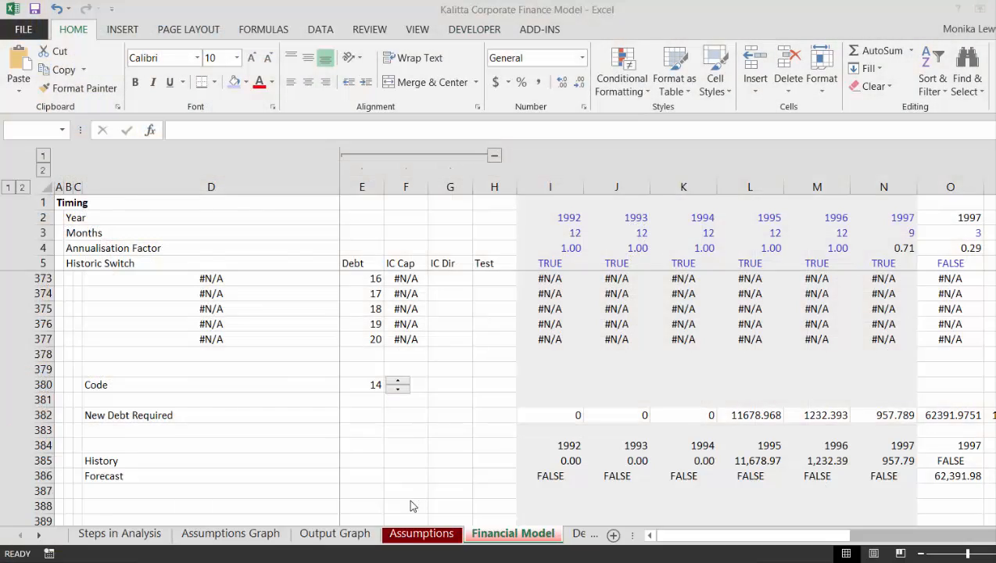
pyautogui.press('pageup')
pyautogui.press('pageup')
pyautogui.press('pageup')
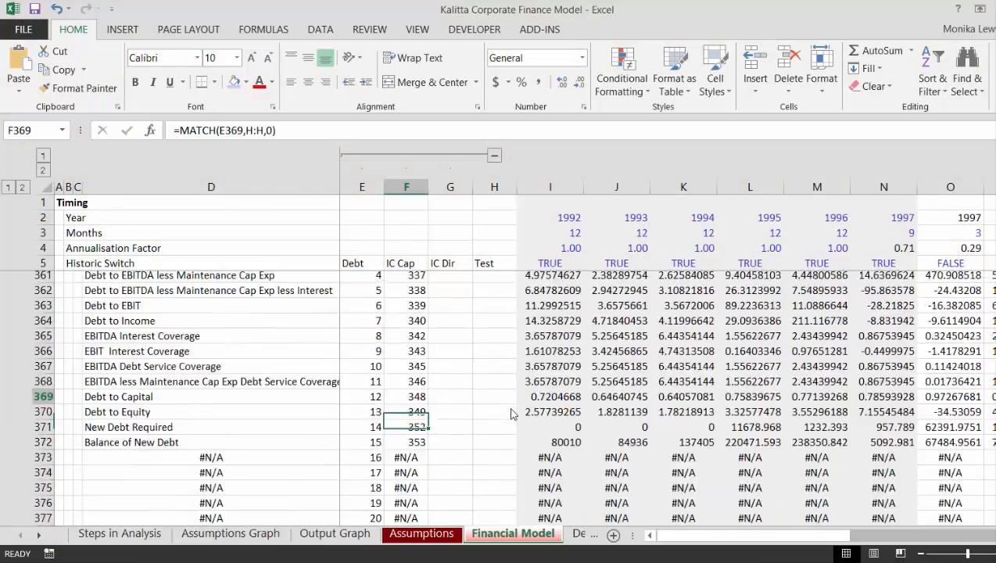
pyautogui.press('pageup')
pyautogui.press('pageup')
pyautogui.press('pageup')
pyautogui.press('pageup')
pyautogui.press('pageup')
pyautogui.press('pageup')
pyautogui.press('pageup')
pyautogui.press('pageup')
pyautogui.press('pageup')
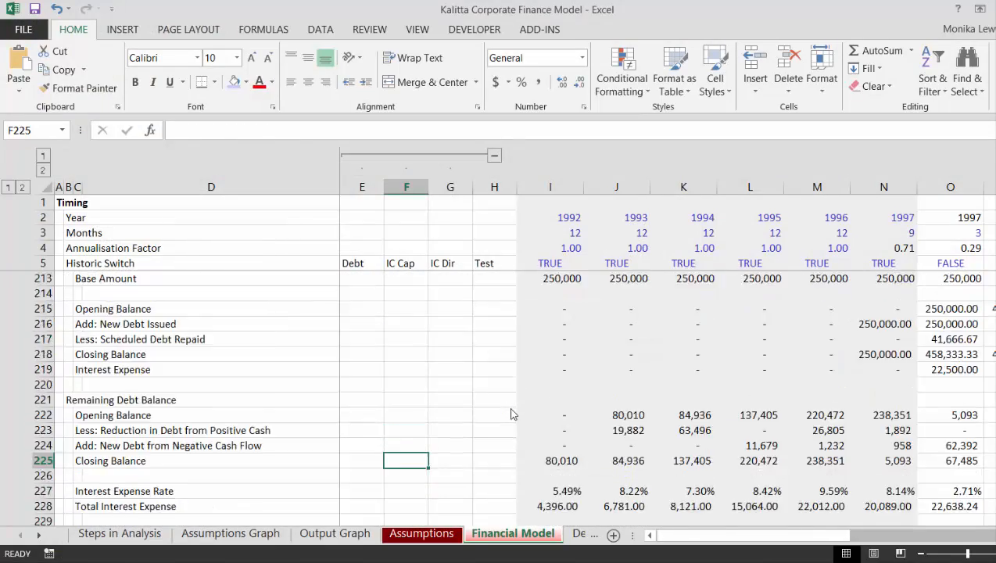
pyautogui.press('pageup')
pyautogui.press('pageup')
pyautogui.press('pageup')
pyautogui.press('pageup')
pyautogui.press('pageup')
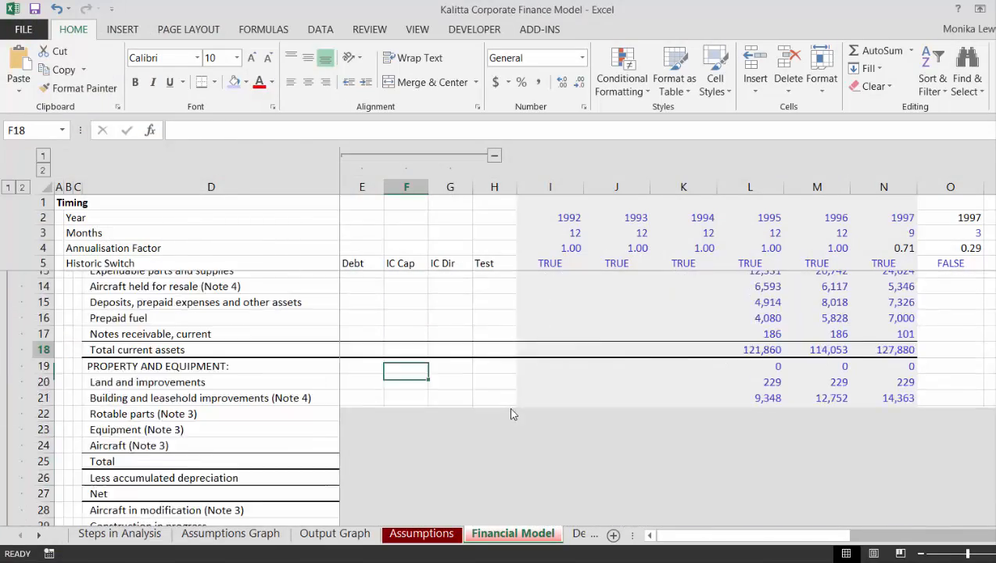
pyautogui.press('Left')
pyautogui.press('Left')
pyautogui.press('Left')
pyautogui.press('Left')
pyautogui.press('Left')
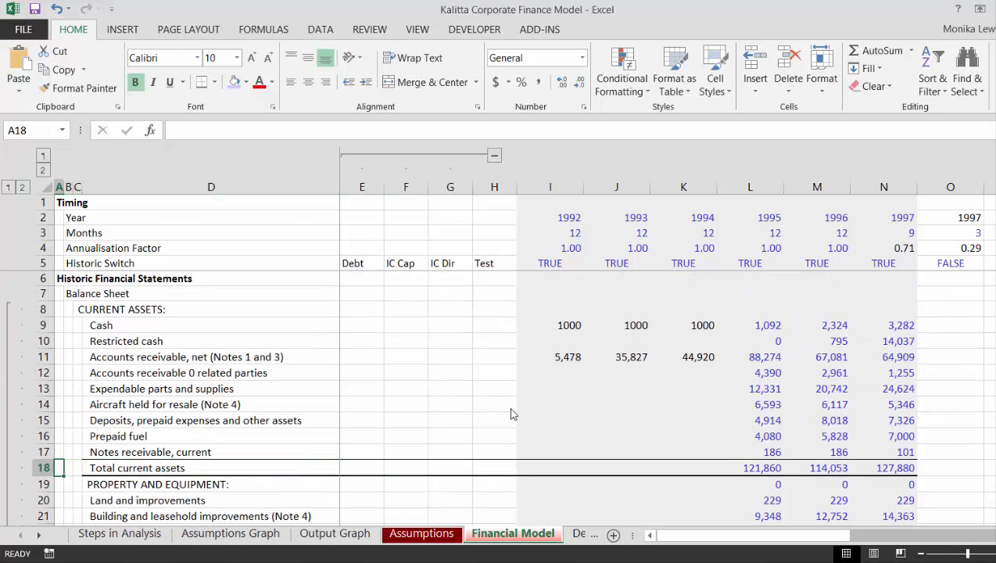
# Insert a new worksheet directly before the Assumptions Graph sheet and name it Scenario Analysis.
pyautogui.hotkey('ctrl', 'pageup')
pyautogui.hotkey('ctrl', 'pageup')
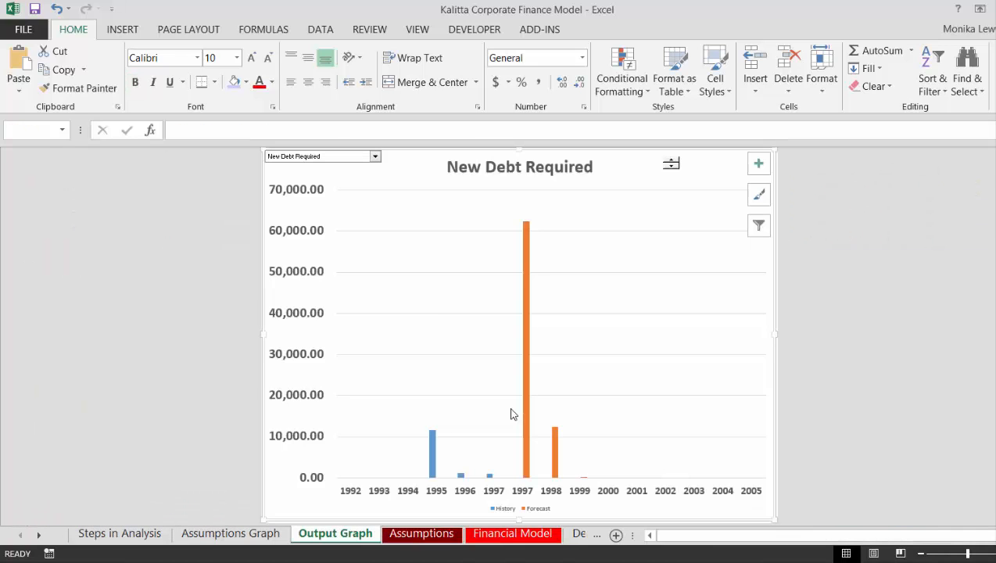
pyautogui.hotkey('ctrl', 'pagedown')
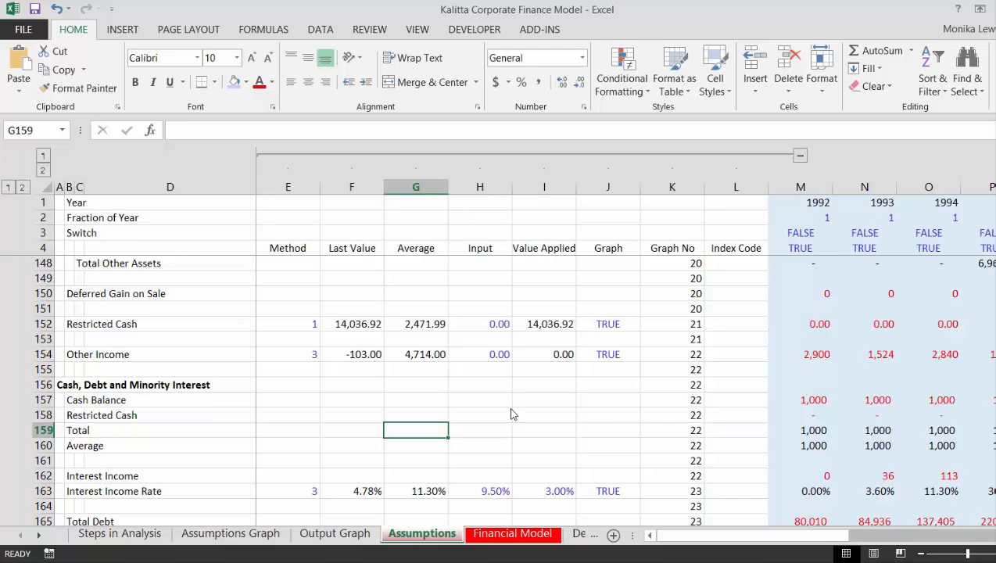
pyautogui.hotkey('ctrl', 'pageup')
pyautogui.hotkey('ctrl', 'pageup')
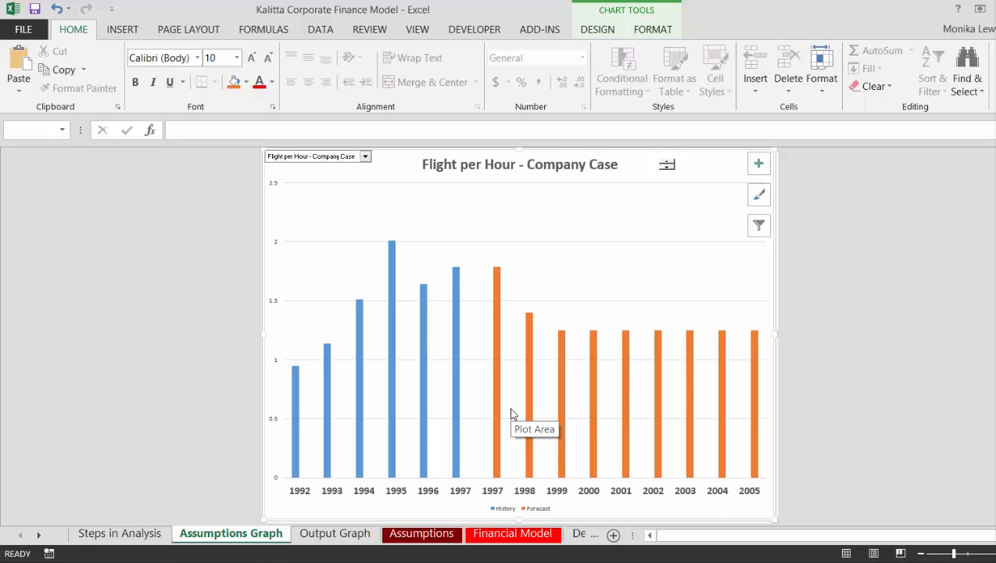
pyautogui.hotkey('shift', 'F11')
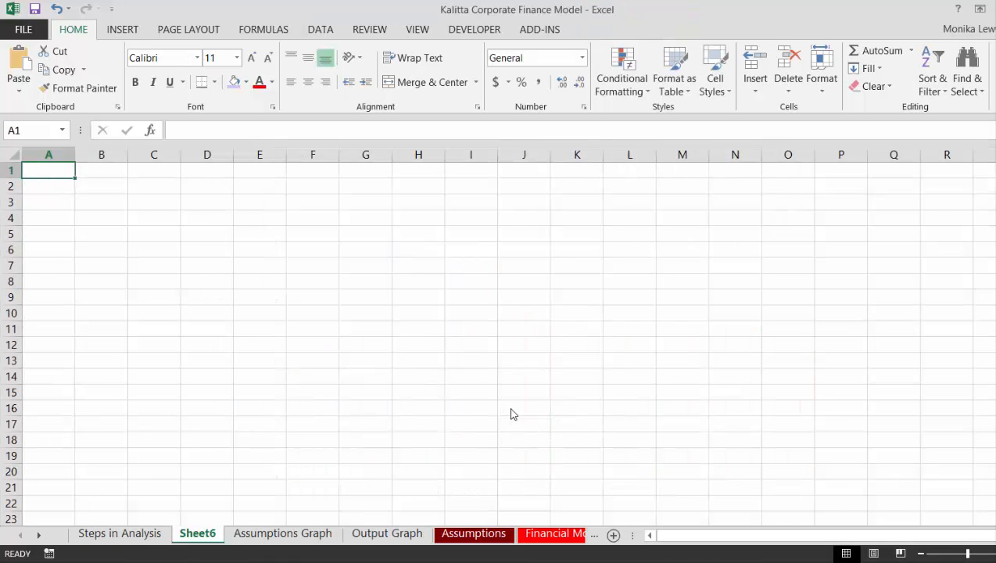
pyautogui.doubleClick(189, 538)
pyautogui.write('Scena')
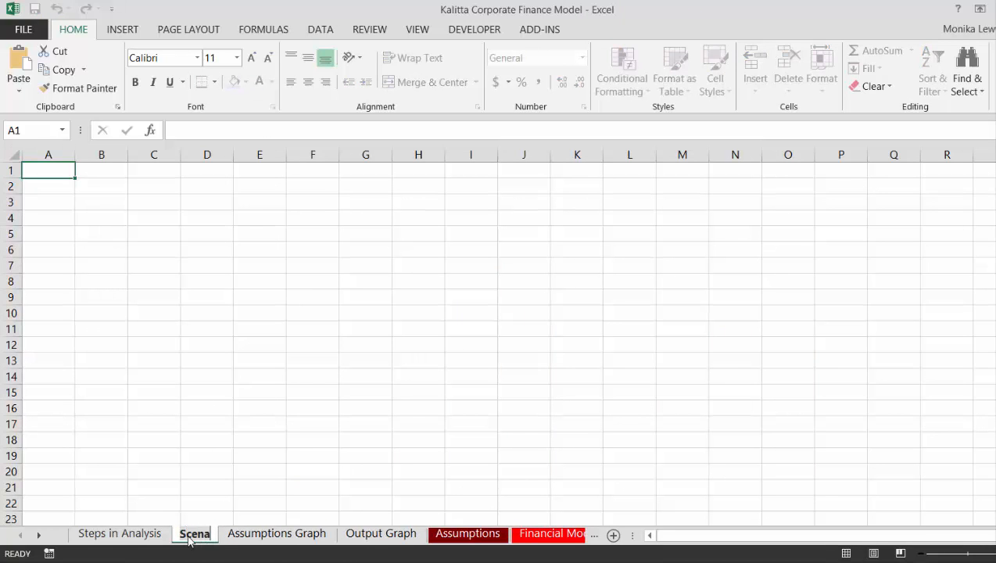
pyautogui.write('rio Analys')
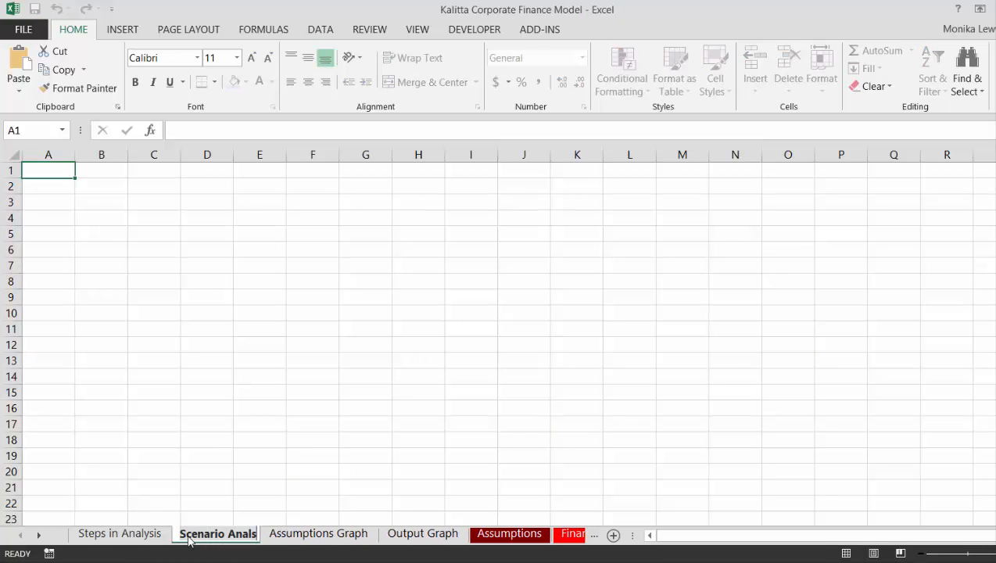
pyautogui.write('is')
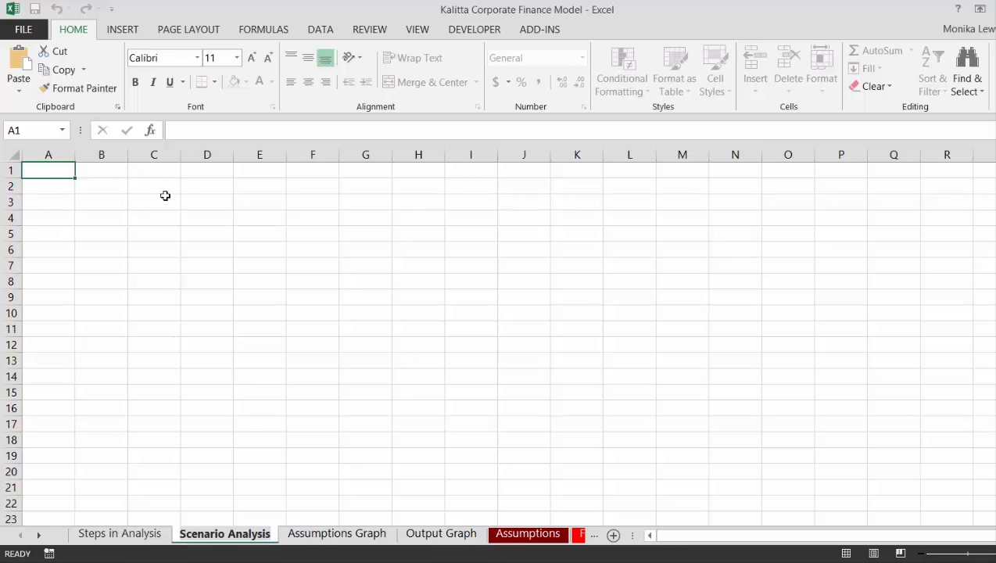
# Enter the label Code Number in cell E3 of the Scenario Analysis sheet.
pyautogui.click(204, 230)
pyautogui.press('Up')
pyautogui.press('Up')
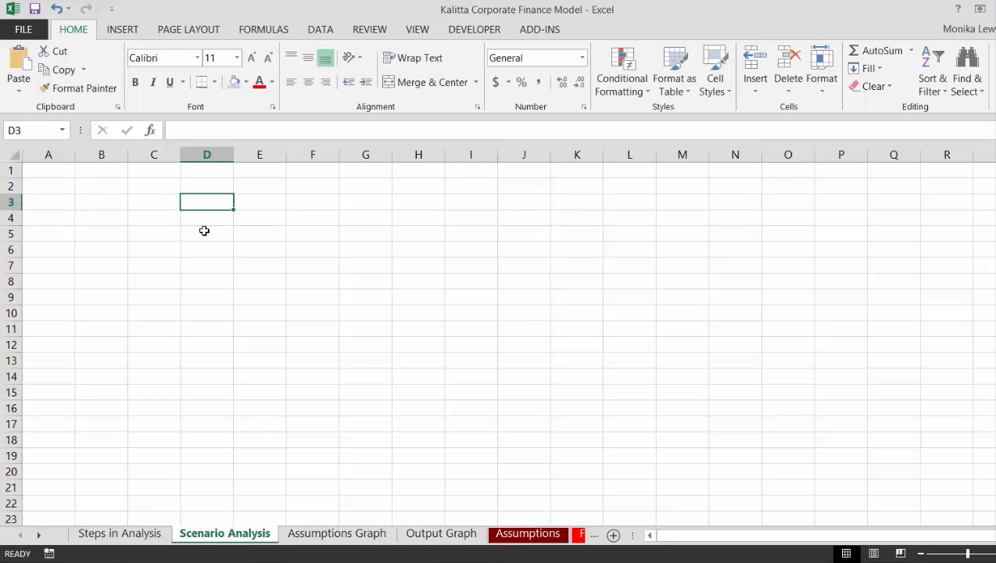
pyautogui.press('Right')
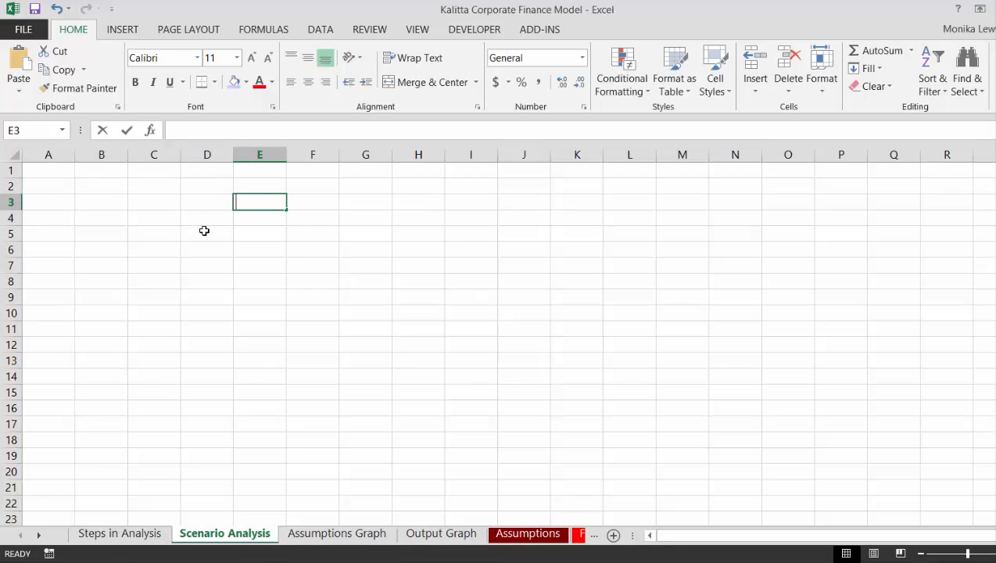
pyautogui.write('Code Number')
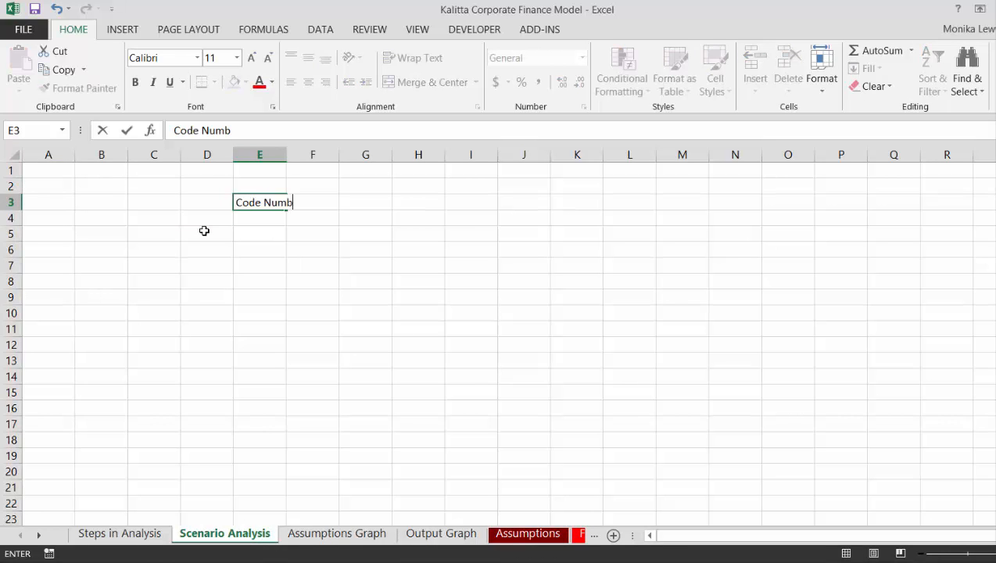
pyautogui.press('Return')
pyautogui.press('Return')
# Enter Company Case in cell C7 as the first scenario name.
pyautogui.press('Left')
pyautogui.press('Left')
pyautogui.press('Left')
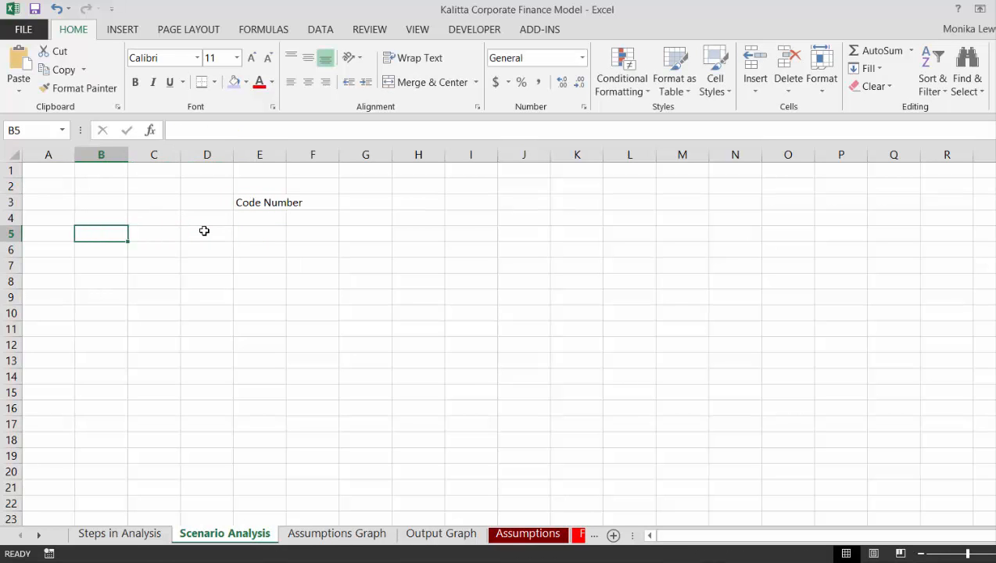
pyautogui.press('Down')
pyautogui.press('Down')
pyautogui.press('Right')
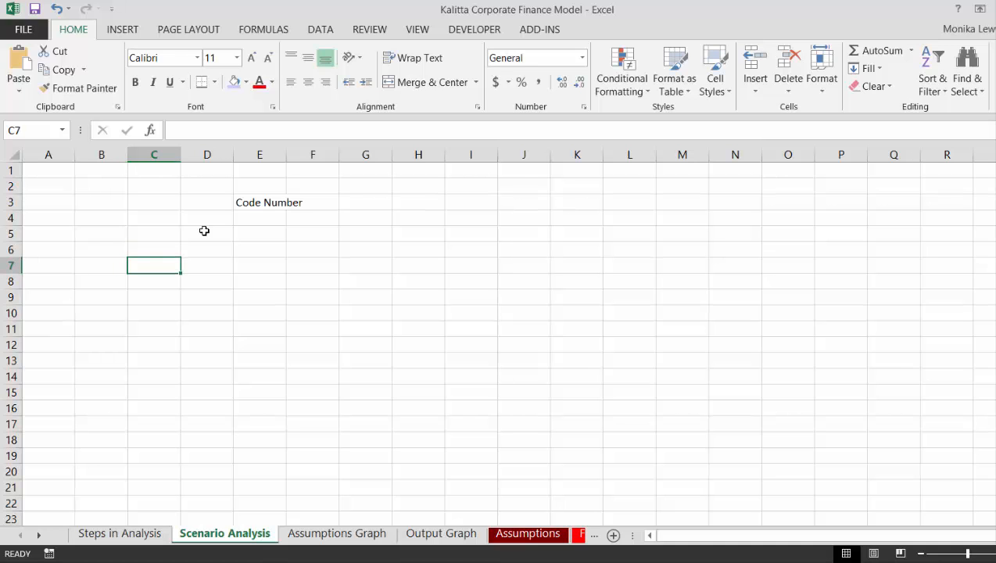
pyautogui.write('Bu')
pyautogui.press('BackSpace')
pyautogui.press('BackSpace')
pyautogui.write('C')
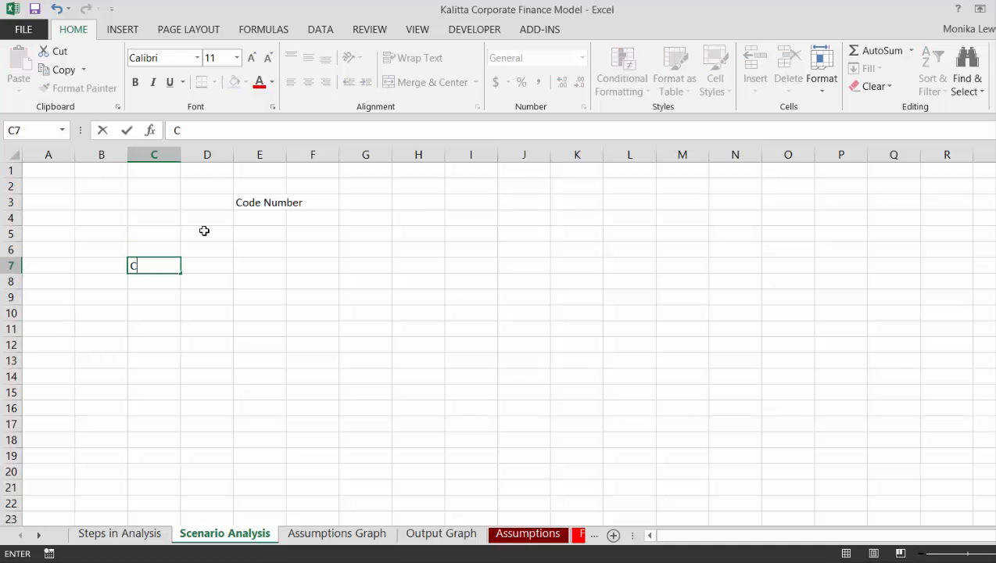
pyautogui.write('ompany Case')
pyautogui.press('Return')
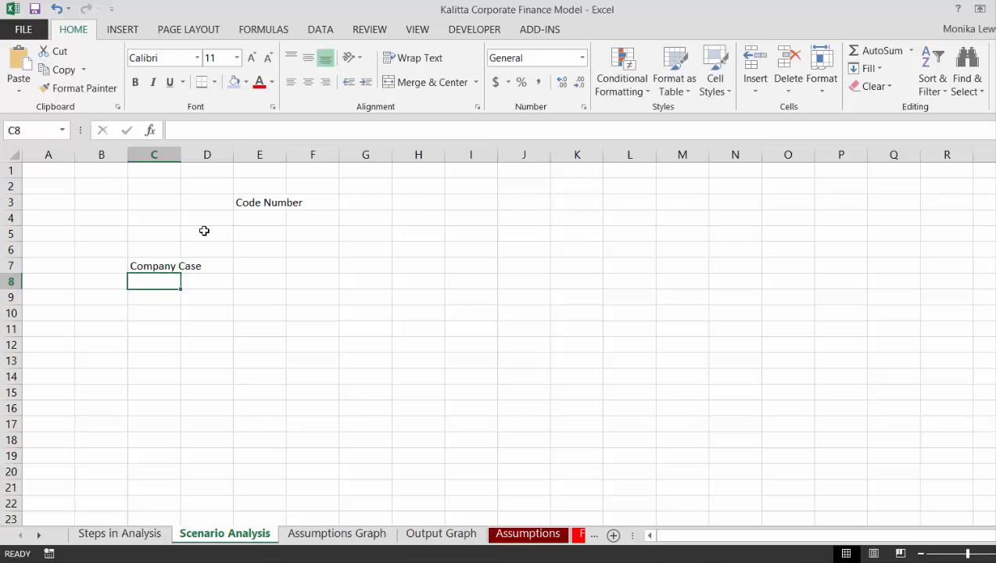
# Widen column C to fit the scenario names and enter Base Case in cell C8.
pyautogui.moveTo(179, 155); pyautogui.dragTo(216, 155)
pyautogui.write('Base C')
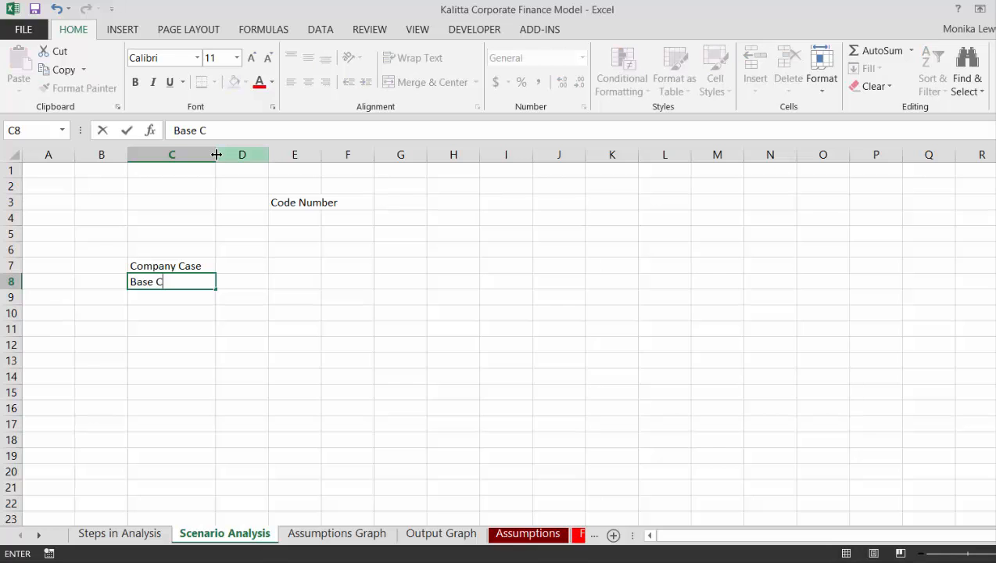
pyautogui.write('ase')
pyautogui.press('Return')
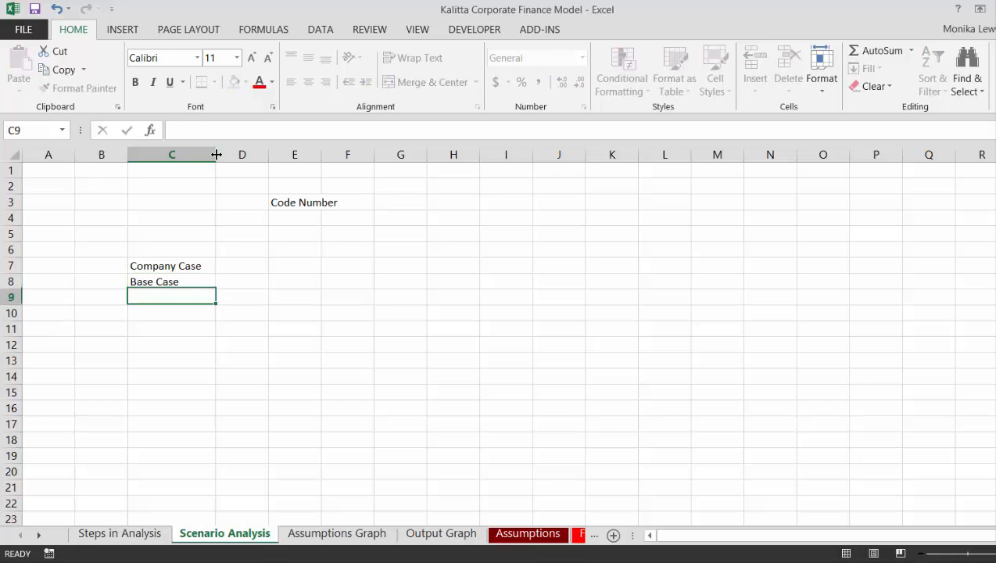
# Add the scenario names Low Case in C9 and Worst Case in C10.
pyautogui.write('Low')
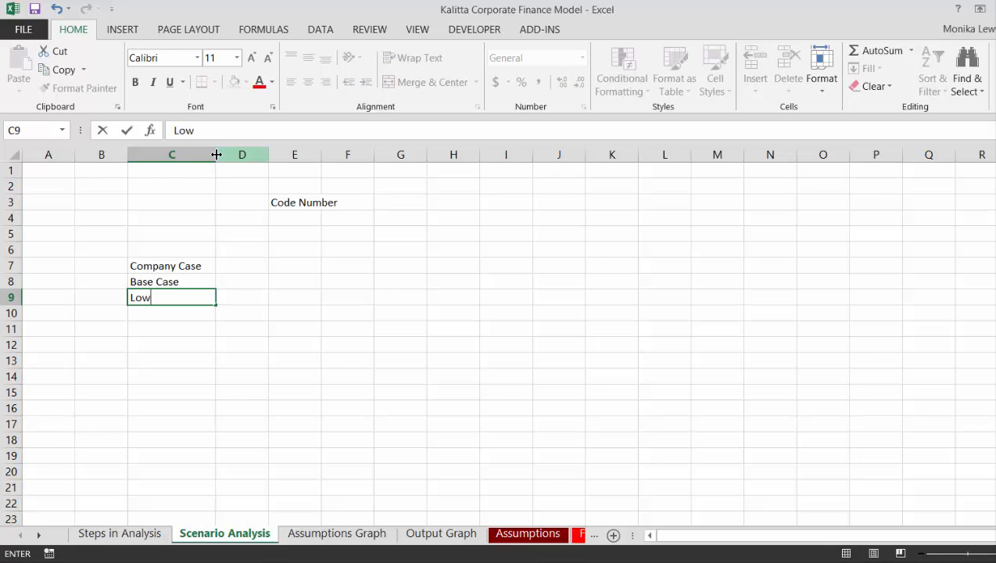
pyautogui.write(' Case')
pyautogui.press('Return')
pyautogui.write('W')
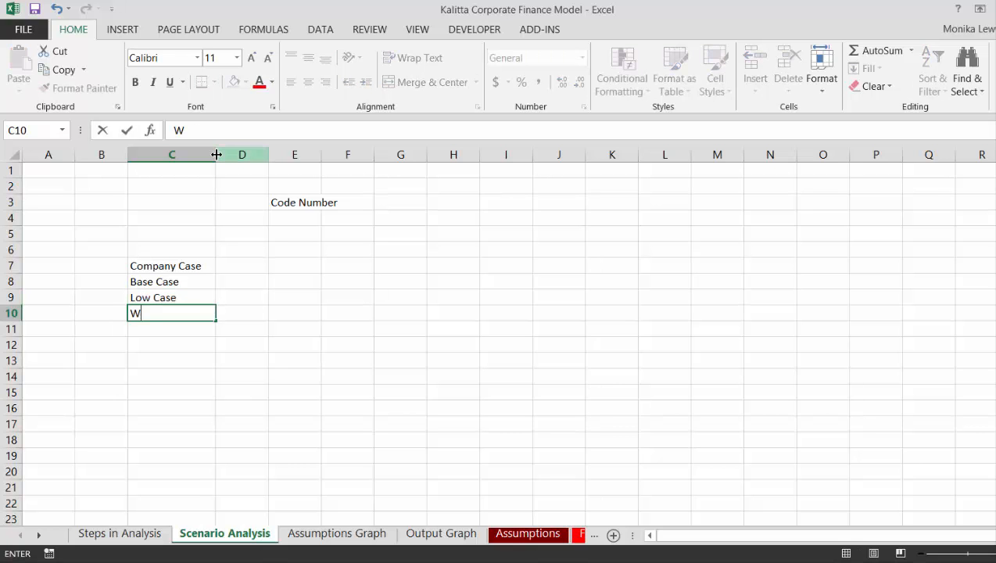
pyautogui.write('orst Case')
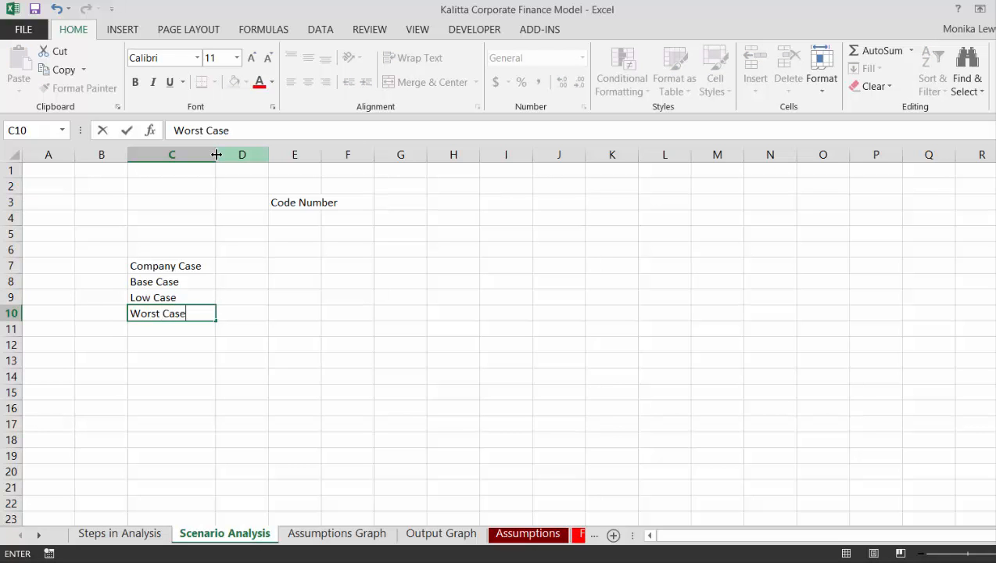
pyautogui.press('Return')
pyautogui.press('Up')
pyautogui.press('Up')
pyautogui.press('Up')
pyautogui.press('Up')
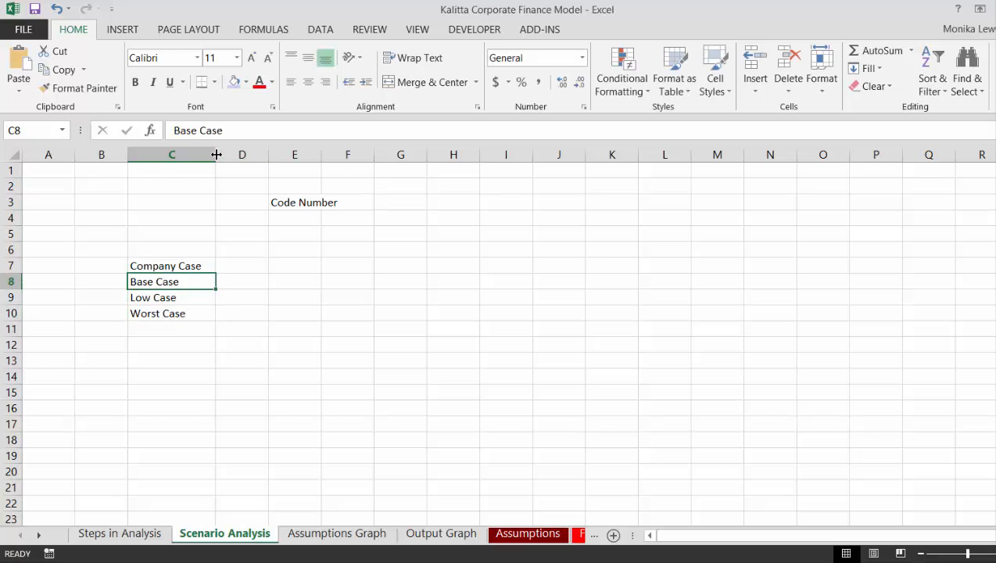
pyautogui.press('Right')
pyautogui.press('Up')
pyautogui.press('Up')
pyautogui.press('Up')
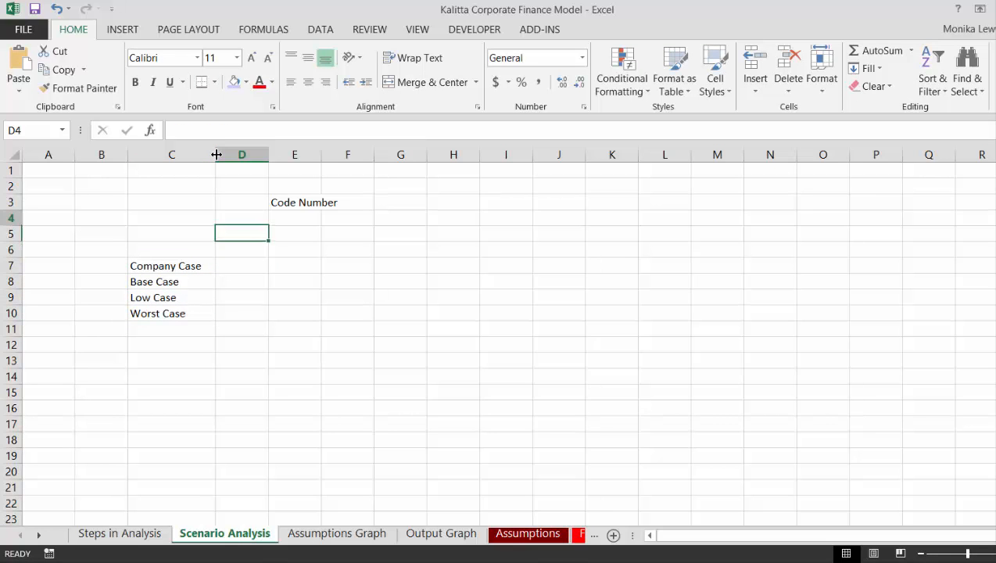
pyautogui.press('Down')
pyautogui.press('Down')
pyautogui.press('Down')
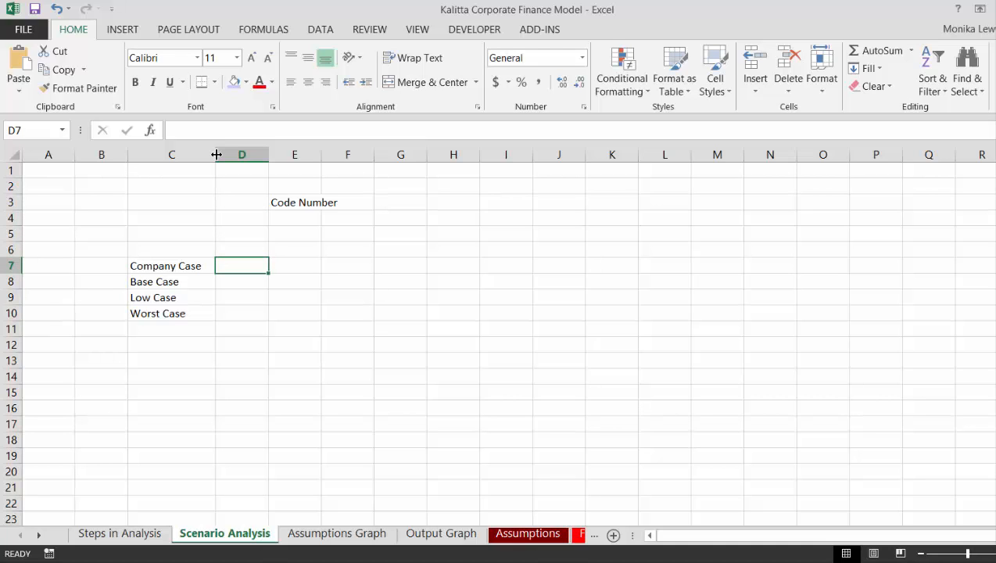
# Enter 1 in cell G3 as the value for the Code Number label.
pyautogui.press('Up')
pyautogui.press('Up')
pyautogui.press('Up')
pyautogui.press('Up')
pyautogui.press('Right')
pyautogui.press('Right')
pyautogui.press('Right')
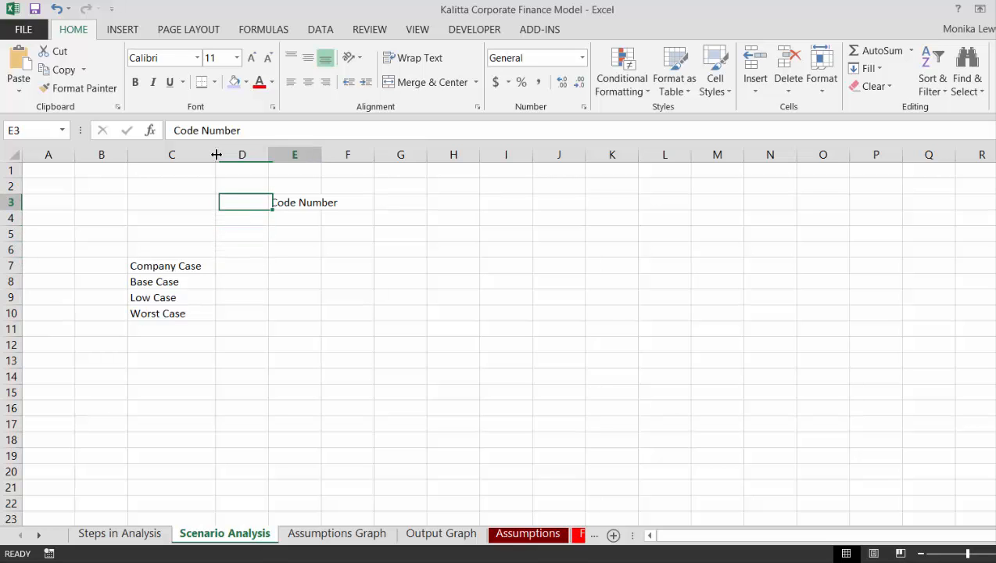
pyautogui.write('1')
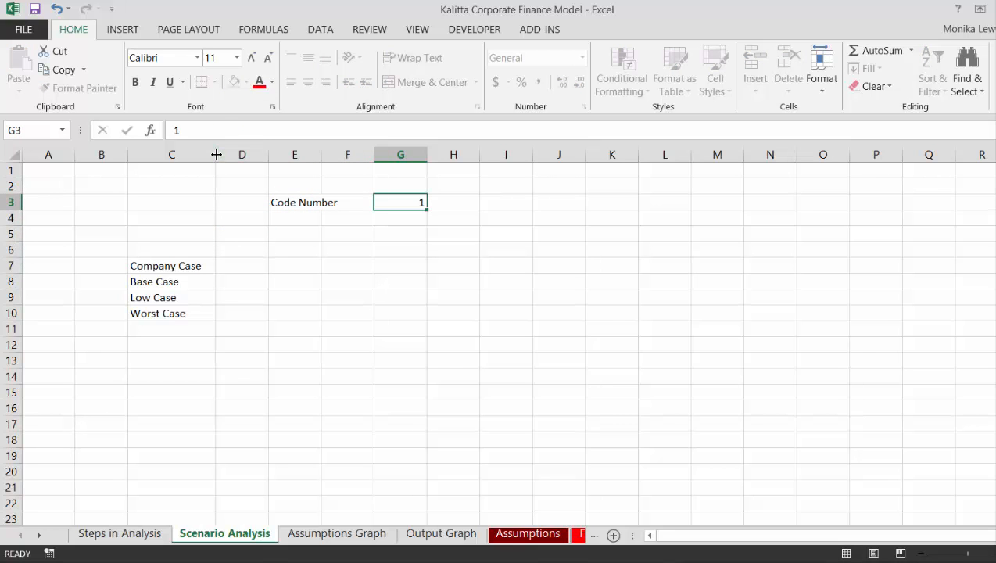
pyautogui.press('Return')
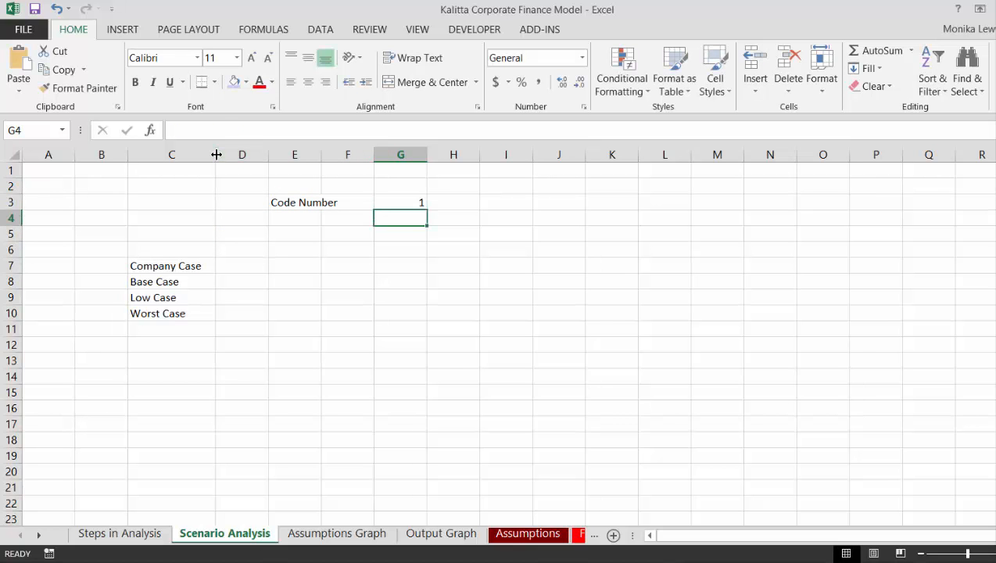
pyautogui.press('Up')
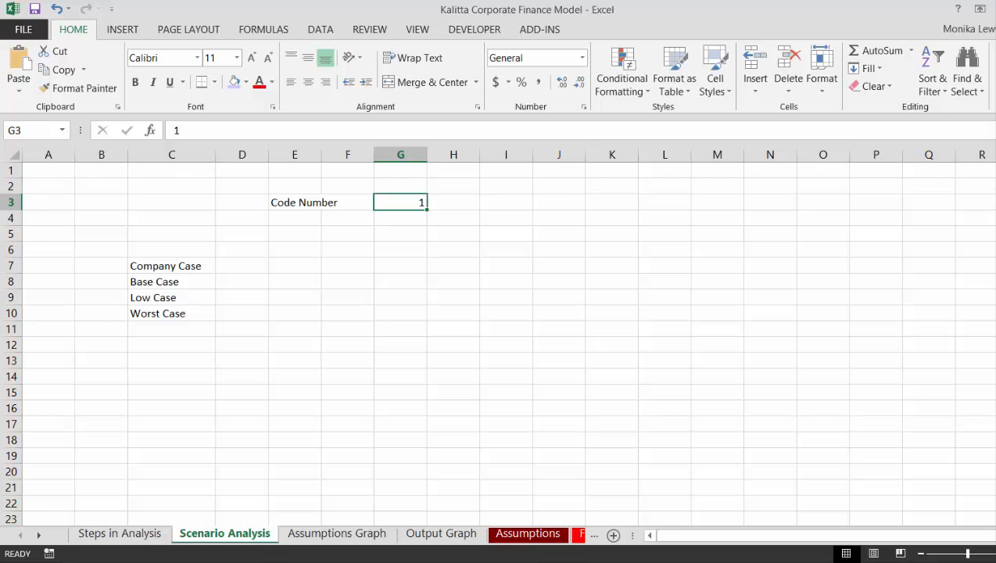
# Switch to the File Explorer window showing Data (D:) and open the Courses library from the Libraries shortcut.
pyautogui.click(141, 562)
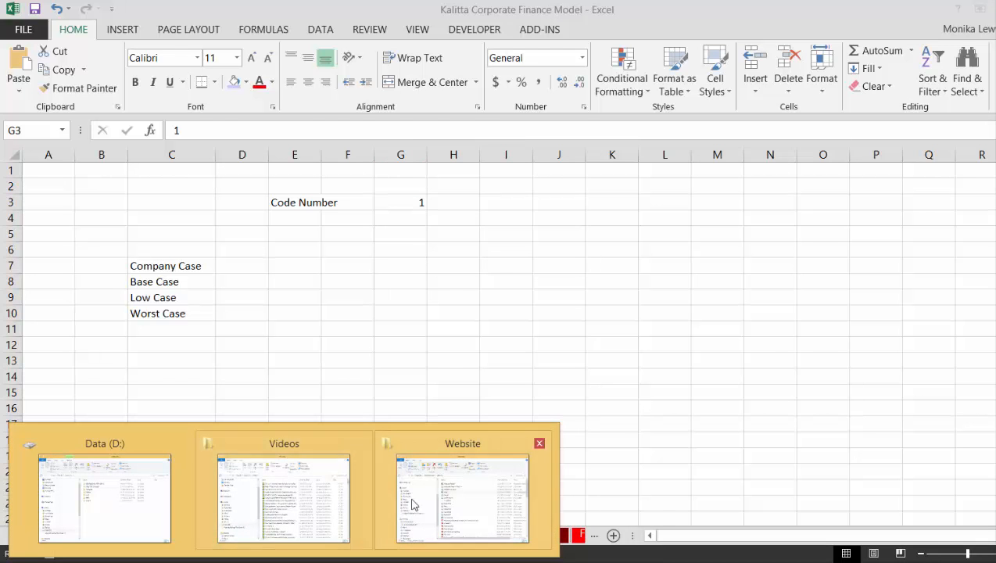
pyautogui.moveTo(456, 506)
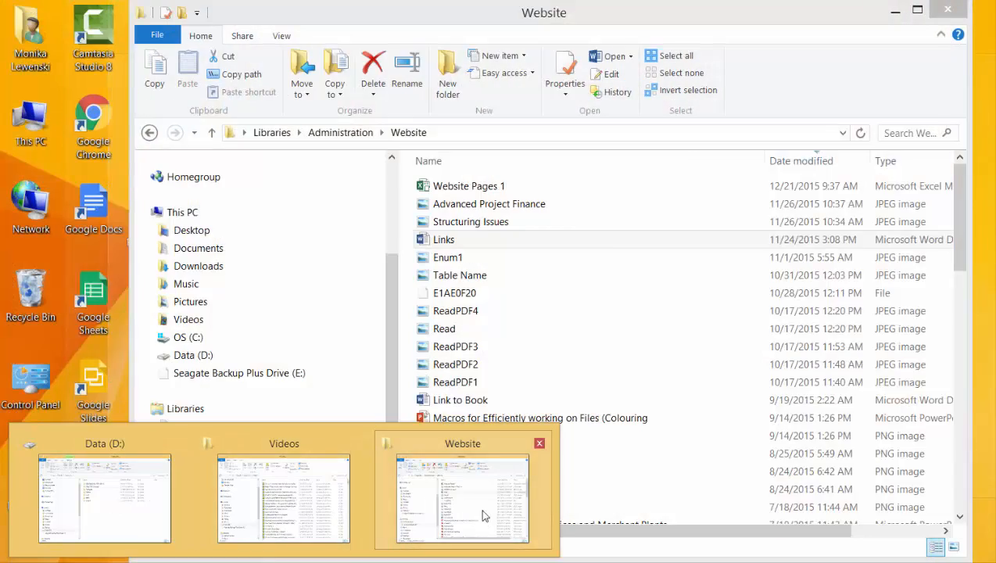
pyautogui.moveTo(317, 510)
pyautogui.moveTo(124, 522)
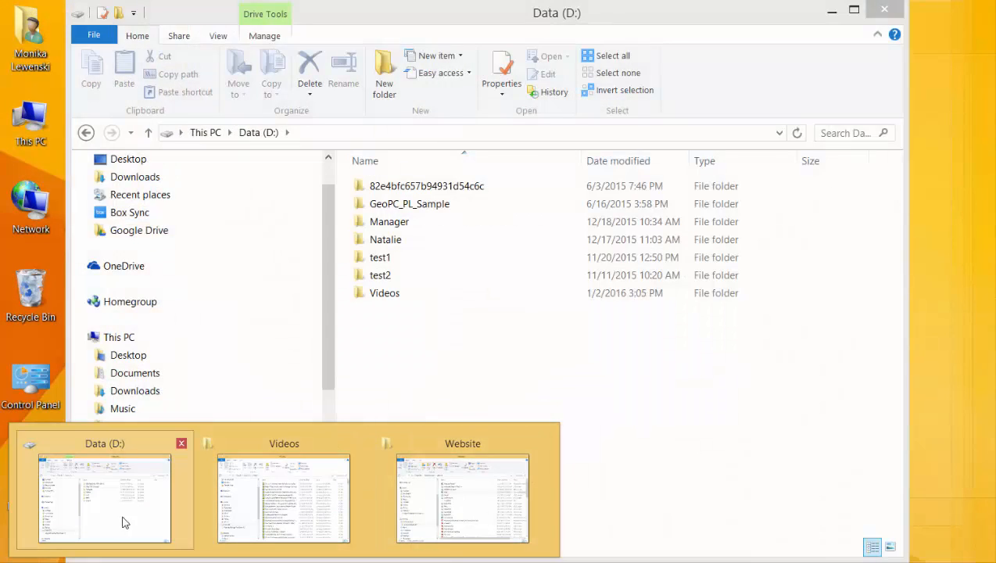
pyautogui.click(130, 524)
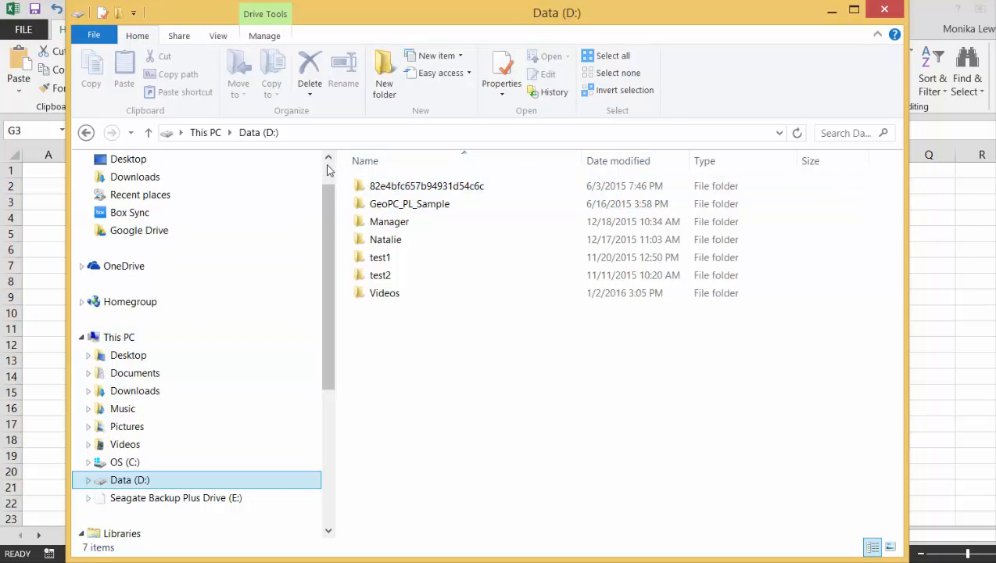
pyautogui.scroll(1, 330, 166)
pyautogui.click(173, 184)
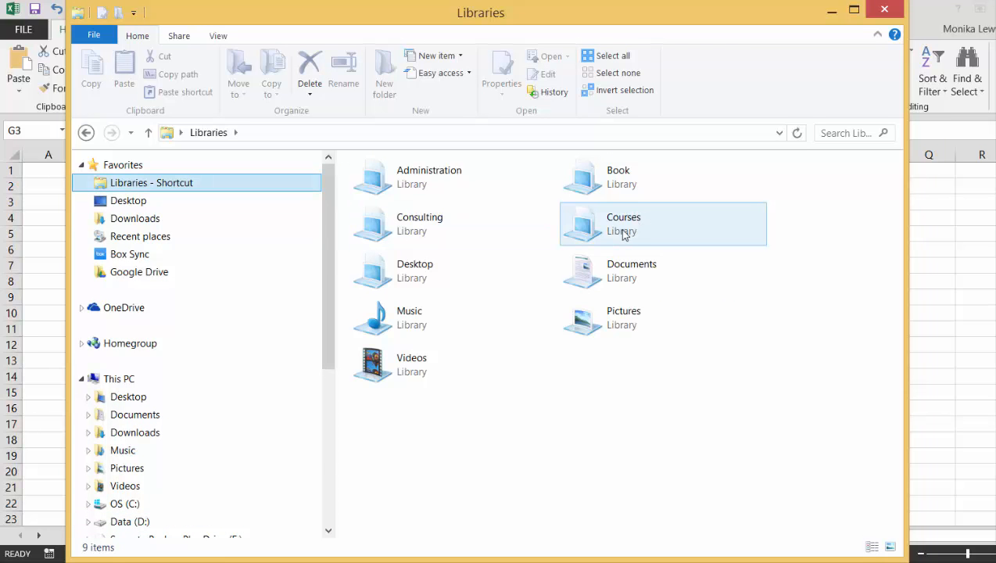
pyautogui.doubleClick(621, 229)
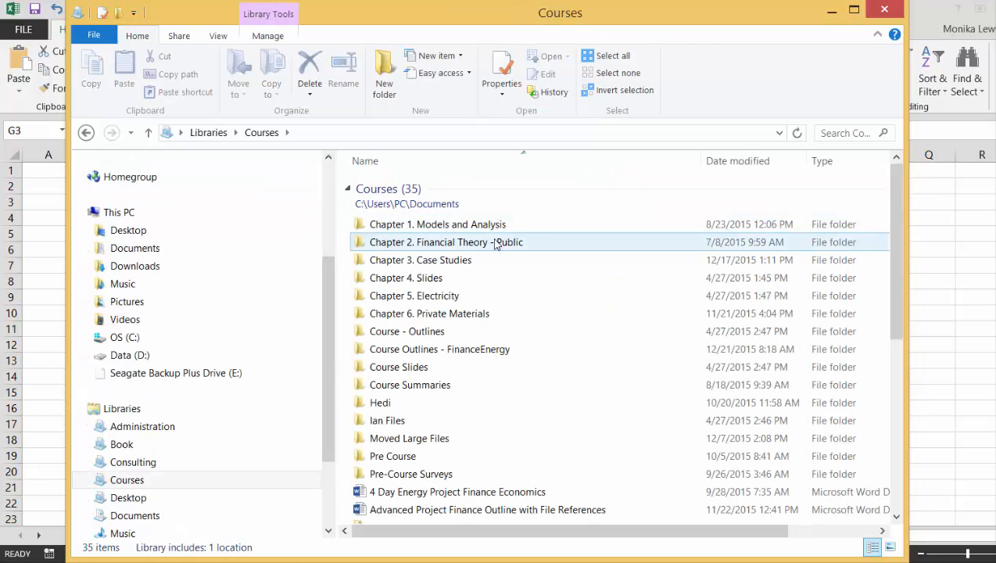
# Open the folder "6. Scenario and Tornado Diagram Templates and Exersices" inside "Chapter 1. Models and Analysis".
pyautogui.click(449, 227)
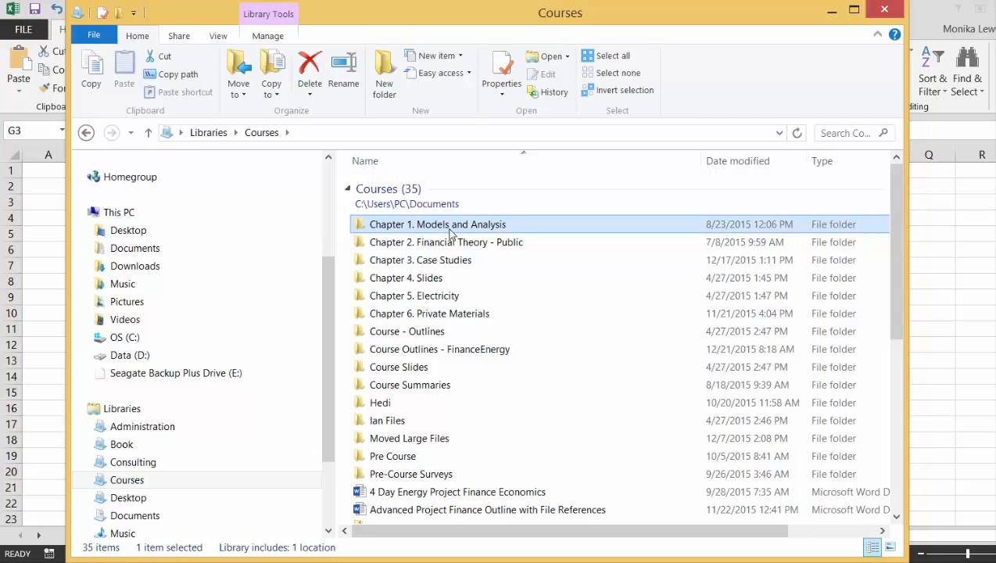
pyautogui.doubleClick(449, 228)
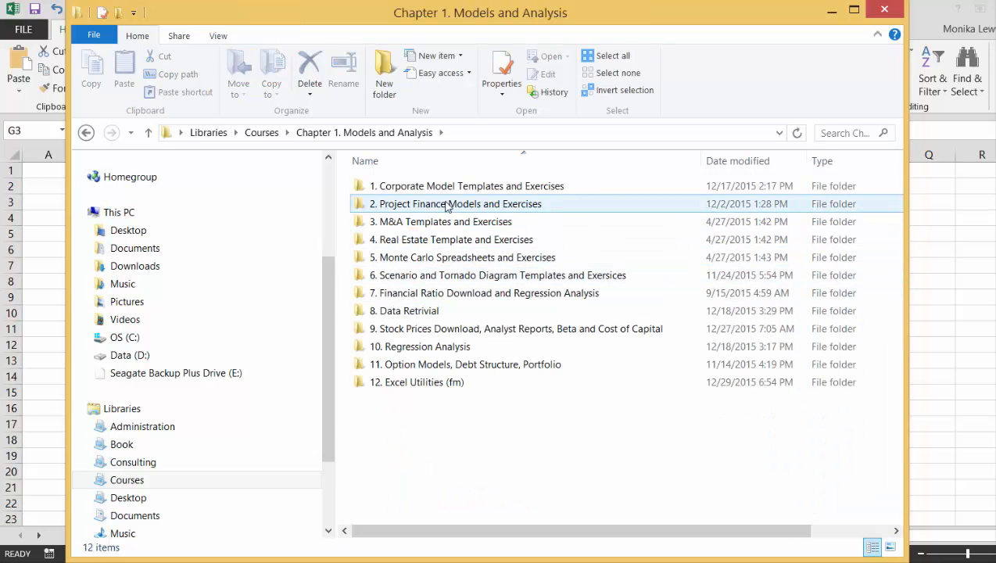
pyautogui.click(426, 282)
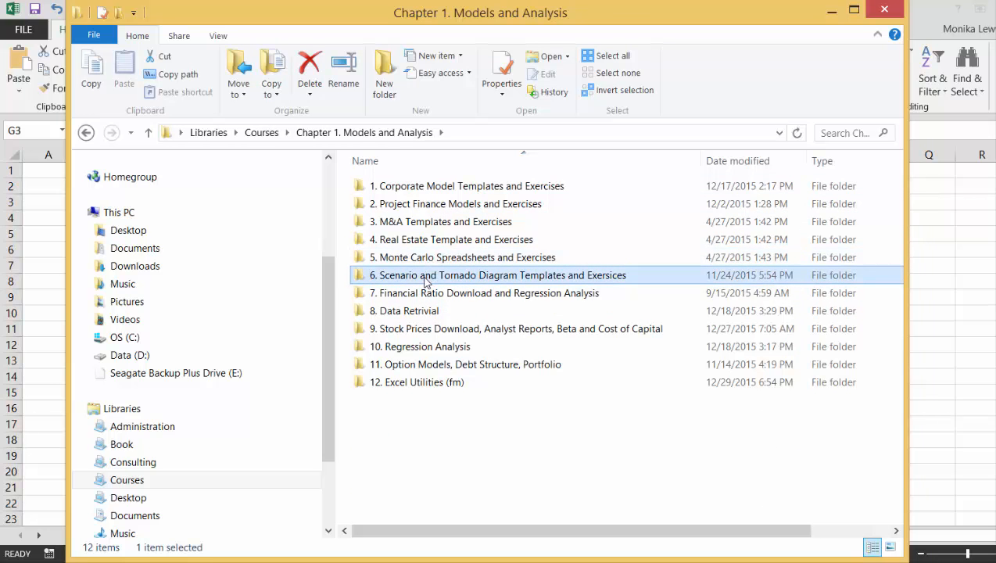
pyautogui.doubleClick(427, 282)
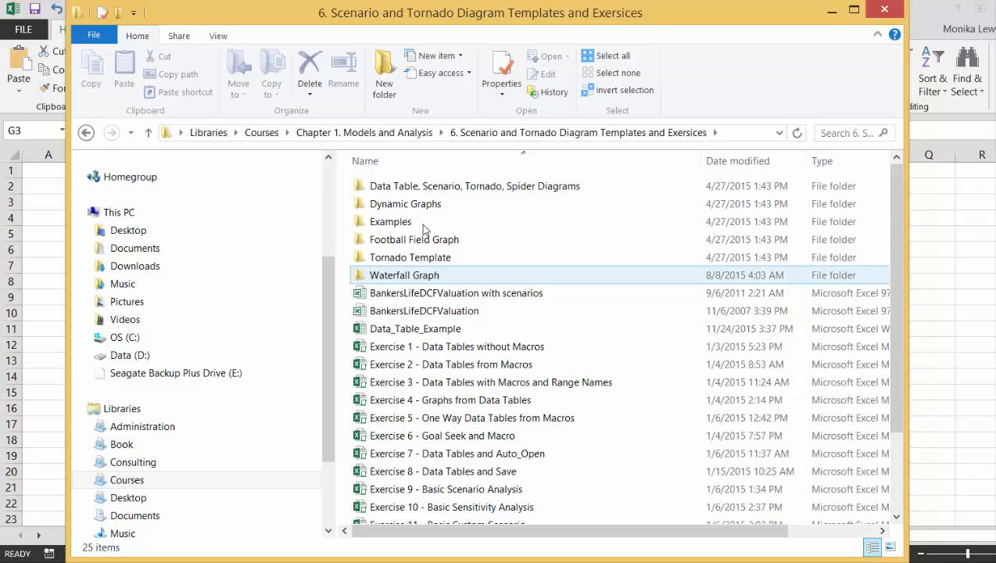
# Go up to Chapter 1, re-enter the scenario templates folder and open the workbook "BankersLifeDCFValuation with scenarios".
pyautogui.click(399, 135)
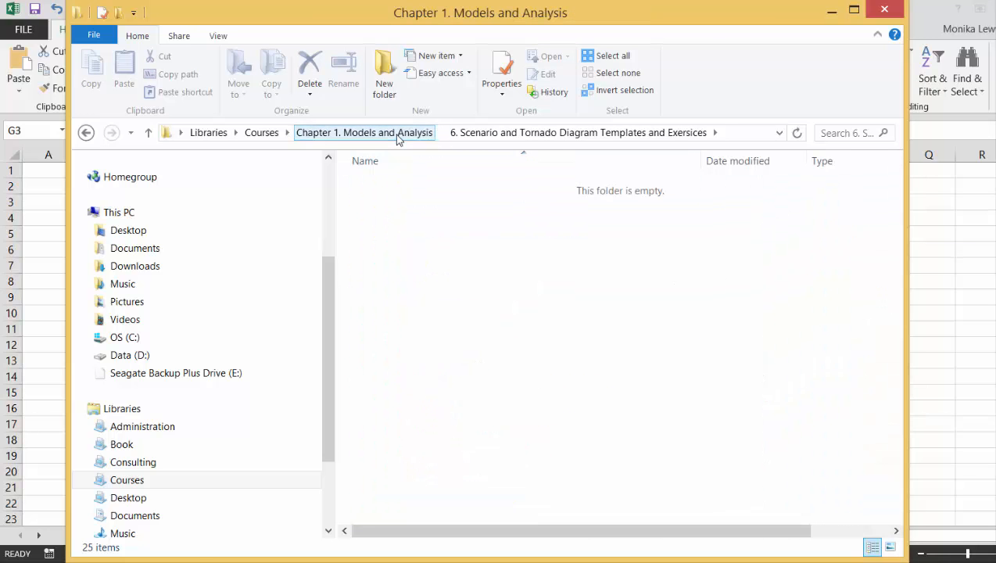
pyautogui.click(406, 273)
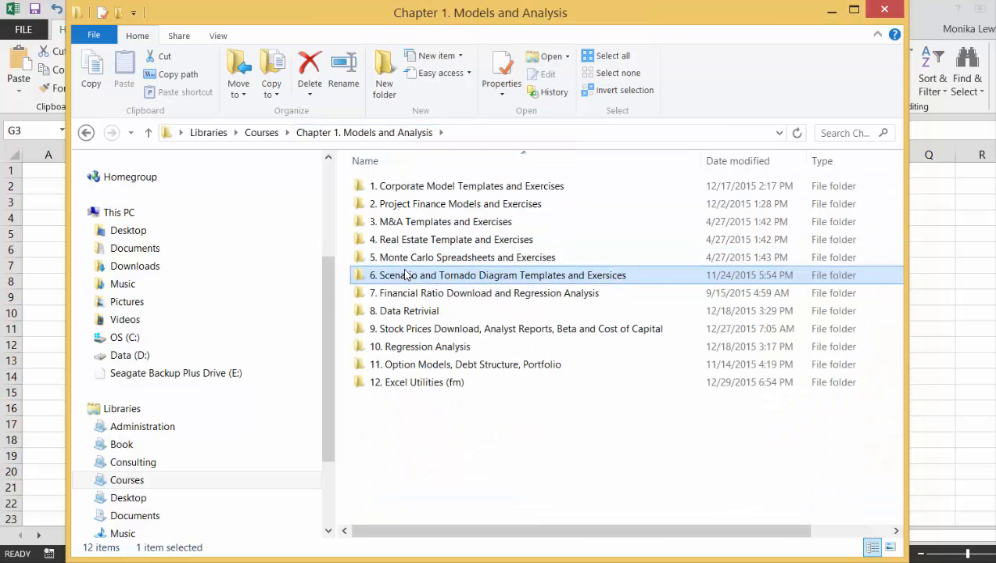
pyautogui.doubleClick(364, 278)
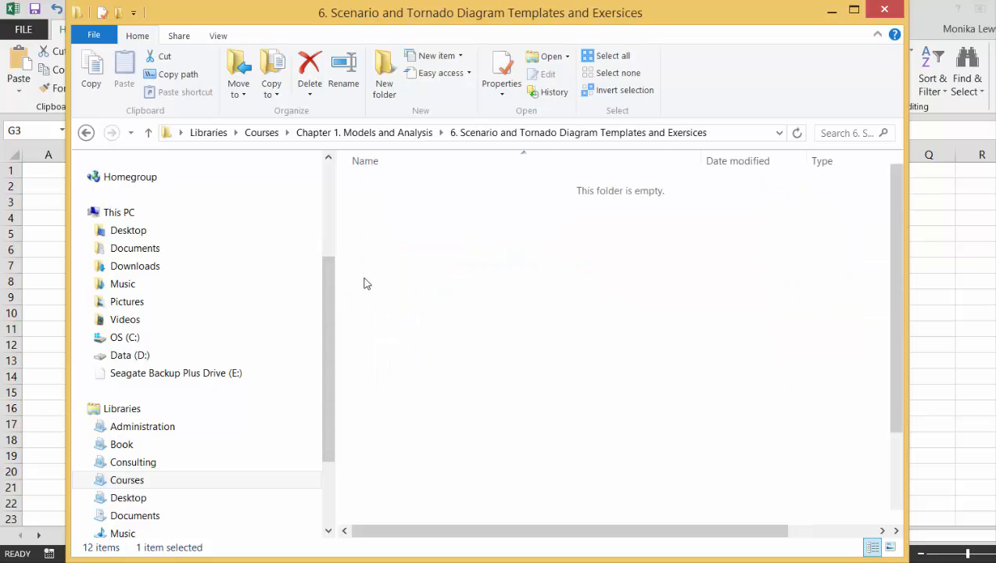
pyautogui.click(435, 296)
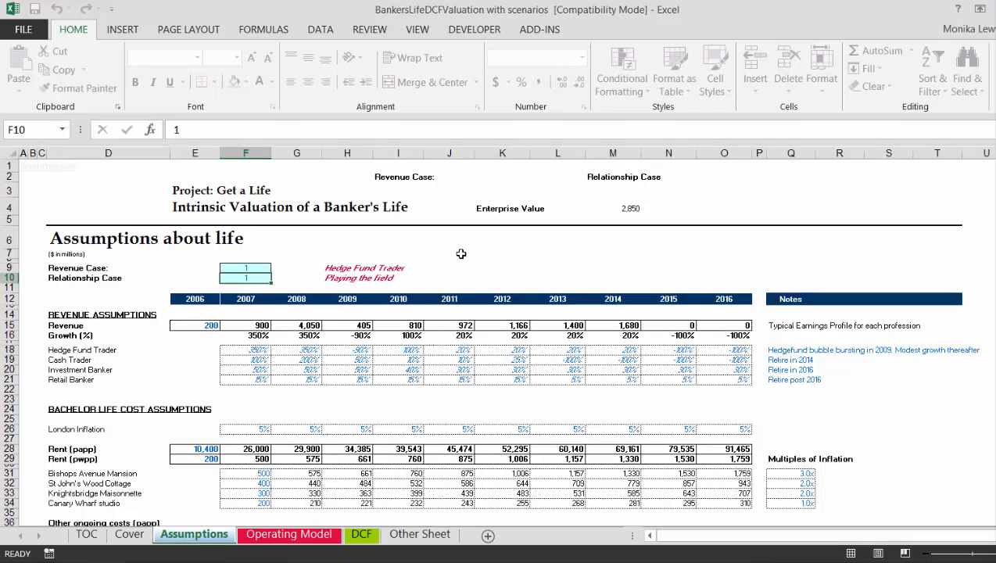
# Change the Revenue Case selection on the Assumptions sheet to Investment Banker.
pyautogui.press('Left')
pyautogui.press('Left')
pyautogui.press('Left')
pyautogui.press('Left')
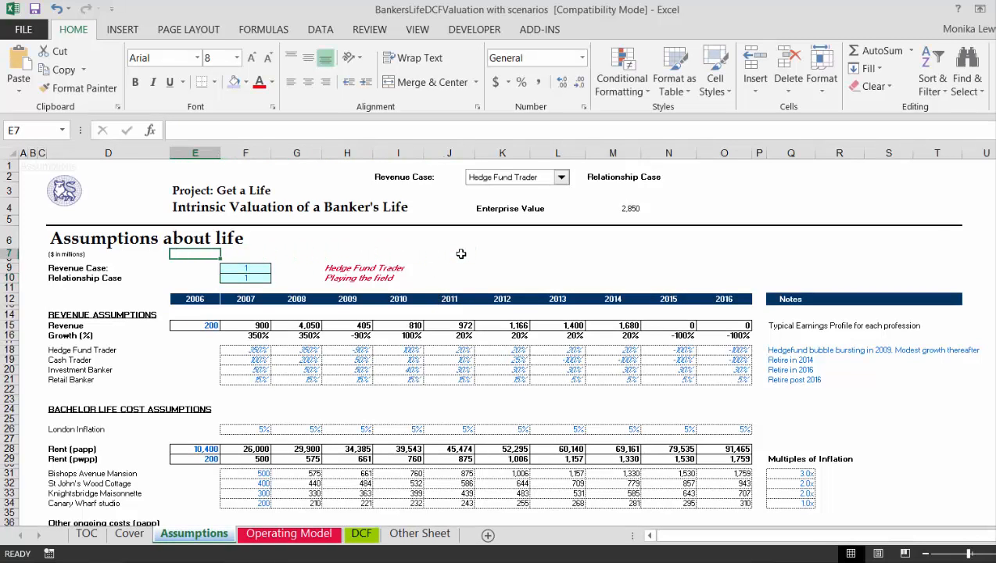
pyautogui.press('Down')
pyautogui.press('Down')
pyautogui.press('Right')
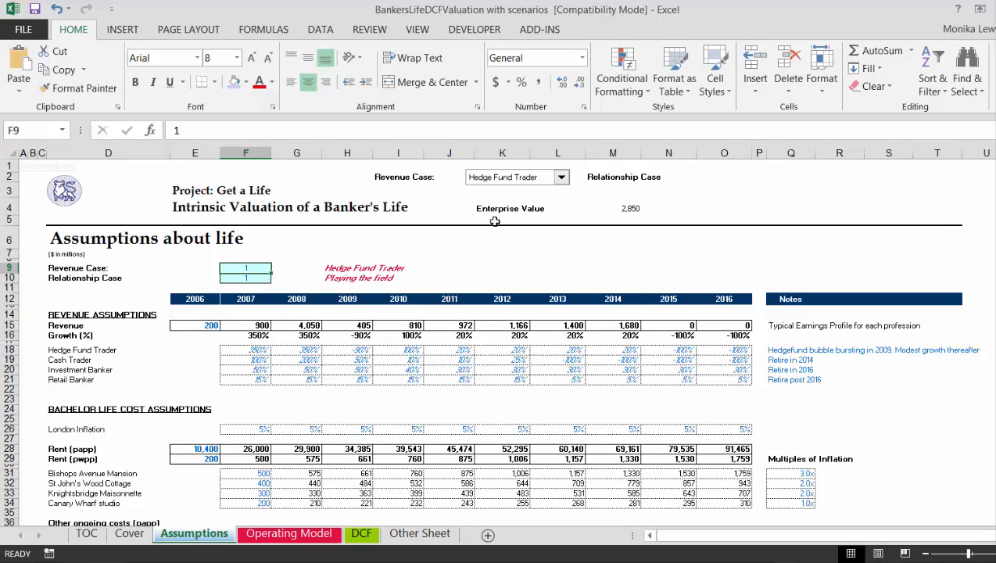
pyautogui.click(560, 177)
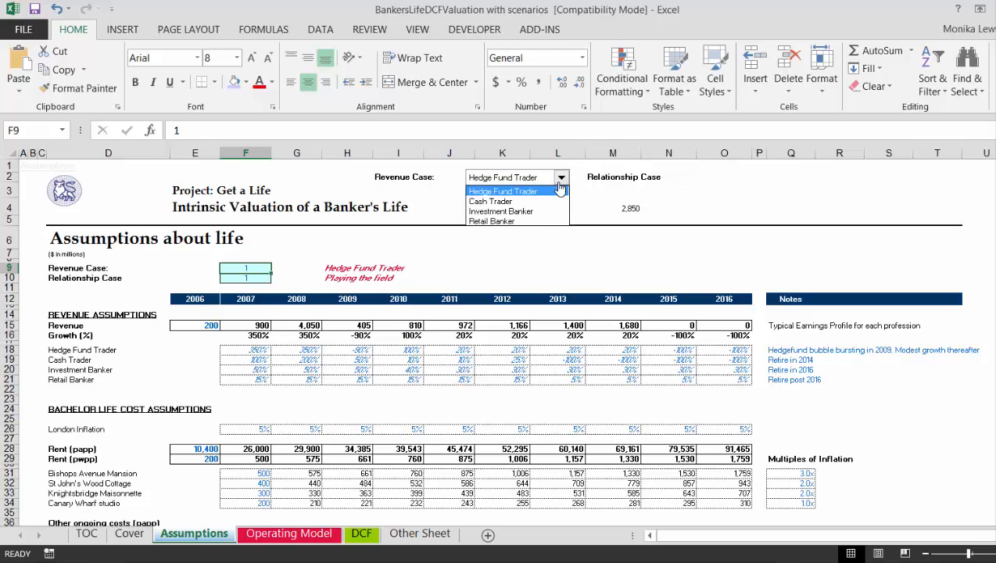
pyautogui.press('Down')
pyautogui.press('Down')
pyautogui.press('Return')
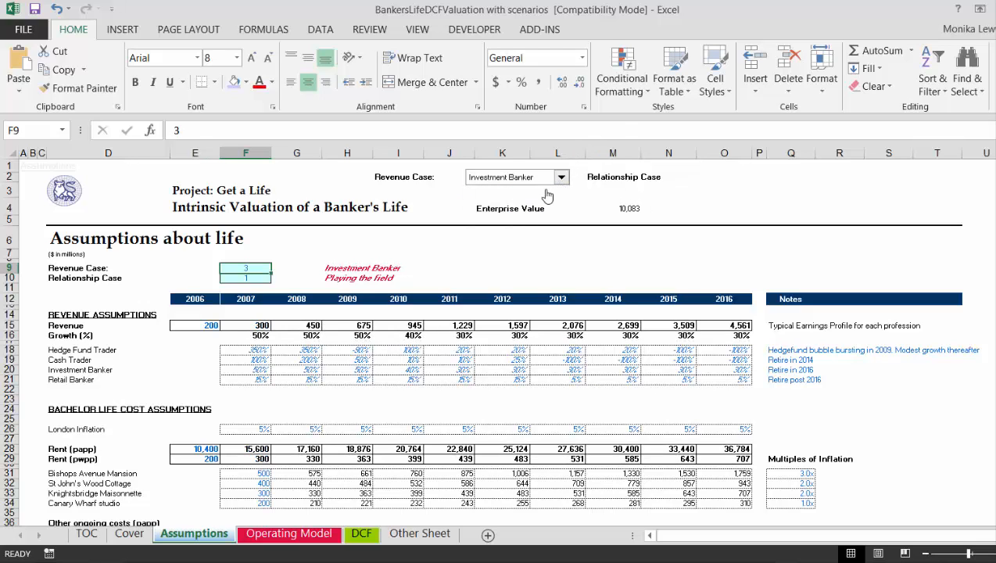
# Examine the revenue assumptions by profession across the forecast years up to the Notes column.
pyautogui.press('Down')
pyautogui.press('Right')
pyautogui.press('Right')
pyautogui.press('Right')
pyautogui.press('Right')
pyautogui.press('Right')
pyautogui.press('Right')
pyautogui.press('Right')
pyautogui.press('Right')
pyautogui.press('Right')
pyautogui.press('Right')
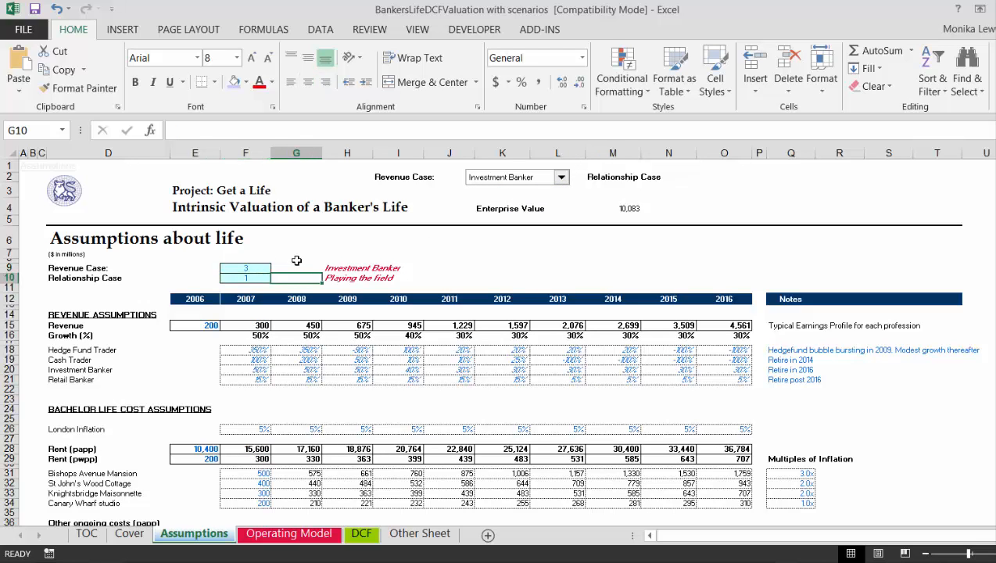
pyautogui.press('Down')
pyautogui.press('Down')
pyautogui.press('Down')
pyautogui.press('Down')
pyautogui.press('Down')
pyautogui.press('Down')
pyautogui.press('Down')
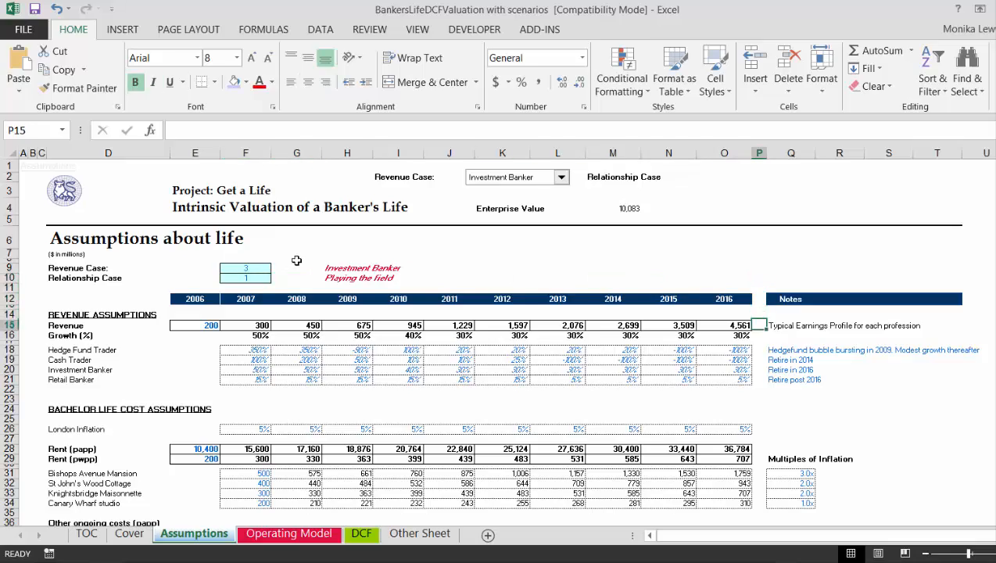
# Examine the relationship case schedules and their notes further down the Assumptions sheet, and return to its upper section.
pyautogui.press('Right')
pyautogui.press('Down')
pyautogui.press('Down')
pyautogui.press('Down')
pyautogui.press('Down')
pyautogui.press('Down')
pyautogui.press('Down')
pyautogui.press('Down')
pyautogui.press('Down')
pyautogui.press('Down')
pyautogui.press('Down')
pyautogui.press('Down')
pyautogui.press('Down')
pyautogui.press('Down')
pyautogui.press('Down')
pyautogui.press('Down')
pyautogui.press('Down')
pyautogui.press('Down')
pyautogui.press('Down')
pyautogui.press('Down')
pyautogui.press('Down')
pyautogui.press('Down')
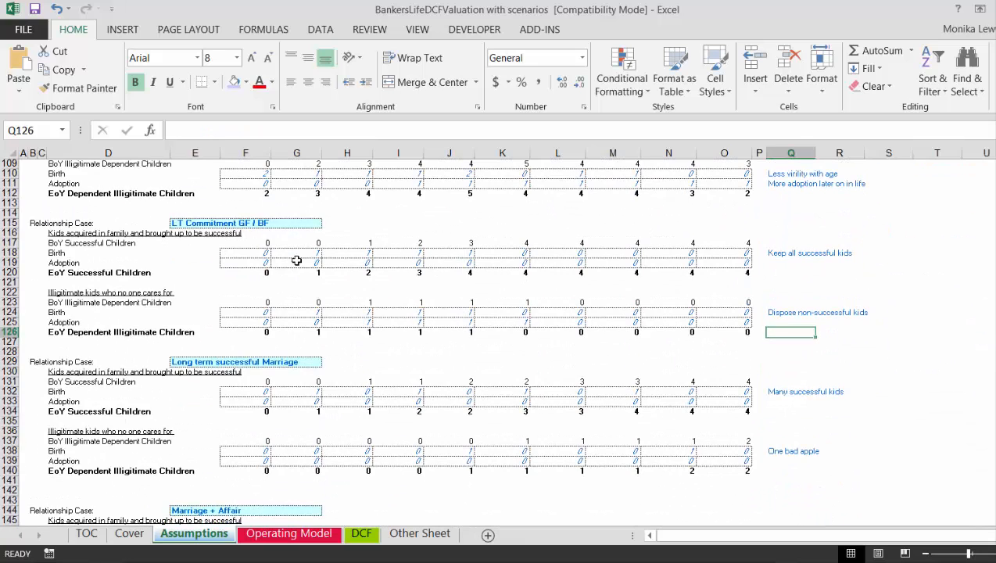
pyautogui.hotkey('ctrl', 'pageup')
pyautogui.hotkey('ctrl', 'pagedown')
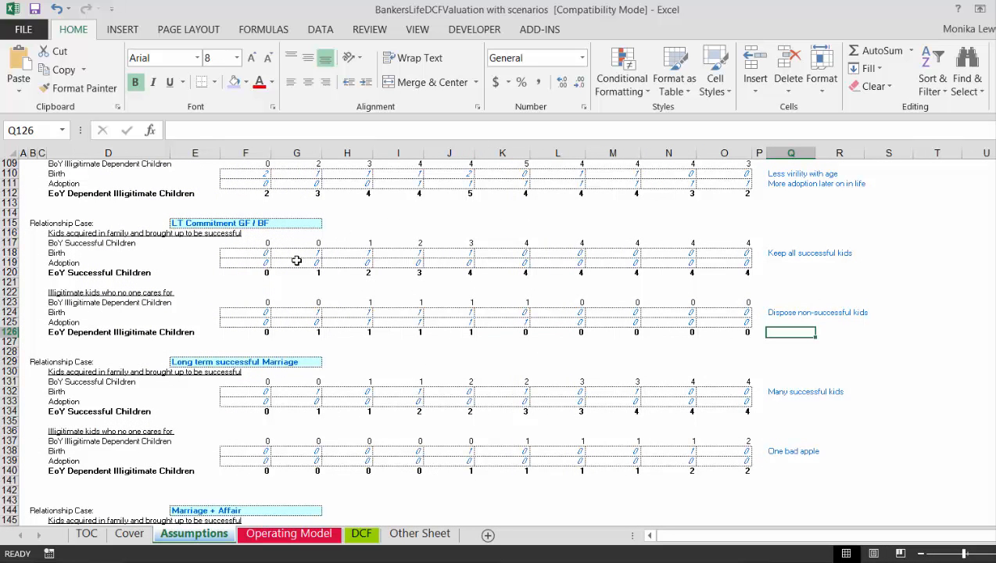
pyautogui.press('Up')
pyautogui.press('Up')
pyautogui.press('Up')
pyautogui.press('Up')
pyautogui.press('Down')
pyautogui.press('Down')
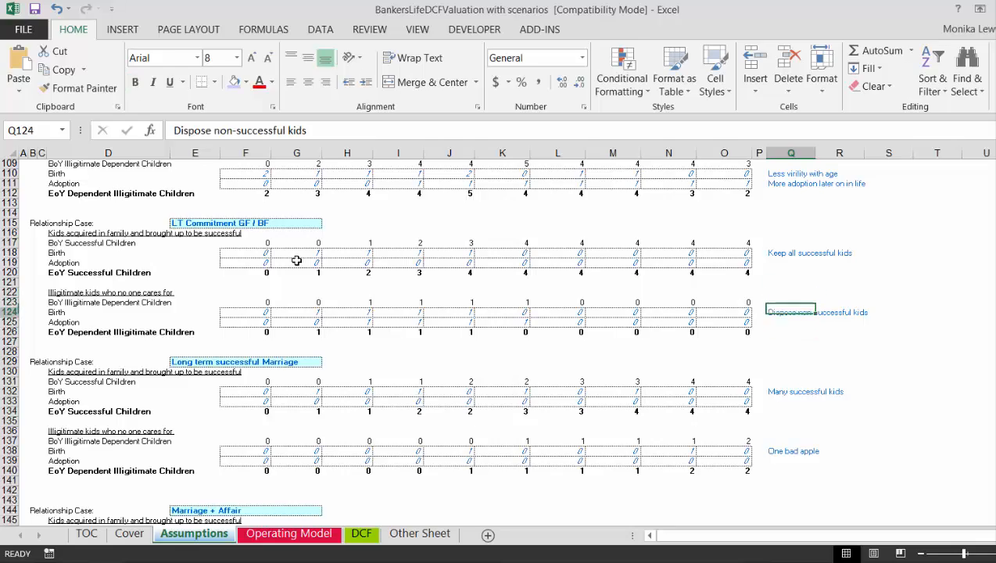
pyautogui.press('pagedown')
pyautogui.press('pageup')
pyautogui.press('pageup')
pyautogui.press('pageup')
pyautogui.press('pageup')
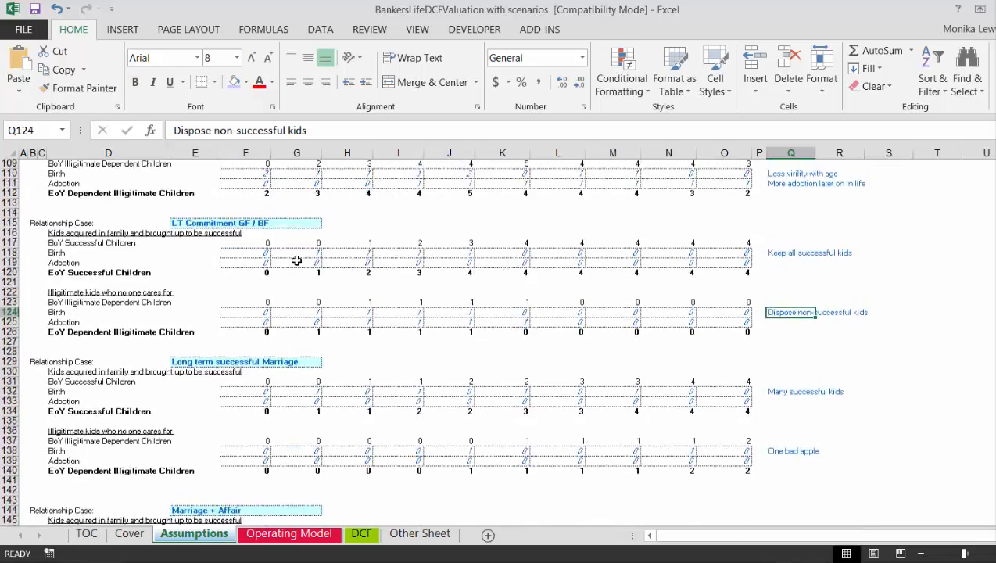
pyautogui.press('Left')
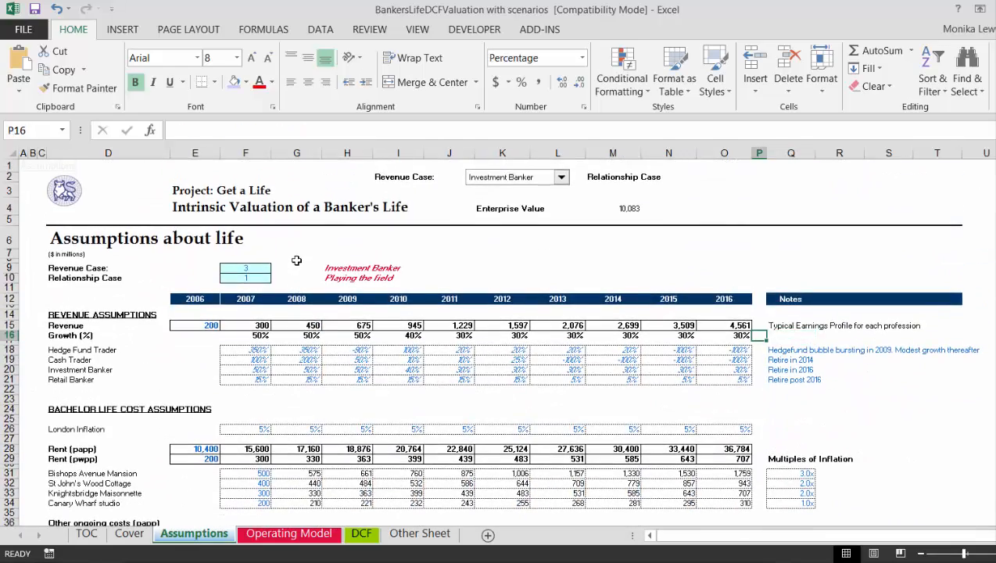
# Try 2 and 3 as the Relationship Case code in cell F10 to compare the enterprise values.
pyautogui.click(242, 279)
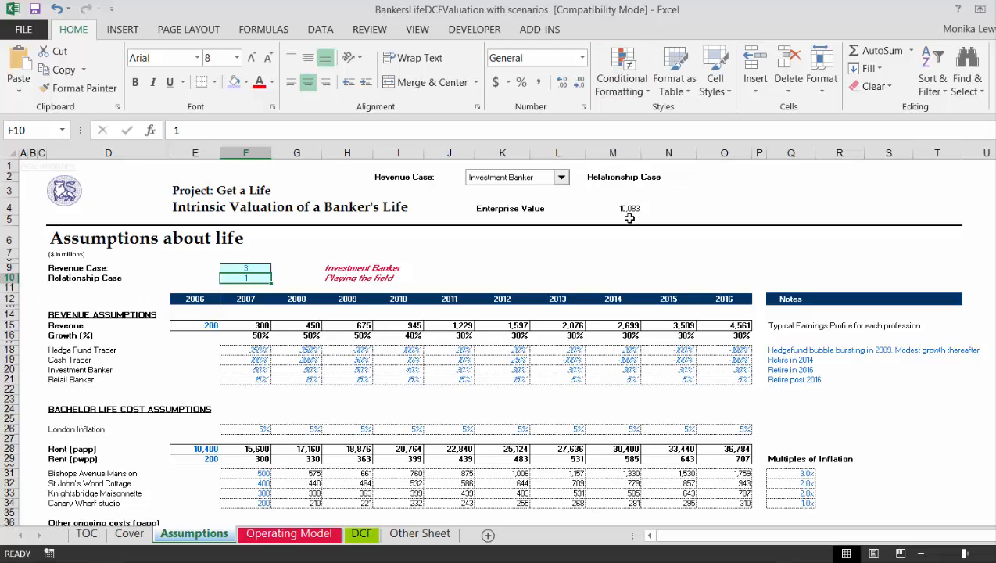
pyautogui.write('2')
pyautogui.press('Return')
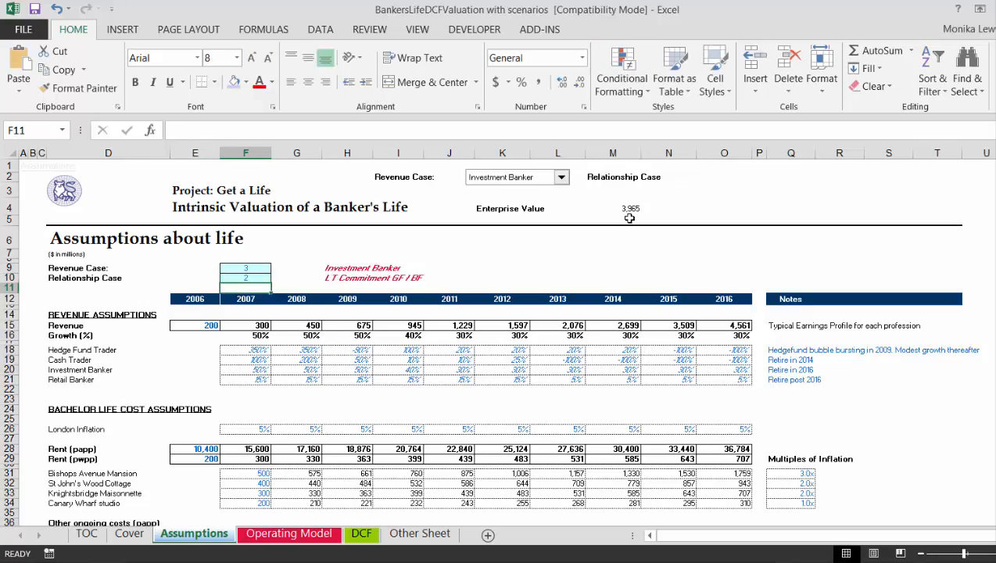
pyautogui.press('Up')
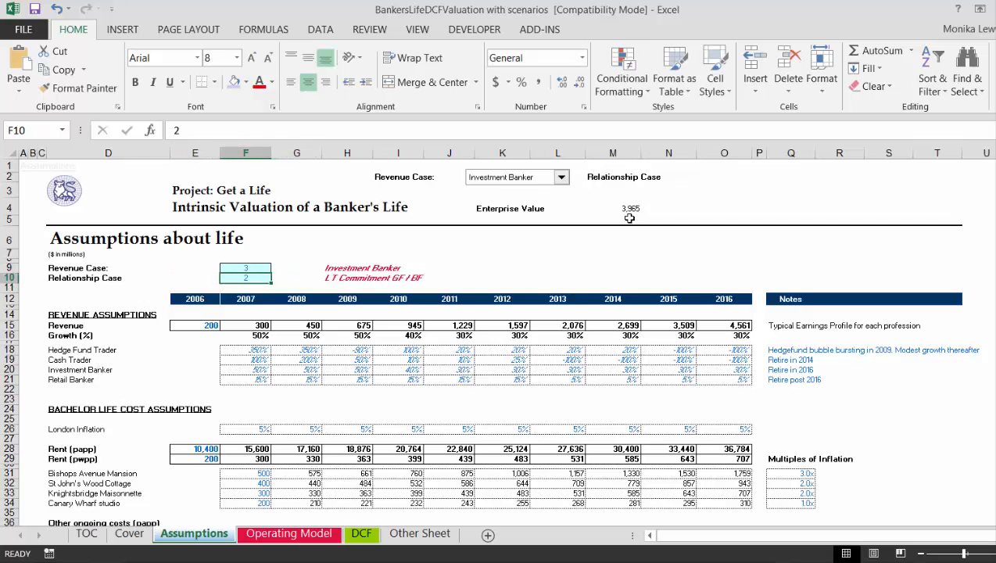
pyautogui.press('Left')
pyautogui.write('3')
pyautogui.press('Return')
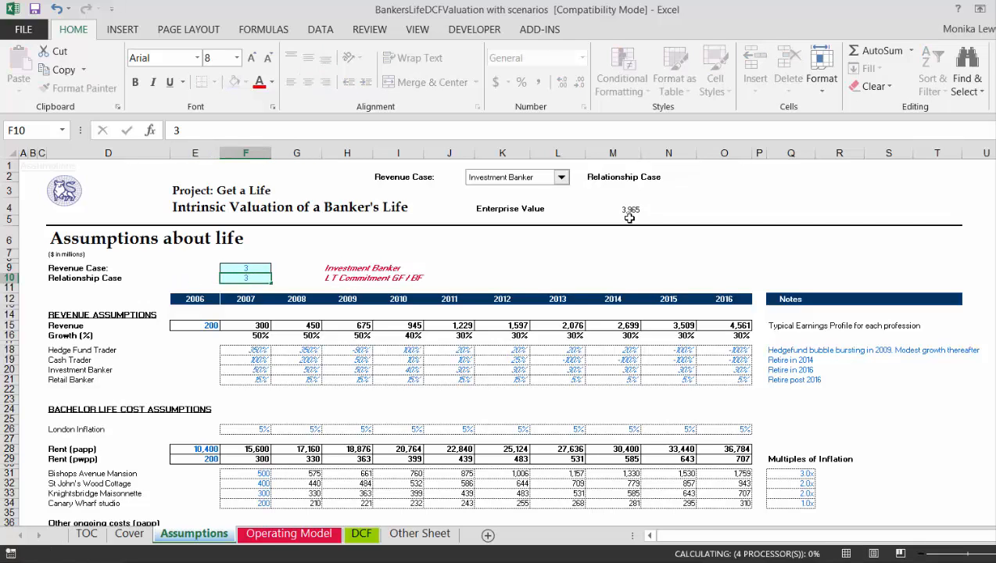
pyautogui.press('Up')
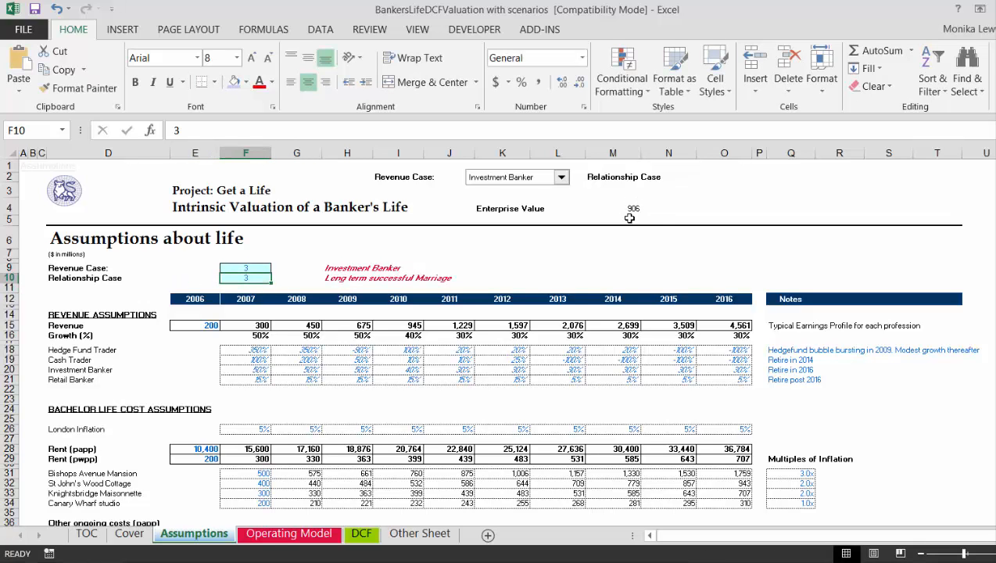
# Try 4 as the Relationship Case code in F10 and reset the code to 1.
pyautogui.write('4')
pyautogui.press('Return')
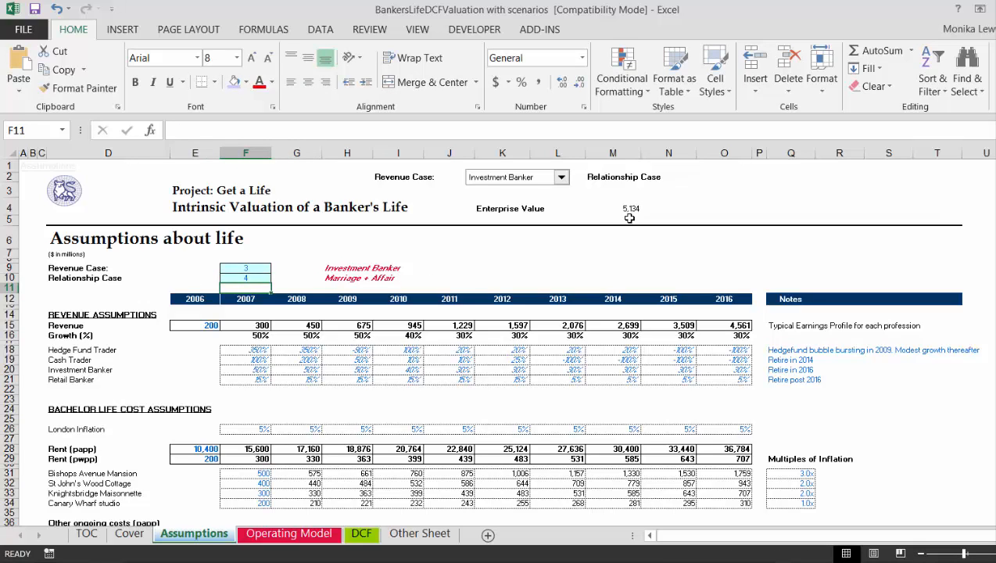
pyautogui.press('Up')
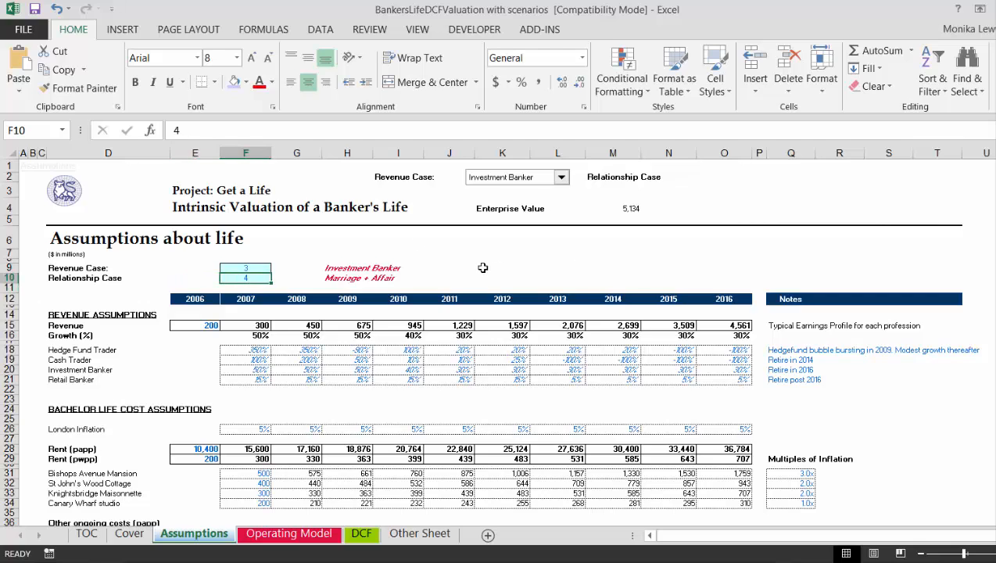
pyautogui.write('1')
pyautogui.press('Return')
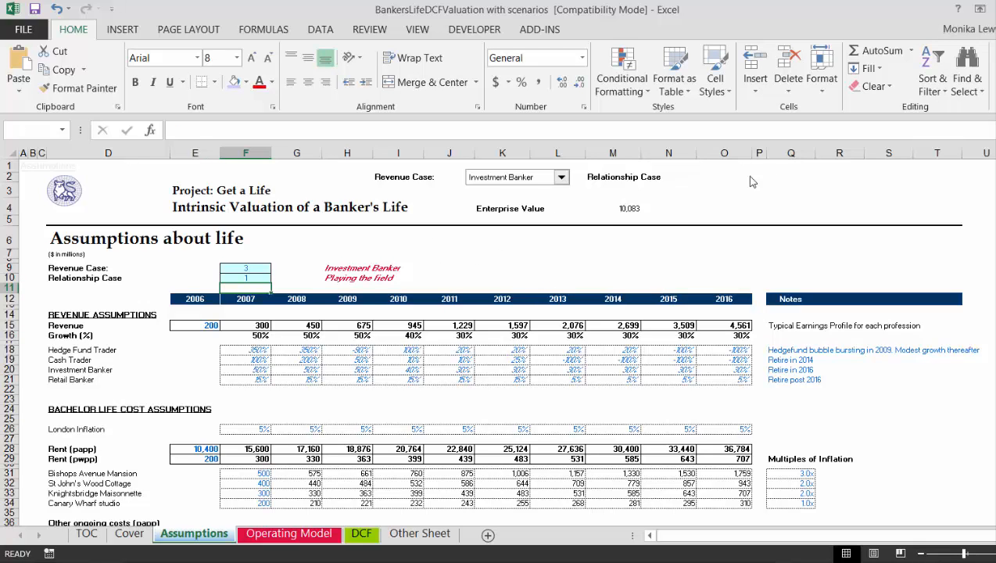
# Close the BankersLifeDCFValuation workbook without saving changes and return to the Kalitta Corporate Finance Model.
pyautogui.click(995, 8)
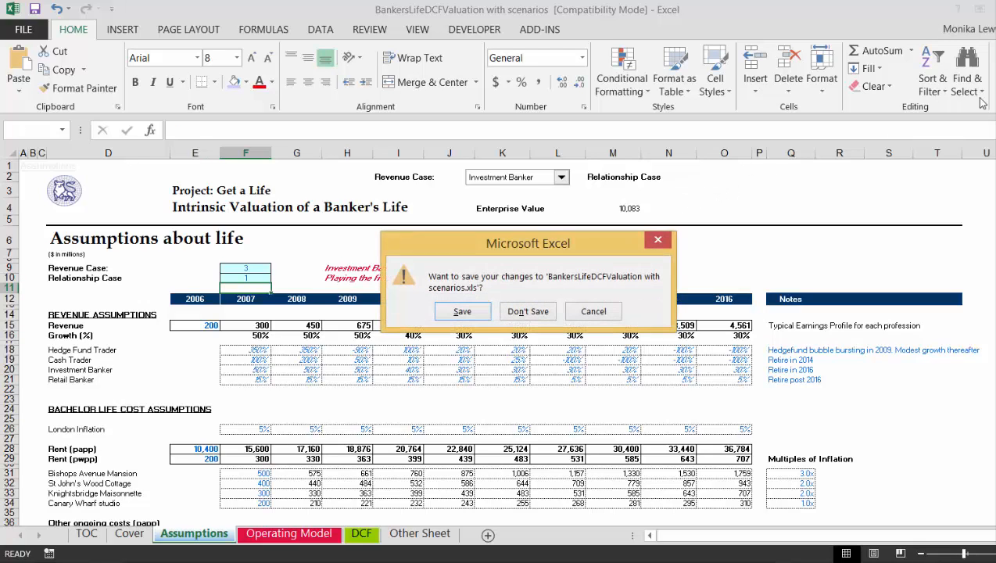
pyautogui.click(531, 315)
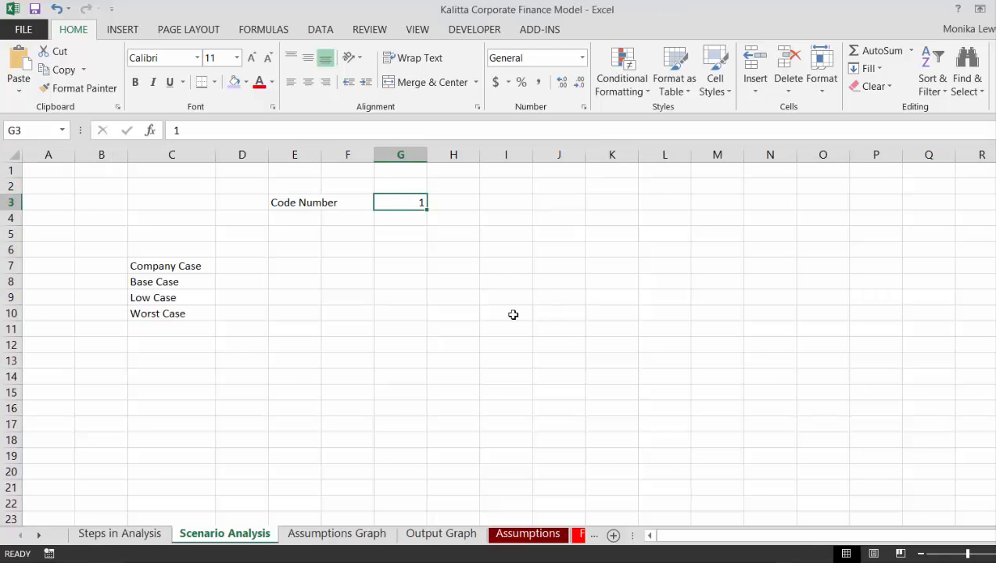
pyautogui.press('Left')
pyautogui.press('Left')
pyautogui.press('Right')
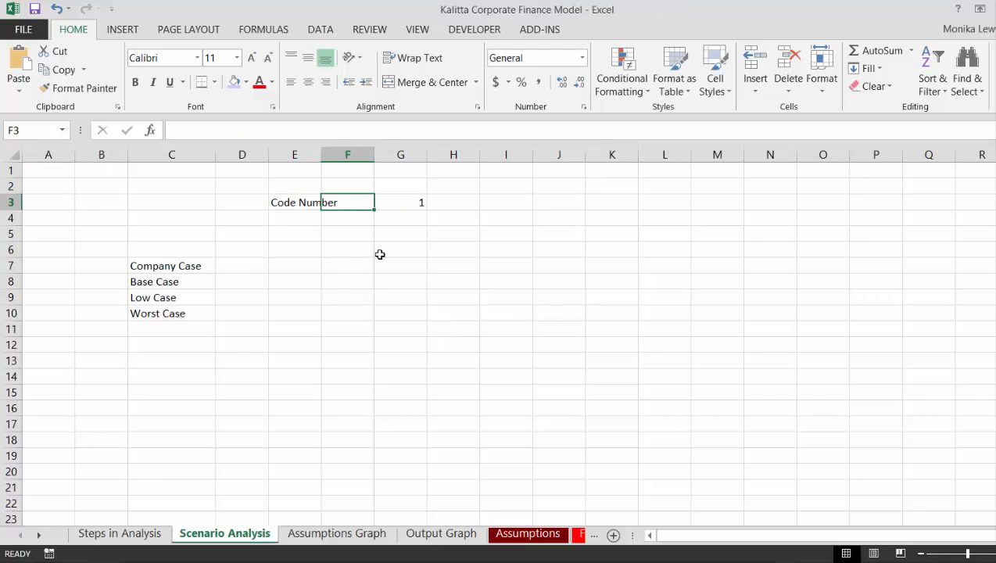
pyautogui.press('Down')
pyautogui.press('Down')
pyautogui.press('Down')
pyautogui.press('Down')
pyautogui.press('Down')
pyautogui.press('Down')
pyautogui.press('Down')
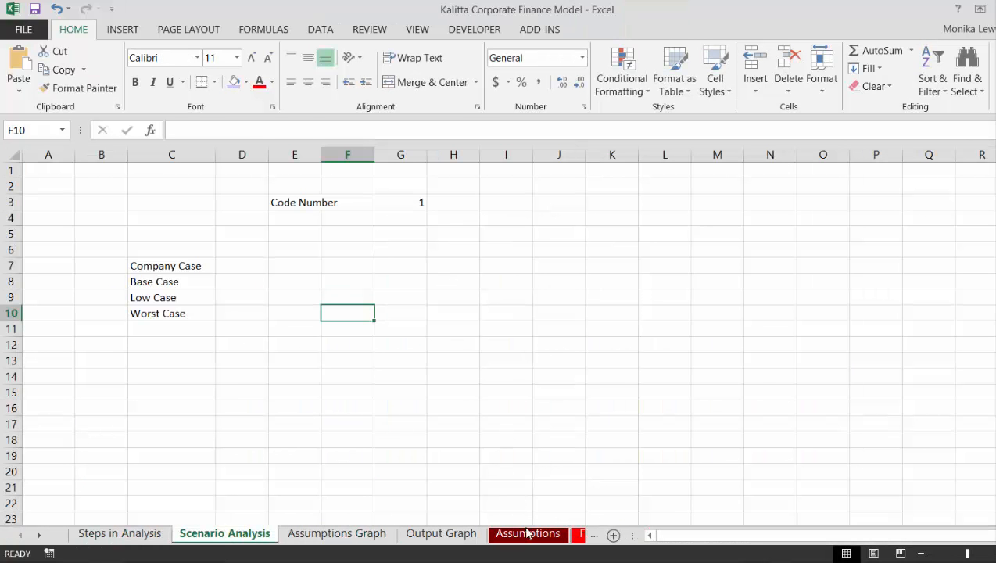
# Move the Assumptions sheet directly after Scenario Analysis, ahead of Assumptions Graph.
pyautogui.click(527, 534)
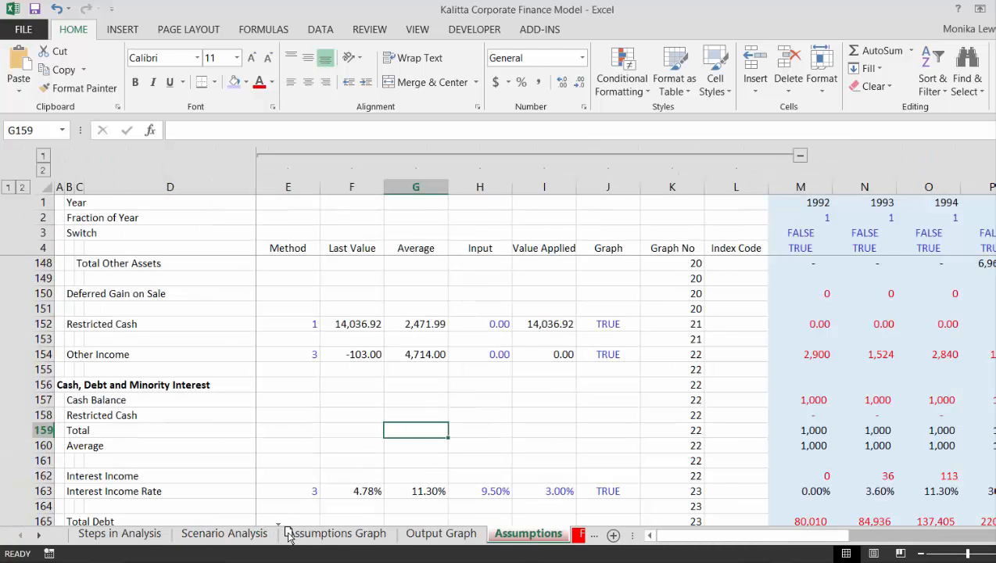
pyautogui.moveTo(290, 535); pyautogui.dragTo(289, 535)
# Examine the Planes Grounded cases in the Capacity section of the Assumptions sheet and the section's index code in L13.
pyautogui.click(335, 327)
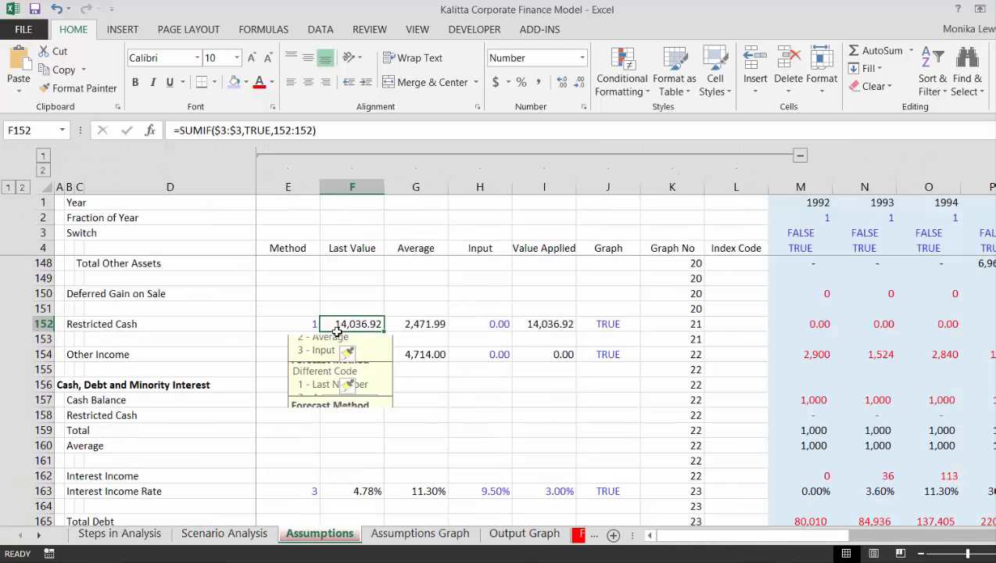
pyautogui.press('Left')
pyautogui.press('Up')
pyautogui.press('Up')
pyautogui.press('Up')
pyautogui.press('Up')
pyautogui.press('Up')
pyautogui.press('Up')
pyautogui.press('Up')
pyautogui.press('Up')
pyautogui.press('Up')
pyautogui.press('Up')
pyautogui.press('Up')
pyautogui.press('Up')
pyautogui.press('Up')
pyautogui.press('Up')
pyautogui.press('Up')
pyautogui.press('Up')
pyautogui.press('Up')
pyautogui.press('Up')
pyautogui.press('Up')
pyautogui.press('Up')
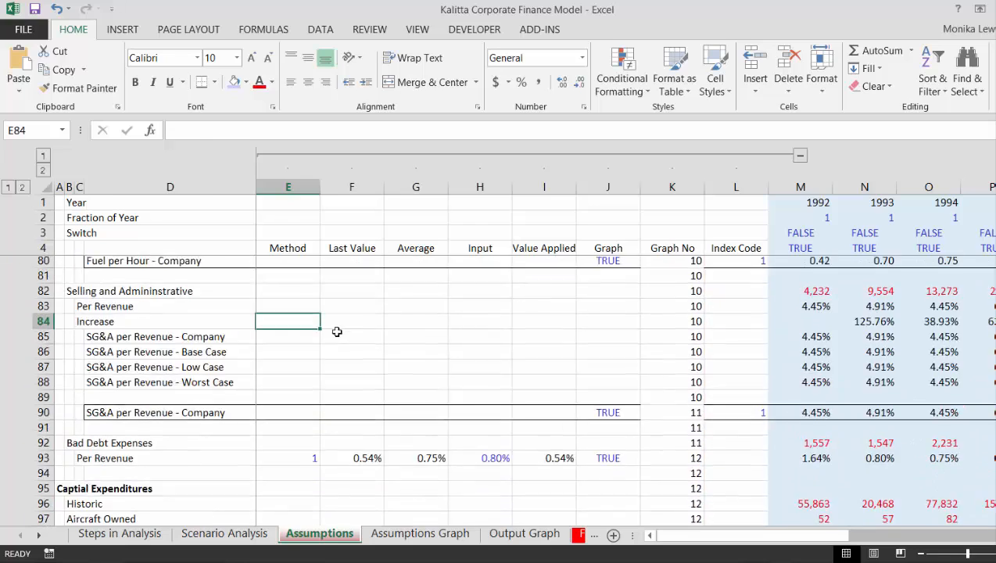
pyautogui.press('Up')
pyautogui.press('Up')
pyautogui.press('Up')
pyautogui.press('Up')
pyautogui.press('Up')
pyautogui.press('Up')
pyautogui.press('Up')
pyautogui.press('Up')
pyautogui.press('Up')
pyautogui.press('Up')
pyautogui.press('Up')
pyautogui.press('Up')
pyautogui.press('Up')
pyautogui.press('Up')
pyautogui.press('Up')
pyautogui.press('Up')
pyautogui.press('Up')
pyautogui.press('Up')
pyautogui.press('Up')
pyautogui.press('Up')
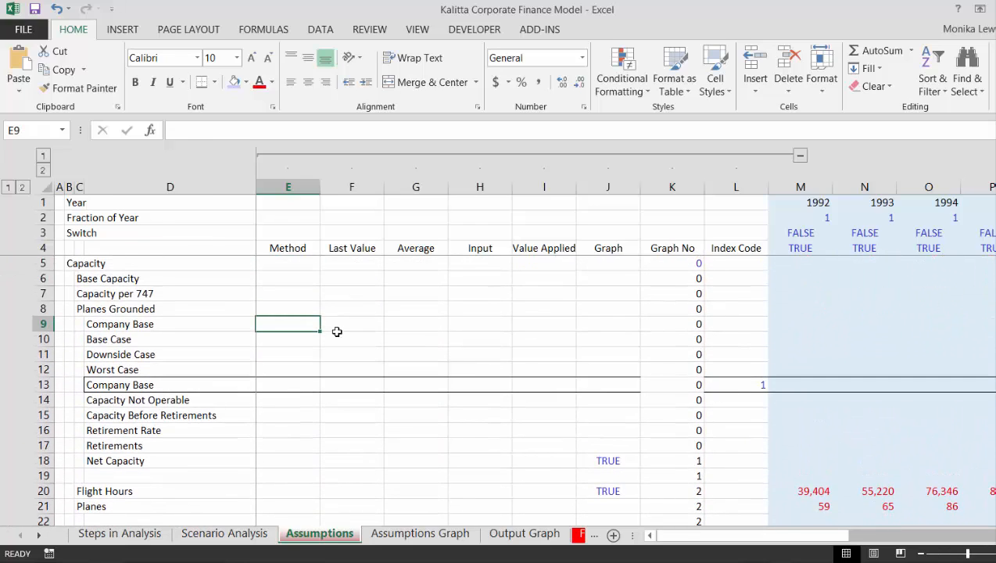
pyautogui.press('Right')
pyautogui.press('Right')
pyautogui.press('Down')
pyautogui.press('Down')
pyautogui.press('Down')
pyautogui.press('Down')
pyautogui.press('Down')
pyautogui.press('Down')
pyautogui.press('Down')
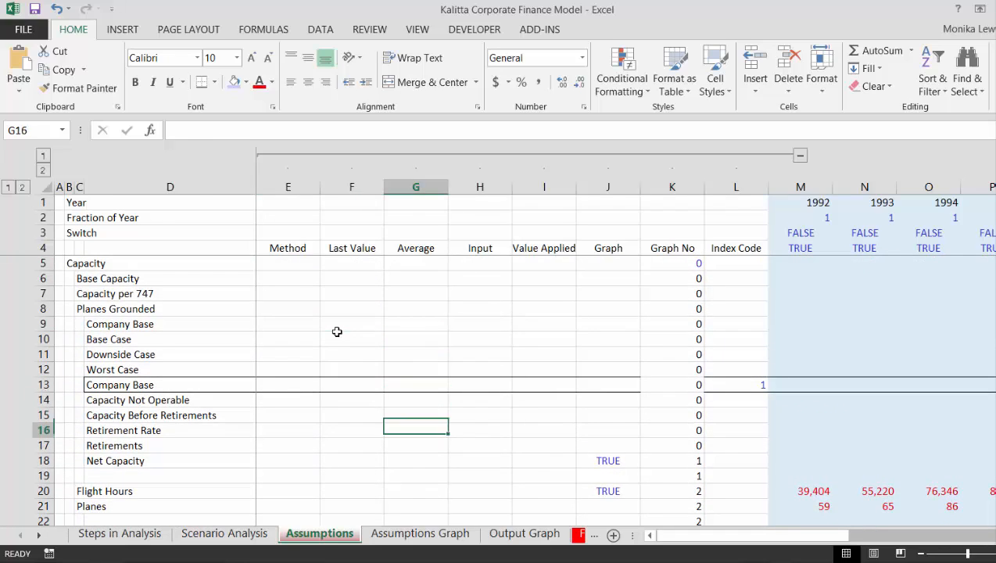
pyautogui.press('Right')
pyautogui.press('Up')
pyautogui.press('Up')
pyautogui.press('Up')
pyautogui.press('Right')
pyautogui.press('Right')
pyautogui.press('Right')
pyautogui.press('Right')
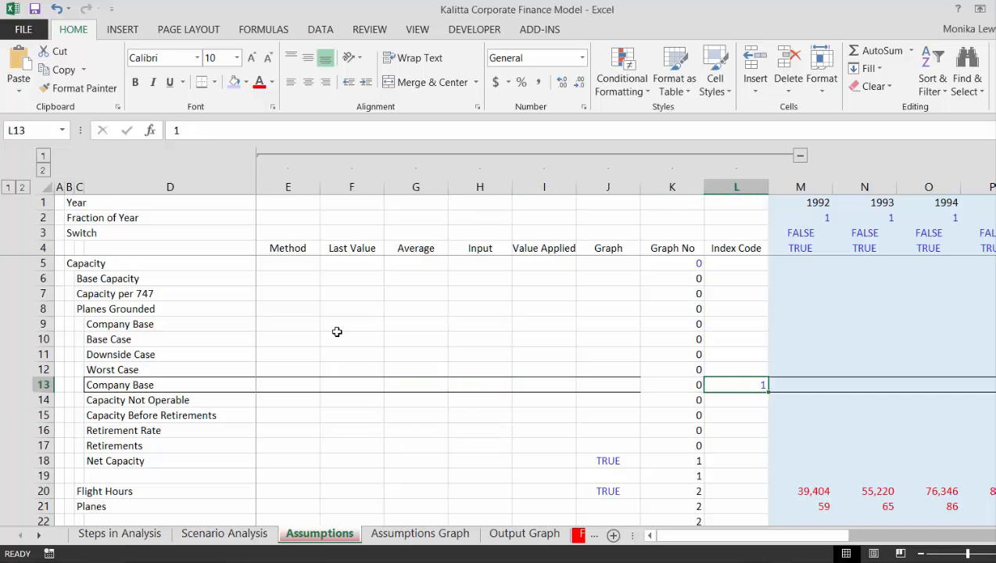
# Examine the Index Code column on the Assumptions sheet from Planes Grounded down to the fuel expense cases, and return to L13.
pyautogui.press('Down')
pyautogui.press('Down')
pyautogui.press('Down')
pyautogui.press('Down')
pyautogui.press('Down')
pyautogui.press('Down')
pyautogui.press('Down')
pyautogui.press('Down')
pyautogui.press('Down')
pyautogui.press('Down')
pyautogui.press('Down')
pyautogui.press('Down')
pyautogui.press('Down')
pyautogui.press('Down')
pyautogui.press('Down')
pyautogui.press('Down')
pyautogui.press('Down')
pyautogui.press('Down')
pyautogui.press('Down')
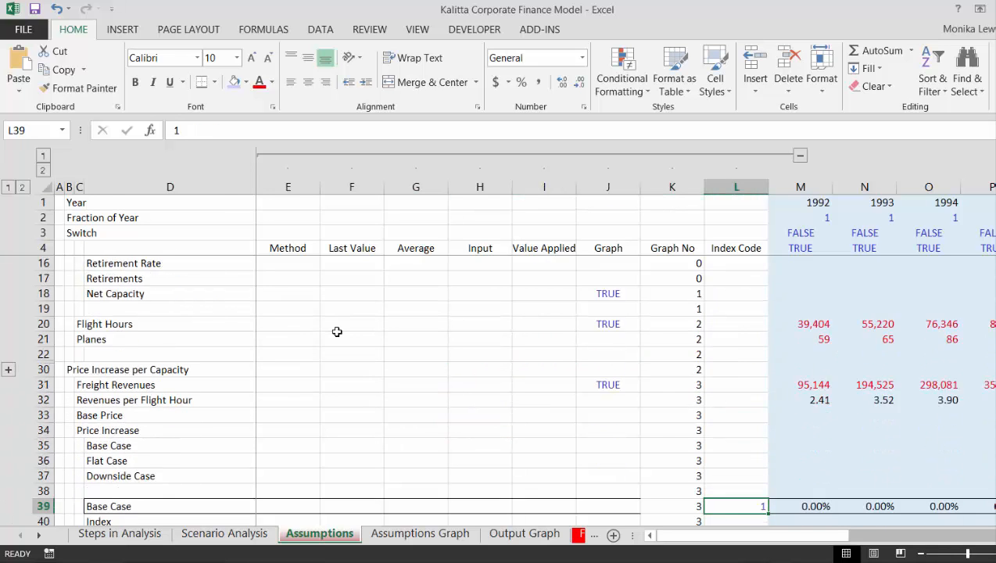
pyautogui.press('Down')
pyautogui.press('Down')
pyautogui.press('Down')
pyautogui.press('Down')
pyautogui.press('Down')
pyautogui.press('Down')
pyautogui.press('Down')
pyautogui.press('Down')
pyautogui.press('Down')
pyautogui.press('Down')
pyautogui.press('Down')
pyautogui.press('Down')
pyautogui.press('Down')
pyautogui.press('Down')
pyautogui.press('Down')
pyautogui.press('Down')
pyautogui.press('Down')
pyautogui.press('Down')
pyautogui.press('Down')
pyautogui.press('Down')
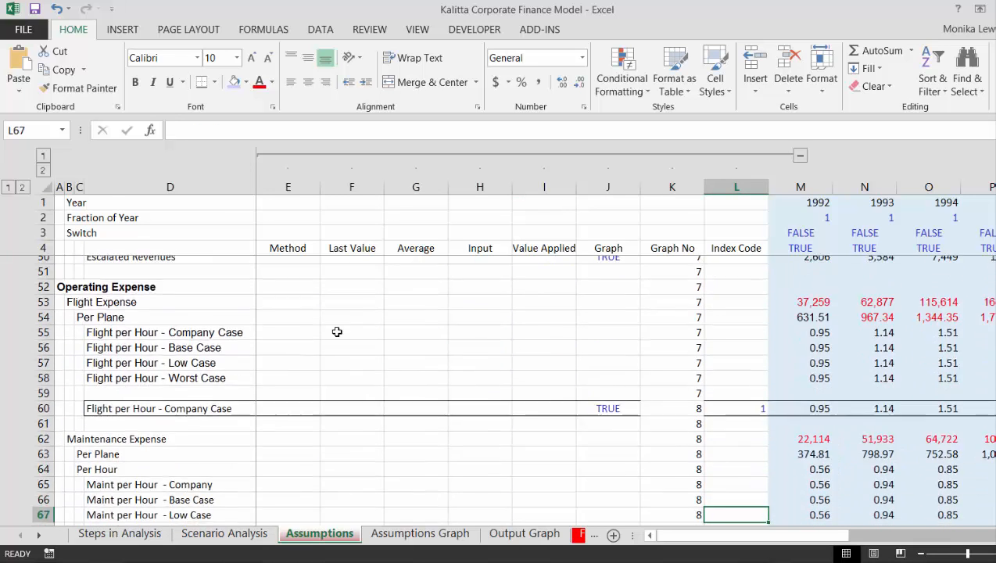
pyautogui.press('Down')
pyautogui.press('Down')
pyautogui.press('Down')
pyautogui.press('Down')
pyautogui.press('Down')
pyautogui.press('Down')
pyautogui.press('Down')
pyautogui.press('Down')
pyautogui.press('Down')
pyautogui.press('Down')
pyautogui.press('Down')
pyautogui.press('Down')
pyautogui.press('Down')
pyautogui.press('Up')
pyautogui.press('Up')
pyautogui.press('Up')
pyautogui.press('Up')
pyautogui.press('Up')
pyautogui.press('Up')
pyautogui.press('Up')
pyautogui.press('Up')
pyautogui.press('Up')
pyautogui.press('Up')
pyautogui.press('Up')
pyautogui.press('Up')
pyautogui.press('Up')
pyautogui.press('Up')
pyautogui.press('Up')
pyautogui.press('Up')
pyautogui.press('Up')
pyautogui.press('Up')
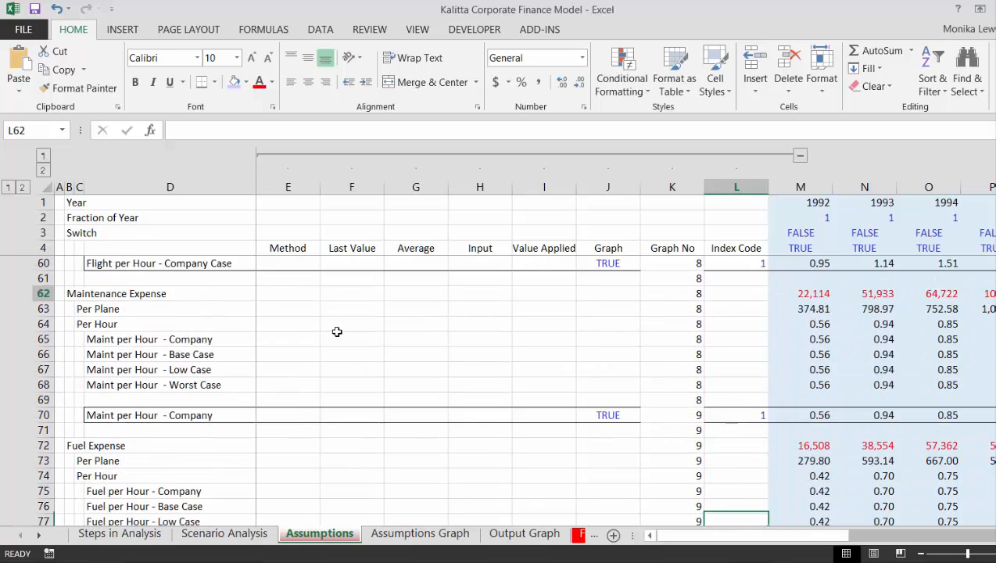
pyautogui.press('Up')
pyautogui.press('Up')
pyautogui.press('Up')
pyautogui.press('Up')
pyautogui.press('Up')
pyautogui.press('Up')
pyautogui.press('Up')
pyautogui.press('Up')
pyautogui.press('Up')
pyautogui.press('Up')
pyautogui.press('Up')
pyautogui.press('Up')
pyautogui.press('Up')
pyautogui.press('Up')
pyautogui.press('Up')
pyautogui.press('Up')
pyautogui.press('Up')
pyautogui.press('Up')
pyautogui.press('Up')
pyautogui.press('Up')
pyautogui.press('Up')
pyautogui.press('Up')
pyautogui.press('Up')
pyautogui.press('Up')
pyautogui.press('Up')
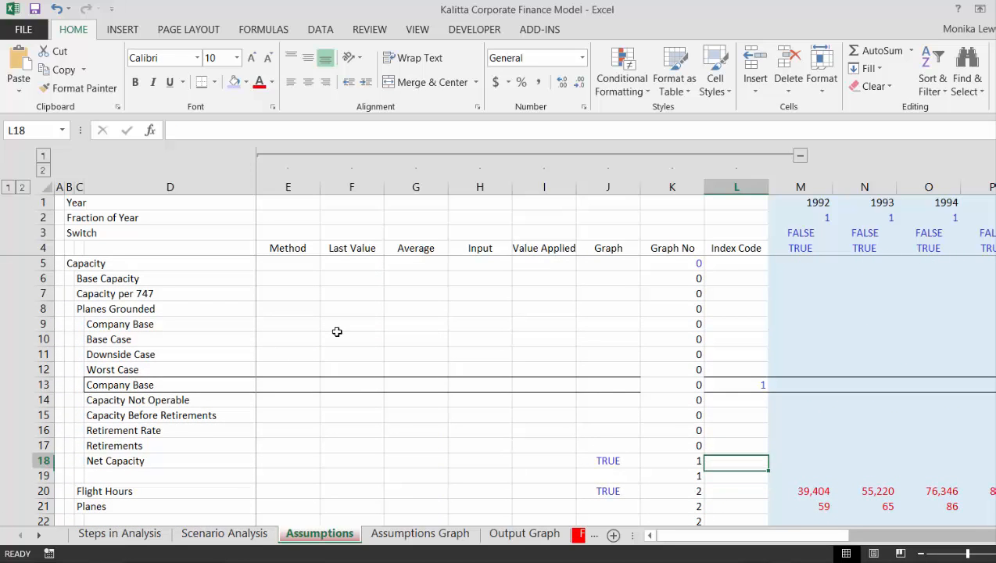
pyautogui.press('Up')
pyautogui.press('Up')
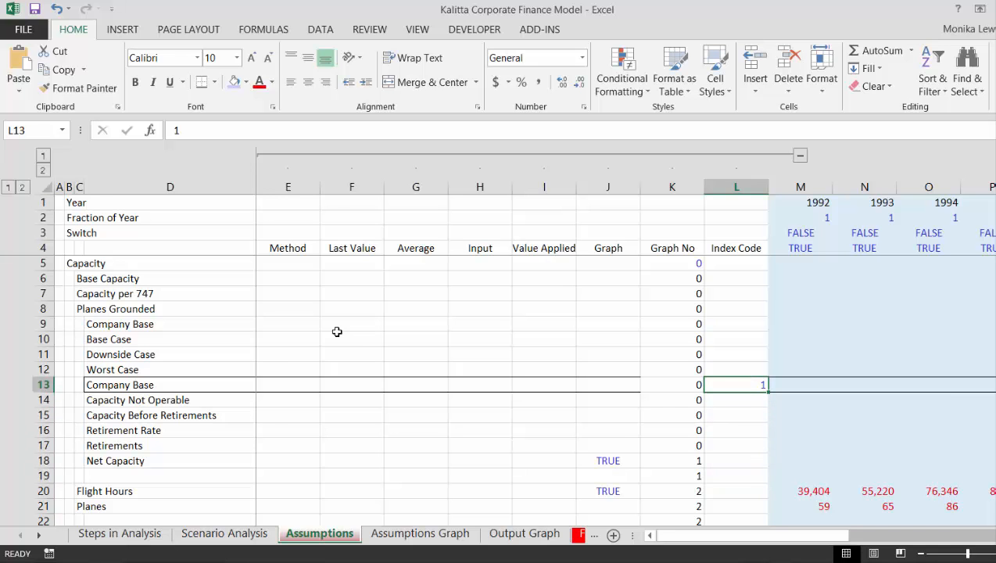
# Check the Planes Grounded block on the Assumptions sheet against the Scenario Analysis layout to identify the first scenario heading.
pyautogui.hotkey('ctrl', 'pageup')
pyautogui.hotkey('ctrl', 'pagedown')
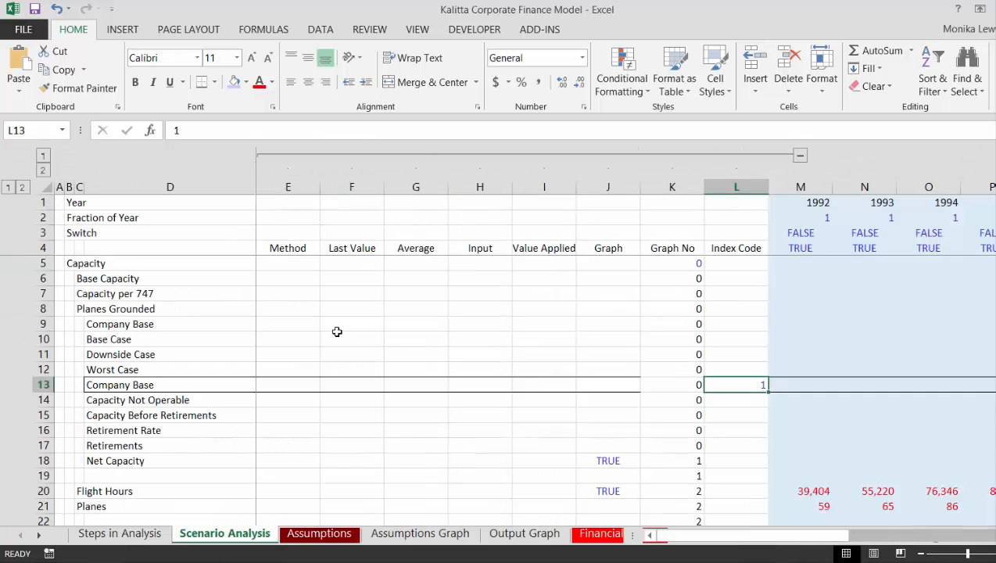
pyautogui.press('Up')
pyautogui.press('Up')
pyautogui.press('Up')
pyautogui.press('Up')
pyautogui.press('Up')
pyautogui.press('Up')
pyautogui.press('Up')
pyautogui.press('Up')
pyautogui.press('Up')
pyautogui.press('Up')
pyautogui.press('Up')
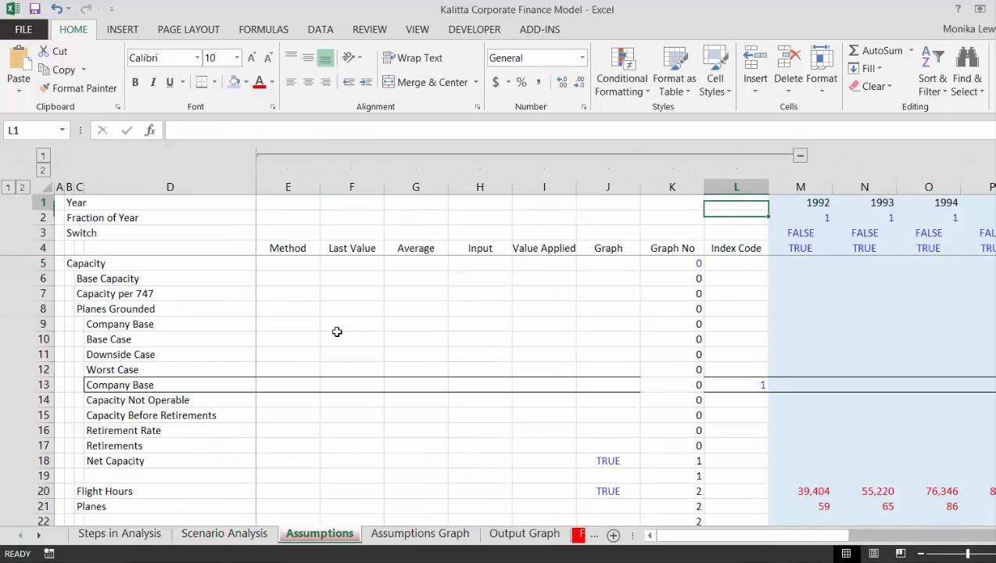
pyautogui.press('Down')
pyautogui.press('Down')
pyautogui.press('Down')
pyautogui.press('Down')
pyautogui.press('Down')
pyautogui.press('Down')
pyautogui.press('Down')
pyautogui.press('Down')
pyautogui.press('Left')
pyautogui.press('Left')
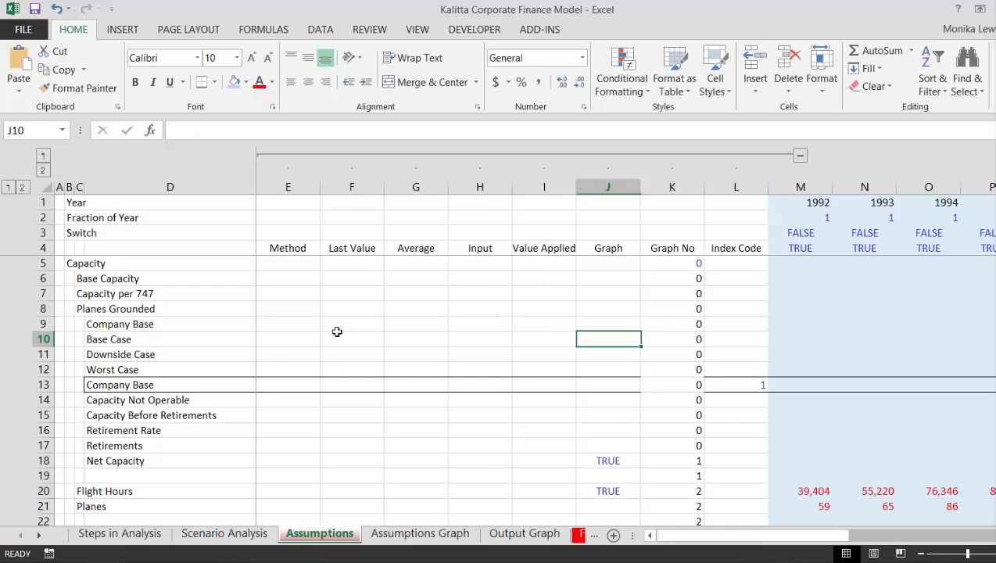
# Enter the heading Planes Grounded in D6 of the Scenario Analysis sheet, above the case rows.
pyautogui.hotkey('ctrl', 'pageup')
pyautogui.press('Up')
pyautogui.press('Up')
pyautogui.press('Up')
pyautogui.press('Up')
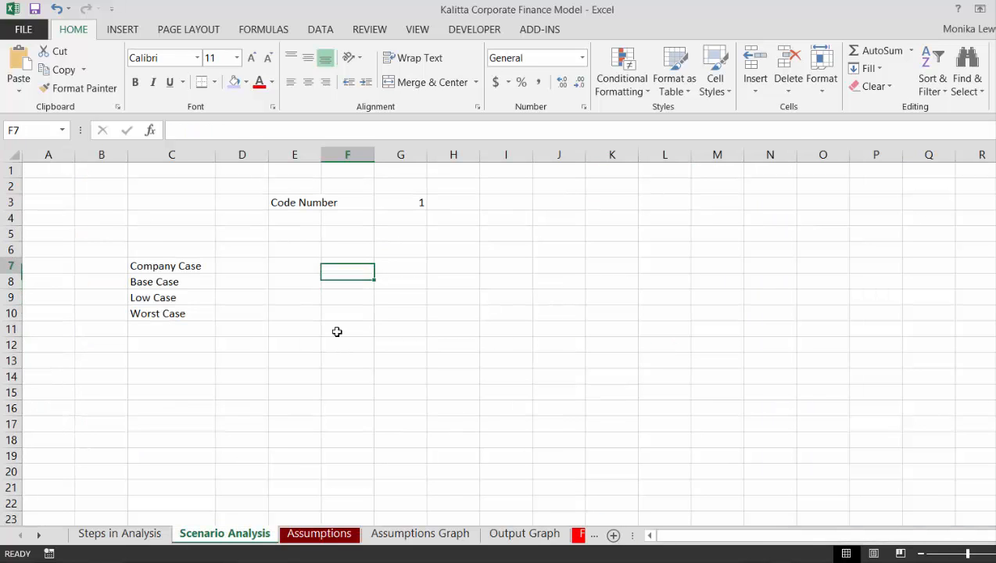
pyautogui.press('Left')
pyautogui.press('Left')
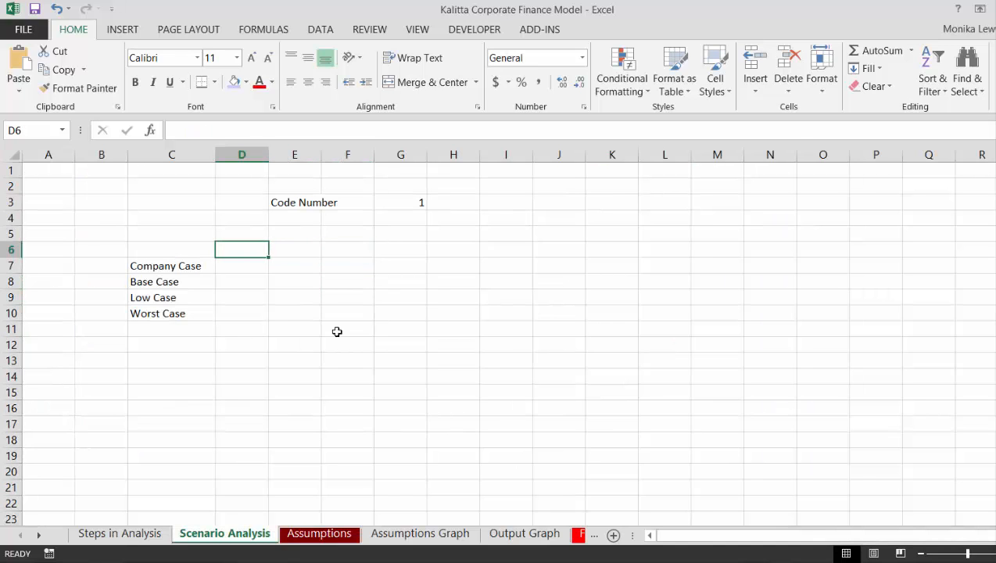
pyautogui.write('Planes Groun')
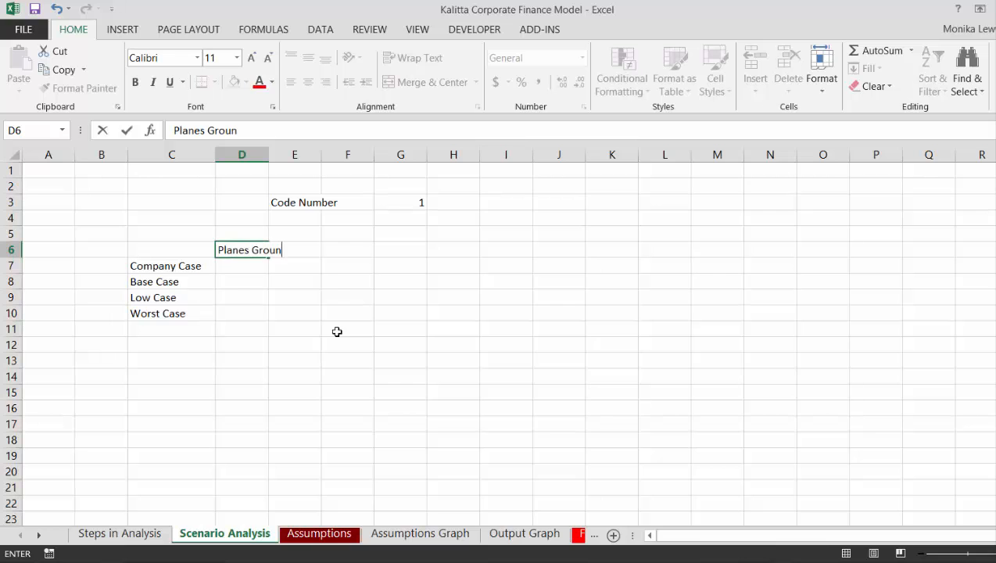
pyautogui.write('ded')
pyautogui.press('Return')
pyautogui.press('Up')
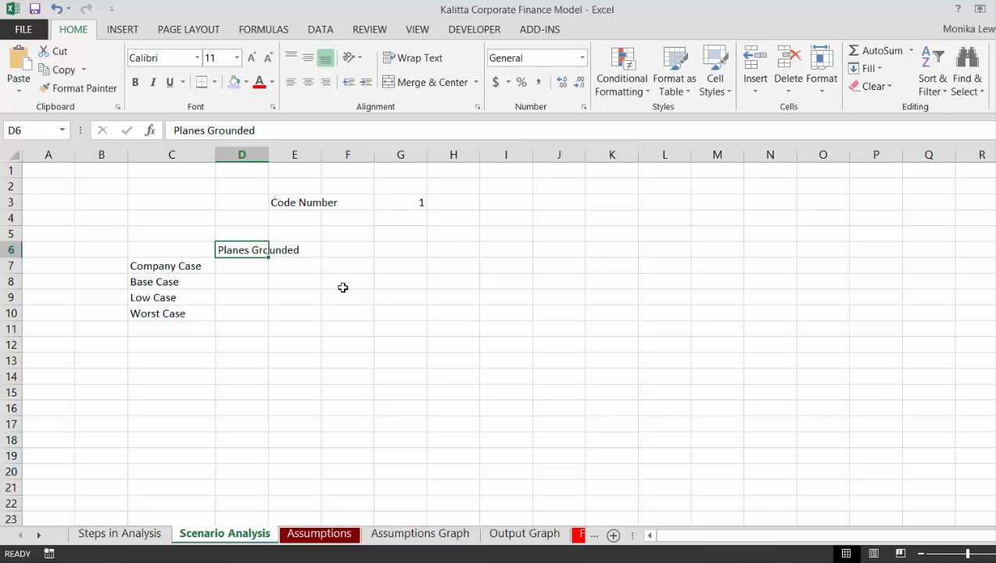
# Wrap the Planes Grounded heading in D6, widen column D slightly, and refit the row height to two lines.
pyautogui.click(413, 57)
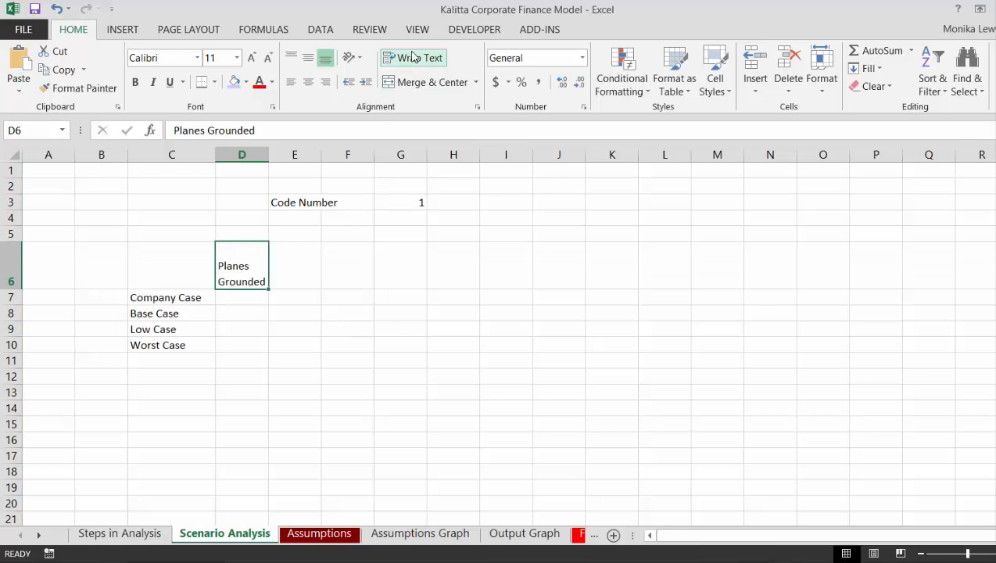
pyautogui.press('F2')
pyautogui.press('Return')
pyautogui.press('Up')
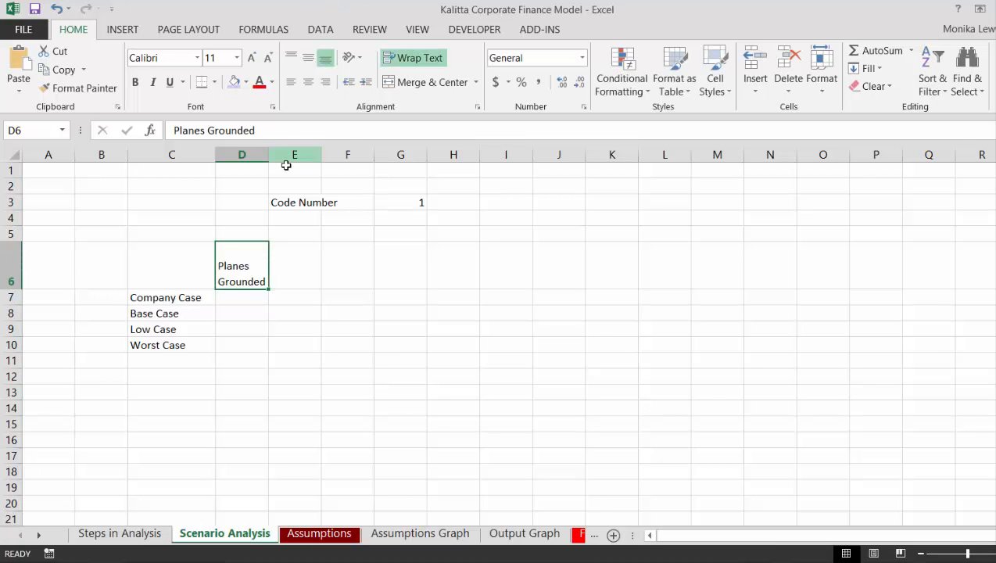
pyautogui.moveTo(270, 149); pyautogui.dragTo(277, 150)
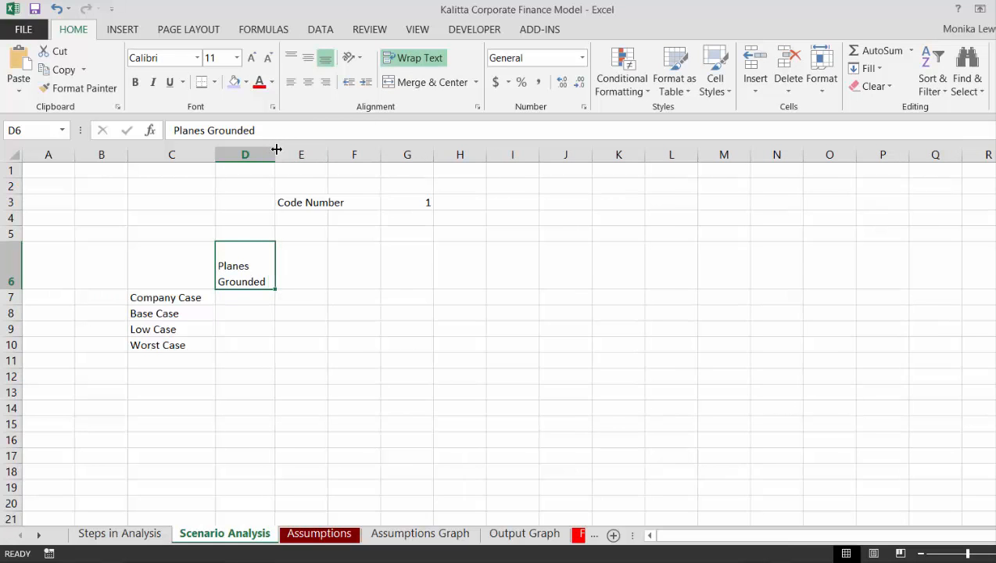
pyautogui.press('F2')
pyautogui.press('Return')
pyautogui.press('Up')
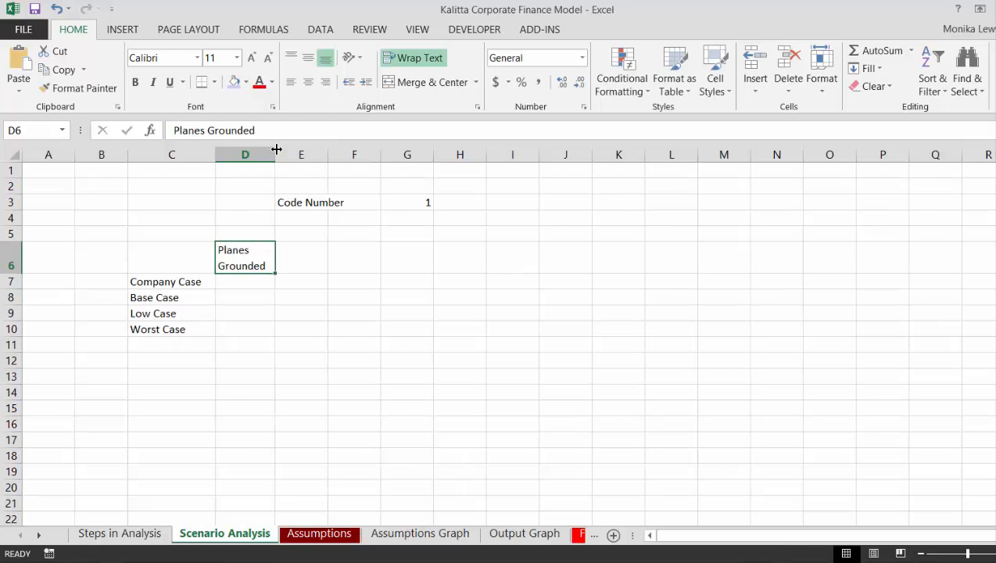
# Examine the Assumptions sheet from the Capacity block down to the Price Increase cases to identify the second scenario heading.
pyautogui.press('Right')
pyautogui.hotkey('ctrl', 'pagedown')
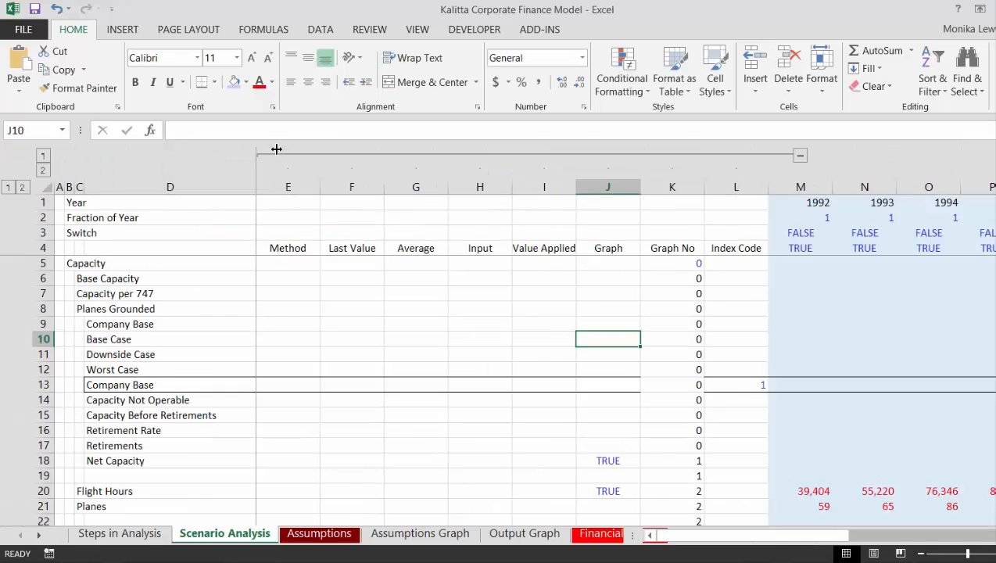
pyautogui.press('Down')
pyautogui.press('Down')
pyautogui.press('Down')
pyautogui.press('Down')
pyautogui.press('Down')
pyautogui.press('Down')
pyautogui.press('Down')
pyautogui.press('Down')
pyautogui.press('Down')
pyautogui.press('Down')
pyautogui.press('Down')
pyautogui.press('Down')
pyautogui.press('Down')
pyautogui.press('Down')
pyautogui.press('Down')
pyautogui.press('Down')
pyautogui.press('Down')
pyautogui.press('Down')
pyautogui.press('Down')
pyautogui.press('Down')
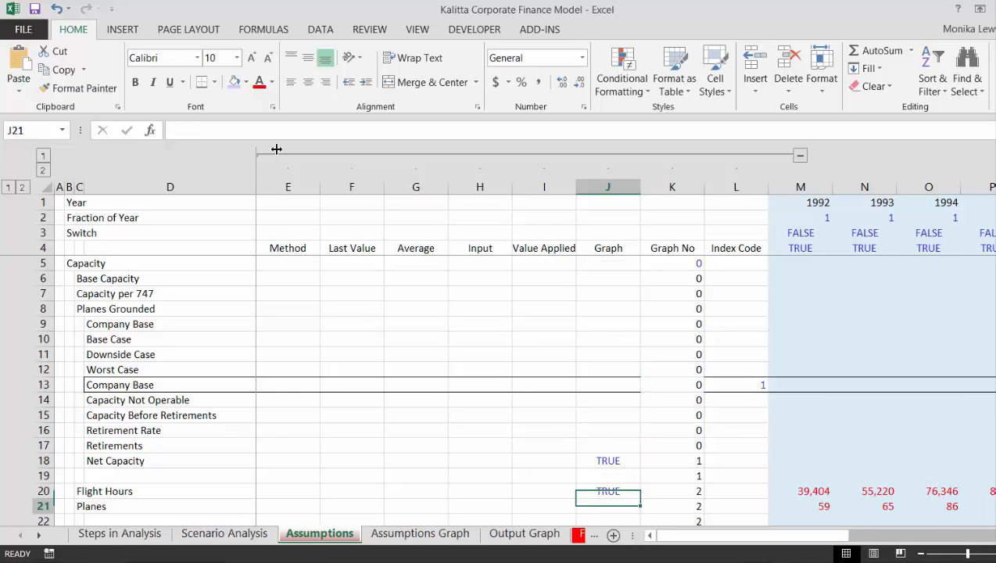
pyautogui.press('Down')
pyautogui.press('Down')
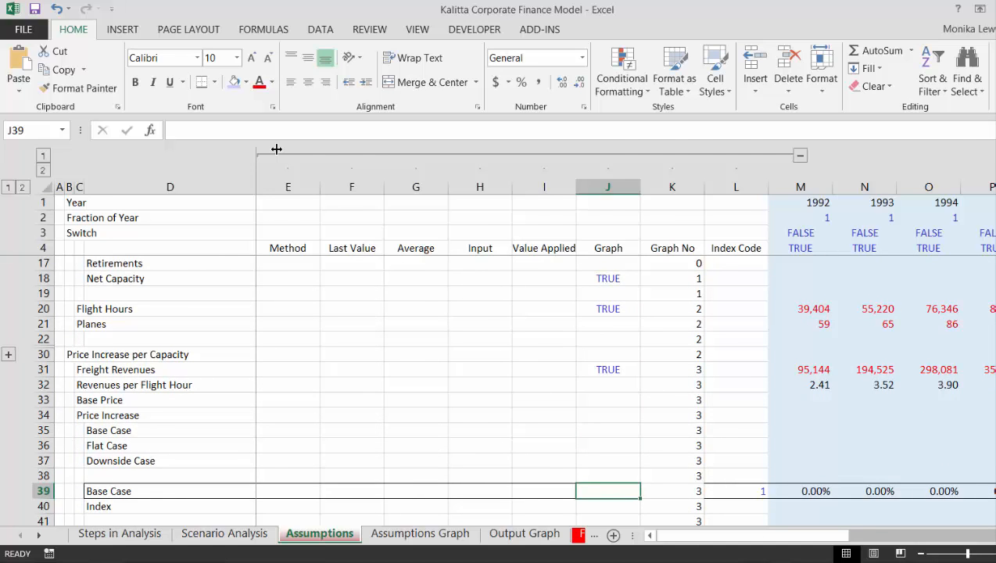
pyautogui.hotkey('ctrl', 'pageup')
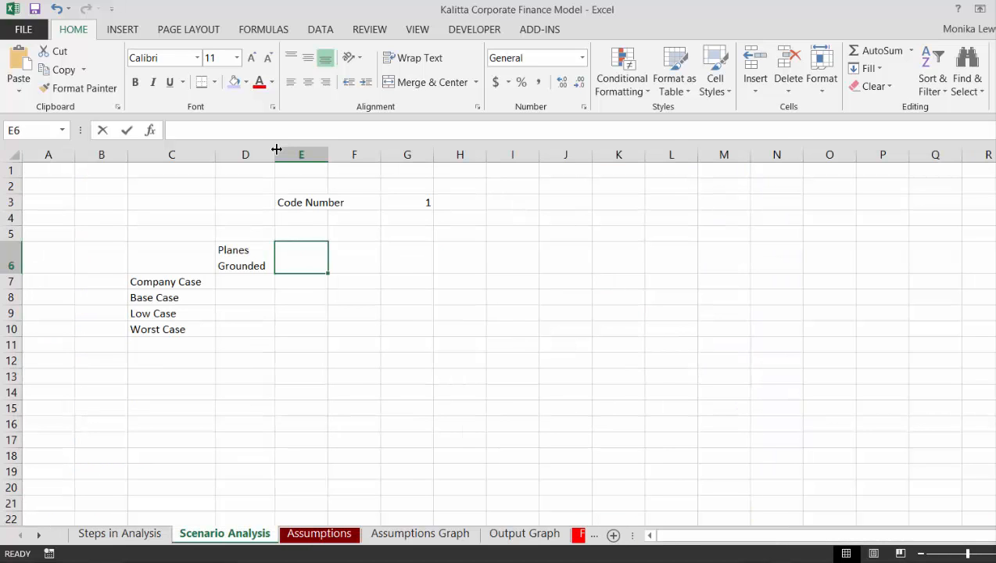
# Enter the heading Price Increase in E6 of the Scenario Analysis sheet and wrap its text.
pyautogui.write('Price Inc')
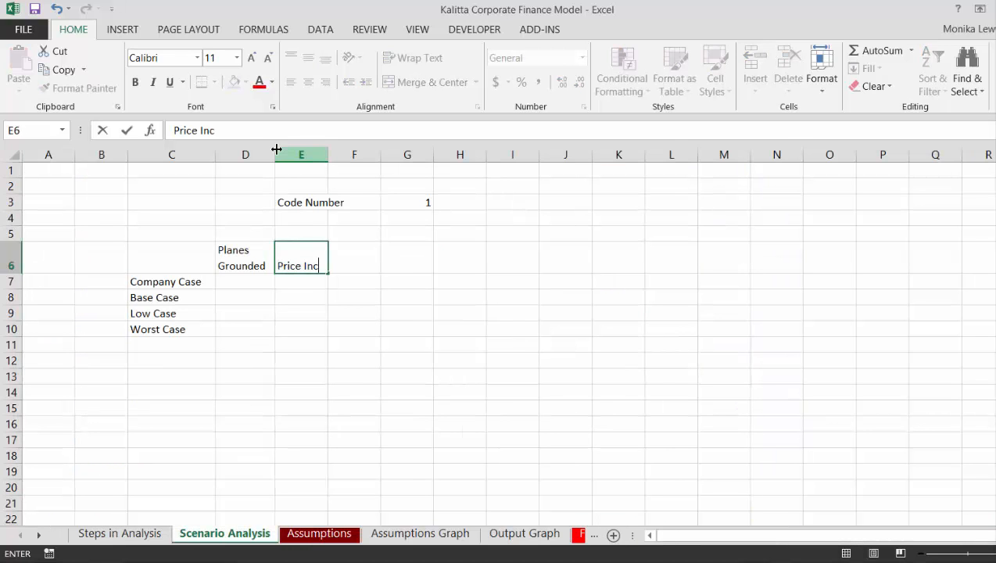
pyautogui.write('rease')
pyautogui.press('Return')
pyautogui.press('Up')
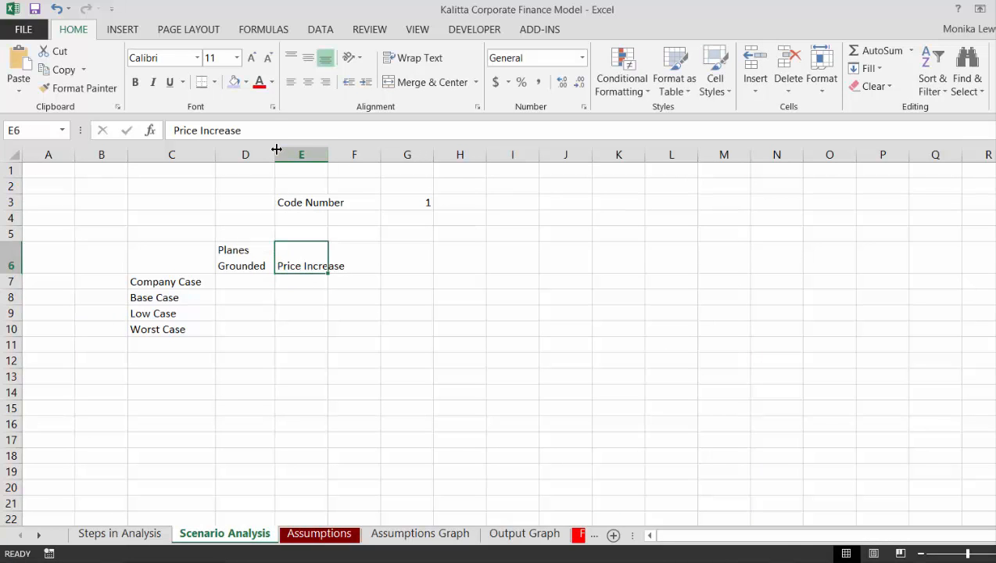
pyautogui.click(400, 64)
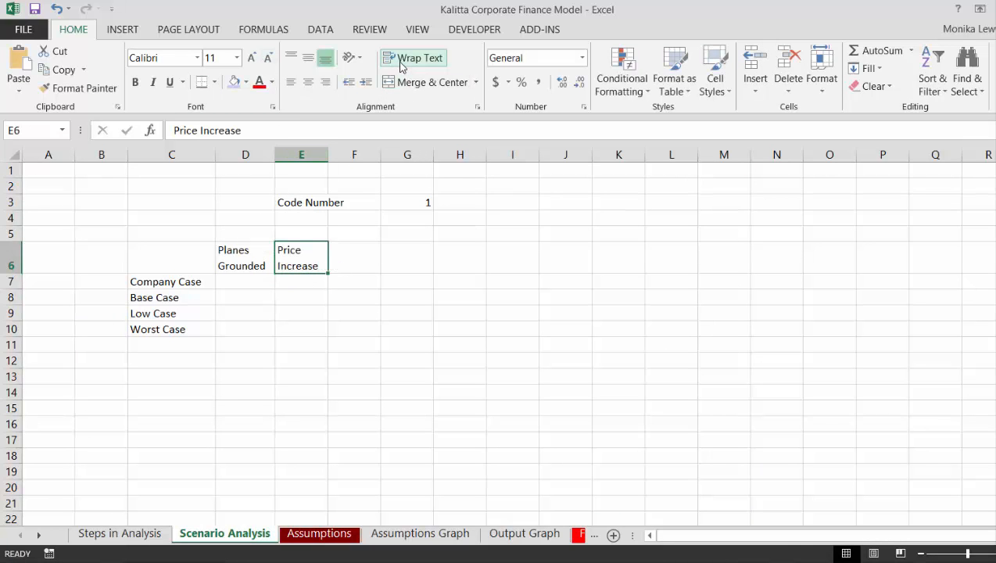
# Examine the Assumptions sheet below Price Increase, from Other Revenues to the Flight Expense cases, for the next scenario variable.
pyautogui.hotkey('ctrl', 'pagedown')
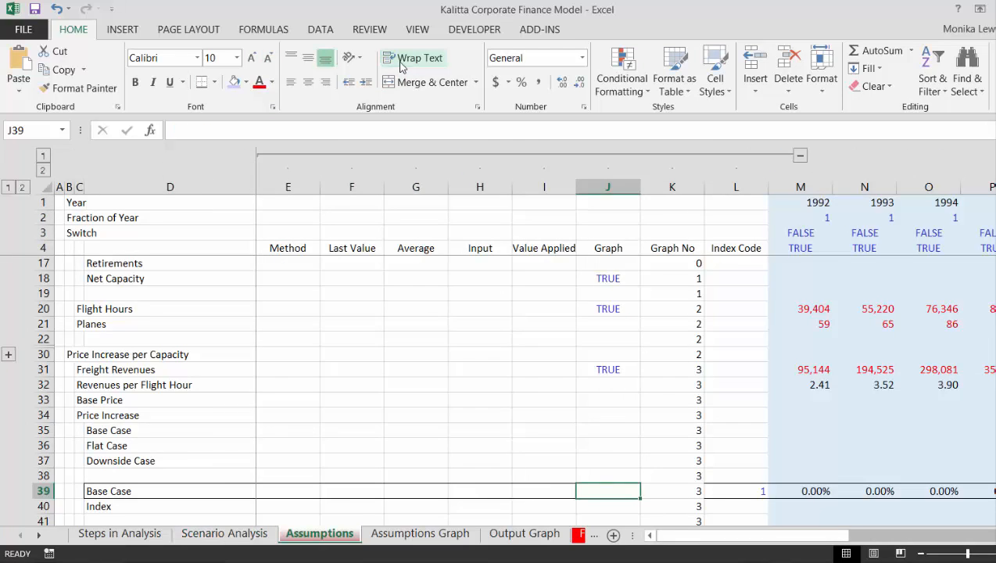
pyautogui.press('Down')
pyautogui.press('Down')
pyautogui.press('Down')
pyautogui.press('Down')
pyautogui.press('Down')
pyautogui.press('Down')
pyautogui.press('Down')
pyautogui.press('Down')
pyautogui.press('Down')
pyautogui.press('Down')
pyautogui.press('Down')
pyautogui.press('Down')
pyautogui.press('Down')
pyautogui.press('Down')
pyautogui.press('Down')
pyautogui.press('Down')
pyautogui.press('Down')
pyautogui.press('Down')
pyautogui.press('Down')
pyautogui.press('Down')
pyautogui.press('Down')
pyautogui.press('Down')
pyautogui.press('Down')
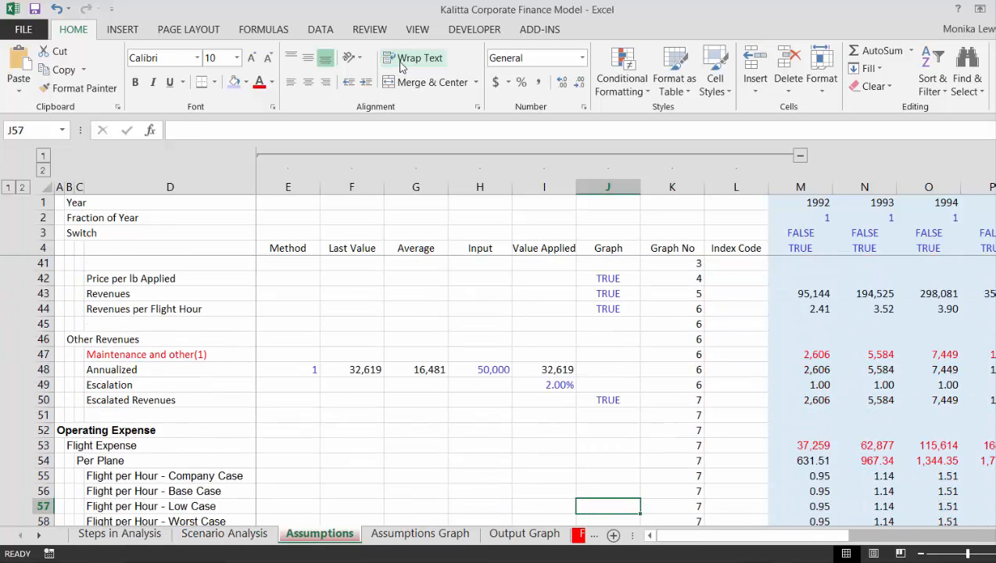
pyautogui.press('Up')
pyautogui.press('Up')
pyautogui.press('Up')
pyautogui.press('Up')
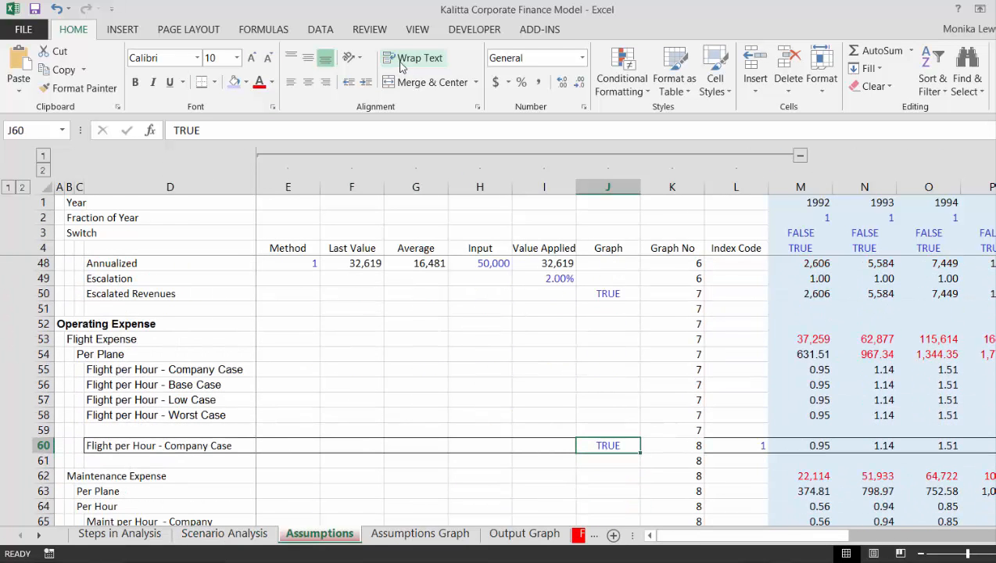
pyautogui.press('Up')
pyautogui.press('Up')
pyautogui.press('Up')
pyautogui.press('Up')
pyautogui.press('Up')
pyautogui.press('Up')
pyautogui.press('Up')
pyautogui.press('Up')
pyautogui.press('Up')
pyautogui.press('Up')
pyautogui.press('Up')
pyautogui.press('Up')
pyautogui.press('Up')
pyautogui.press('Up')
pyautogui.press('Up')
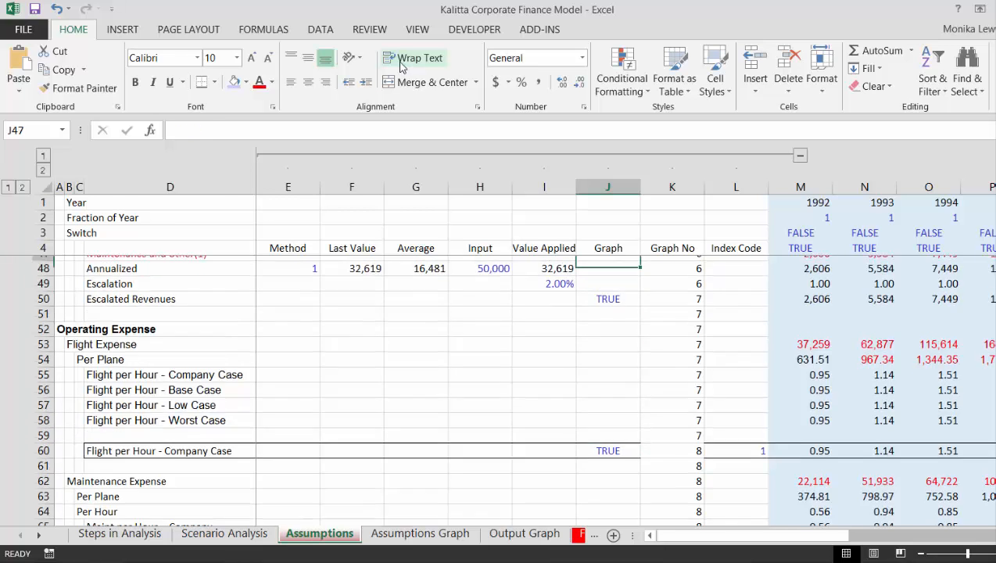
pyautogui.press('Down')
pyautogui.press('Down')
pyautogui.press('Down')
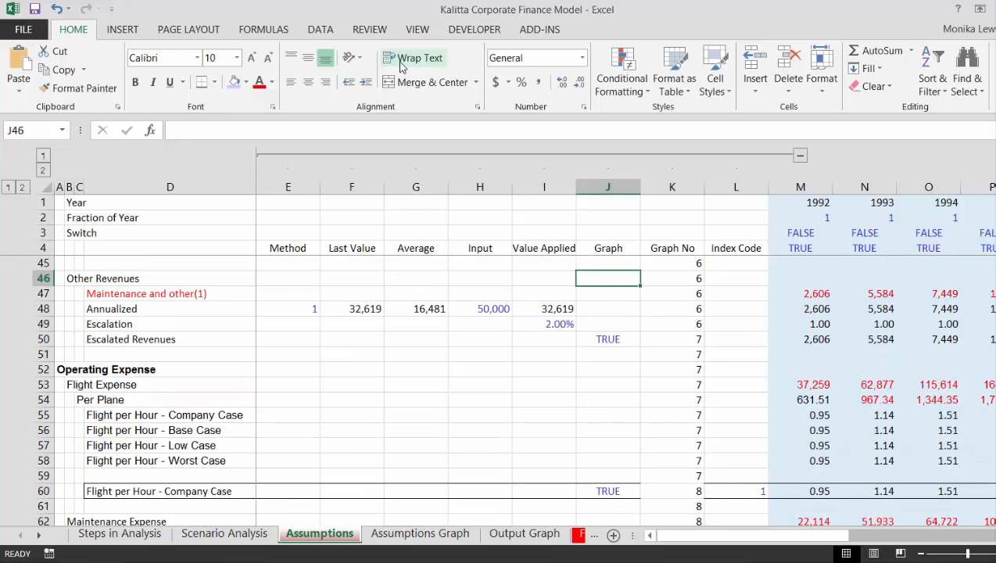
pyautogui.press('Left')
pyautogui.press('Left')
pyautogui.press('Up')
pyautogui.press('Up')
pyautogui.press('Up')
pyautogui.press('Up')
pyautogui.press('Up')
pyautogui.press('Up')
pyautogui.press('Up')
pyautogui.press('Up')
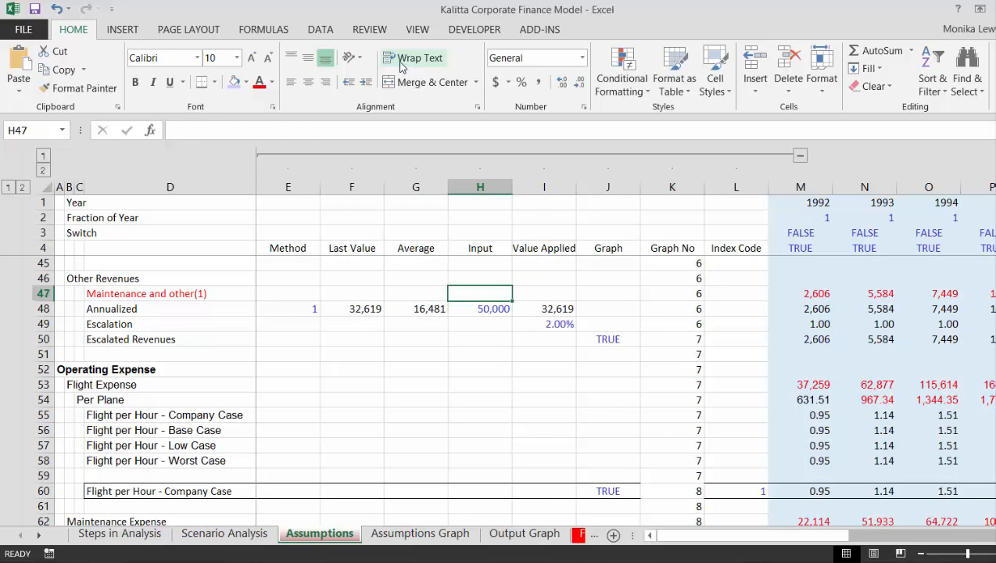
pyautogui.press('Down')
pyautogui.press('Down')
pyautogui.press('Down')
pyautogui.press('Down')
pyautogui.press('Down')
pyautogui.press('Down')
pyautogui.press('Down')
pyautogui.press('Down')
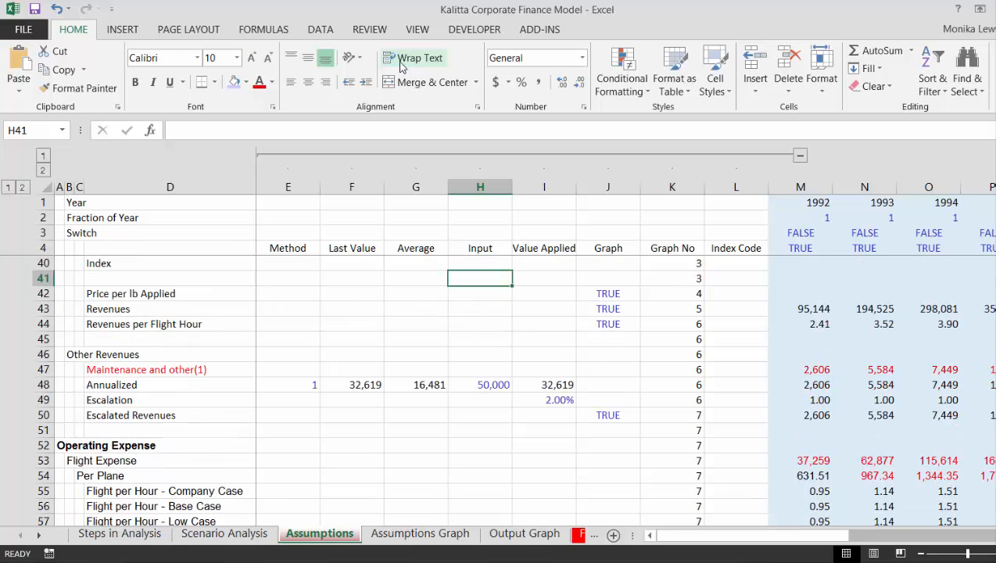
# Review the Last Value, Average and Input cells of the Annualized row under Other Revenues.
pyautogui.press('Left')
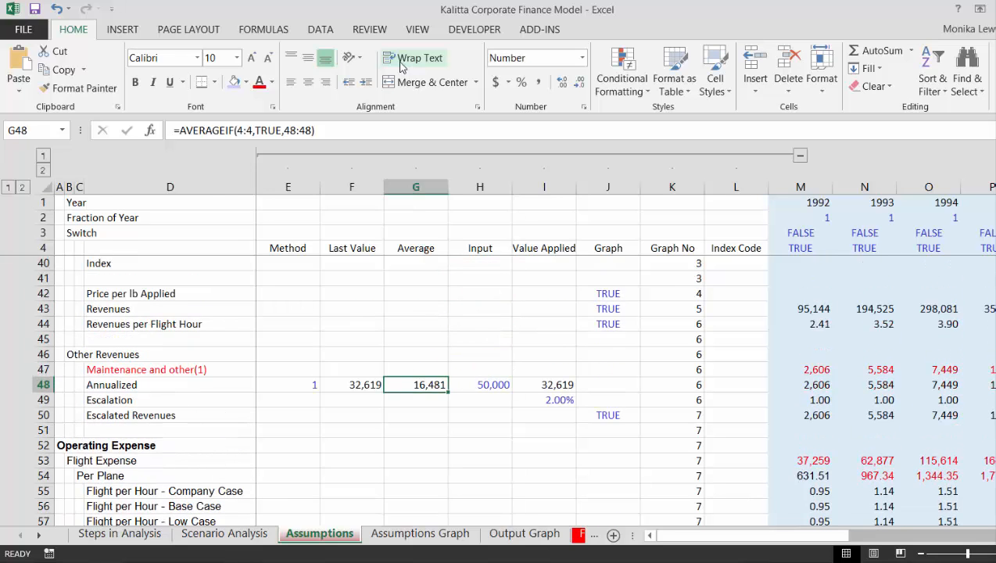
pyautogui.press('Left')
pyautogui.press('Right')
pyautogui.press('Right')
pyautogui.press('Left')
pyautogui.press('Left')
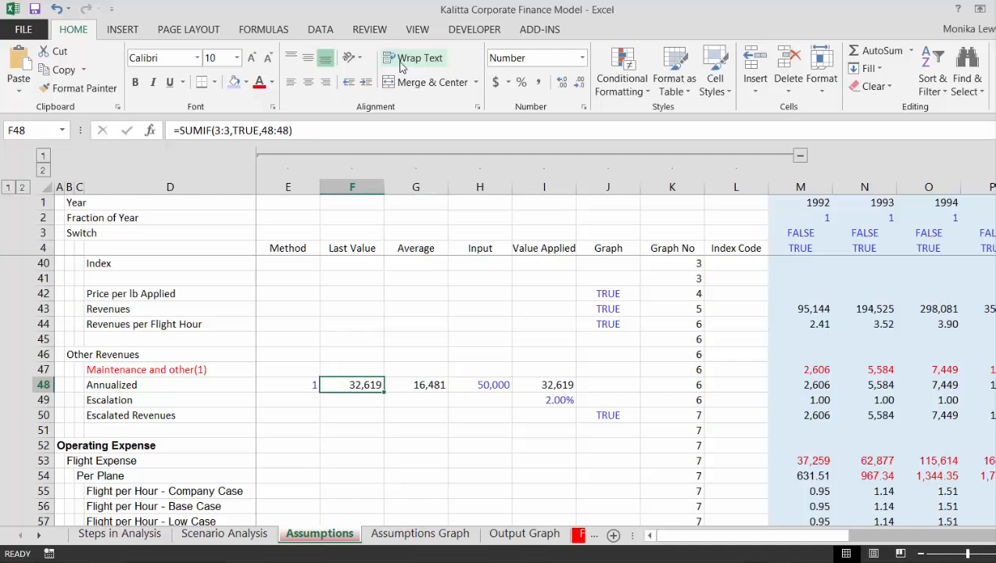
pyautogui.press('Left')
pyautogui.press('Right')
pyautogui.press('Right')
pyautogui.press('Right')
# Set the forecast method of the Annualized Other Revenues row in E48 to 3, the Input method.
pyautogui.press('Left')
pyautogui.press('Left')
pyautogui.press('Left')
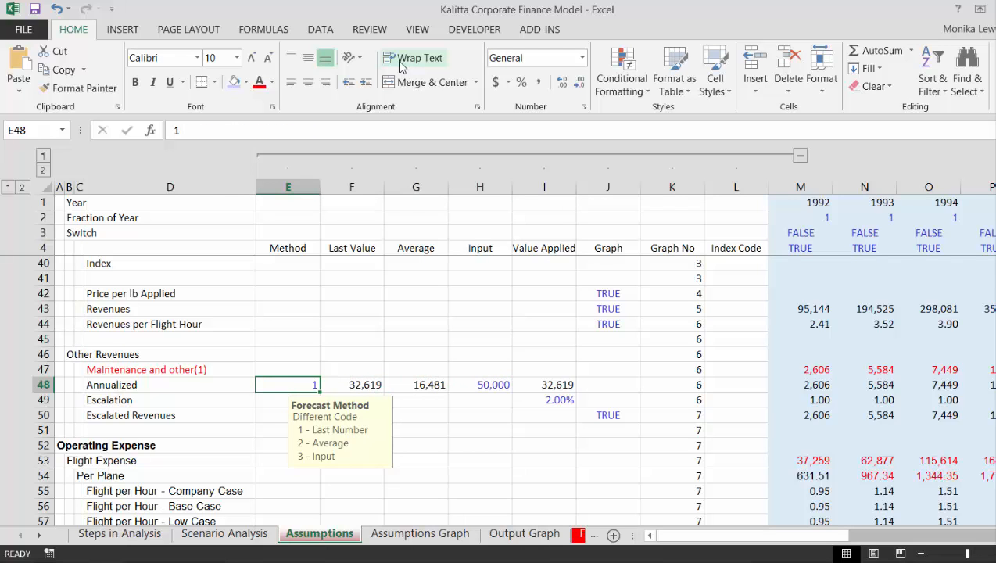
pyautogui.write('3')
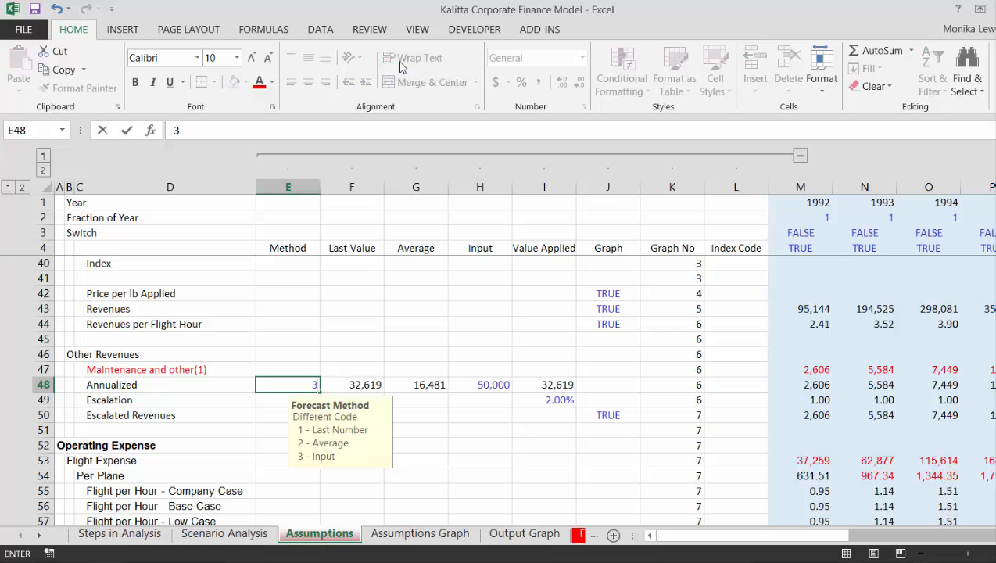
pyautogui.hotkey('ctrl', 'Return')
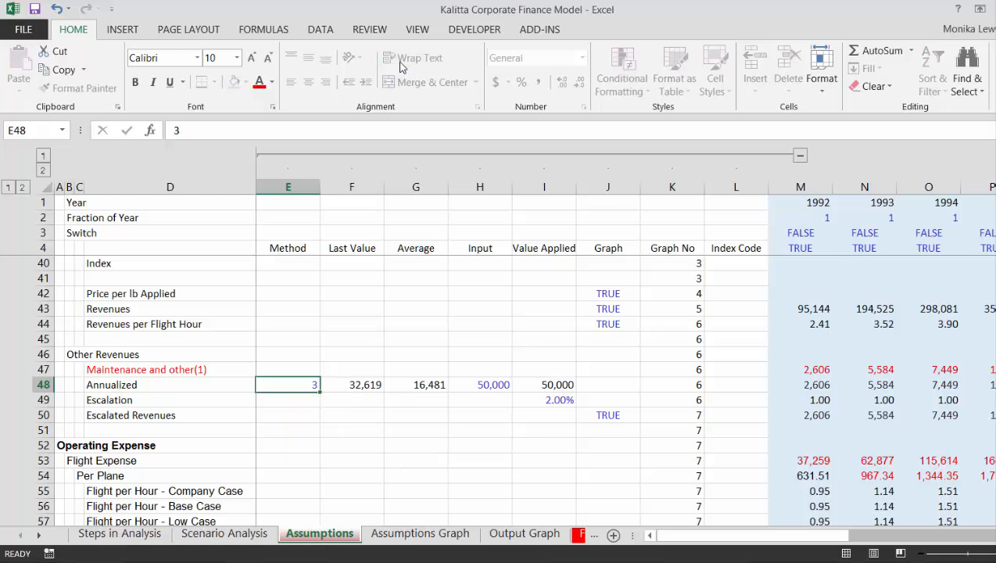
# Try 30,000 as the Annualized Other Revenues input in H48, and restore the input to 50,000.
pyautogui.press('Right')
pyautogui.press('Right')
pyautogui.press('Right')
pyautogui.press('Right')
pyautogui.press('Left')
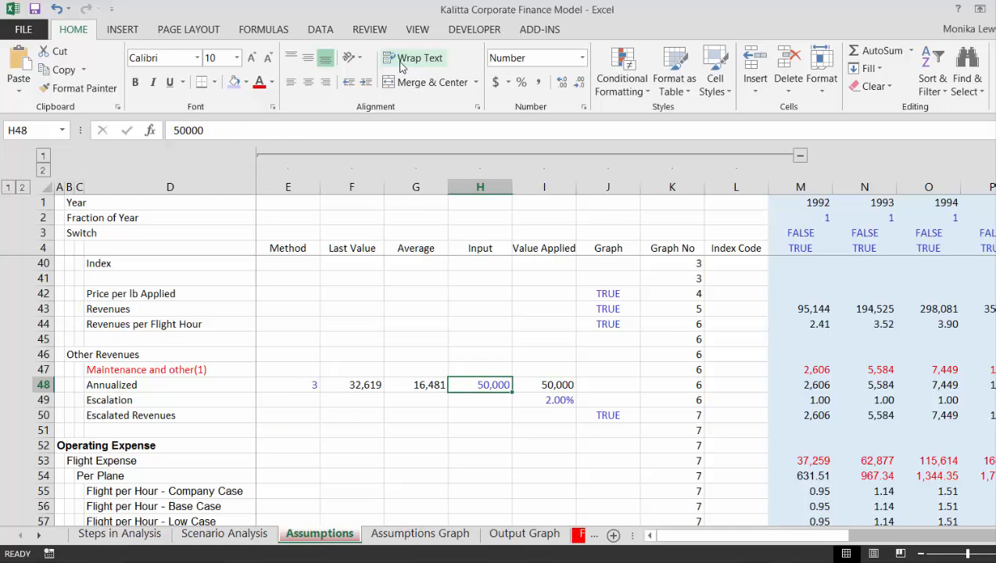
pyautogui.press('BackSpace')
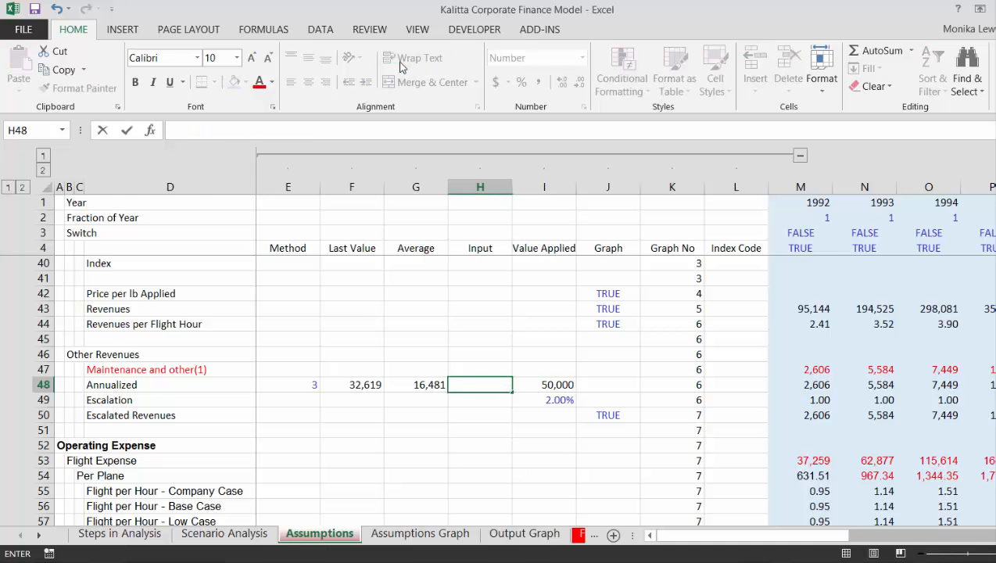
pyautogui.write('30,000')
pyautogui.hotkey('ctrl', 'Return')
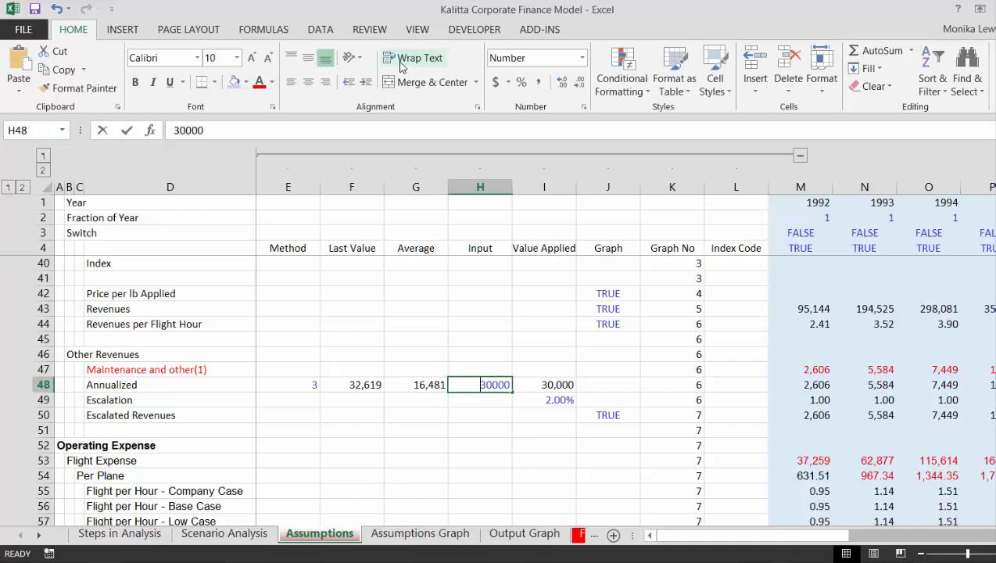
pyautogui.write('4,')
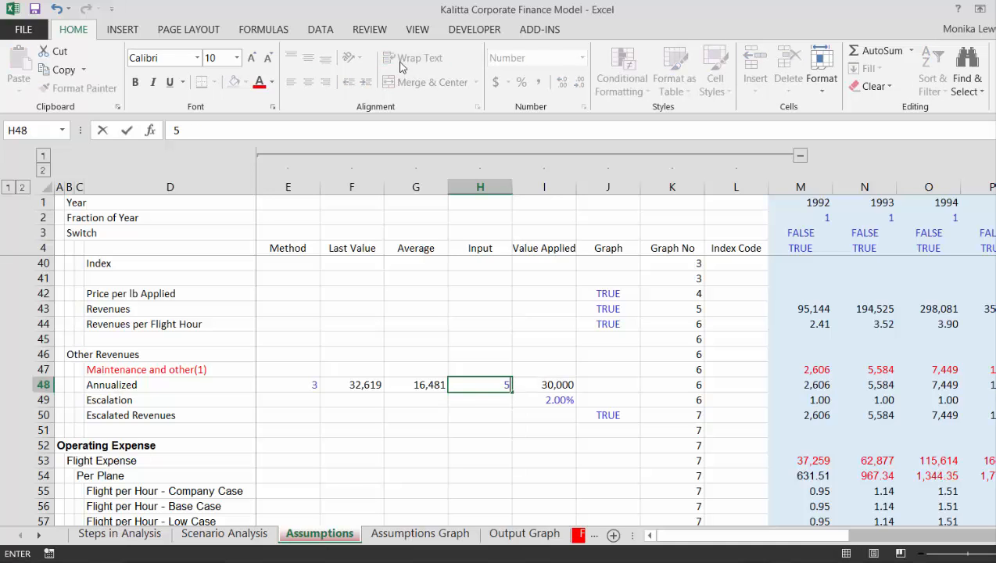
pyautogui.write('0')
pyautogui.press('Return')
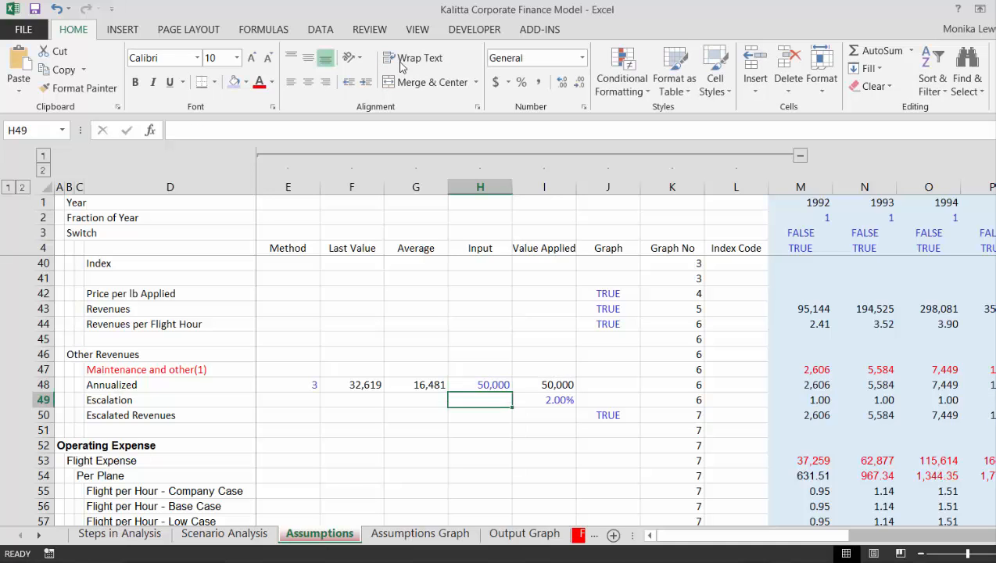
pyautogui.press('Up')
# Enter the heading Other Revenues in F6 of the Scenario Analysis sheet and wrap its text.
pyautogui.hotkey('ctrl', 'pageup')
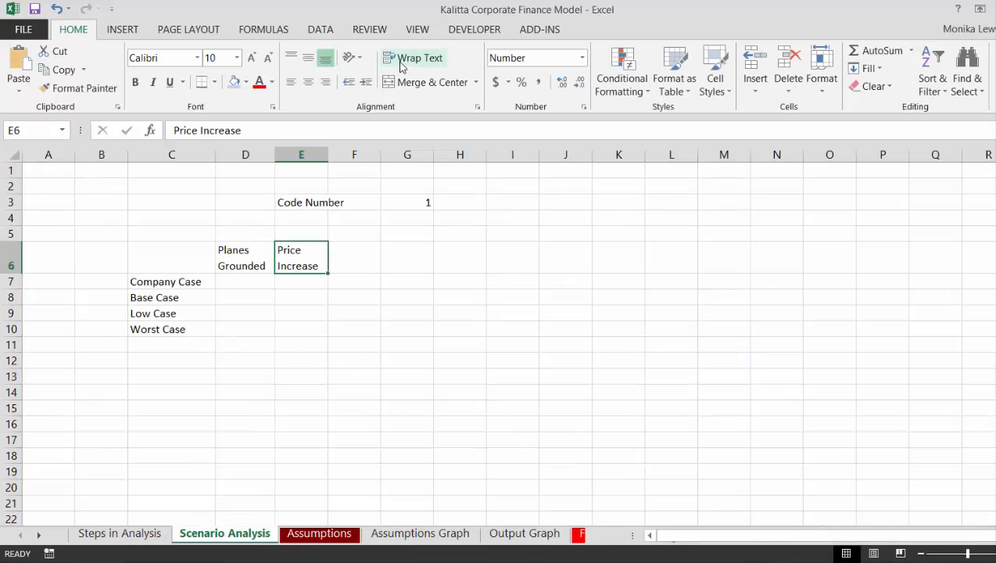
pyautogui.press('Right')
pyautogui.write('Ot')
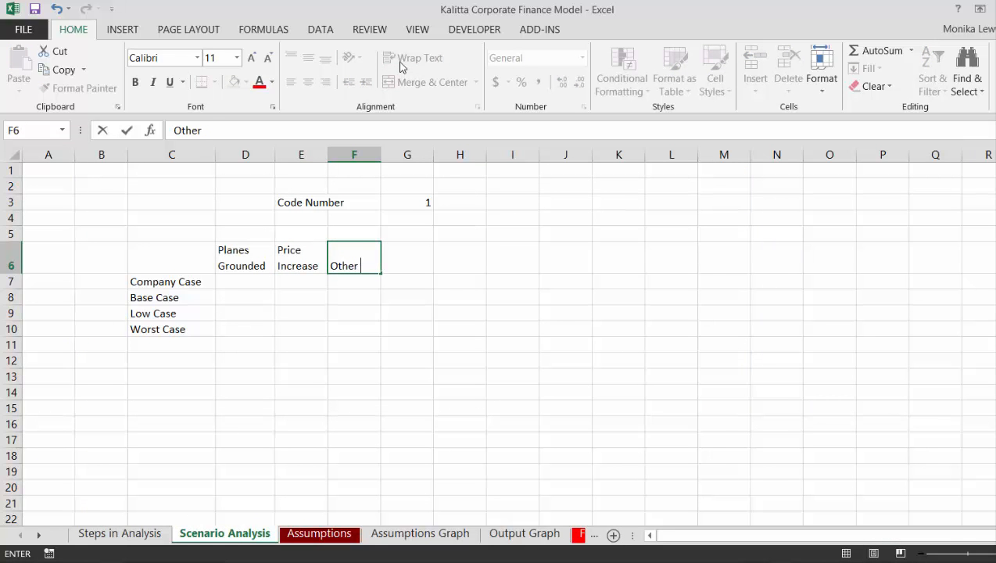
pyautogui.write('her Revenues')
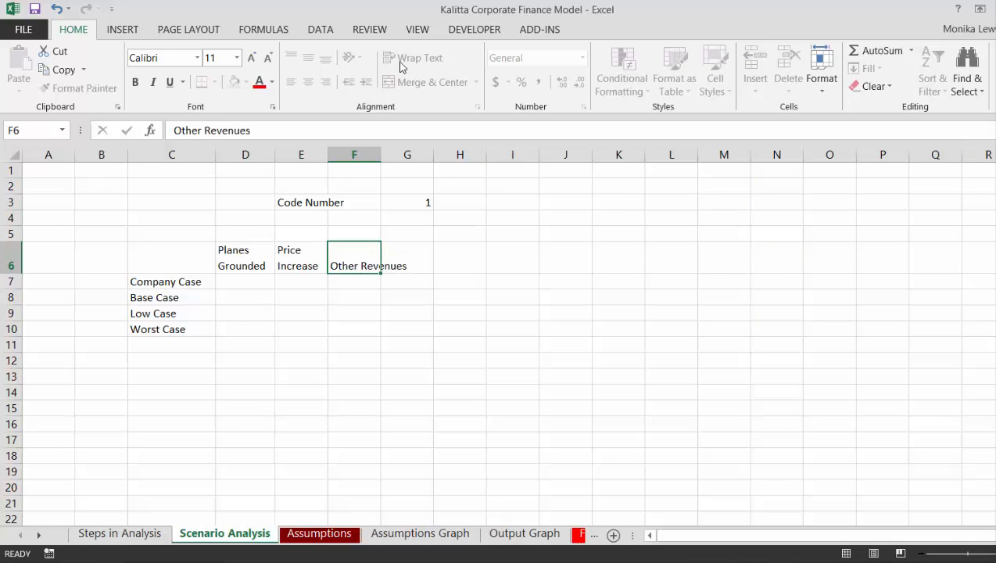
pyautogui.press('Return')
pyautogui.press('Up')
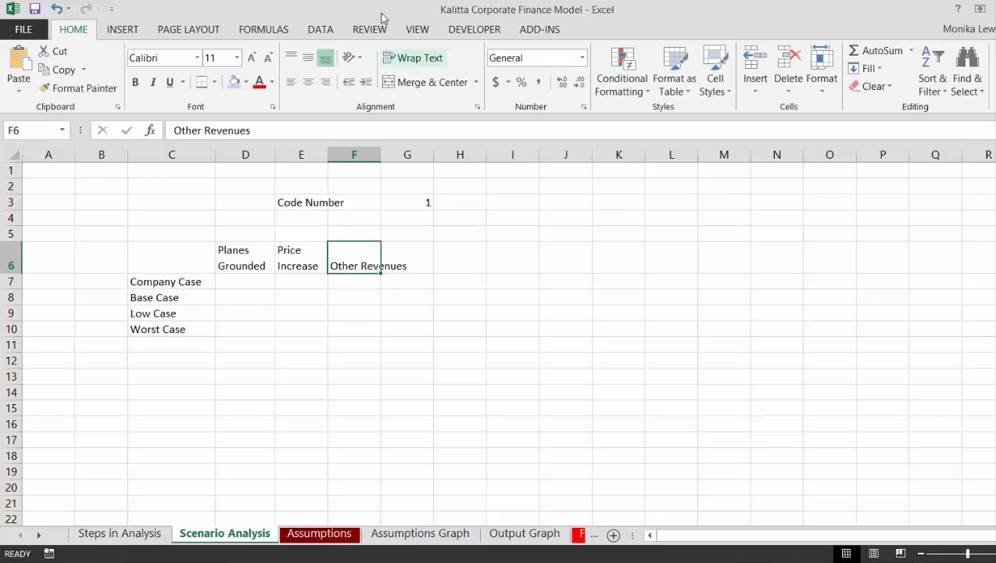
pyautogui.click(391, 61)
# Enter the codes 1, 2, 3 and 4 under Planes Grounded in D7:D10 for the Company, Base, Low and Worst cases.
pyautogui.press('Down')
pyautogui.press('Down')
pyautogui.press('Left')
pyautogui.press('Left')
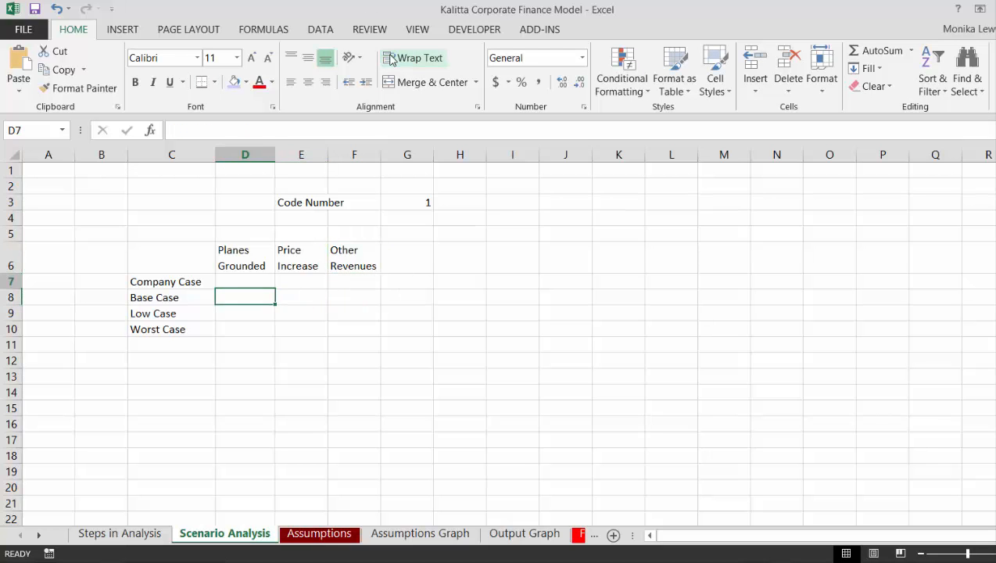
pyautogui.press('Up')
pyautogui.press('Left')
pyautogui.press('Right')
pyautogui.write('1')
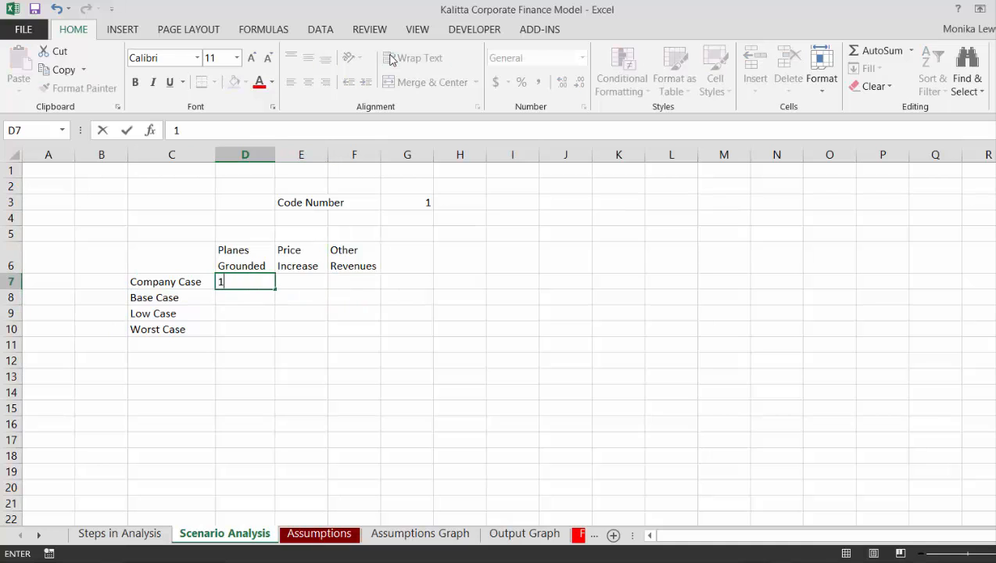
pyautogui.press('Return')
pyautogui.write('2')
pyautogui.press('Return')
pyautogui.write('3')
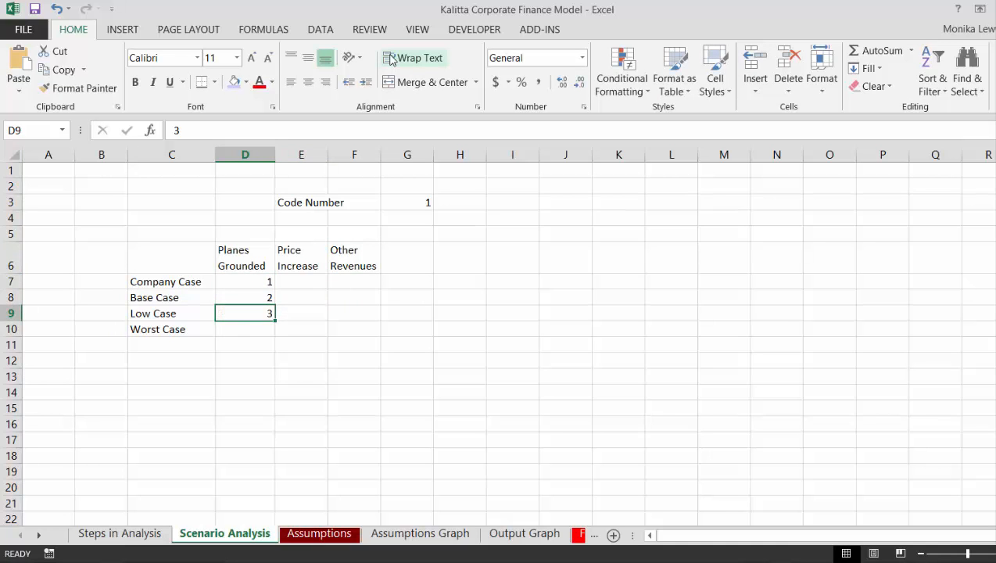
pyautogui.press('Return')
pyautogui.write('4')
pyautogui.hotkey('ctrl', 'Return')
# Enter the codes 1, 2, 3 and 4 under Price Increase in E7:E10 for the four cases.
pyautogui.press('Up')
pyautogui.press('Up')
pyautogui.press('Up')
pyautogui.press('Right')
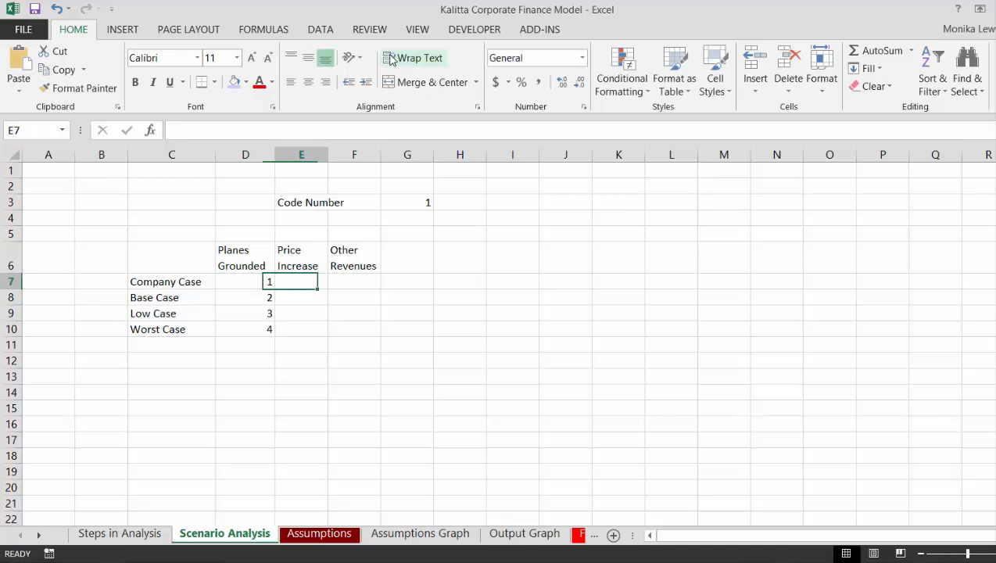
pyautogui.write('1')
pyautogui.press('Return')
pyautogui.write('2')
pyautogui.press('Return')
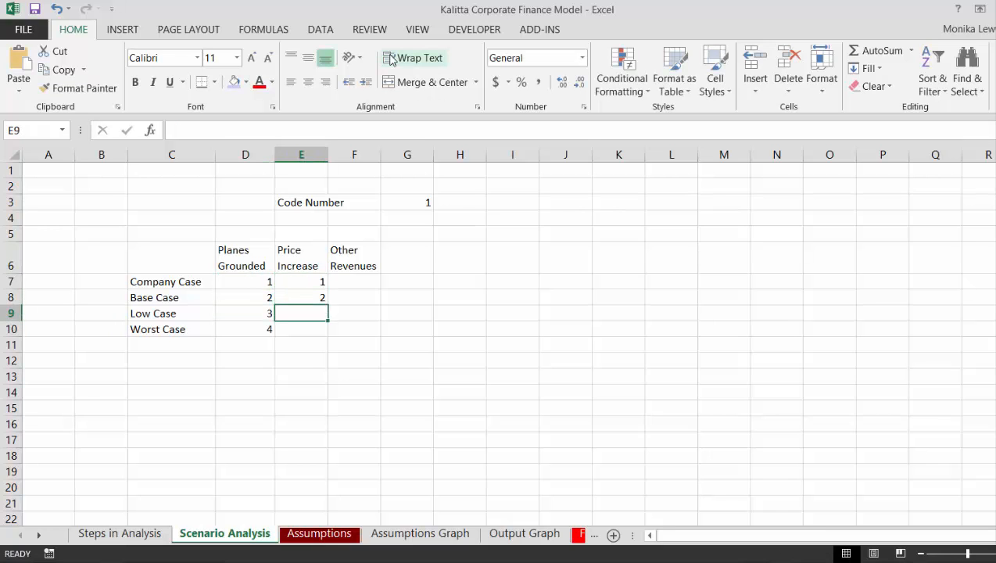
pyautogui.write('3')
pyautogui.press('Return')
pyautogui.write('4')
pyautogui.hotkey('ctrl', 'Return')
# Enter the Other Revenues amounts 50,000, 40,000, 30,000 and 30,000 in F7:F10 for the Company, Base, Low and Worst cases.
pyautogui.press('Up')
pyautogui.press('Up')
pyautogui.press('Up')
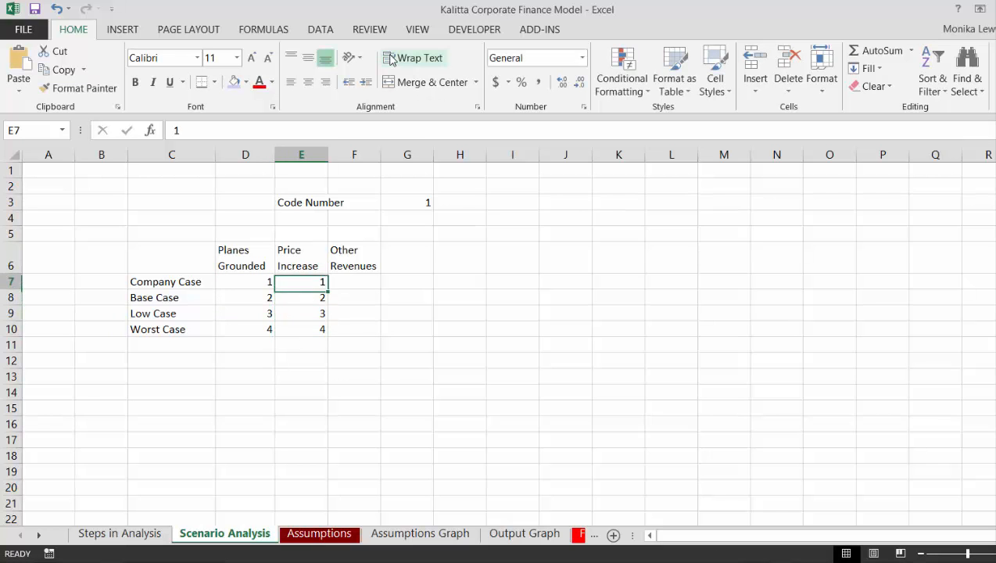
pyautogui.press('Right')
pyautogui.write('50')
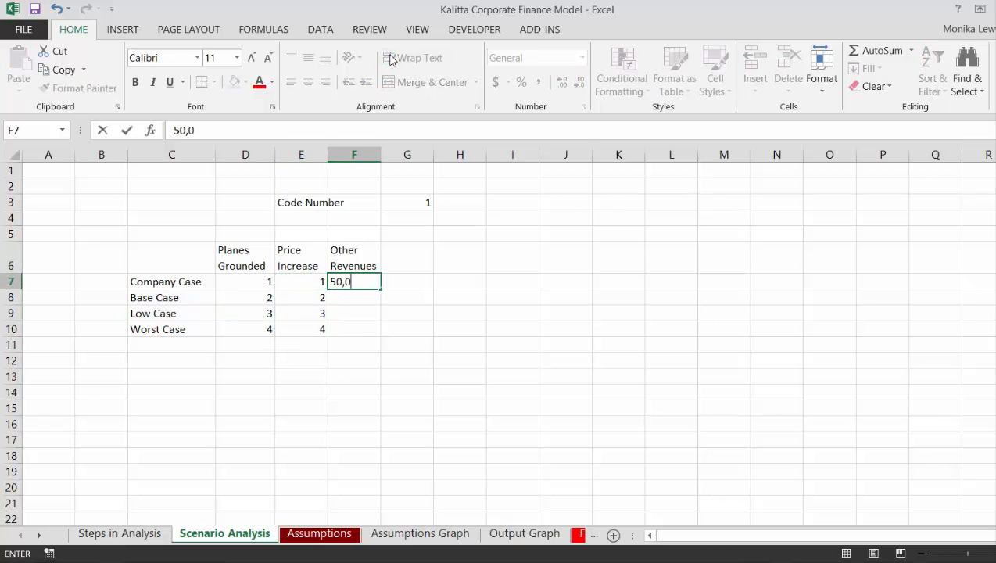
pyautogui.write(',000')
pyautogui.press('Return')
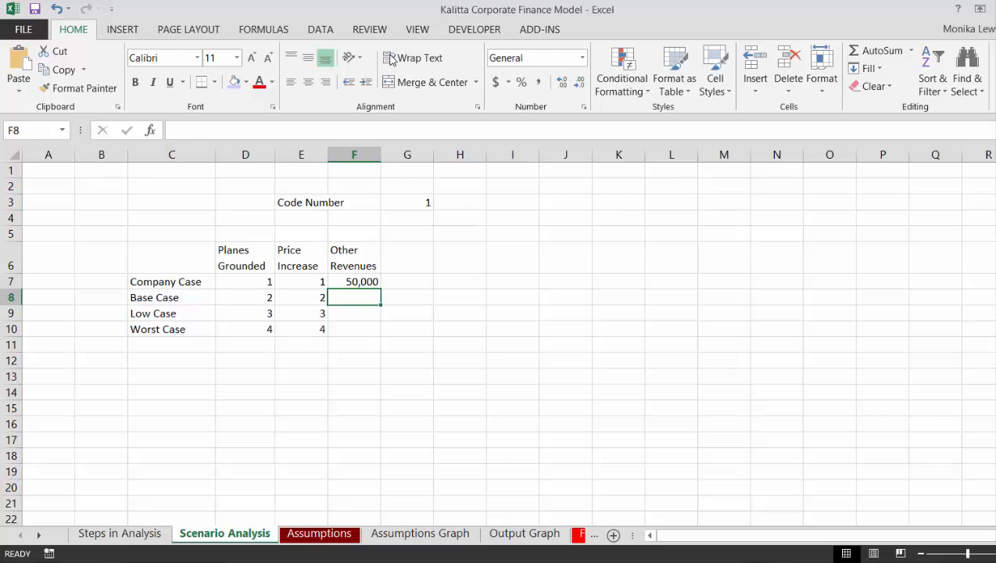
pyautogui.write('40,00')
pyautogui.press('Return')
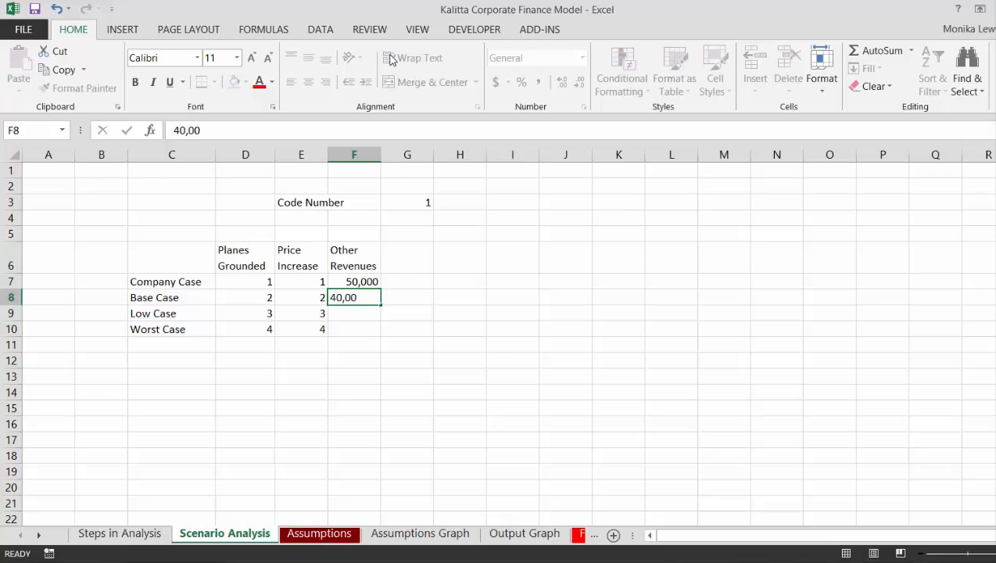
pyautogui.press('Up')
pyautogui.write('40,000')
pyautogui.press('Return')
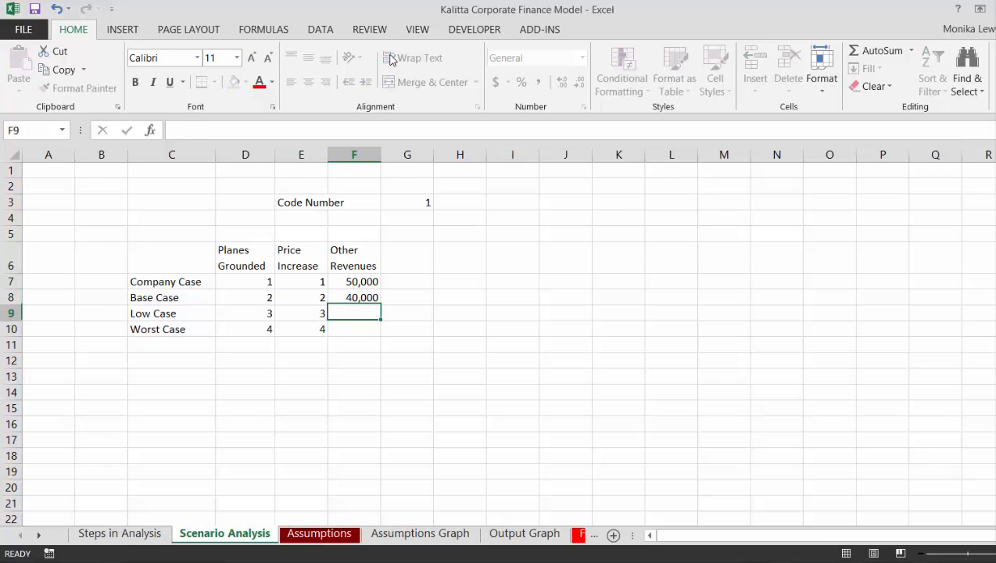
pyautogui.write('30,0')
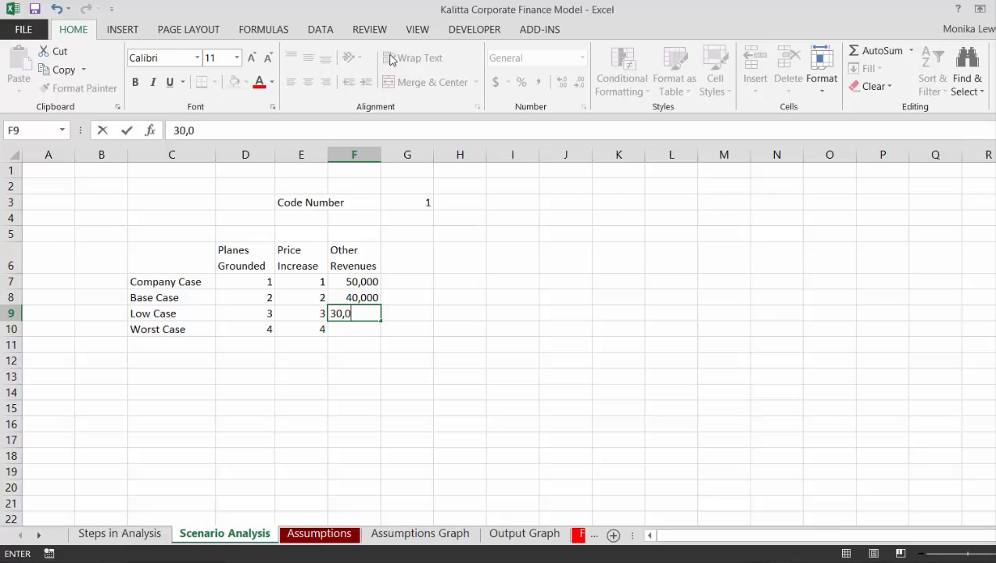
pyautogui.write('00')
pyautogui.press('Return')
pyautogui.write('30')
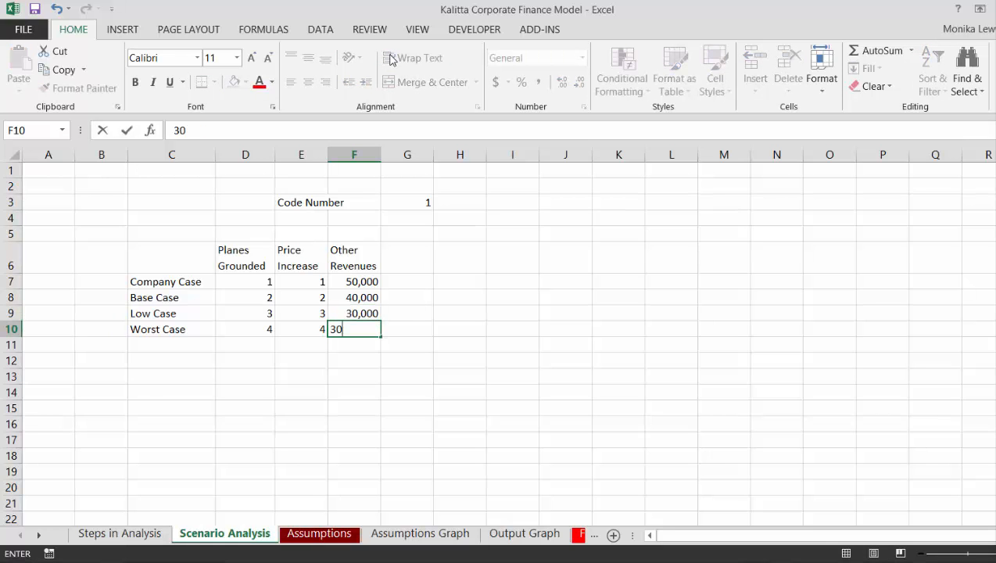
pyautogui.write(',000')
pyautogui.press('Return')
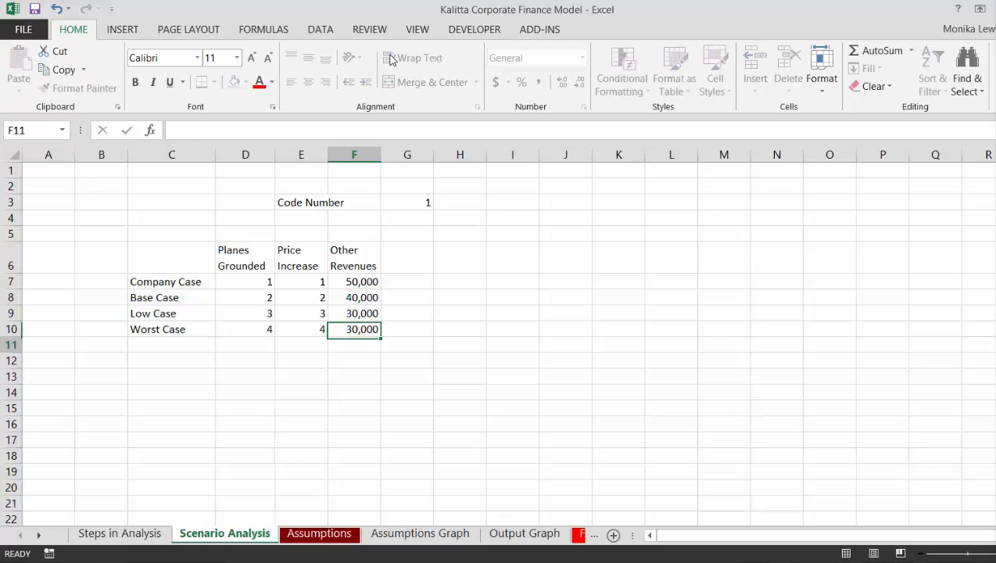
# Enter the formula =INDEX(C7:C13,$G$3) in C14 to look up the case name from the code number.
pyautogui.press('Return')
pyautogui.press('Left')
pyautogui.press('Left')
pyautogui.press('Left')
pyautogui.press('Left')
pyautogui.press('Down')
pyautogui.press('Right')
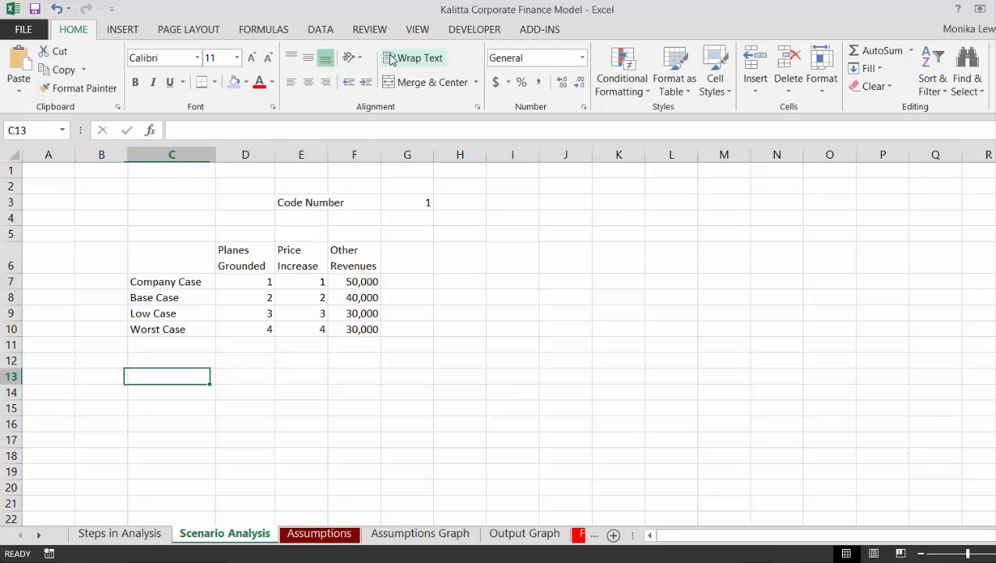
pyautogui.press('Up')
pyautogui.press('Up')
pyautogui.press('Down')
pyautogui.press('Down')
pyautogui.press('Down')
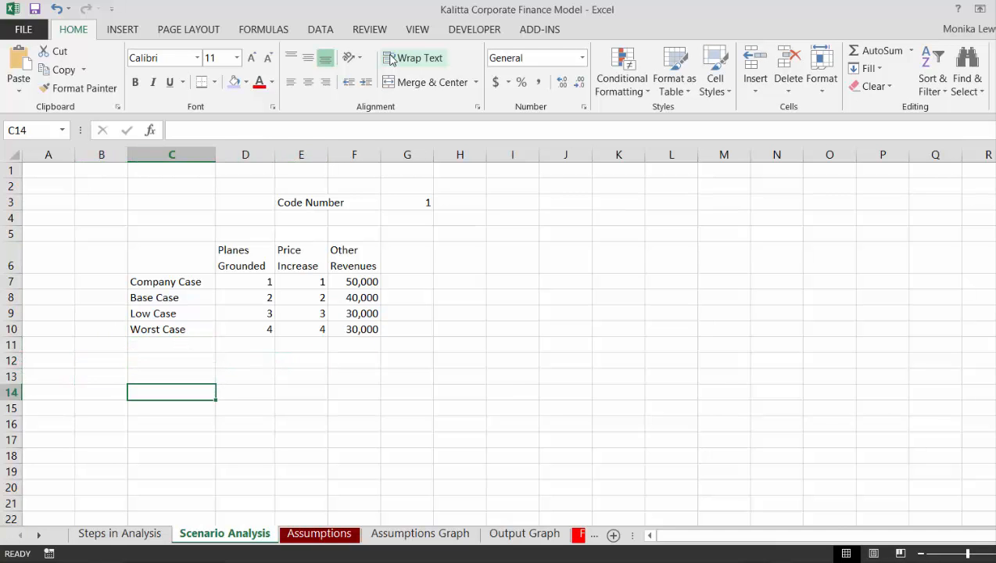
pyautogui.write('=in')
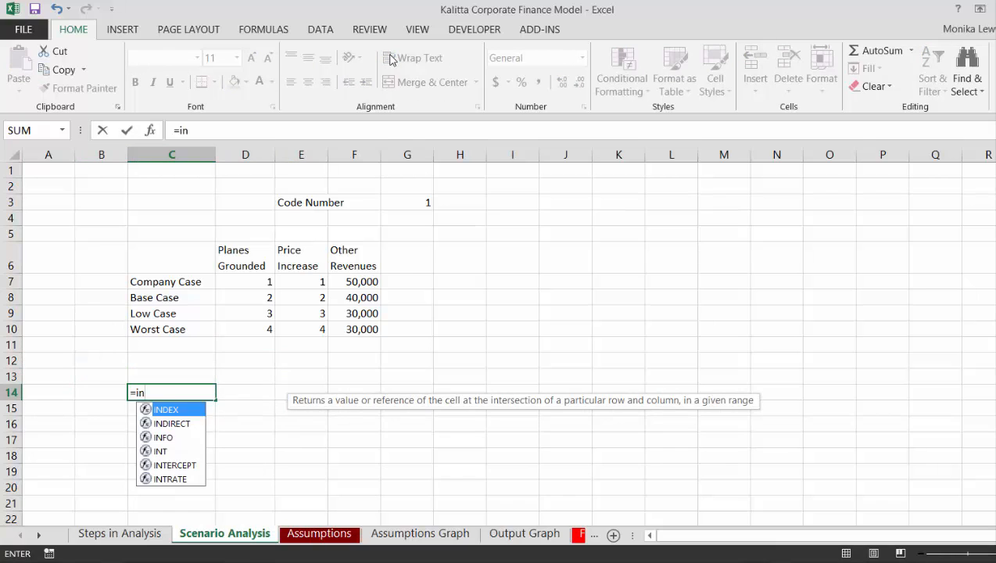
pyautogui.press('Tab')
pyautogui.press('Up')
pyautogui.hotkey('shift', 'Up')
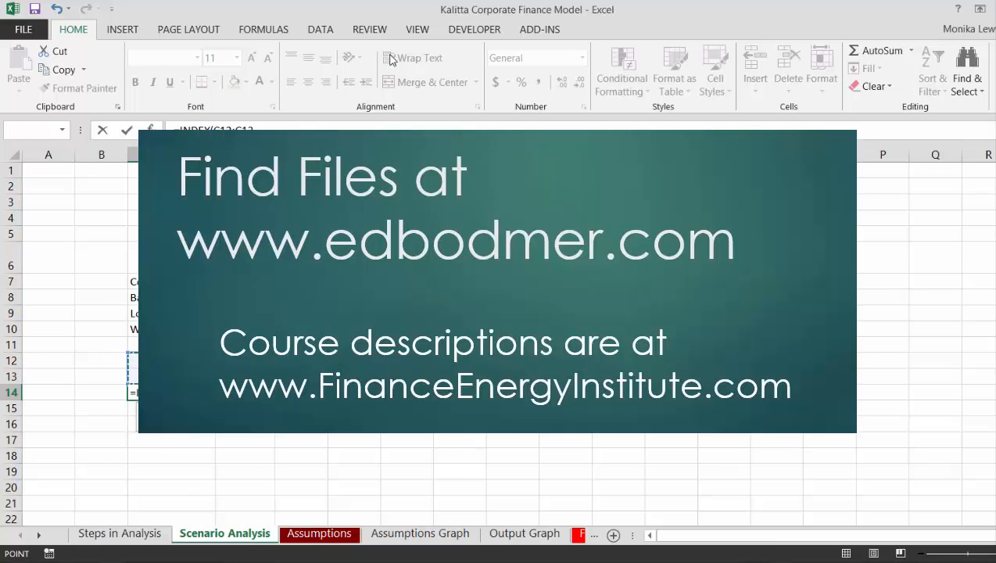
pyautogui.hotkey('shift', 'Up')
pyautogui.hotkey('shift', 'Up')
pyautogui.hotkey('shift', 'Up')
pyautogui.hotkey('shift', 'Up')
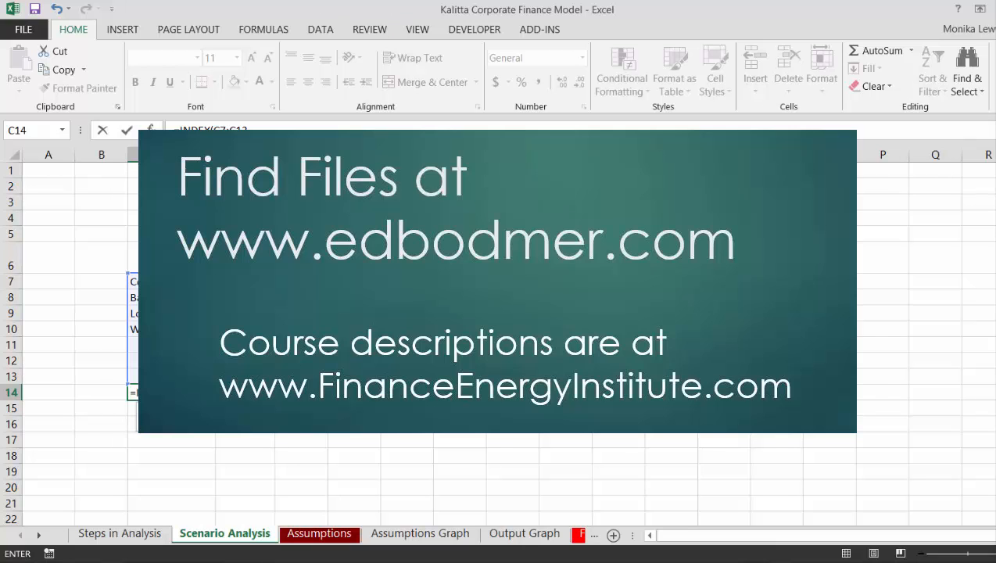
pyautogui.click(423, 204)
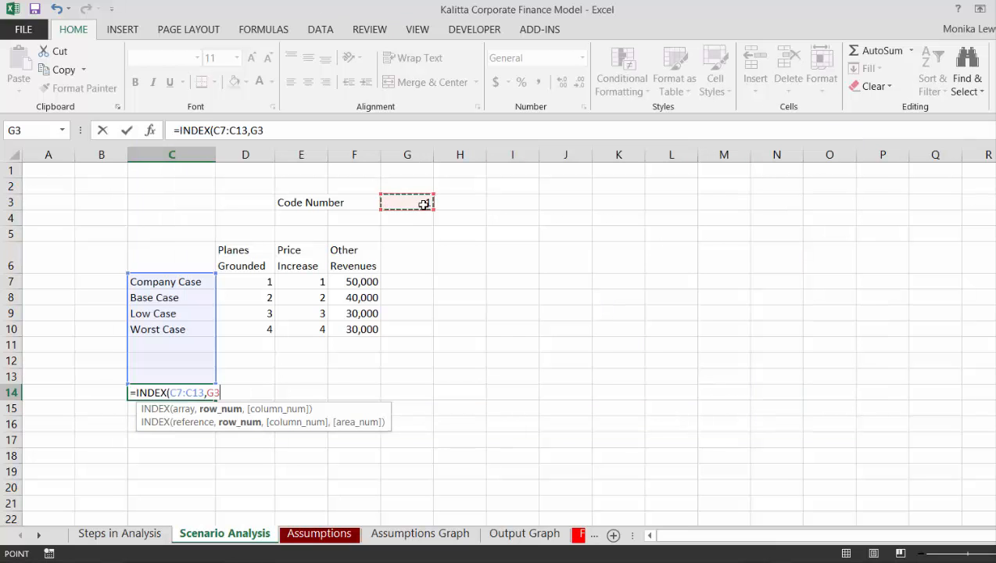
pyautogui.press('F4')
pyautogui.hotkey('ctrl', 'Return')
# Fill the INDEX formula from C14 across to F14 for the three variables, and check the copied formula in D14.
pyautogui.hotkey('shift', 'Right')
pyautogui.hotkey('shift', 'Right')
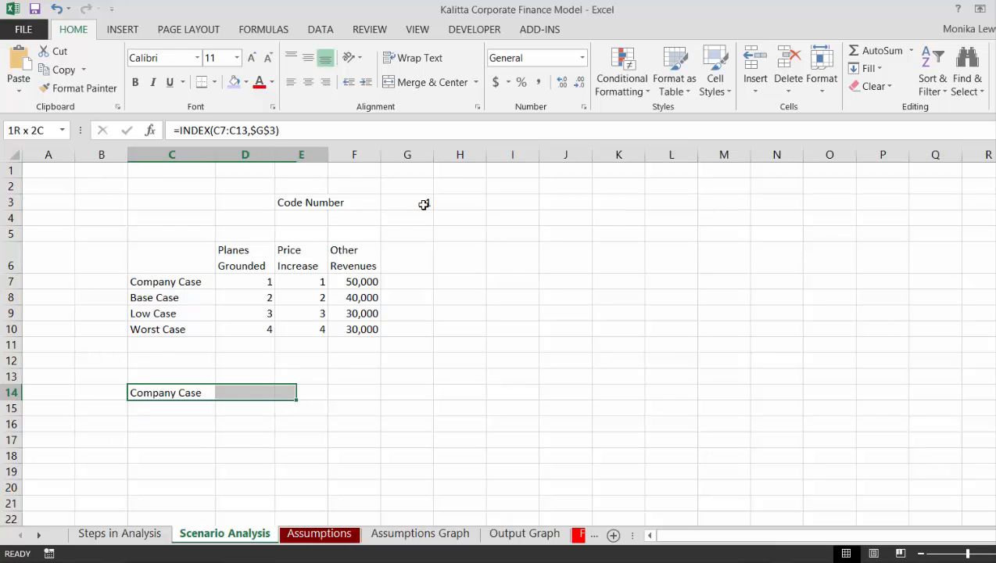
pyautogui.hotkey('shift', 'Right')
pyautogui.hotkey('ctrl', 'r')
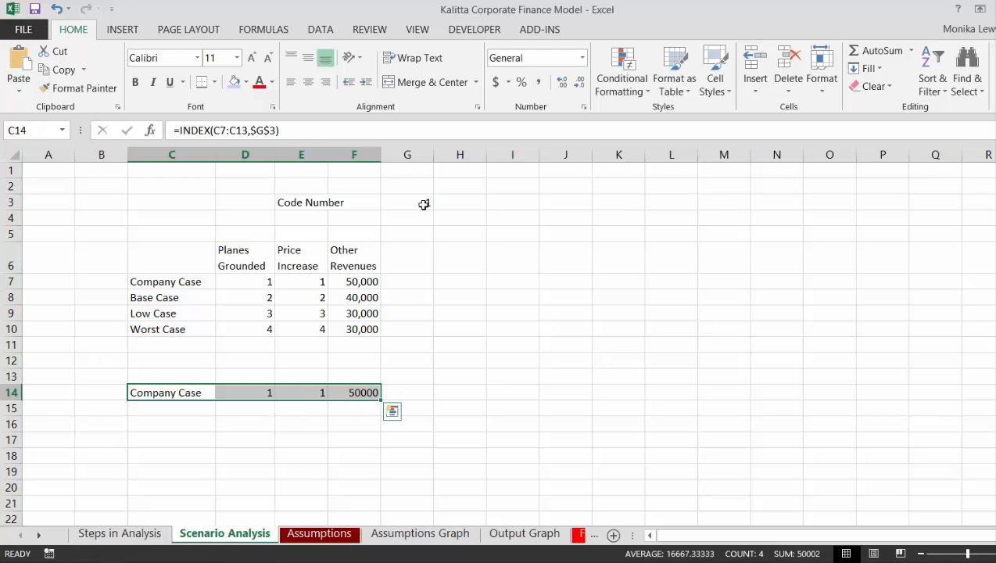
pyautogui.hotkey('shift', 'Left')
pyautogui.hotkey('shift', 'Left')
pyautogui.hotkey('shift', 'Left')
pyautogui.press('Right')
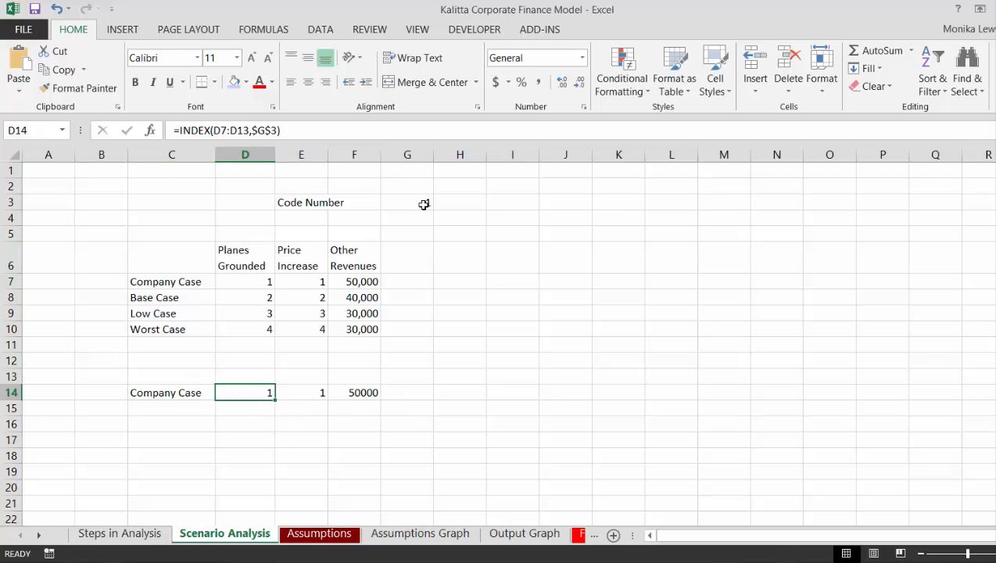
# Open a second window of the workbook and arrange the active workbook's windows vertically.
pyautogui.click(419, 31)
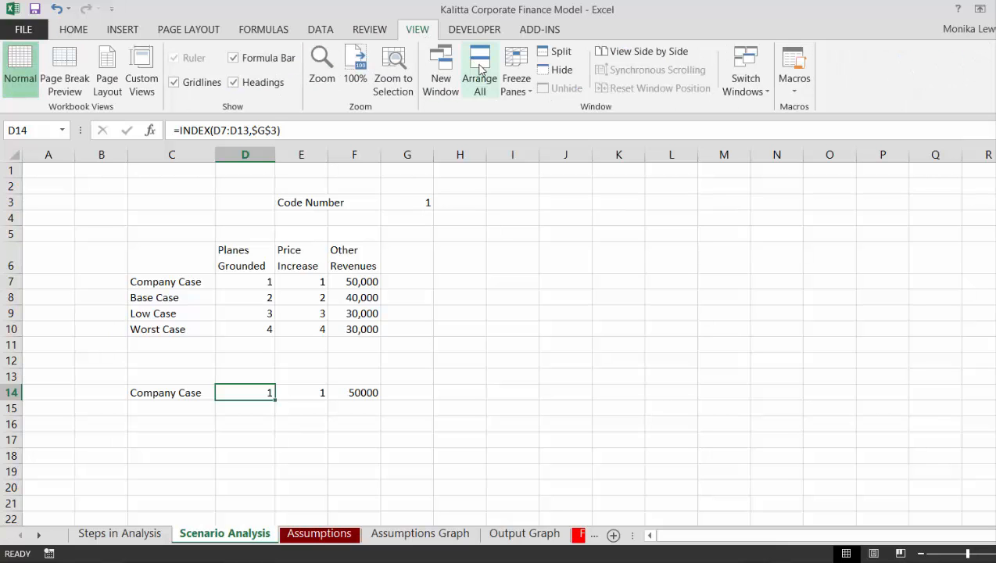
pyautogui.click(451, 74)
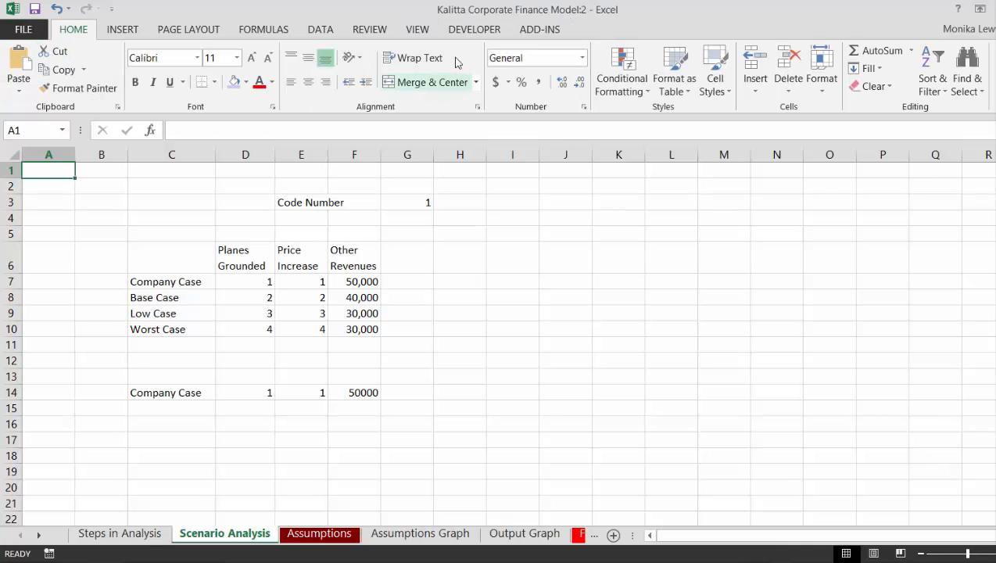
pyautogui.click(415, 30)
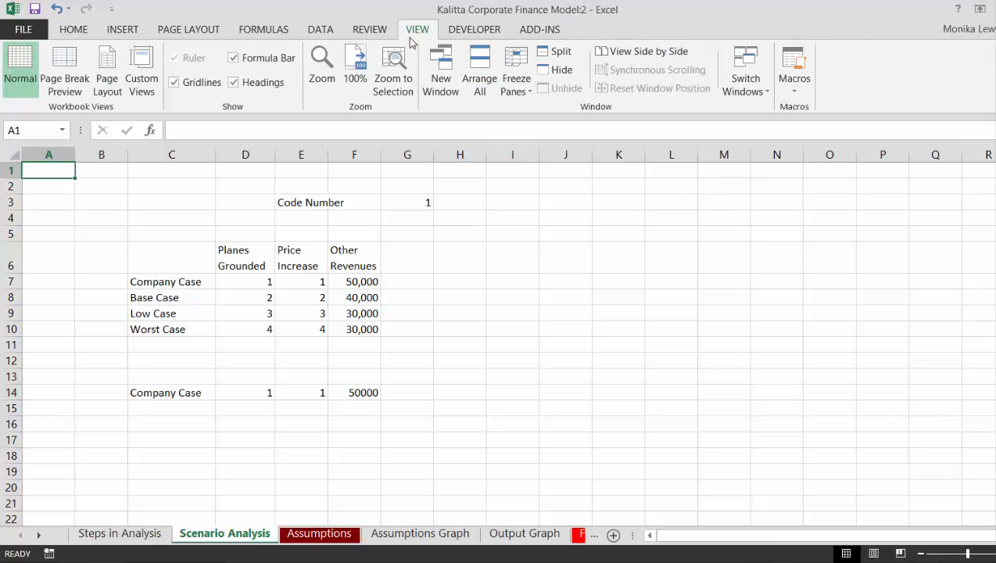
pyautogui.click(484, 82)
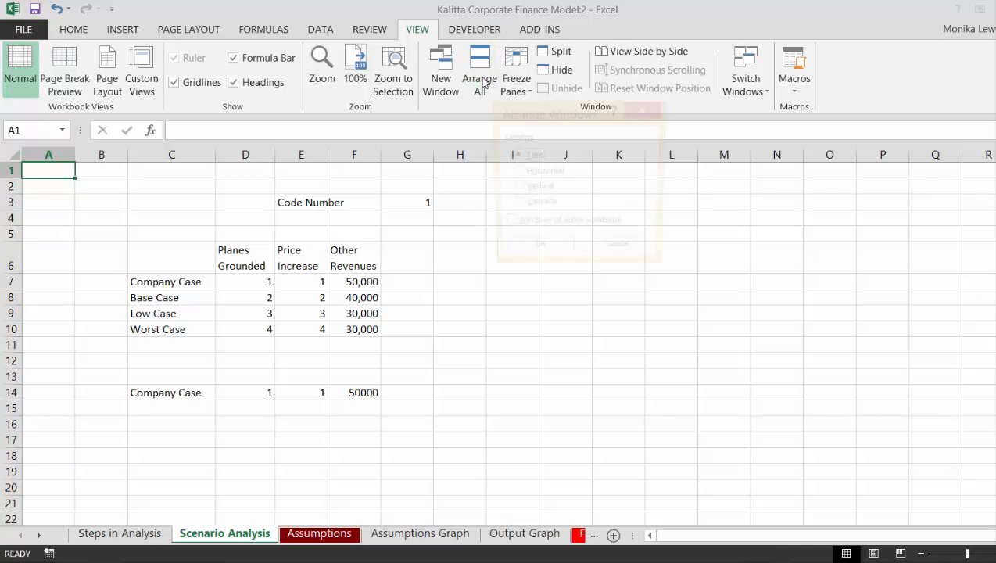
pyautogui.click(516, 189)
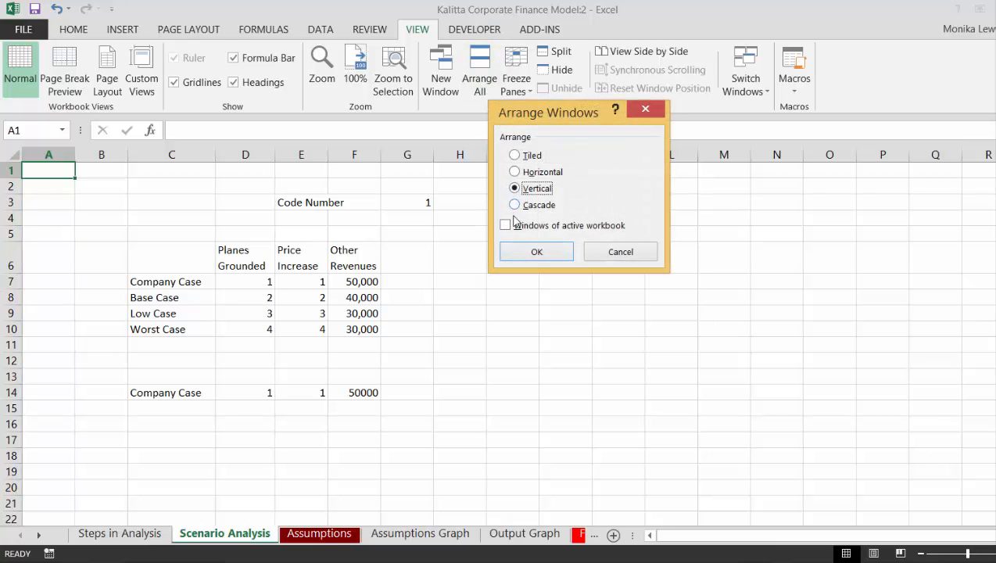
pyautogui.click(512, 227)
pyautogui.click(520, 252)
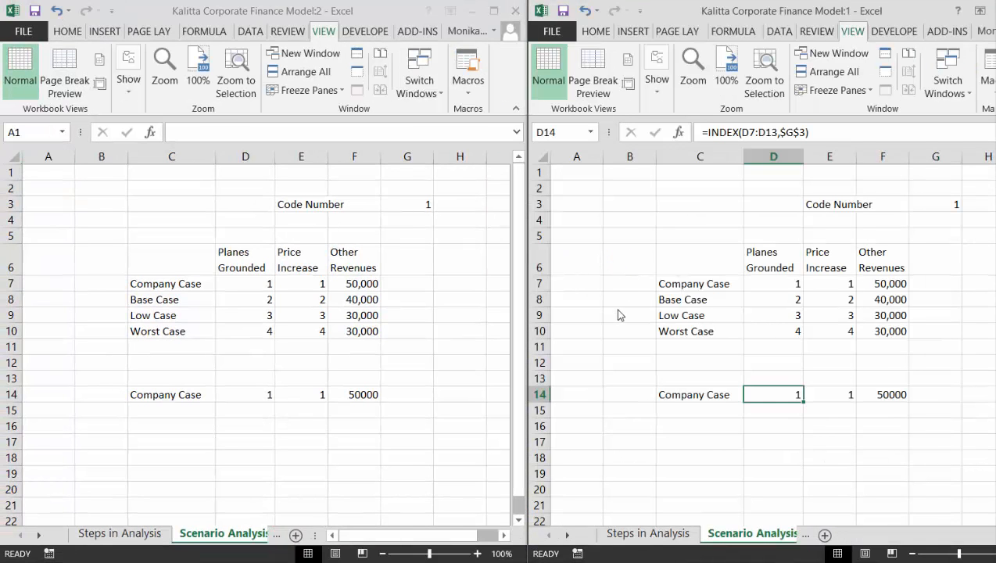
# Link the Annualized Other Revenues input in H48 of the Assumptions sheet to 'Scenario Analysis'!F14.
pyautogui.hotkey('ctrl', 'pagedown')
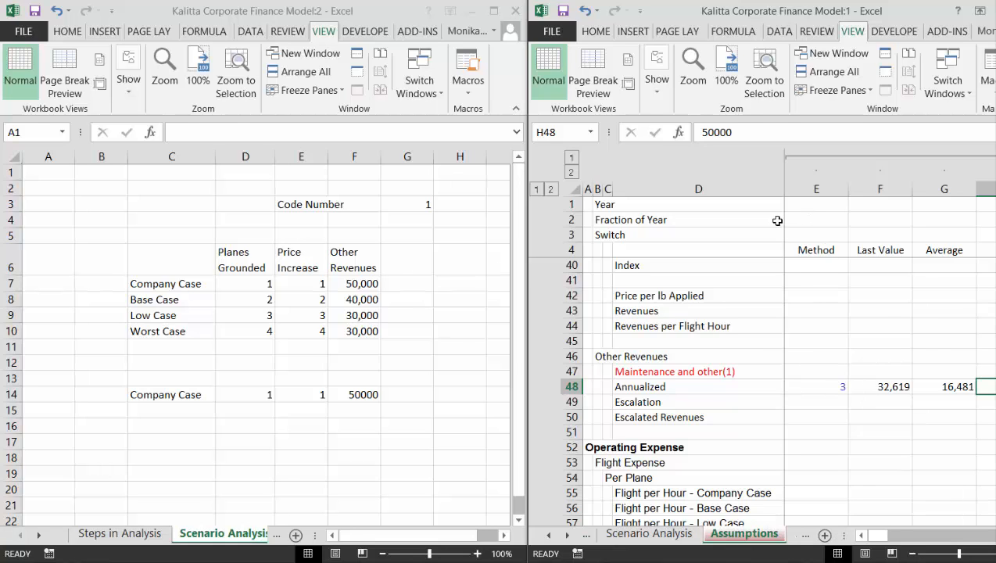
pyautogui.click(836, 334)
pyautogui.press('Right')
pyautogui.press('Right')
pyautogui.press('Right')
pyautogui.press('Right')
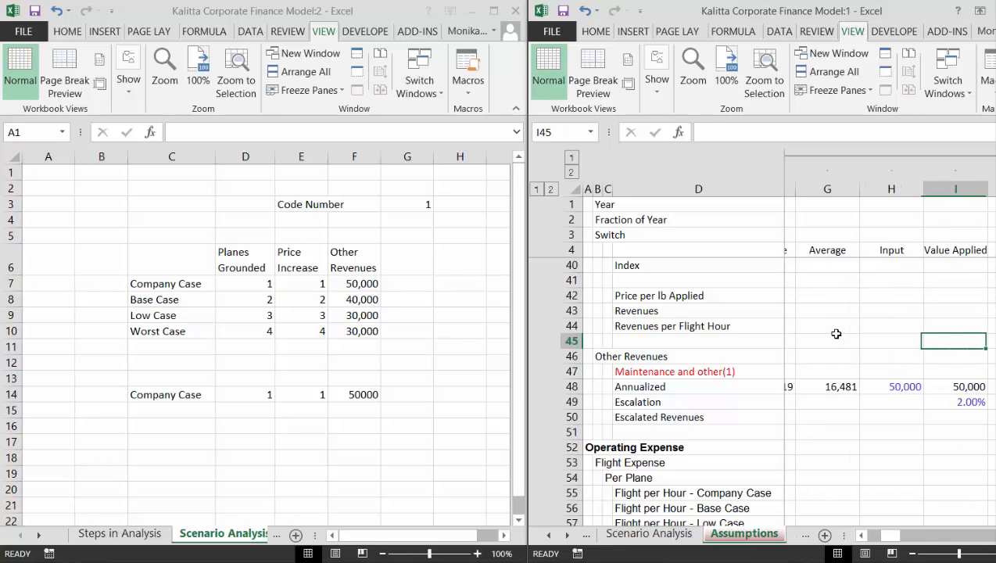
pyautogui.press('Left')
pyautogui.press('Down')
pyautogui.press('Down')
pyautogui.press('Down')
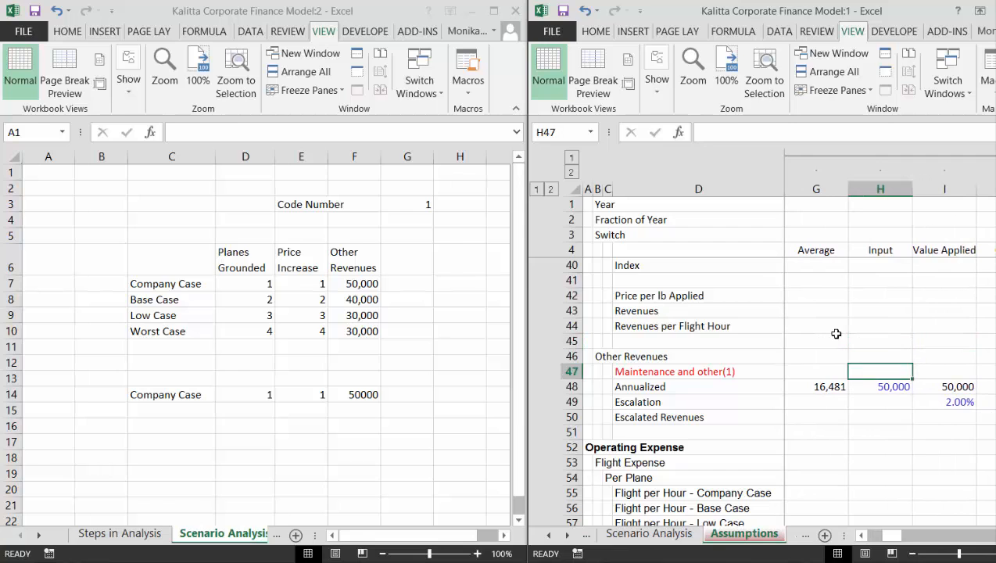
pyautogui.write('=')
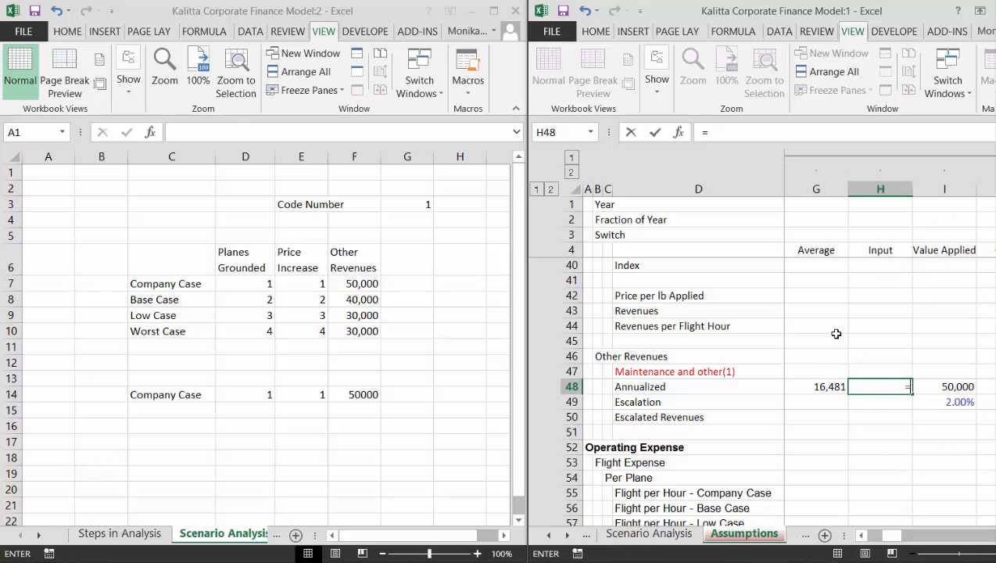
pyautogui.click(356, 395)
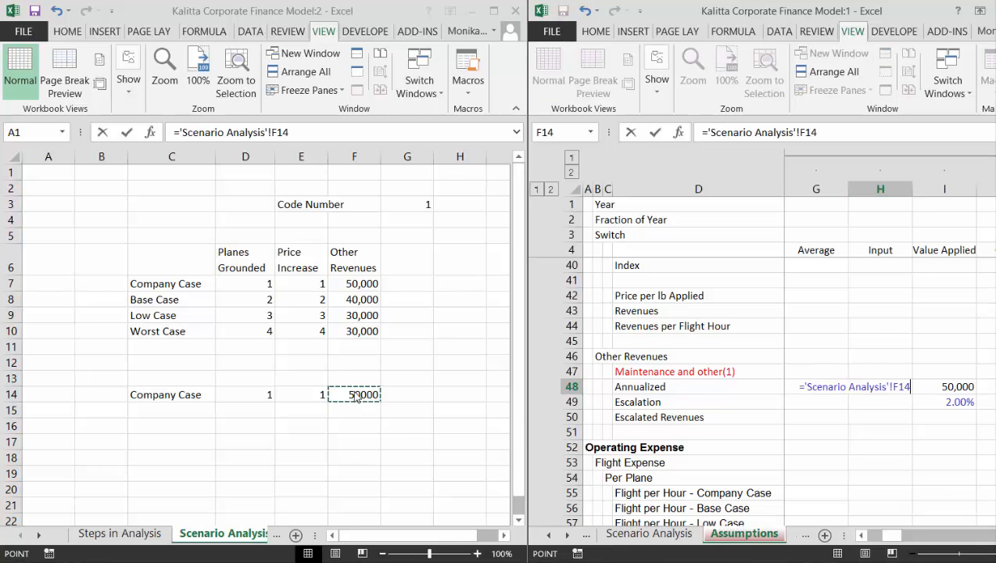
pyautogui.press('Return')
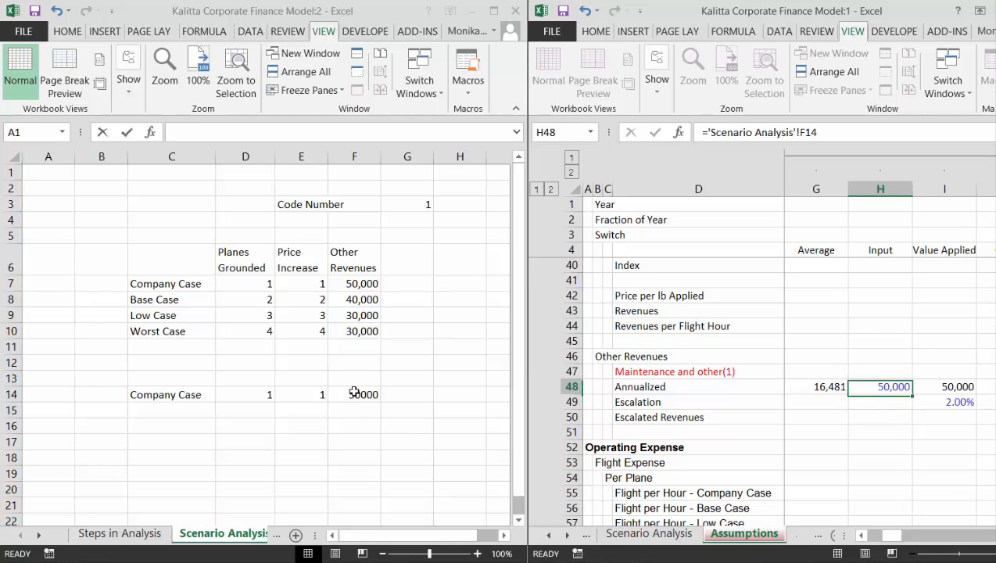
# Link the Index Code of the boxed price increase case in L39 of Assumptions to D14 of the Scenario Analysis sheet.
pyautogui.press('Up')
pyautogui.press('Up')
pyautogui.press('Up')
pyautogui.press('Up')
pyautogui.press('Up')
pyautogui.press('Up')
pyautogui.press('Up')
pyautogui.press('Up')
pyautogui.press('Up')
pyautogui.press('Up')
pyautogui.press('Up')
pyautogui.press('Up')
pyautogui.press('Up')
pyautogui.press('Up')
pyautogui.press('Up')
pyautogui.press('Up')
pyautogui.press('Up')
pyautogui.press('Up')
pyautogui.press('Up')
pyautogui.press('Up')
pyautogui.press('Up')
pyautogui.press('Up')
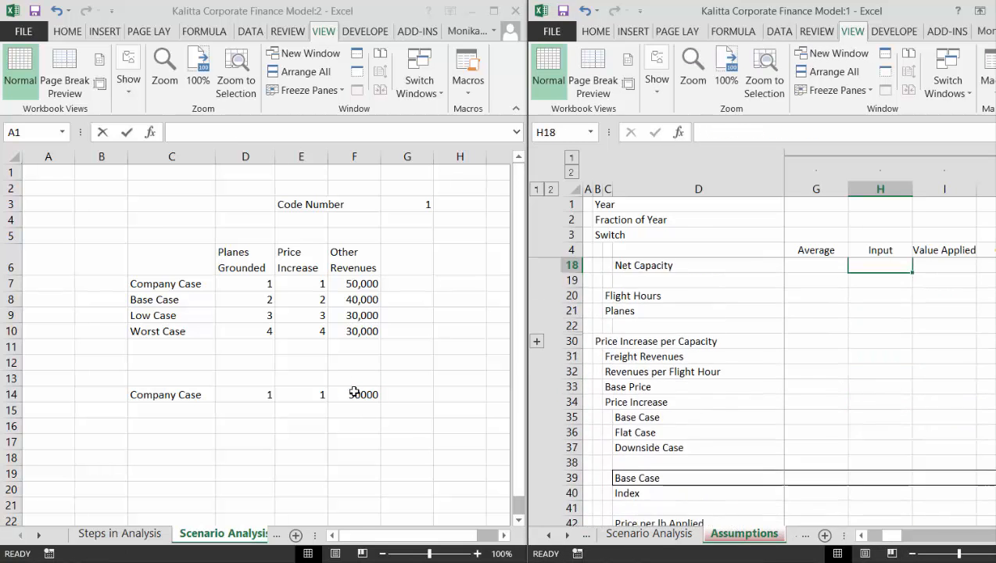
pyautogui.press('Right')
pyautogui.press('Right')
pyautogui.press('Up')
pyautogui.press('Right')
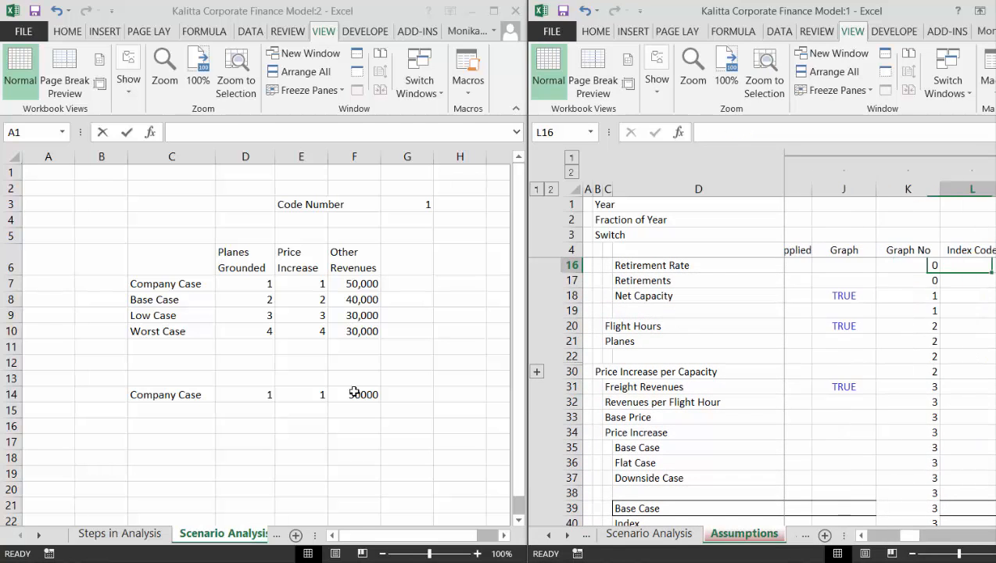
pyautogui.press('Down')
pyautogui.press('Down')
pyautogui.press('Down')
pyautogui.press('Down')
pyautogui.press('Down')
pyautogui.press('Down')
pyautogui.press('Down')
pyautogui.press('Down')
pyautogui.press('Down')
pyautogui.press('Down')
pyautogui.press('Down')
pyautogui.press('Down')
pyautogui.press('Down')
pyautogui.press('Down')
pyautogui.press('Down')
pyautogui.press('Down')
pyautogui.press('Down')
pyautogui.press('Down')
pyautogui.press('Down')
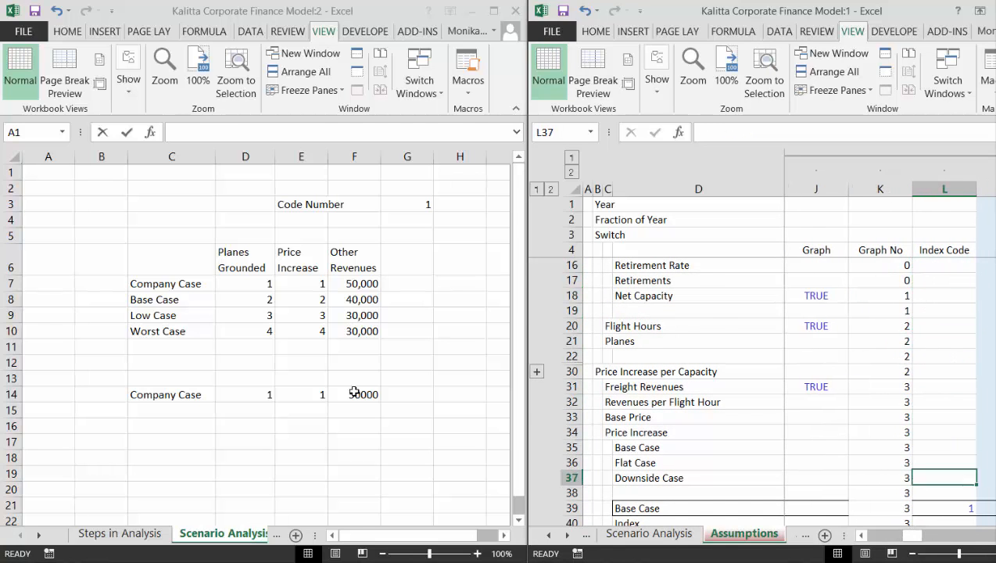
pyautogui.press('Up')
pyautogui.press('Up')
pyautogui.write('=')
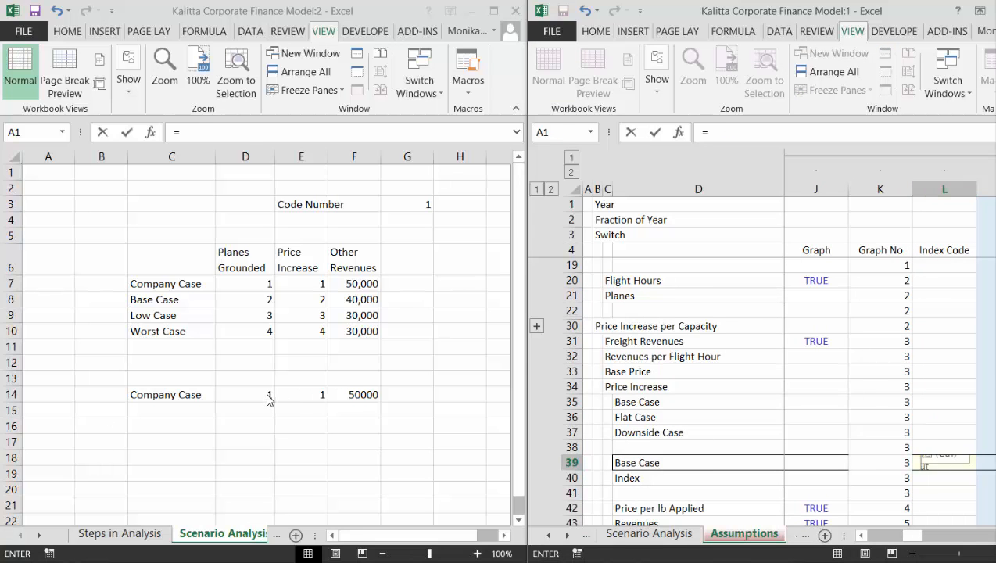
pyautogui.click(268, 399)
pyautogui.press('Return')
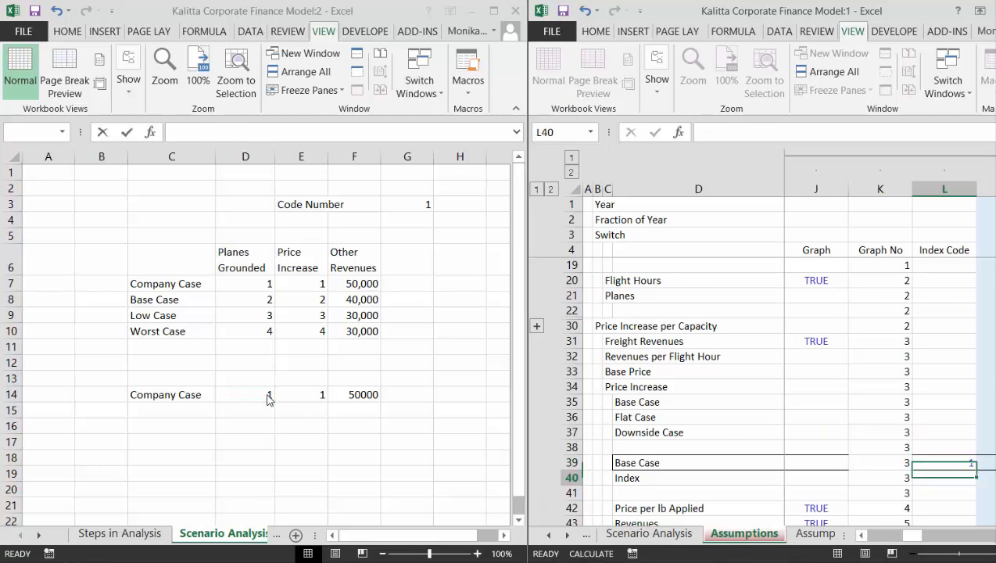
# Relink the Index Code of the boxed price increase case in L39 of Assumptions to 'Scenario Analysis'!E14.
pyautogui.press('Down')
pyautogui.press('Down')
pyautogui.press('Down')
pyautogui.press('Down')
pyautogui.press('Down')
pyautogui.press('Down')
pyautogui.press('Down')
pyautogui.press('Down')
pyautogui.press('Down')
pyautogui.press('Down')
pyautogui.press('Down')
pyautogui.press('Down')
pyautogui.press('Down')
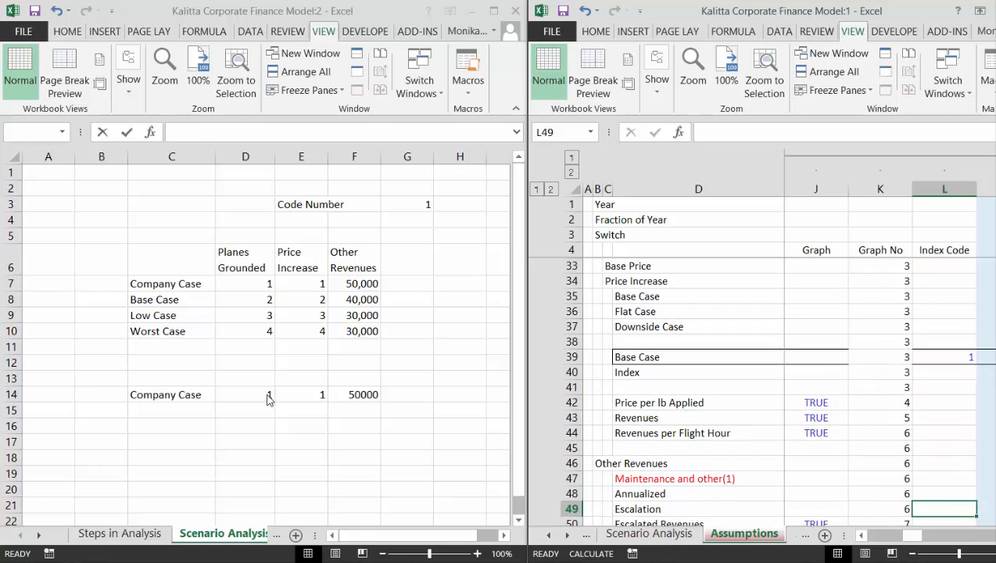
pyautogui.press('Up')
pyautogui.press('Up')
pyautogui.press('Up')
pyautogui.press('Up')
pyautogui.press('Up')
pyautogui.press('Up')
pyautogui.press('Up')
pyautogui.press('Up')
pyautogui.press('Up')
pyautogui.press('Up')
pyautogui.press('Up')
pyautogui.press('Up')
pyautogui.press('Up')
pyautogui.press('Up')
pyautogui.press('Up')
pyautogui.press('Up')
pyautogui.press('Up')
pyautogui.press('Up')
pyautogui.press('Up')
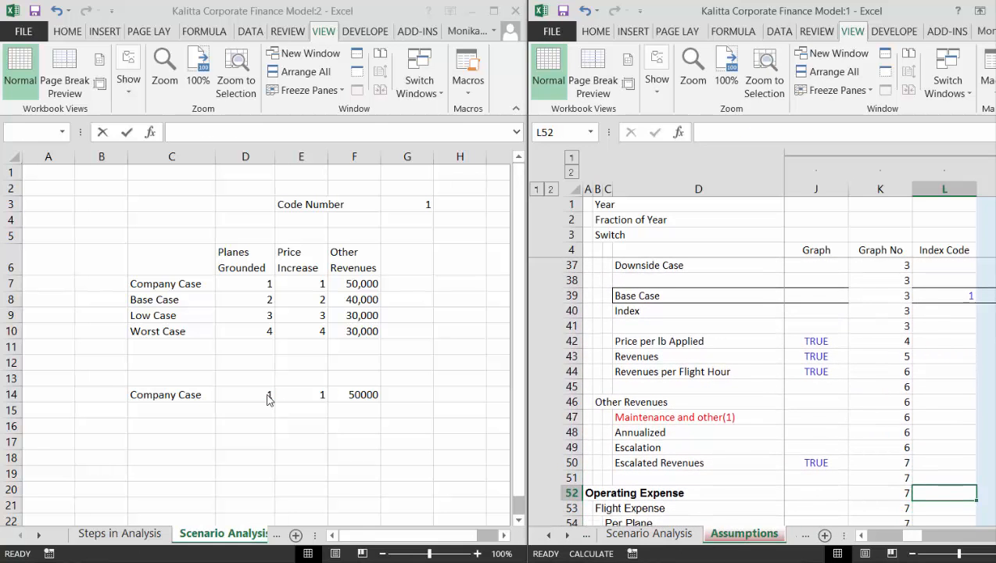
pyautogui.press('Down')
pyautogui.press('Down')
pyautogui.press('Down')
pyautogui.press('Down')
pyautogui.press('Down')
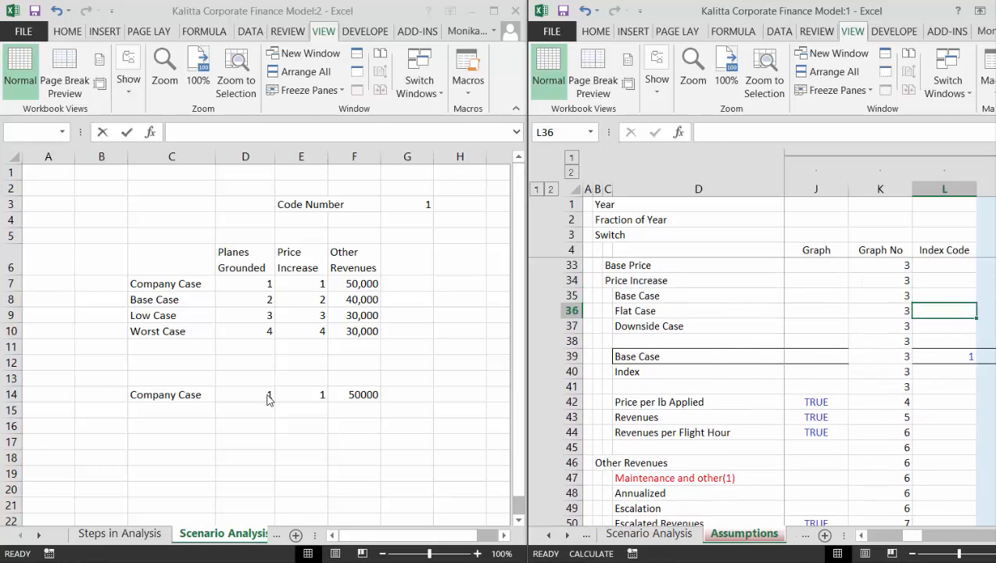
pyautogui.write('=')
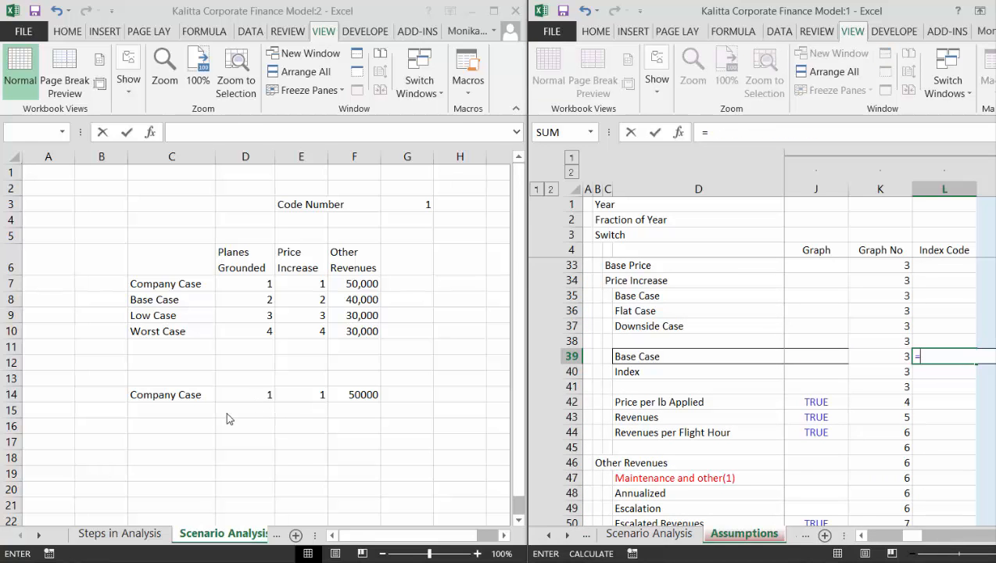
pyautogui.click(313, 405)
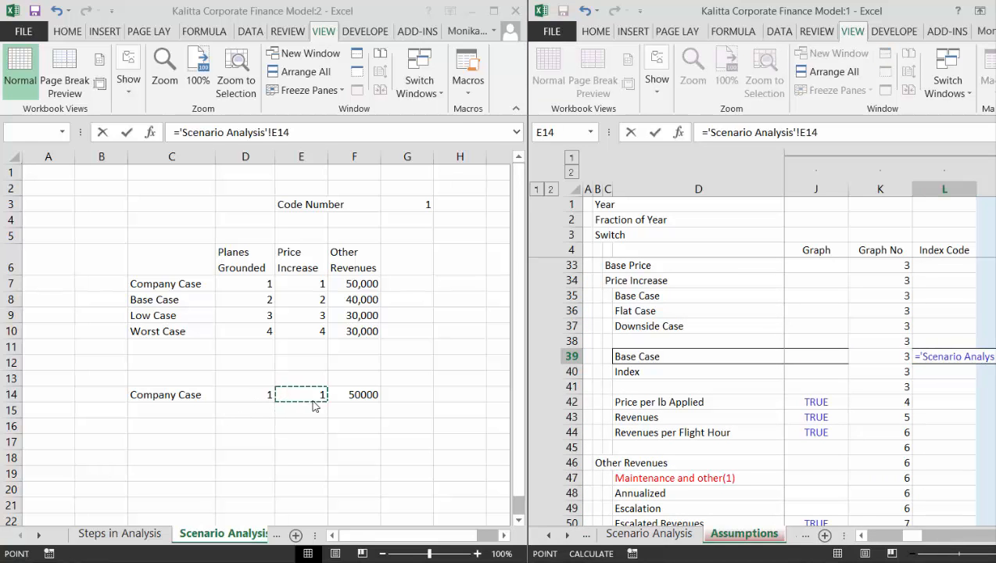
pyautogui.press('Return')
# Link the Index Code of the Company Base capacity row in L13 of Assumptions to 'Scenario Analysis'!D14.
pyautogui.press('Up')
pyautogui.press('Up')
pyautogui.press('Up')
pyautogui.press('Up')
pyautogui.press('Up')
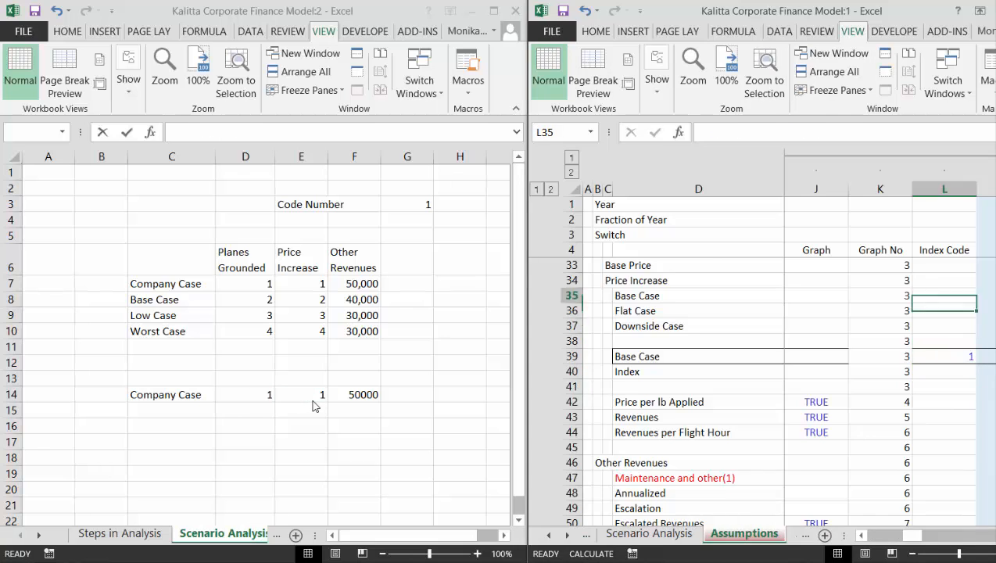
pyautogui.press('Up')
pyautogui.press('Up')
pyautogui.press('Up')
pyautogui.press('Up')
pyautogui.press('Up')
pyautogui.press('Up')
pyautogui.press('Up')
pyautogui.press('Up')
pyautogui.press('Up')
pyautogui.press('Up')
pyautogui.press('Up')
pyautogui.press('Up')
pyautogui.press('Up')
pyautogui.press('Up')
pyautogui.press('Up')
pyautogui.press('Up')
pyautogui.press('Up')
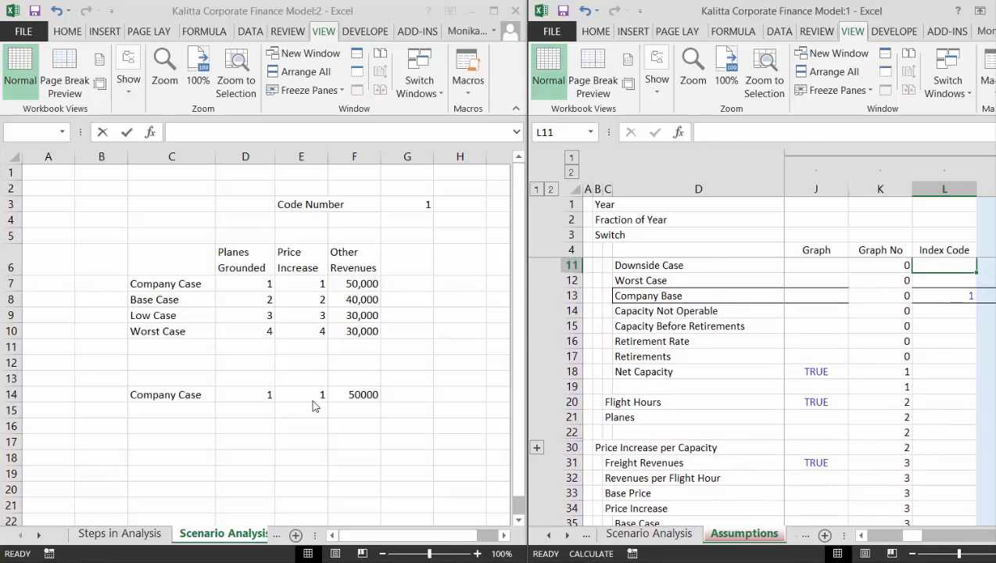
pyautogui.press('Down')
pyautogui.press('Down')
pyautogui.write('=')
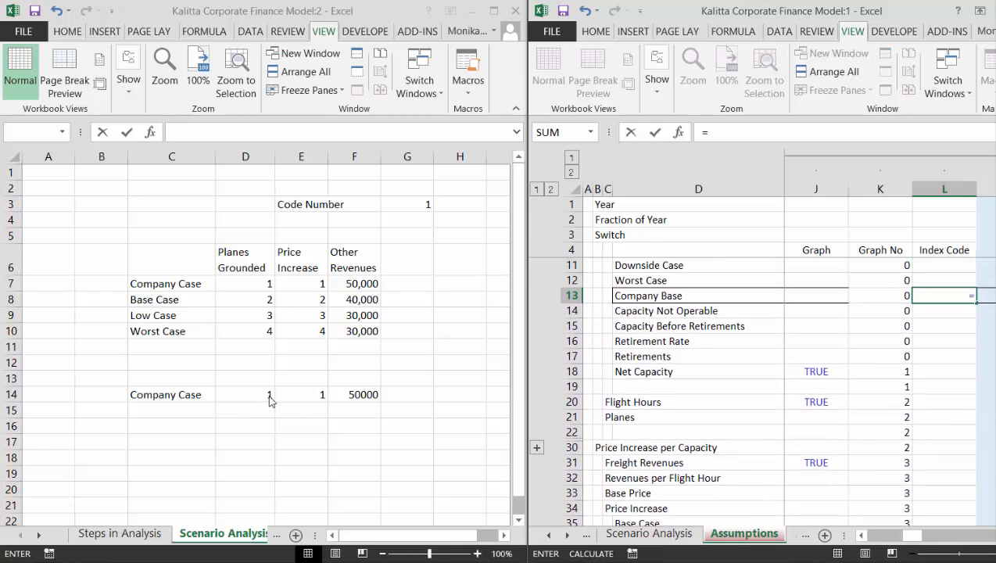
pyautogui.click(263, 400)
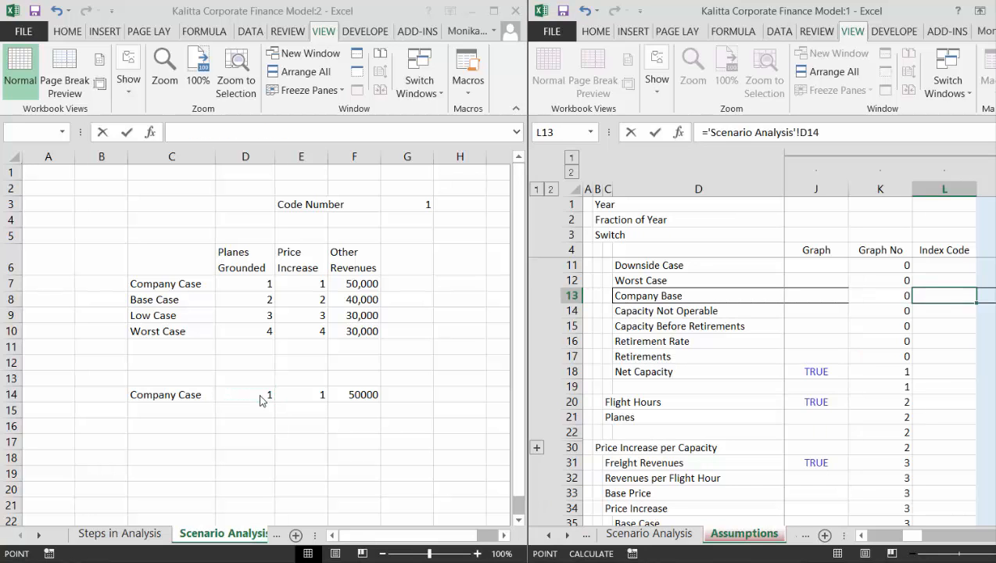
pyautogui.press('Return')
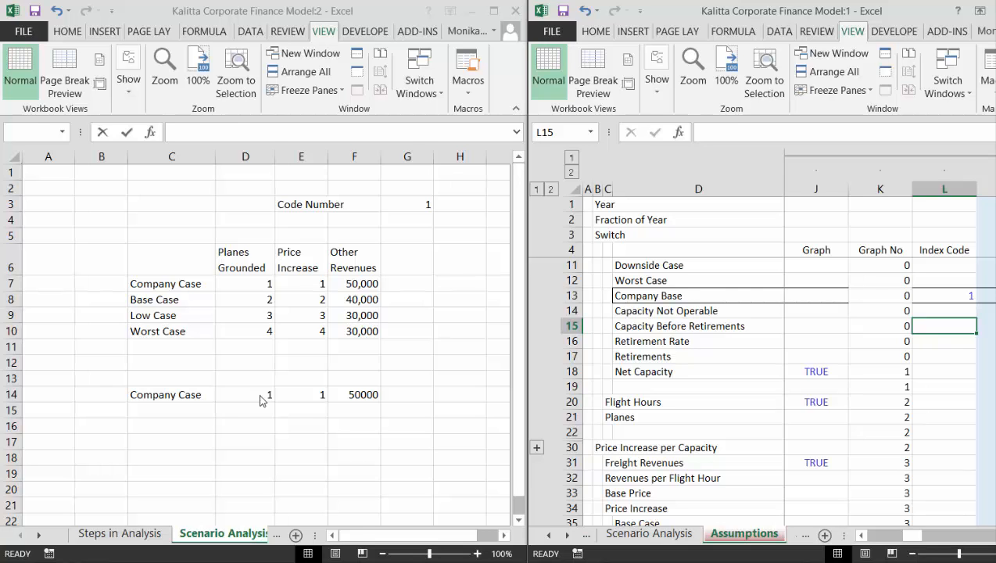
# Give the Scenario Analysis sheet a green tab colour chosen from the full colour palette.
pyautogui.click(196, 537)
pyautogui.rightClick(194, 538)
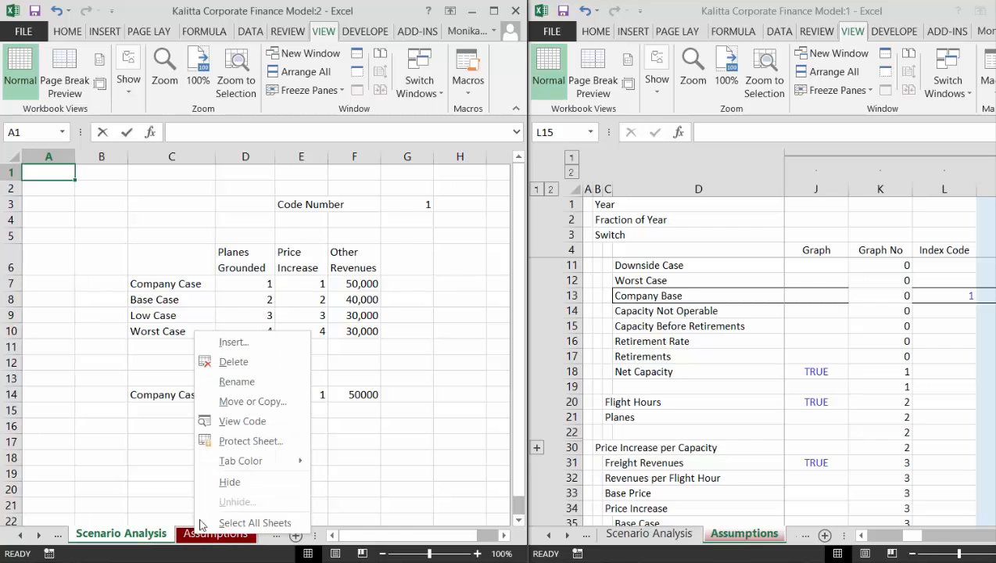
pyautogui.moveTo(227, 467)
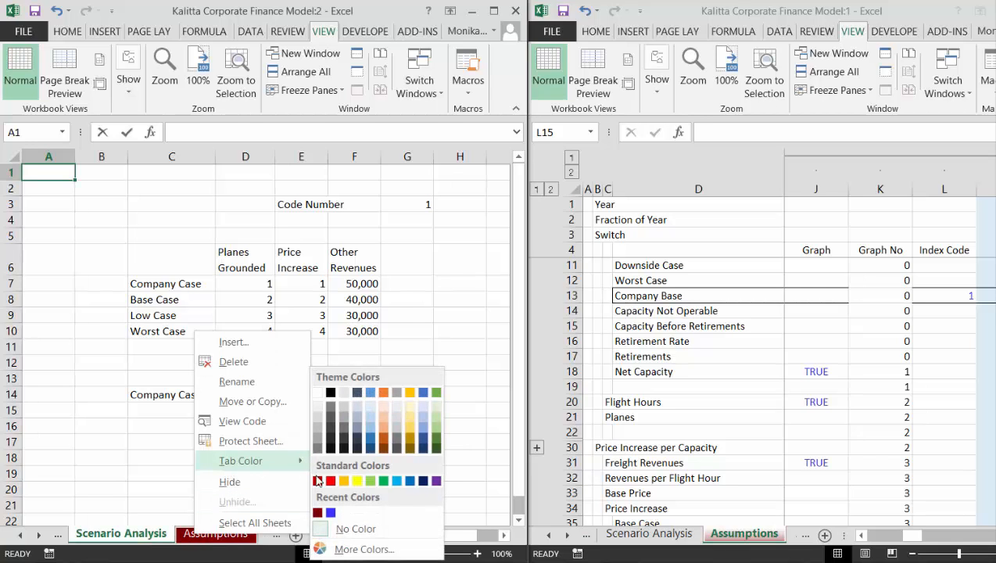
pyautogui.click(365, 550)
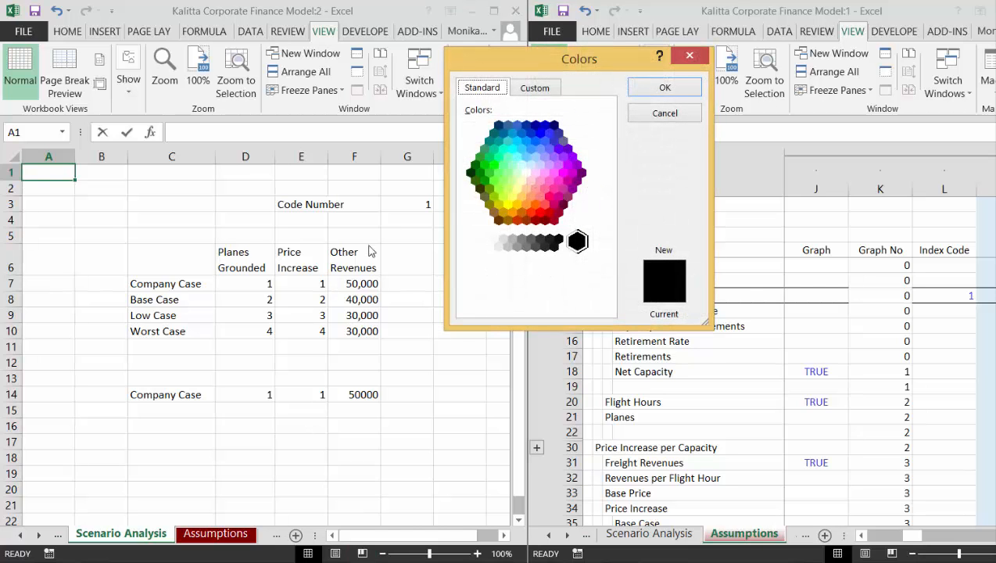
pyautogui.click(486, 181)
pyautogui.click(661, 89)
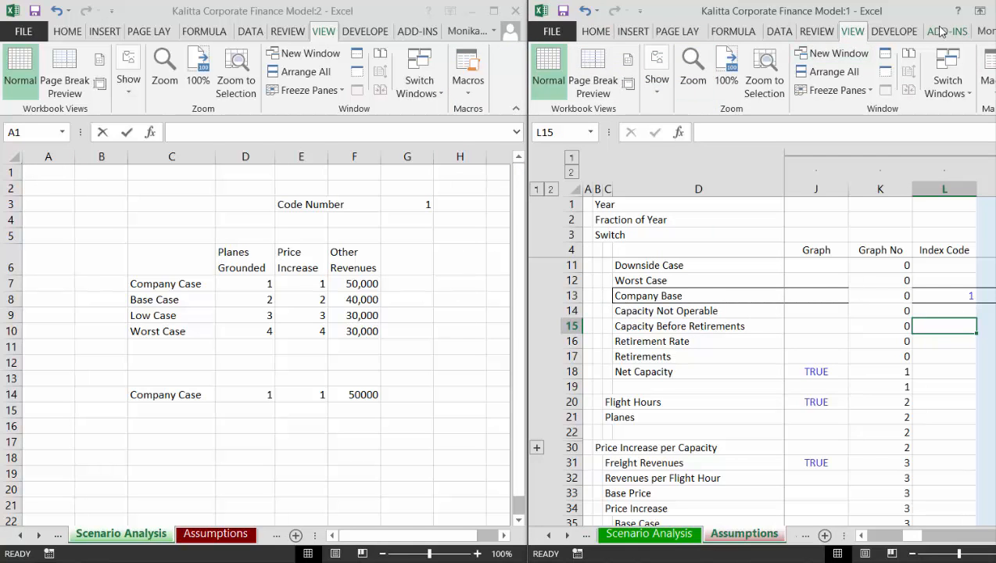
# Colour the cells in Assumptions that link to other sheets according to the tab colour of their source sheet.
pyautogui.click(946, 31)
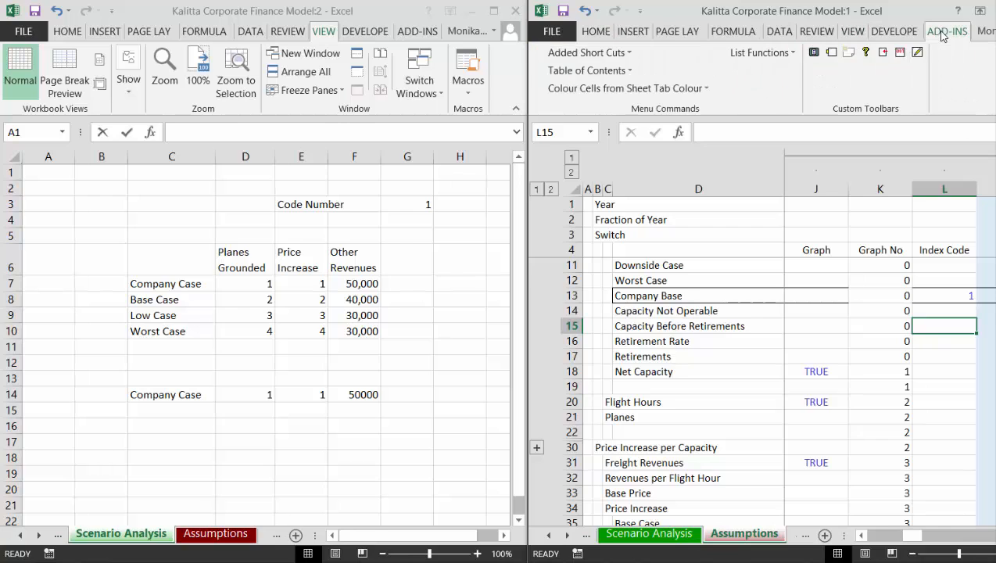
pyautogui.click(611, 89)
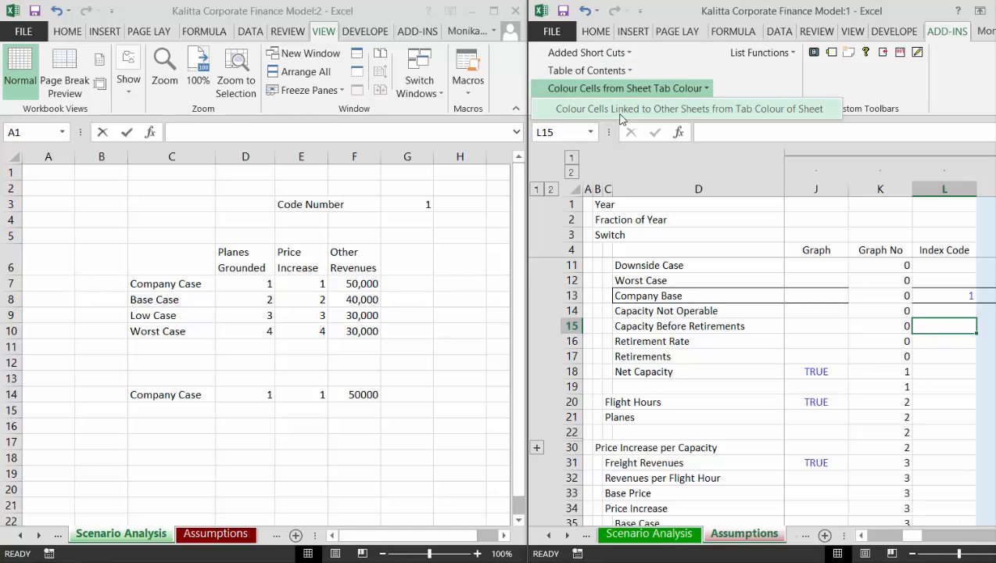
pyautogui.click(614, 106)
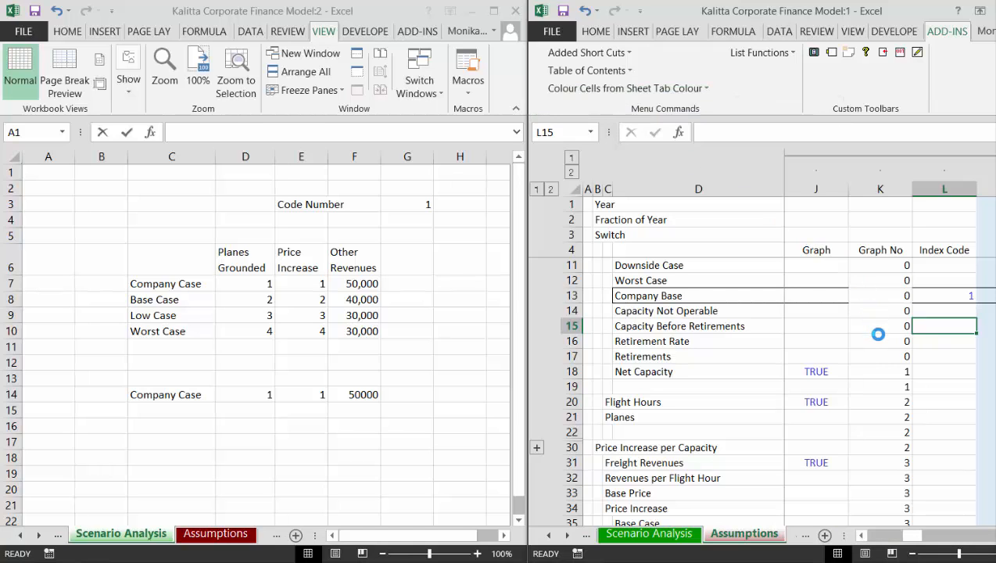
pyautogui.click(937, 284)
pyautogui.press('Down')
pyautogui.press('Down')
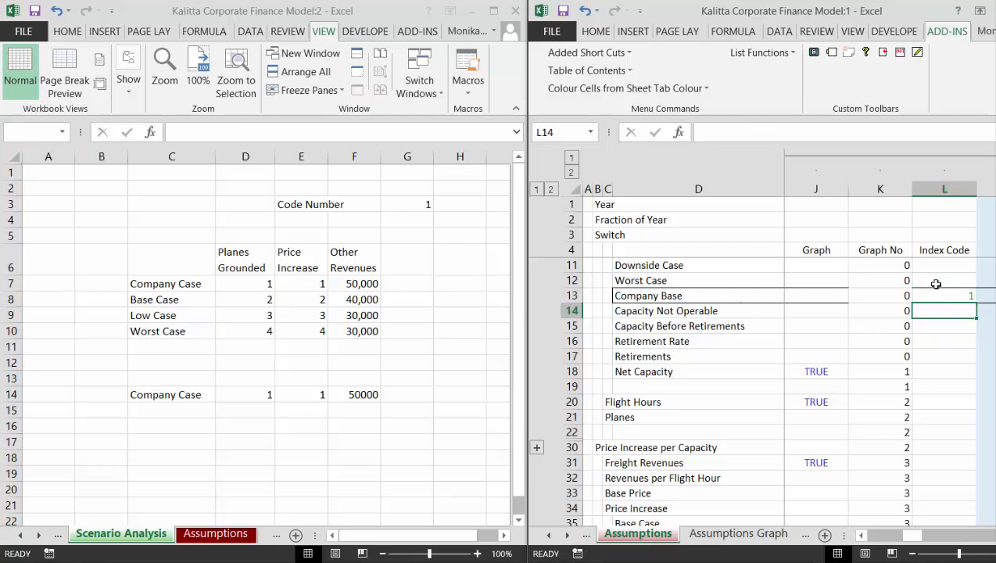
pyautogui.press('Down')
pyautogui.press('Down')
pyautogui.press('Down')
pyautogui.press('Down')
pyautogui.press('Left')
pyautogui.press('Left')
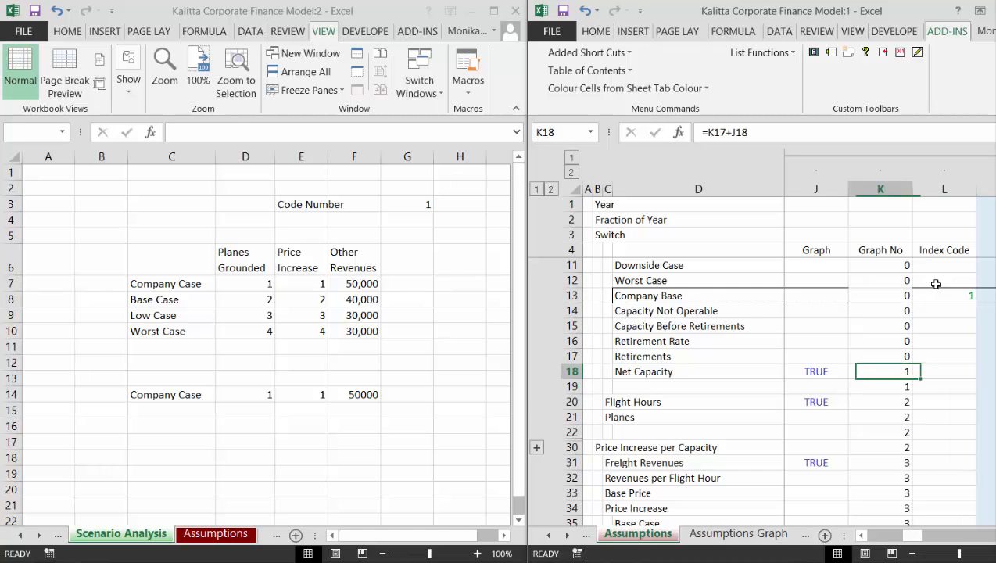
pyautogui.press('Right')
pyautogui.press('Right')
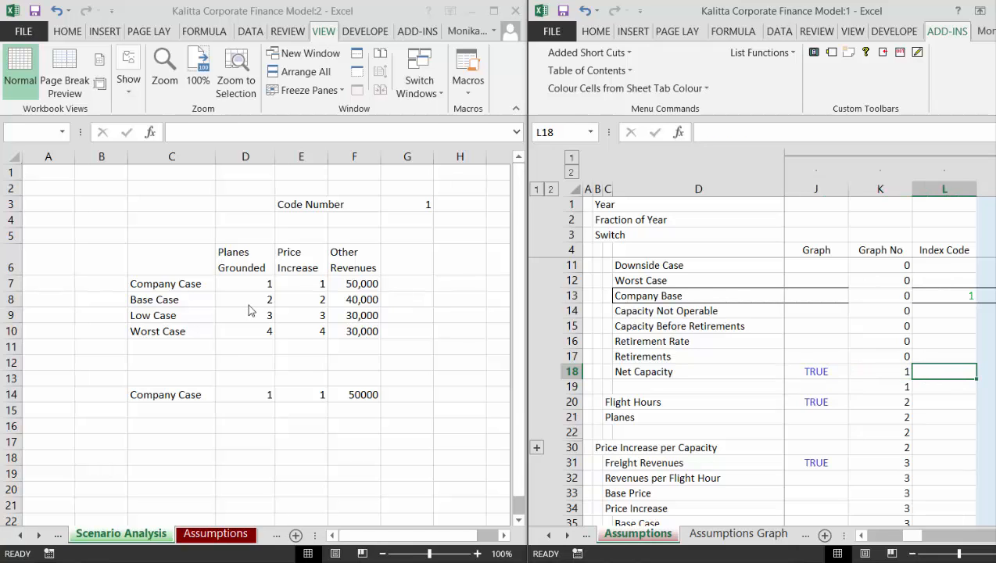
pyautogui.click(251, 364)
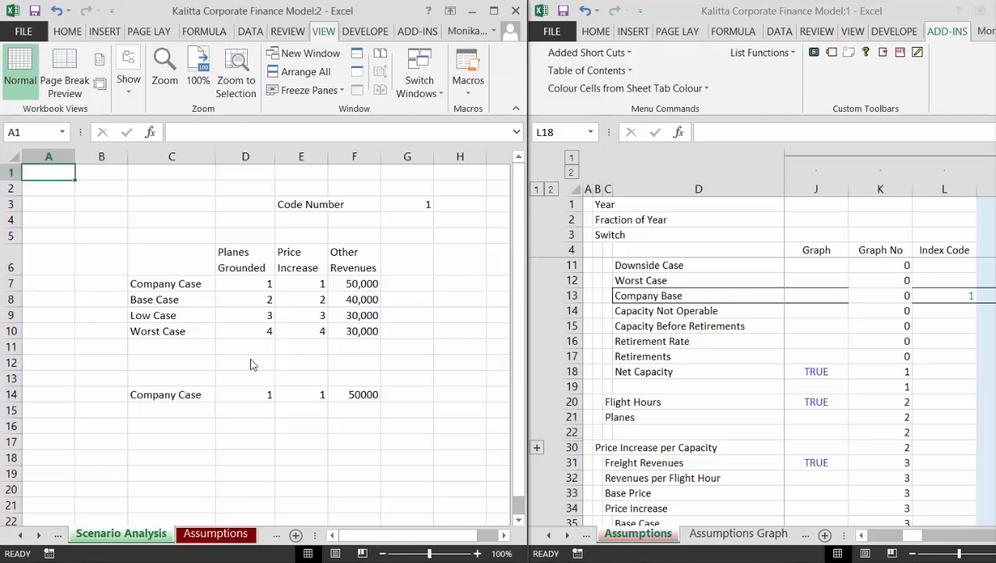
pyautogui.press('Down')
pyautogui.press('Down')
pyautogui.press('Down')
pyautogui.press('Down')
pyautogui.press('Down')
pyautogui.press('Down')
pyautogui.press('Down')
pyautogui.press('Down')
pyautogui.press('Down')
pyautogui.press('Down')
pyautogui.press('Down')
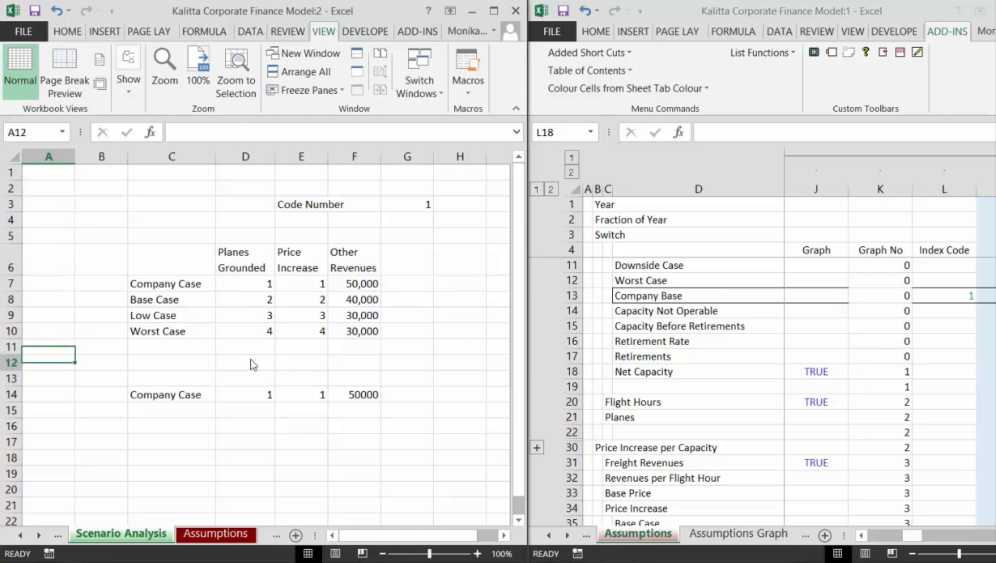
pyautogui.press('Down')
pyautogui.press('Up')
pyautogui.press('Up')
pyautogui.press('Up')
pyautogui.press('Down')
pyautogui.press('Right')
pyautogui.press('Right')
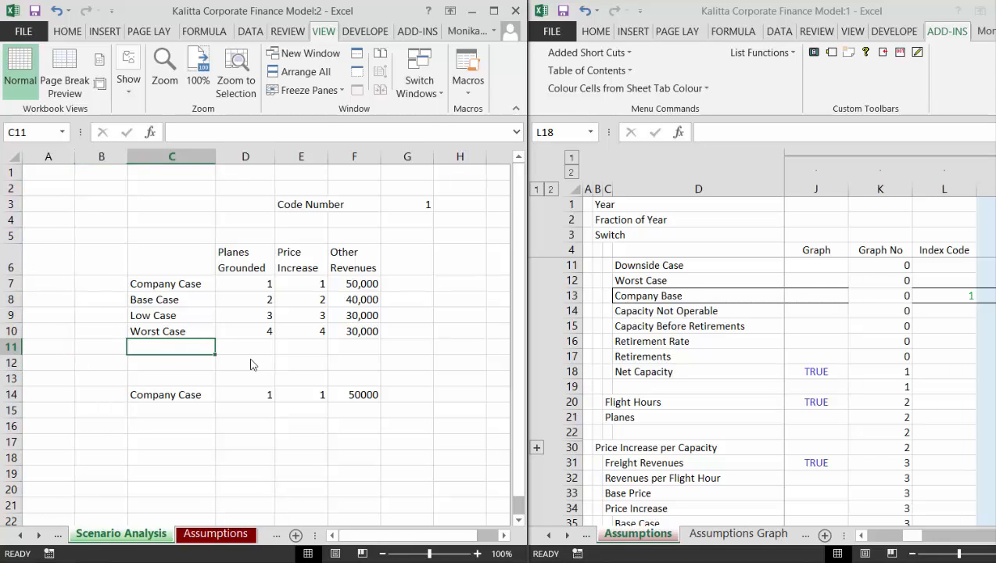
pyautogui.press('Right')
pyautogui.press('Left')
pyautogui.write('Pl')
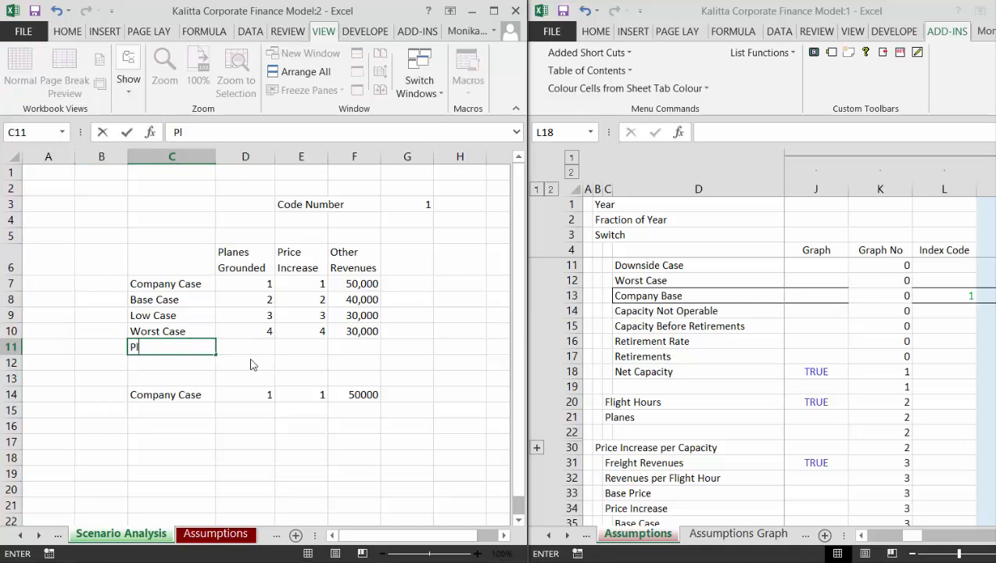
pyautogui.press('Escape')
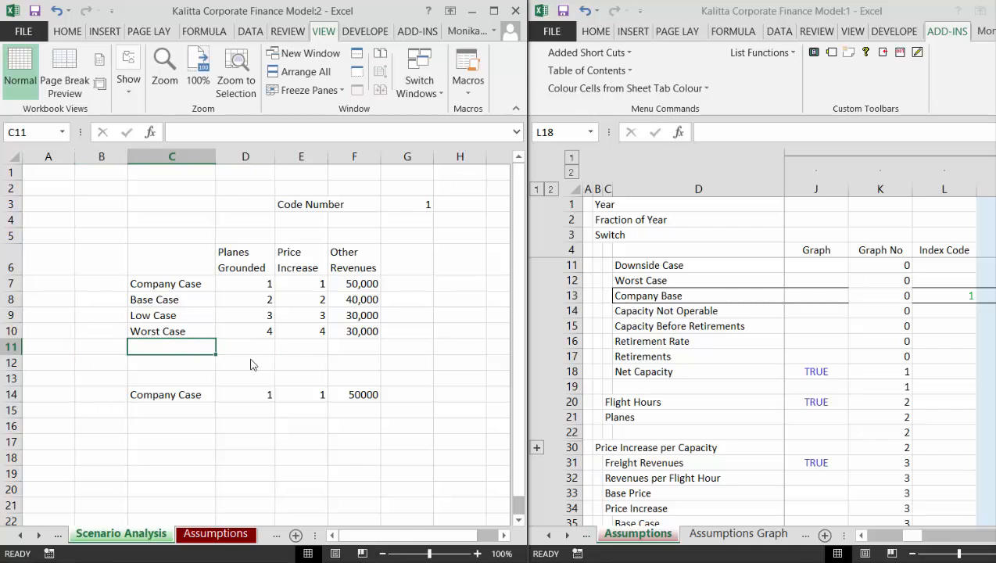
# Add the case label "Planes Grouded" in C11 of the Scenario Analysis sheet, directly below Worst Case.
pyautogui.press('Up')
pyautogui.press('Up')
pyautogui.press('Up')
pyautogui.press('Up')
pyautogui.press('Up')
pyautogui.press('Up')
pyautogui.press('Right')
pyautogui.press('Down')
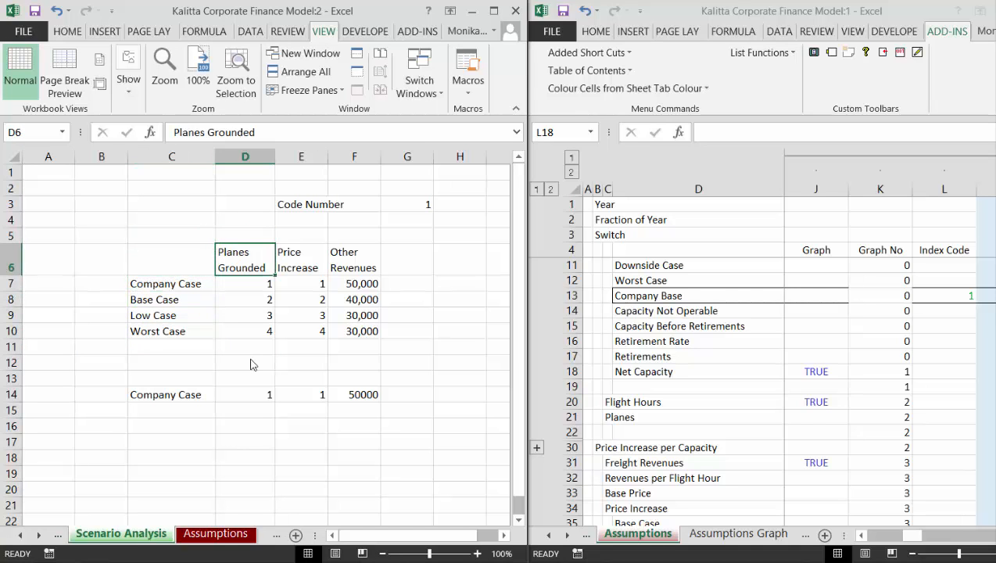
pyautogui.press('Right')
pyautogui.press('Right')
pyautogui.press('Left')
pyautogui.press('Left')
pyautogui.press('Left')
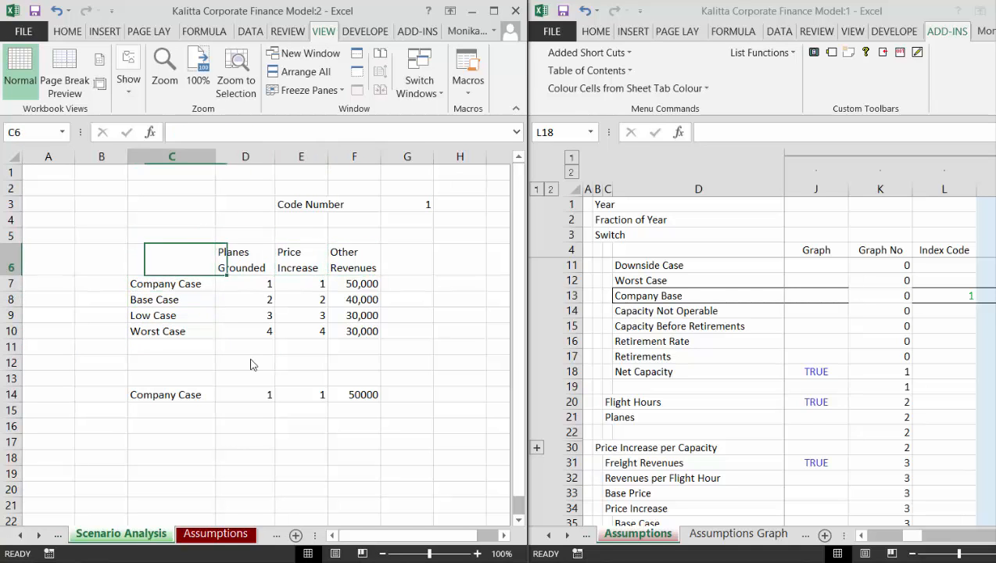
pyautogui.press('Down')
pyautogui.press('Down')
pyautogui.press('Down')
pyautogui.press('Down')
pyautogui.press('Down')
pyautogui.write('Plane')
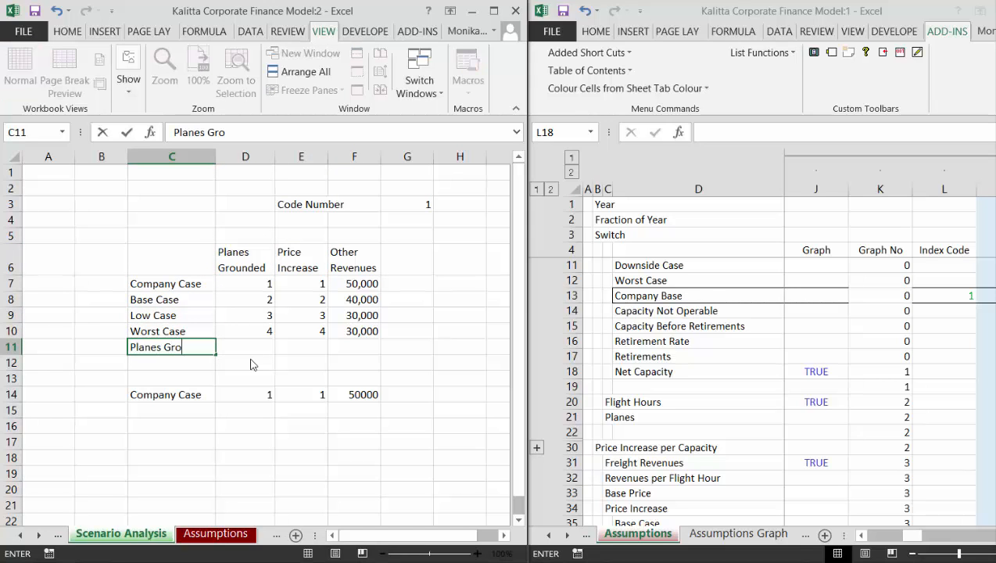
pyautogui.write('s Grouded')
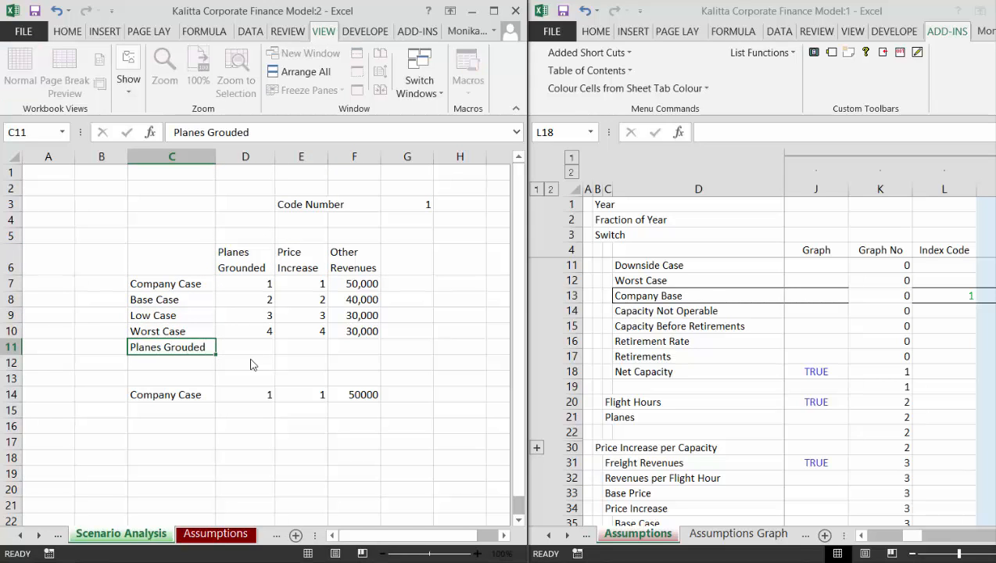
pyautogui.press('Return')
# Link the new case's Planes Grounded code in D11 to the Base Case with =D8.
pyautogui.press('Up')
pyautogui.press('Right')
pyautogui.write('=')
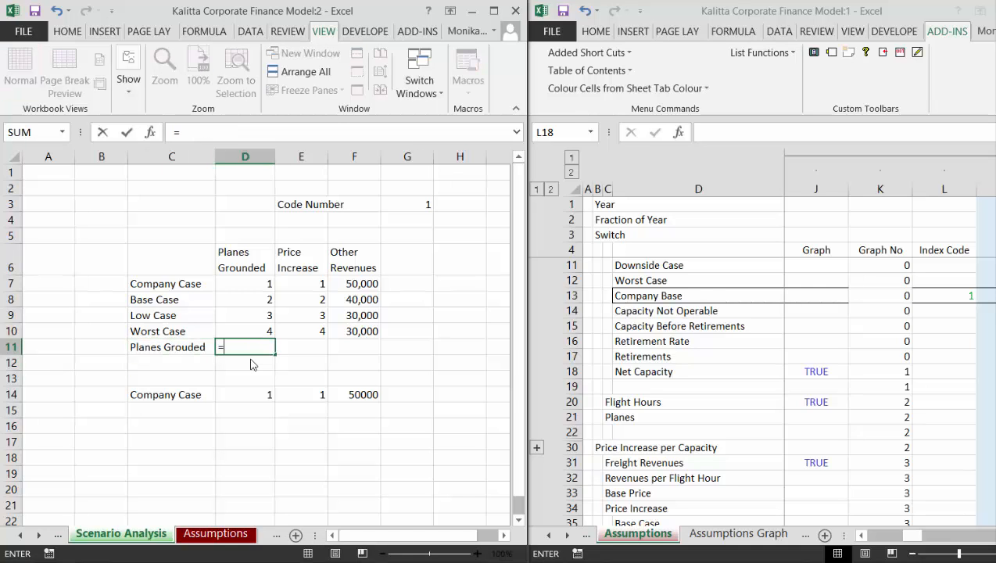
pyautogui.press('Up')
pyautogui.press('Up')
pyautogui.press('Up')
pyautogui.press('Return')
pyautogui.press('Up')
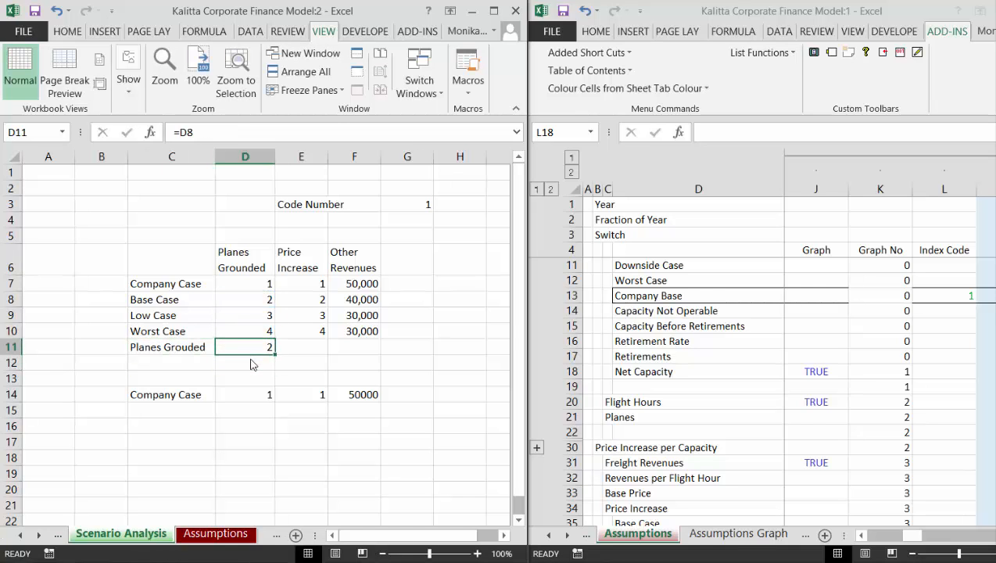
# Set the new case's Planes Grounded code in D11 to the Low Case with =D9.
pyautogui.write('=')
pyautogui.press('Up')
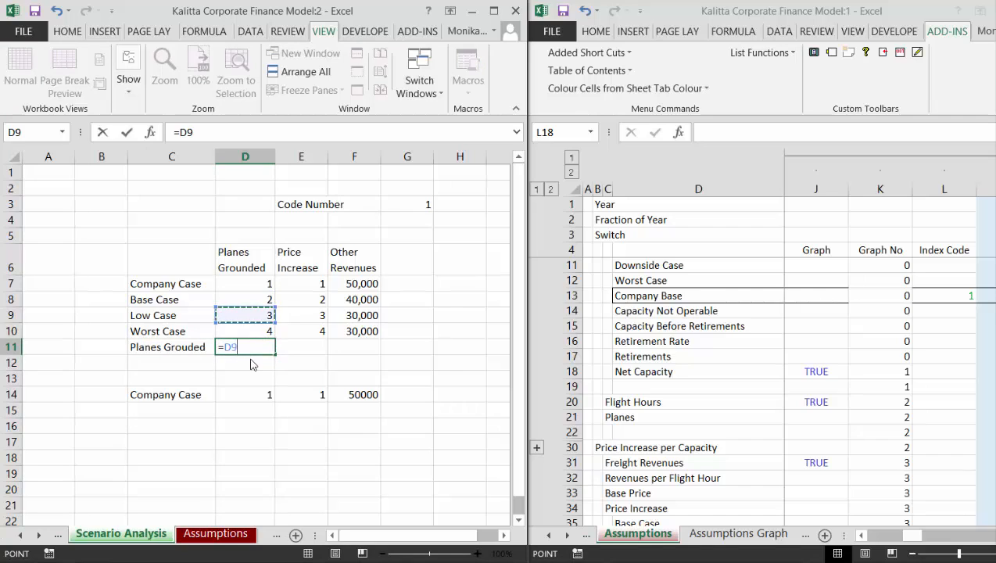
pyautogui.press('Up')
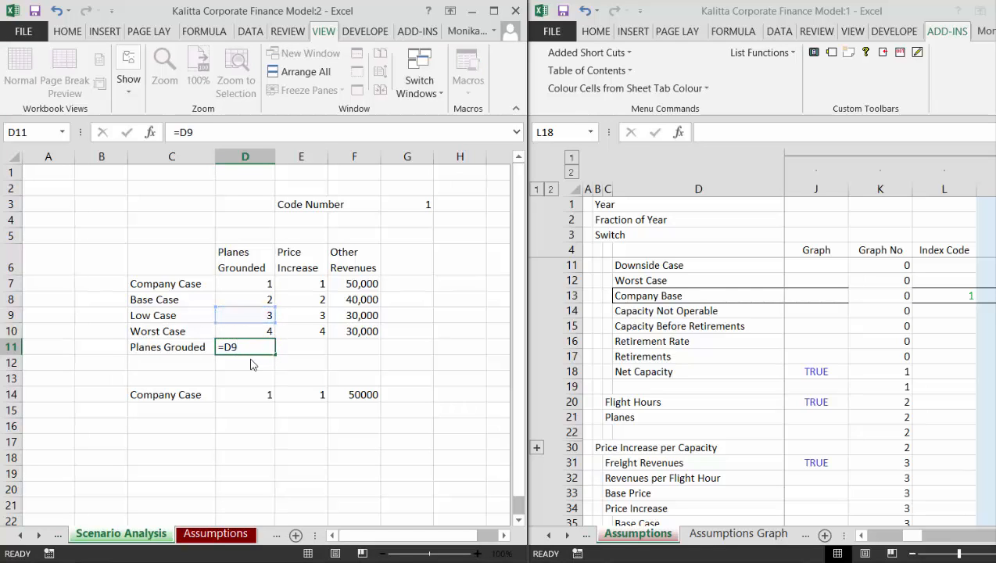
pyautogui.press('Return')
# Link the new case's Price Increase code in E11 to the Base Case with =E8.
pyautogui.press('Up')
pyautogui.press('Right')
pyautogui.write('=')
pyautogui.press('Up')
pyautogui.press('Up')
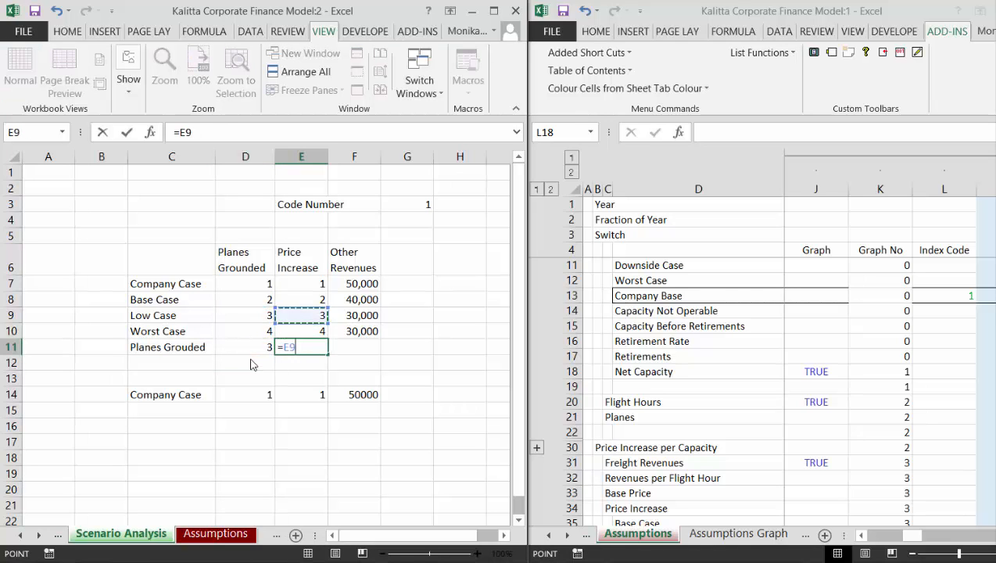
pyautogui.press('Up')
pyautogui.press('Return')
pyautogui.press('Up')
pyautogui.press('Right')
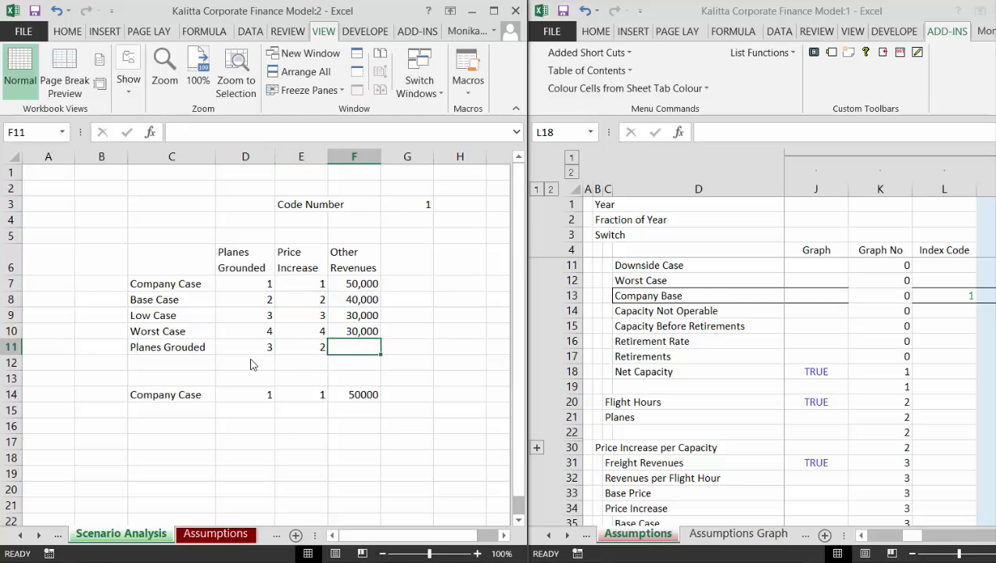
# Link the new case's Other Revenues in F11 to the Base Case with =F8.
pyautogui.write('=')
pyautogui.press('Up')
pyautogui.press('Up')
pyautogui.press('Up')
pyautogui.press('Return')
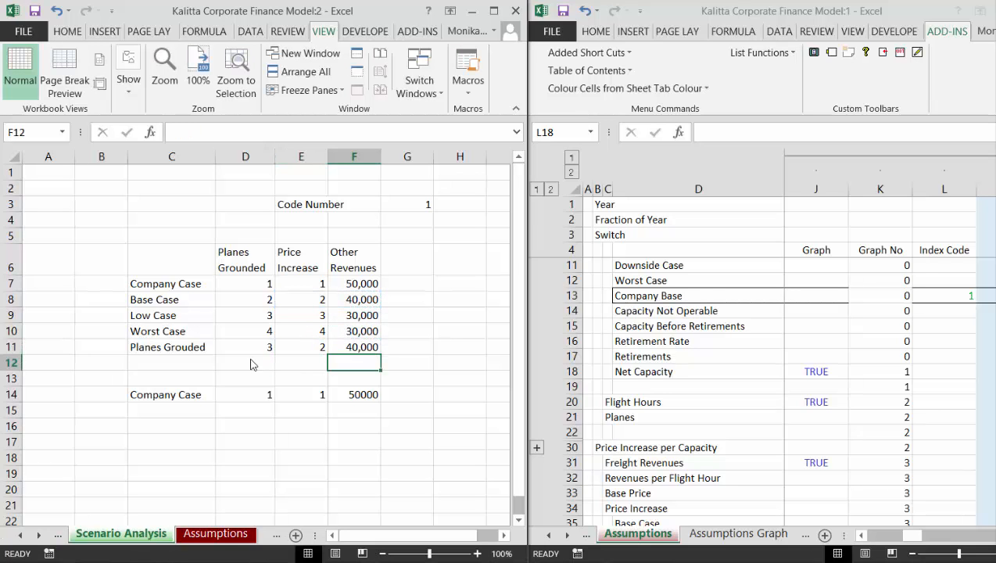
# Set the Code Number in G3 to 5 to select the Planes Grouded case.
pyautogui.press('Up')
pyautogui.press('Up')
pyautogui.press('Up')
pyautogui.press('Up')
pyautogui.press('Up')
pyautogui.press('Up')
pyautogui.press('Up')
pyautogui.press('Up')
pyautogui.press('Up')
pyautogui.press('Right')
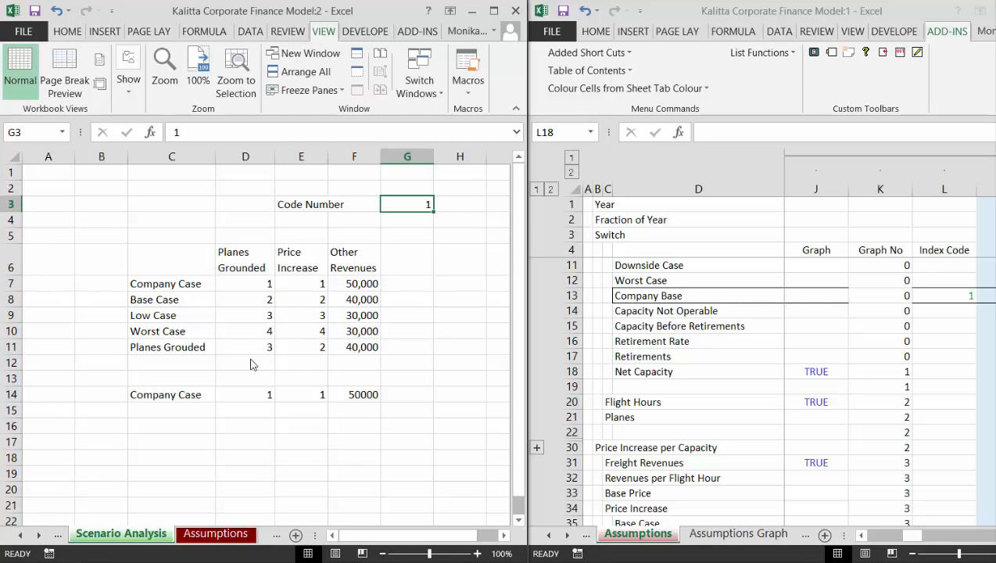
pyautogui.write('3')
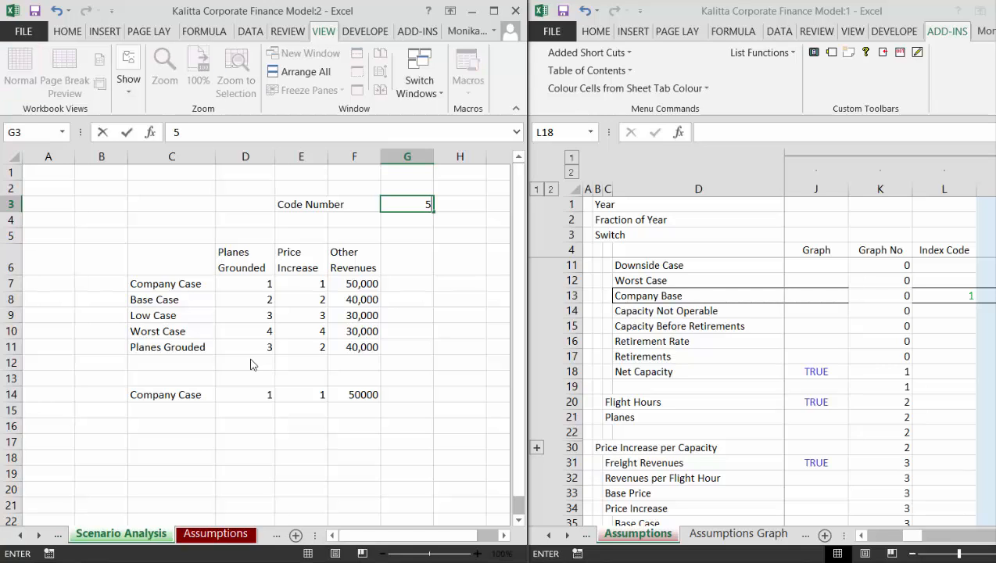
pyautogui.press('Return')
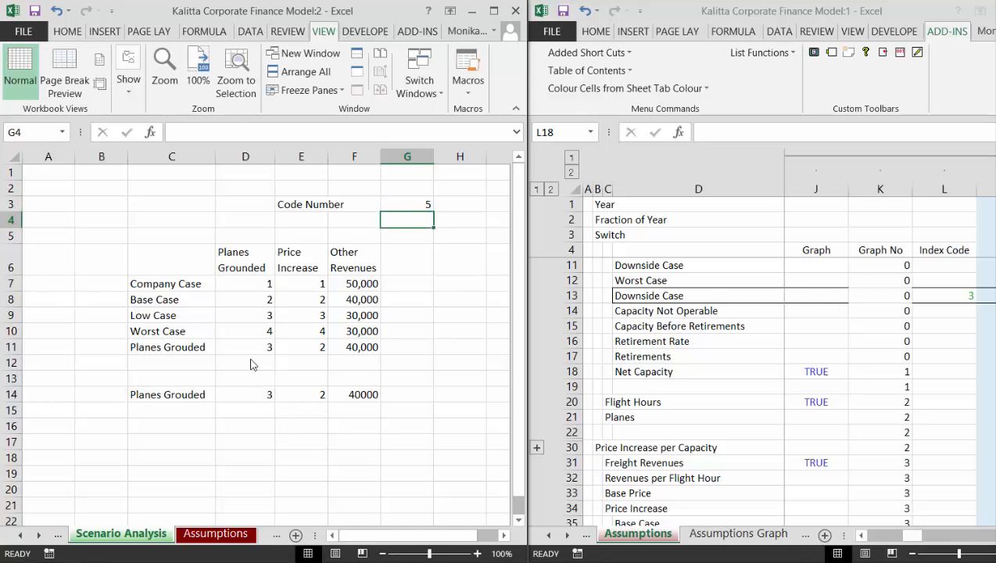
pyautogui.press('Left')
pyautogui.press('Up')
pyautogui.press('Right')
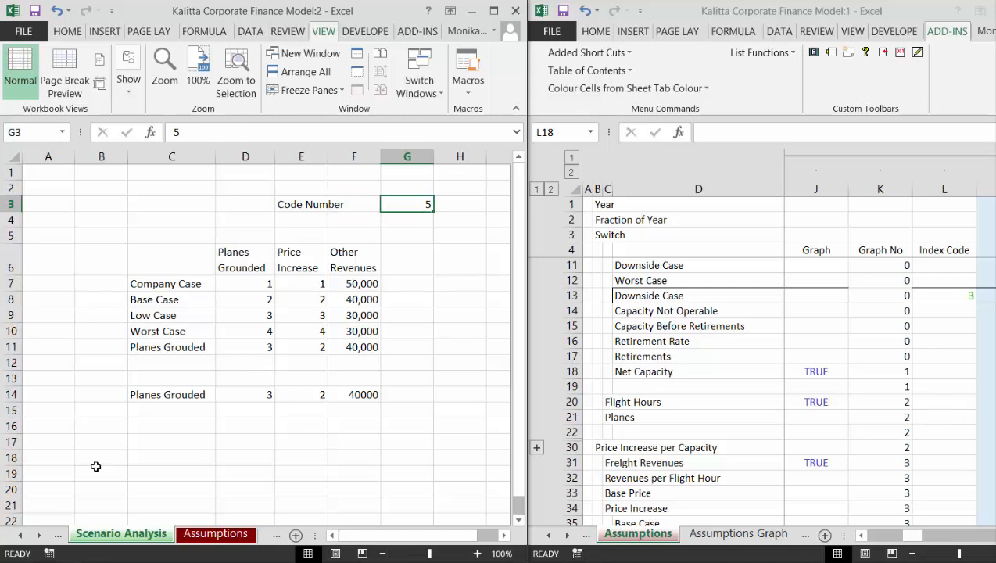
# Insert three blank rows at row 13, between the case list and the selected-case row.
pyautogui.click(178, 366)
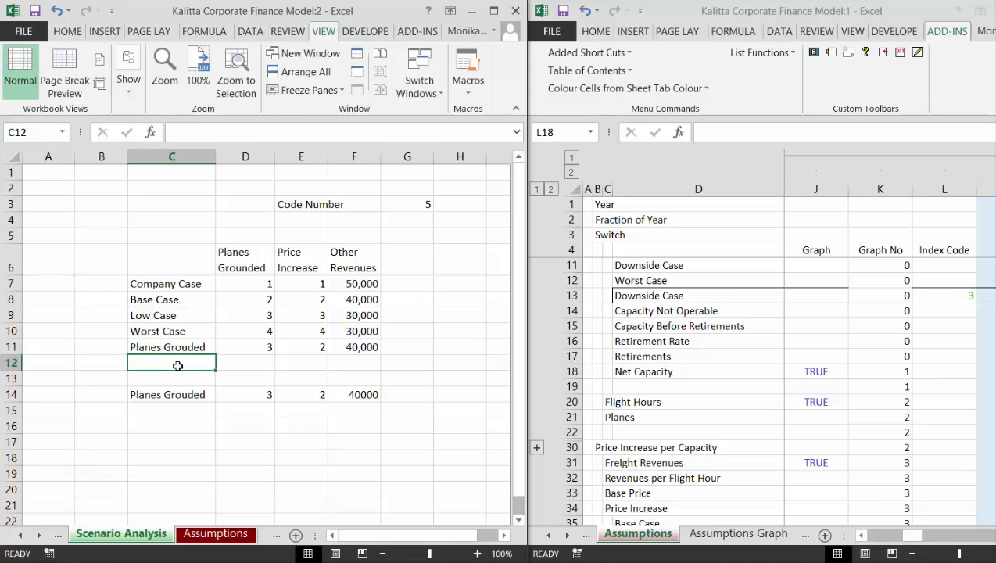
pyautogui.press('Down')
pyautogui.hotkey('shift', 'space')
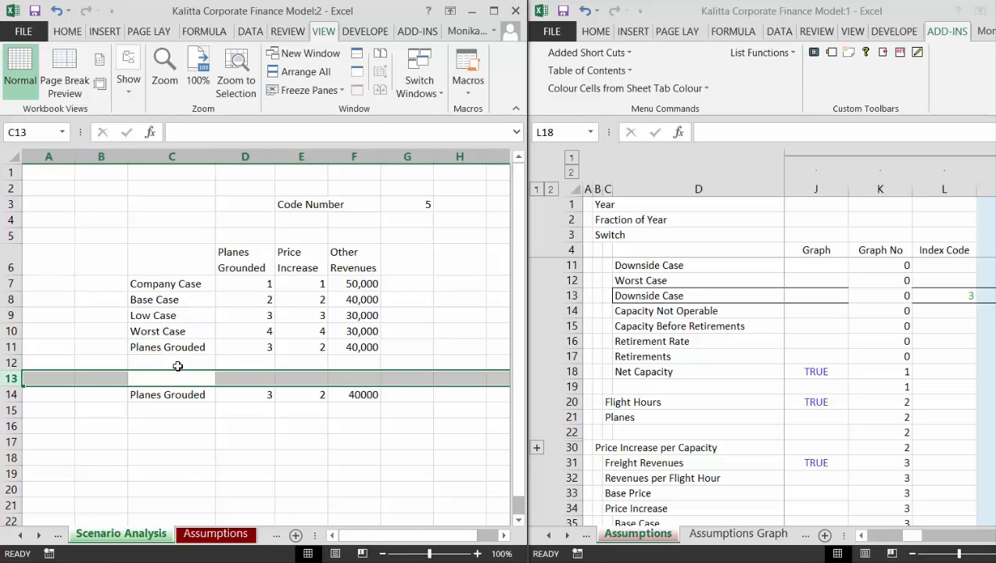
pyautogui.hotkey('ctrl', 'shift', '+')
pyautogui.hotkey('ctrl', 'shift', '+')
pyautogui.hotkey('ctrl', 'shift', '+')
# Examine which range the INDEX formula for the selected case name in C17 covers.
pyautogui.click(178, 366)
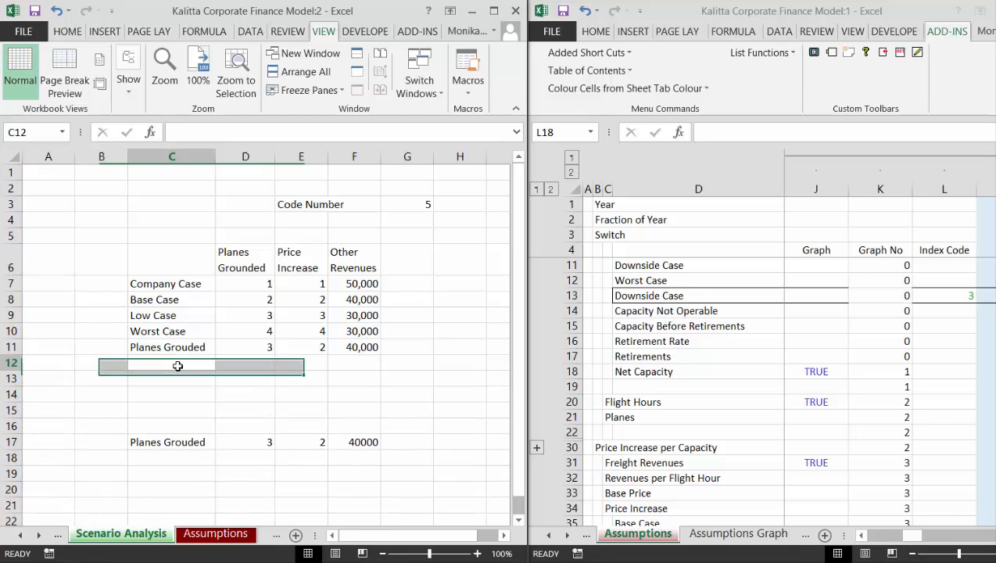
pyautogui.press('Down')
pyautogui.press('Down')
pyautogui.press('Down')
pyautogui.press('Down')
pyautogui.press('Down')
pyautogui.write('=INDEX(C7:C16,$G$3)')
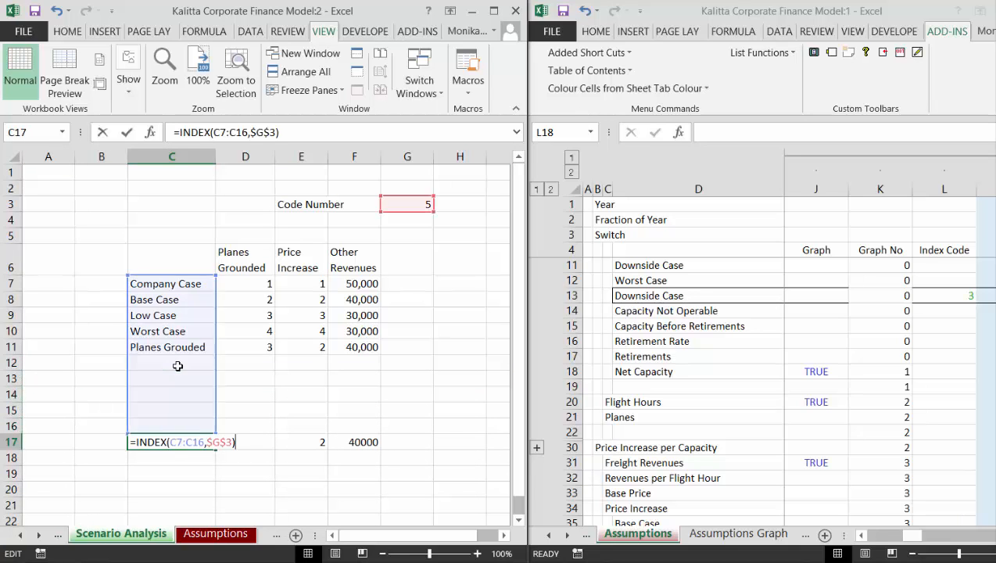
pyautogui.hotkey('ctrl', 'Return')
# Add the case label "Custom Scenario" in C15, two rows above the selected-case row.
pyautogui.press('Up')
pyautogui.press('Up')
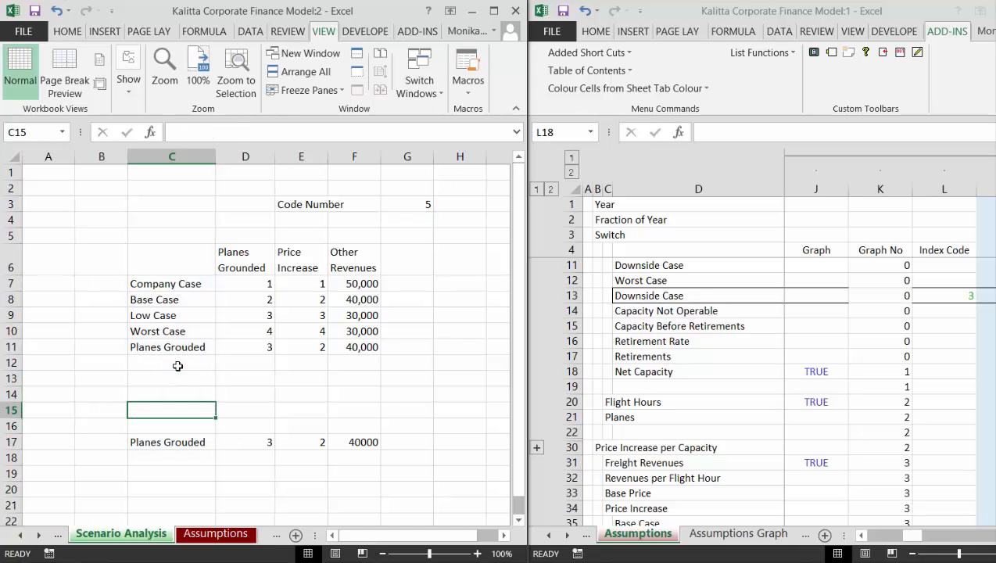
pyautogui.write('C')
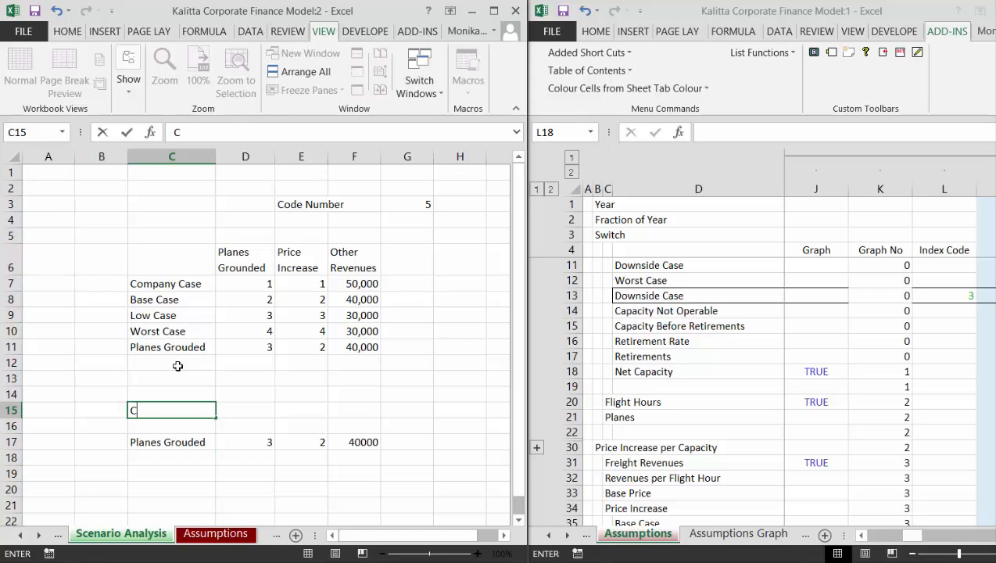
pyautogui.write('ustom Scenario')
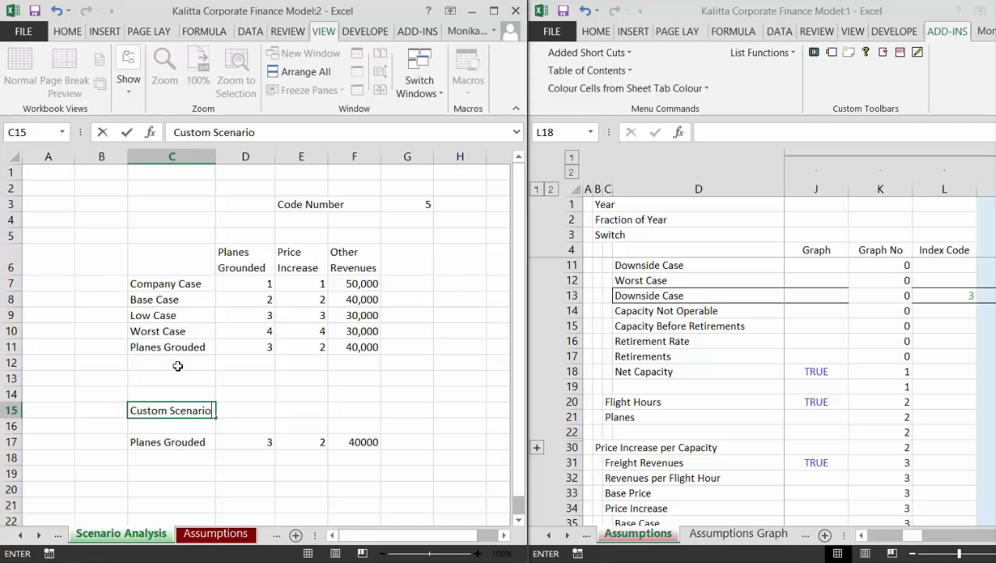
pyautogui.press('Tab')
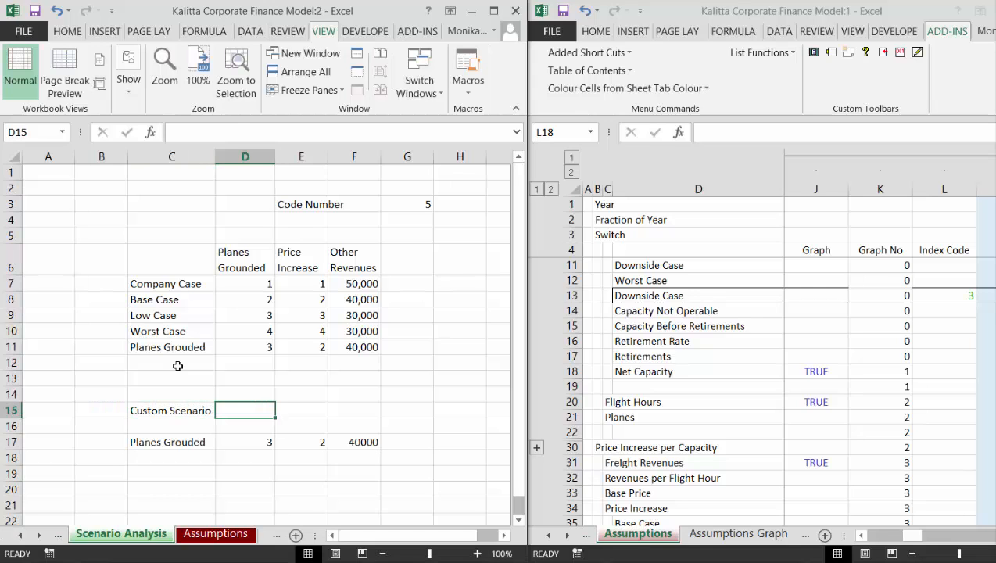
# Copy the Base Case values from D8:F8 into the Custom Scenario row at D15:F15.
pyautogui.press('Up')
pyautogui.press('Up')
pyautogui.press('Up')
pyautogui.press('Up')
pyautogui.press('Up')
pyautogui.press('Up')
pyautogui.press('Up')
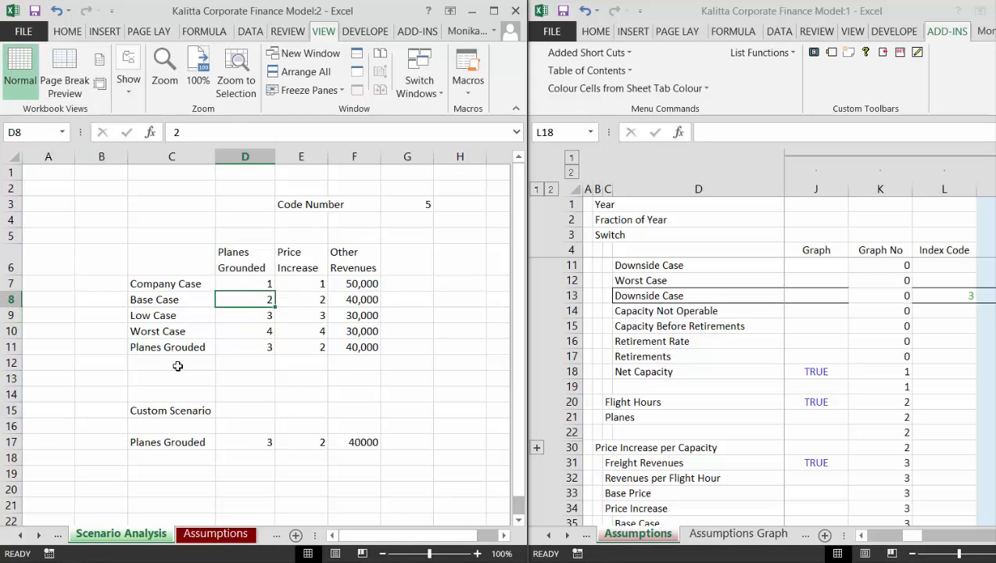
pyautogui.hotkey('shift', 'Right')
pyautogui.hotkey('shift', 'Right')
pyautogui.hotkey('ctrl', 'c')
pyautogui.press('Down')
pyautogui.press('Down')
pyautogui.press('Down')
pyautogui.press('Down')
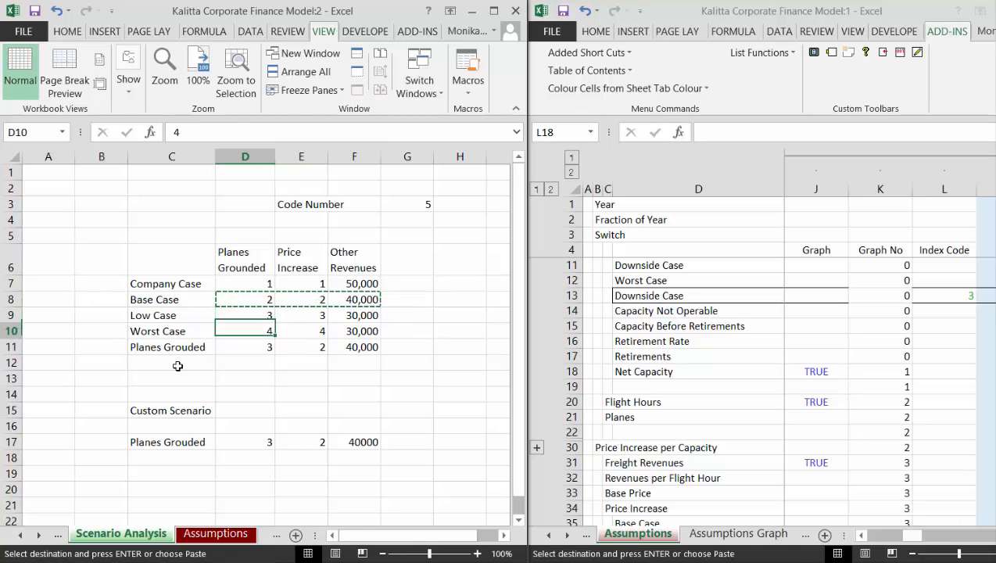
pyautogui.press('Down')
pyautogui.press('Down')
pyautogui.press('Down')
pyautogui.hotkey('ctrl', 'v')
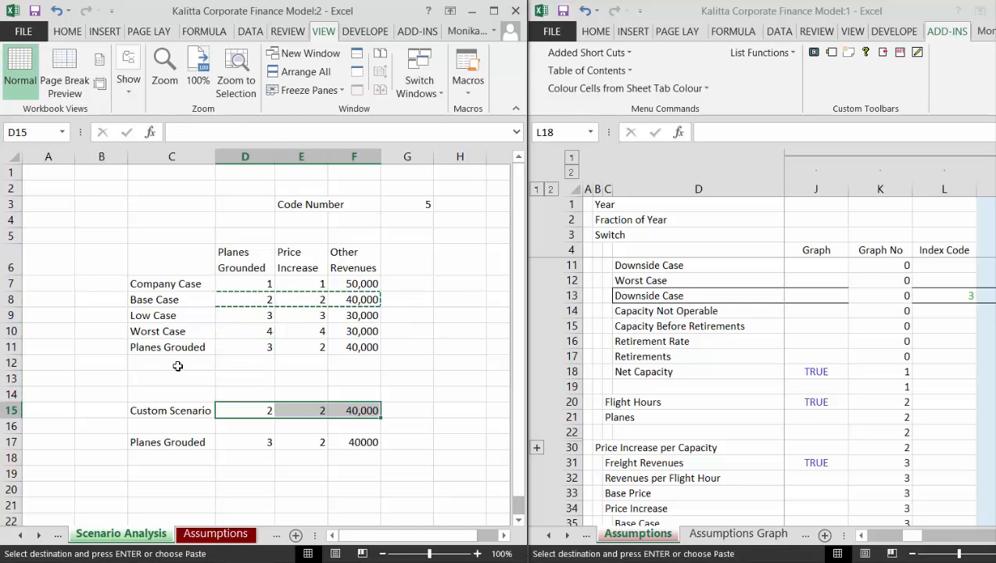
pyautogui.press('Escape')
pyautogui.press('Left')
pyautogui.press('Right')
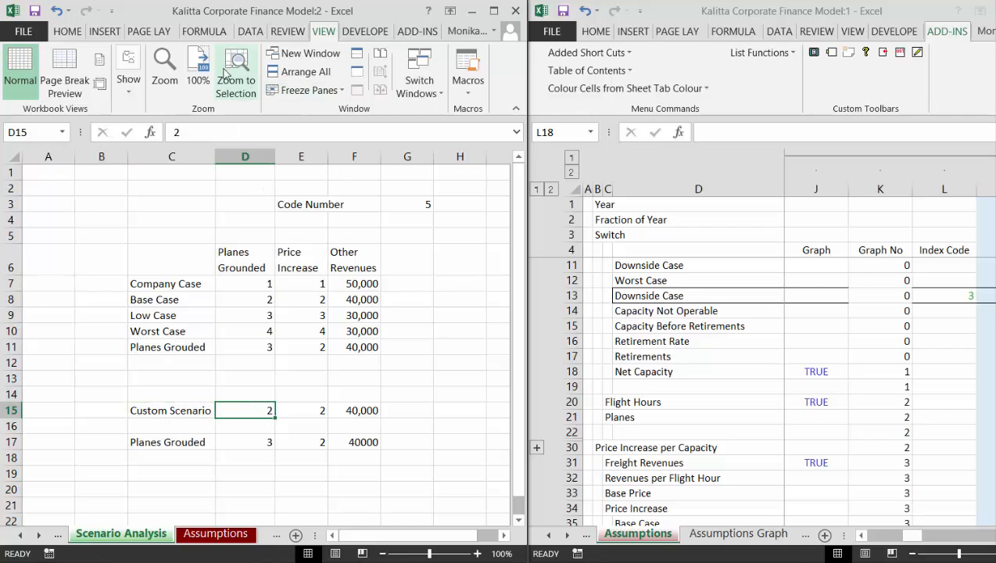
# Insert a combo box form control over the Custom Scenario's Planes Grounded cell D15.
pyautogui.click(371, 35)
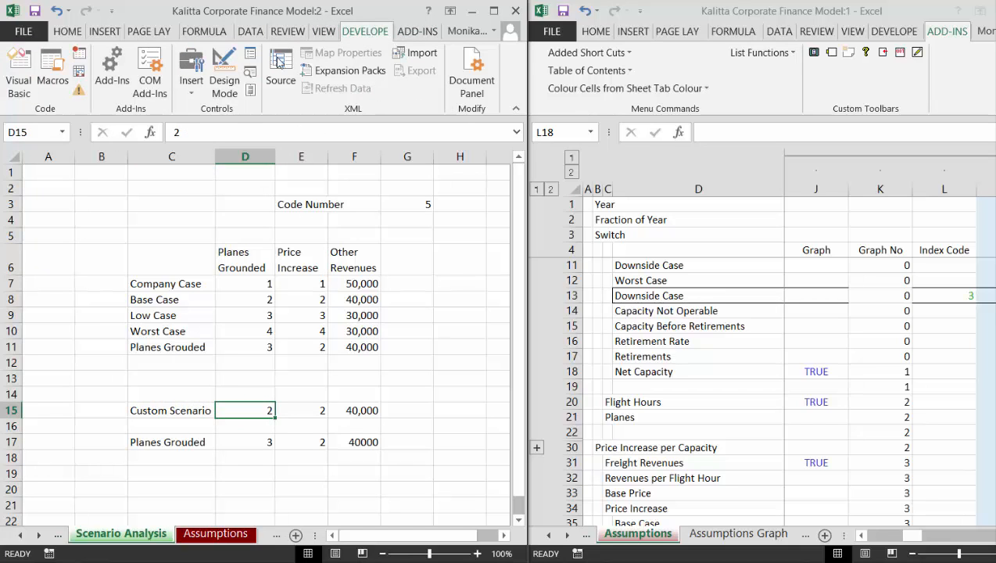
pyautogui.click(194, 74)
pyautogui.click(194, 82)
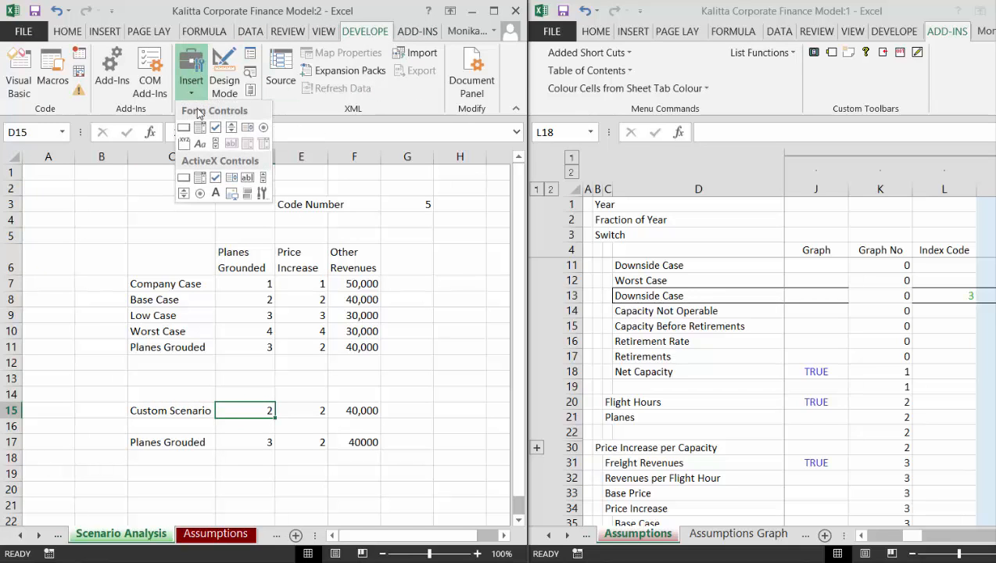
pyautogui.click(199, 127)
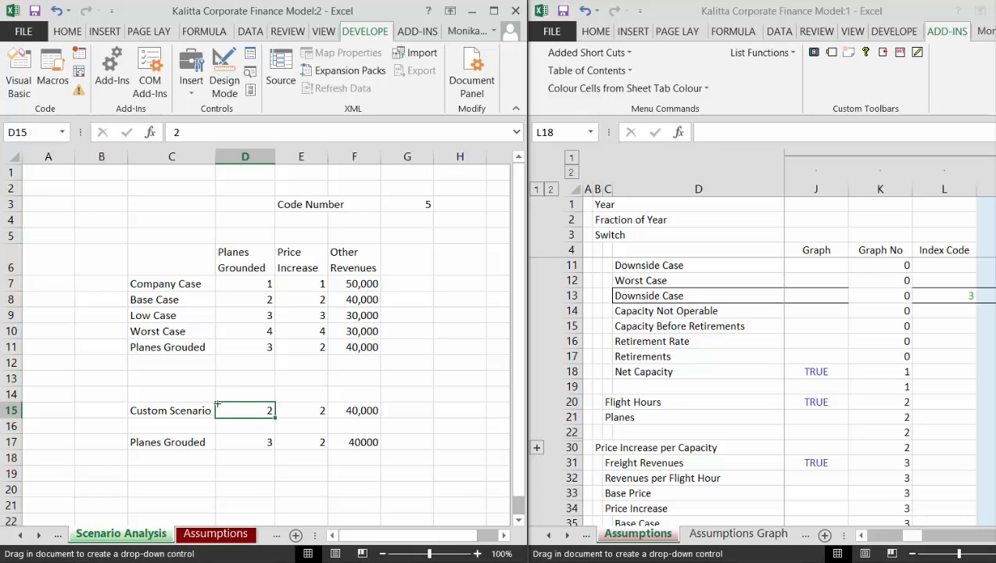
pyautogui.moveTo(216, 404); pyautogui.dragTo(255, 419)
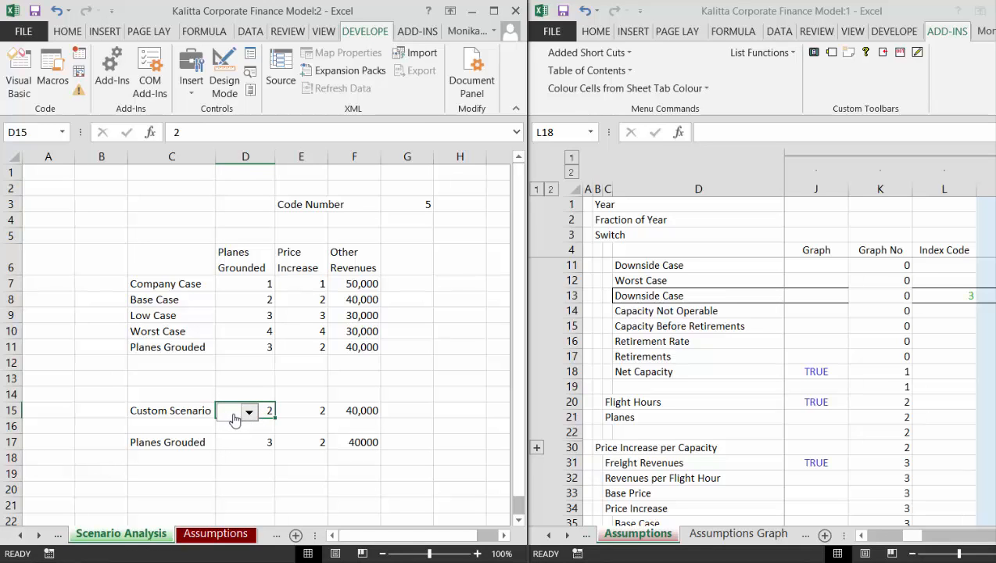
# Resize the combo box to fit the height of row 15 while leaving the code in D15 uncovered.
pyautogui.rightClick(234, 415)
pyautogui.click(233, 420)
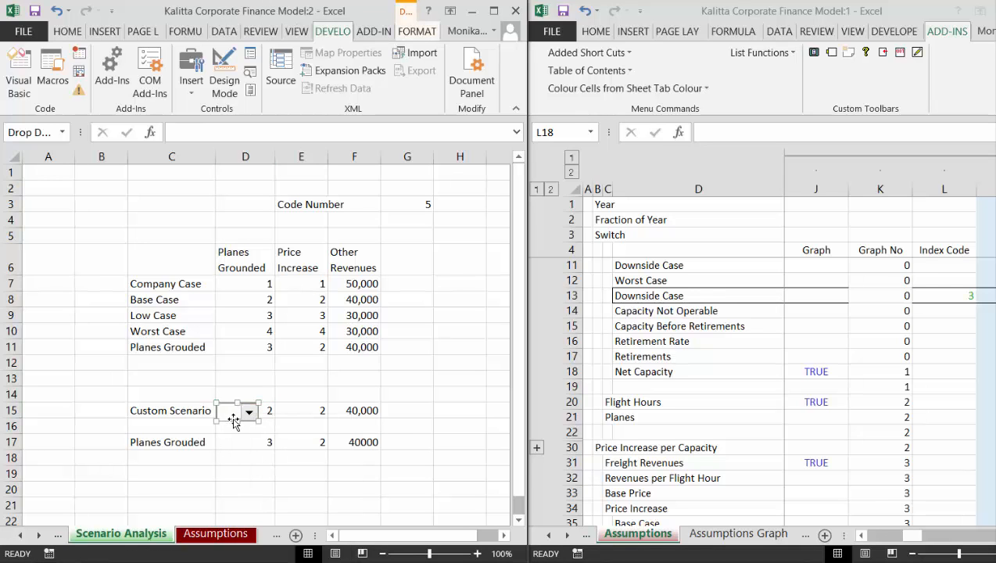
pyautogui.press('Delete')
pyautogui.moveTo(237, 416)
pyautogui.mouseDown()
pyautogui.moveTo(238, 407)
pyautogui.moveTo(261, 415)
pyautogui.mouseUp()
pyautogui.press('Delete')
pyautogui.moveTo(263, 416); pyautogui.dragTo(218, 403)
# Set the combo box's input range to the Planes Grounded case names, Assumptions!$D$9:$D$12.
pyautogui.rightClick(235, 412)
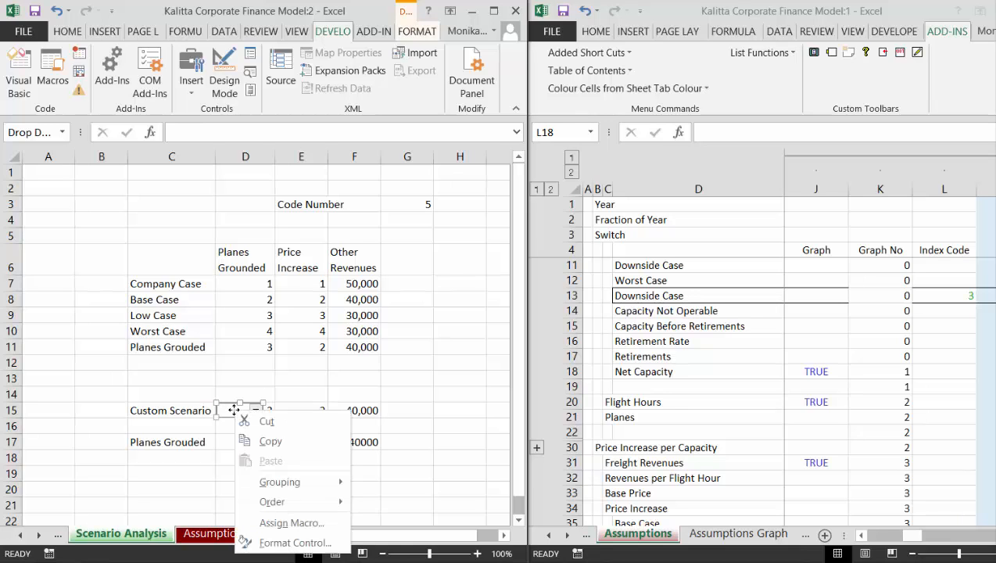
pyautogui.click(289, 543)
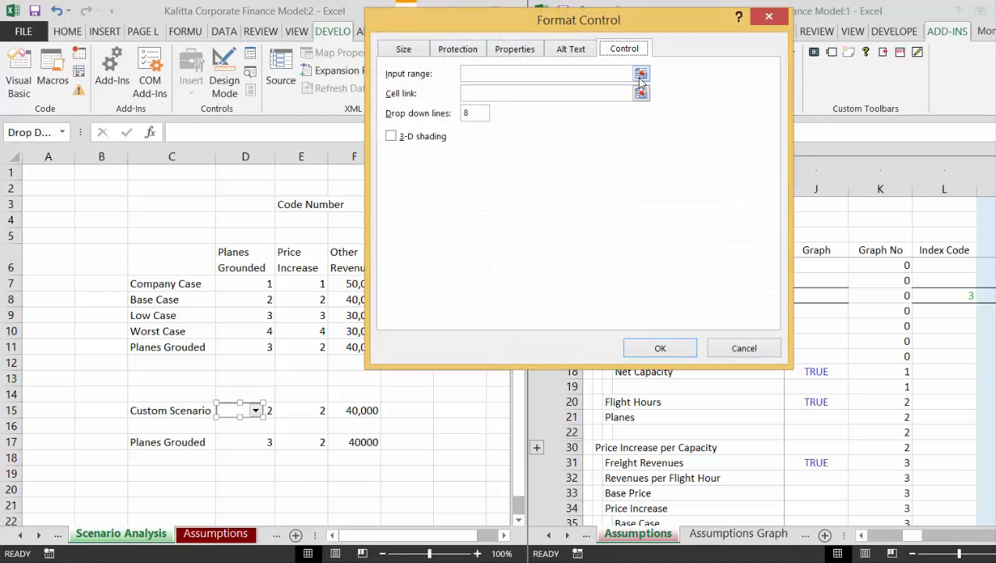
pyautogui.click(641, 75)
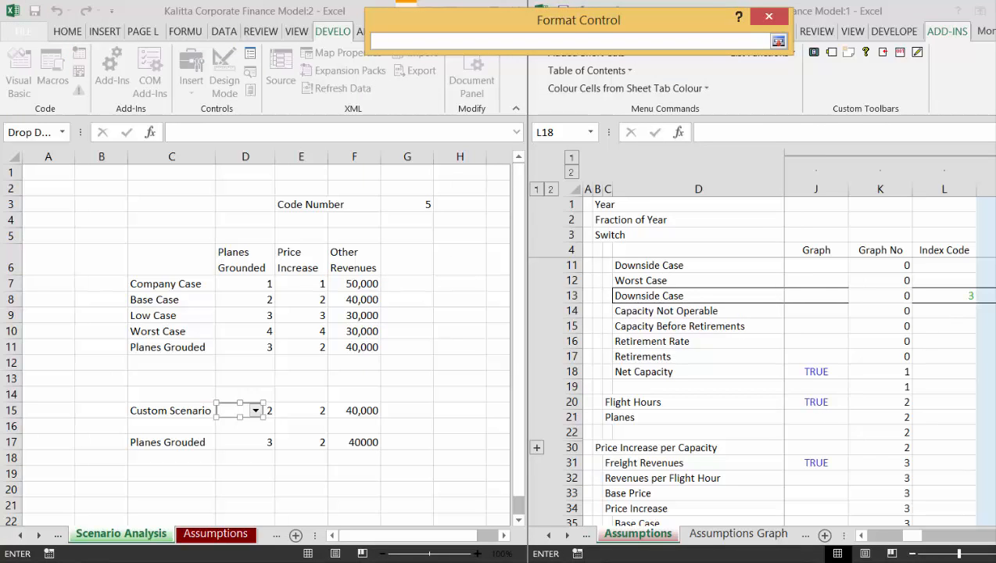
pyautogui.click(817, 265)
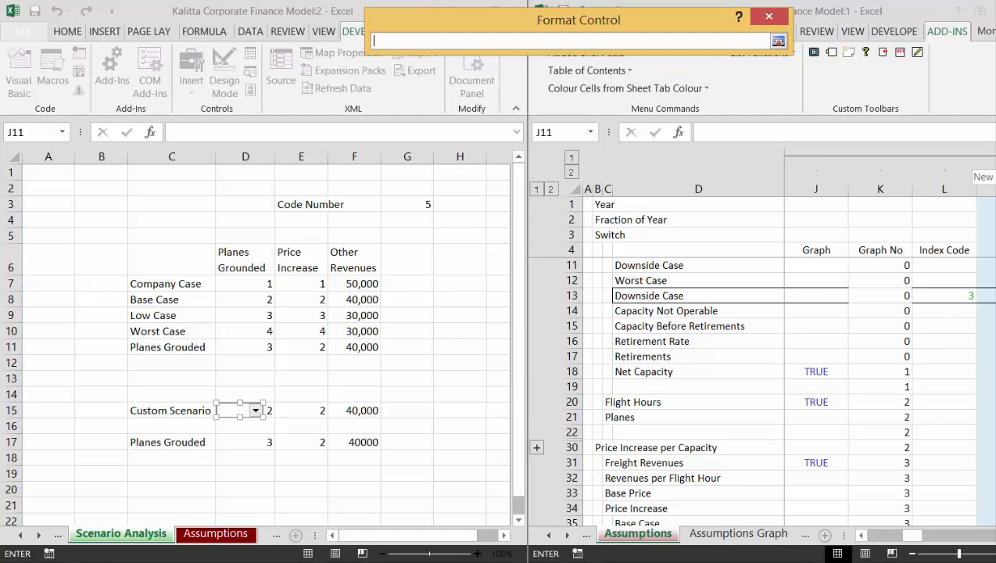
pyautogui.scroll(3, 759, 391)
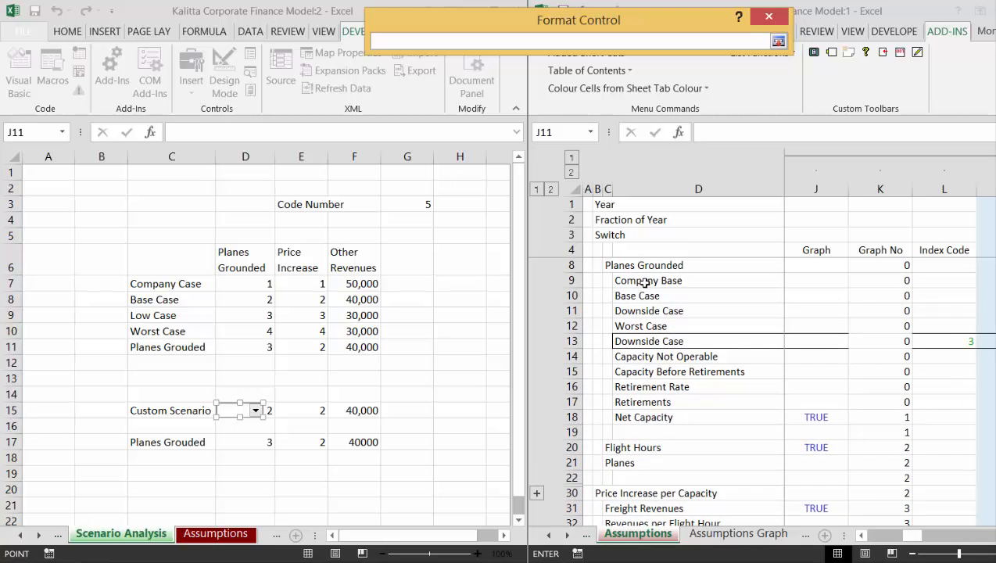
pyautogui.moveTo(643, 282); pyautogui.dragTo(650, 326)
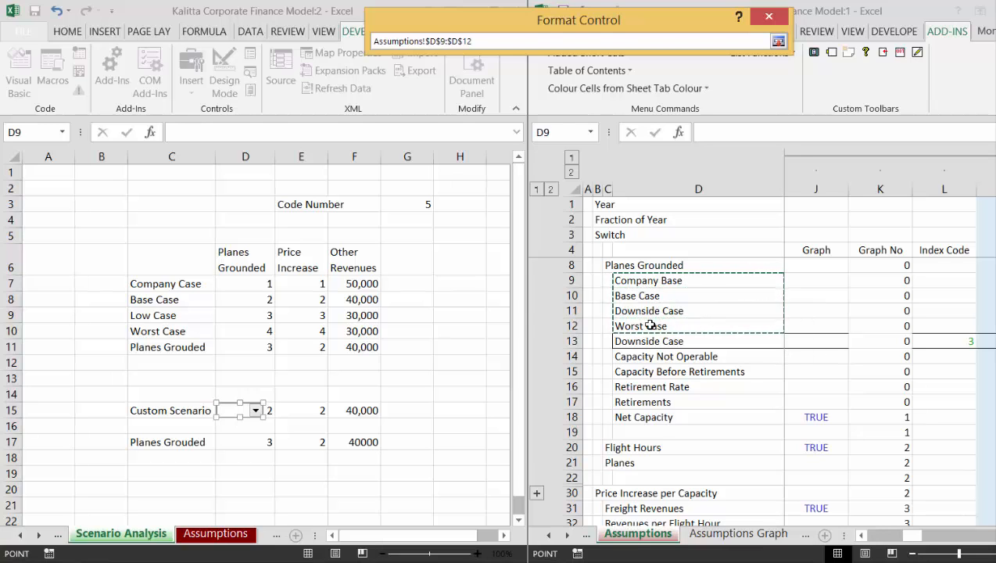
pyautogui.press('Return')
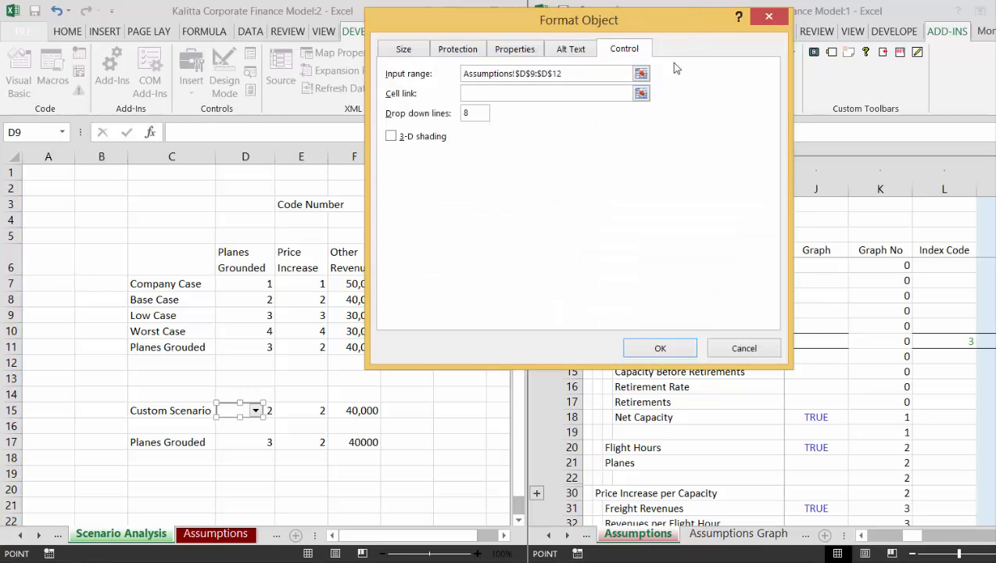
# Set the combo box's cell link to $D$15 on the Scenario Analysis sheet and apply the control settings.
pyautogui.click(642, 94)
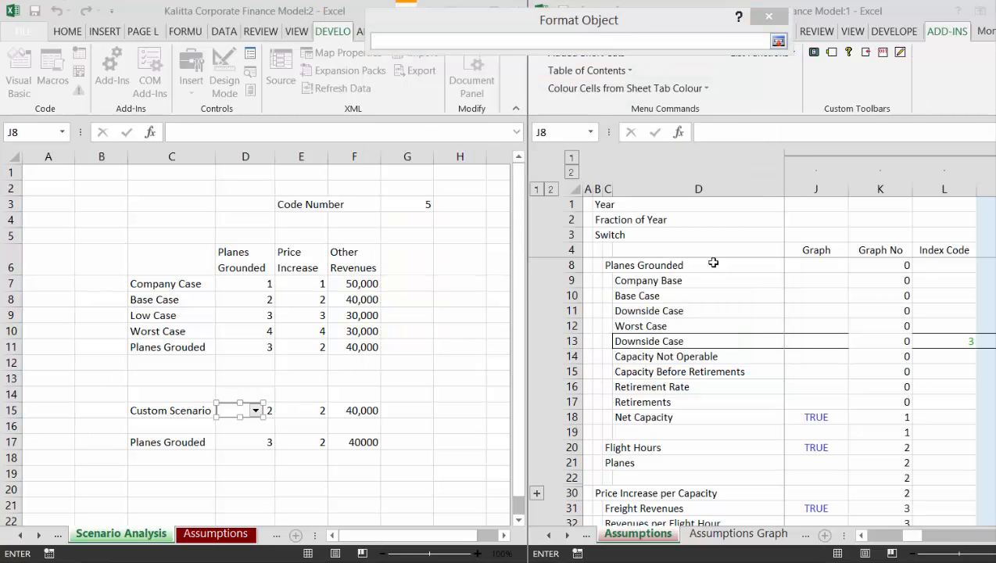
pyautogui.click(664, 367)
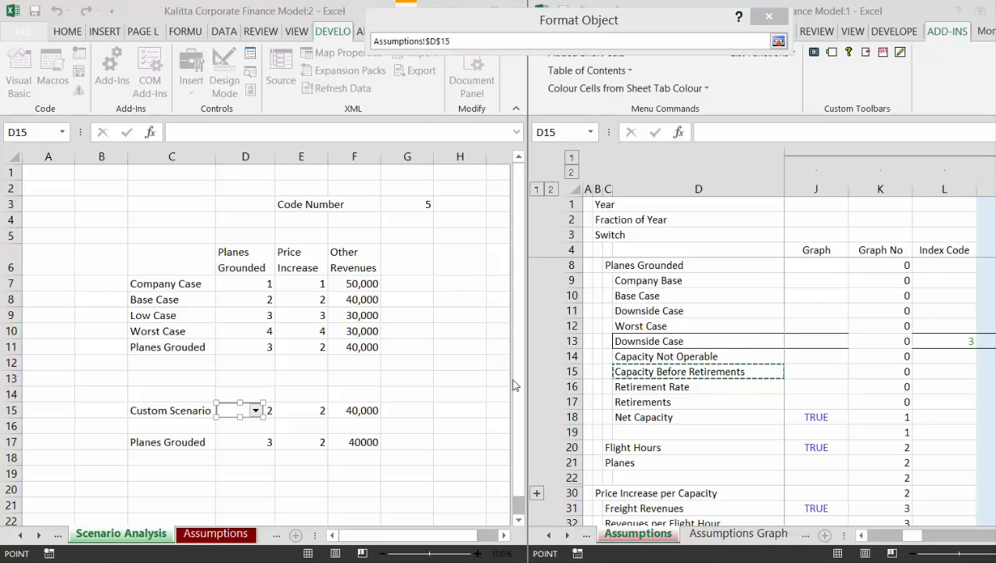
pyautogui.click(302, 421)
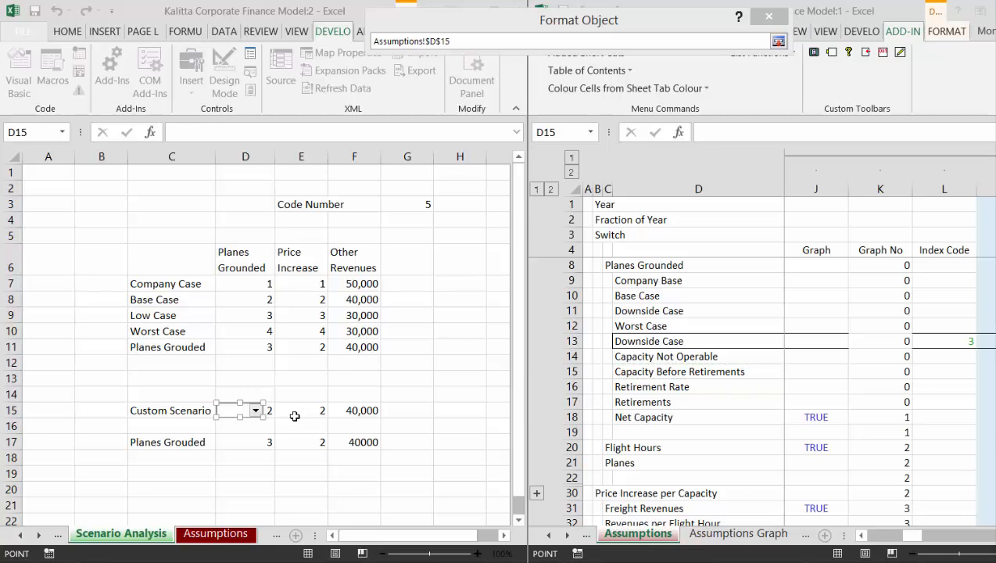
pyautogui.click(269, 411)
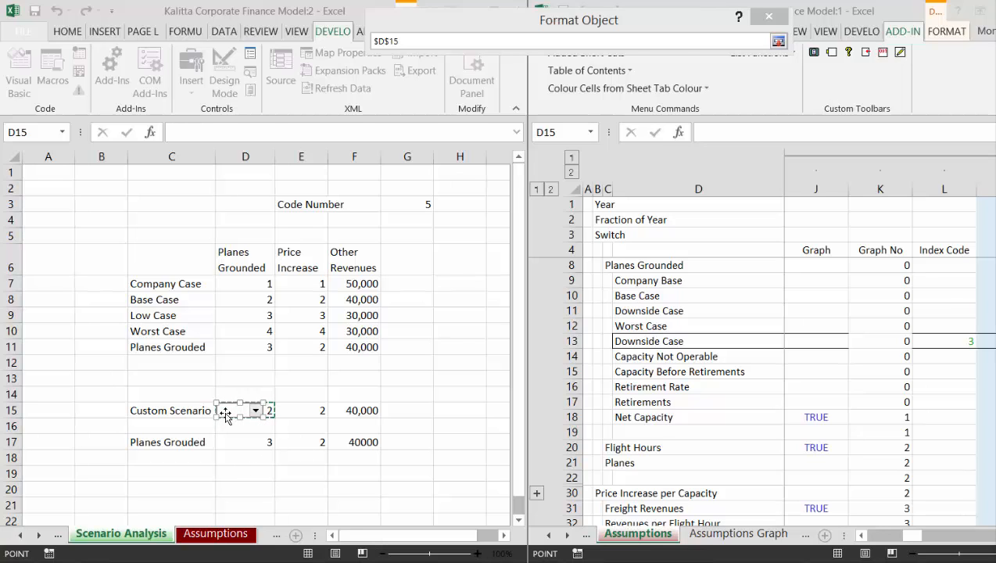
pyautogui.click(779, 42)
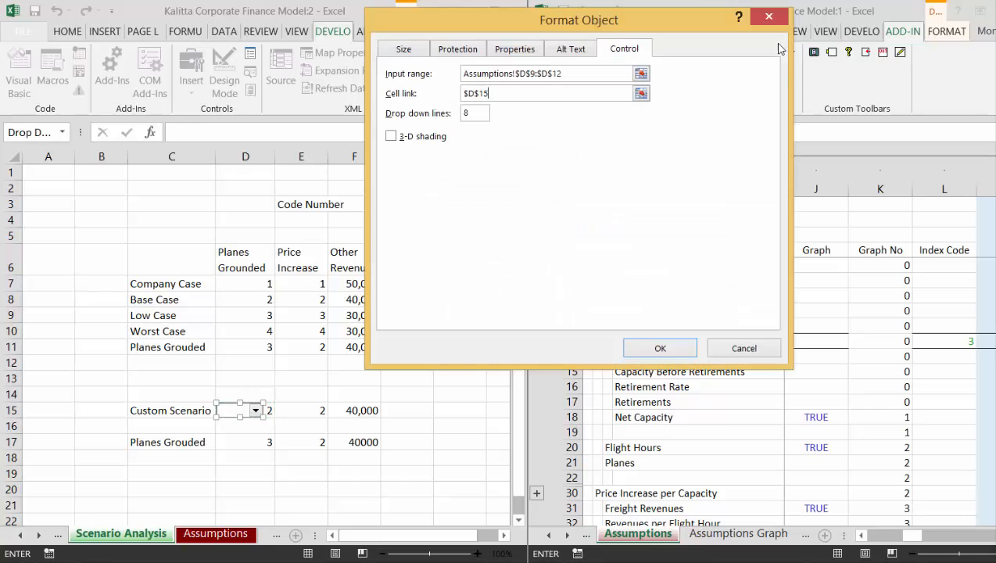
pyautogui.click(634, 348)
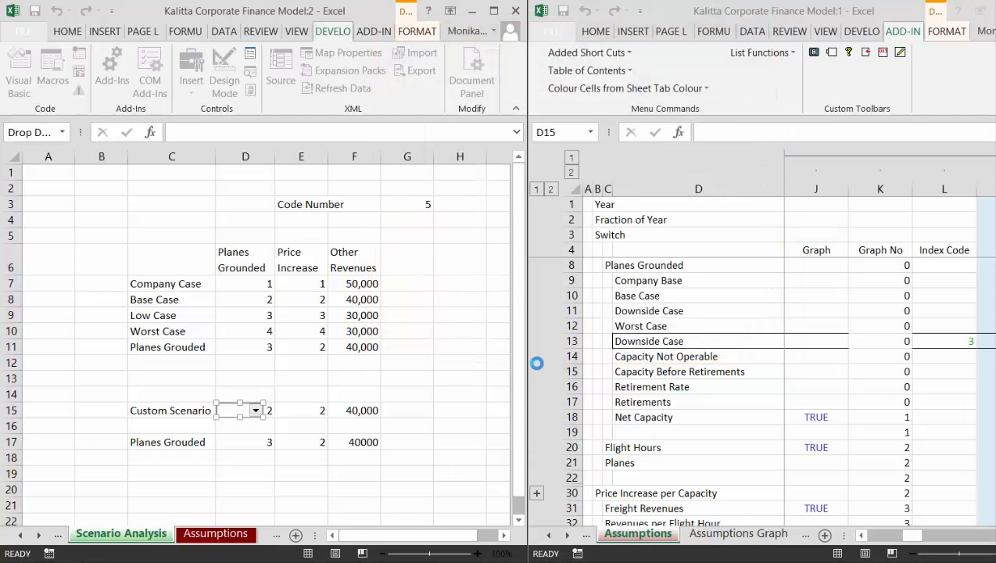
# Choose Base Case in the Custom Scenario's Planes Grounded combo box.
pyautogui.click(253, 413)
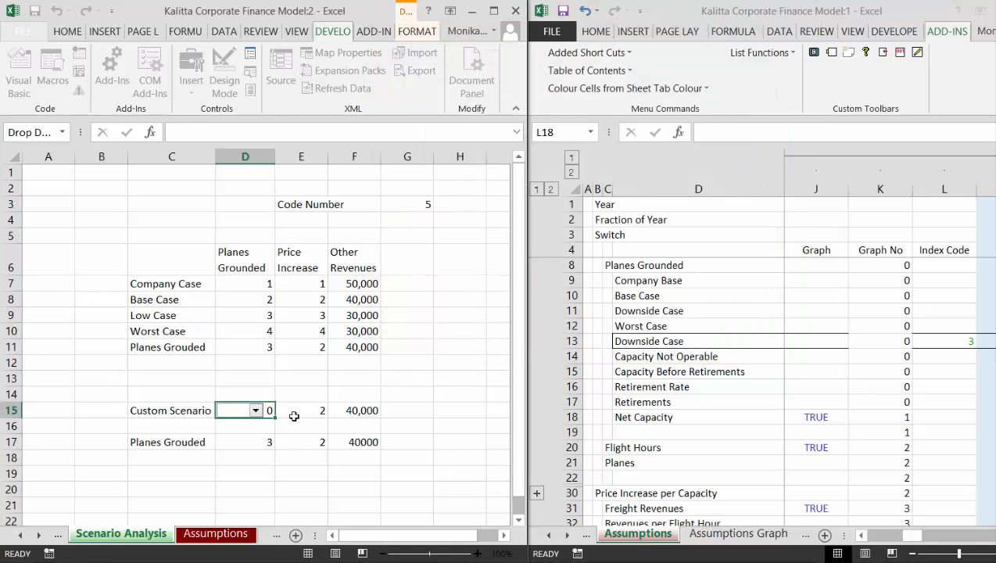
pyautogui.click(252, 458)
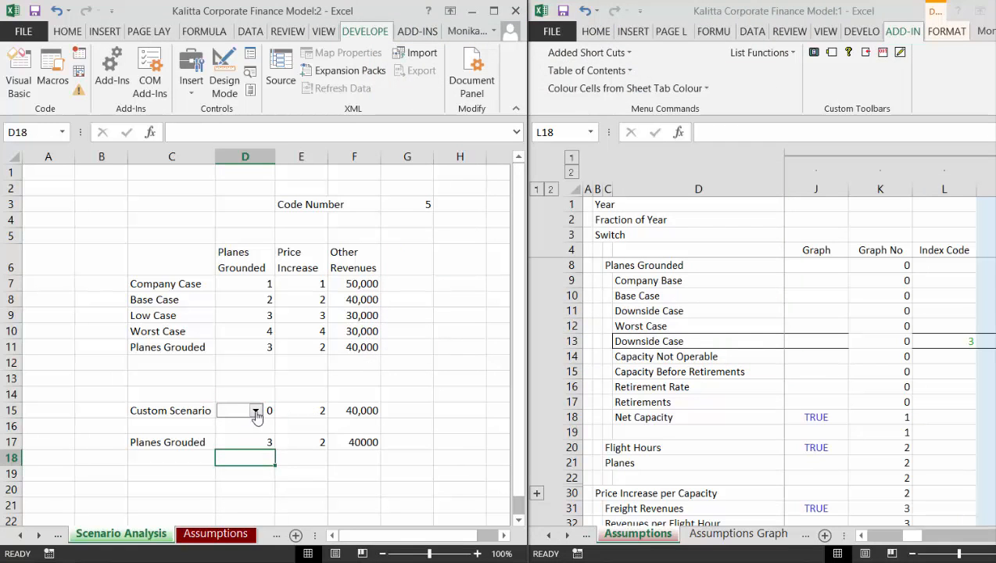
pyautogui.click(257, 411)
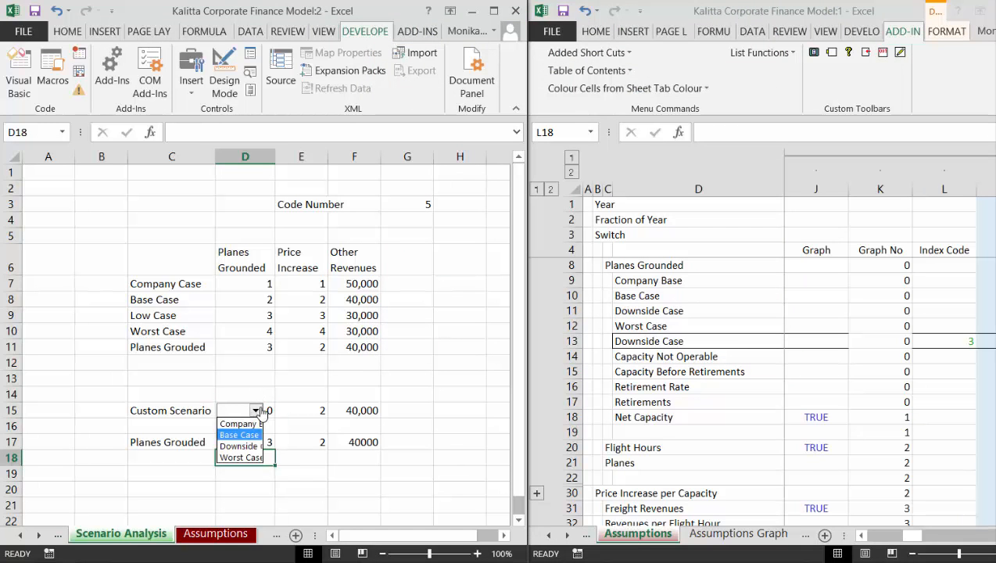
pyautogui.click(257, 411)
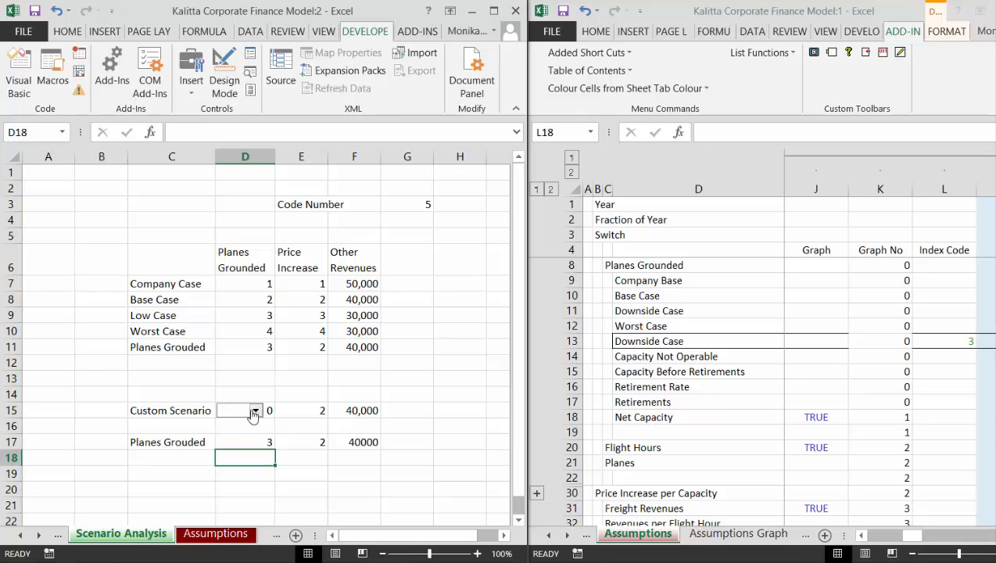
pyautogui.click(242, 413)
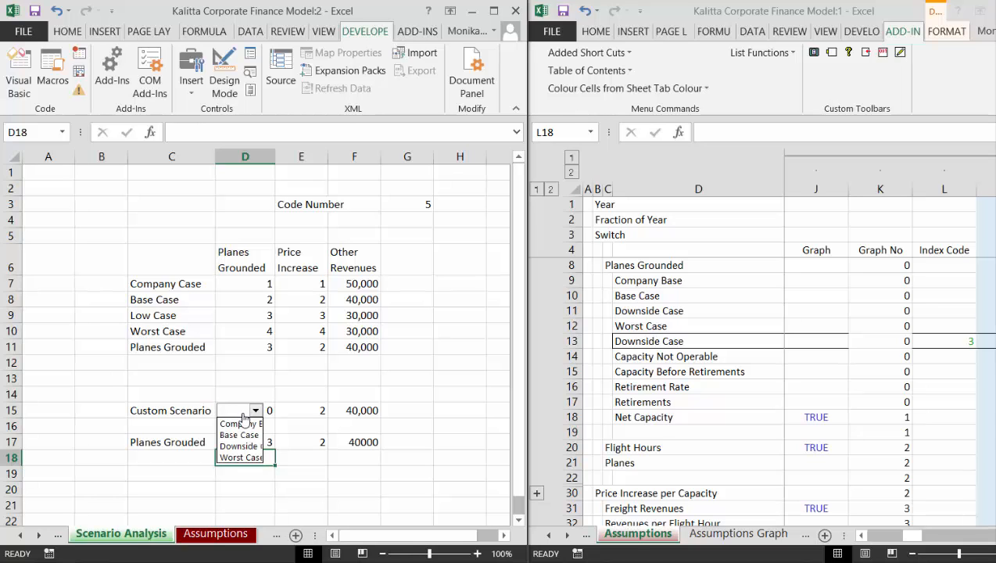
pyautogui.click(240, 436)
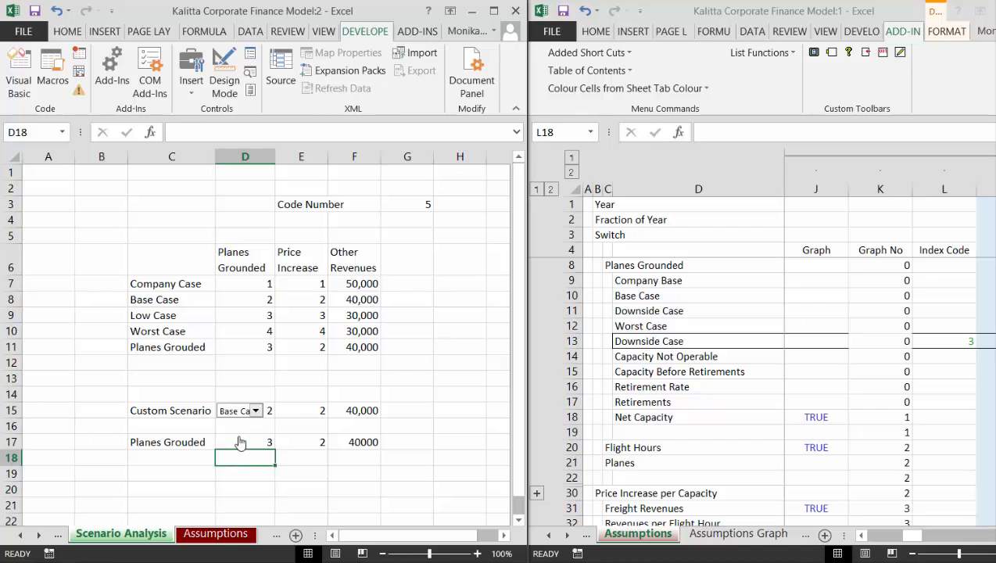
# Move the Planes Grounded combo box below its code into D16 and widen it to about the cell's width.
pyautogui.keyDown('ctrl'); pyautogui.click(238, 404); pyautogui.keyUp('ctrl')
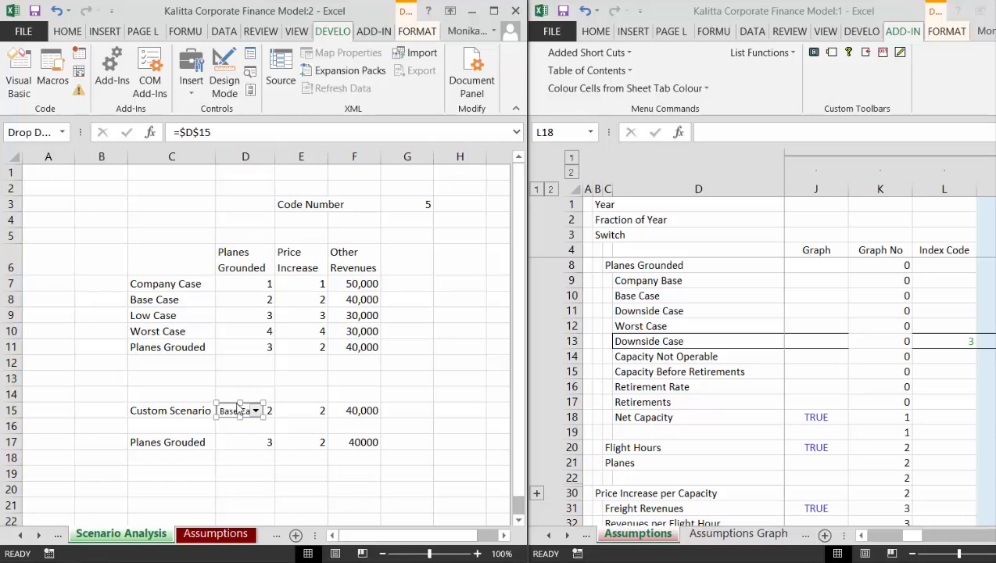
pyautogui.moveTo(240, 409); pyautogui.dragTo(272, 430)
pyautogui.click(241, 491)
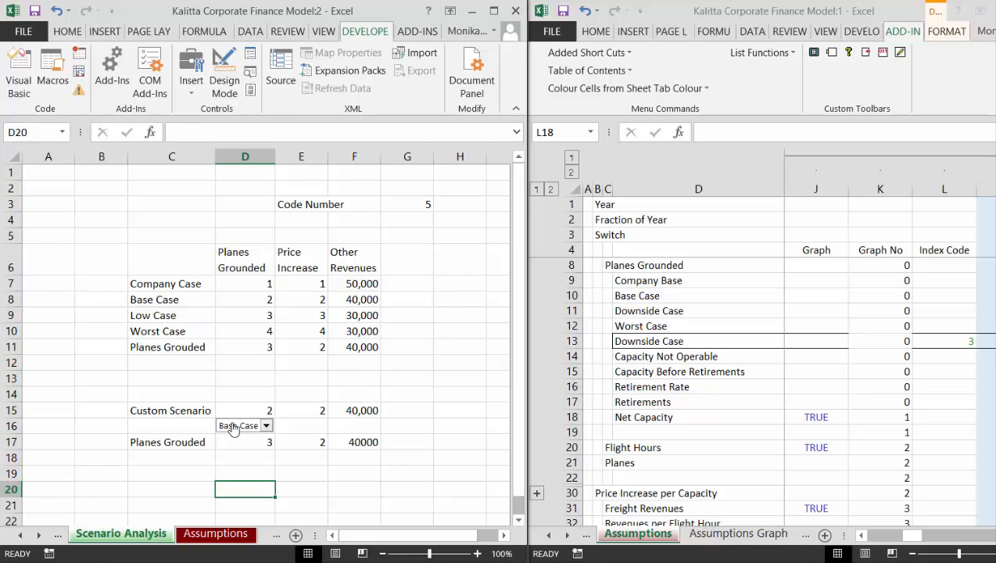
# Duplicate the Planes Grounded combo box into cell E16 under the Custom Scenario's Price Increase code.
pyautogui.rightClick(233, 429)
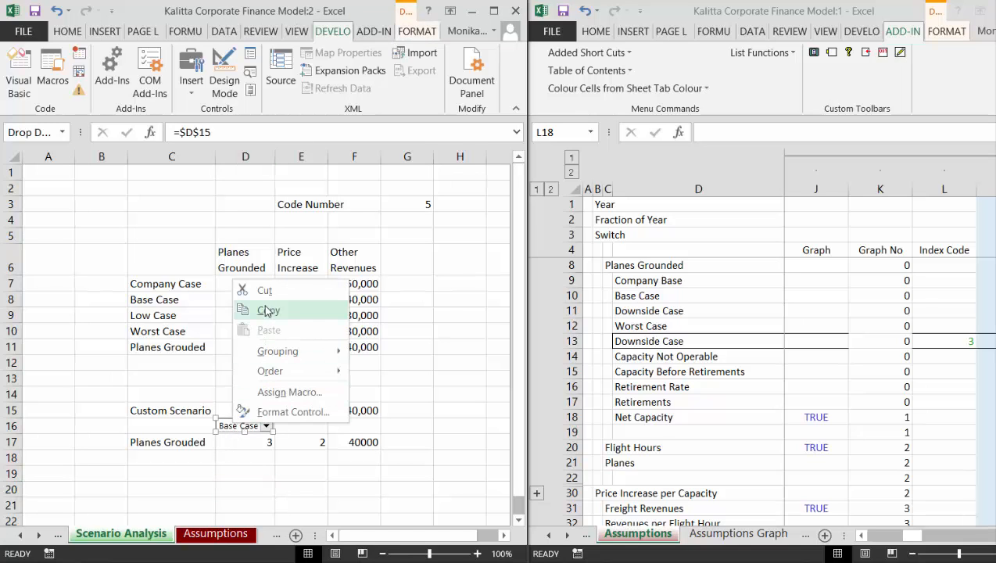
pyautogui.click(268, 312)
pyautogui.click(286, 427)
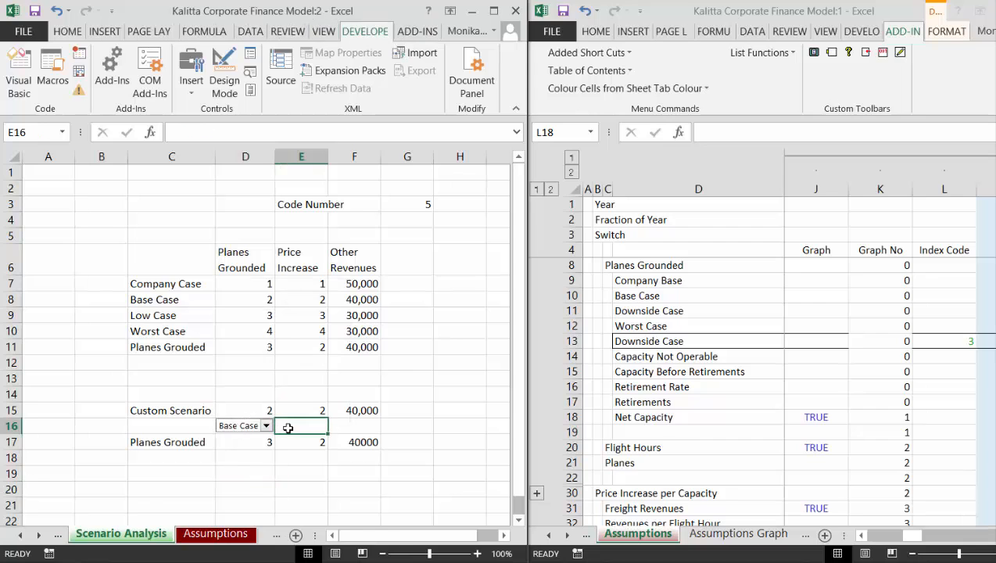
pyautogui.hotkey('ctrl', 'v')
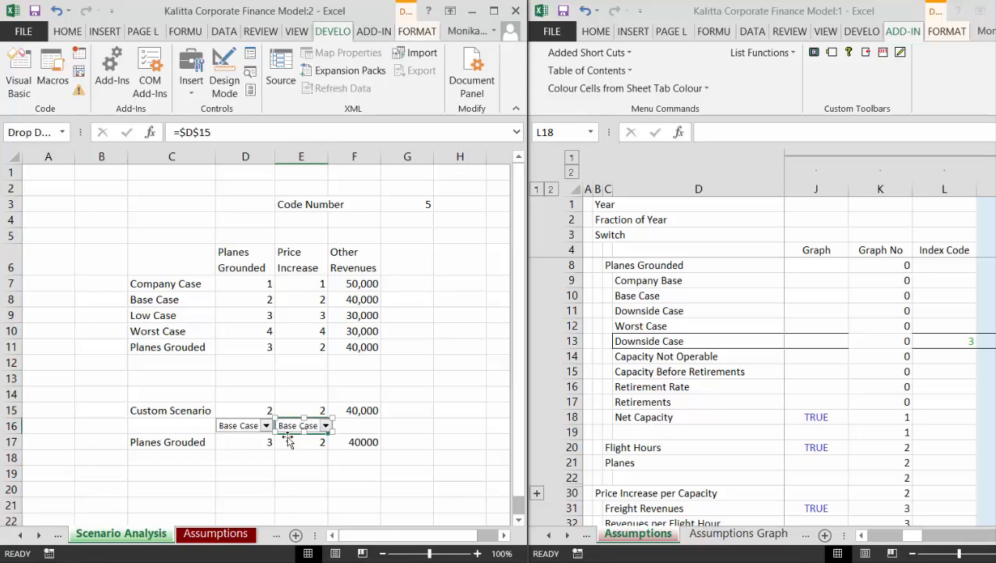
pyautogui.click(289, 474)
pyautogui.press('Up')
pyautogui.press('Up')
pyautogui.press('Up')
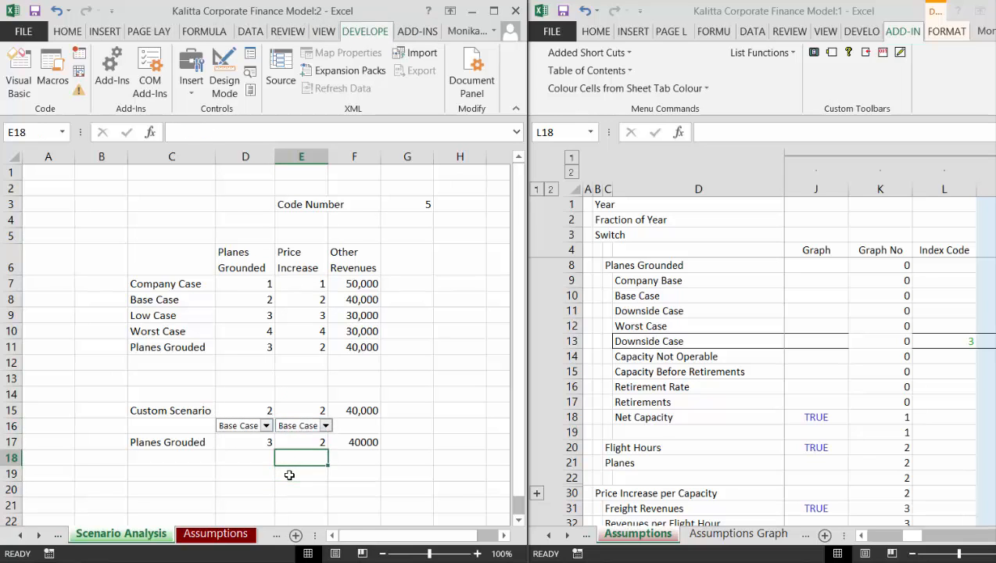
# Relink the copied combo box in E16 to $E$15.
pyautogui.rightClick(297, 434)
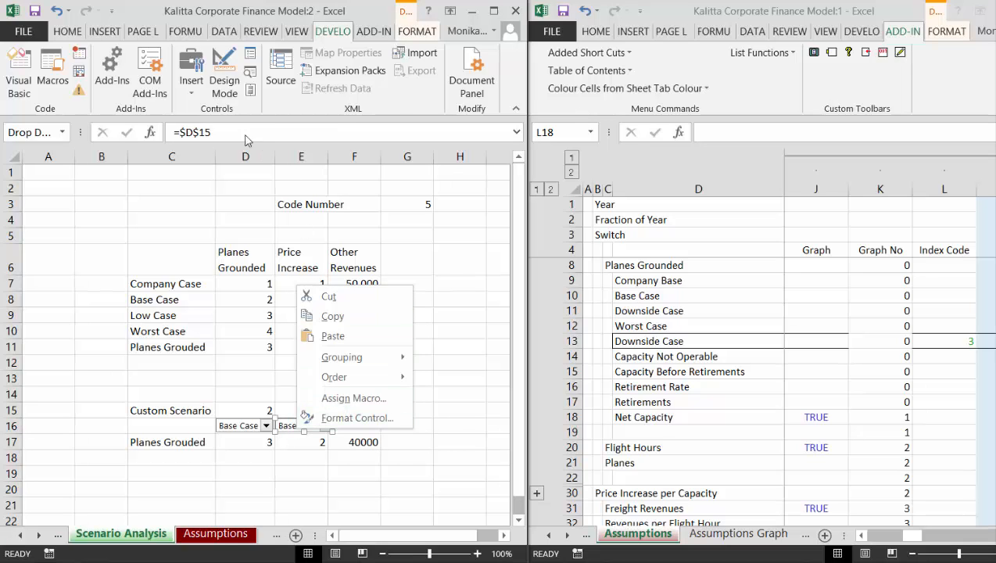
pyautogui.press('Escape')
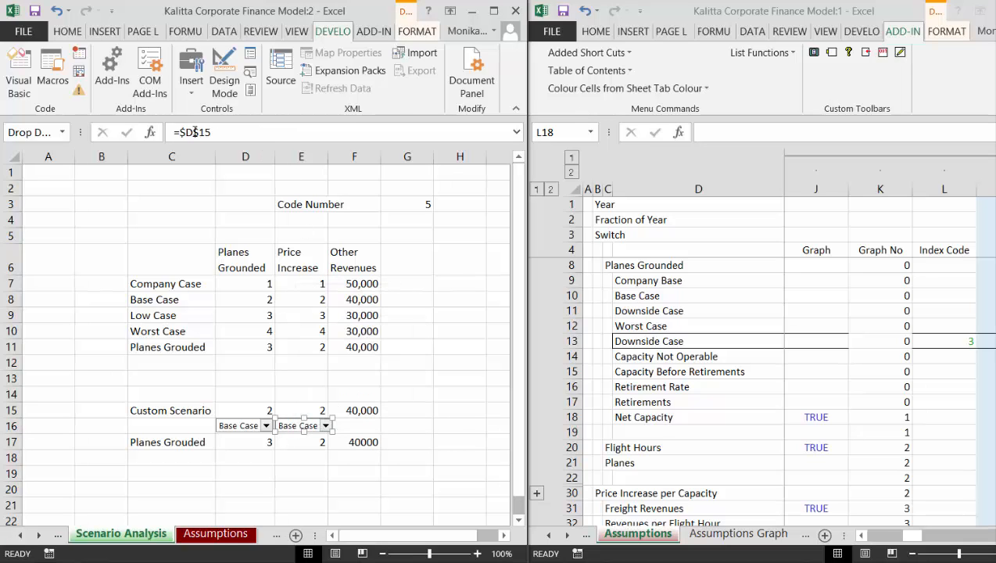
pyautogui.click(195, 133)
pyautogui.press('BackSpace')
pyautogui.write('E')
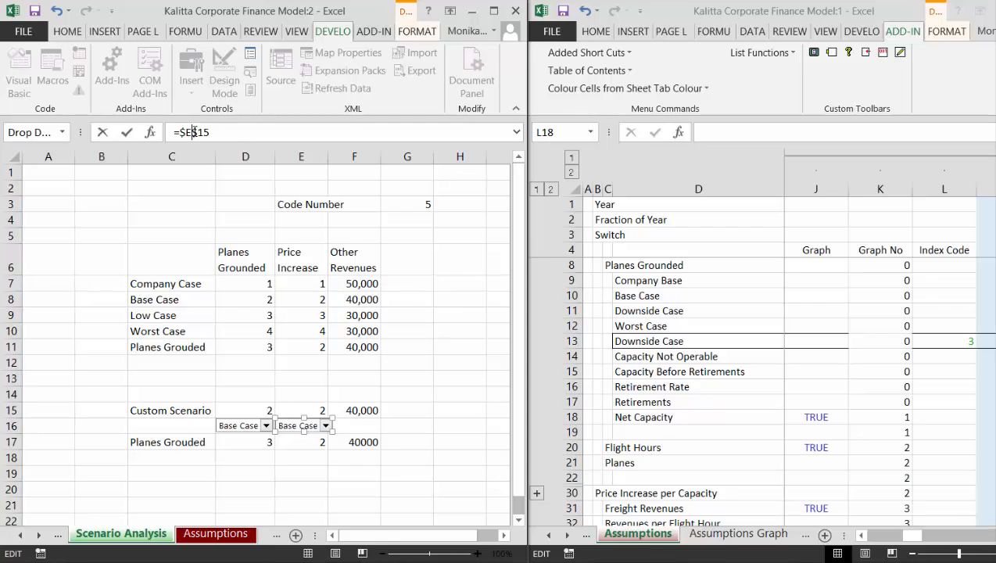
pyautogui.click(280, 376)
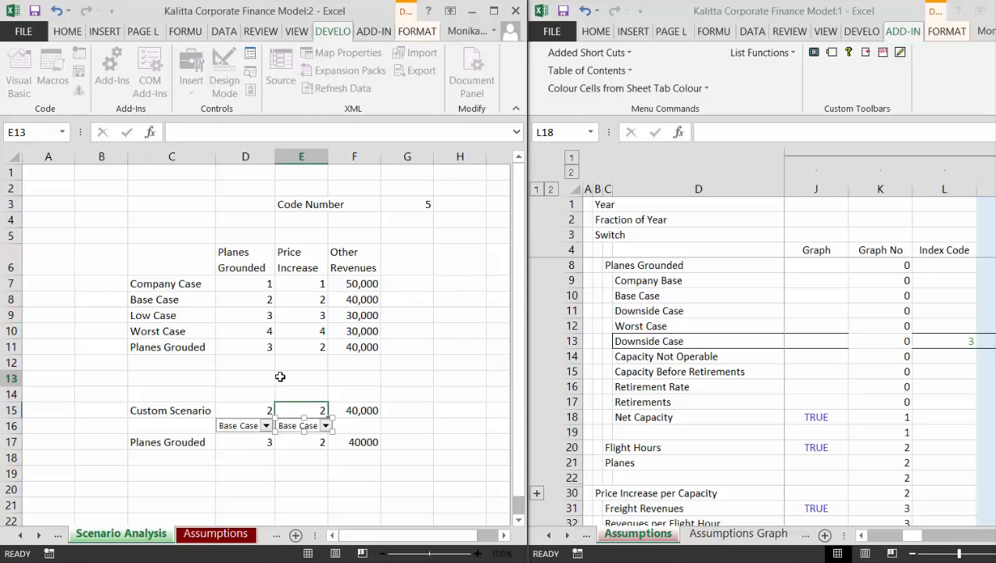
# Walk through the scenario names in column C down to Custom Scenario to count its row position.
pyautogui.click(156, 412)
pyautogui.press('Up')
pyautogui.press('Up')
pyautogui.press('Up')
pyautogui.press('Up')
pyautogui.press('Up')
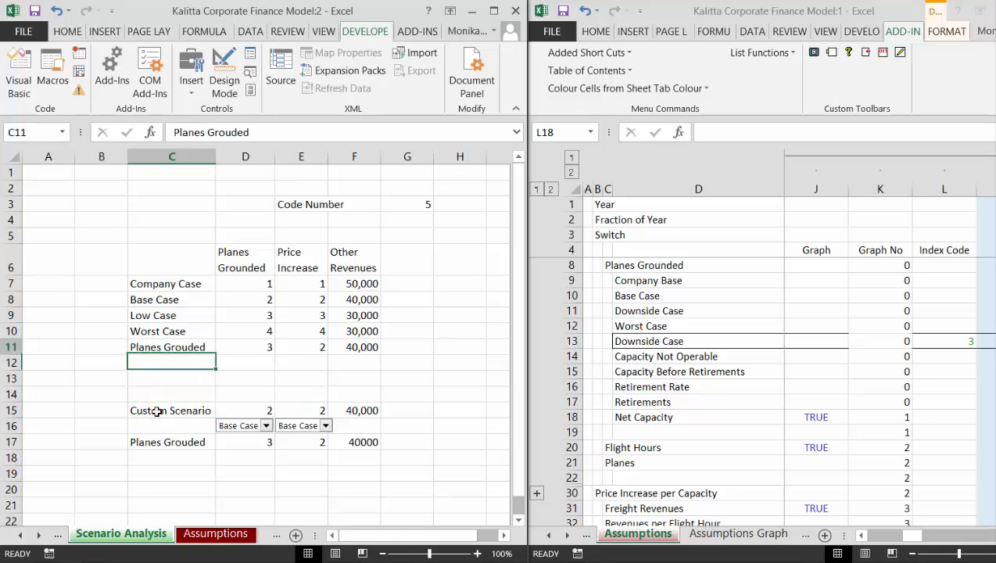
pyautogui.press('Down')
pyautogui.press('Down')
pyautogui.press('Down')
pyautogui.press('Down')
pyautogui.press('Down')
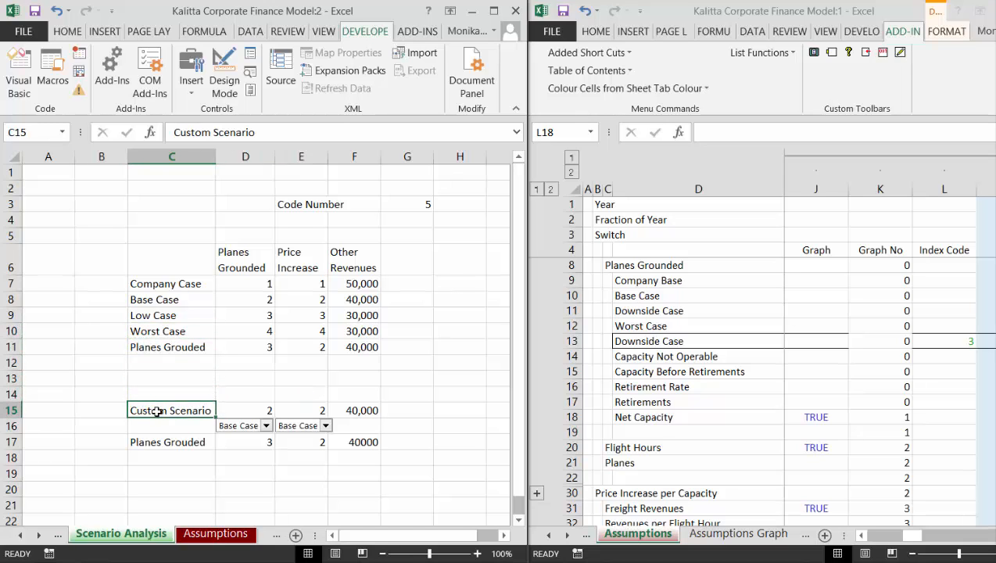
# Try 8 and 7 as the Code Number in G3 to call up the Custom Scenario.
pyautogui.click(406, 205)
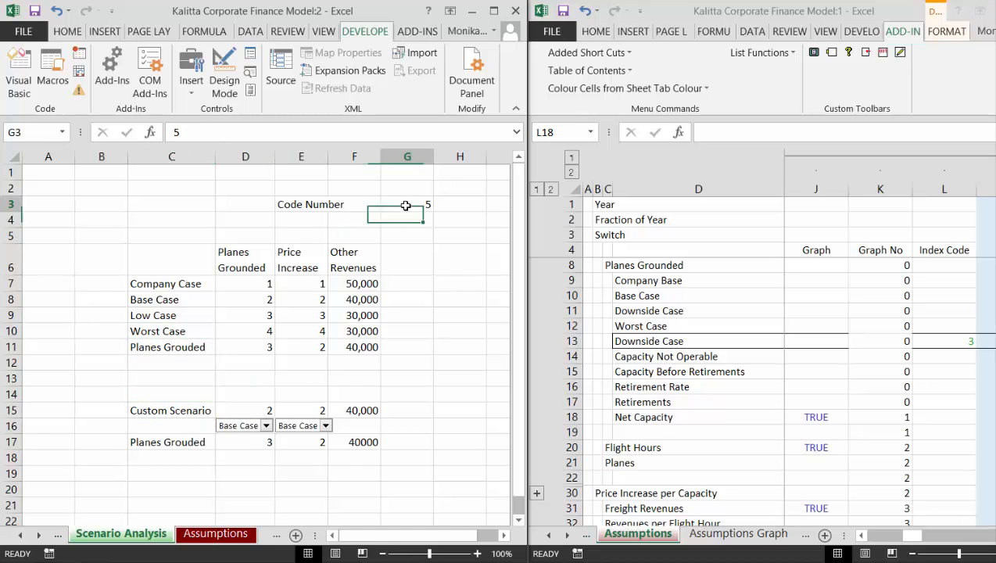
pyautogui.write('8')
pyautogui.press('Return')
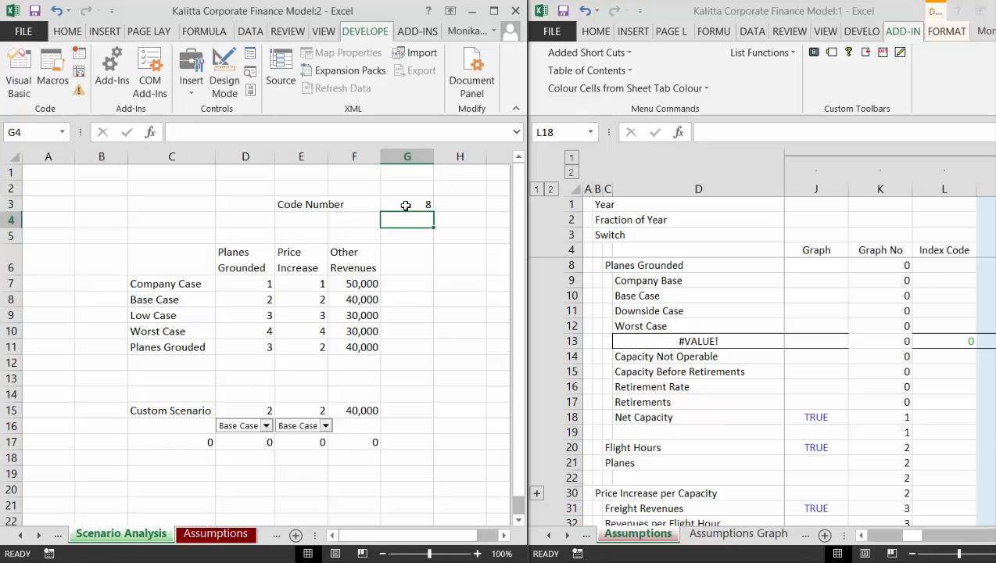
pyautogui.click(406, 205)
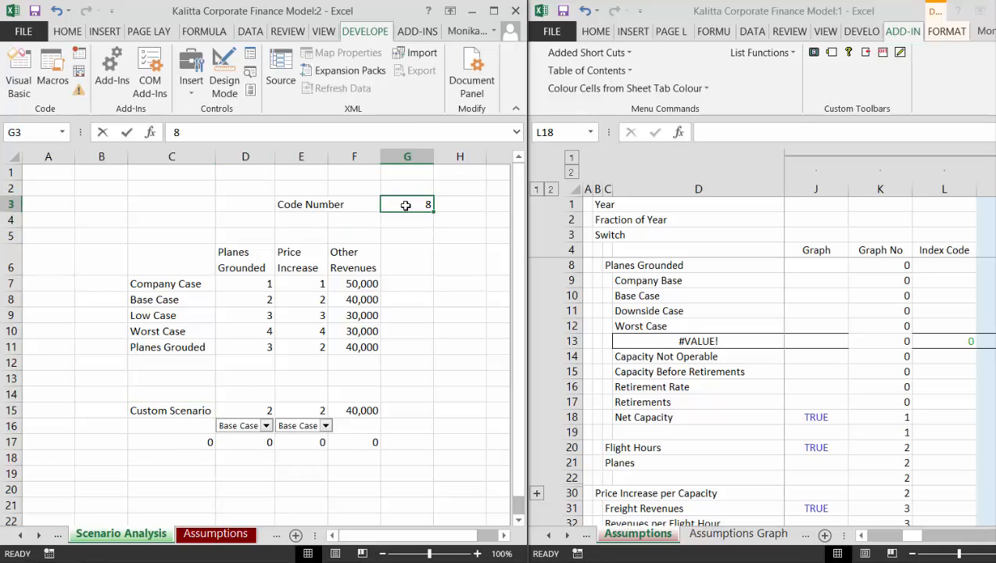
pyautogui.write('7')
pyautogui.press('Return')
# Set the Code Number in G3 to 9 to select the Custom Scenario.
pyautogui.click(406, 205)
pyautogui.write('9')
pyautogui.press('Return')
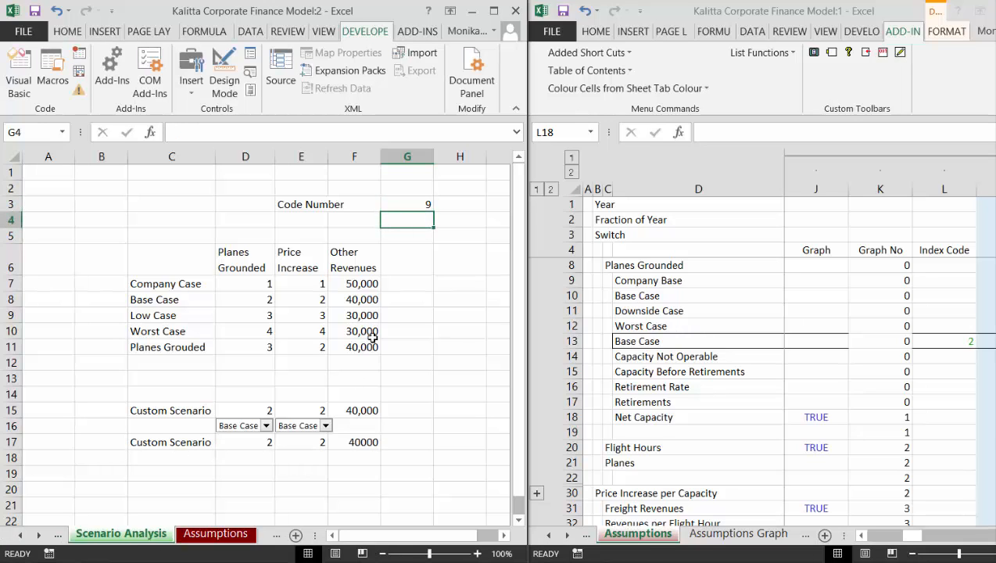
# Test the Planes Grounded combo box by switching it to Company Base and back to Base Case.
pyautogui.click(267, 427)
pyautogui.press('Up')
pyautogui.press('Return')
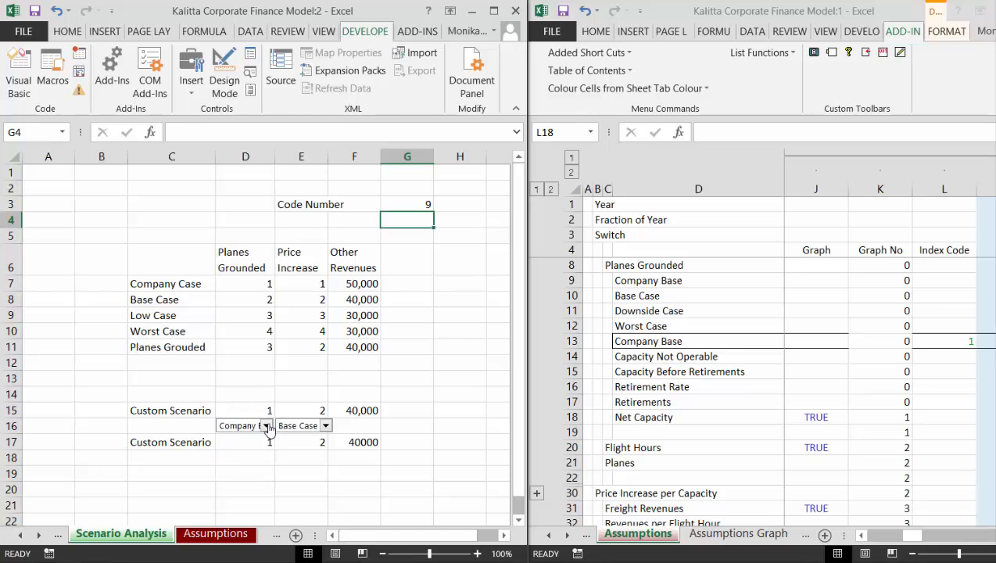
pyautogui.click(267, 426)
pyautogui.press('Down')
pyautogui.press('Return')
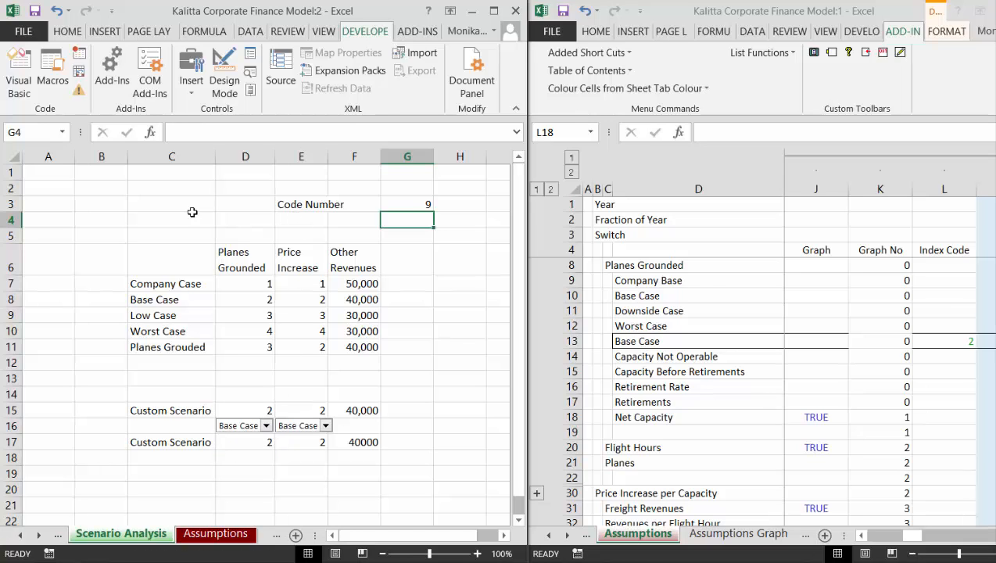
# Insert a new combo box form control over cell C3, slightly wider than column C.
pyautogui.click(158, 198)
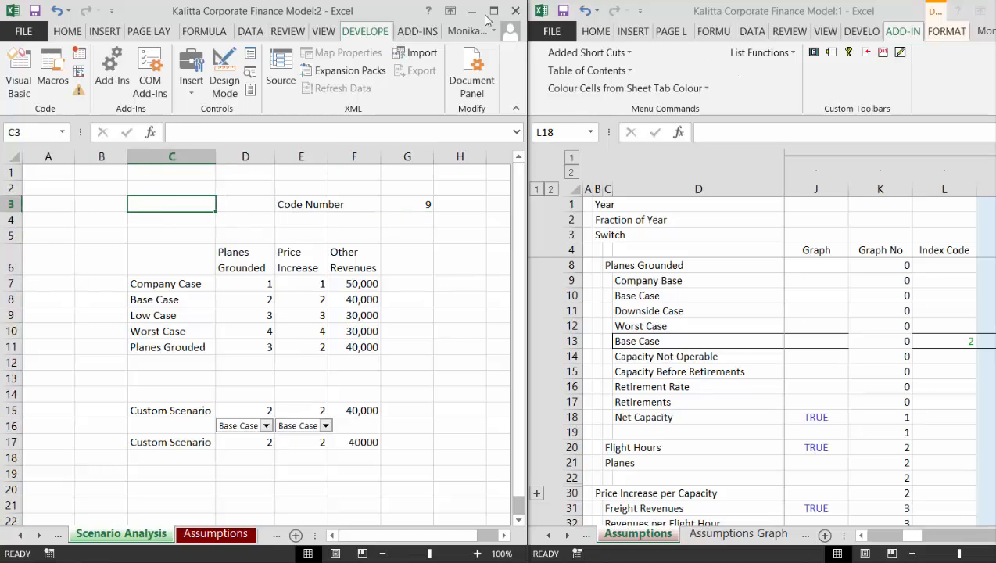
pyautogui.click(195, 76)
pyautogui.click(199, 128)
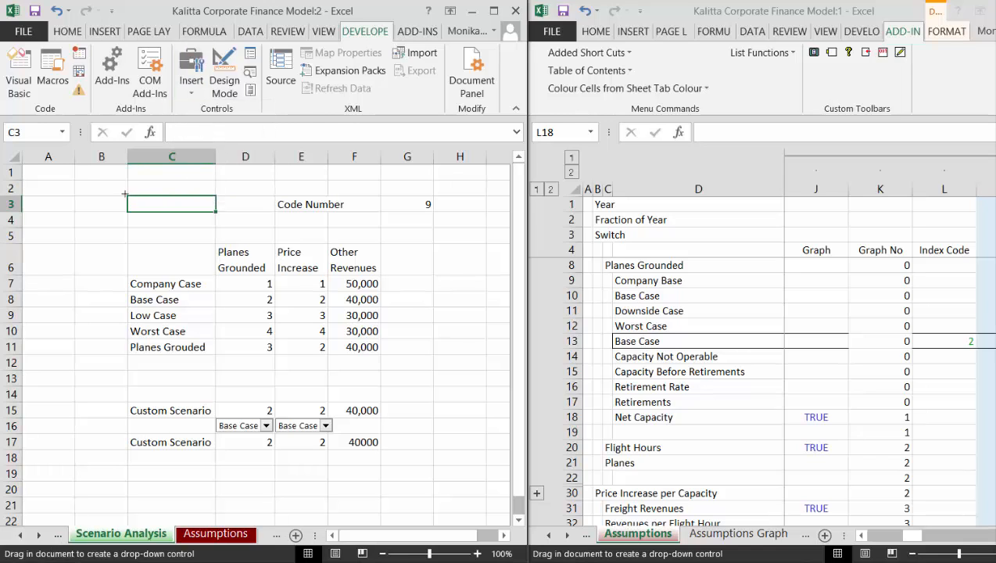
pyautogui.moveTo(128, 196); pyautogui.dragTo(230, 208)
pyautogui.rightClick(179, 209)
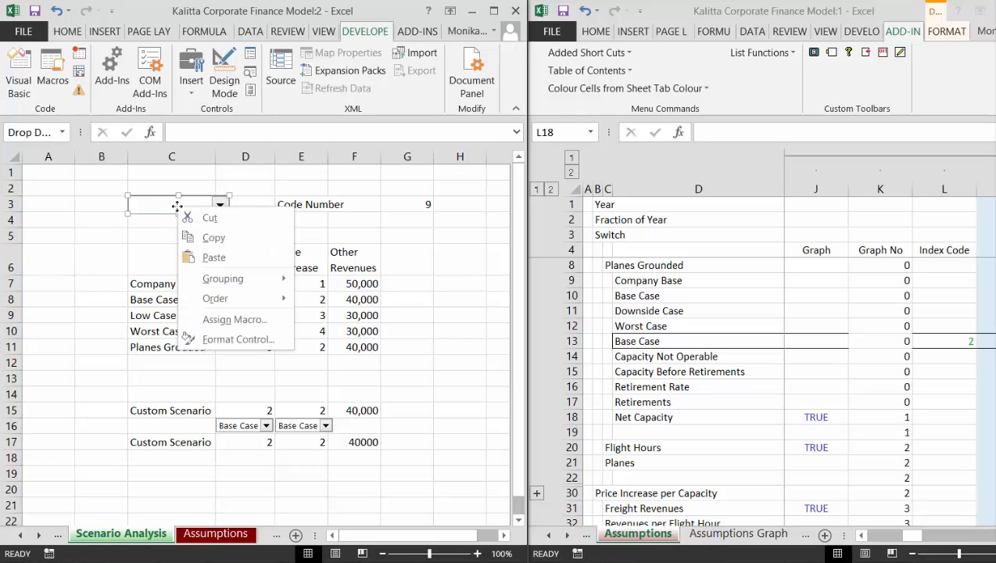
pyautogui.press('Escape')
# Open the format settings of the new combo box over C3 and set its input range to C7:C15.
pyautogui.rightClick(172, 212)
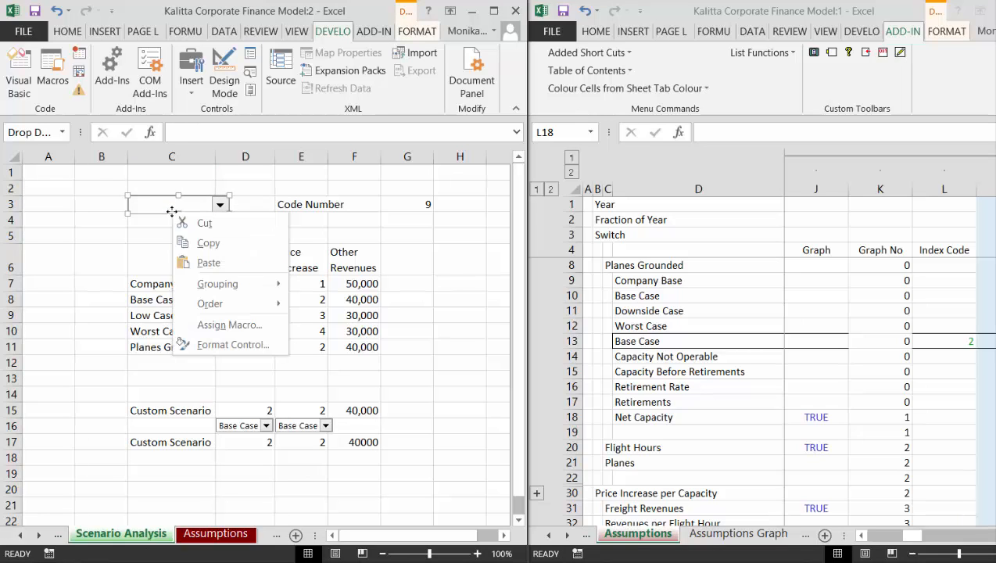
pyautogui.click(205, 345)
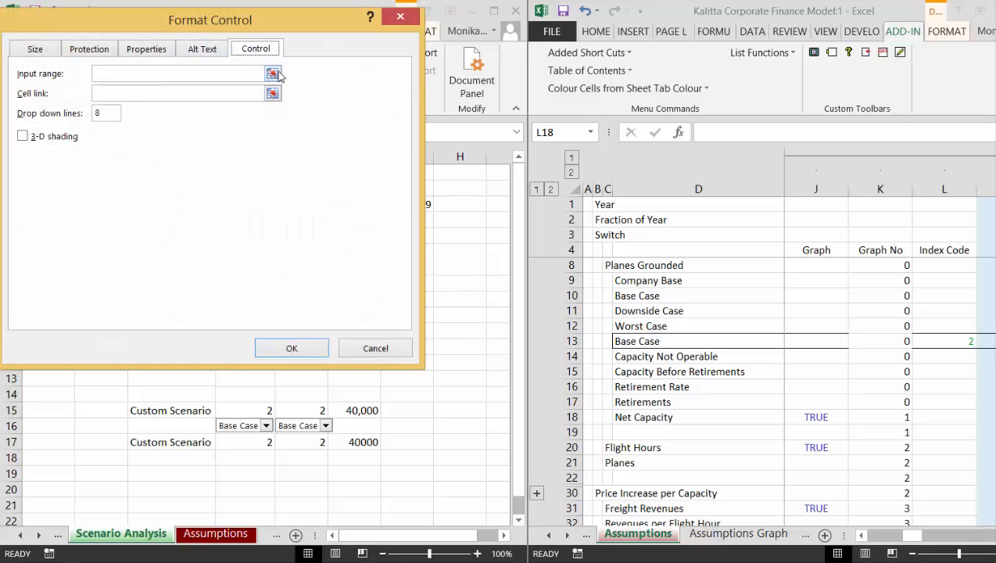
pyautogui.click(274, 75)
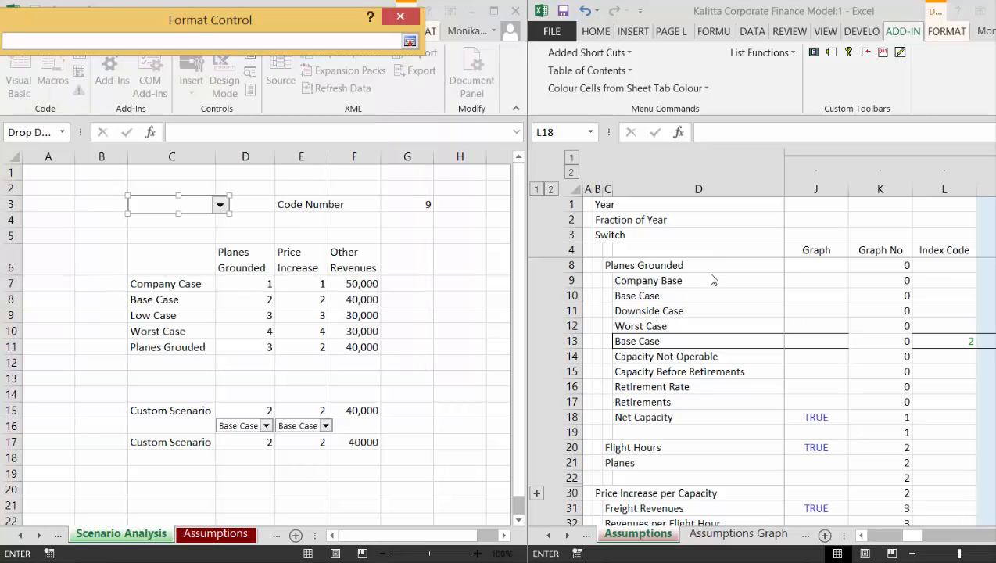
pyautogui.click(712, 280)
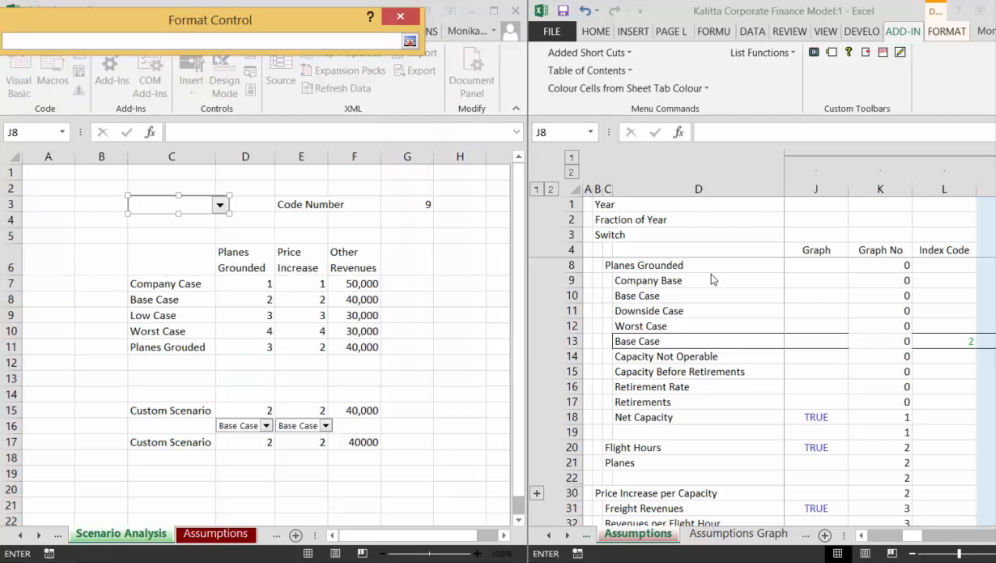
pyautogui.click(712, 280)
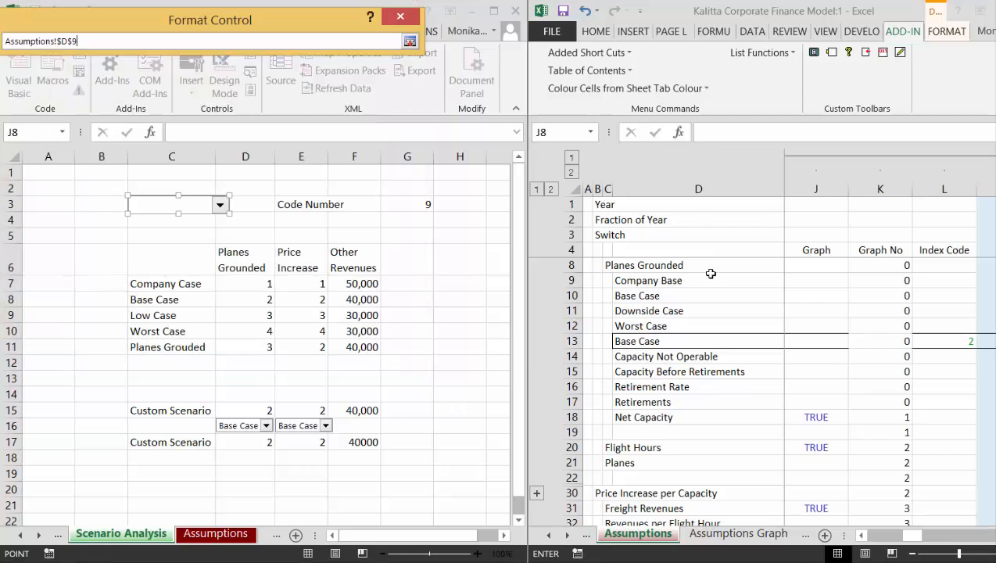
pyautogui.click(254, 294)
pyautogui.click(254, 285)
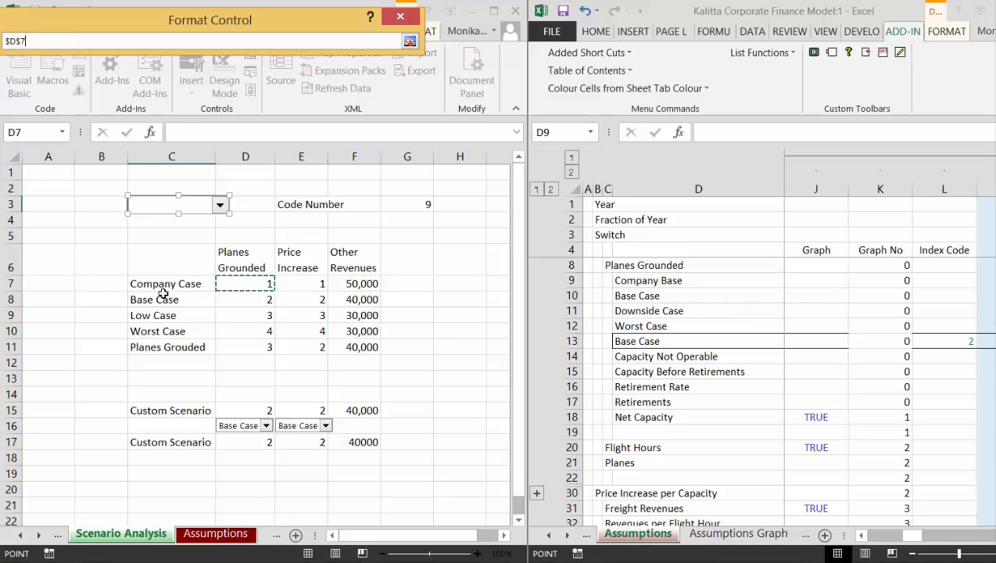
pyautogui.moveTo(164, 284); pyautogui.dragTo(181, 411)
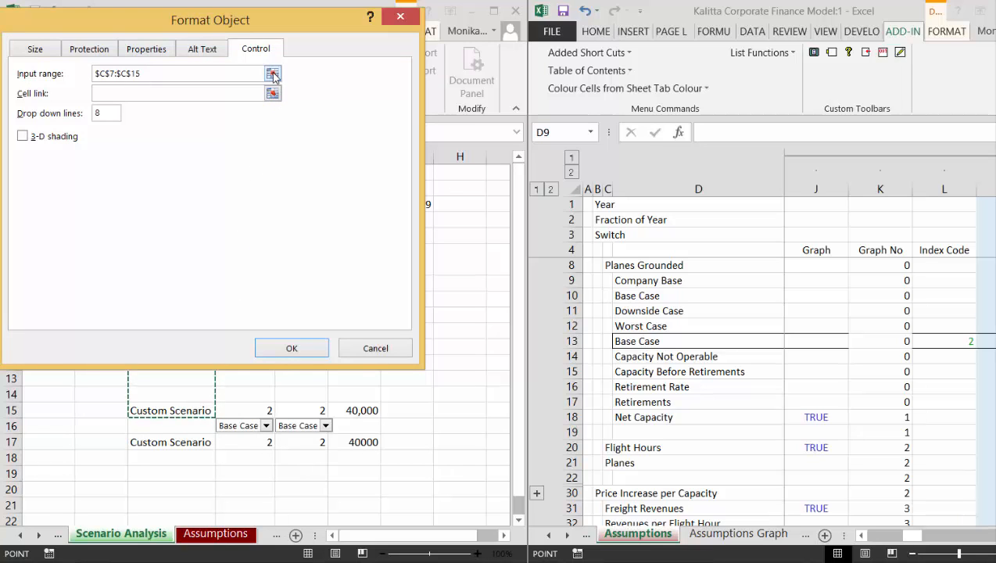
pyautogui.click(272, 74)
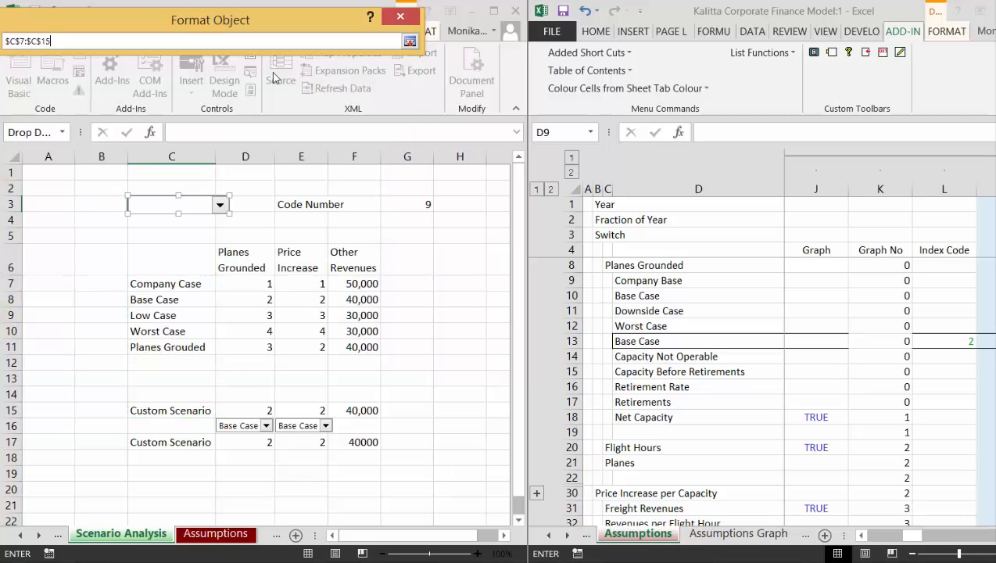
pyautogui.click(724, 237)
pyautogui.click(721, 300)
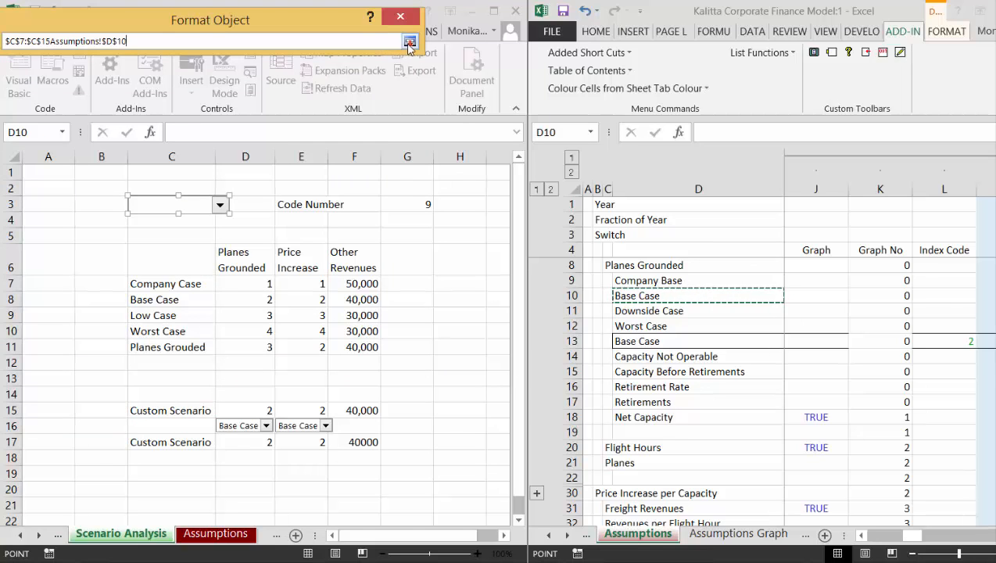
pyautogui.press('BackSpace')
pyautogui.press('BackSpace')
pyautogui.press('BackSpace')
pyautogui.press('BackSpace')
pyautogui.press('BackSpace')
pyautogui.press('BackSpace')
pyautogui.press('BackSpace')
pyautogui.press('BackSpace')
pyautogui.press('BackSpace')
pyautogui.press('BackSpace')
pyautogui.press('BackSpace')
pyautogui.press('BackSpace')
pyautogui.press('BackSpace')
pyautogui.press('BackSpace')
pyautogui.press('BackSpace')
pyautogui.press('BackSpace')
pyautogui.press('BackSpace')
pyautogui.press('BackSpace')
pyautogui.press('BackSpace')
pyautogui.press('BackSpace')
pyautogui.press('BackSpace')
pyautogui.press('BackSpace')
pyautogui.press('BackSpace')
pyautogui.press('BackSpace')
pyautogui.press('BackSpace')
pyautogui.press('BackSpace')
pyautogui.press('BackSpace')
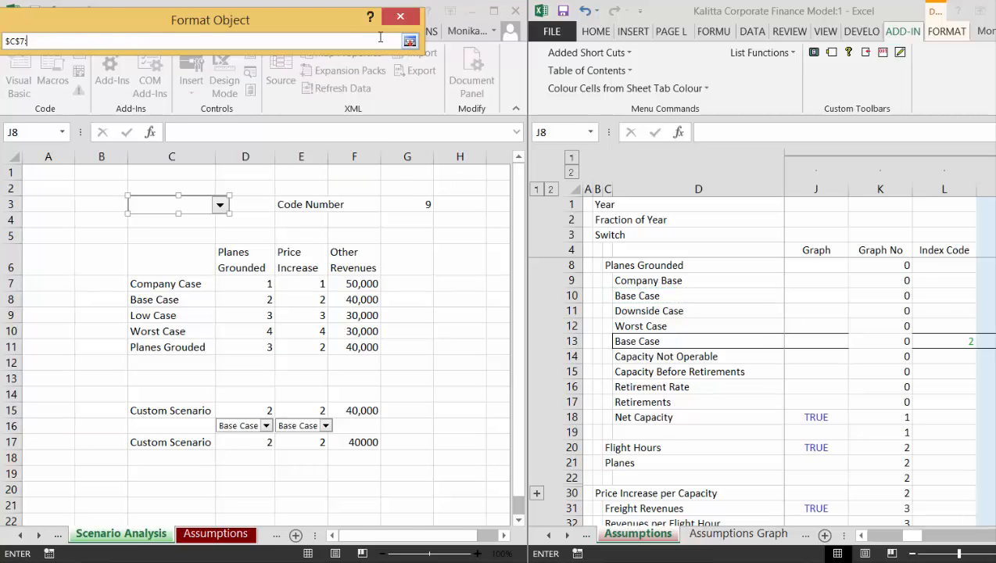
# Set the combo box's input range to the scenario names in C7:C11.
pyautogui.click(685, 310)
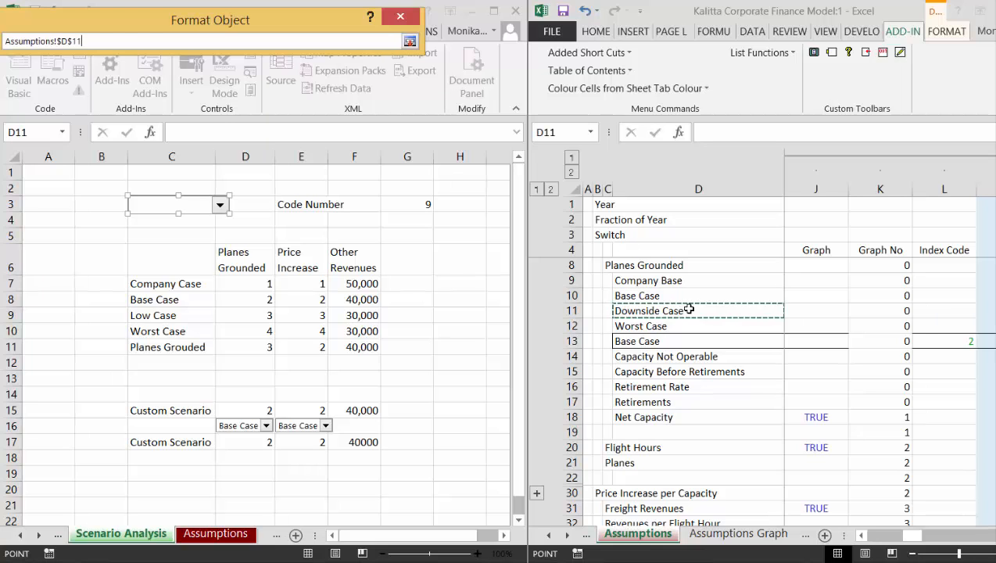
pyautogui.click(164, 283)
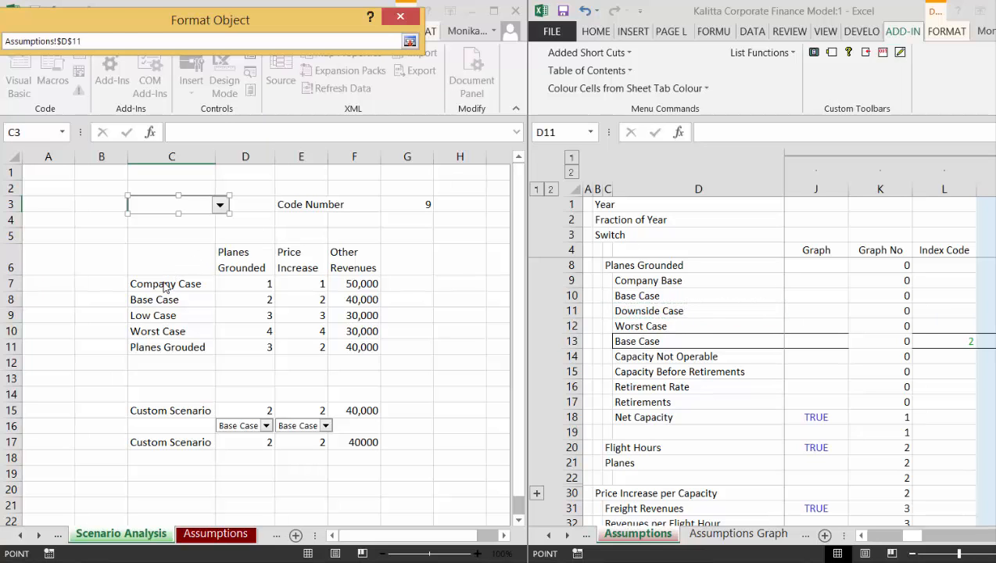
pyautogui.moveTo(157, 284); pyautogui.dragTo(158, 352)
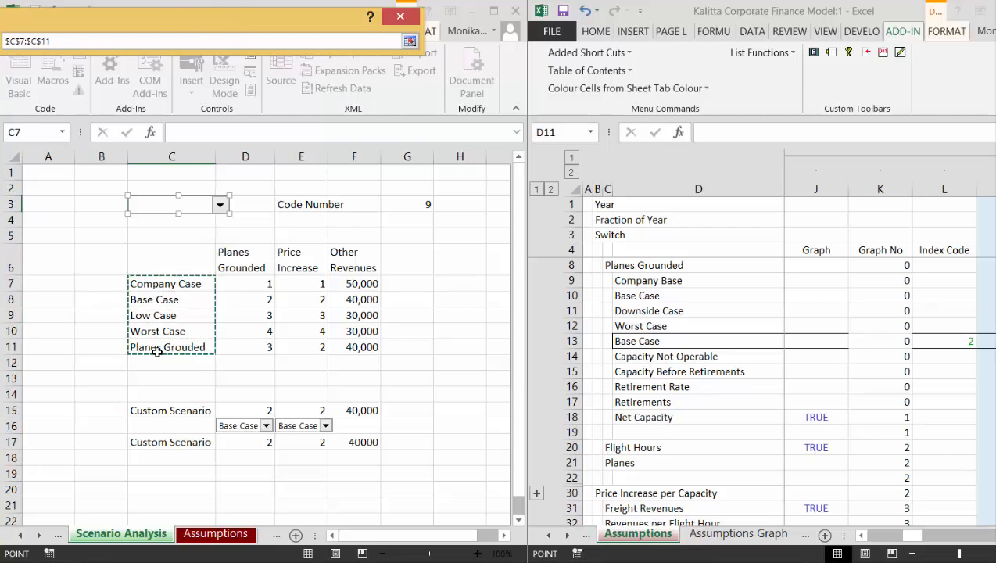
pyautogui.press('Return')
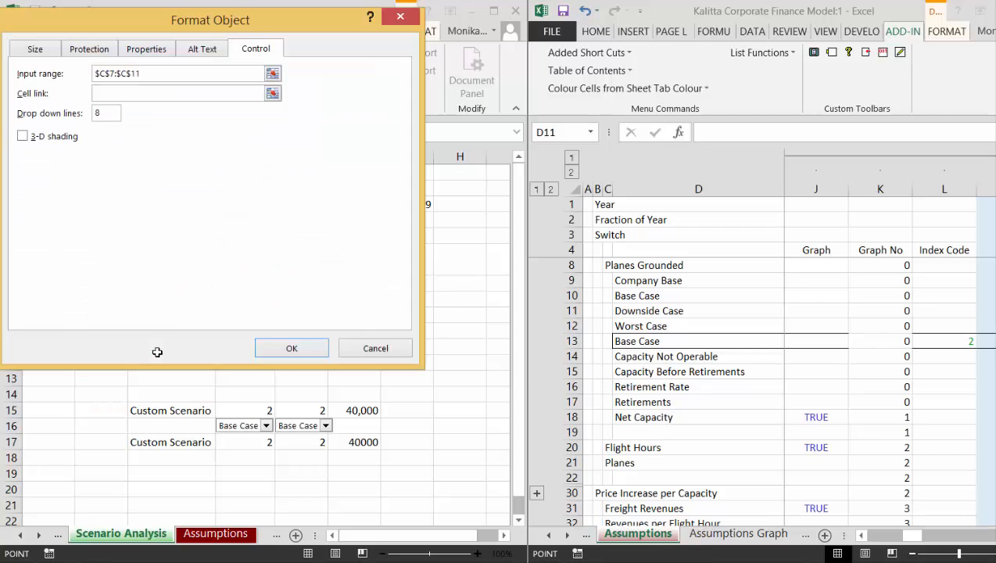
# Link the combo box to the Code Number cell G3 on the Scenario Analysis sheet.
pyautogui.click(268, 97)
pyautogui.click(219, 401)
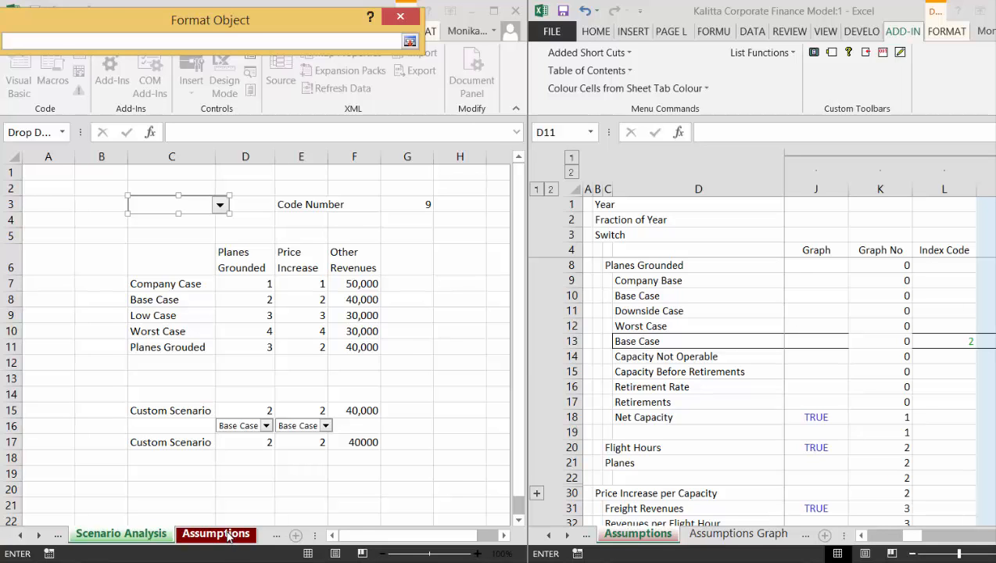
pyautogui.click(223, 535)
pyautogui.click(121, 534)
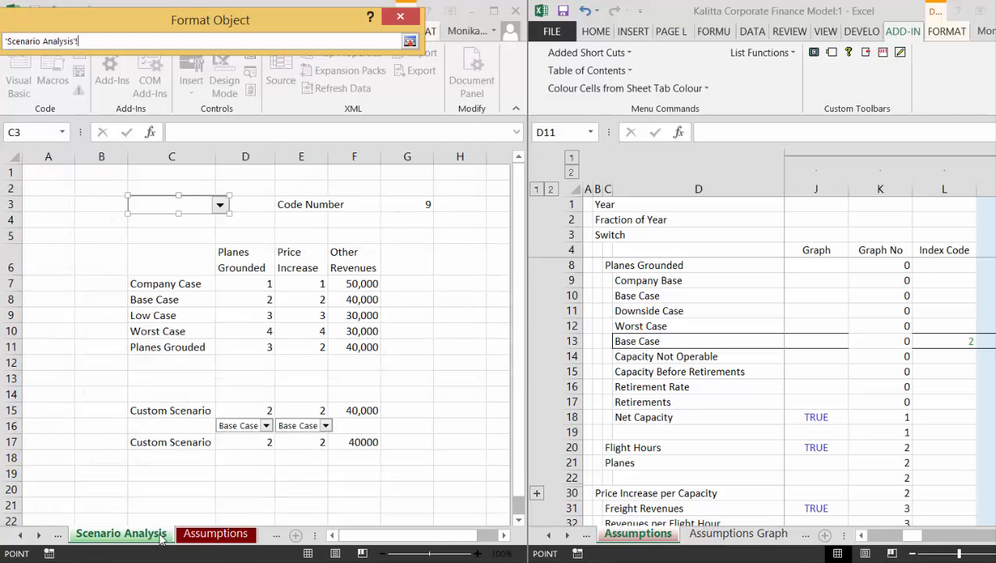
pyautogui.click(420, 205)
pyautogui.press('Return')
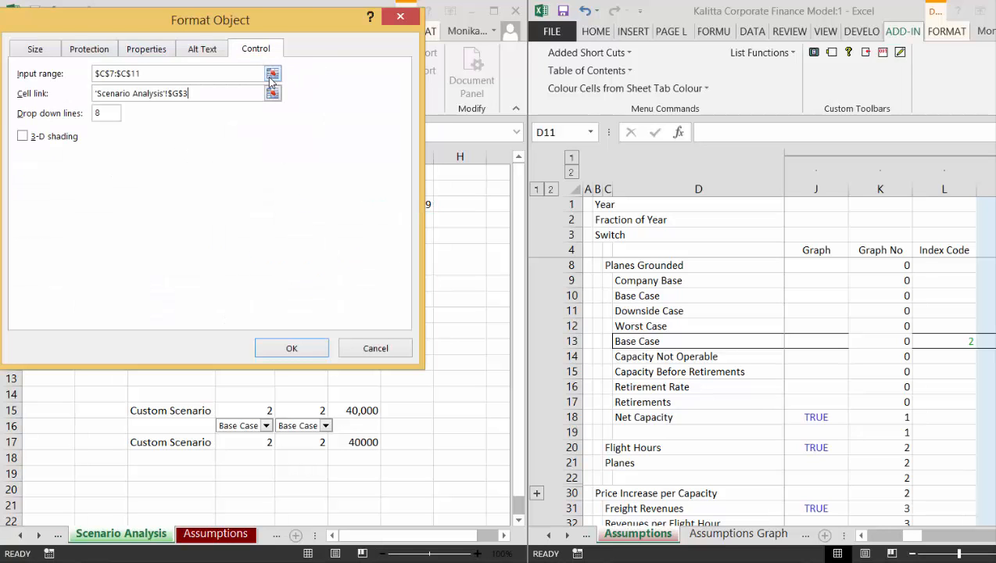
# Set the combo box's input range to C7:C15 on the Scenario Analysis sheet and apply the control settings.
pyautogui.click(272, 75)
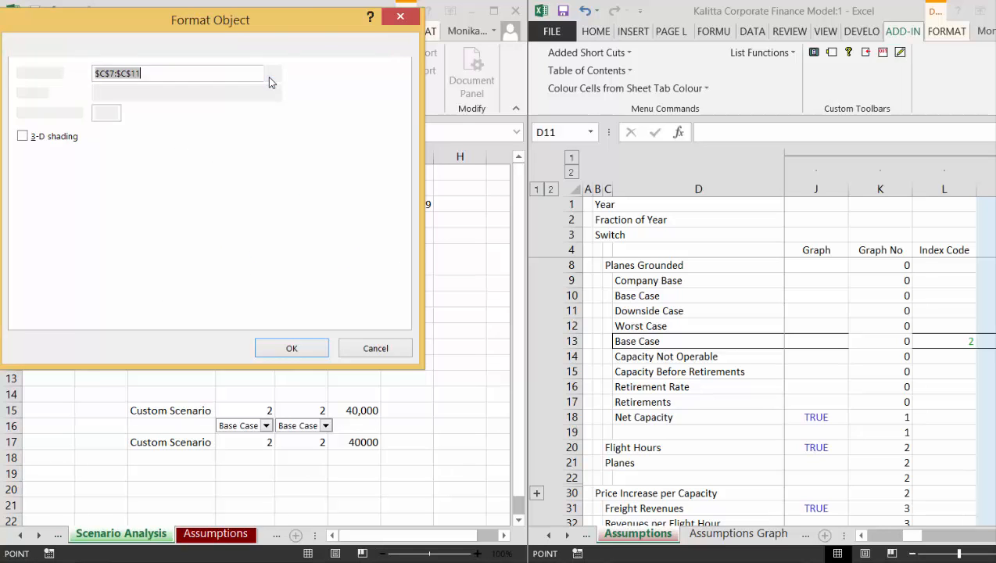
pyautogui.click(222, 537)
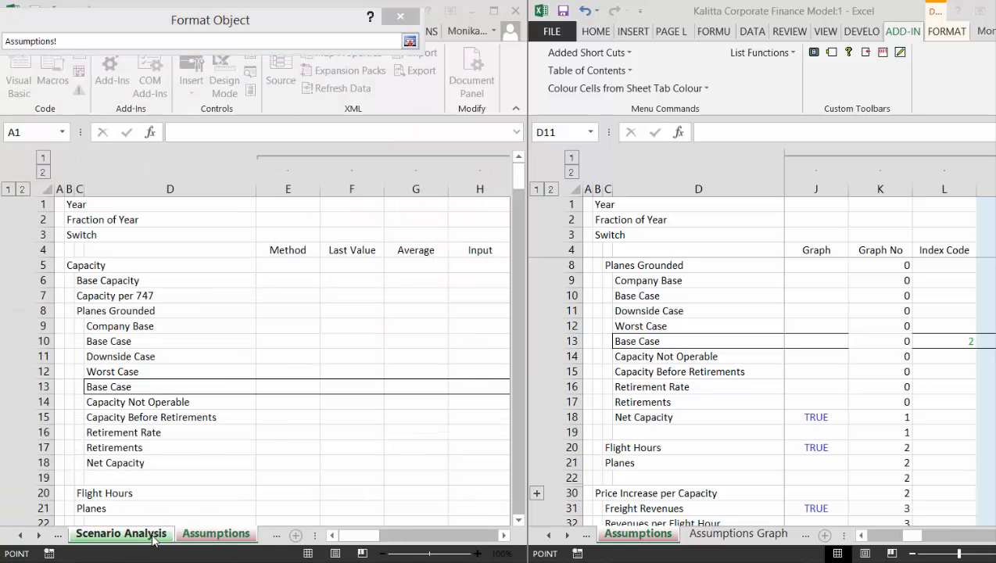
pyautogui.click(153, 537)
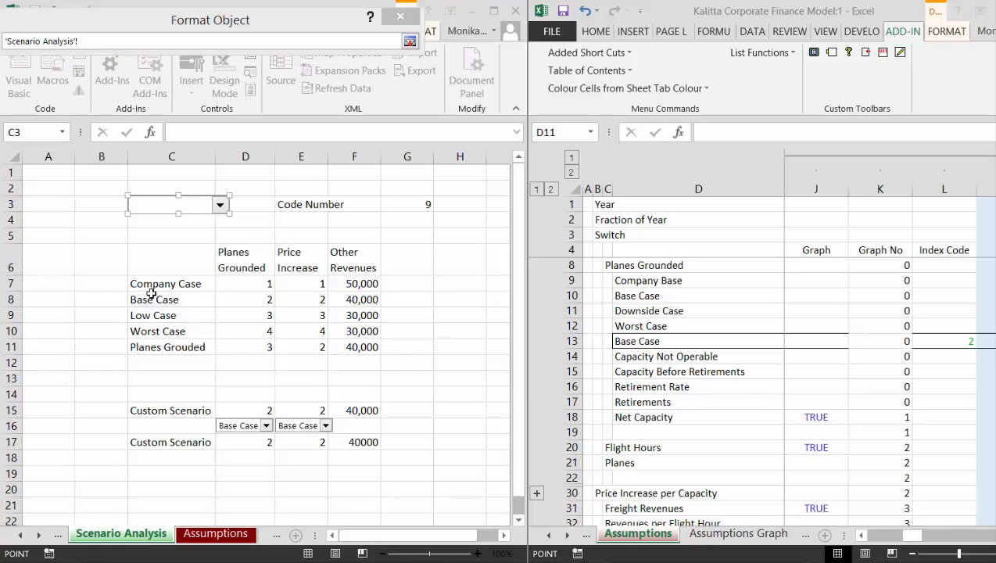
pyautogui.moveTo(150, 288); pyautogui.dragTo(165, 410)
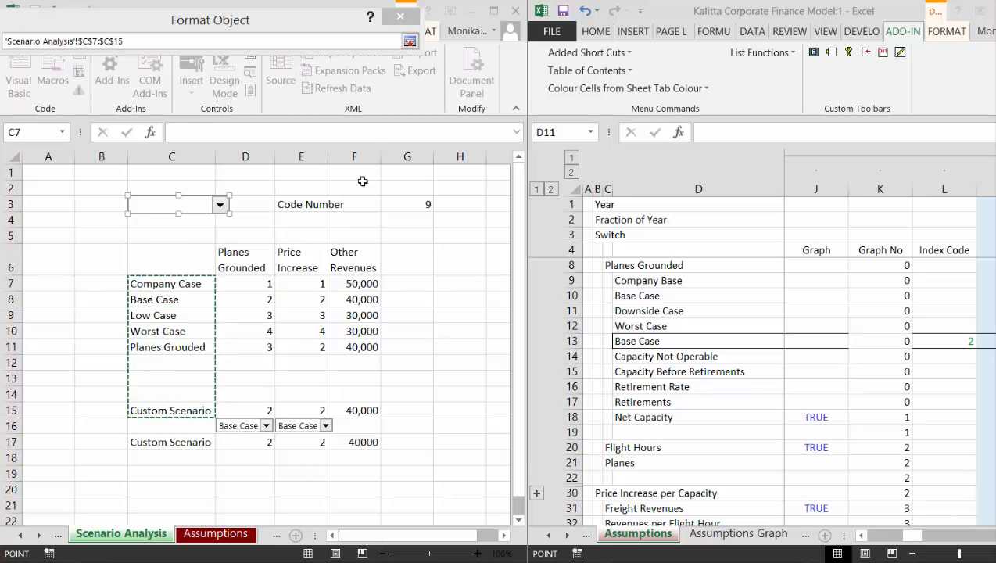
pyautogui.click(410, 43)
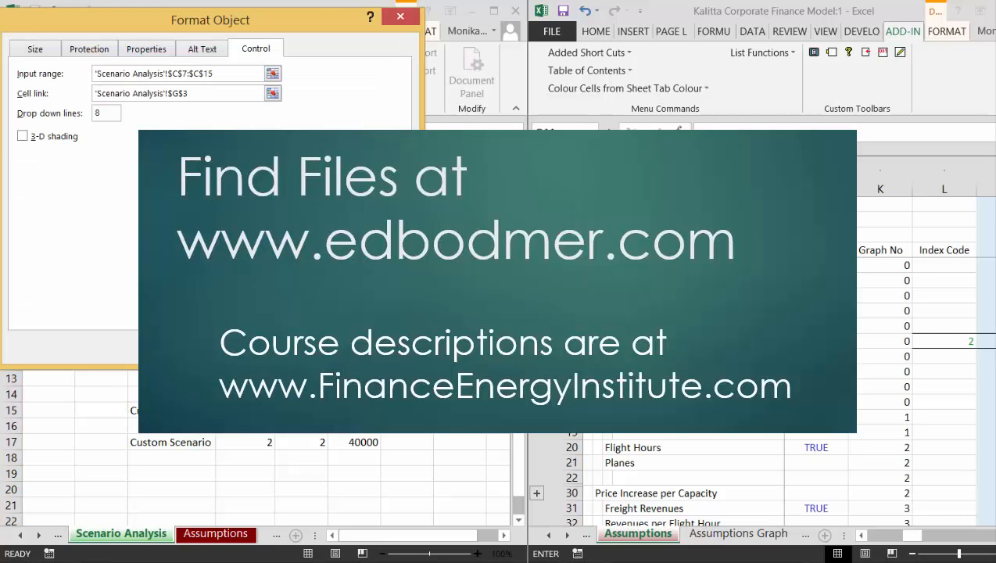
pyautogui.click(312, 346)
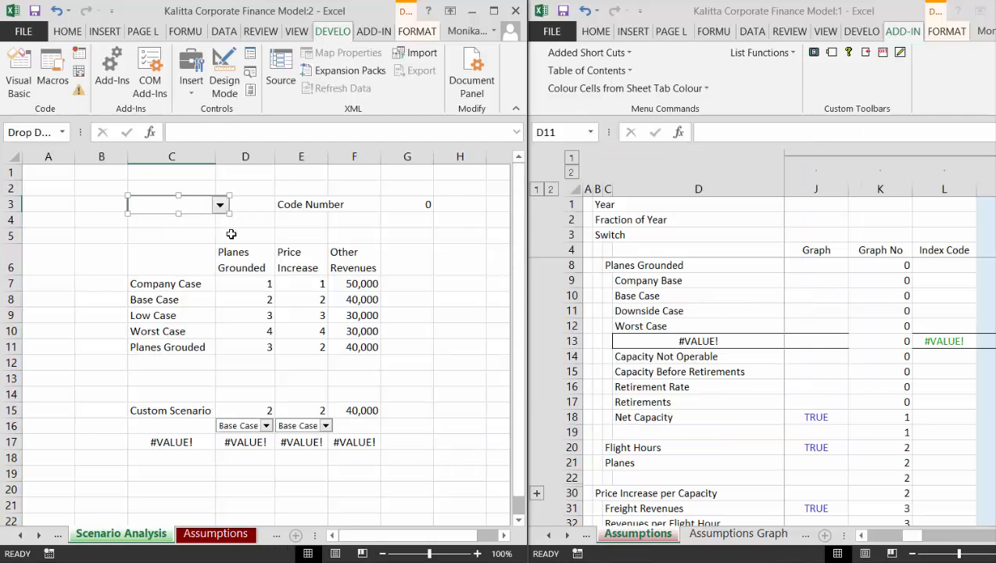
# Choose Worst Case in the new scenario combo box over C3.
pyautogui.click(251, 249)
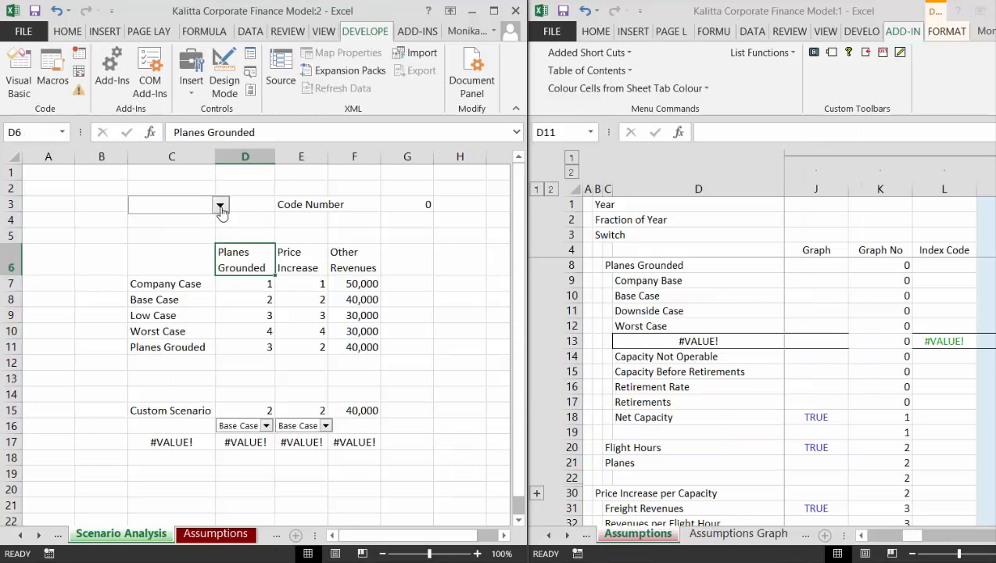
pyautogui.click(221, 207)
pyautogui.click(184, 254)
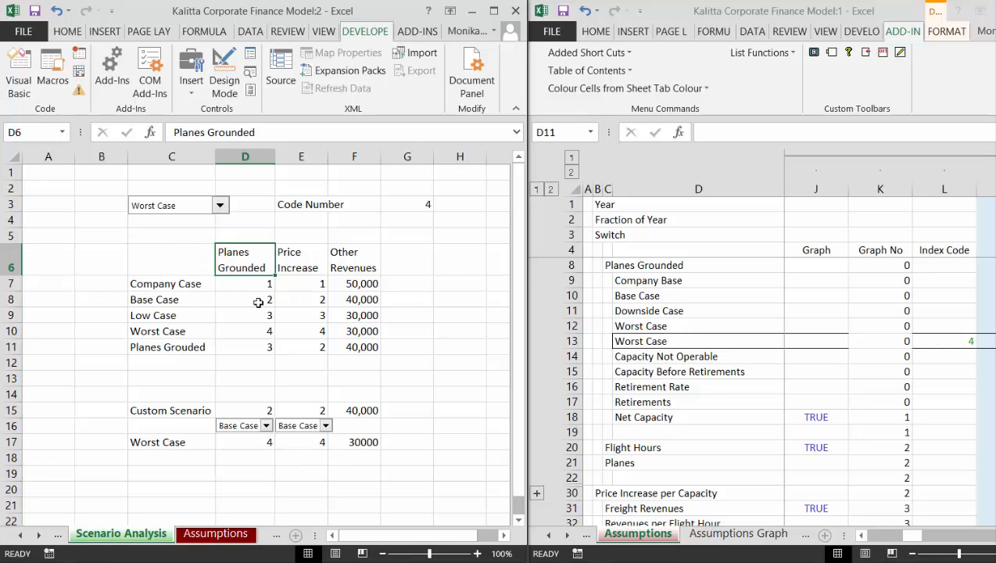
pyautogui.click(440, 302)
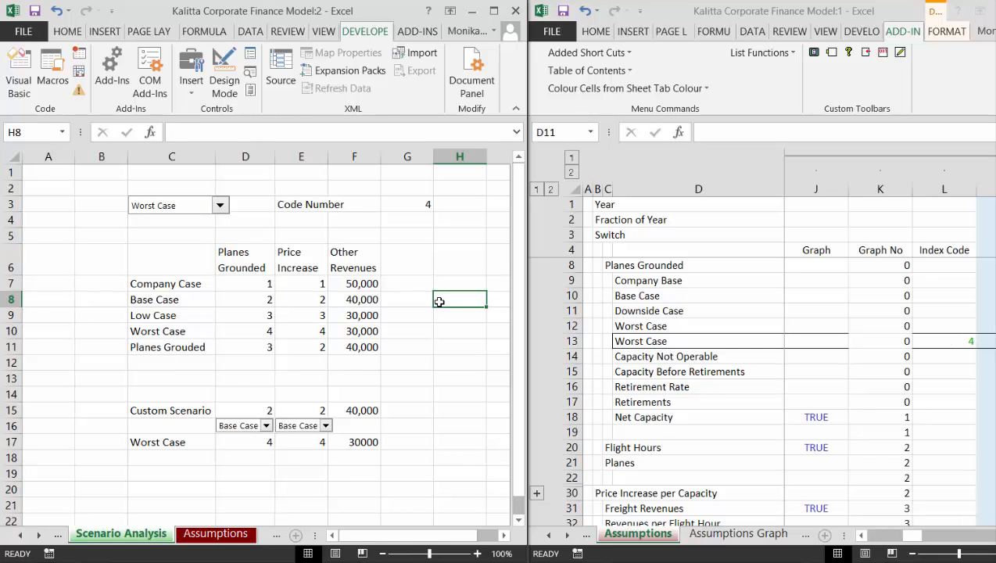
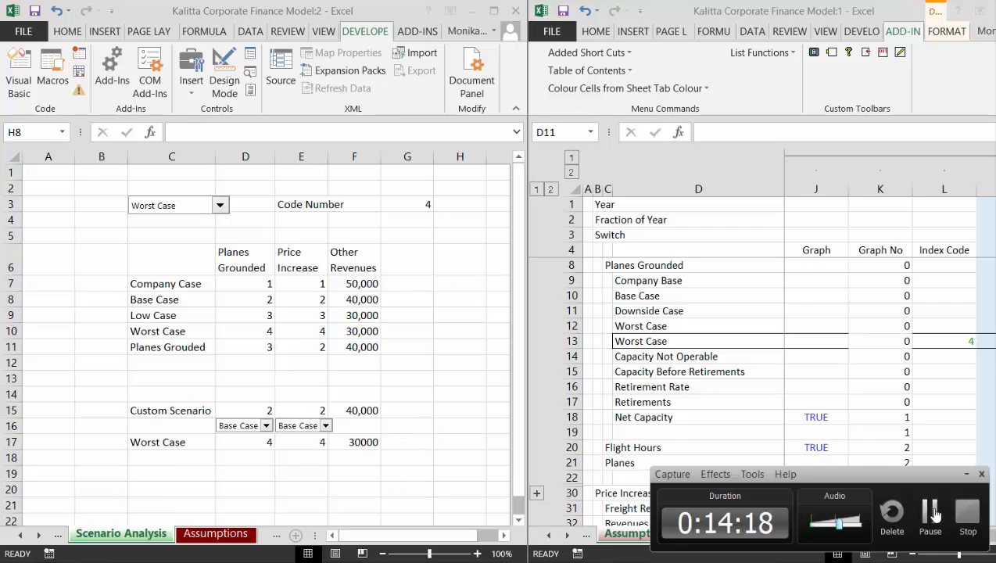
pyautogui.click(931, 512)
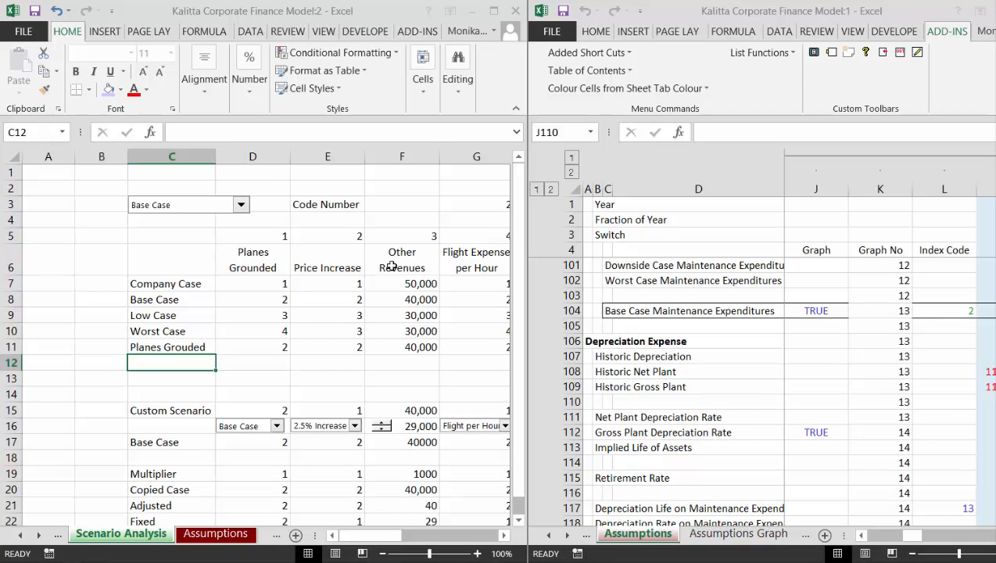
# Examine the Custom Scenario row and its controls from Planes Grounded across to Interest Rate.
pyautogui.click(319, 374)
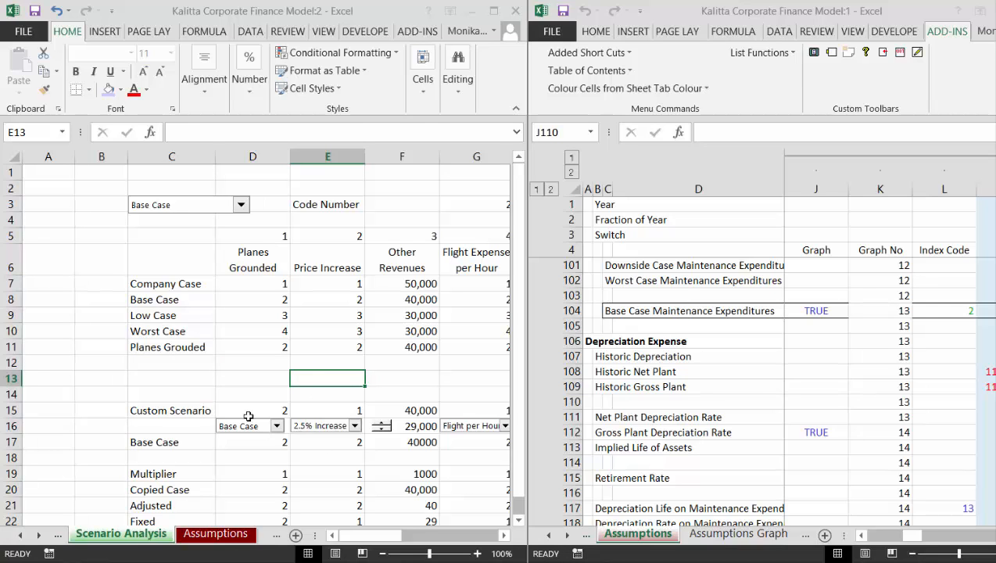
pyautogui.press('Down')
pyautogui.press('Down')
pyautogui.press('Left')
pyautogui.press('Left')
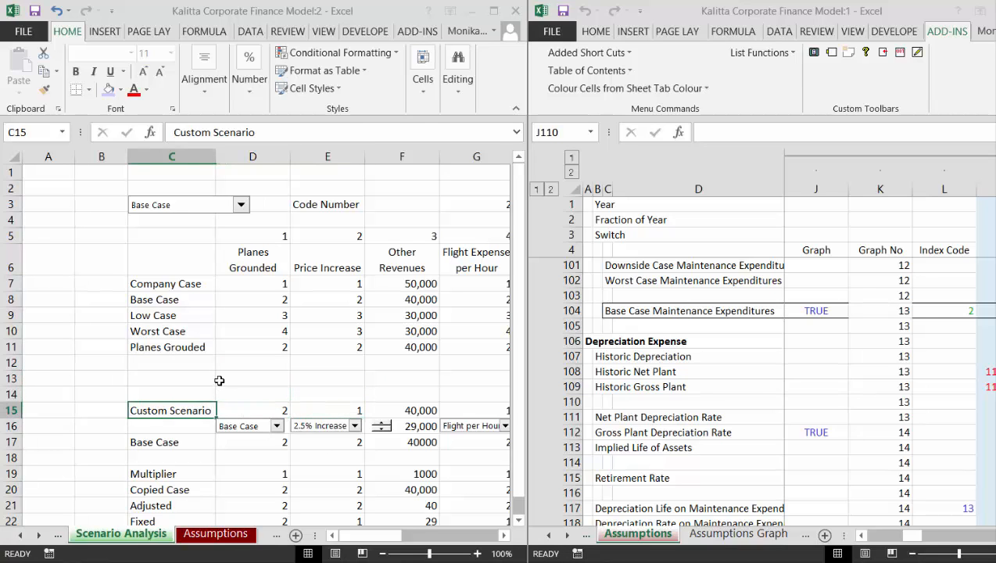
pyautogui.press('Right')
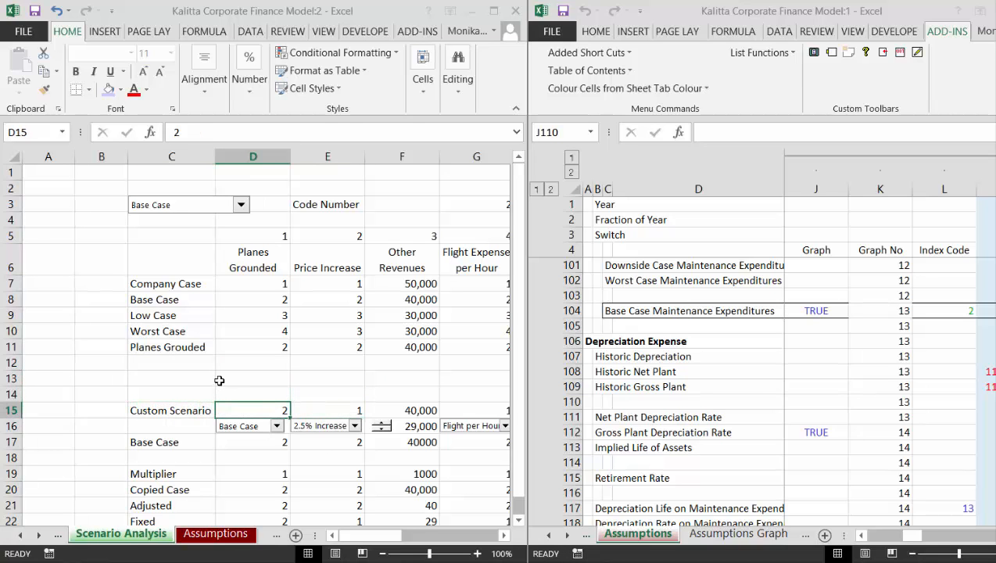
pyautogui.press('Right')
pyautogui.press('Right')
pyautogui.press('Right')
pyautogui.press('Right')
pyautogui.press('Right')
pyautogui.press('Right')
pyautogui.press('Right')
pyautogui.press('Right')
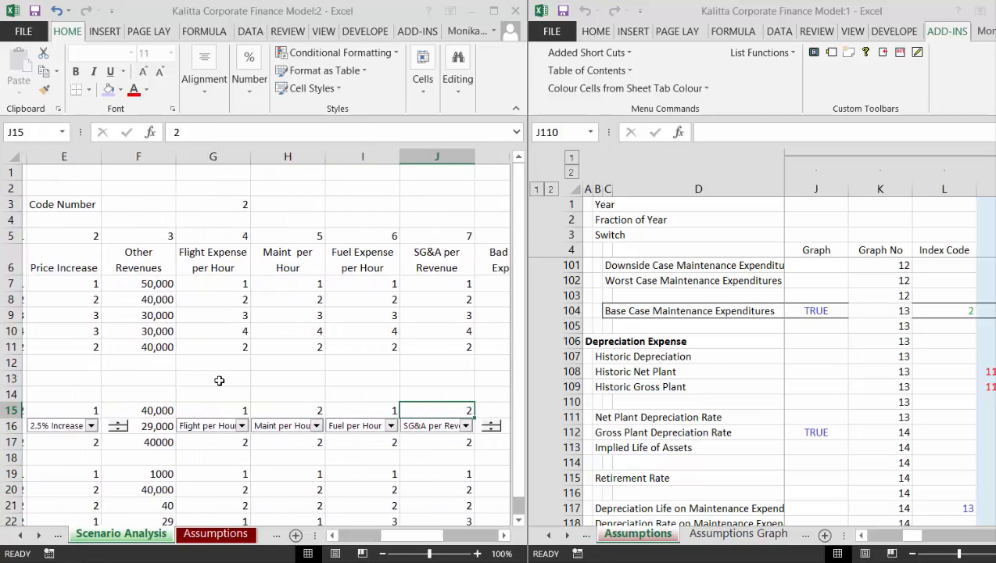
pyautogui.press('Right')
pyautogui.press('Right')
pyautogui.press('Right')
pyautogui.press('Right')
pyautogui.press('Left')
pyautogui.press('Left')
pyautogui.press('Left')
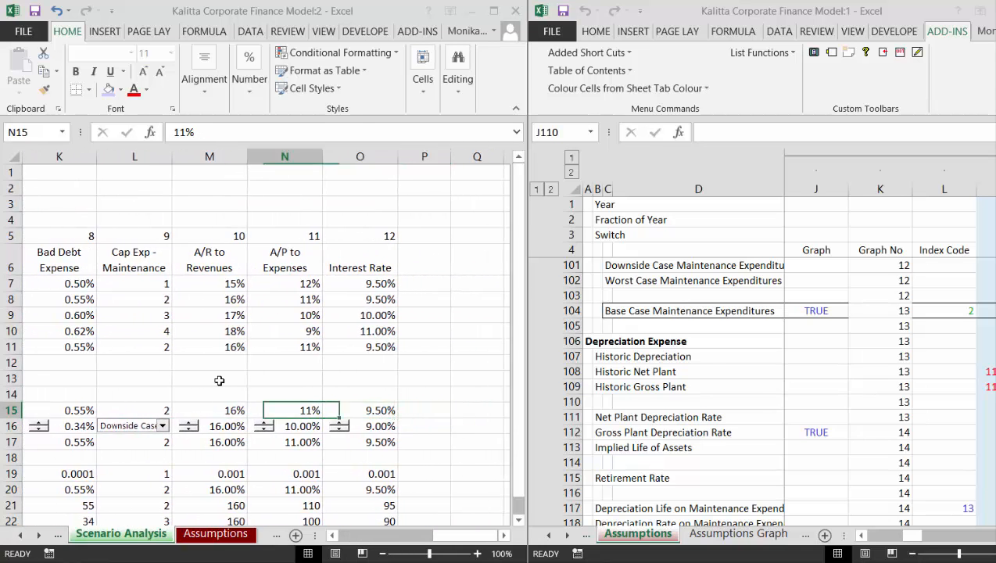
pyautogui.press('Home')
pyautogui.press('Right')
pyautogui.press('Right')
pyautogui.press('Right')
pyautogui.press('Right')
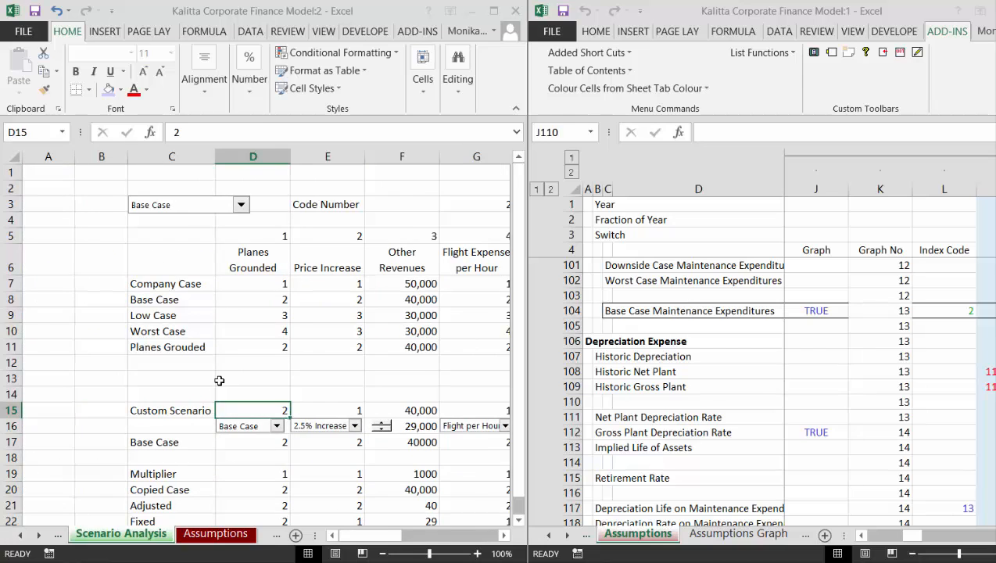
# Switch the active scenario from the scenario selector to Custom Scenario.
pyautogui.press('Right')
pyautogui.press('Right')
pyautogui.press('Left')
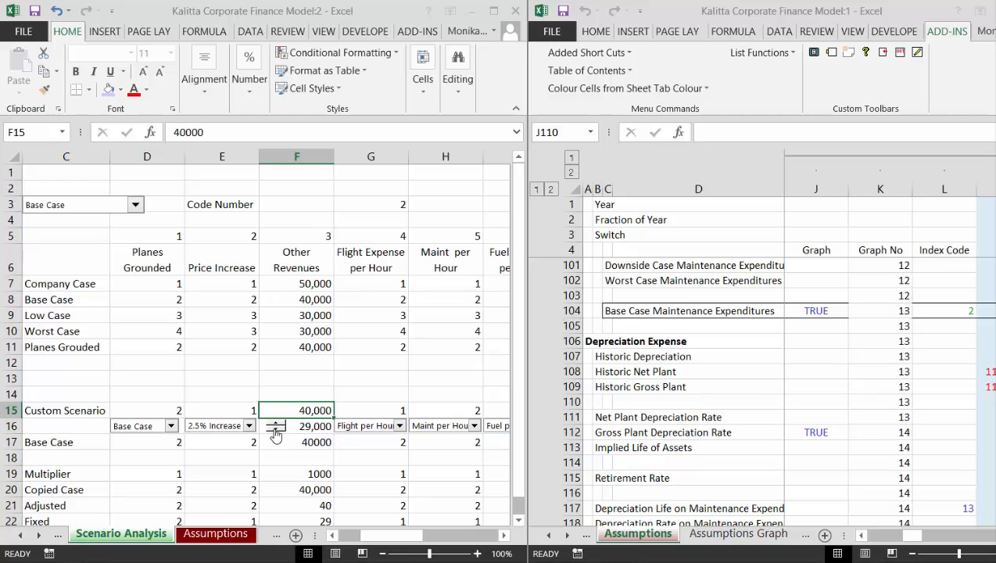
pyautogui.click(140, 211)
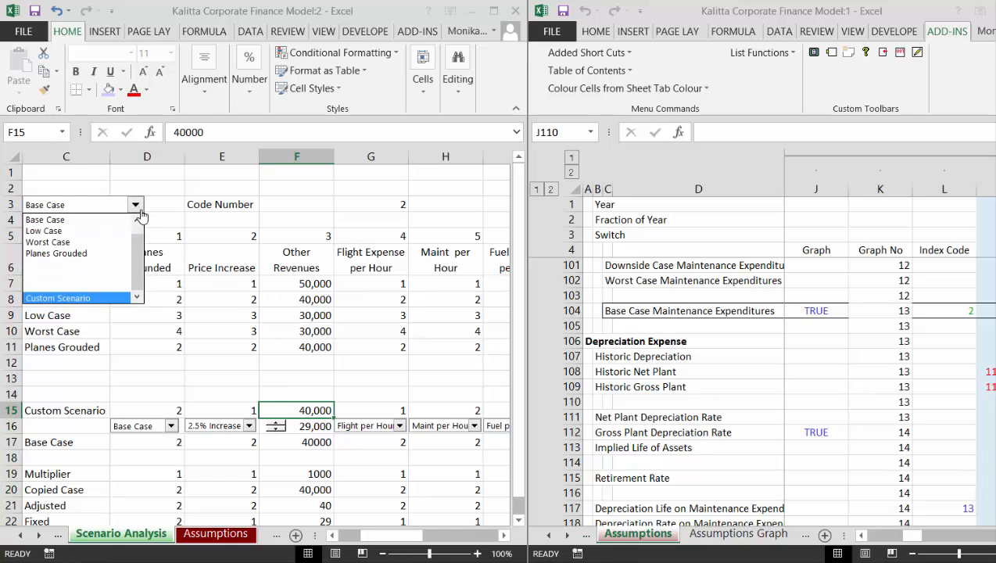
pyautogui.press('Return')
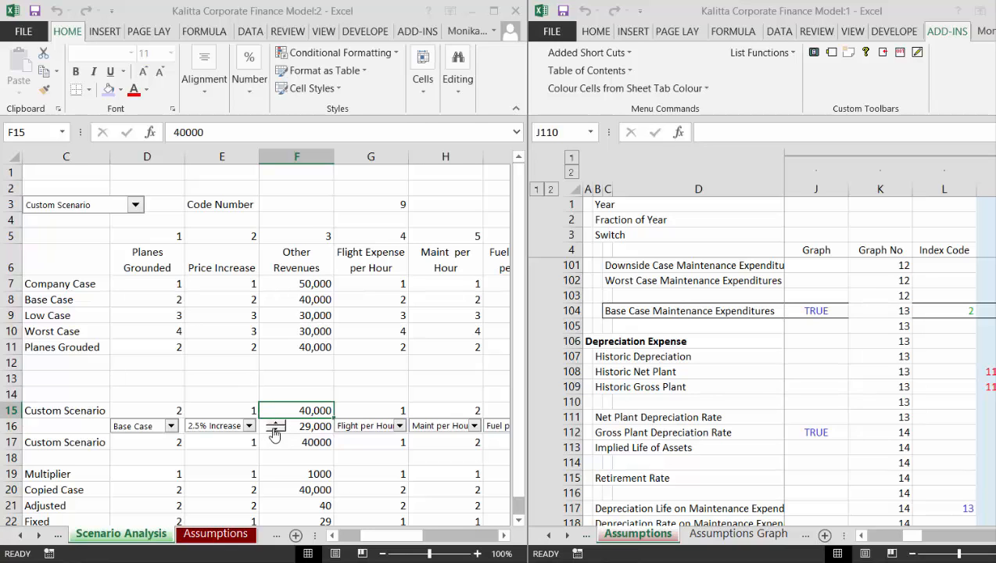
# Link the Other Revenues spinner to cell F22 on the Scenario Analysis sheet.
pyautogui.rightClick(274, 431)
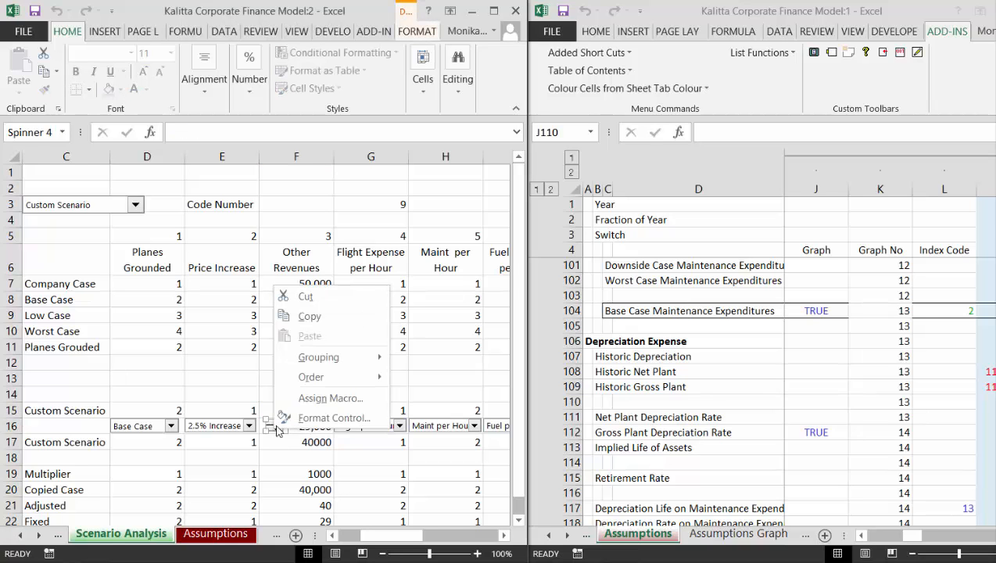
pyautogui.click(315, 418)
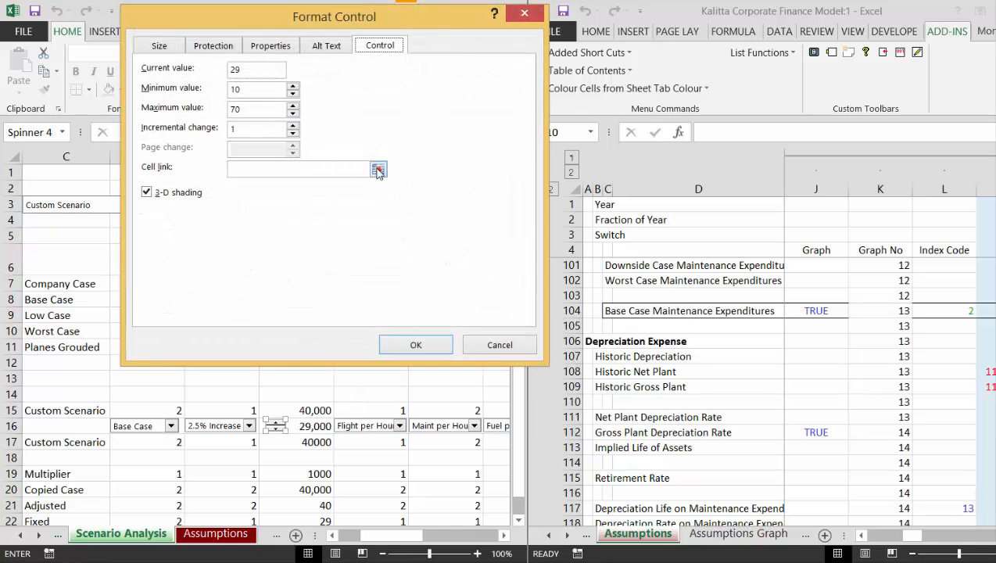
pyautogui.click(378, 171)
pyautogui.click(232, 537)
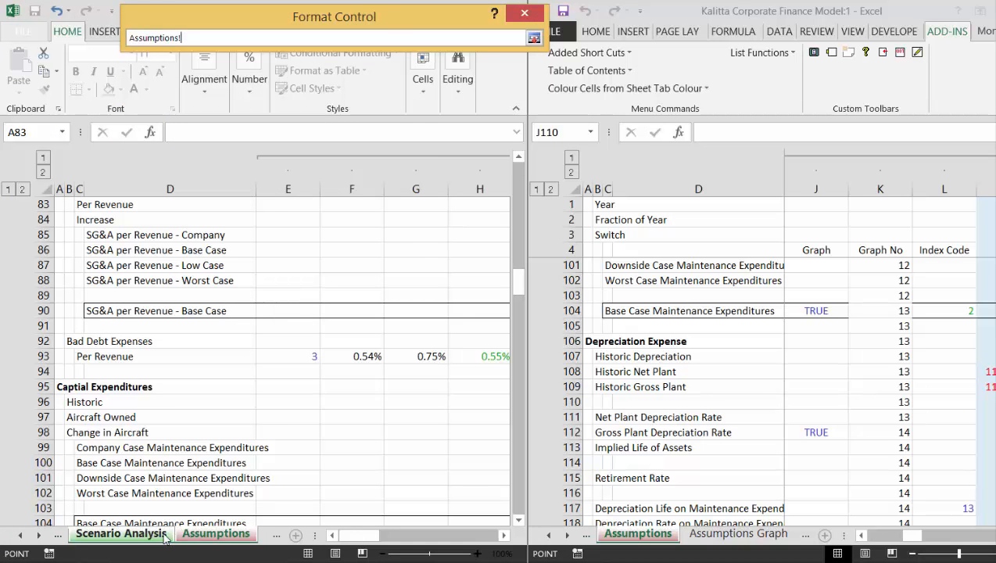
pyautogui.click(121, 534)
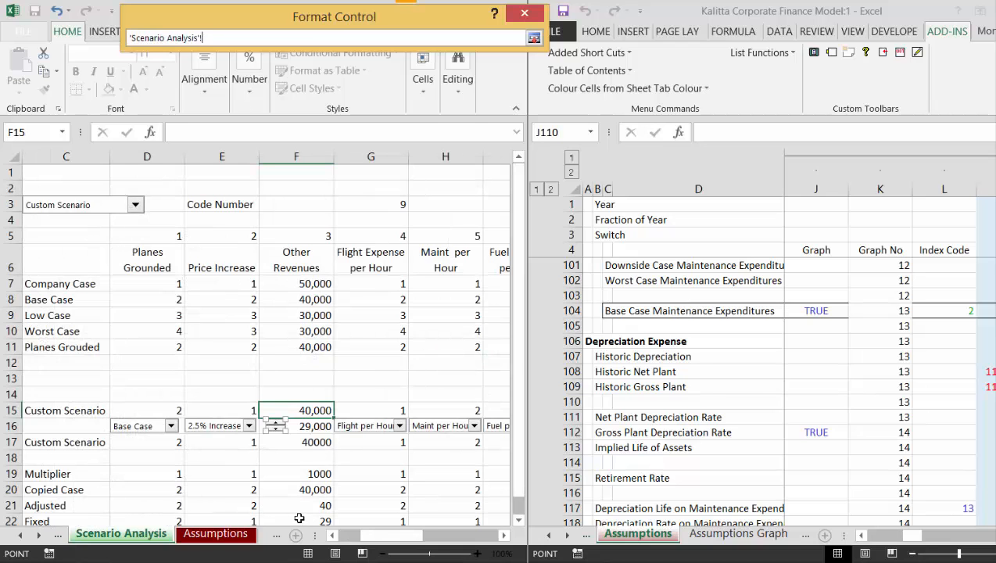
pyautogui.press('Return')
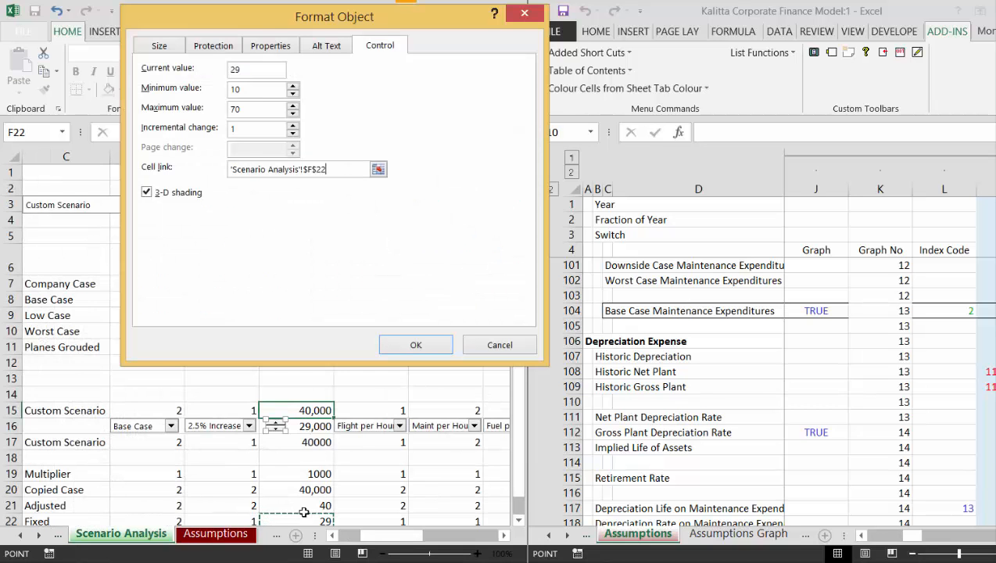
pyautogui.click(408, 346)
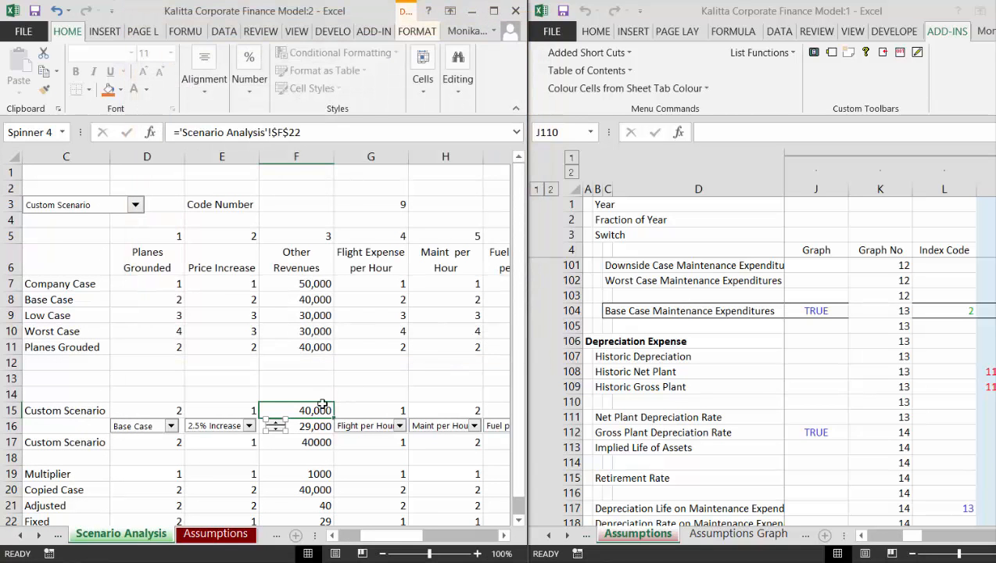
# Adjust the Other Revenues spinner so the custom value is 30,000.
pyautogui.click(280, 395)
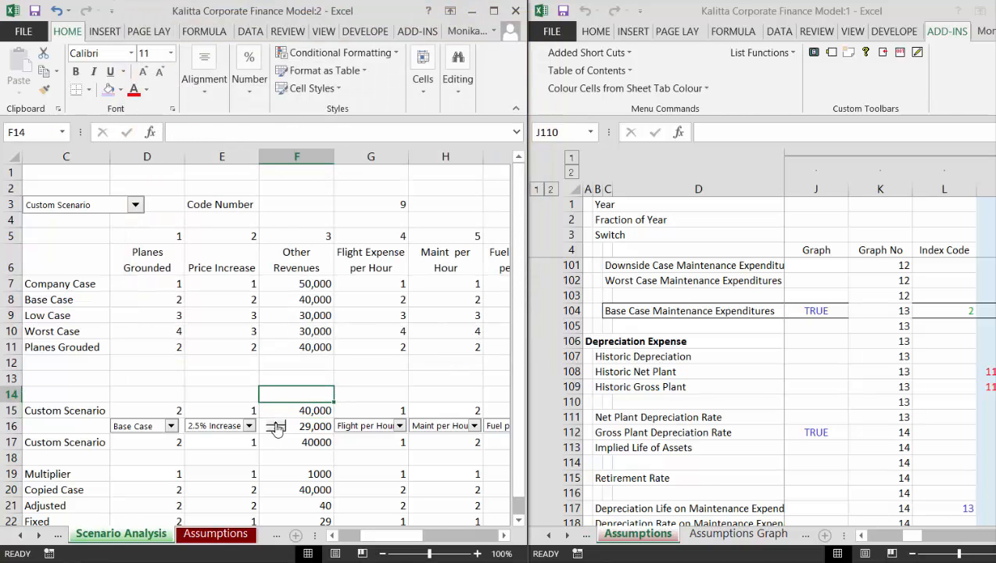
pyautogui.click(275, 427)
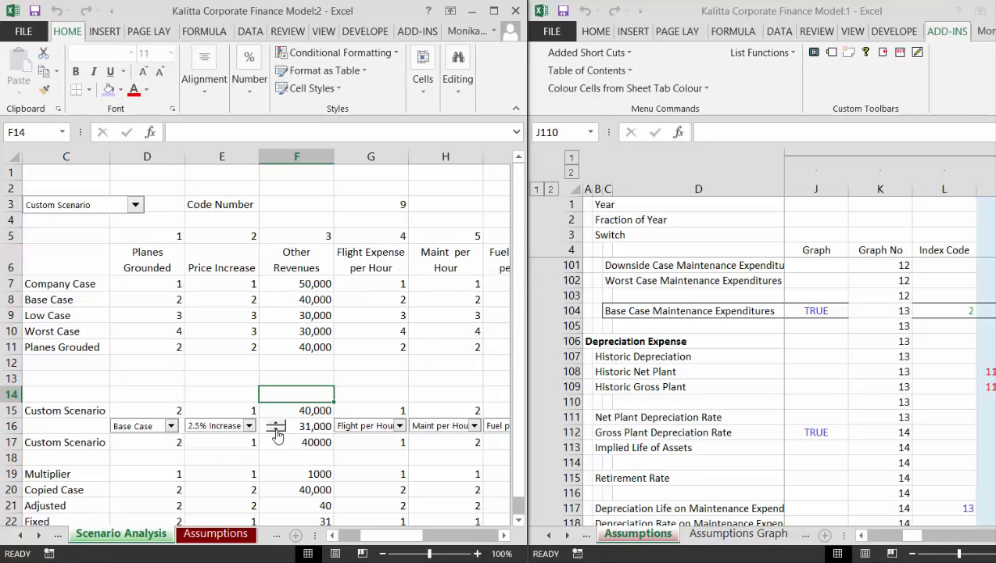
pyautogui.click(276, 430)
# Examine the Copied Case, Adjusted and Fixed rows under Planes Grounded, Price Increase and Other Revenues.
pyautogui.click(300, 492)
pyautogui.press('Left')
pyautogui.press('Right')
pyautogui.press('Right')
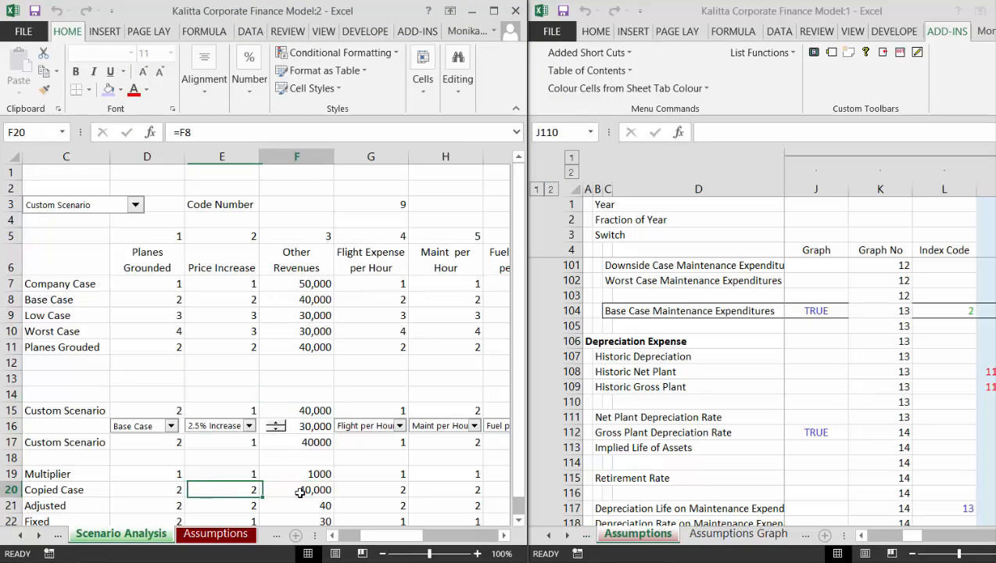
pyautogui.press('Left')
pyautogui.press('Left')
pyautogui.press('Left')
pyautogui.press('Right')
pyautogui.press('Left')
pyautogui.press('Right')
pyautogui.press('Right')
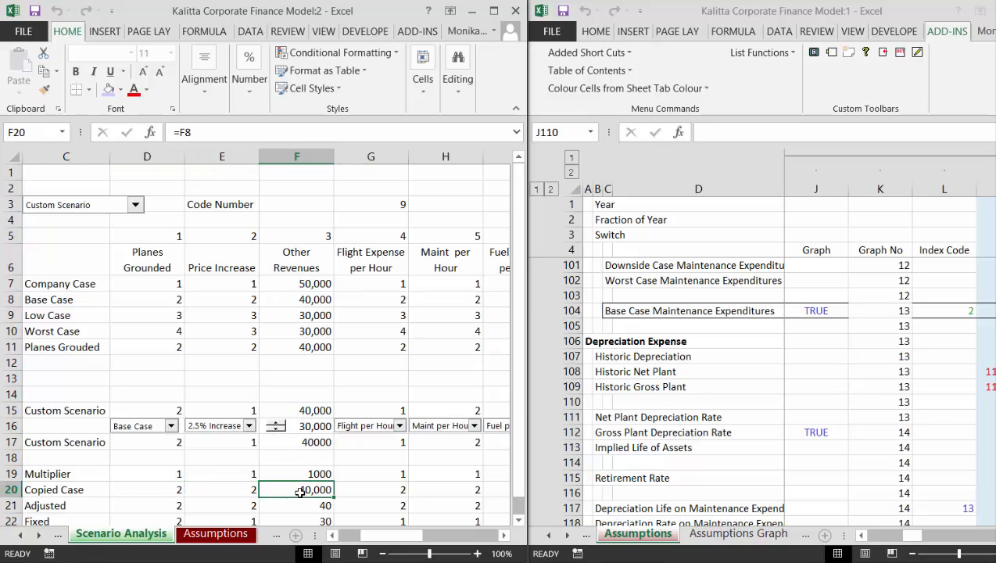
pyautogui.press('Down')
pyautogui.press('Left')
pyautogui.press('Right')
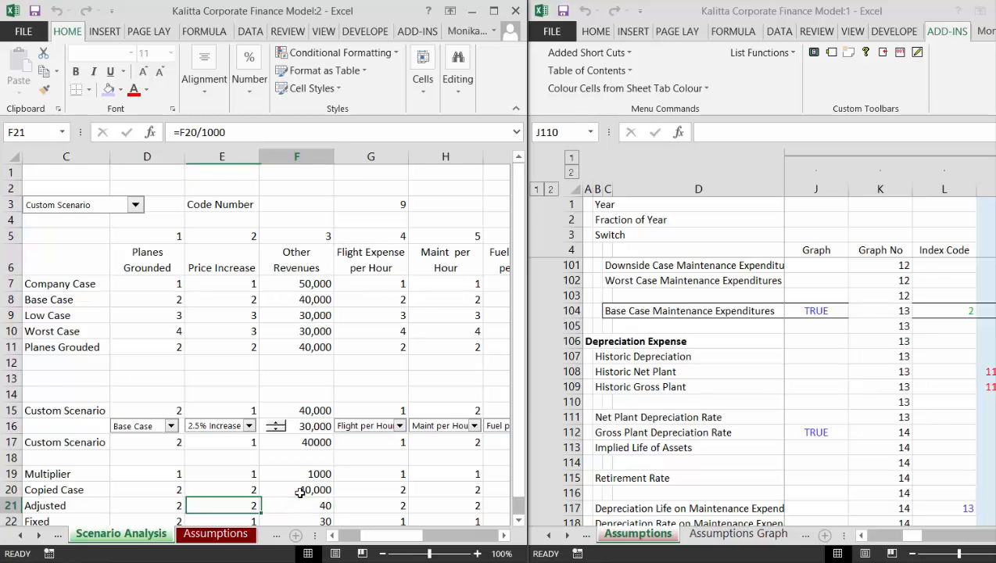
pyautogui.press('Down')
pyautogui.press('Left')
pyautogui.press('Left')
pyautogui.press('Right')
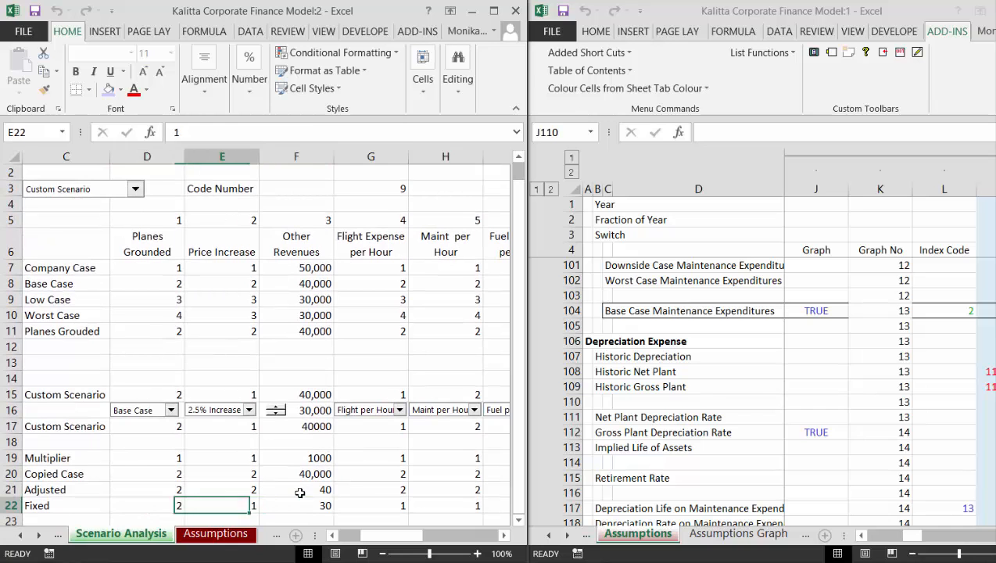
# Review the values in the Fixed row across all assumption columns, from Planes Grounded to Interest Rate.
pyautogui.press('Right')
pyautogui.press('Right')
pyautogui.press('Left')
pyautogui.press('Left')
pyautogui.press('Right')
pyautogui.press('Right')
pyautogui.press('Right')
pyautogui.press('Right')
pyautogui.press('Right')
pyautogui.press('Right')
pyautogui.press('Right')
pyautogui.press('Right')
pyautogui.press('Right')
pyautogui.press('Right')
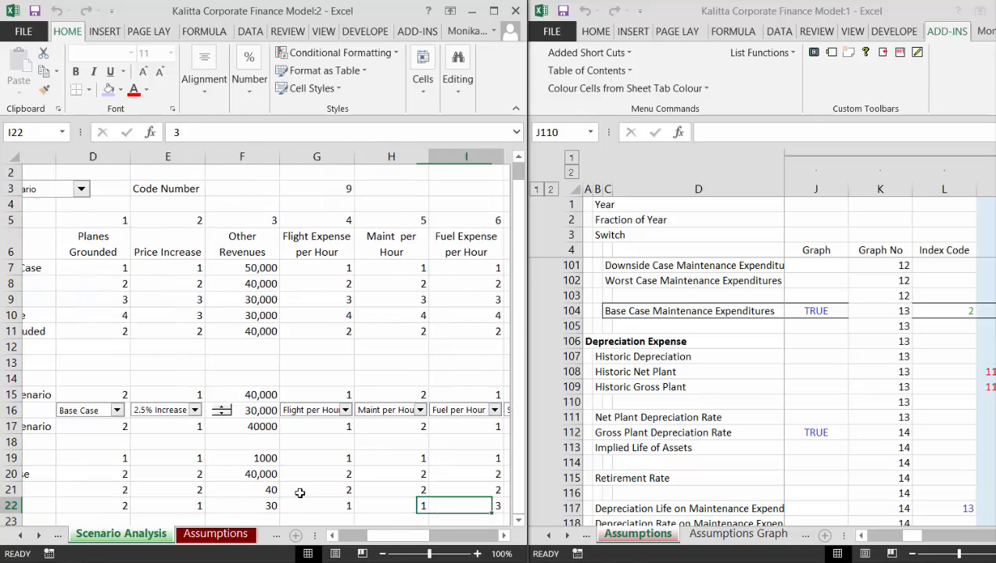
pyautogui.press('Left')
pyautogui.press('Left')
pyautogui.press('Left')
pyautogui.press('Left')
pyautogui.press('Left')
pyautogui.press('Left')
pyautogui.press('Left')
pyautogui.press('Left')
pyautogui.press('Left')
pyautogui.press('Left')
pyautogui.press('Left')
pyautogui.press('Left')
pyautogui.press('Left')
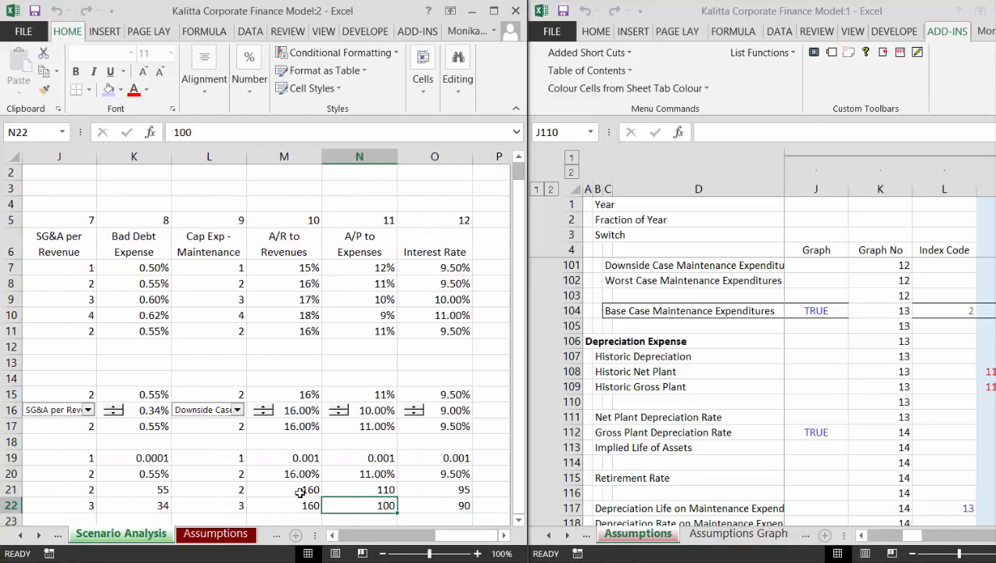
pyautogui.press('Right')
pyautogui.press('Right')
pyautogui.press('Right')
pyautogui.press('Right')
pyautogui.press('Right')
pyautogui.press('Right')
pyautogui.press('Right')
pyautogui.press('Right')
pyautogui.press('Right')
pyautogui.press('Right')
pyautogui.press('Right')
pyautogui.press('Right')
pyautogui.press('Right')
pyautogui.press('Right')
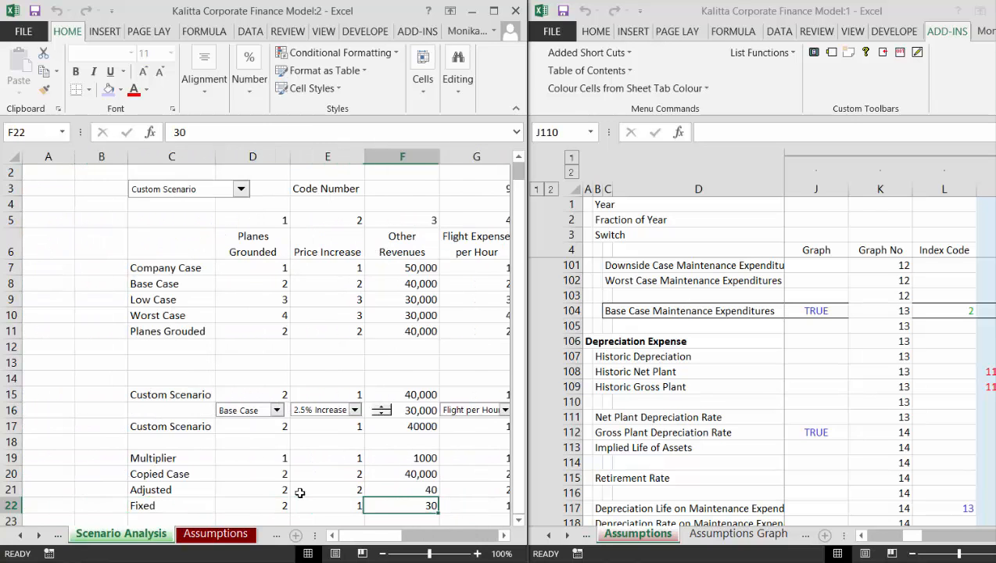
pyautogui.press('Left')
pyautogui.press('Left')
pyautogui.press('Left')
pyautogui.press('Left')
pyautogui.press('Left')
pyautogui.press('Left')
pyautogui.press('Left')
pyautogui.press('Left')
pyautogui.press('Left')
pyautogui.press('Left')
pyautogui.press('Left')
pyautogui.press('Left')
pyautogui.press('Left')
pyautogui.press('Left')
pyautogui.press('Left')
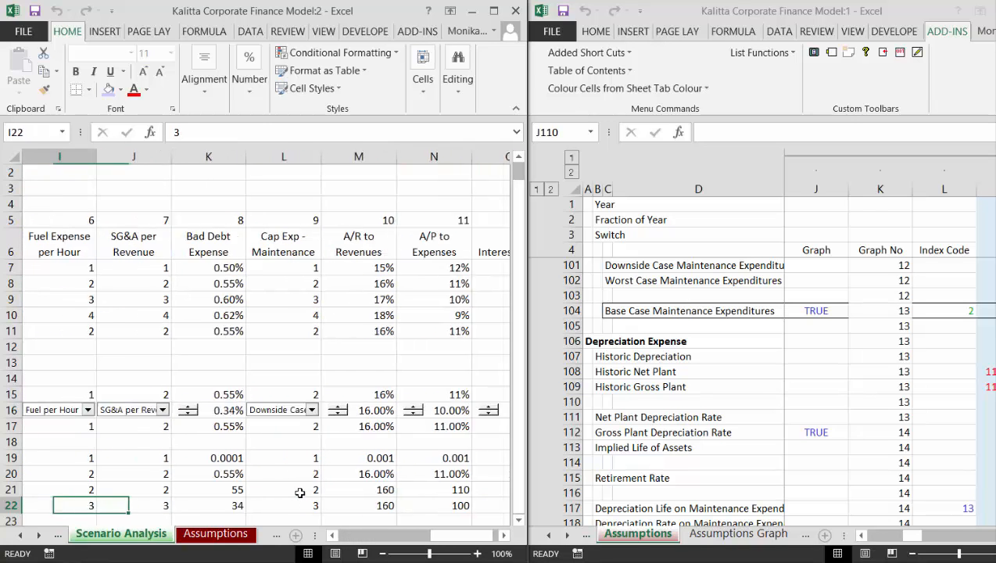
pyautogui.press('Right')
pyautogui.press('Right')
pyautogui.press('Right')
pyautogui.press('Right')
pyautogui.press('Right')
pyautogui.press('Right')
pyautogui.press('Right')
pyautogui.press('Right')
pyautogui.press('Right')
pyautogui.press('Right')
pyautogui.press('Right')
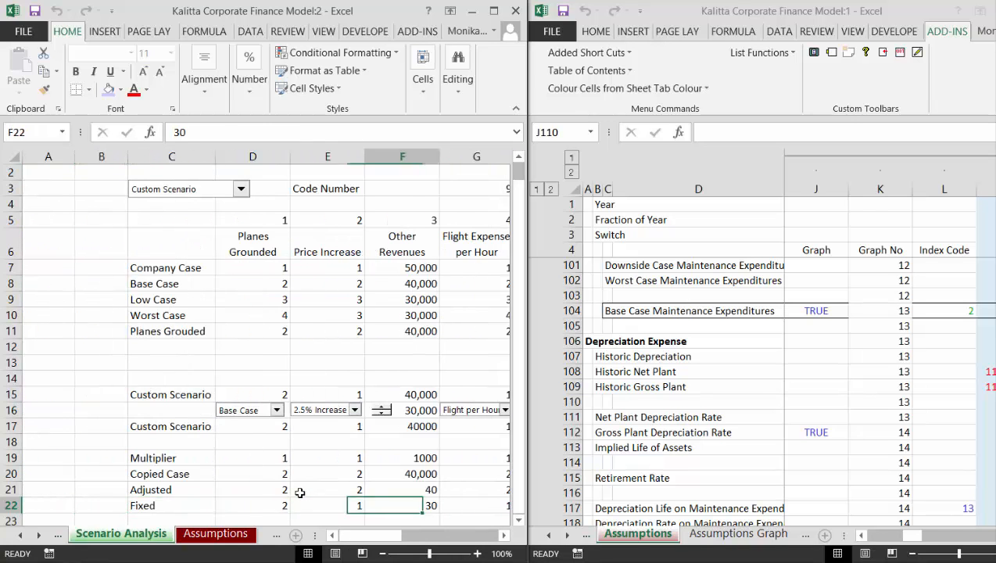
pyautogui.press('Left')
pyautogui.press('Left')
pyautogui.press('Left')
pyautogui.press('Left')
pyautogui.press('Left')
pyautogui.press('Left')
pyautogui.press('Left')
pyautogui.press('Left')
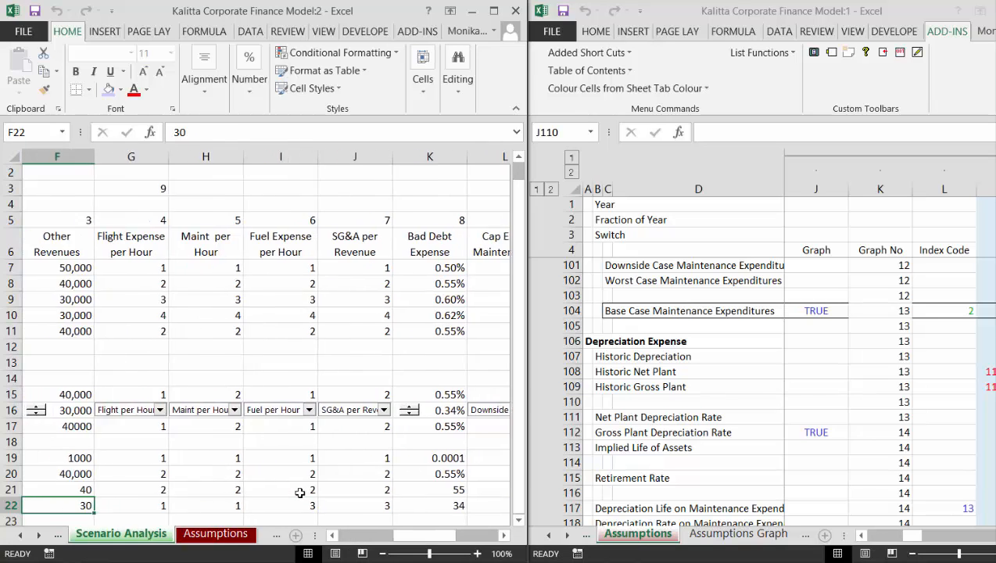
# Inspect the Adjusted row formulas for Other Revenues, Bad Debt Expense and A/R to Revenues.
pyautogui.press('Right')
pyautogui.press('Right')
pyautogui.press('Up')
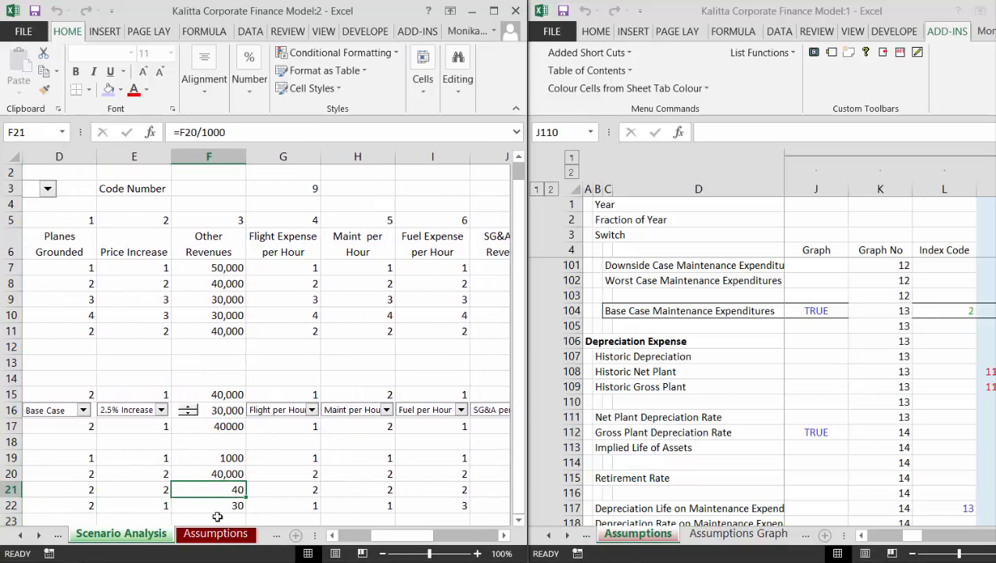
pyautogui.press('Right')
pyautogui.press('Right')
pyautogui.press('Right')
pyautogui.press('Right')
pyautogui.press('Right')
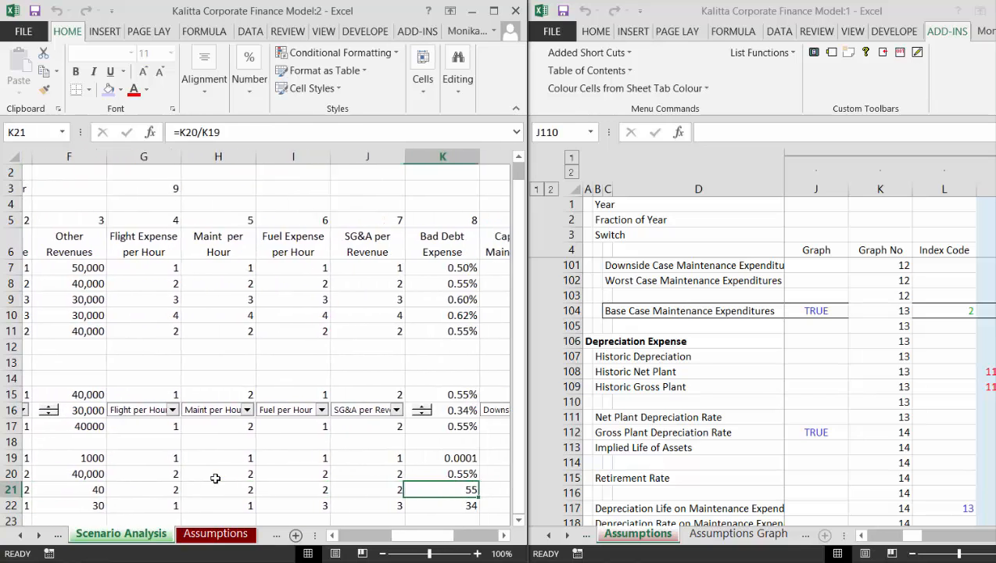
pyautogui.press('Right')
pyautogui.press('Right')
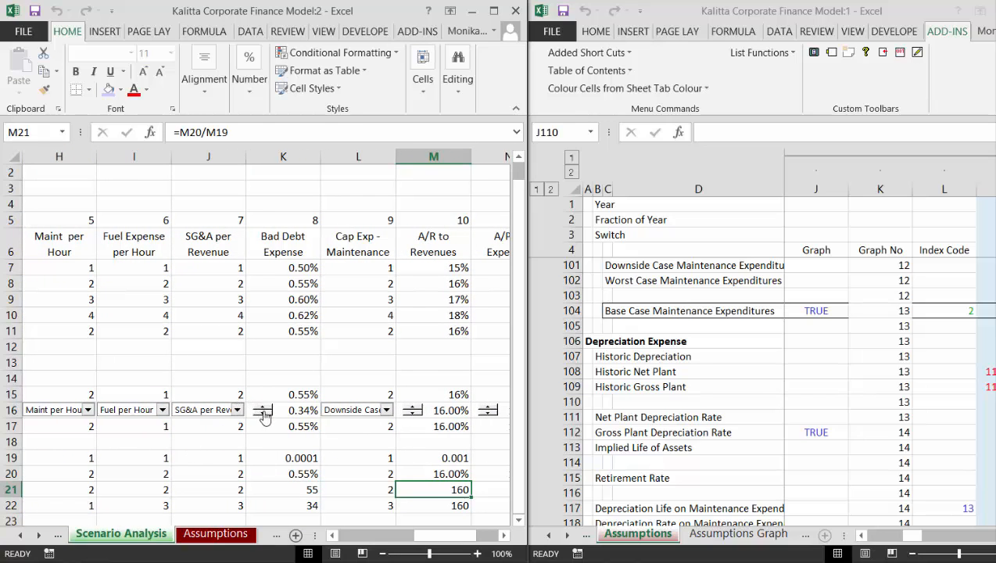
# Use the Bad Debt Expense spinner to set the custom value to 0.35%.
pyautogui.click(264, 414)
pyautogui.click(264, 411)
# Check the Multiplier row values from Bad Debt Expense through Interest Rate.
pyautogui.click(290, 459)
pyautogui.press('Right')
pyautogui.press('Right')
pyautogui.press('Right')
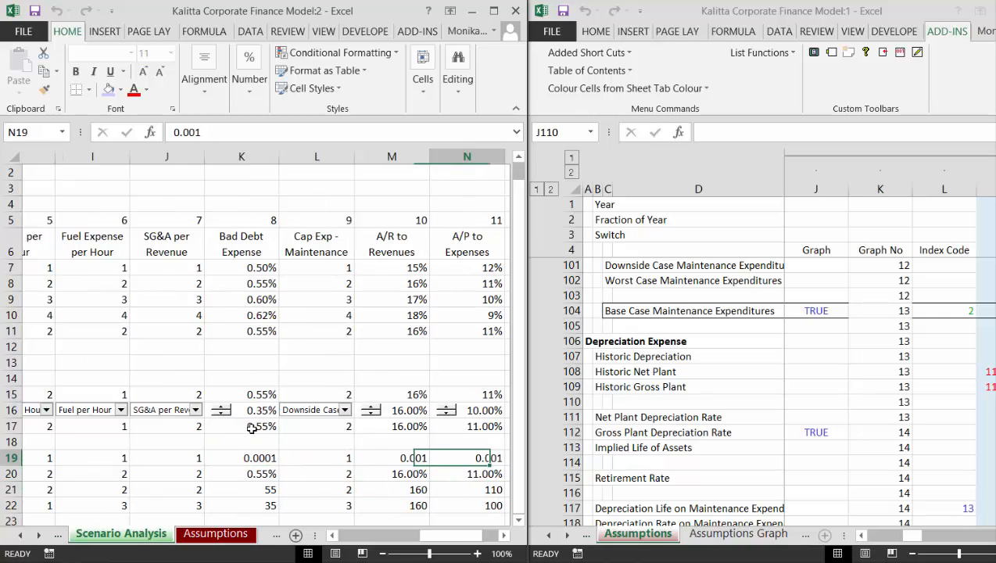
pyautogui.press('Right')
pyautogui.press('Left')
pyautogui.press('Left')
pyautogui.press('Left')
pyautogui.press('Right')
pyautogui.press('Right')
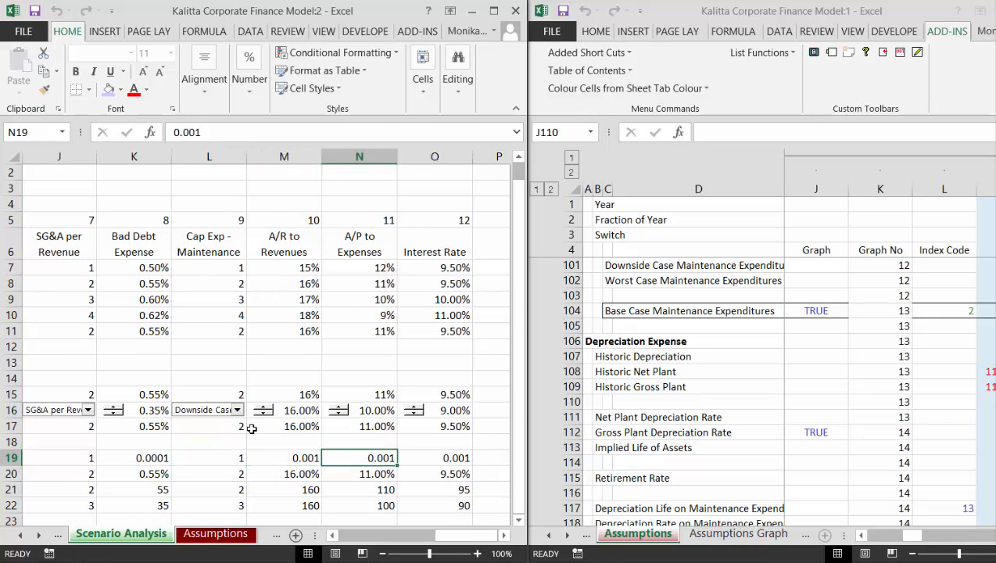
pyautogui.press('Left')
pyautogui.press('Left')
pyautogui.press('Left')
# Choose the Company Base option for Planes Grounded and go to its linked cell in the Fixed row.
pyautogui.press('Home')
pyautogui.press('Right')
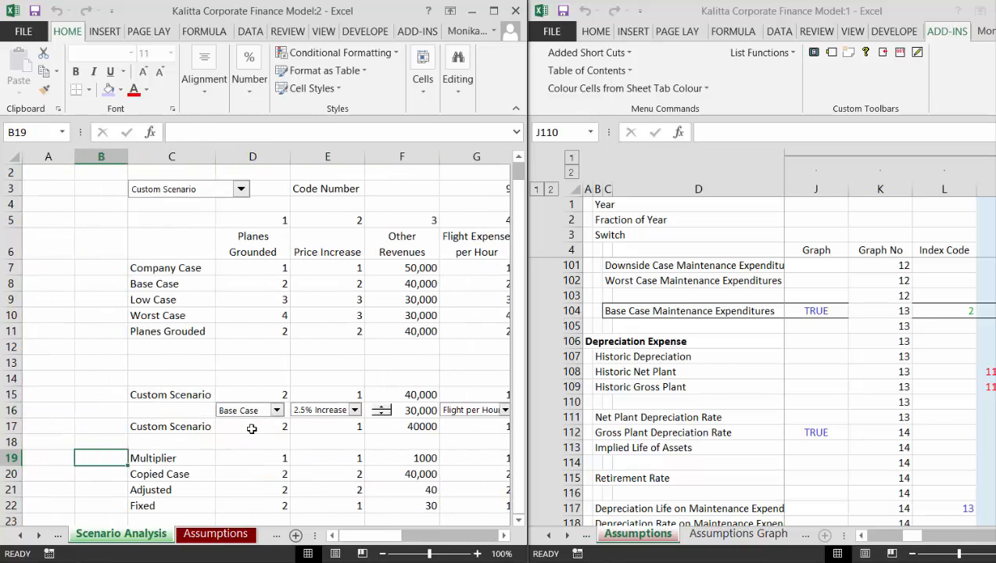
pyautogui.press('Right')
pyautogui.press('Right')
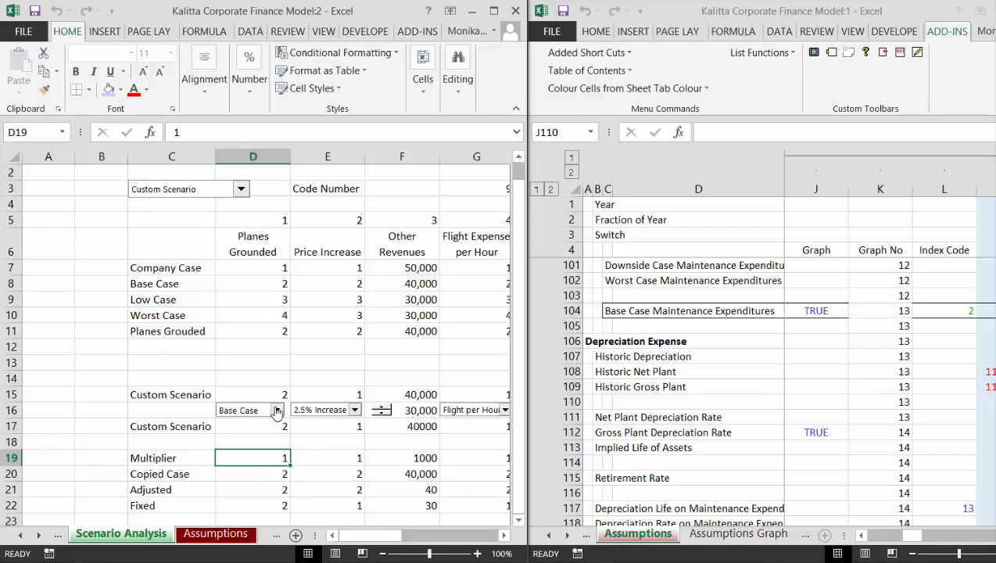
pyautogui.click(276, 413)
pyautogui.click(246, 420)
pyautogui.hotkey('ctrl', 'Down')
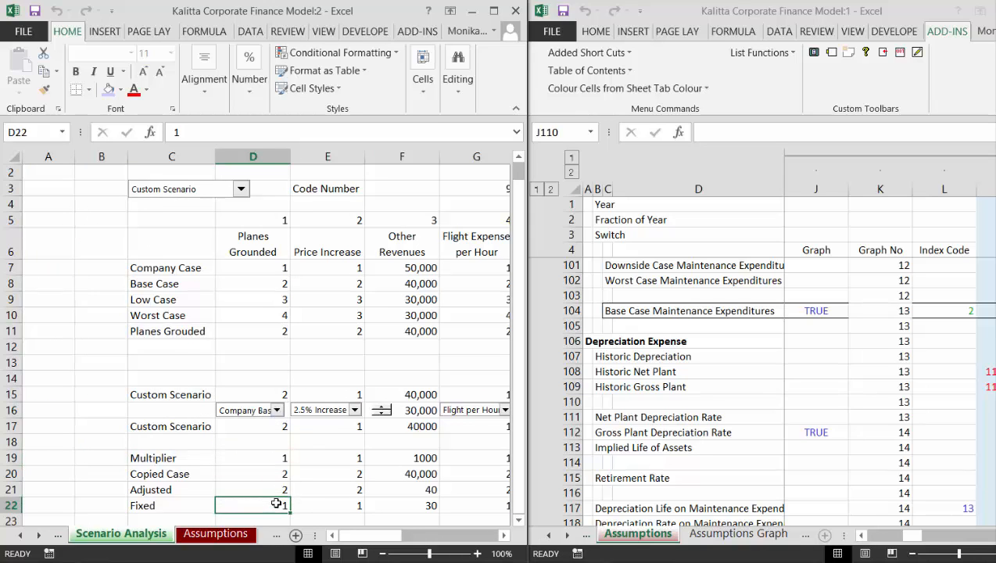
# Compare the INDEX formula in row 17 and the Custom Scenario values in row 15 with the Other Revenues formula in F16.
pyautogui.press('Up')
pyautogui.press('Up')
pyautogui.press('Up')
pyautogui.press('Up')
pyautogui.press('Up')
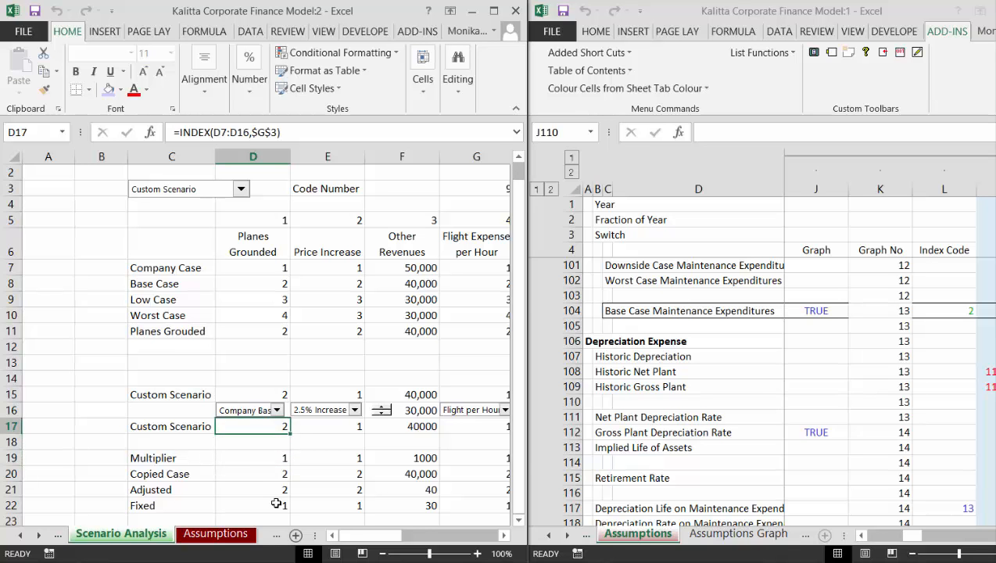
pyautogui.press('Up')
pyautogui.press('Up')
pyautogui.press('Right')
pyautogui.press('Right')
pyautogui.press('Right')
pyautogui.press('Right')
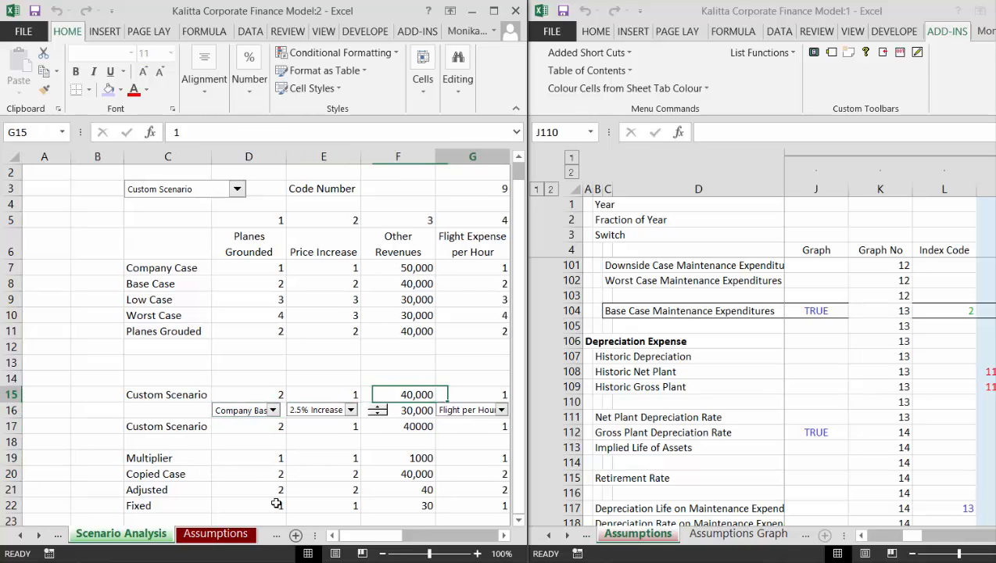
pyautogui.press('Left')
pyautogui.press('Left')
pyautogui.press('Left')
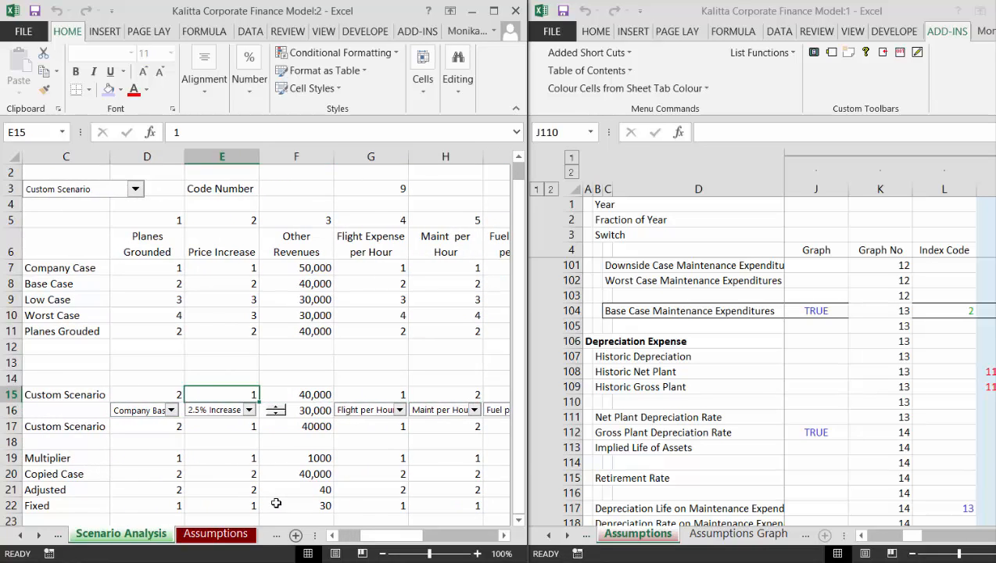
pyautogui.press('Right')
pyautogui.press('Down')
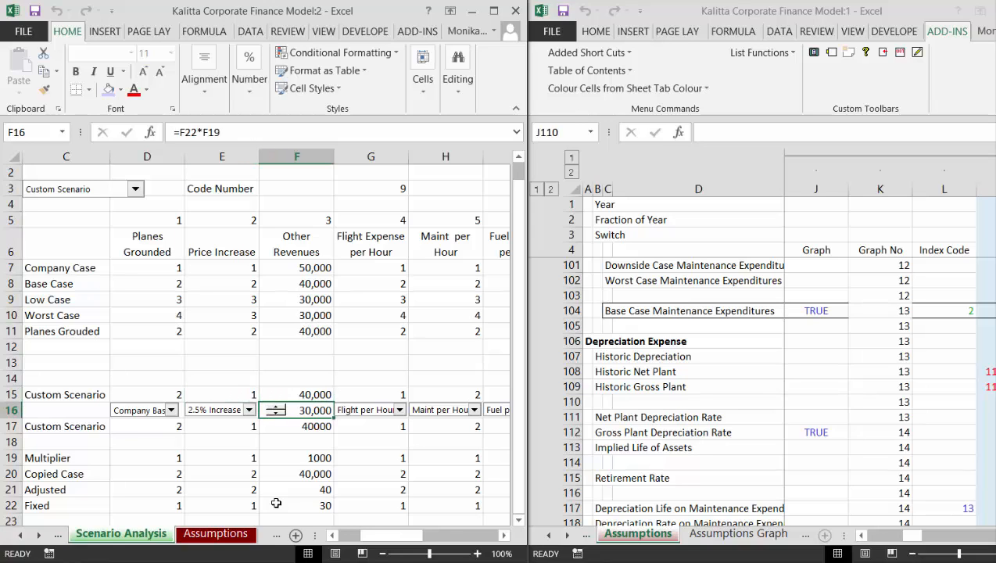
# Compare the Custom Scenario value for Other Revenues in F15 with the formula in F16.
pyautogui.press('Down')
pyautogui.press('Left')
pyautogui.press('Right')
pyautogui.press('Up')
pyautogui.press('Up')
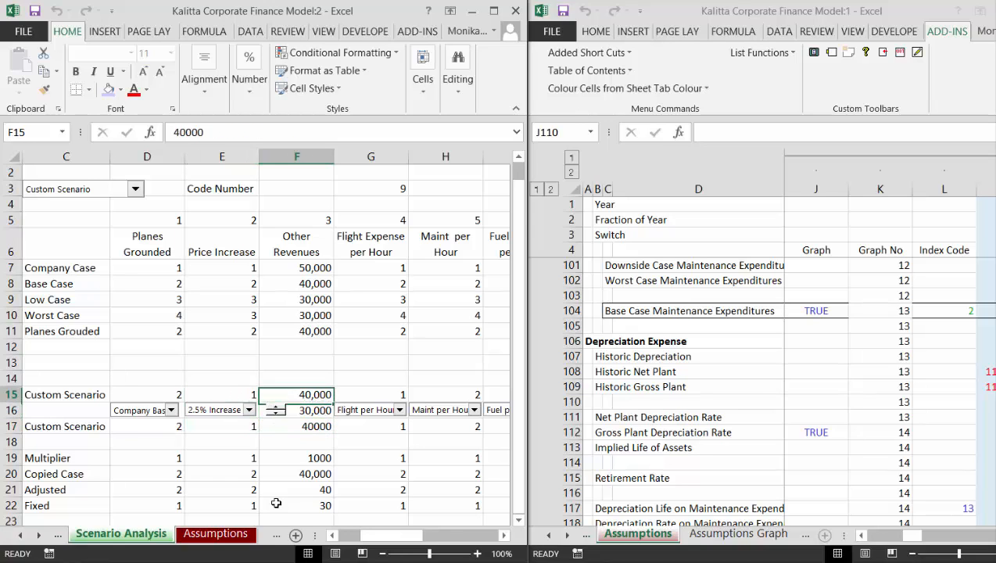
pyautogui.press('Down')
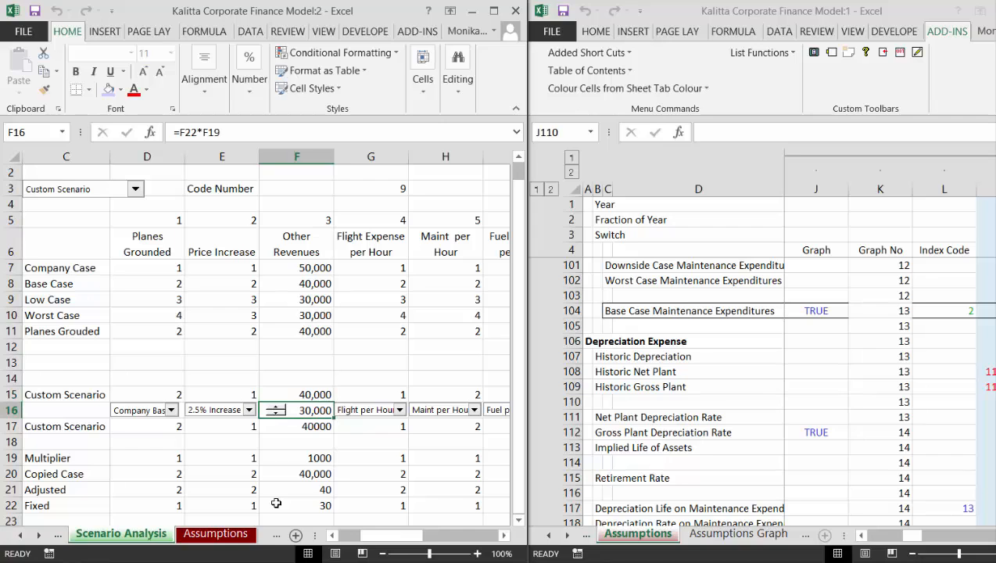
pyautogui.press('Up')
pyautogui.press('Down')
# Enter the formula =D22/D19 in the Custom Scenario cell D15 under Planes Grounded.
pyautogui.press('Up')
pyautogui.press('Left')
pyautogui.press('Left')
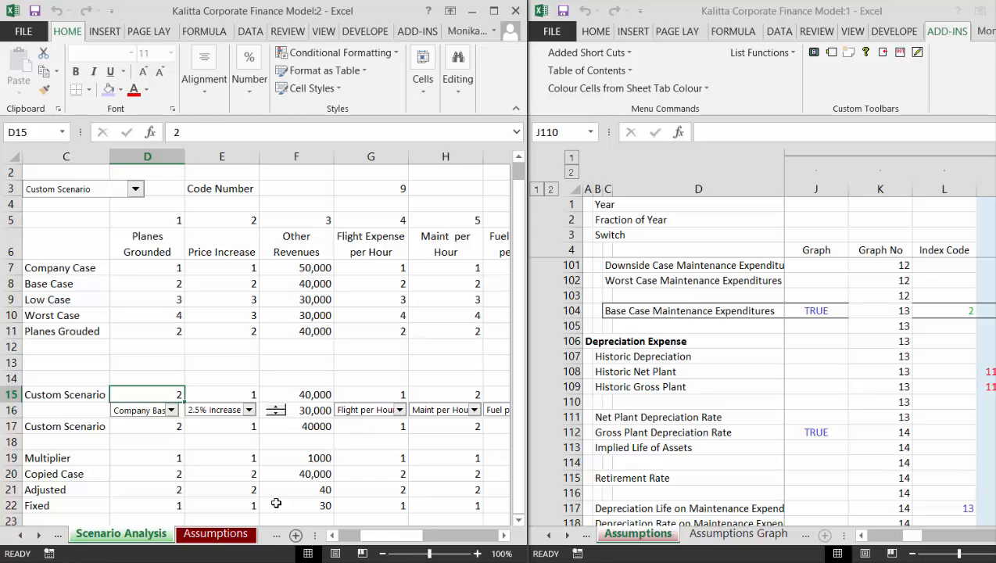
pyautogui.write('=')
pyautogui.press('Down')
pyautogui.press('Down')
pyautogui.press('Down')
pyautogui.press('Down')
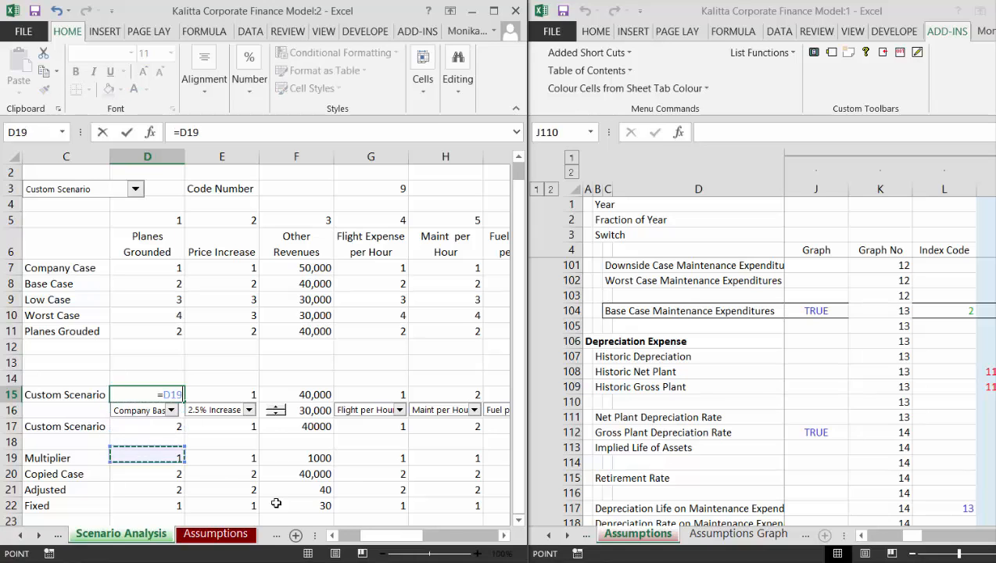
pyautogui.press('Down')
pyautogui.press('Down')
pyautogui.press('Down')
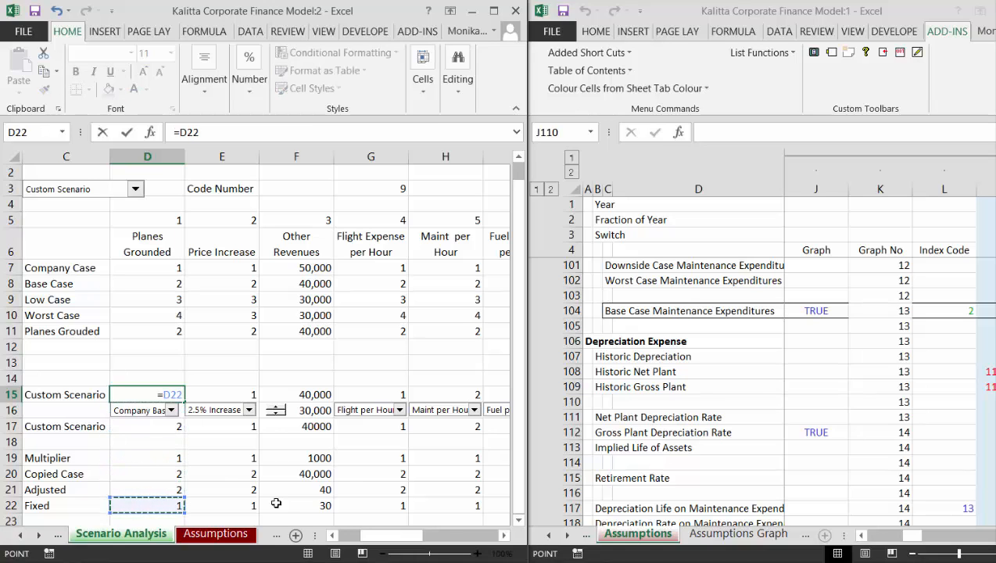
pyautogui.write('/')
pyautogui.press('Up')
pyautogui.press('Up')
pyautogui.press('Down')
pyautogui.press('Down')
pyautogui.press('Down')
pyautogui.press('Down')
pyautogui.press('Down')
pyautogui.press('Down')
pyautogui.press('Down')
pyautogui.press('Down')
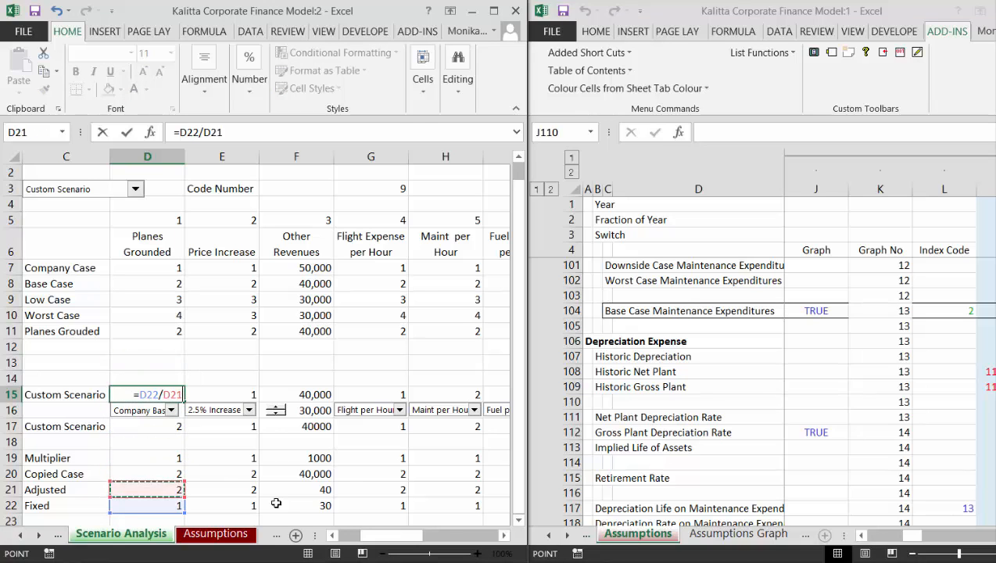
pyautogui.press('Up')
pyautogui.press('Up')
pyautogui.press('Tab')
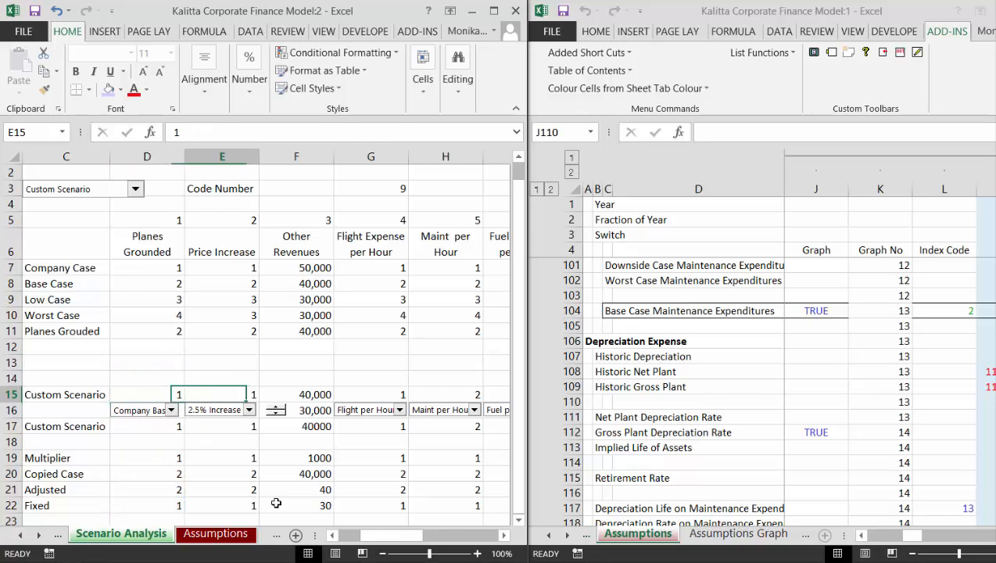
# Try to fill the D15 formula across the Custom Scenario row through Interest Rate in O15.
pyautogui.press('Left')
pyautogui.hotkey('shift', 'Right')
pyautogui.hotkey('shift', 'Right')
pyautogui.hotkey('shift', 'Right')
pyautogui.hotkey('shift', 'Right')
pyautogui.hotkey('shift', 'Right')
pyautogui.hotkey('shift', 'Right')
pyautogui.hotkey('shift', 'Right')
pyautogui.hotkey('shift', 'Right')
pyautogui.hotkey('shift', 'Right')
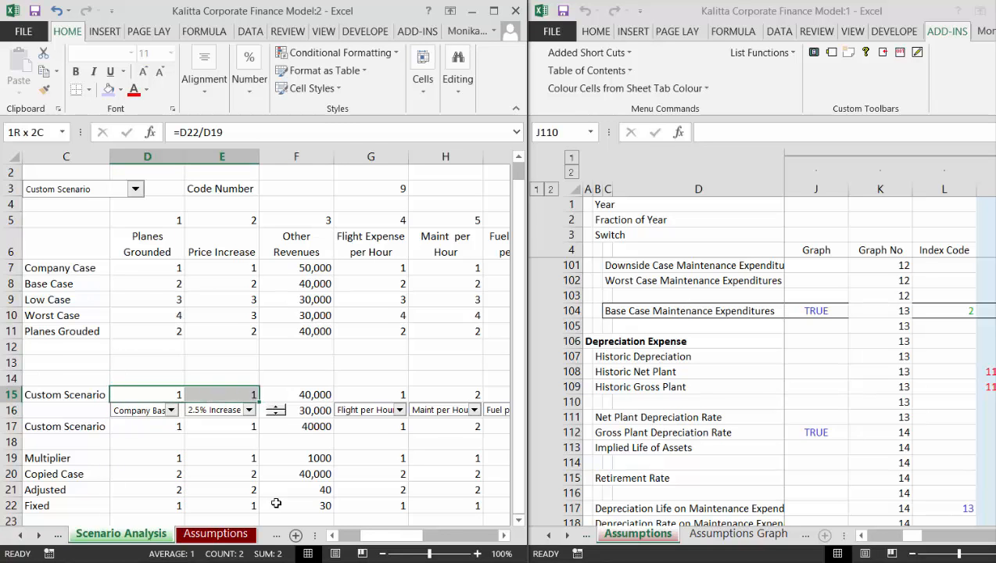
pyautogui.hotkey('shift', 'Right')
pyautogui.hotkey('shift', 'Right')
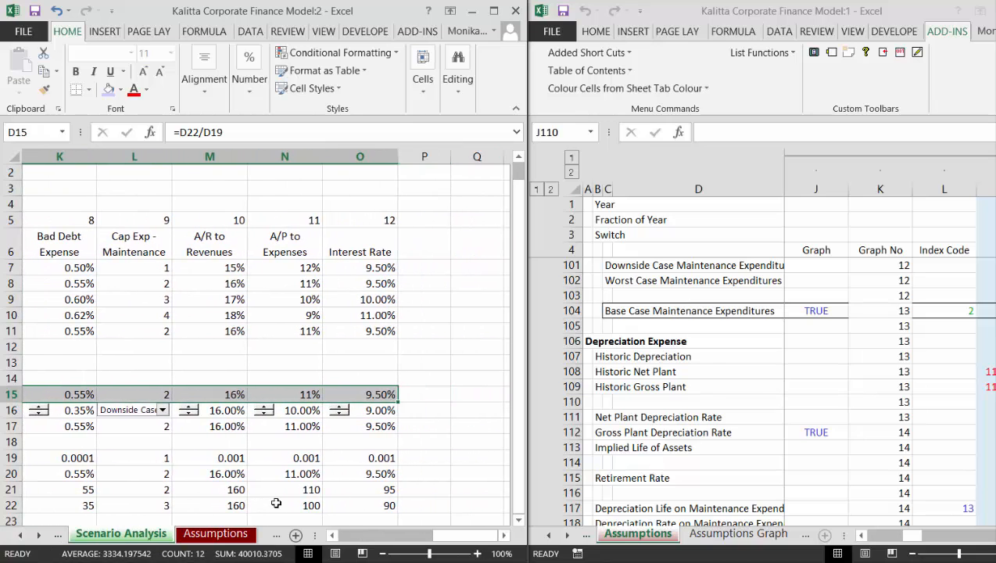
pyautogui.hotkey('alt', 'e')
pyautogui.press('i')
pyautogui.press('r')
pyautogui.press('Left')
pyautogui.press('Right')
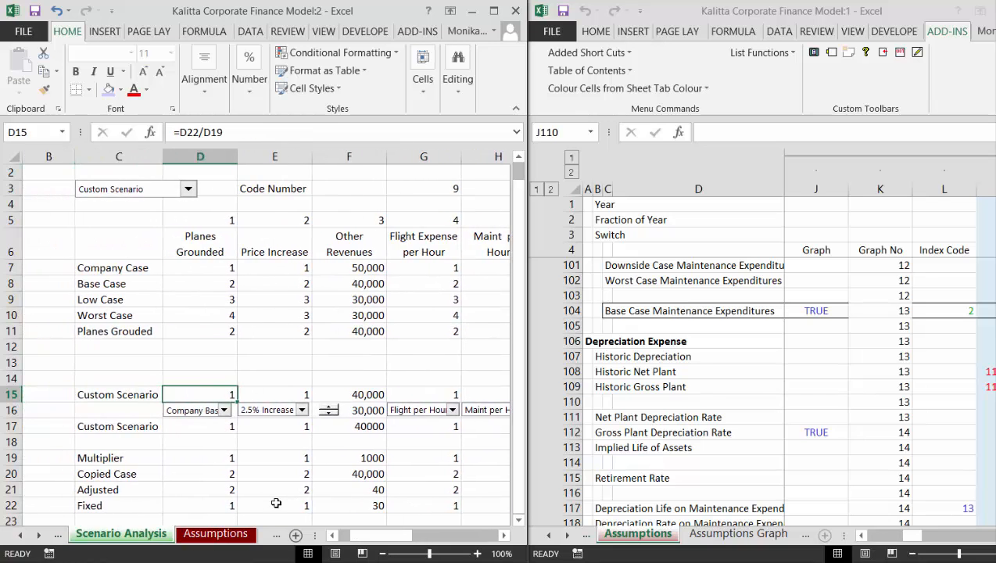
pyautogui.hotkey('ctrl', 'shift', 'Right')
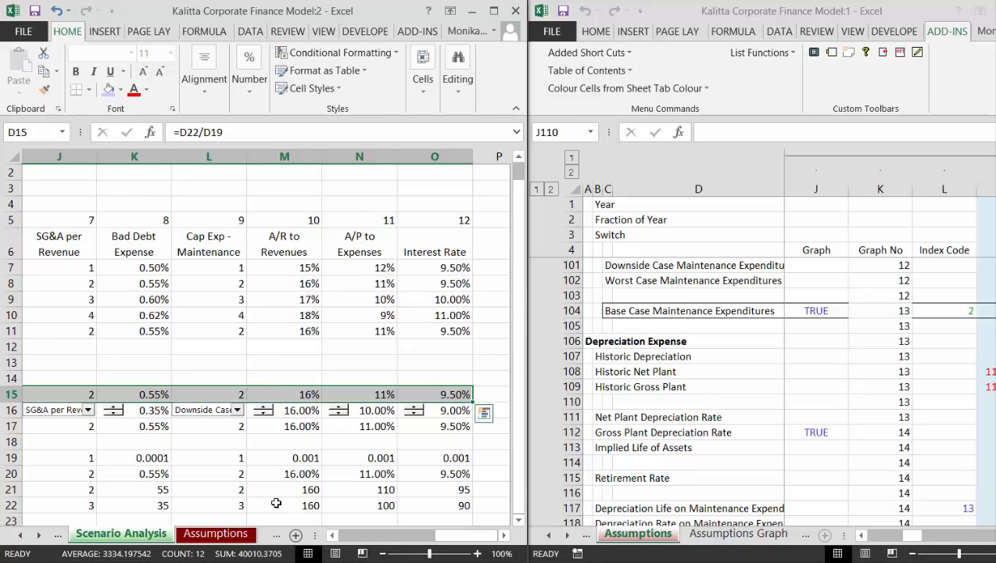
pyautogui.hotkey('alt', 'e')
pyautogui.press('i')
pyautogui.press('r')
pyautogui.press('Left')
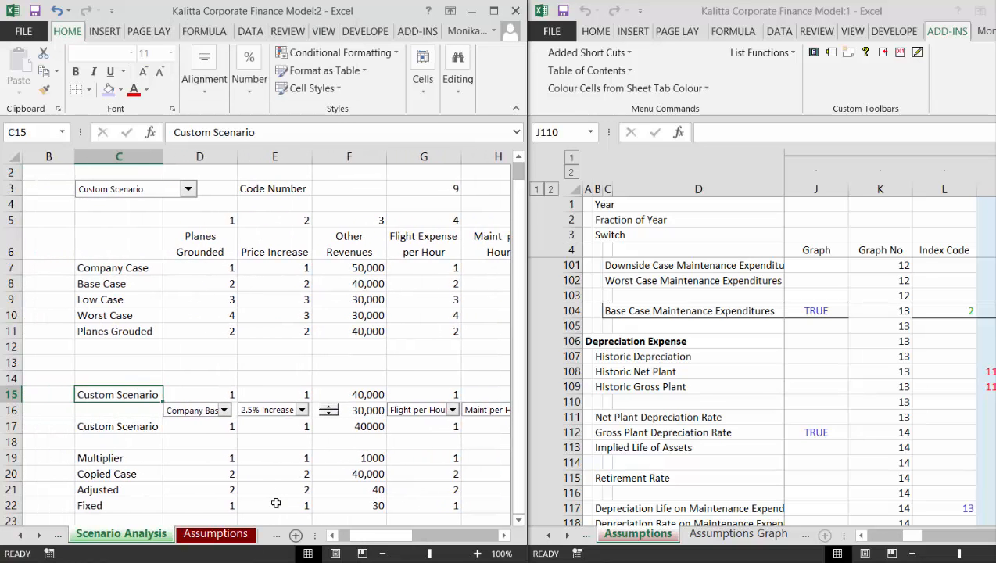
# Copy D15 and paste only its formula across D15:O15 of the Custom Scenario row.
pyautogui.press('Right')
pyautogui.hotkey('ctrl', 'c')
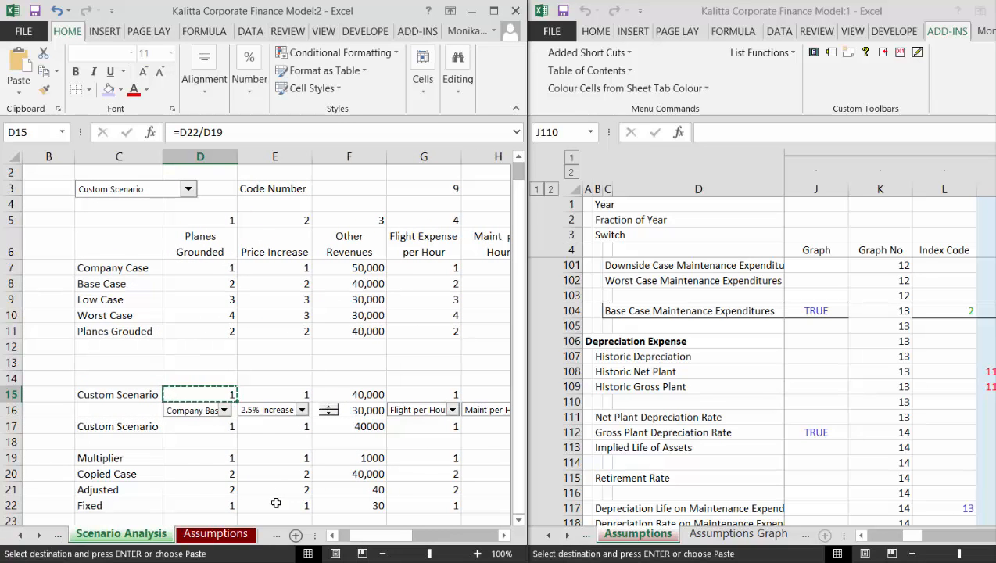
pyautogui.hotkey('ctrl', 'shift', 'Right')
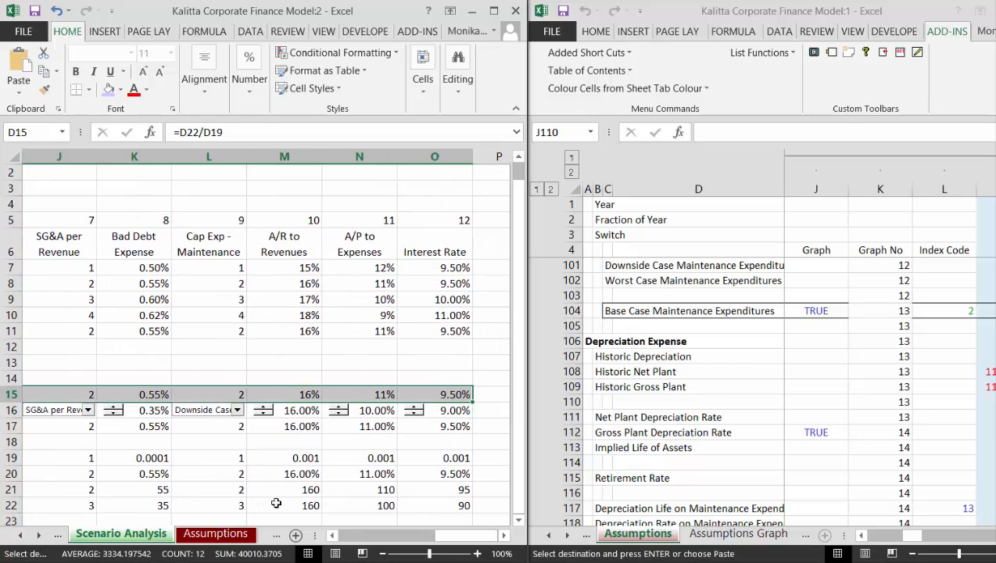
pyautogui.hotkey('ctrl', 'alt', 'v')
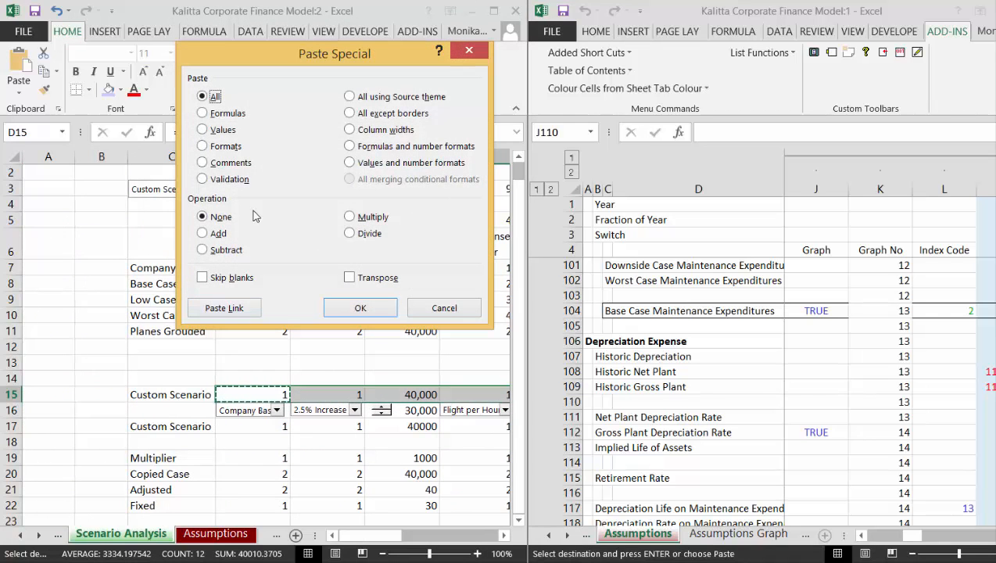
pyautogui.click(202, 114)
pyautogui.click(359, 309)
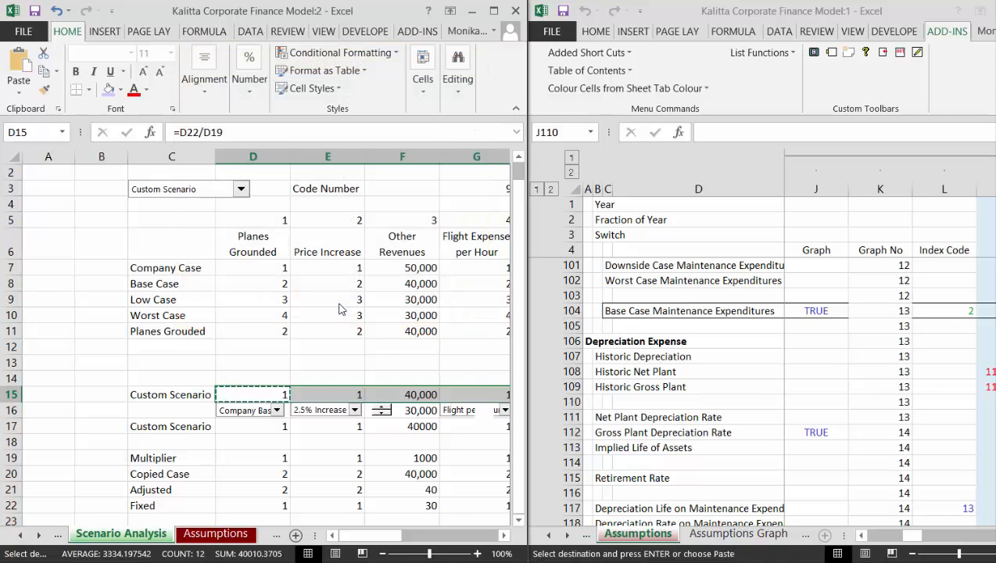
# Format the Custom Scenario value for Other Revenues in F15 as a percentage.
pyautogui.press('Right')
pyautogui.press('Right')
pyautogui.press('Right')
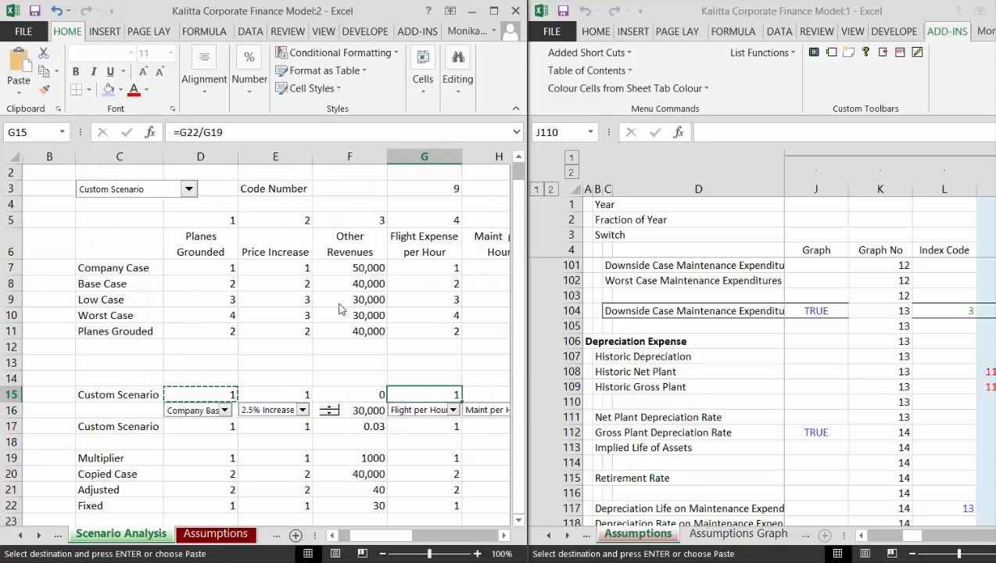
pyautogui.press('Left')
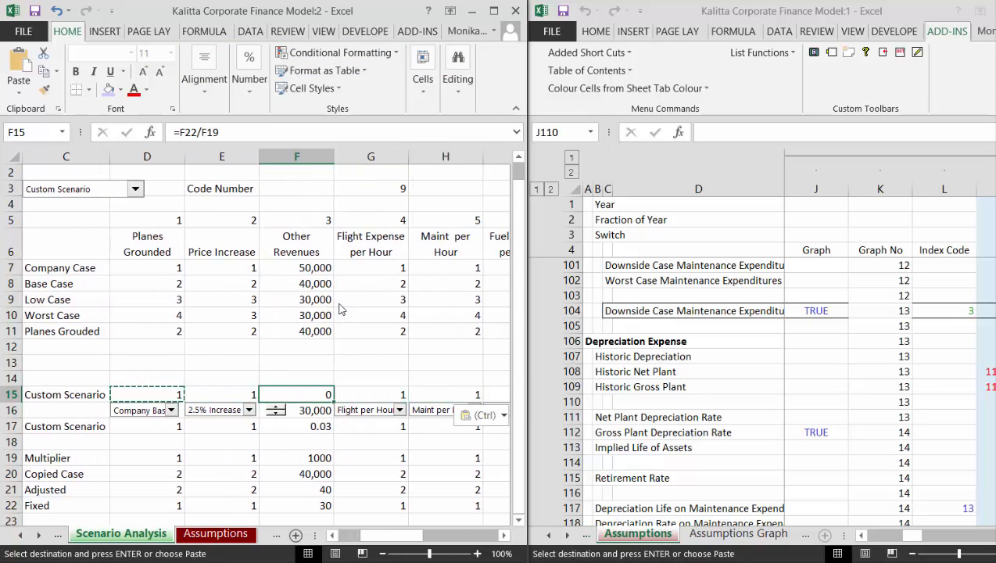
pyautogui.hotkey('ctrl', 'shift', '5')
# Compare the Bad Debt Expense formula in K15 with the Multiplier, Copied Case, Adjusted and Fixed cells below it.
pyautogui.press('Right')
pyautogui.press('Right')
pyautogui.press('Right')
pyautogui.press('Right')
pyautogui.press('Right')
pyautogui.press('Right')
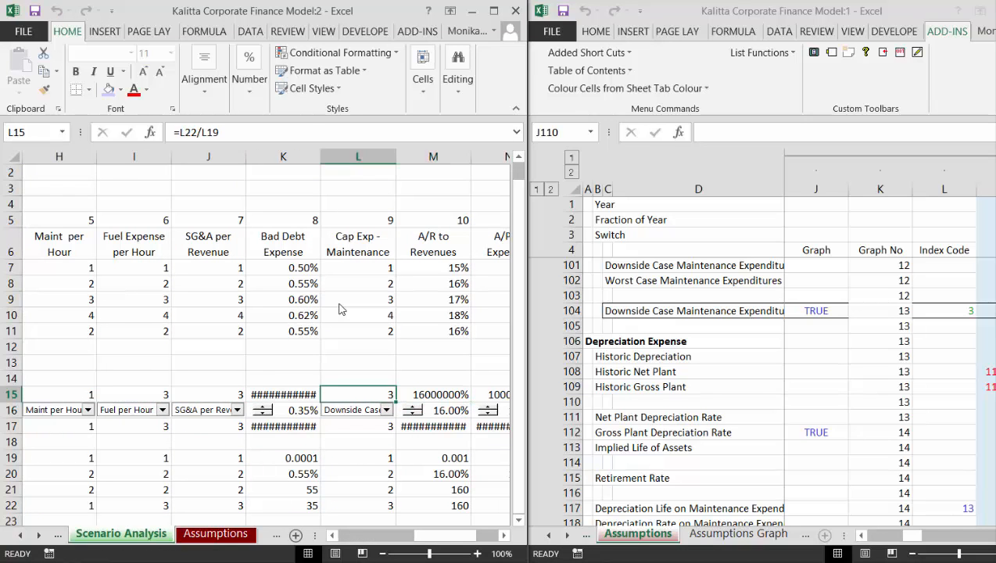
pyautogui.press('Left')
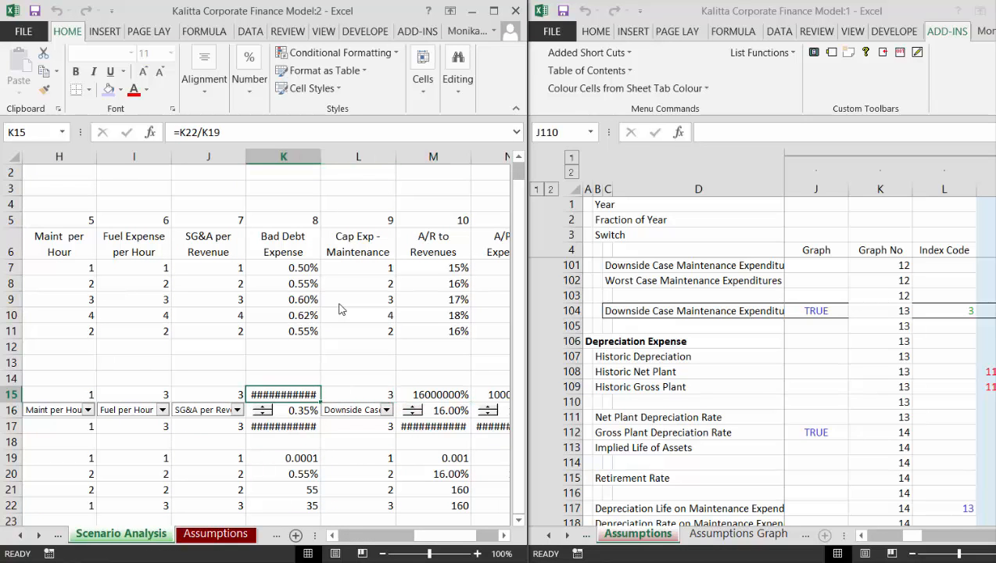
pyautogui.press('Left')
pyautogui.press('Right')
pyautogui.press('Down')
pyautogui.press('Down')
pyautogui.press('Down')
pyautogui.press('Down')
pyautogui.press('Down')
pyautogui.press('Down')
pyautogui.press('Down')
pyautogui.press('Up')
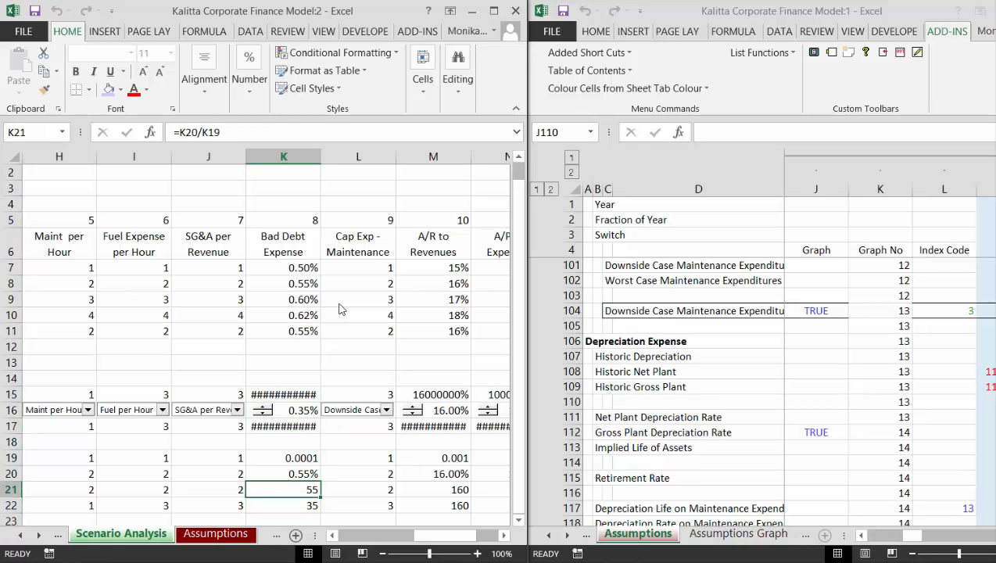
pyautogui.press('Up')
pyautogui.press('Up')
pyautogui.press('Up')
pyautogui.press('Up')
pyautogui.press('Up')
pyautogui.press('Up')
pyautogui.press('Left')
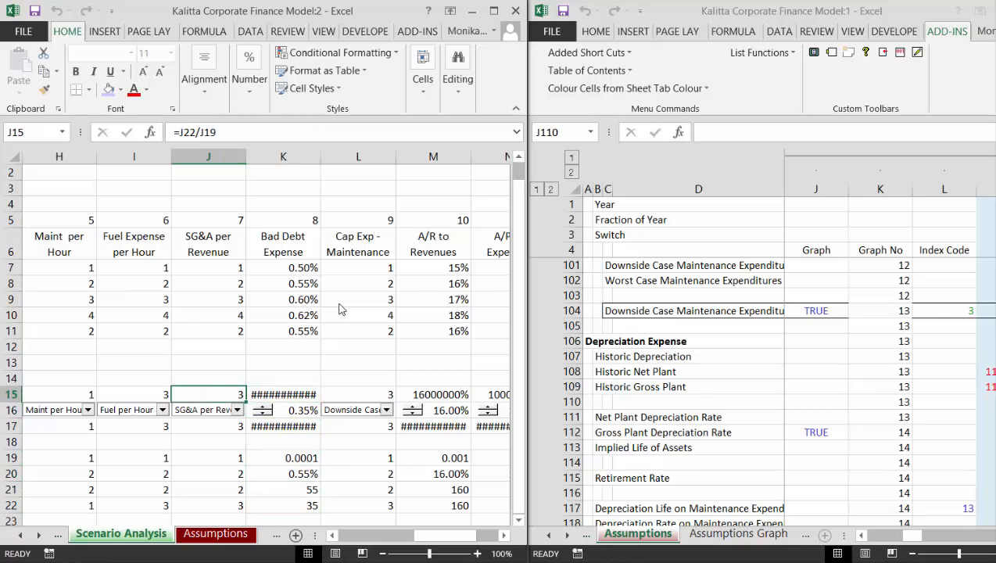
# Show which cells the Bad Debt Expense formula in K15 refers to, leaving the formula as it is.
pyautogui.press('Right')
pyautogui.press('F3')
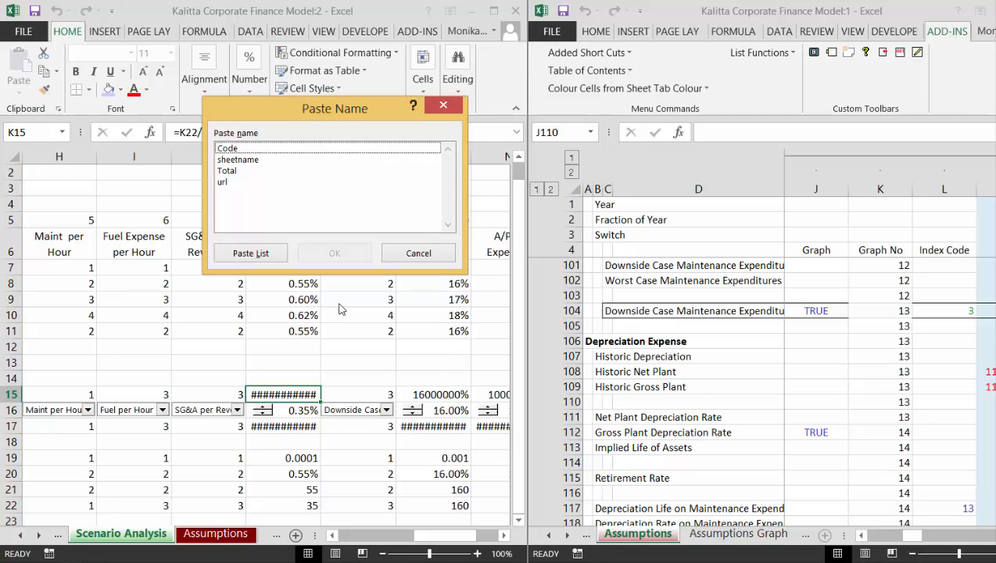
pyautogui.press('Escape')
pyautogui.press('F2')
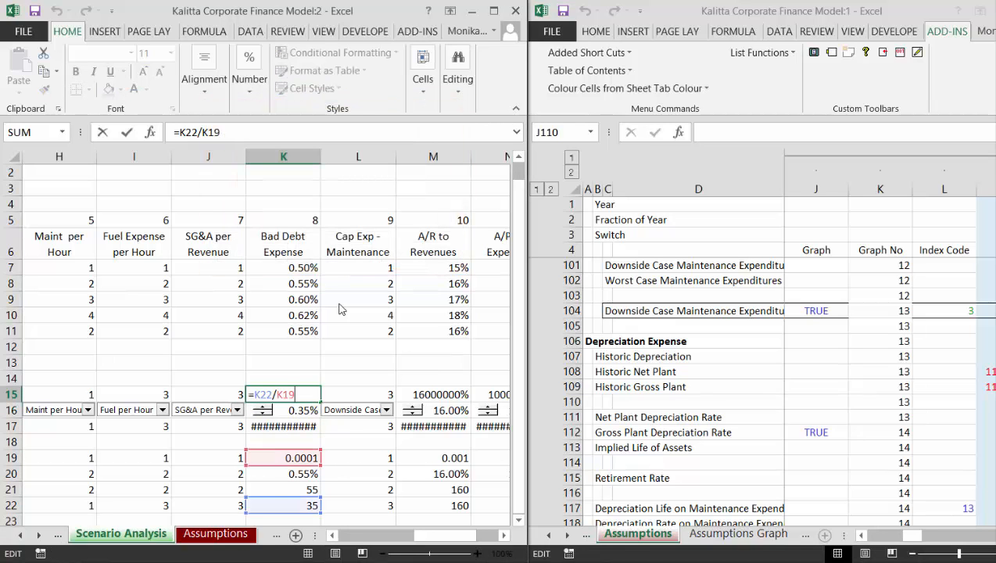
pyautogui.press('Return')
# Rewrite the Planes Grounded formula in D15 as =D22/D19, dismissing the Camtasia Studio error.
pyautogui.press('Up')
pyautogui.press('Left')
pyautogui.press('Left')
pyautogui.press('Left')
pyautogui.press('Left')
pyautogui.press('Left')
pyautogui.press('Left')
pyautogui.press('Left')
pyautogui.press('Left')
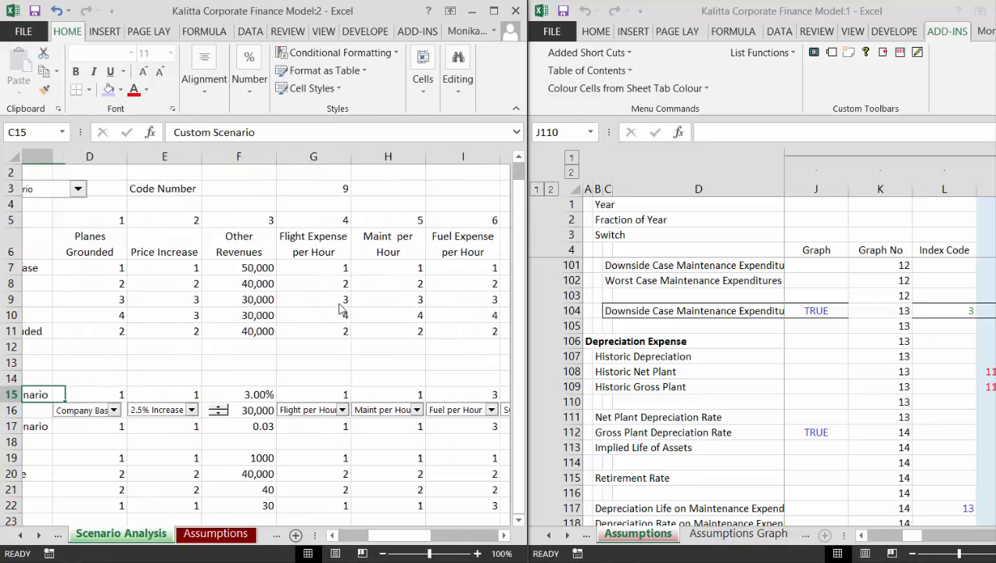
pyautogui.press('Right')
pyautogui.press('Right')
pyautogui.press('Left')
pyautogui.press('F2')
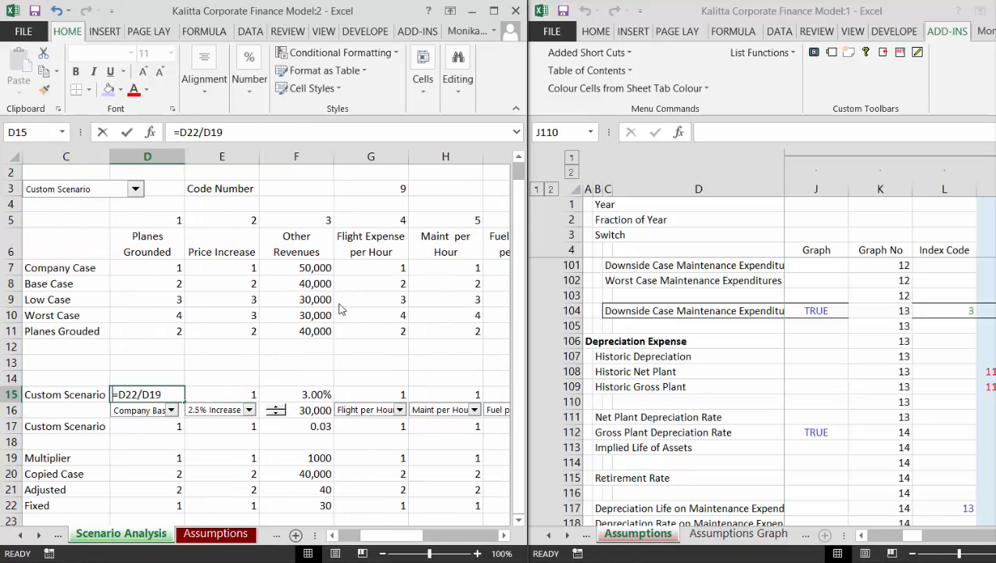
pyautogui.press('BackSpace')
pyautogui.press('BackSpace')
pyautogui.press('BackSpace')
pyautogui.press('BackSpace')
pyautogui.press('BackSpace')
pyautogui.press('BackSpace')
pyautogui.press('BackSpace')
pyautogui.press('Down')
pyautogui.press('Down')
pyautogui.press('Down')
pyautogui.press('Down')
pyautogui.press('Down')
pyautogui.press('Down')
pyautogui.press('Down')
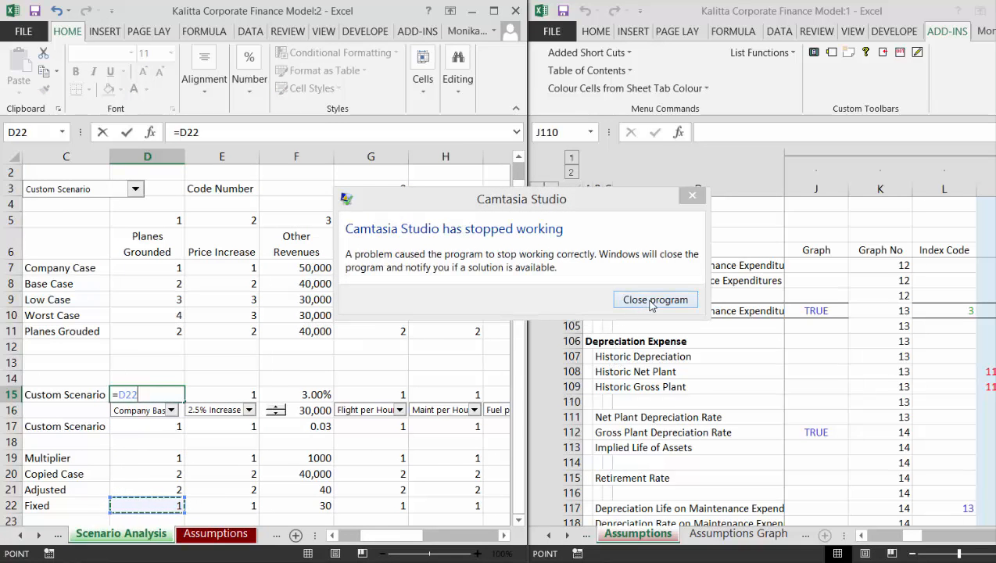
pyautogui.click(654, 301)
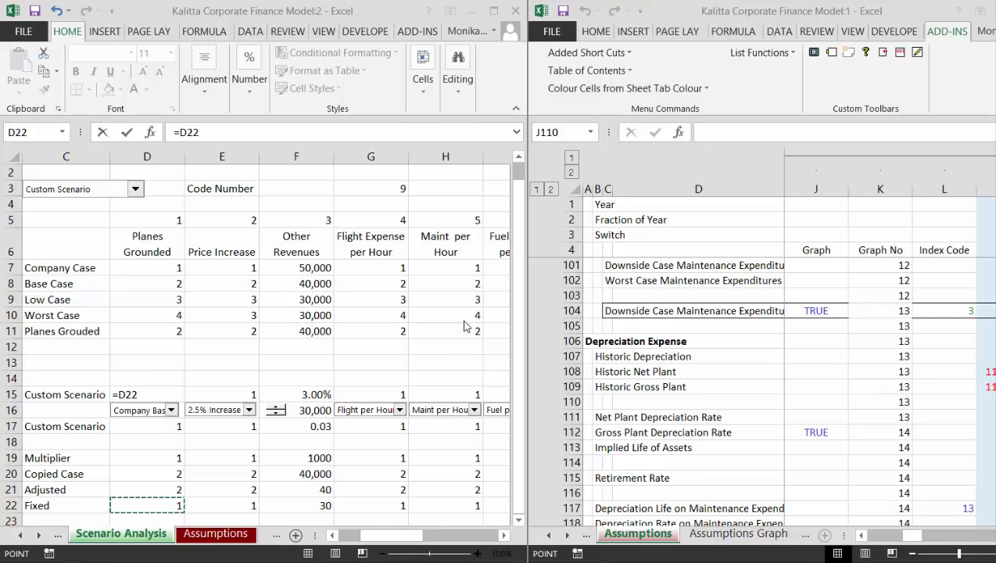
pyautogui.write('/D19')
pyautogui.hotkey('ctrl', 'Return')
pyautogui.press('Left')
pyautogui.press('Right')
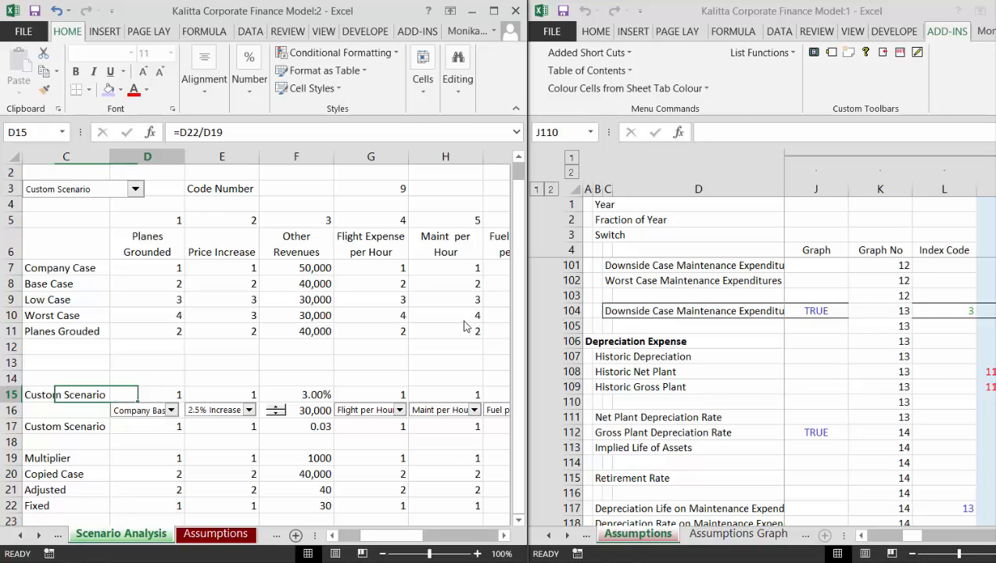
pyautogui.press('Right')
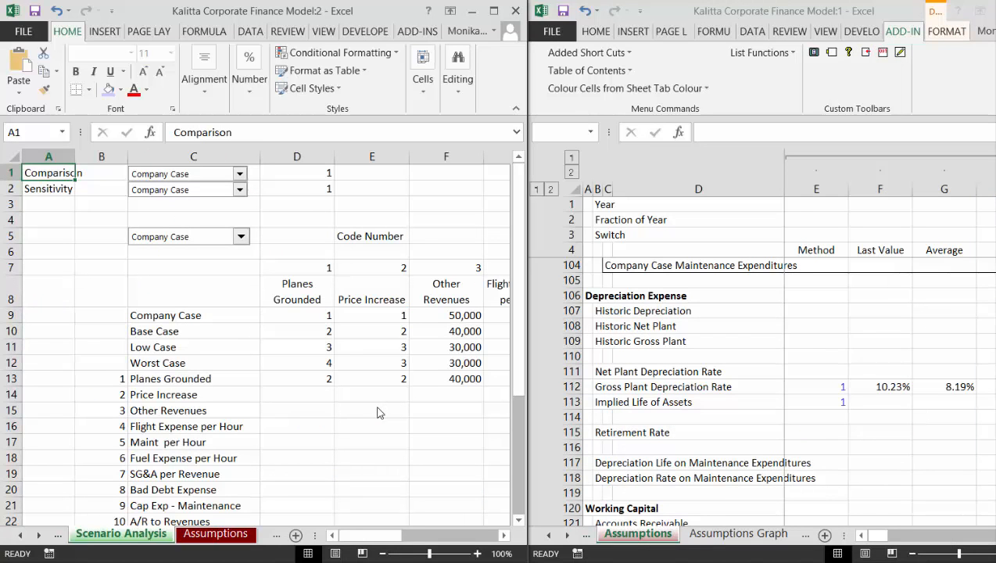
# Examine the Planes Grounded entries in row 13 and the formula behind the label in C13.
pyautogui.click(316, 404)
pyautogui.press('Up')
pyautogui.press('Up')
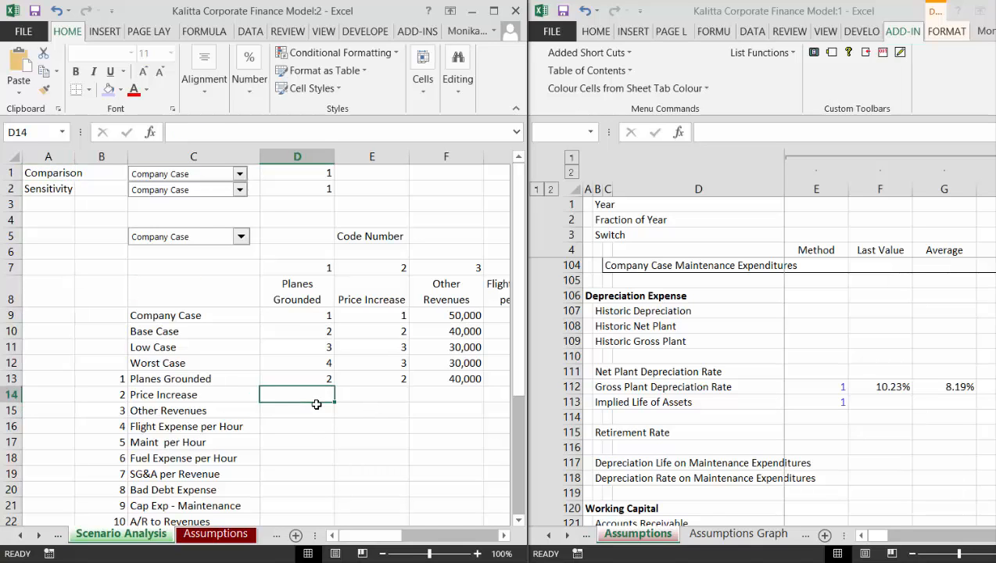
pyautogui.press('Left')
pyautogui.press('Right')
pyautogui.press('Right')
pyautogui.press('Right')
pyautogui.press('Left')
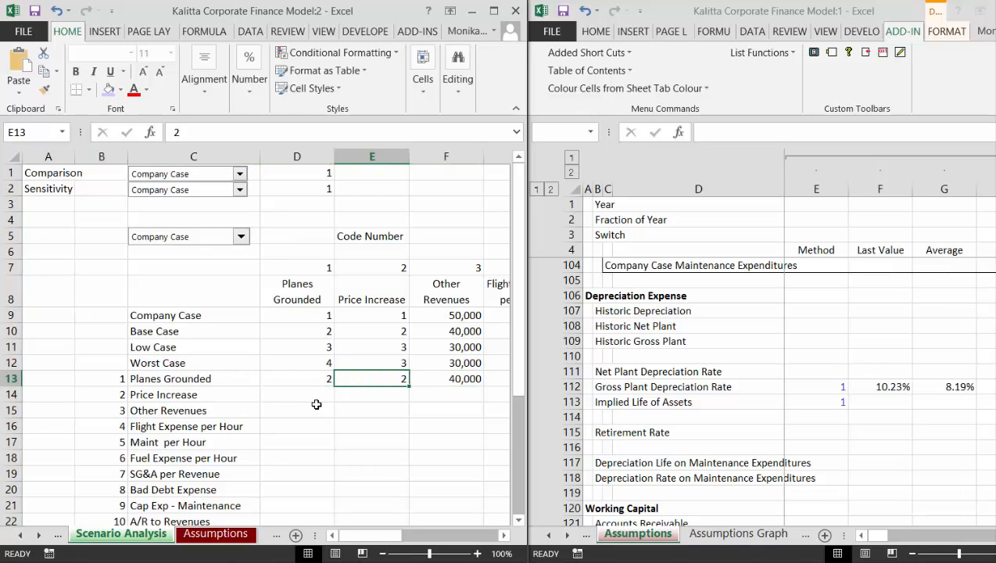
pyautogui.press('Left')
pyautogui.press('Left')
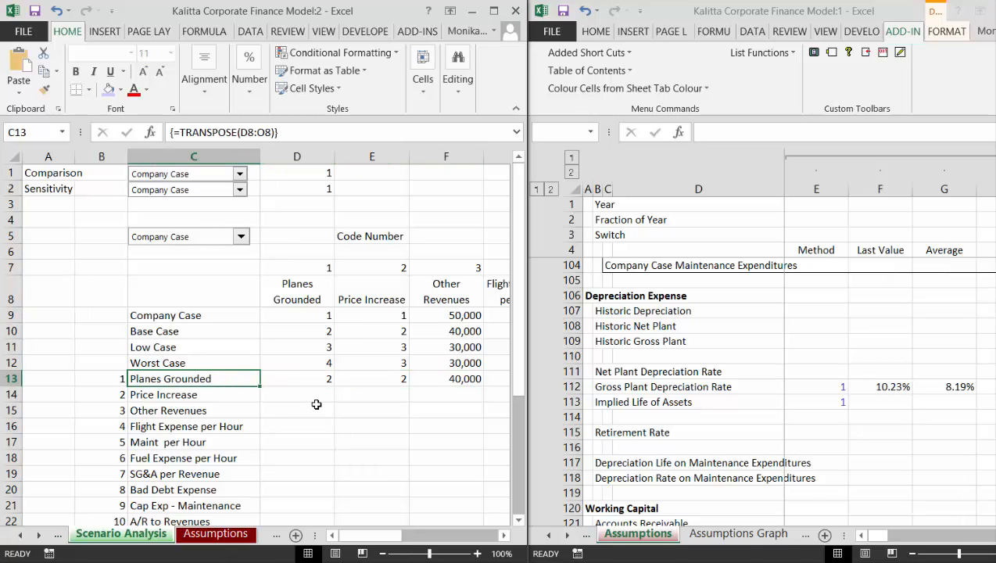
# Re-enter the variable labels in C13:C24 as the array formula =TRANSPOSE(D8:O8).
pyautogui.hotkey('shift', 'Down')
pyautogui.hotkey('shift', 'Down')
pyautogui.hotkey('shift', 'Down')
pyautogui.hotkey('shift', 'Down')
pyautogui.hotkey('shift', 'Down')
pyautogui.hotkey('shift', 'Down')
pyautogui.hotkey('shift', 'Down')
pyautogui.hotkey('shift', 'Down')
pyautogui.hotkey('shift', 'Down')
pyautogui.hotkey('shift', 'Down')
pyautogui.hotkey('shift', 'Down')
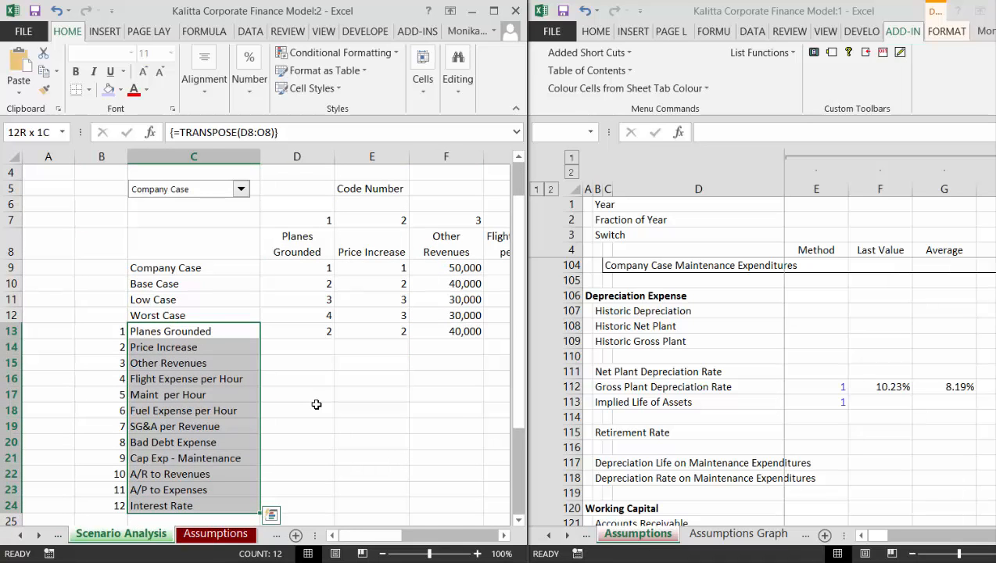
pyautogui.write('=tr')
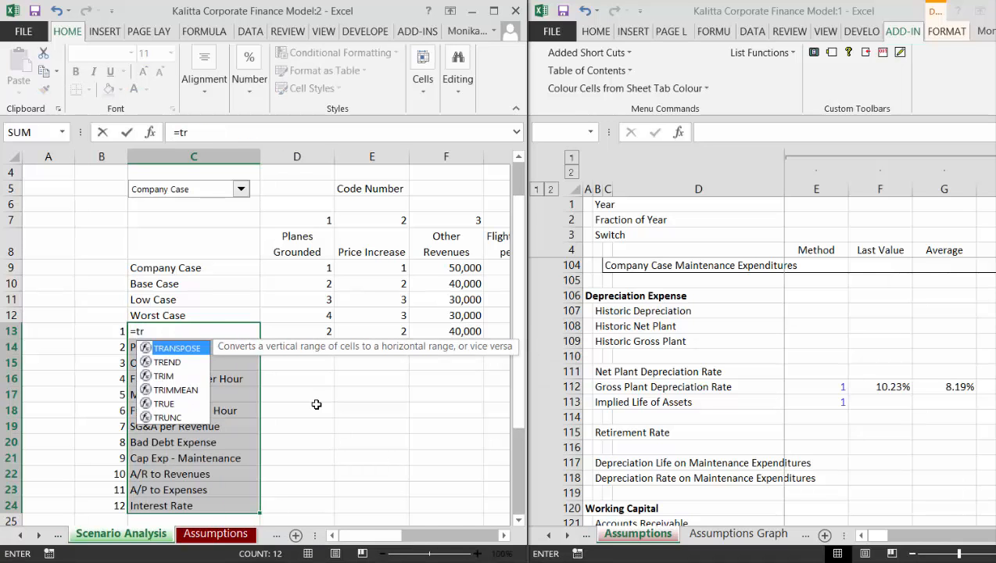
pyautogui.press('Tab')
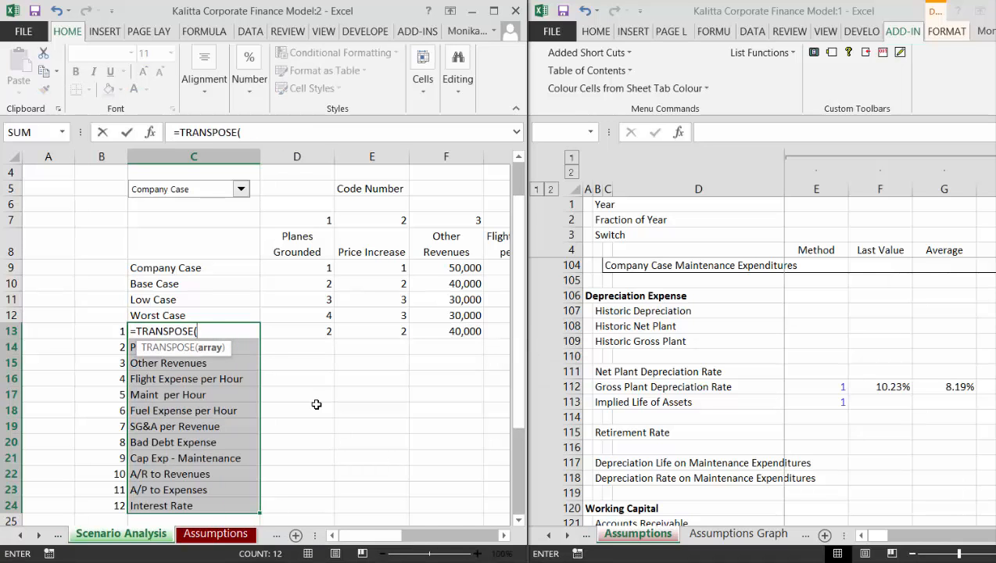
pyautogui.press('Up')
pyautogui.press('Up')
pyautogui.press('Up')
pyautogui.press('Up')
pyautogui.press('Up')
pyautogui.press('Right')
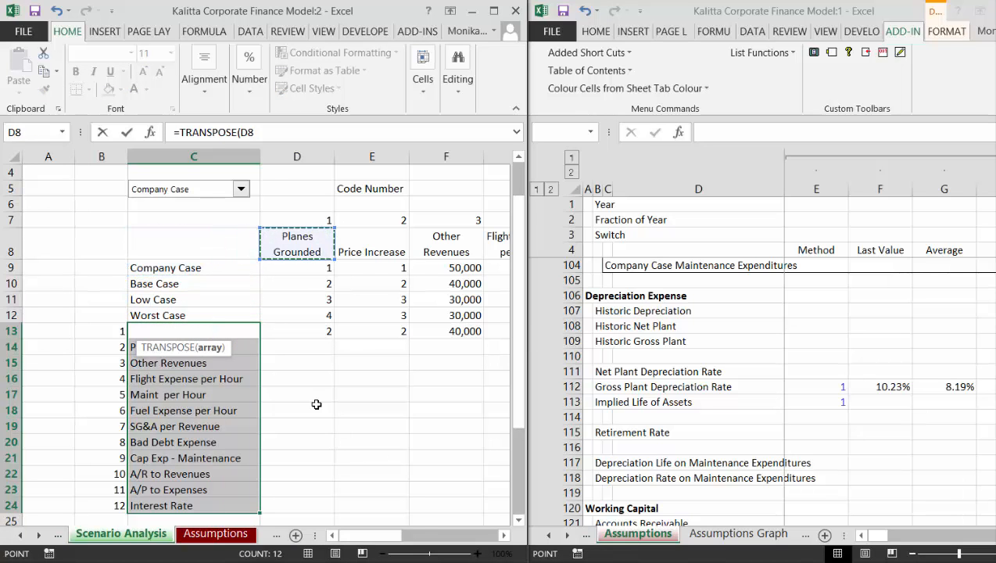
pyautogui.hotkey('ctrl', 'shift', 'Right')
pyautogui.hotkey('ctrl', 'shift', 'Return')
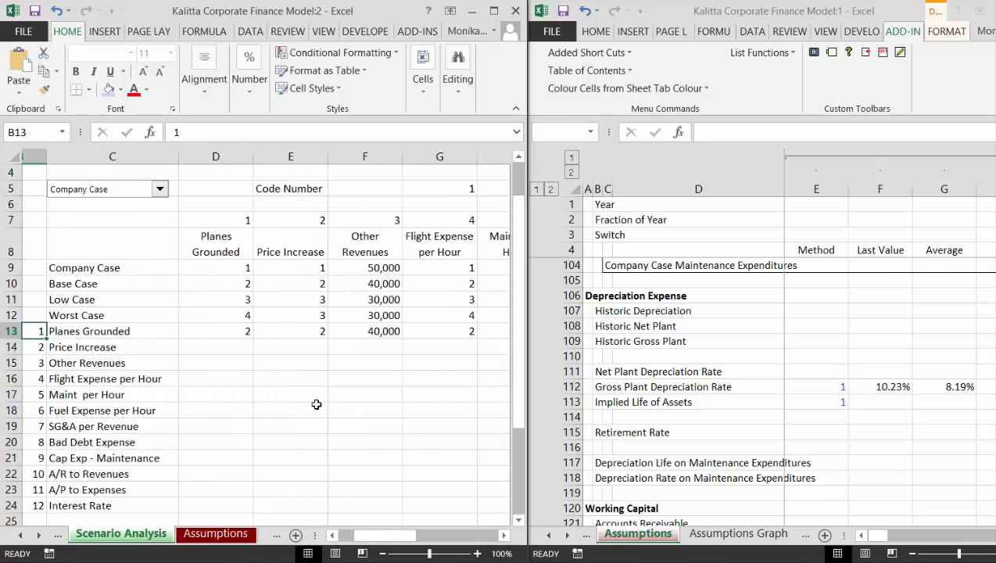
# Set the Sensitivity selector above the scenario table to Low Case.
pyautogui.press('Right')
pyautogui.press('Up')
pyautogui.hotkey('ctrl', 'Up')
pyautogui.hotkey('ctrl', 'Up')
pyautogui.hotkey('ctrl', 'Up')
pyautogui.hotkey('ctrl', 'Up')
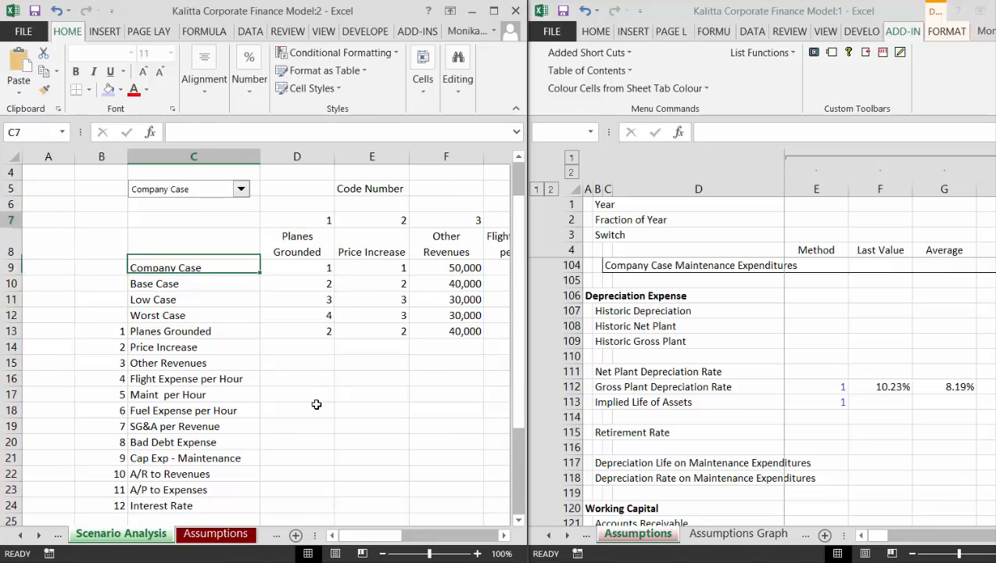
pyautogui.press('Left')
pyautogui.press('Left')
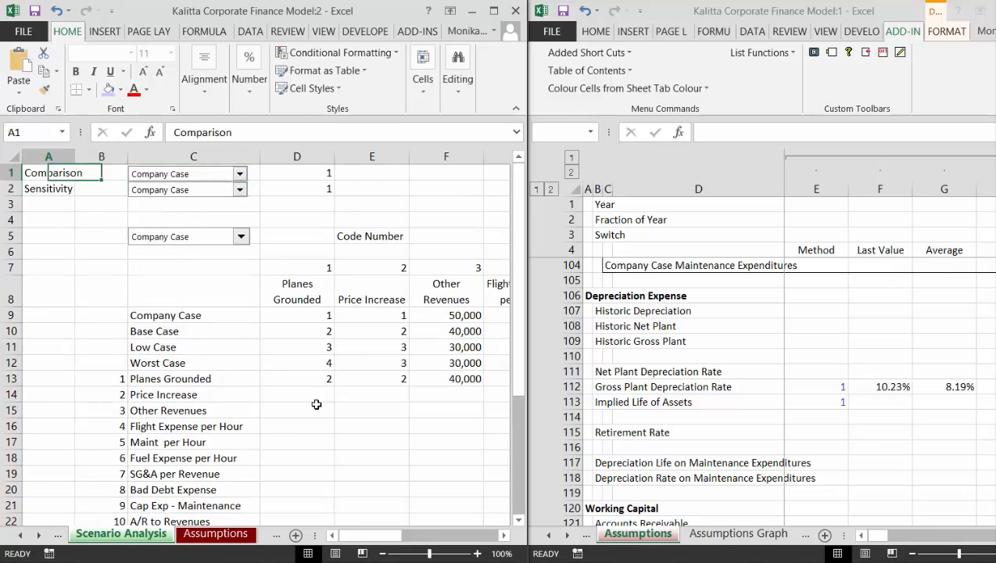
pyautogui.press('Right')
pyautogui.press('Right')
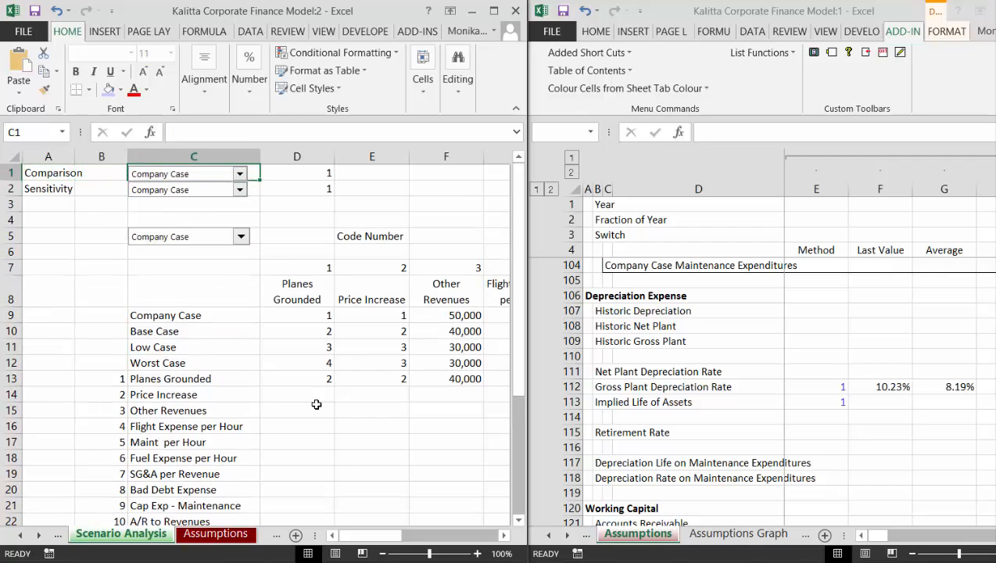
pyautogui.click(240, 190)
pyautogui.press('Down')
pyautogui.press('Down')
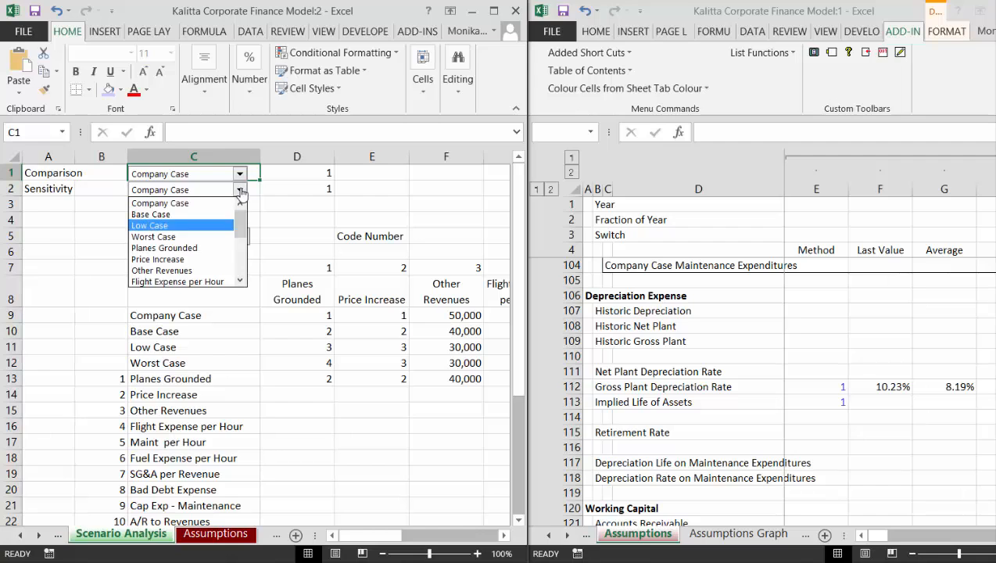
pyautogui.press('Down')
pyautogui.press('Up')
pyautogui.press('Return')
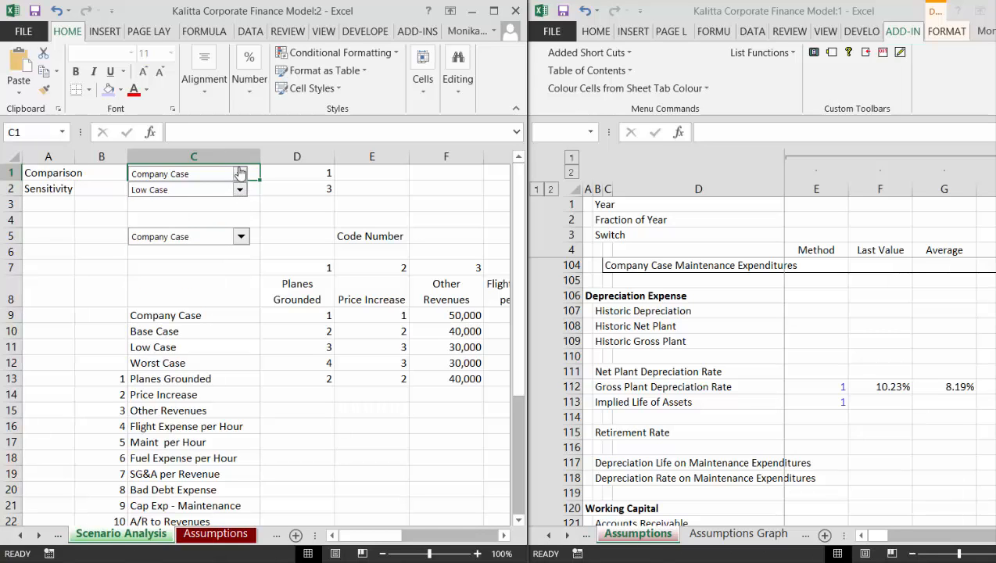
# Set the Comparison selector to Base Case and select E1, the empty cell beside its code number.
pyautogui.click(239, 172)
pyautogui.press('Down')
pyautogui.press('Return')
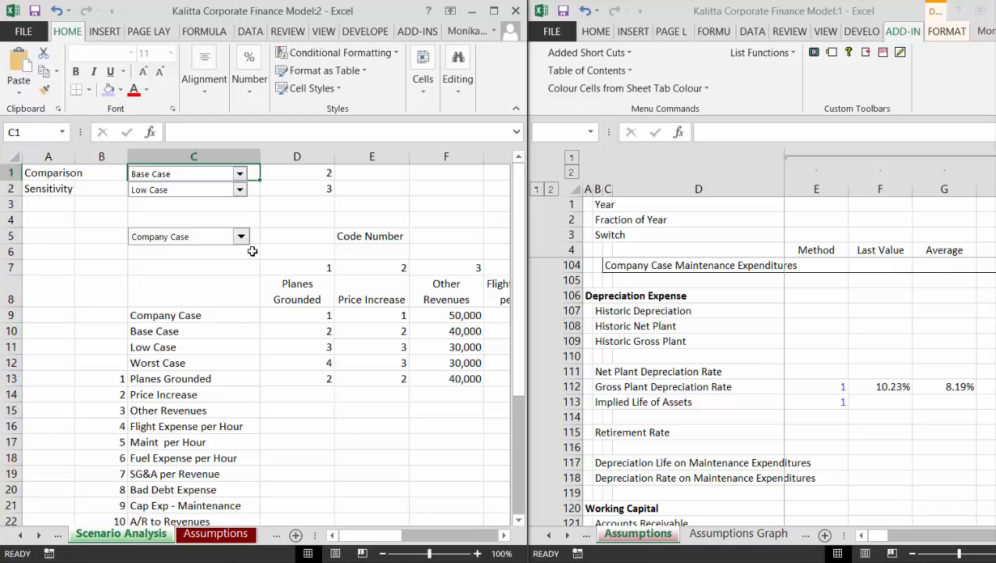
pyautogui.click(159, 381)
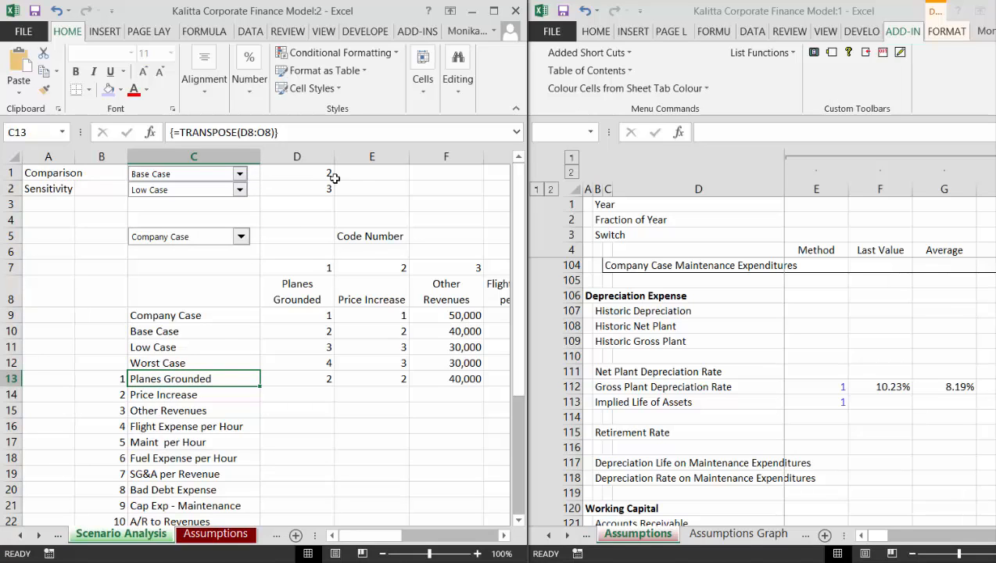
pyautogui.click(377, 173)
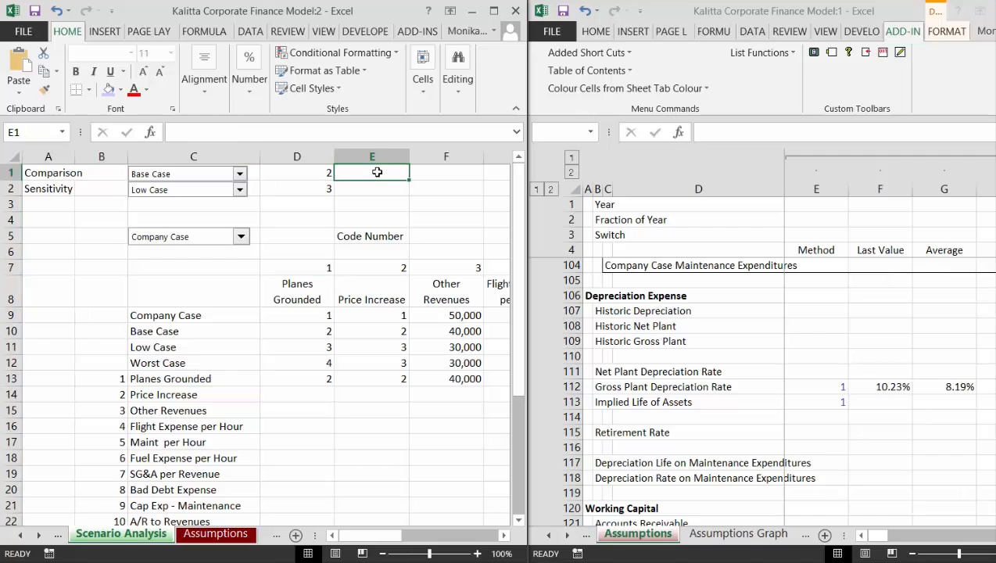
pyautogui.write('=index')
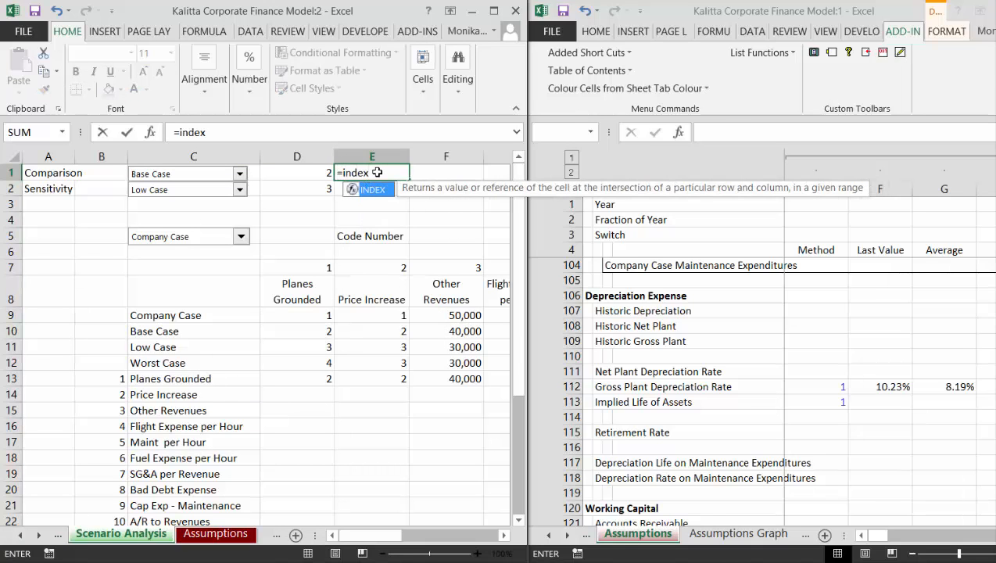
pyautogui.hotkey('ctrl', 'a')
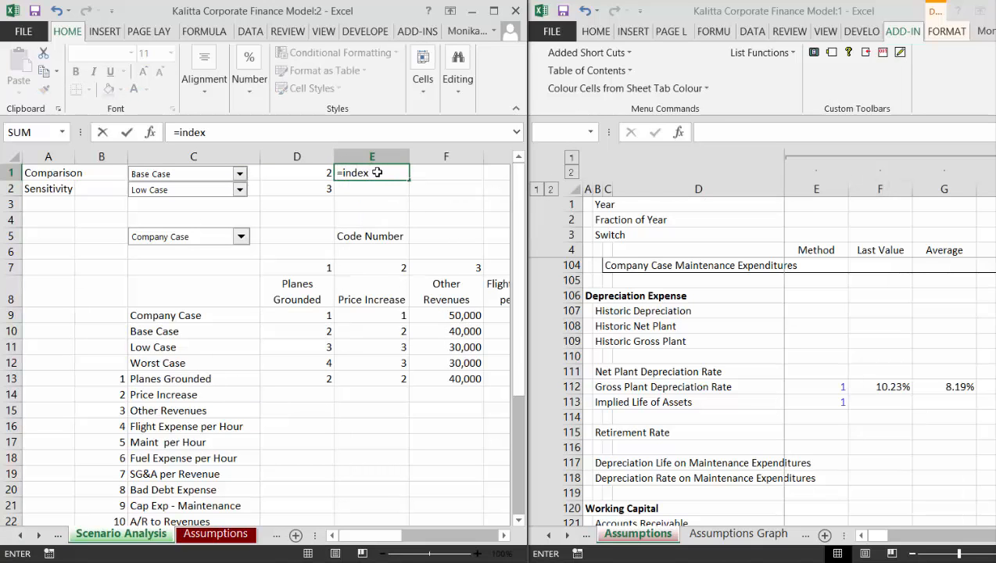
pyautogui.write('x')
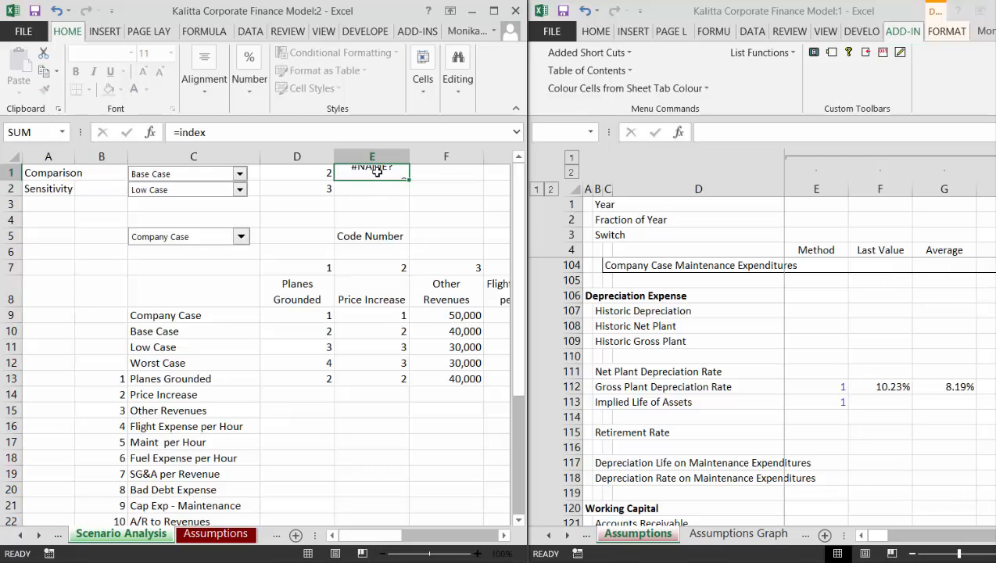
pyautogui.hotkey('ctrl', 'Return')
# Enter =INDEX(C9:C12,D1) in E1 to look up the Comparison scenario's name from its code.
pyautogui.write('=in')
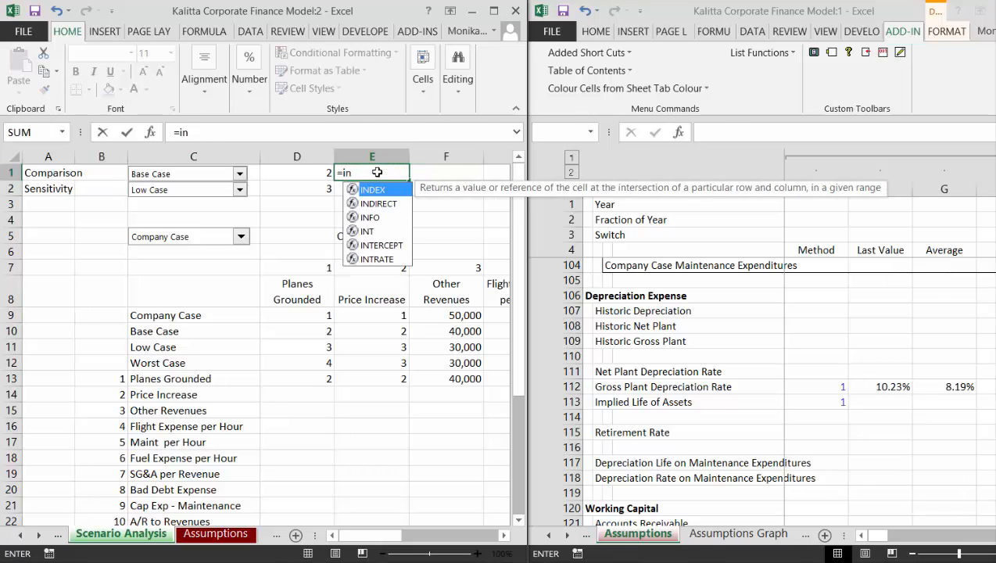
pyautogui.press('Tab')
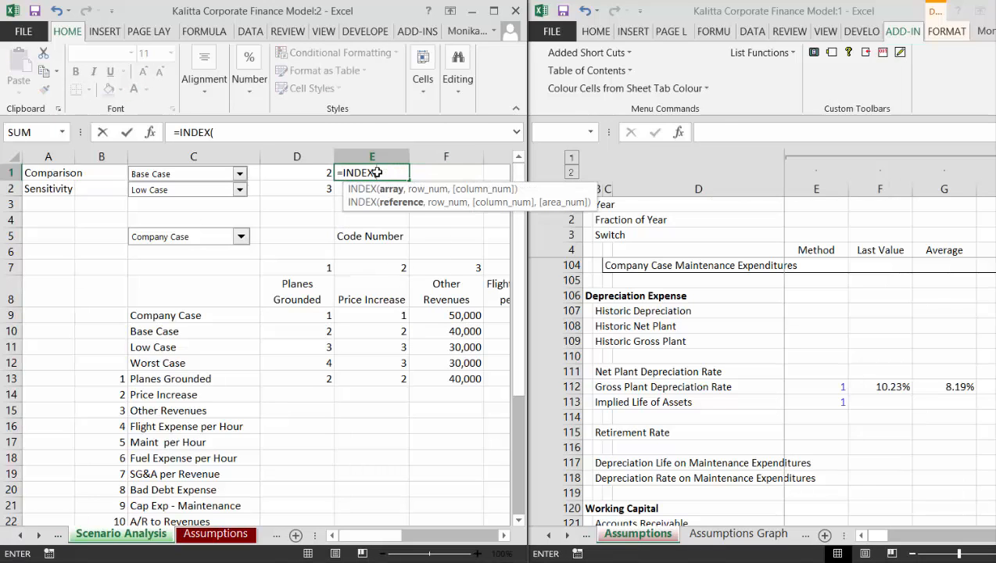
pyautogui.click(191, 336)
pyautogui.press('Down')
pyautogui.press('Down')
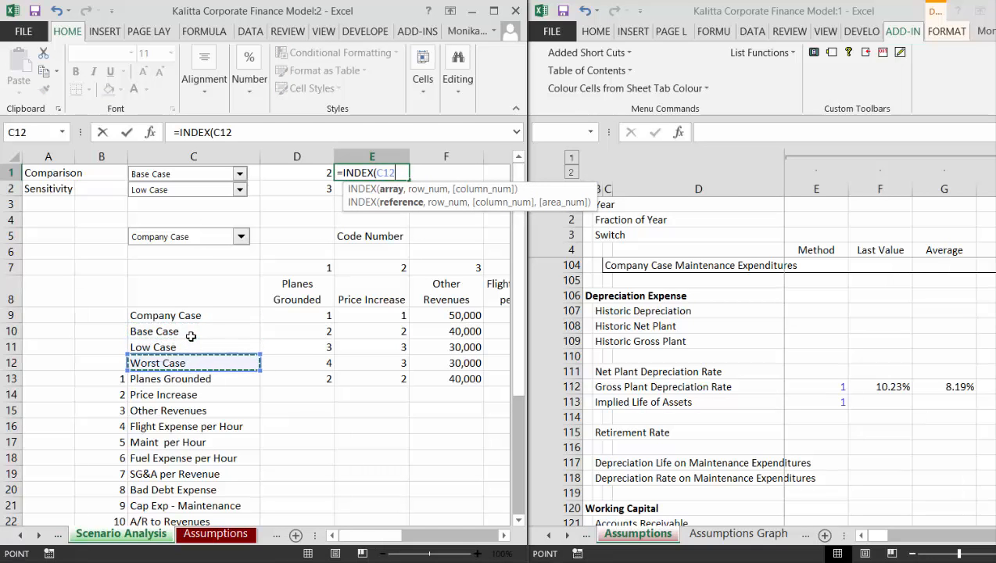
pyautogui.press('Down')
pyautogui.hotkey('ctrl', 'shift', 'Down')
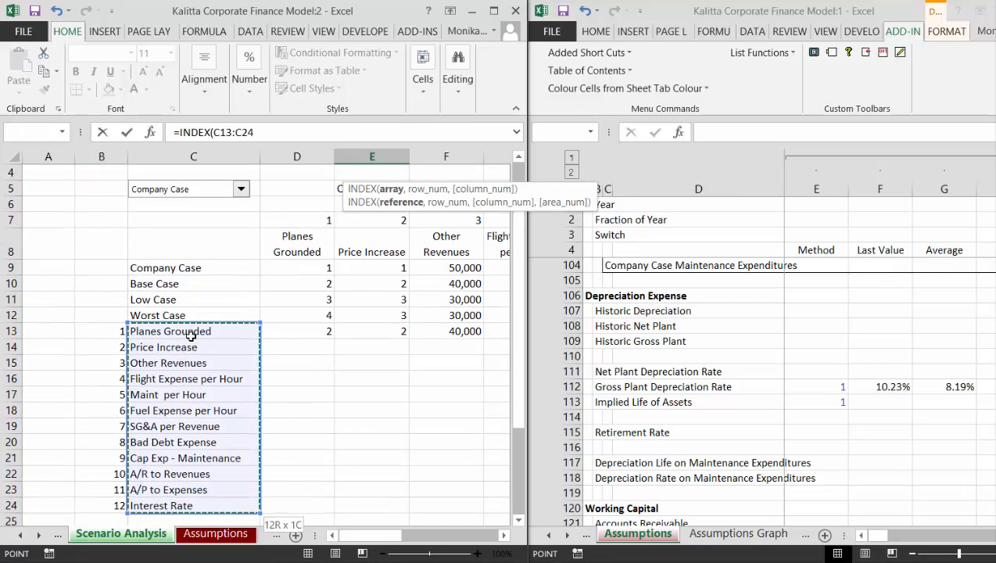
pyautogui.press('Up')
pyautogui.press('Up')
pyautogui.press('Up')
pyautogui.press('Up')
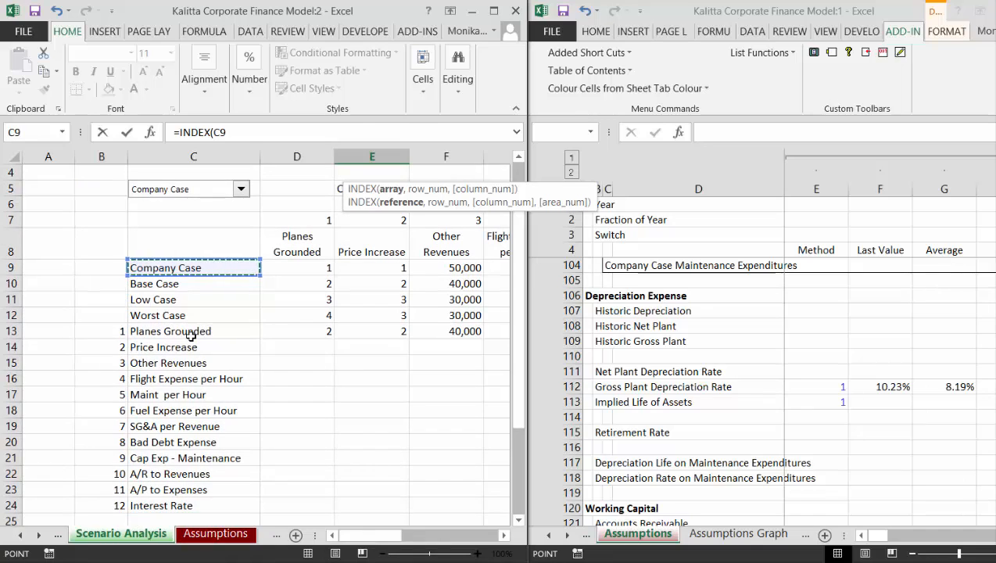
pyautogui.hotkey('shift', 'Down')
pyautogui.hotkey('shift', 'Down')
pyautogui.hotkey('shift', 'Down')
pyautogui.write(',')
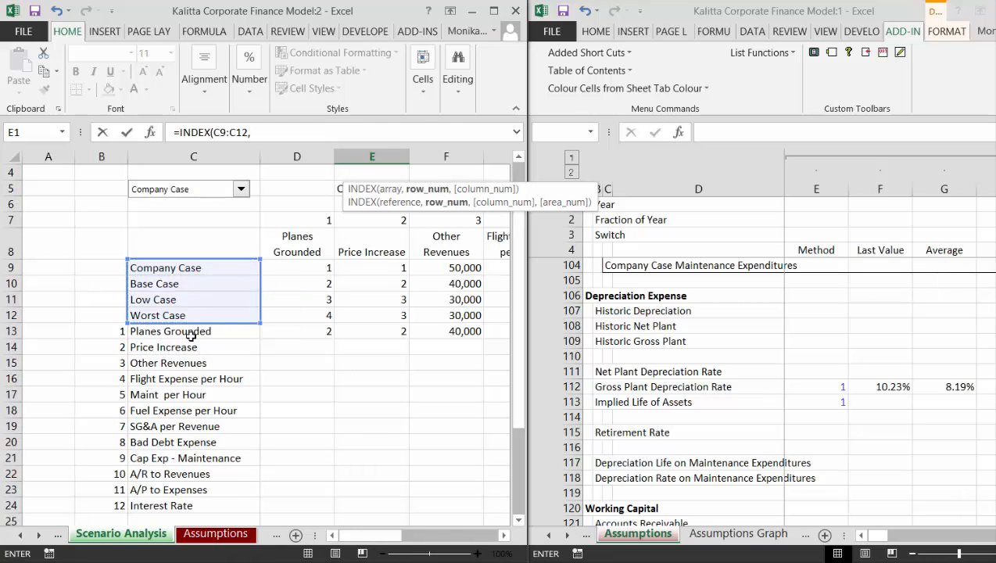
pyautogui.press('Left')
pyautogui.write(')')
pyautogui.press('Return')
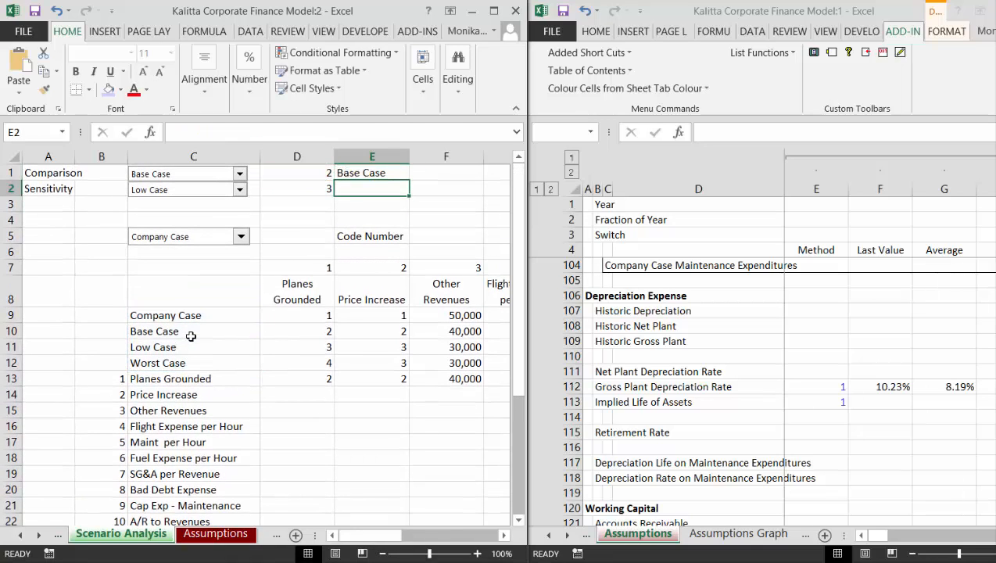
# Enter =INDEX(C9:C12,D2) in E2 to look up the Sensitivity scenario's name from its code.
pyautogui.write('=inde')
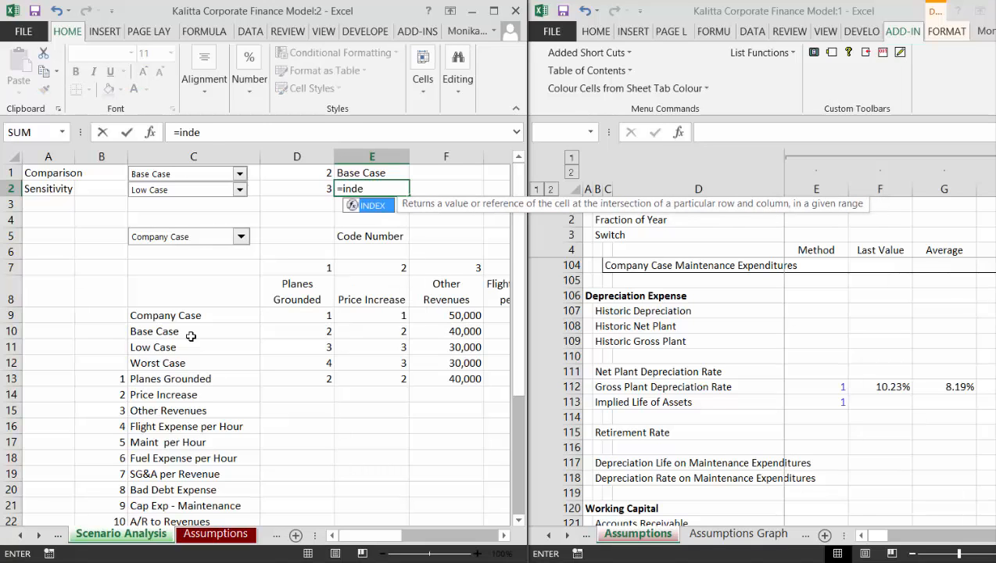
pyautogui.press('Tab')
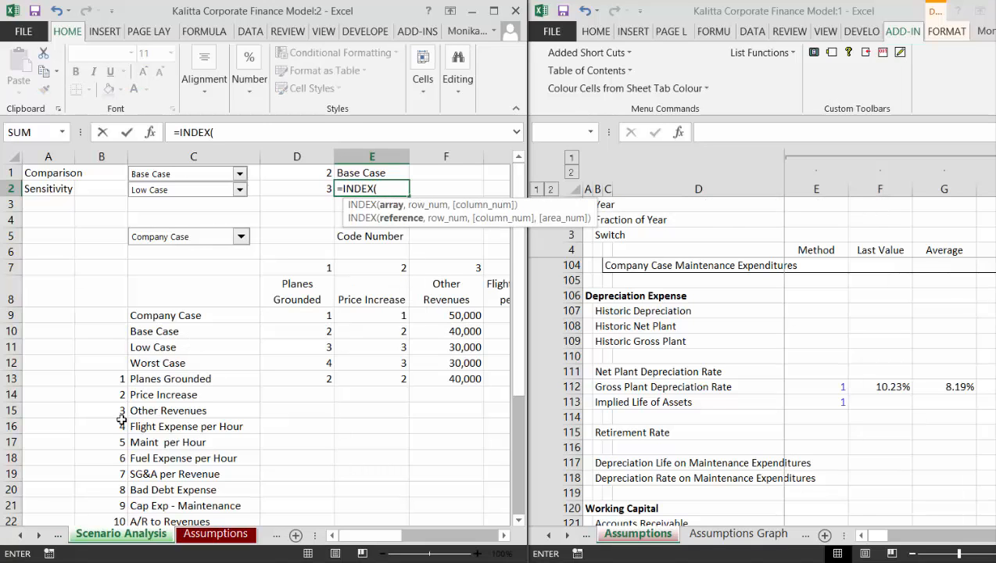
pyautogui.moveTo(148, 319); pyautogui.dragTo(148, 365)
pyautogui.write(',D2')
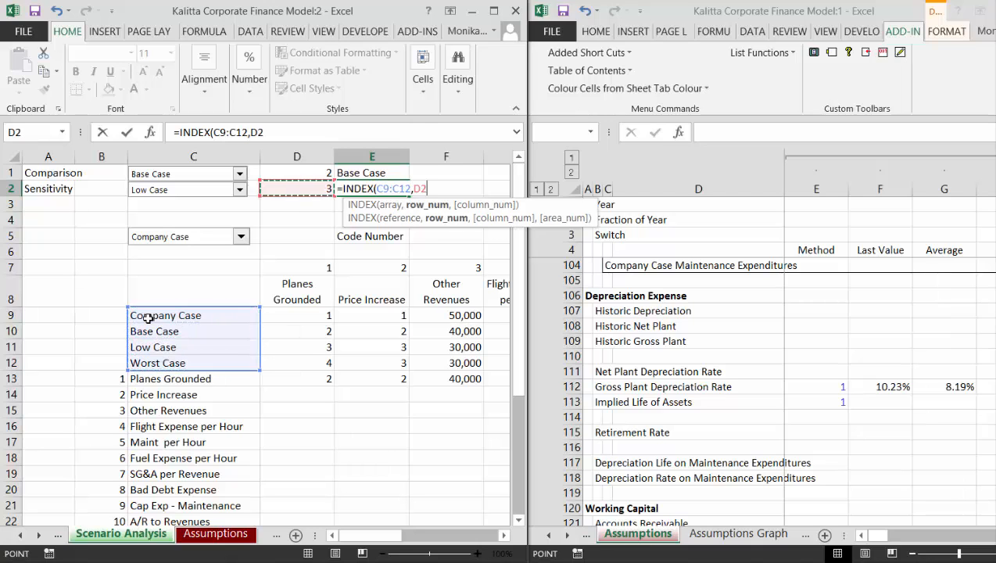
pyautogui.press('Return')
pyautogui.press('Up')
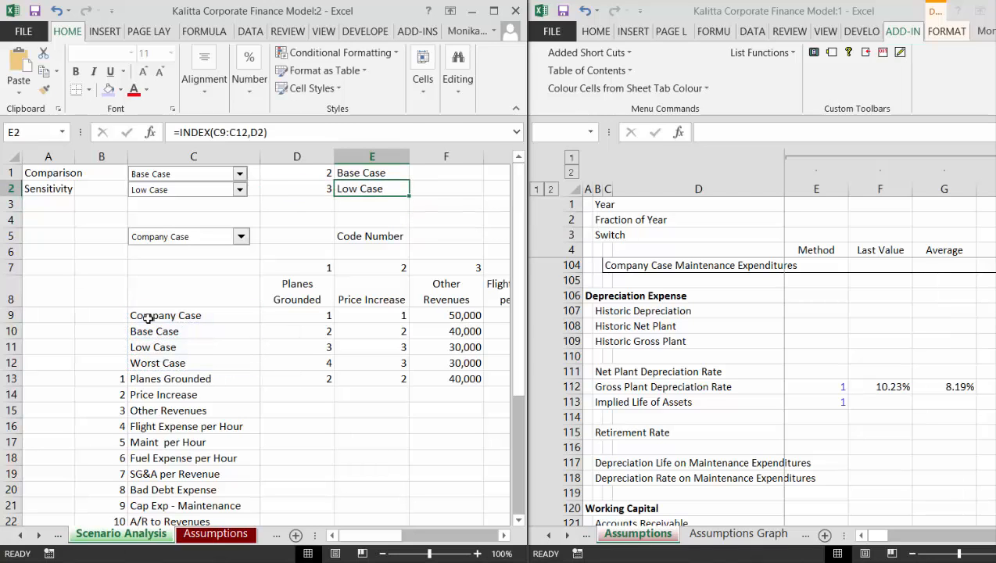
# Extend the label formula in C13 to =TRANSPOSE(D8:O8)&" "&$E$2&" "&" vs "&E1.
pyautogui.press('Right')
pyautogui.press('Left')
pyautogui.press('Down')
pyautogui.press('Down')
pyautogui.press('Down')
pyautogui.press('Down')
pyautogui.press('Down')
pyautogui.press('Down')
pyautogui.press('Down')
pyautogui.press('Down')
pyautogui.press('Down')
pyautogui.press('Down')
pyautogui.press('Down')
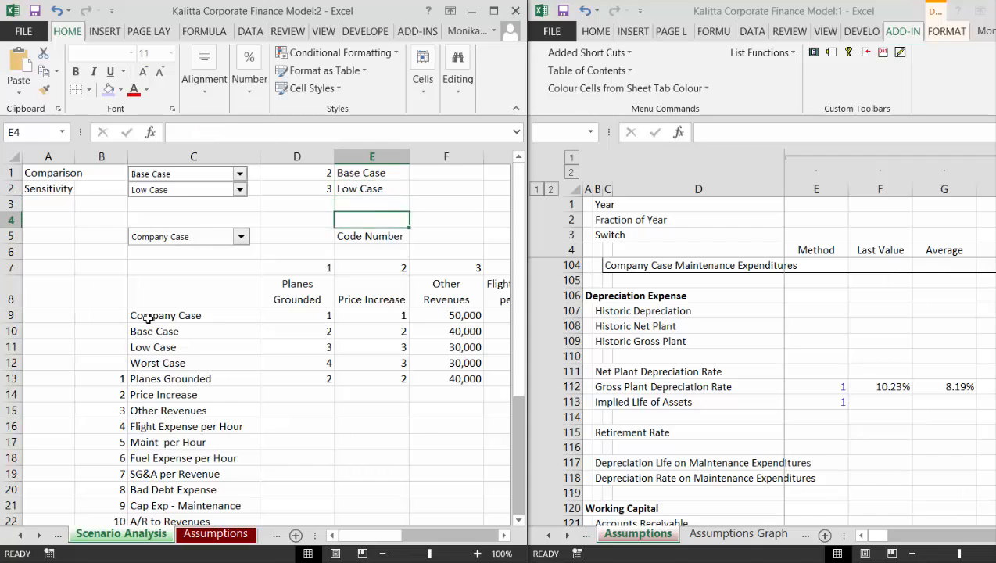
pyautogui.press('Left')
pyautogui.press('Left')
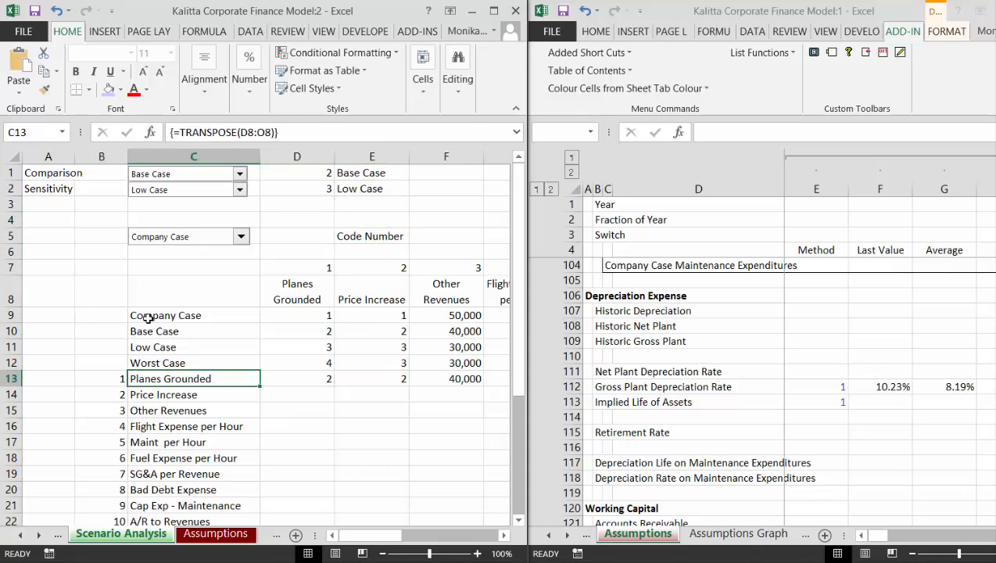
pyautogui.press('F2')
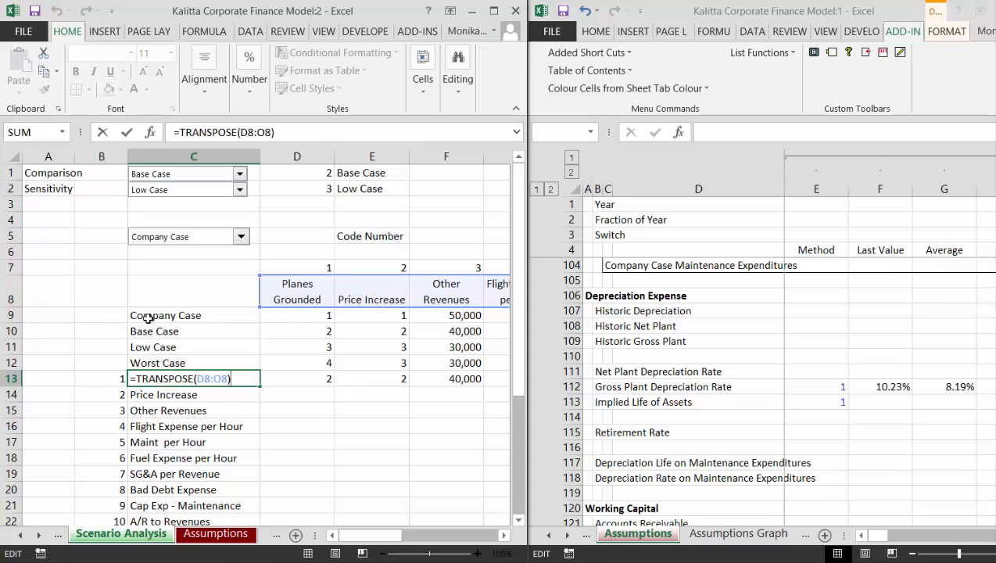
pyautogui.write('&" "&')
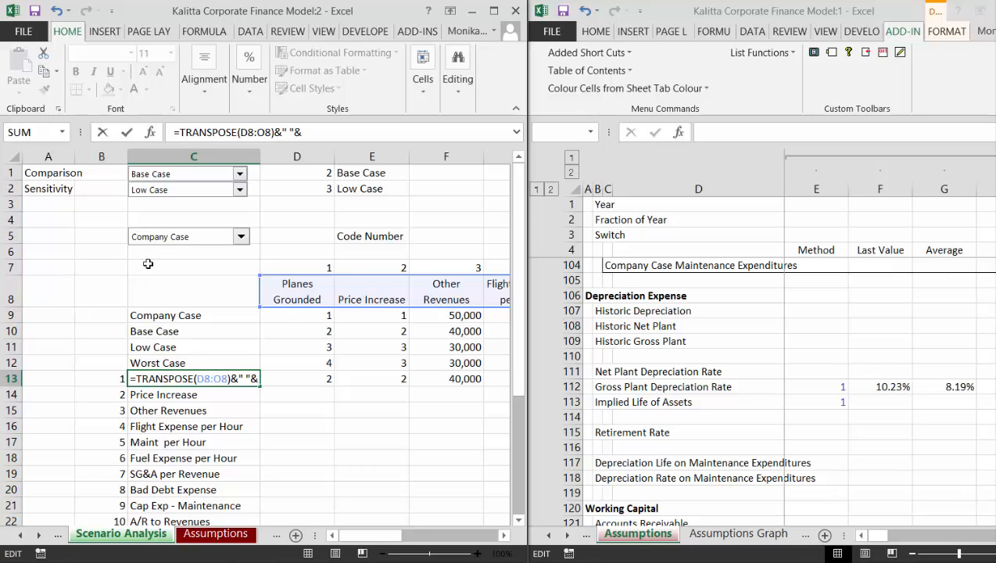
pyautogui.click(356, 191)
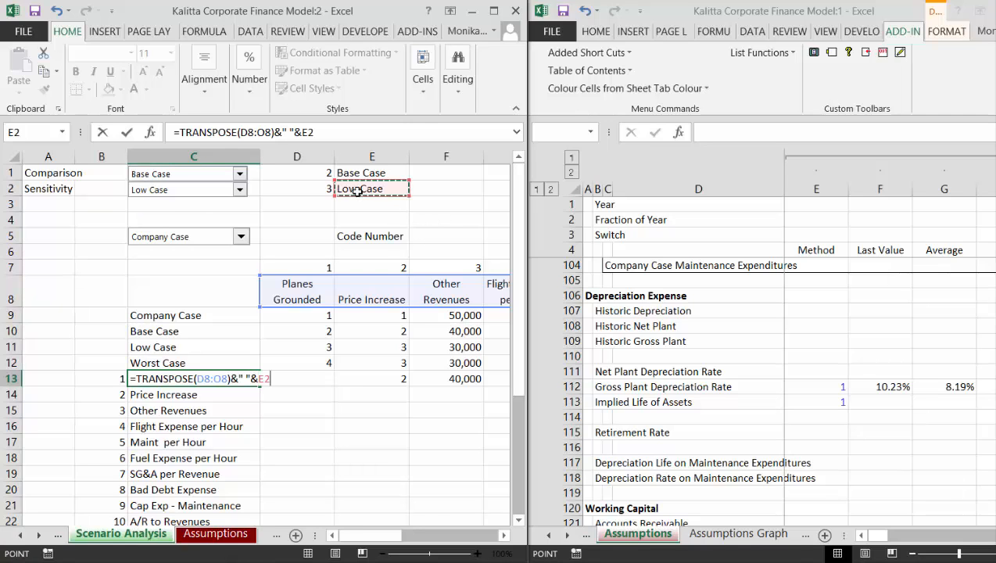
pyautogui.press('F4')
pyautogui.write('&" "&" vs "&')
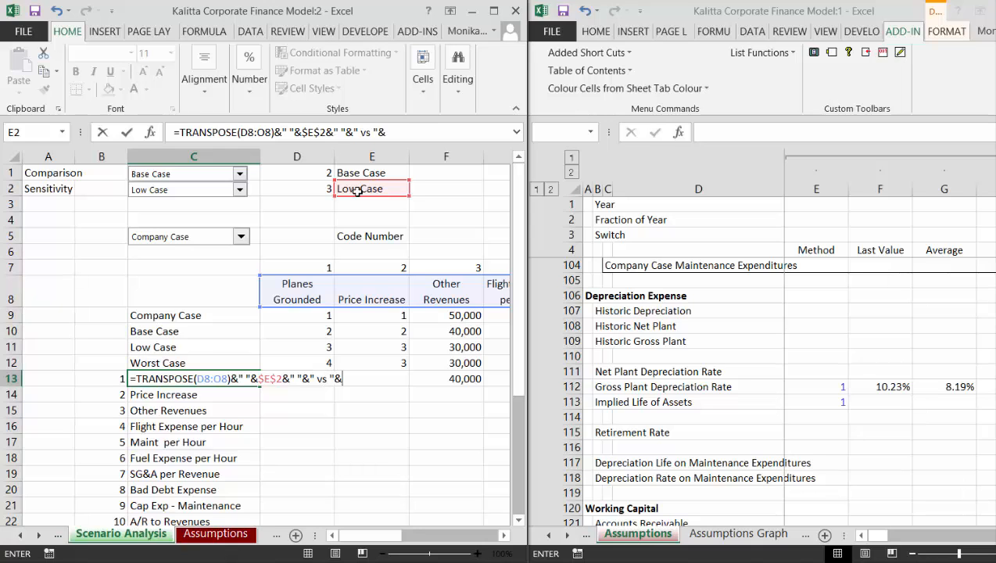
pyautogui.click(352, 174)
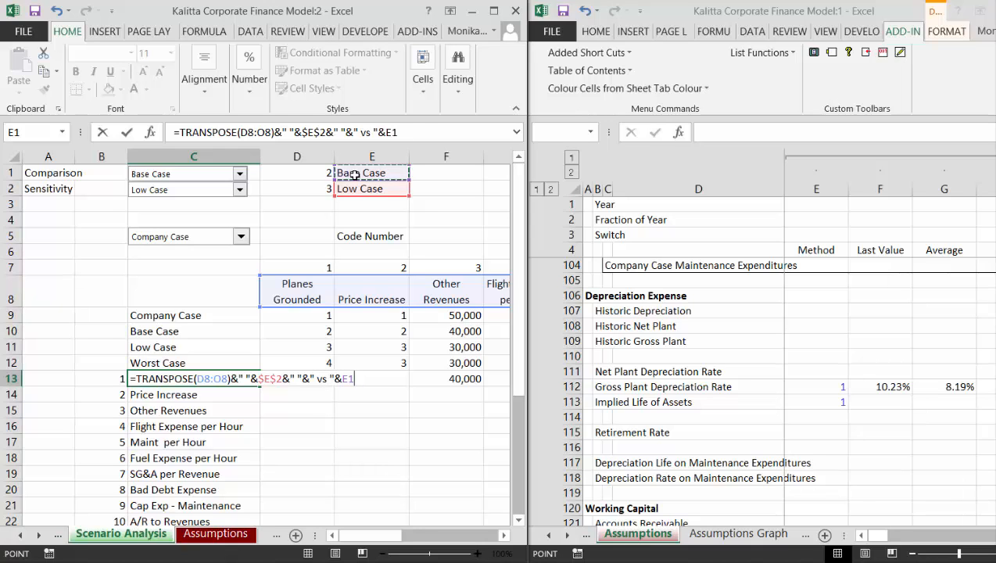
pyautogui.press('Return')
pyautogui.press('Return')
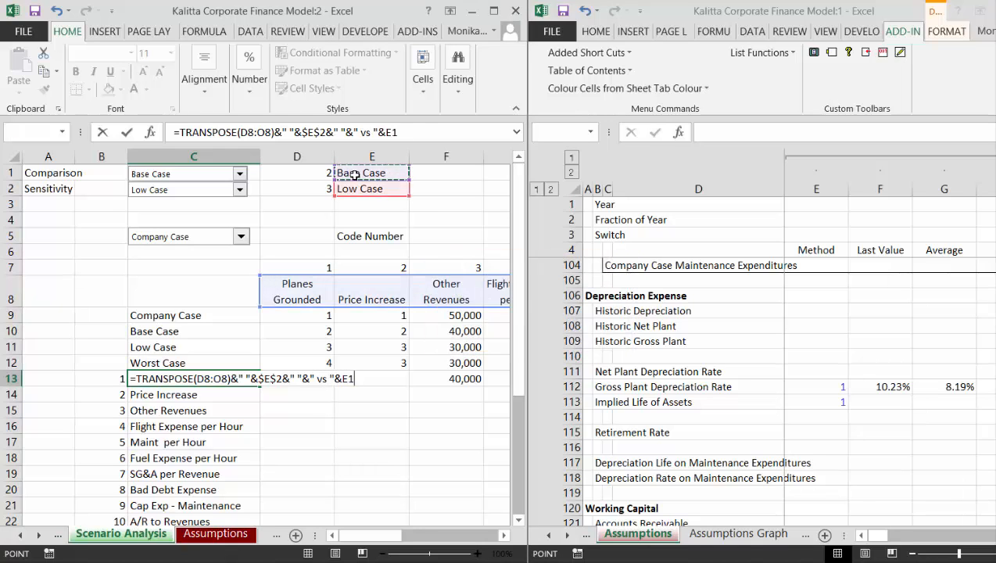
# Enter the C13 label formula as an array formula across its existing array and widen column C to fit the longer labels.
pyautogui.press('Return')
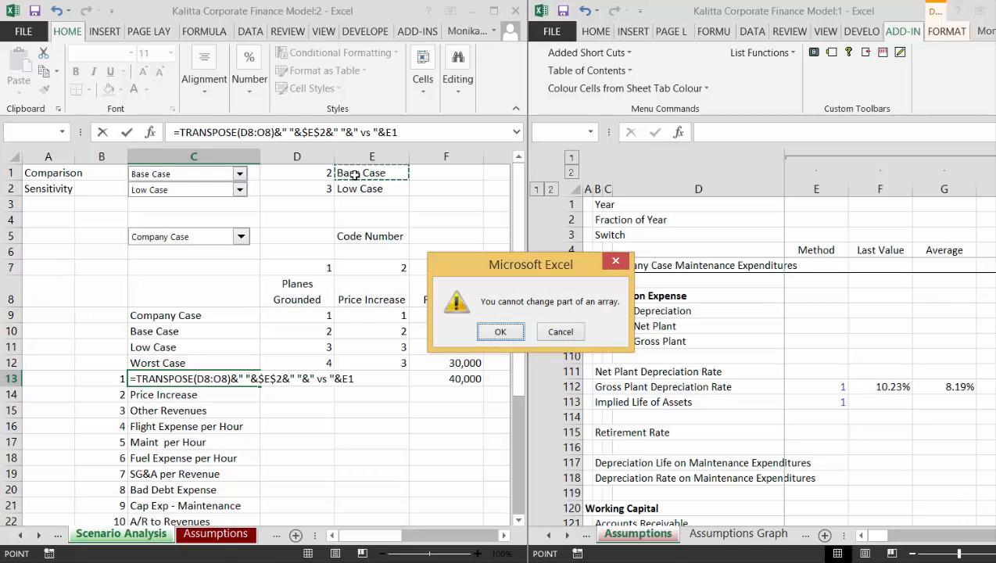
pyautogui.press('Return')
pyautogui.press('F2')
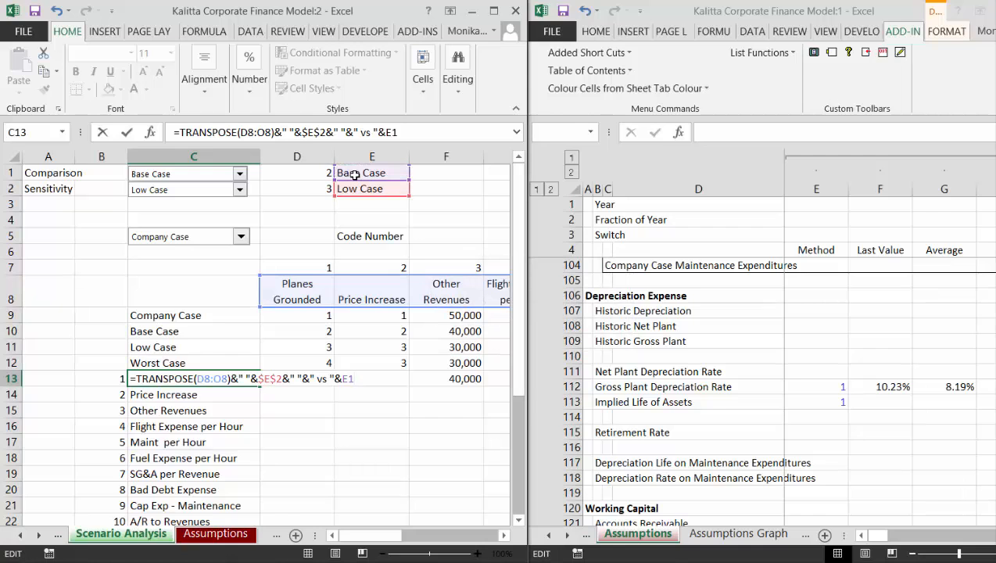
pyautogui.hotkey('ctrl', 'shift', 'Return')
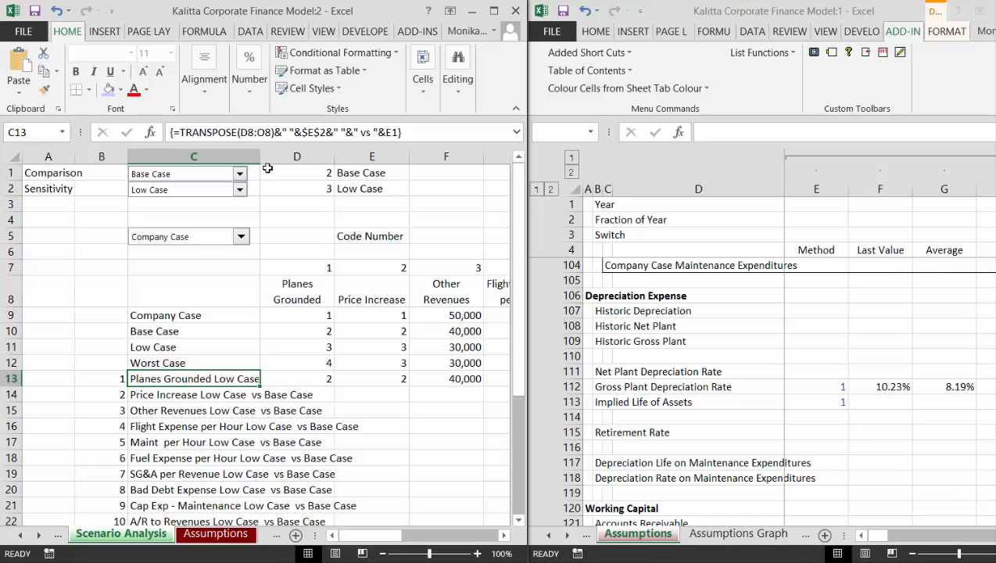
pyautogui.moveTo(262, 157); pyautogui.dragTo(371, 165)
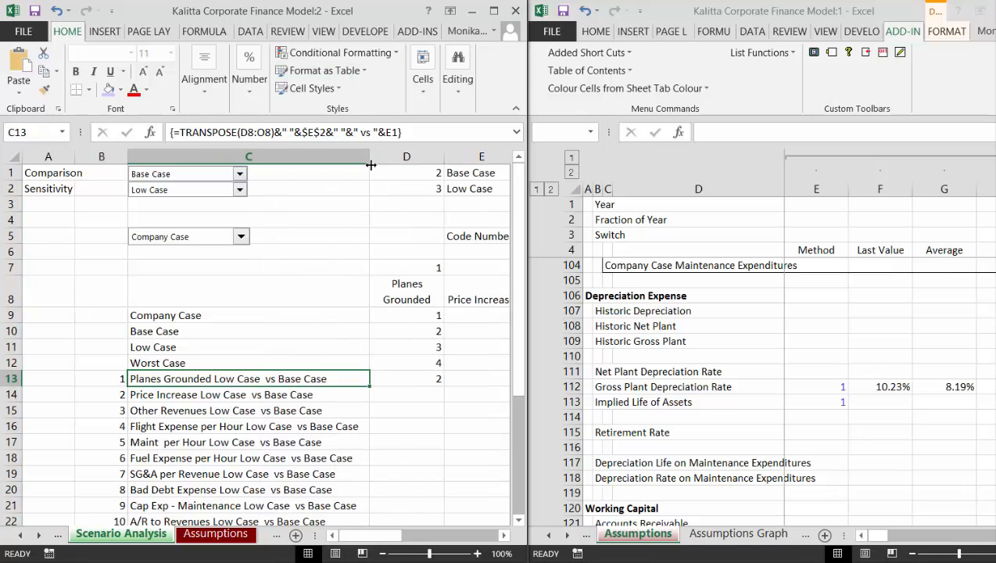
# Review the transposed case labels in C13:C24 and the index numbers beside them in column B.
pyautogui.press('Down')
pyautogui.press('Down')
pyautogui.press('Down')
pyautogui.press('Down')
pyautogui.press('Down')
pyautogui.press('Down')
pyautogui.press('Down')
pyautogui.press('Down')
pyautogui.press('Down')
pyautogui.press('Down')
pyautogui.press('Down')
pyautogui.press('Down')
pyautogui.press('Down')
pyautogui.press('Down')
pyautogui.press('Down')
pyautogui.press('Down')
pyautogui.press('Down')
pyautogui.press('Down')
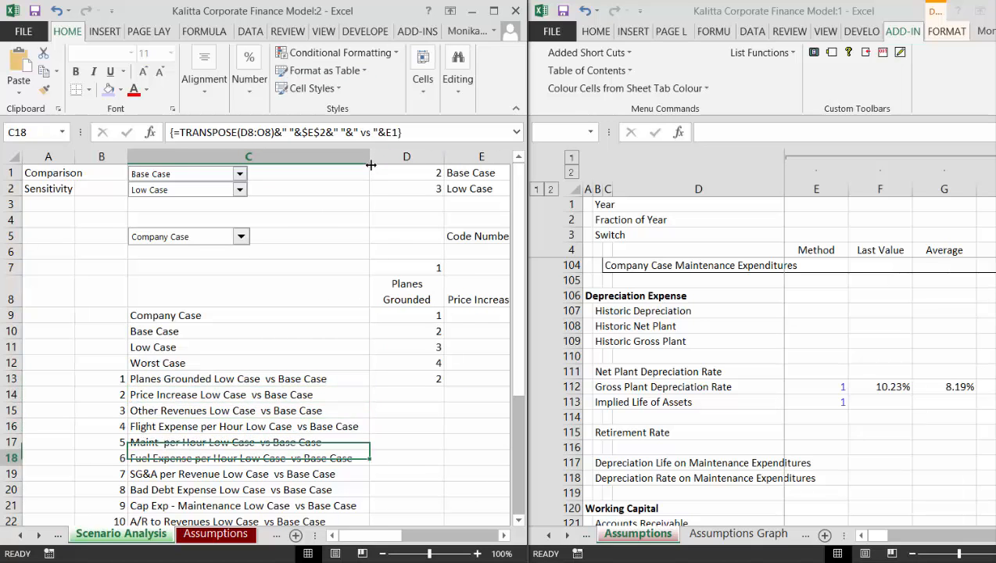
pyautogui.press('Up')
pyautogui.press('Up')
pyautogui.press('Up')
pyautogui.press('Up')
pyautogui.press('Up')
pyautogui.press('Up')
pyautogui.press('Up')
pyautogui.press('Up')
pyautogui.press('Up')
pyautogui.press('Up')
pyautogui.press('Up')
pyautogui.press('Up')
pyautogui.press('Up')
pyautogui.press('Up')
pyautogui.press('Up')
pyautogui.press('Up')
pyautogui.press('Up')
pyautogui.press('Up')
pyautogui.press('Up')
pyautogui.press('Up')
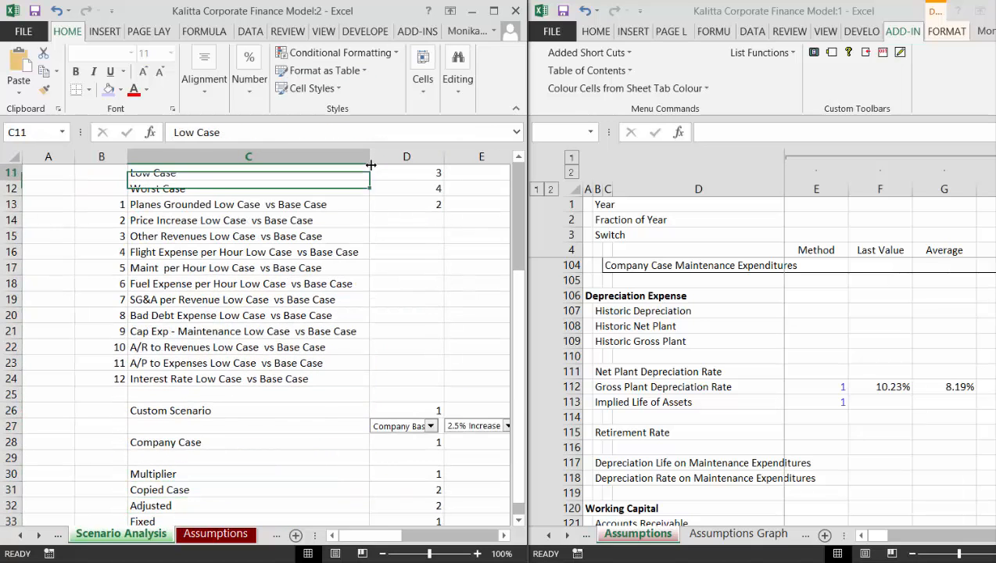
pyautogui.press('Down')
pyautogui.press('Down')
pyautogui.press('Down')
pyautogui.press('Down')
pyautogui.press('Down')
pyautogui.press('Down')
pyautogui.press('Down')
pyautogui.press('Down')
pyautogui.press('Down')
pyautogui.press('Down')
pyautogui.press('Down')
pyautogui.press('Down')
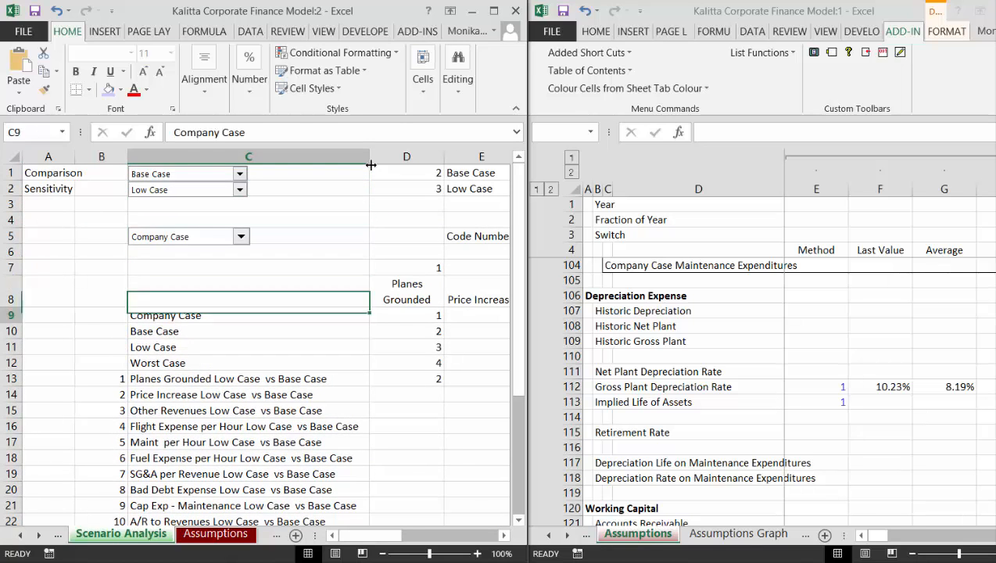
pyautogui.press('Right')
pyautogui.press('Right')
pyautogui.press('Right')
pyautogui.press('Left')
pyautogui.press('Left')
pyautogui.press('Left')
pyautogui.press('Left')
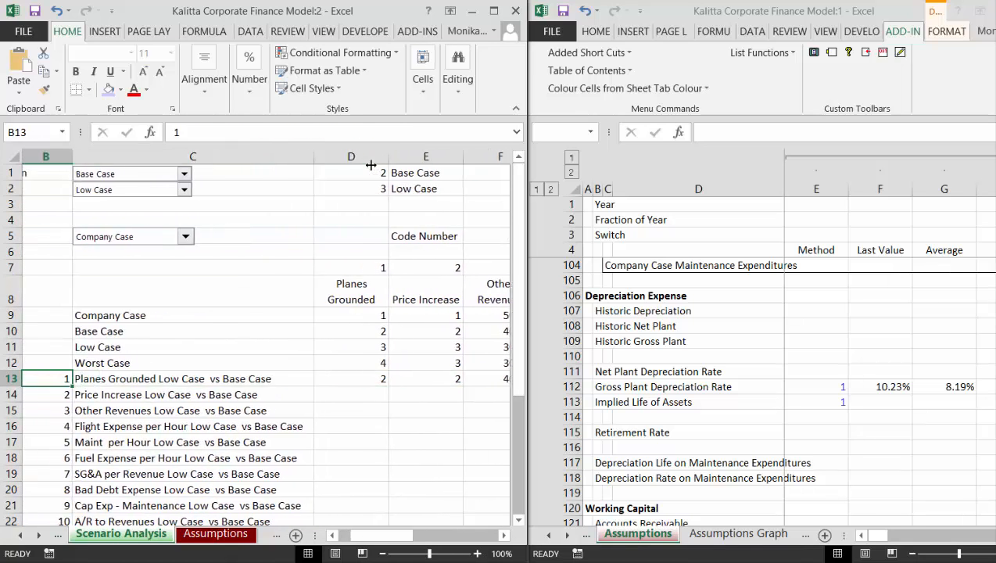
pyautogui.press('Right')
pyautogui.press('Right')
pyautogui.press('Right')
pyautogui.press('Left')
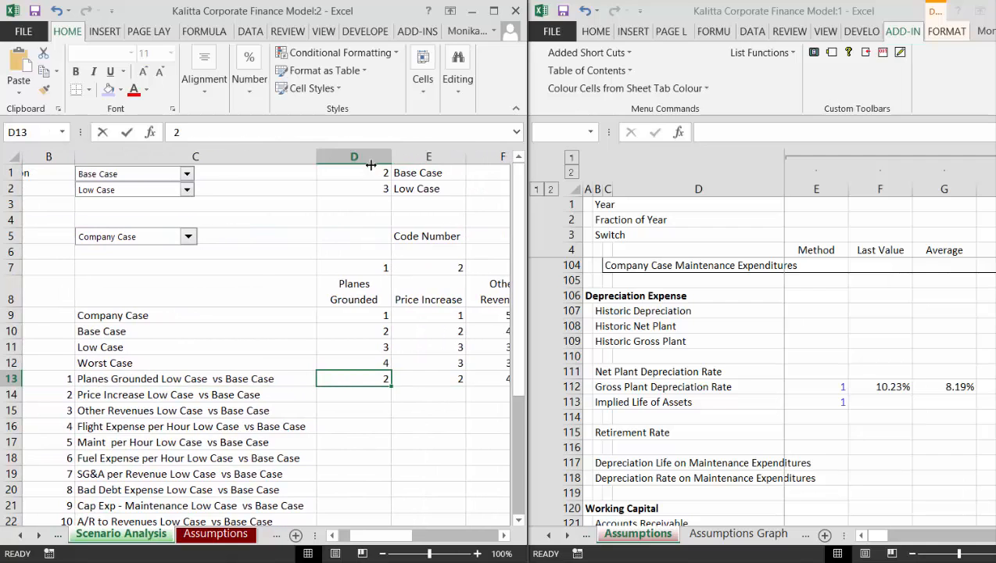
pyautogui.write('=if(')
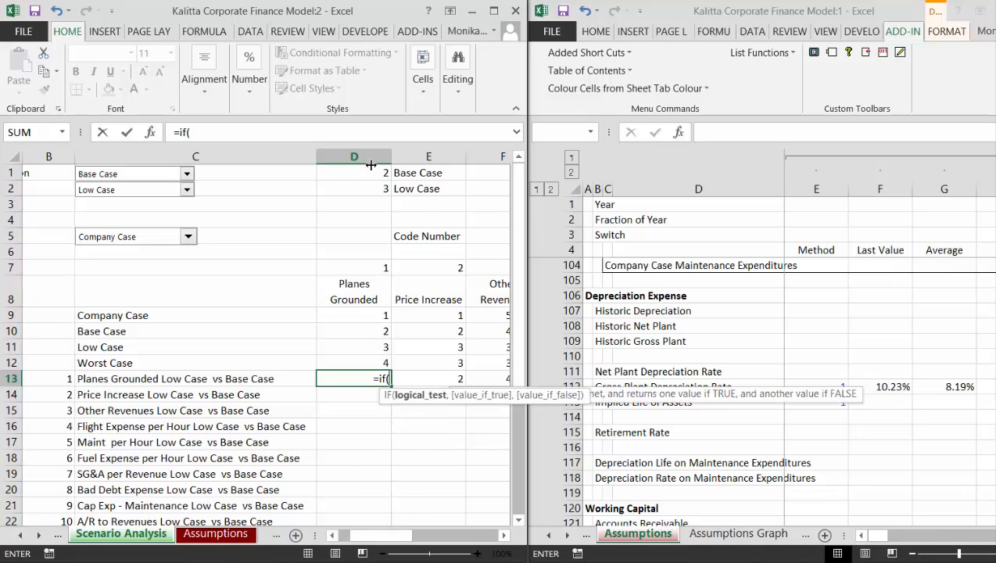
pyautogui.press('Up')
pyautogui.press('Up')
pyautogui.press('Up')
pyautogui.press('Up')
pyautogui.press('Up')
pyautogui.press('Up')
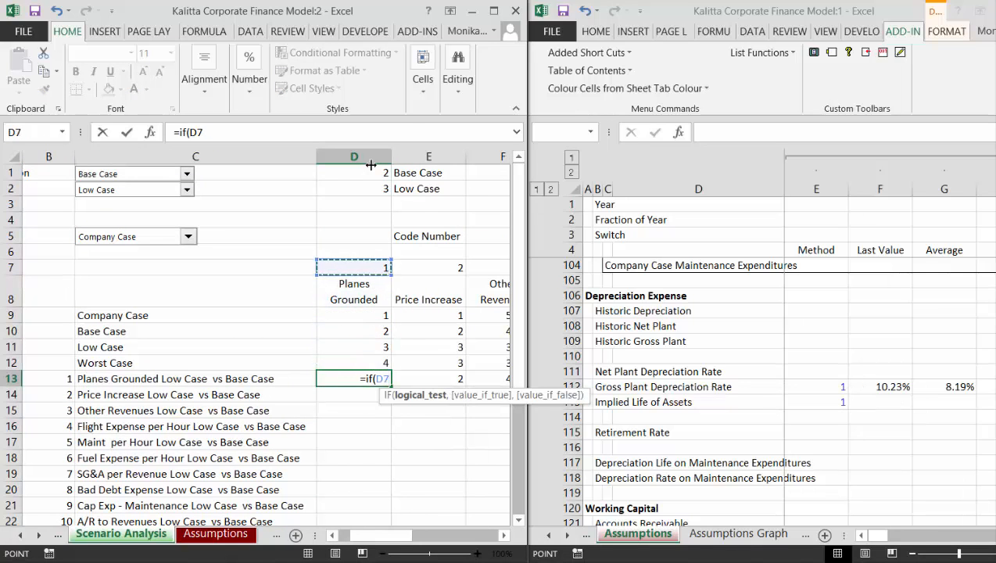
pyautogui.press('Escape')
# Inspect the array formula in C13 and check the labels in the cells below it.
pyautogui.press('Left')
pyautogui.press('F2')
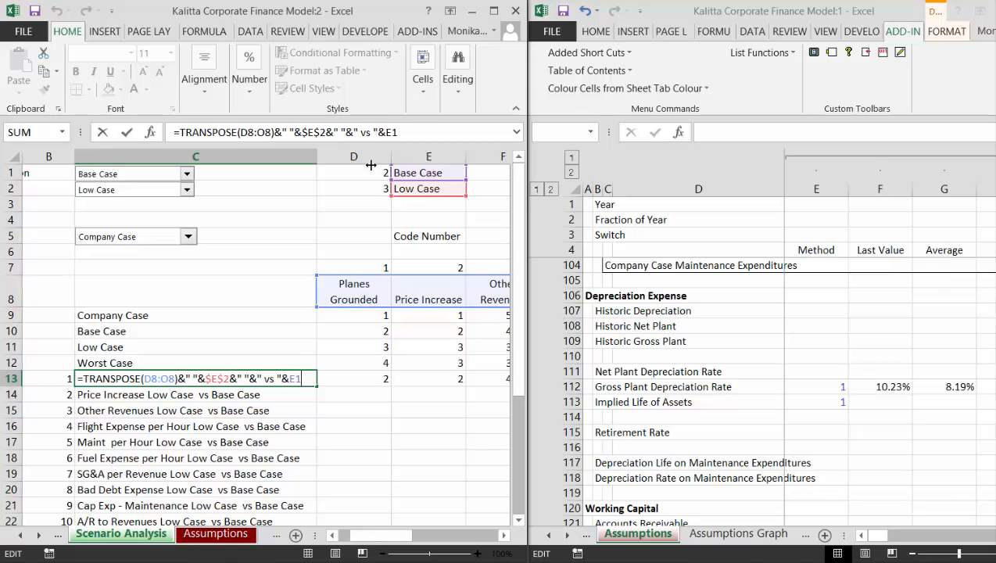
pyautogui.hotkey('ctrl', 'shift', 'Return')
pyautogui.press('Down')
pyautogui.press('Down')
pyautogui.press('Down')
pyautogui.press('Down')
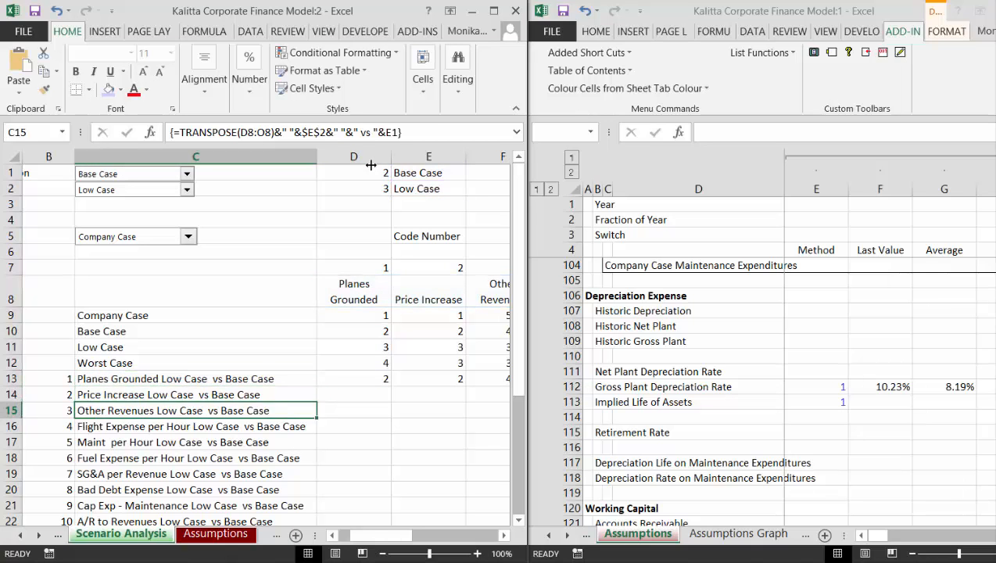
pyautogui.press('Up')
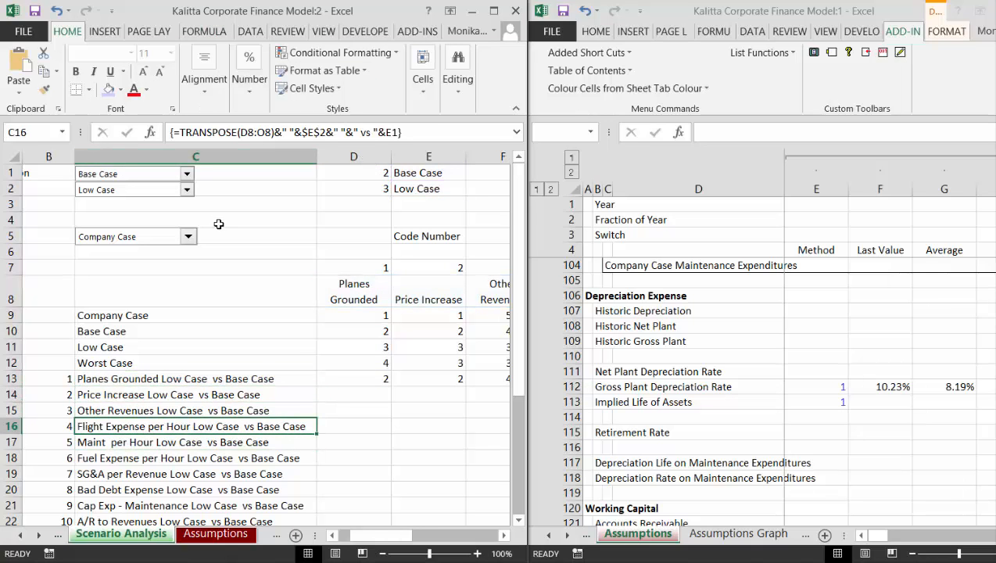
# Test the dynamic labels by switching the Comparison selector to another case and back to Base Case.
pyautogui.click(186, 177)
pyautogui.press('Up')
pyautogui.press('Return')
pyautogui.click(186, 177)
pyautogui.press('Down')
pyautogui.press('Return')
# Start an IF formula in D13 that tests whether the variable number matches the row number, using D$7=$B13.
pyautogui.press('Up')
pyautogui.press('Up')
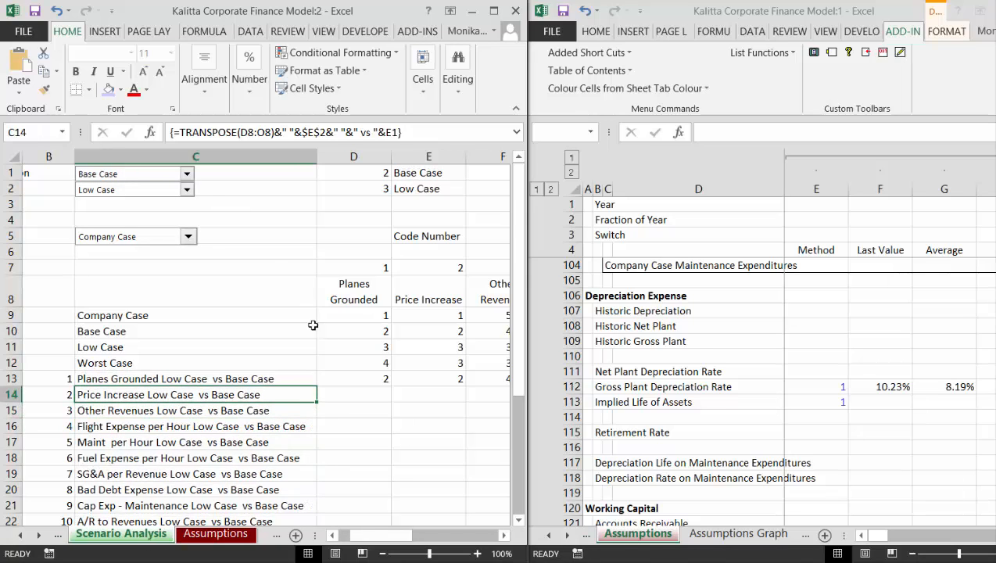
pyautogui.press('Up')
pyautogui.press('Right')
pyautogui.write('=i')
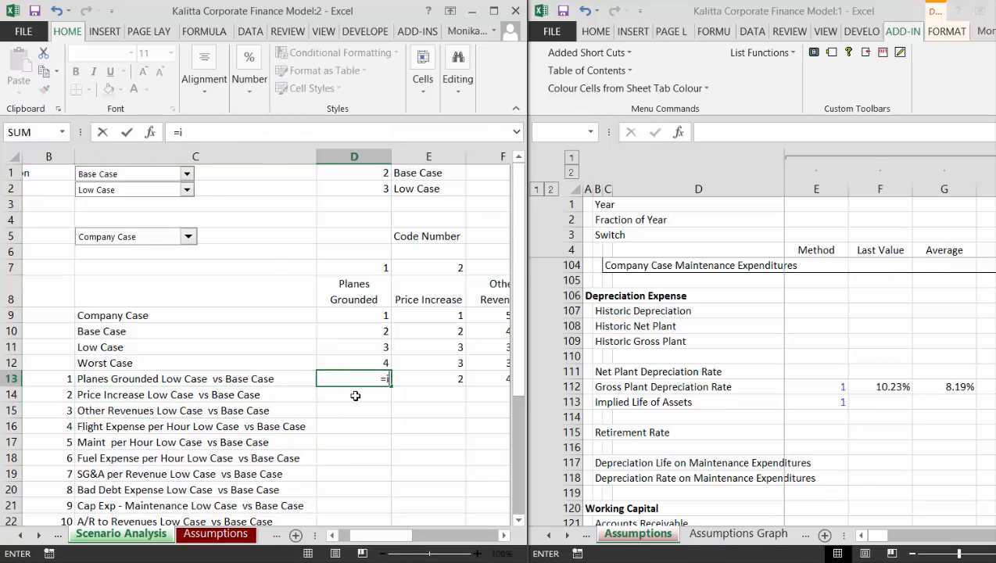
pyautogui.write('f(')
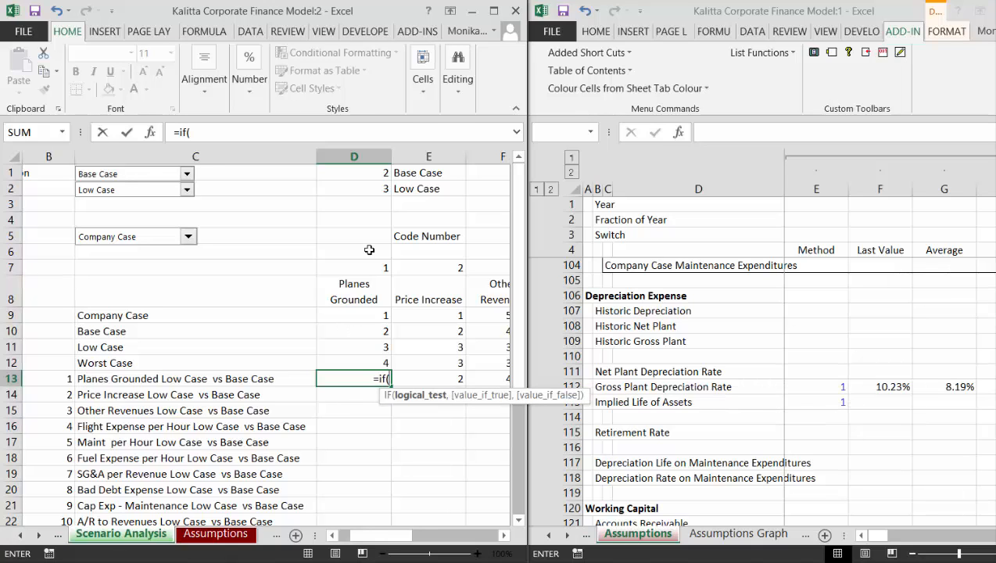
pyautogui.click(363, 263)
pyautogui.press('F4')
pyautogui.press('F4')
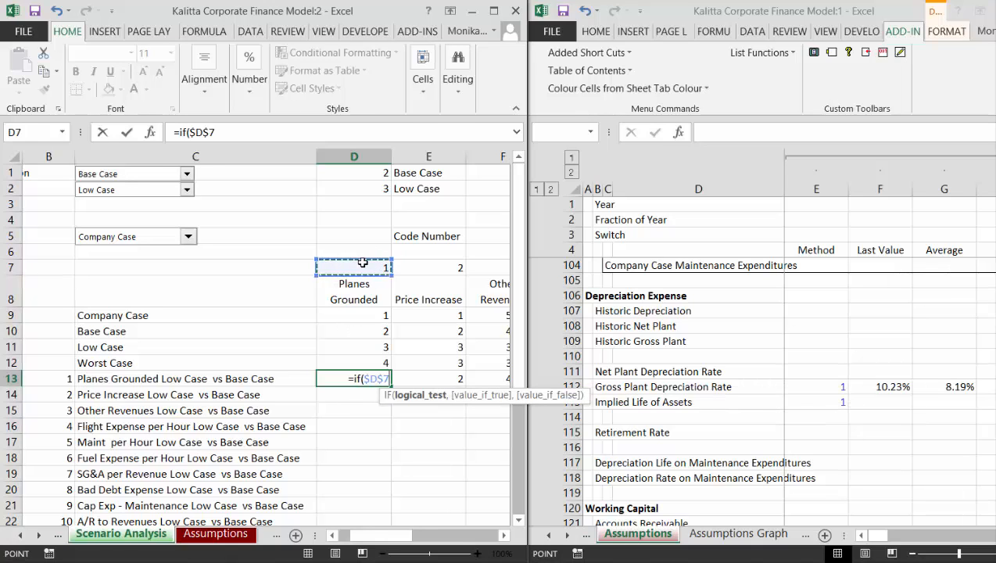
pyautogui.write('=')
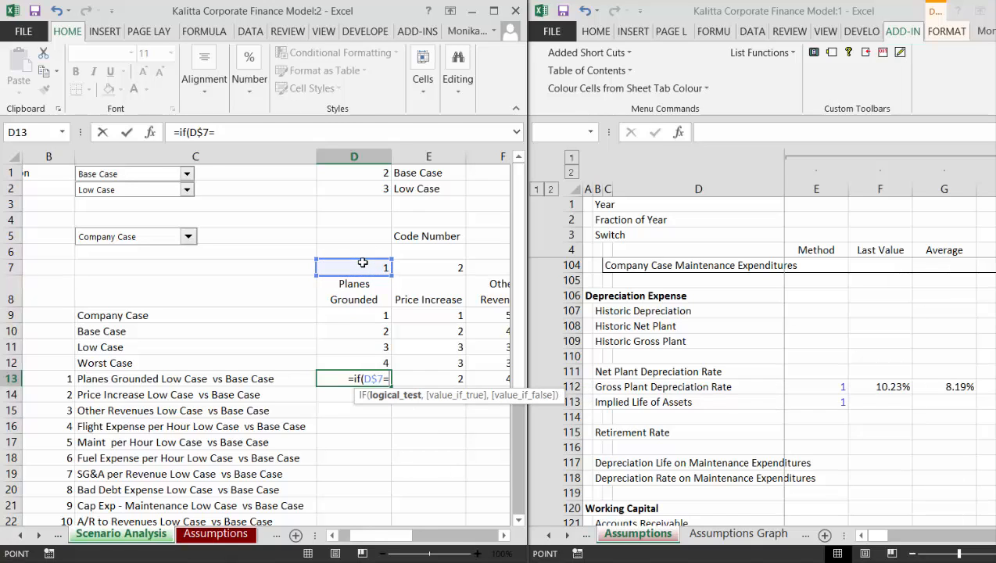
pyautogui.press('Left')
pyautogui.press('Left')
pyautogui.press('F4')
pyautogui.press('F4')
pyautogui.press('F4')
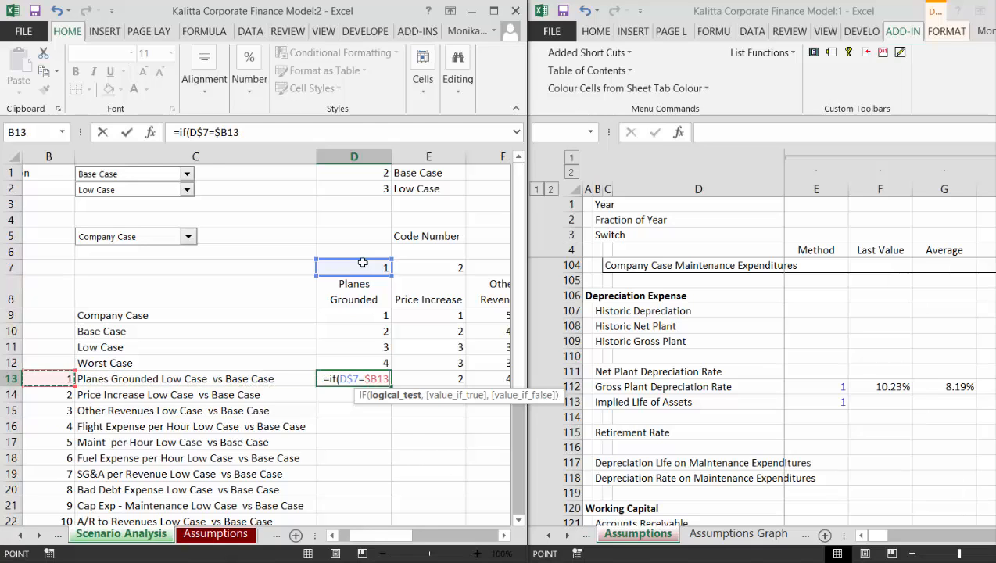
pyautogui.write(',')
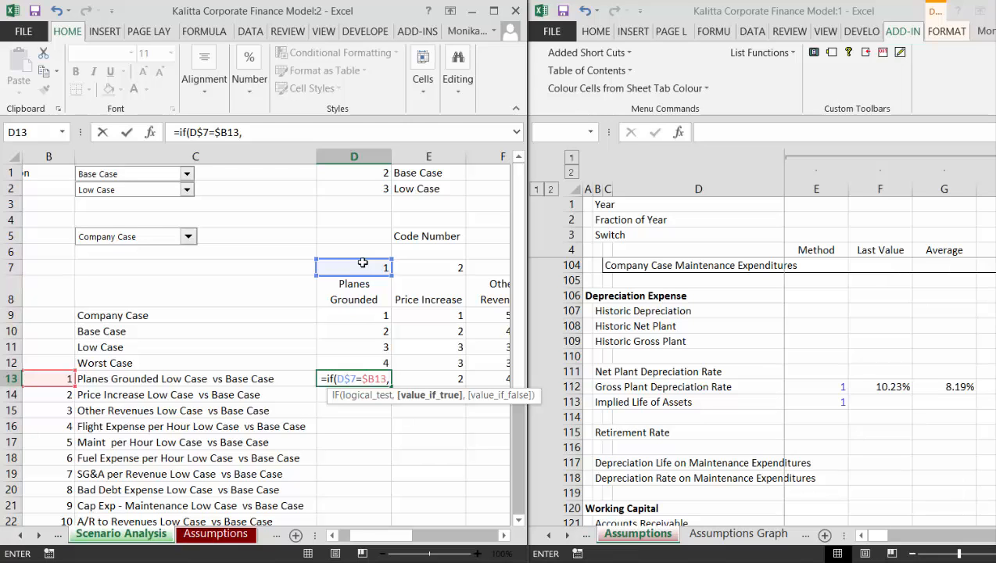
# Add OFFSET(D9,$D$2-1,0) as the IF formula's true value to pick up the Sensitivity case.
pyautogui.write('ofss')
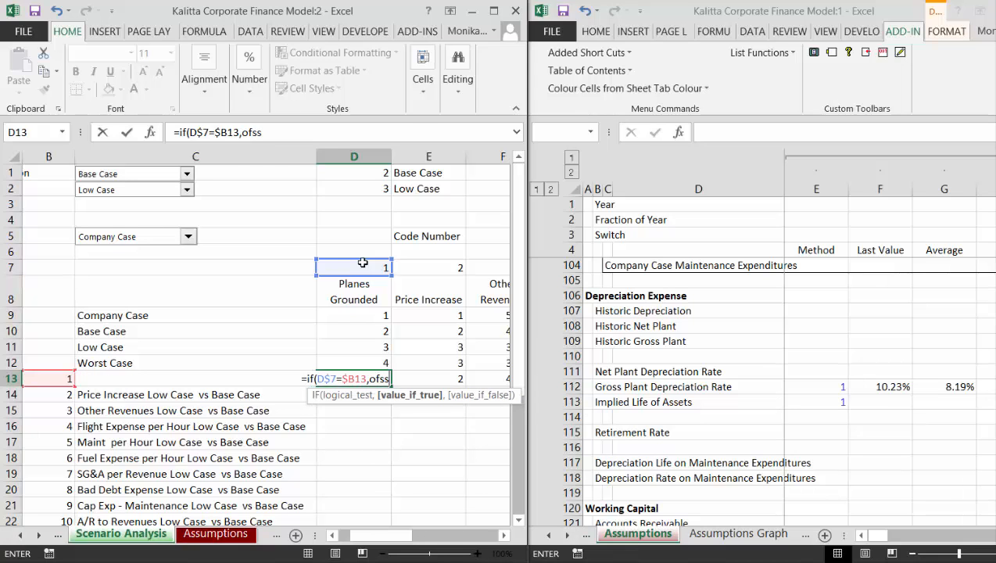
pyautogui.press('BackSpace')
pyautogui.press('BackSpace')
pyautogui.write('f')
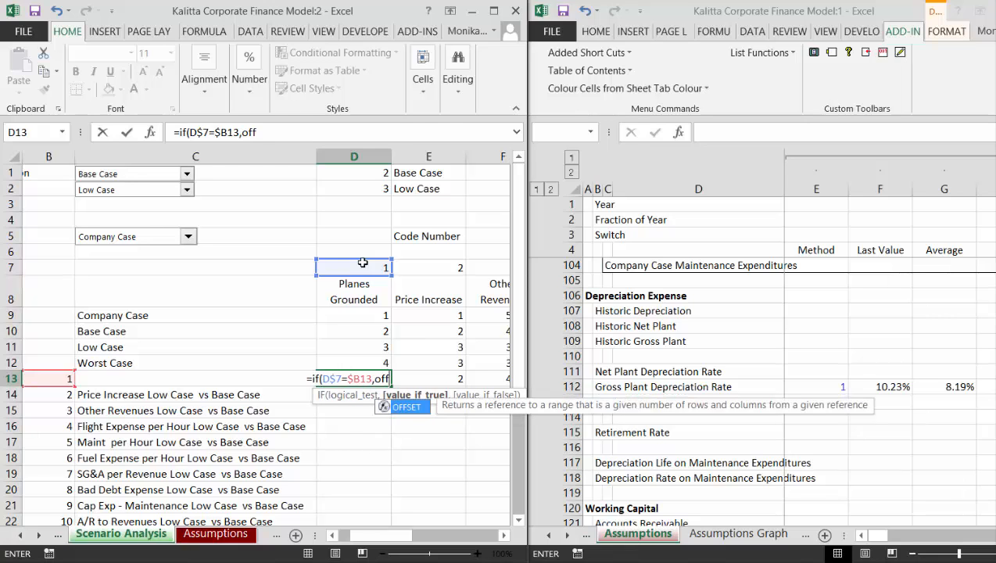
pyautogui.press('Tab')
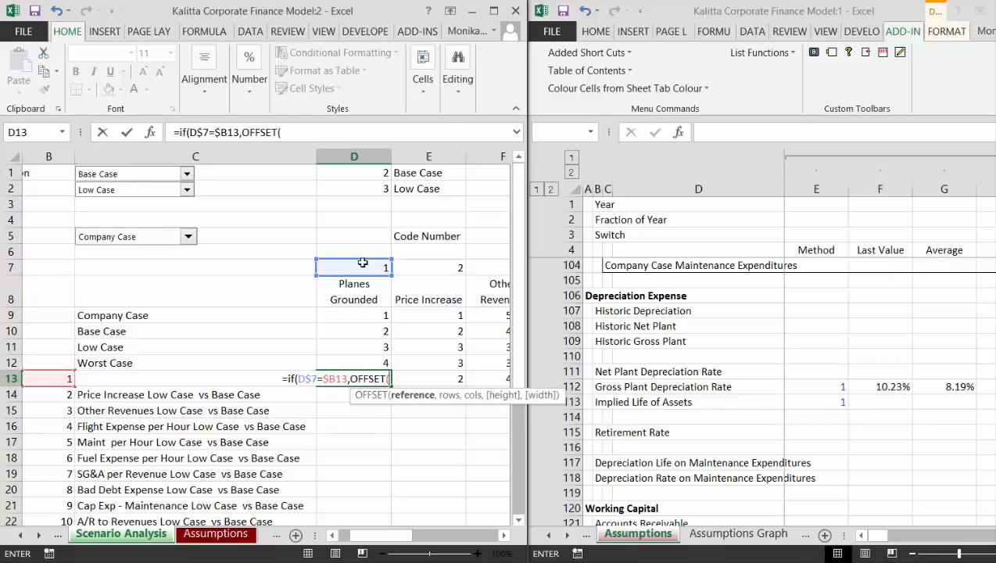
pyautogui.press('Up')
pyautogui.press('Up')
pyautogui.press('Up')
pyautogui.press('Up')
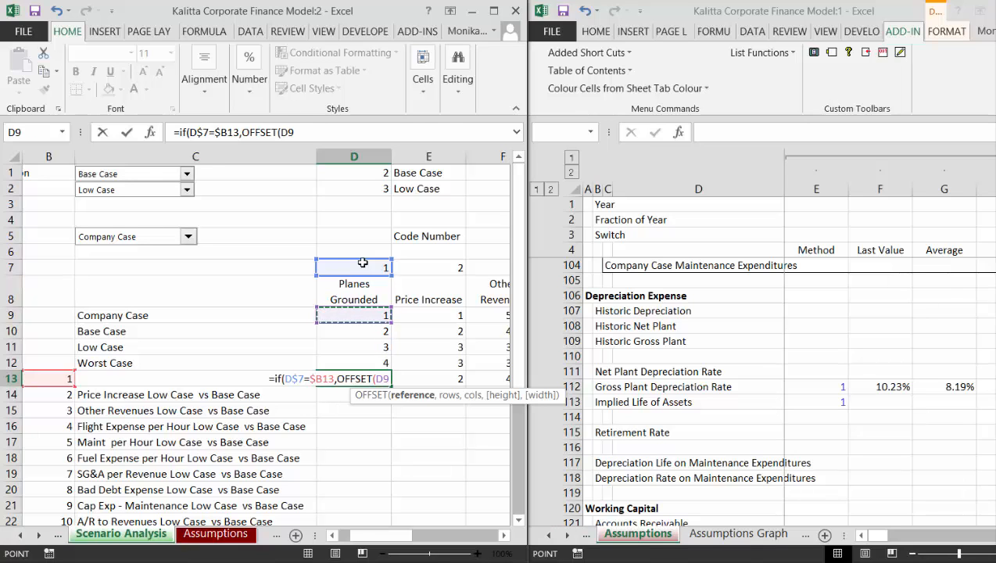
pyautogui.write(',')
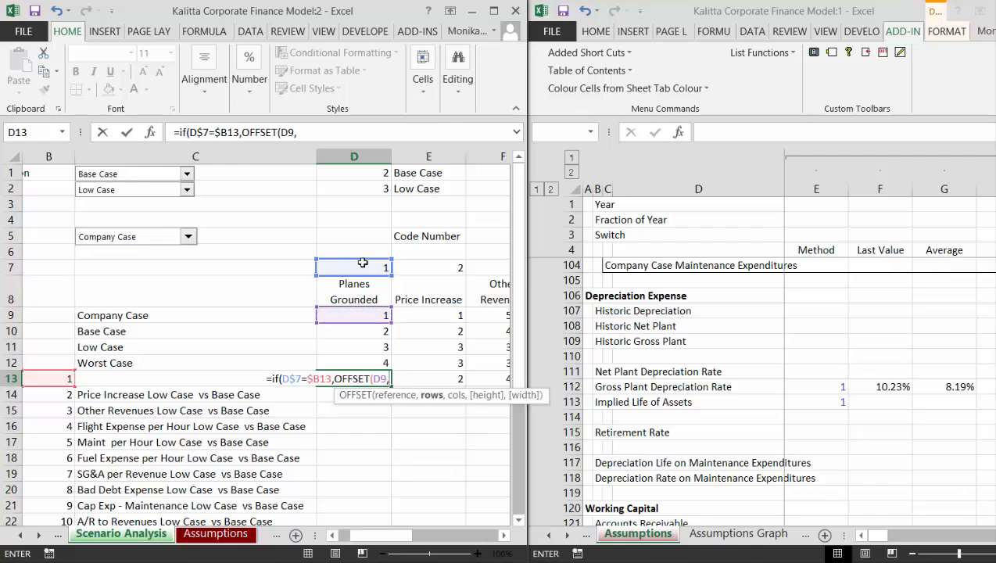
pyautogui.click(359, 191)
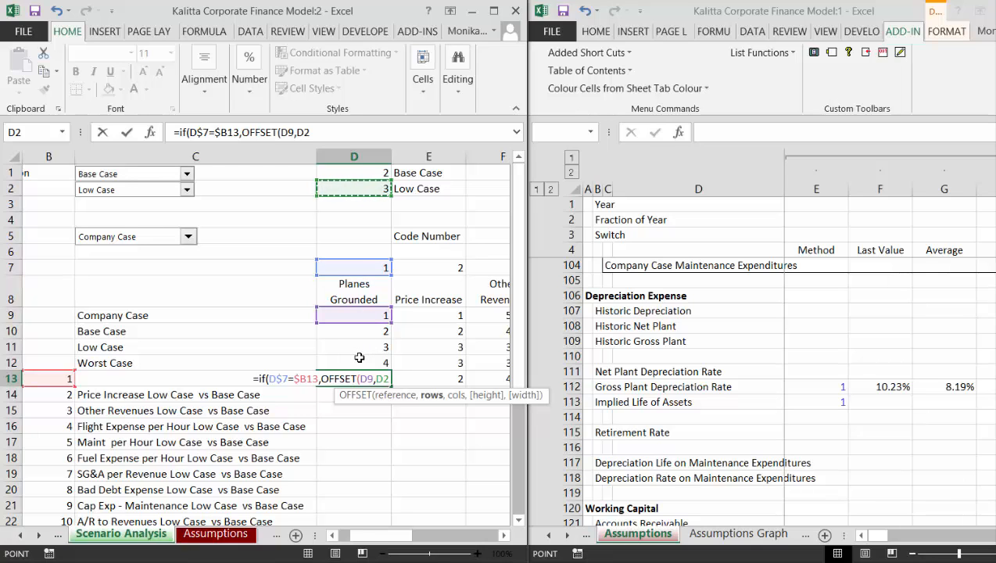
pyautogui.press('F4')
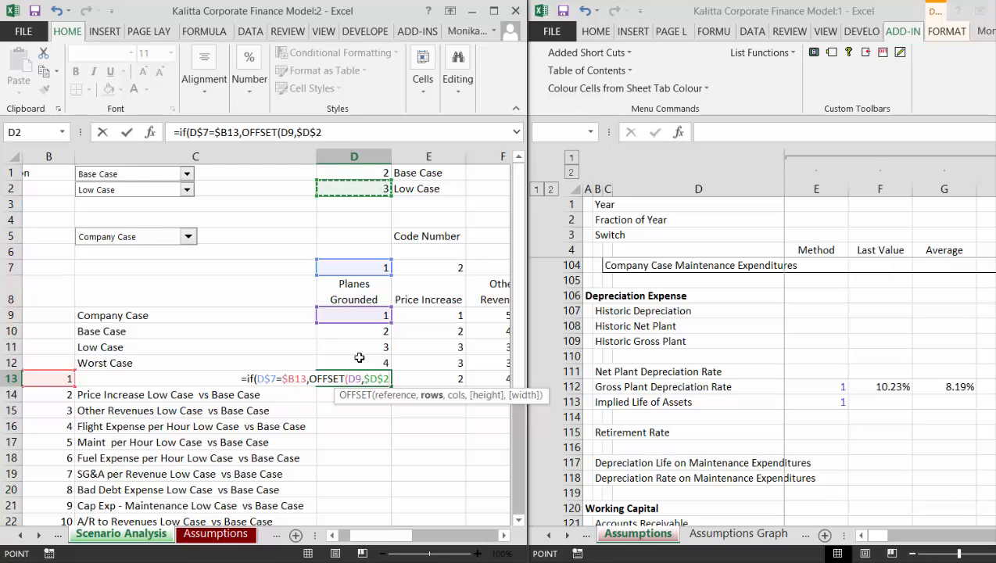
pyautogui.write('-1')
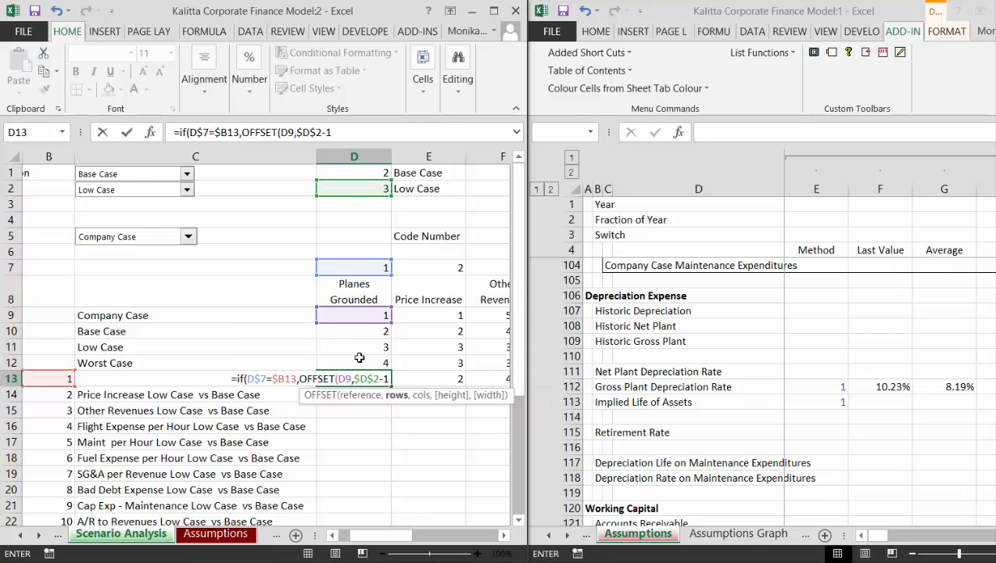
pyautogui.write(',0')
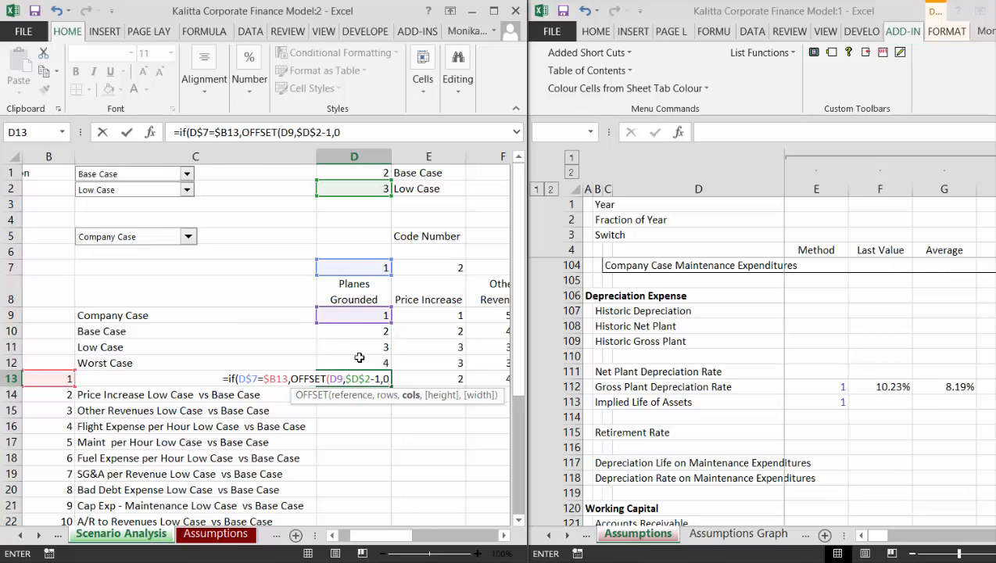
pyautogui.write('),')
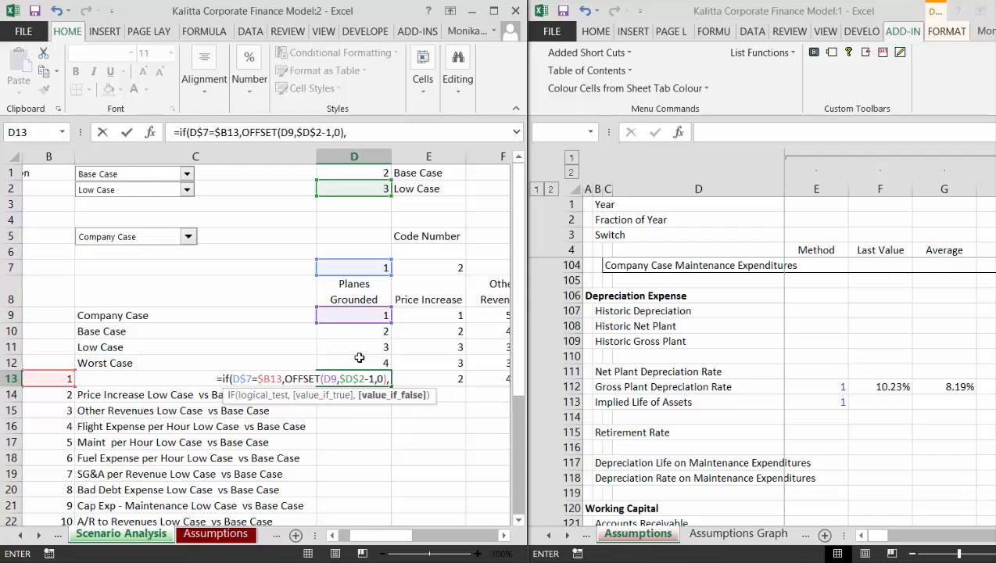
# Start a second OFFSET as the IF formula's false value, and set the starting reference of both OFFSETs to D$9.
pyautogui.write('offset')
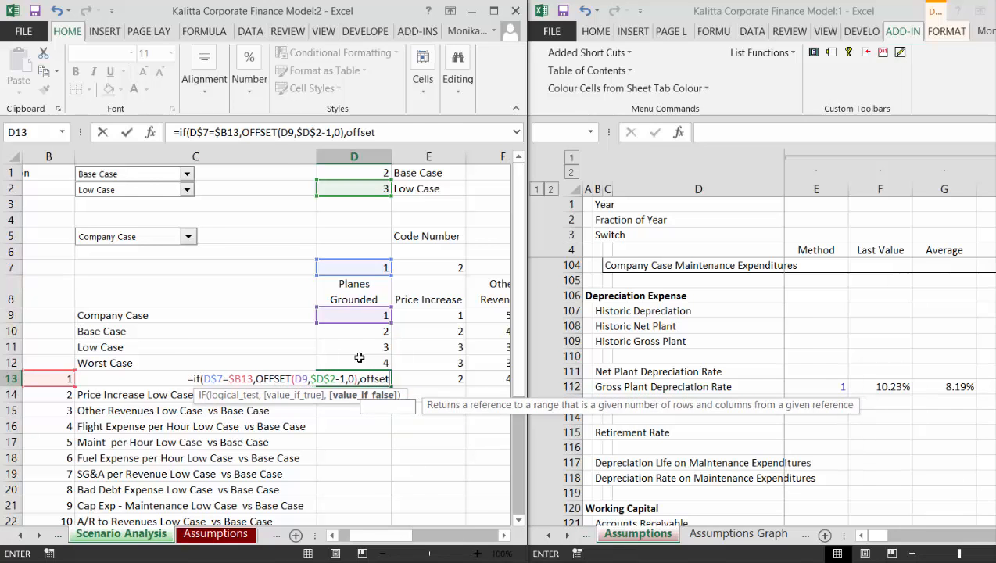
pyautogui.write('(')
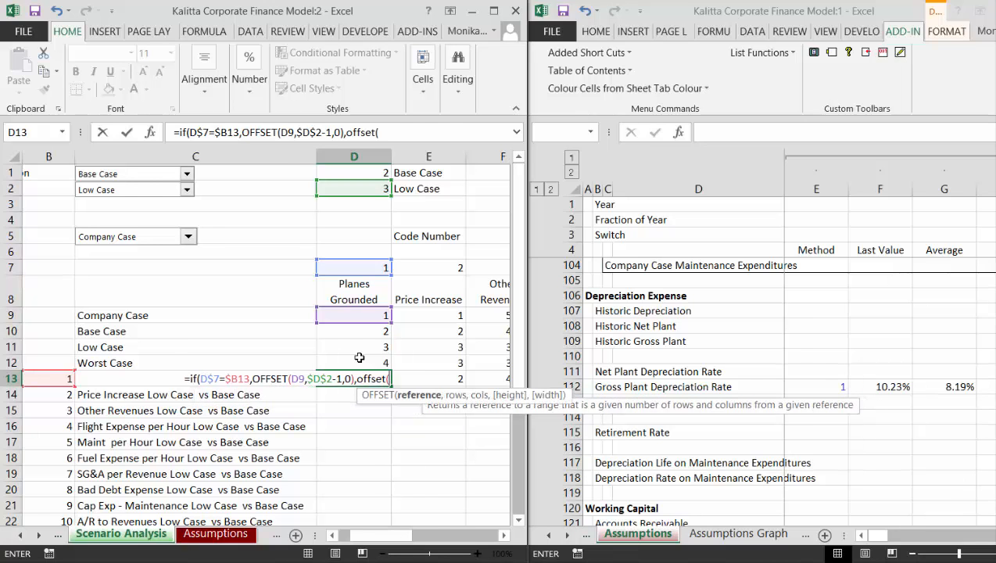
pyautogui.click(346, 316)
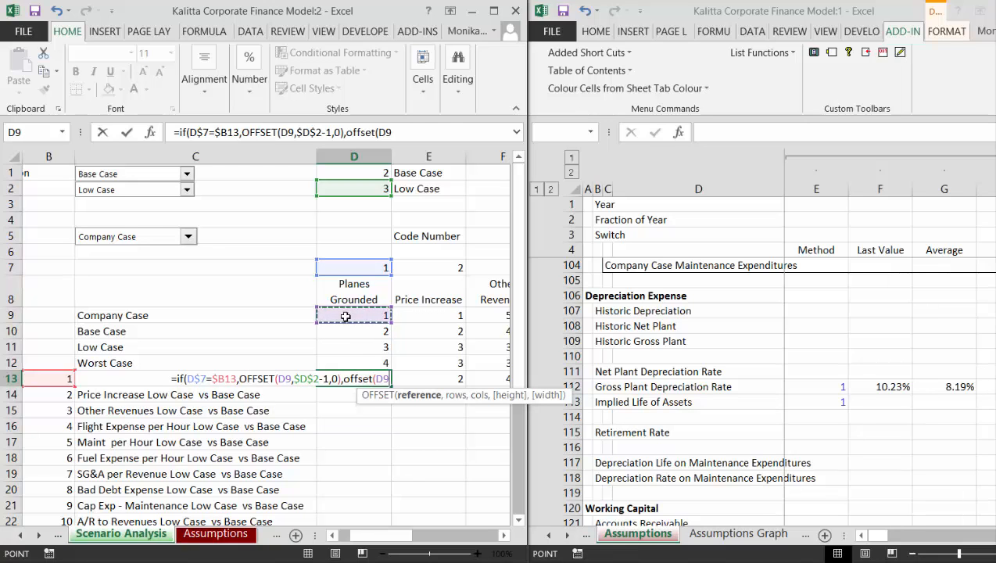
pyautogui.press('F4')
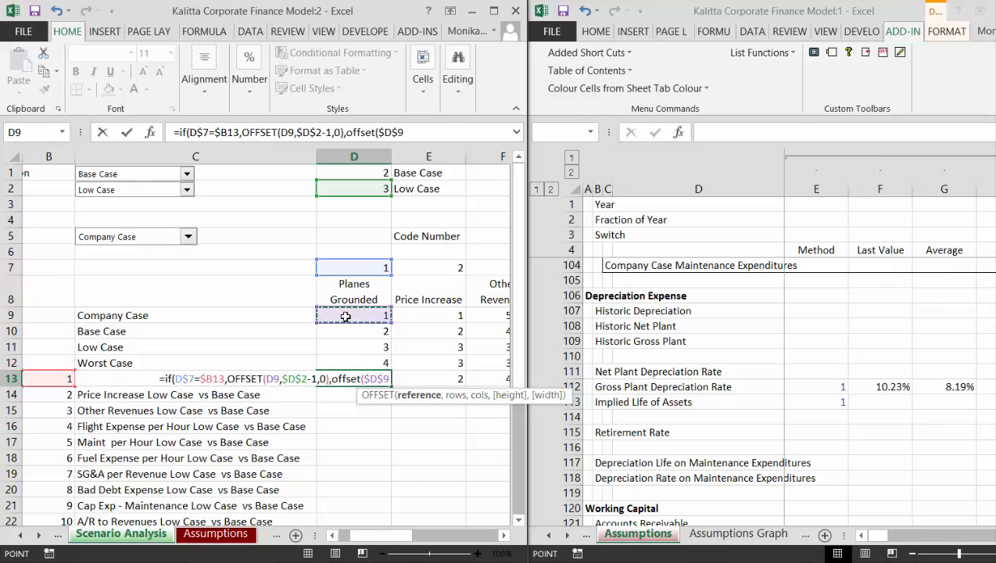
pyautogui.press('F4')
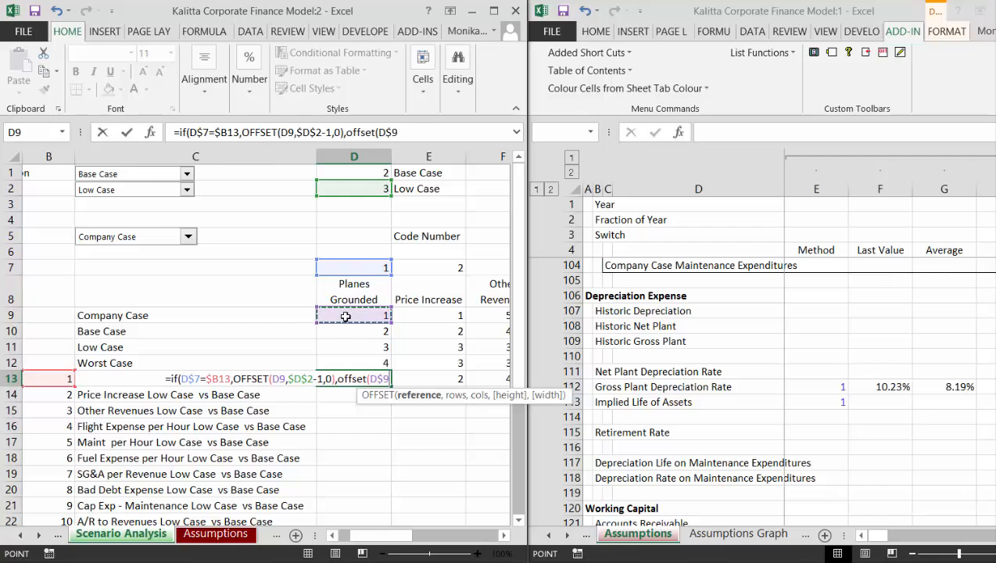
pyautogui.click(279, 379)
pyautogui.press('F4')
pyautogui.press('F4')
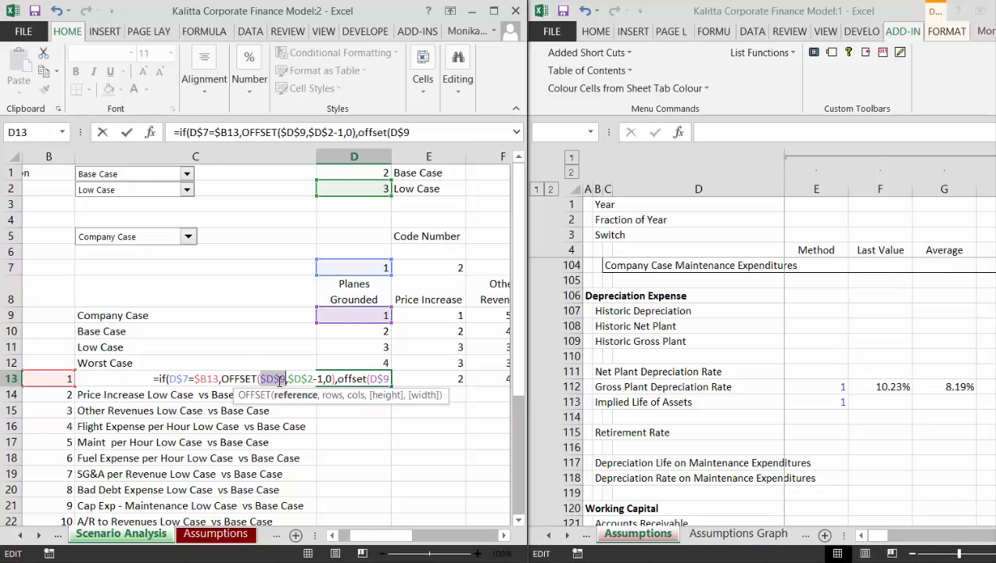
pyautogui.click(391, 378)
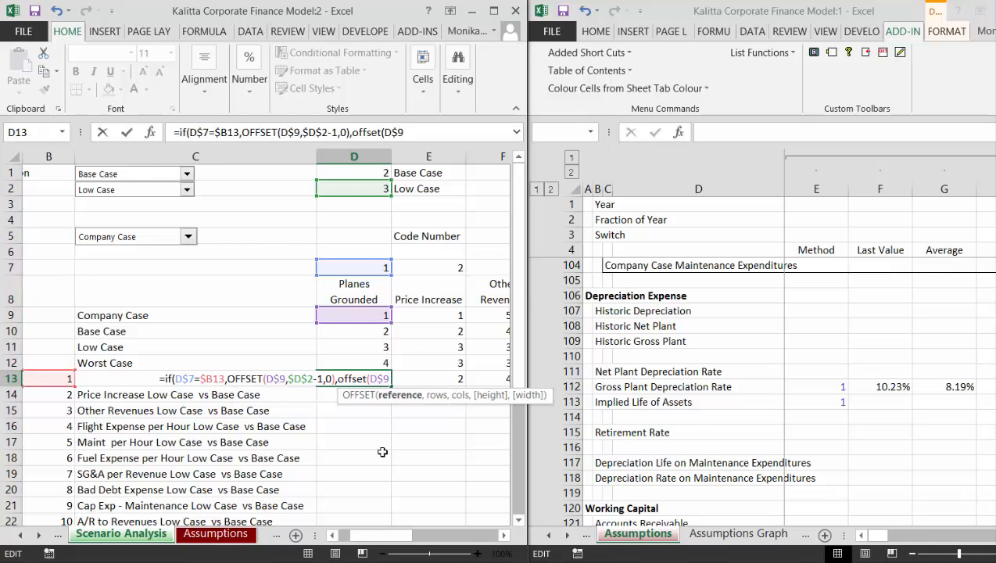
# Complete the D13 formula's second OFFSET with $D$1-1 rows and 0 columns to return the Comparison case, and enter the formula.
pyautogui.write(',')
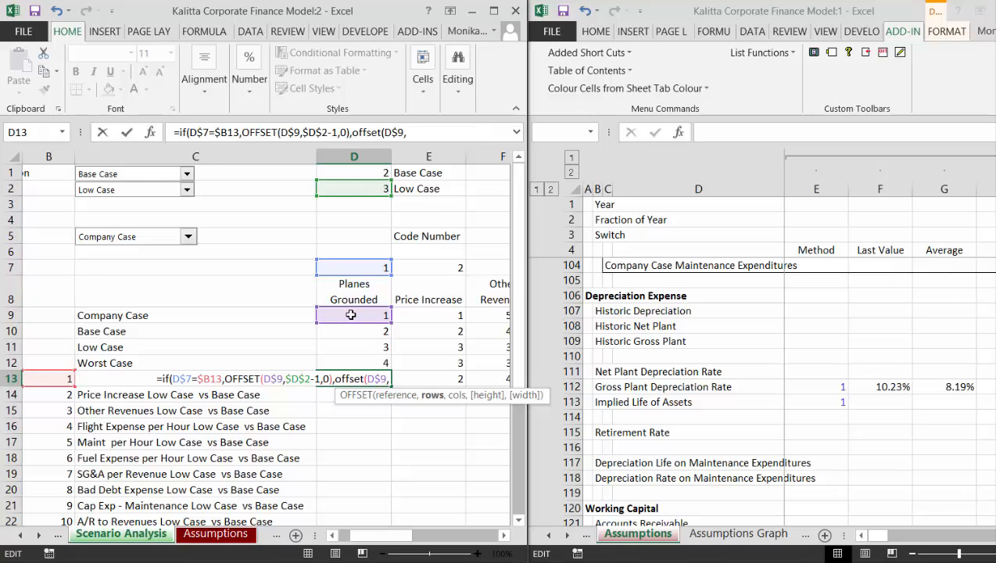
pyautogui.click(356, 175)
pyautogui.press('F4')
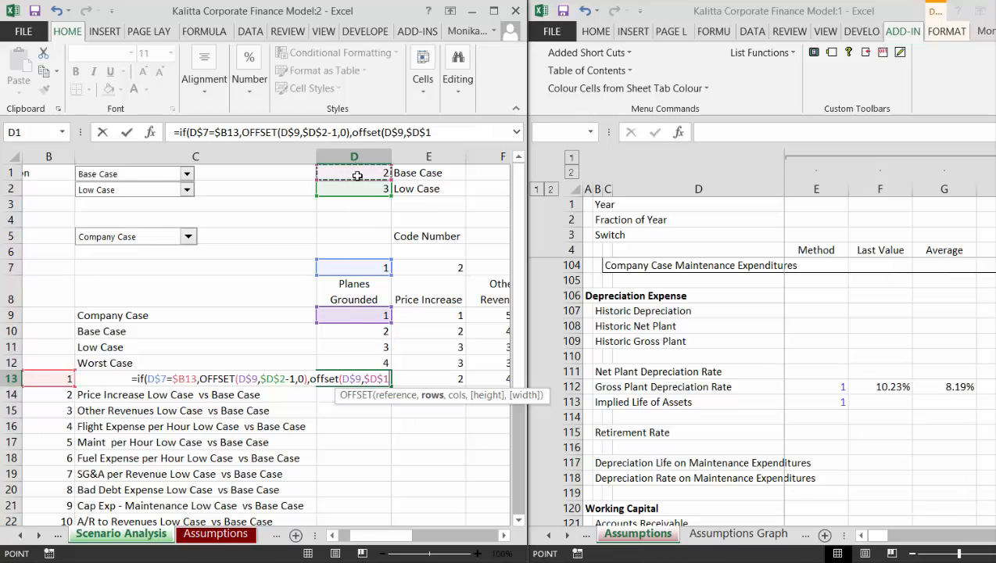
pyautogui.write('-1,0')
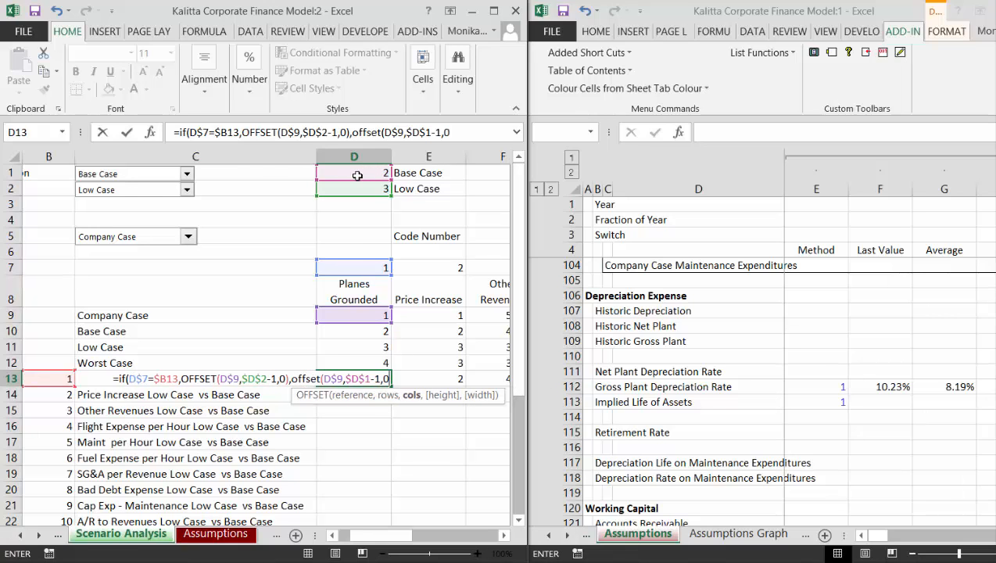
pyautogui.write('))')
pyautogui.press('Return')
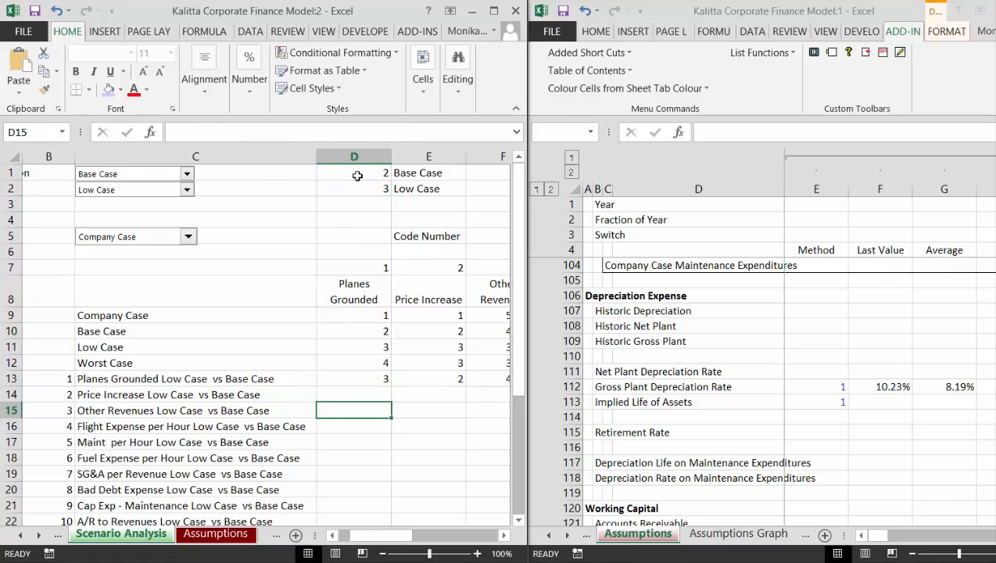
# Fill the D13 formula across row 13 through the Interest Rate column, covering D13:O13.
pyautogui.press('Up')
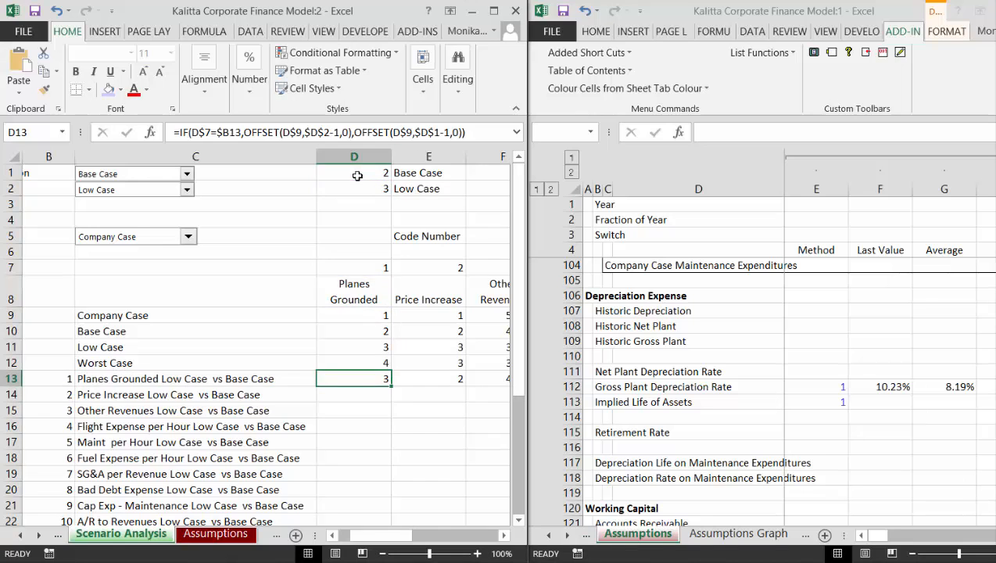
pyautogui.press('Right')
pyautogui.press('Right')
pyautogui.press('Left')
pyautogui.press('Left')
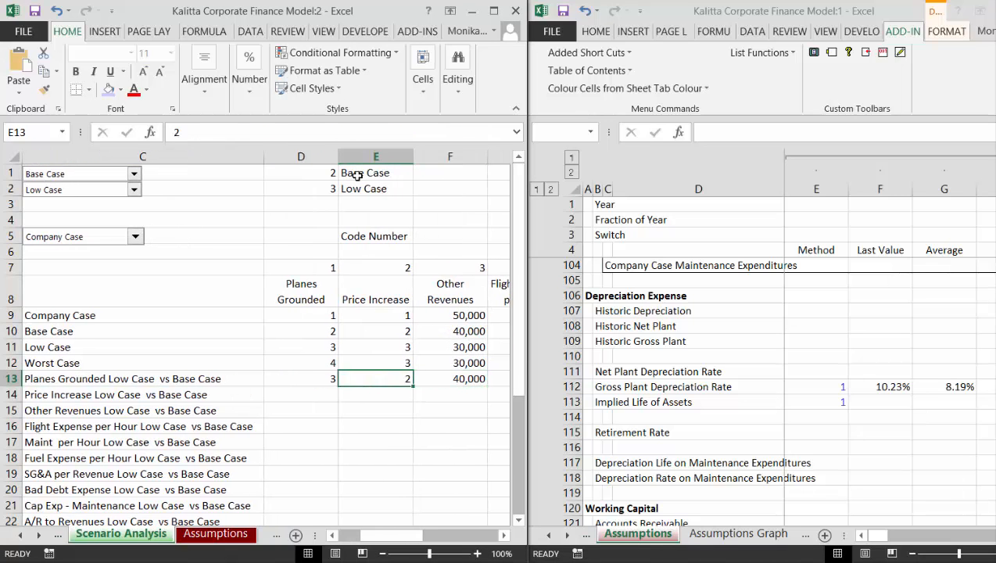
pyautogui.hotkey('shift', 'Right')
pyautogui.hotkey('shift', 'Right')
pyautogui.hotkey('shift', 'Right')
pyautogui.hotkey('shift', 'Right')
pyautogui.hotkey('shift', 'Right')
pyautogui.hotkey('shift', 'Right')
pyautogui.hotkey('shift', 'Right')
pyautogui.hotkey('shift', 'Right')
pyautogui.hotkey('shift', 'Right')
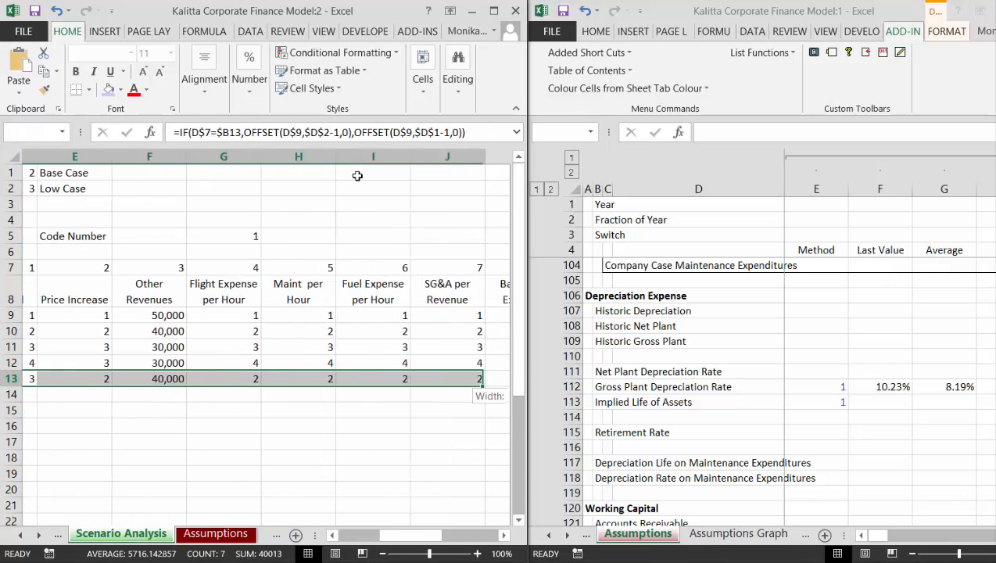
pyautogui.hotkey('shift', 'Right')
pyautogui.hotkey('shift', 'Right')
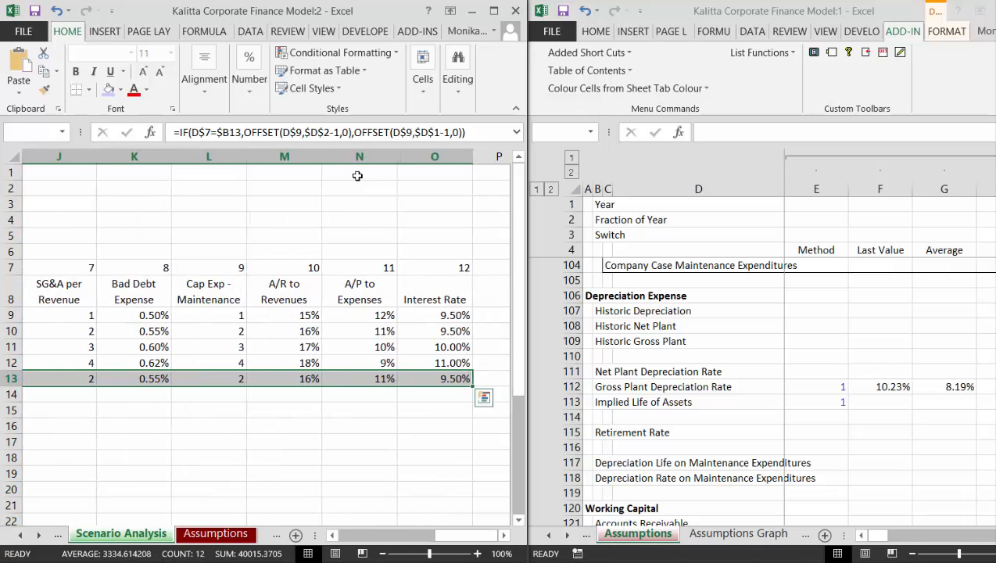
pyautogui.hotkey('shift', 'Left')
pyautogui.hotkey('shift', 'Left')
pyautogui.hotkey('shift', 'Left')
pyautogui.hotkey('shift', 'Left')
pyautogui.hotkey('shift', 'Left')
pyautogui.hotkey('shift', 'Left')
pyautogui.hotkey('shift', 'Left')
pyautogui.hotkey('shift', 'Left')
pyautogui.hotkey('shift', 'Left')
pyautogui.hotkey('shift', 'Left')
pyautogui.hotkey('shift', 'Left')
pyautogui.hotkey('shift', 'Right')
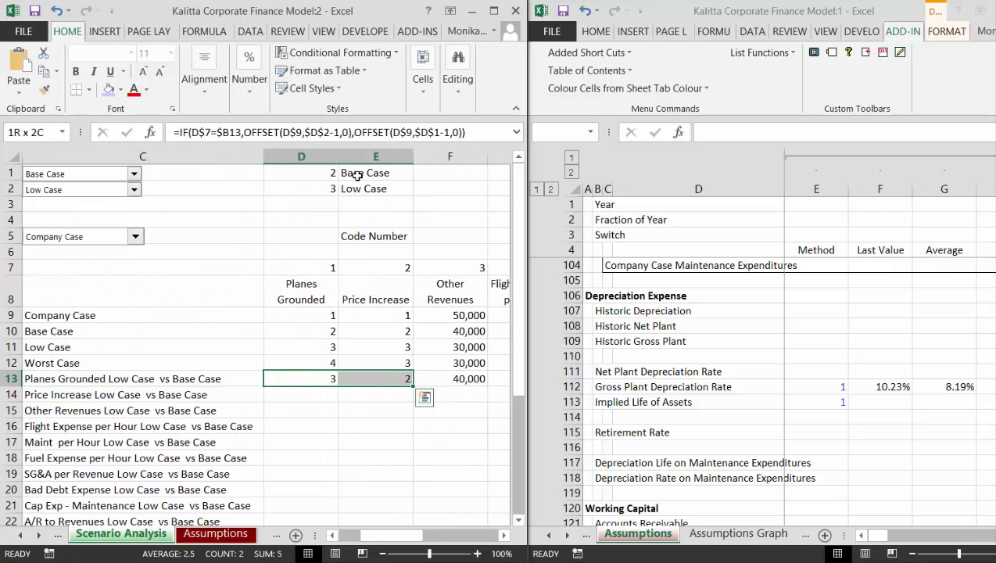
pyautogui.hotkey('shift', 'Right')
pyautogui.hotkey('shift', 'Right')
pyautogui.hotkey('shift', 'Right')
pyautogui.hotkey('shift', 'Right')
pyautogui.hotkey('shift', 'Right')
pyautogui.hotkey('shift', 'Right')
pyautogui.hotkey('shift', 'Right')
pyautogui.hotkey('shift', 'Right')
pyautogui.hotkey('shift', 'Right')
pyautogui.hotkey('shift', 'Right')
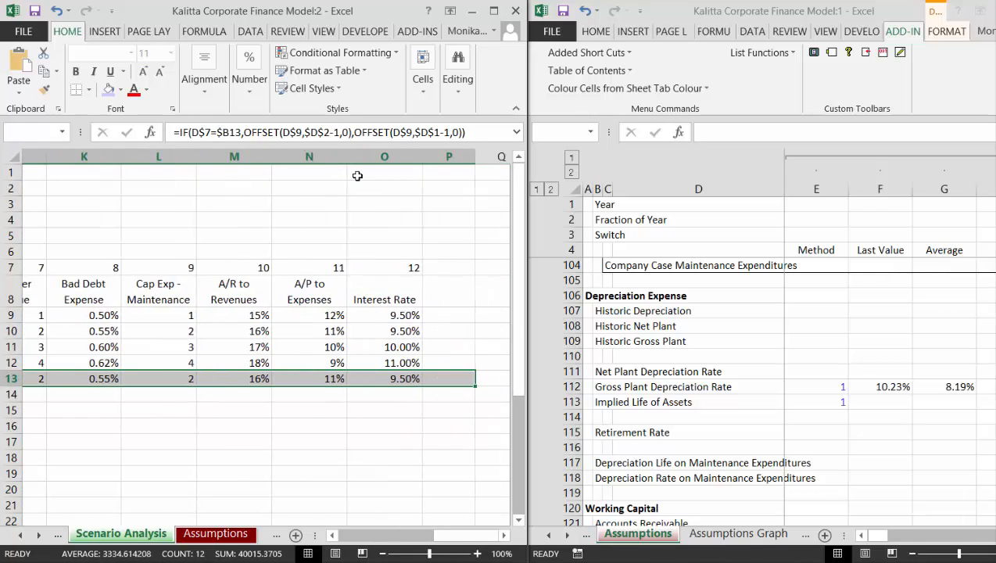
pyautogui.hotkey('ctrl', 'v')
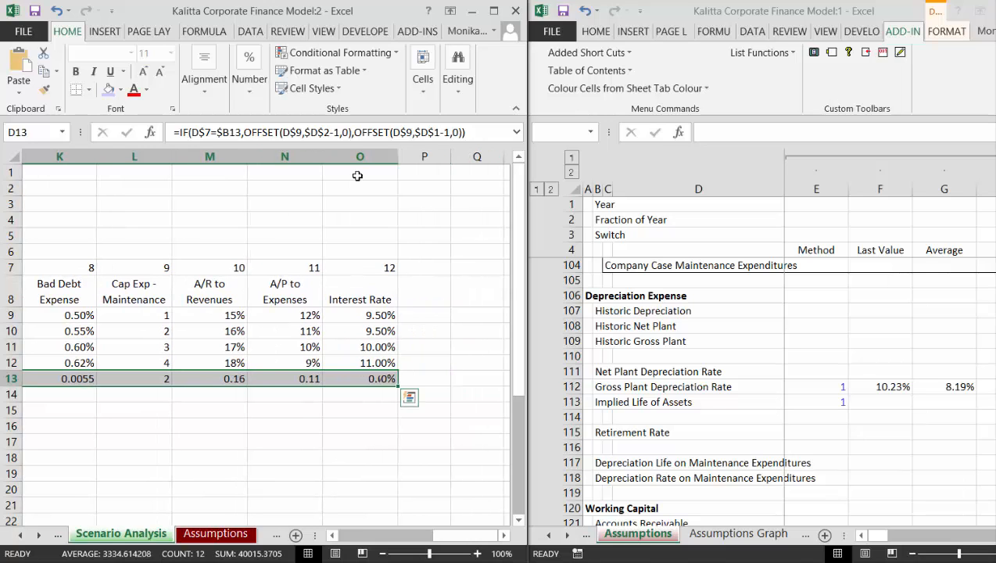
pyautogui.hotkey('shift', 'Down')
pyautogui.hotkey('shift', 'Down')
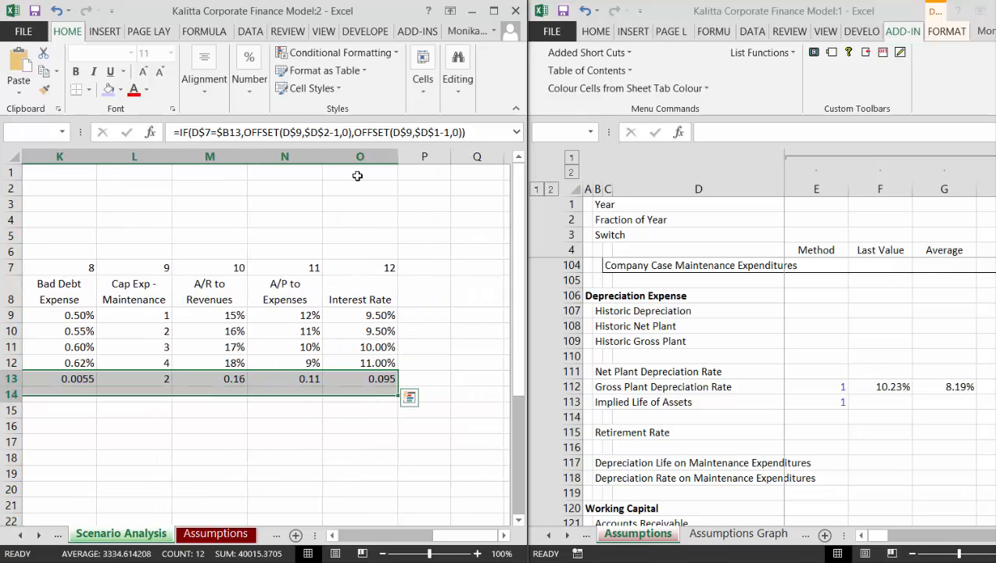
pyautogui.hotkey('shift', 'Down')
pyautogui.hotkey('shift', 'Down')
pyautogui.hotkey('shift', 'Down')
pyautogui.hotkey('shift', 'Down')
pyautogui.hotkey('shift', 'Down')
pyautogui.hotkey('shift', 'Down')
pyautogui.hotkey('shift', 'Down')
pyautogui.hotkey('shift', 'Down')
pyautogui.hotkey('shift', 'Down')
pyautogui.hotkey('shift', 'Down')
pyautogui.hotkey('shift', 'Down')
pyautogui.hotkey('shift', 'Down')
pyautogui.hotkey('shift', 'Down')
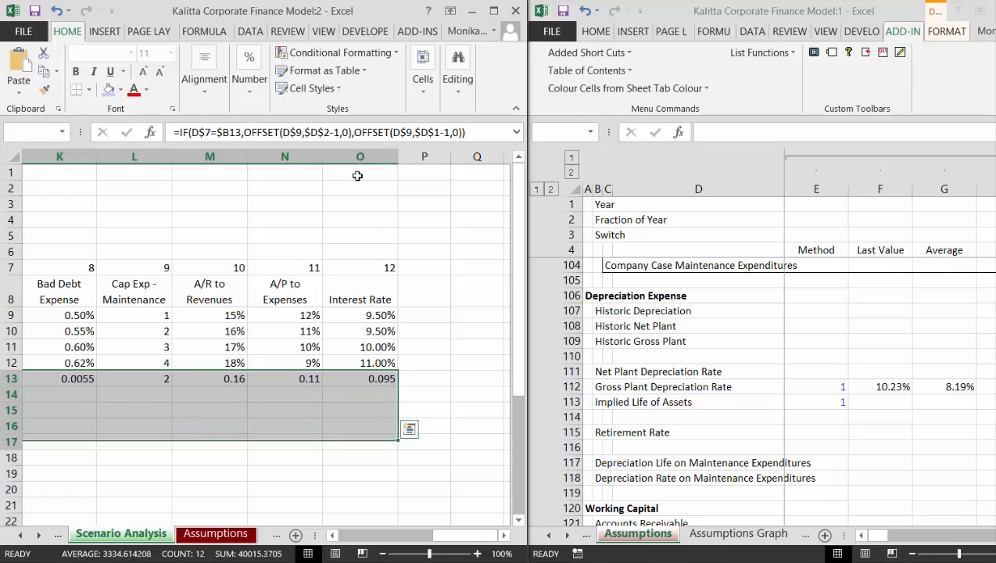
pyautogui.press('Left')
pyautogui.press('Up')
pyautogui.press('Right')
pyautogui.press('Down')
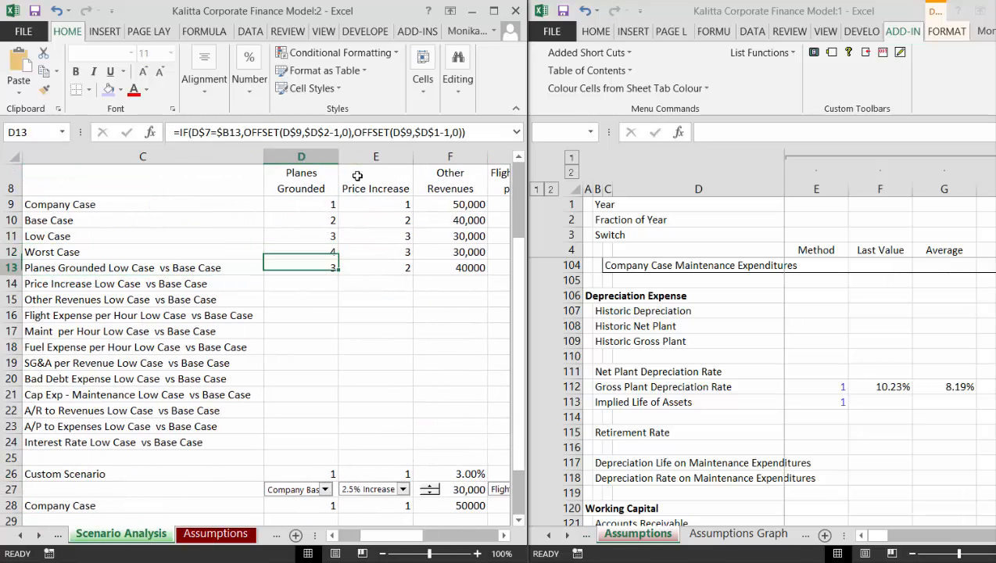
# Fill the row 13 formulas down to row 24 across all twelve variable columns, D13:O24.
pyautogui.hotkey('shift', 'Down')
pyautogui.hotkey('shift', 'Down')
pyautogui.hotkey('shift', 'Down')
pyautogui.hotkey('shift', 'Down')
pyautogui.hotkey('shift', 'Down')
pyautogui.hotkey('shift', 'Down')
pyautogui.hotkey('shift', 'Down')
pyautogui.hotkey('shift', 'Down')
pyautogui.hotkey('shift', 'Down')
pyautogui.hotkey('shift', 'Down')
pyautogui.hotkey('shift', 'Down')
pyautogui.hotkey('shift', 'Down')
pyautogui.hotkey('shift', 'Up')
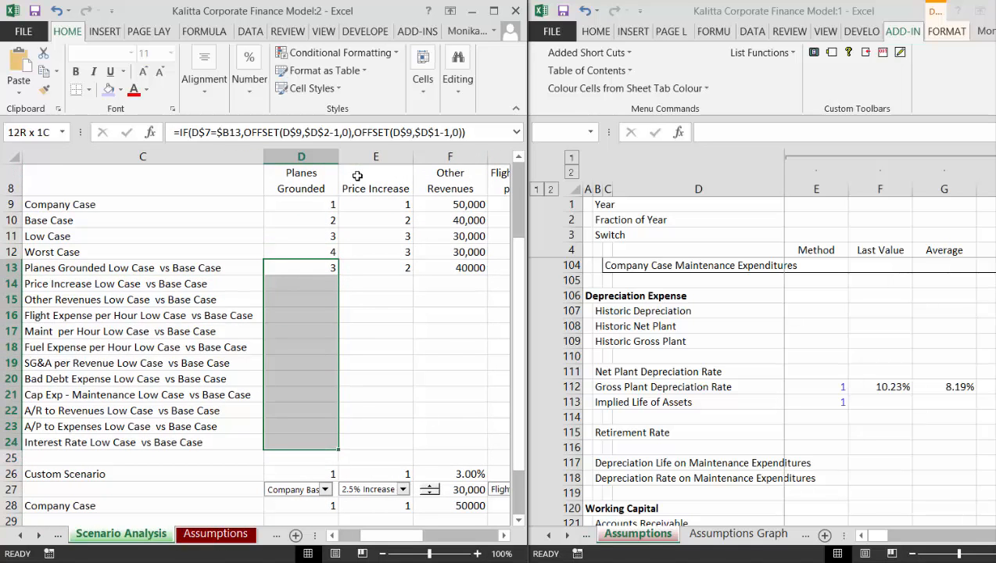
pyautogui.hotkey('shift', 'Right')
pyautogui.hotkey('shift', 'Right')
pyautogui.hotkey('shift', 'Right')
pyautogui.hotkey('shift', 'Right')
pyautogui.hotkey('shift', 'Right')
pyautogui.hotkey('shift', 'Right')
pyautogui.hotkey('shift', 'Right')
pyautogui.hotkey('shift', 'Right')
pyautogui.hotkey('shift', 'Right')
pyautogui.hotkey('shift', 'Right')
pyautogui.hotkey('shift', 'Right')
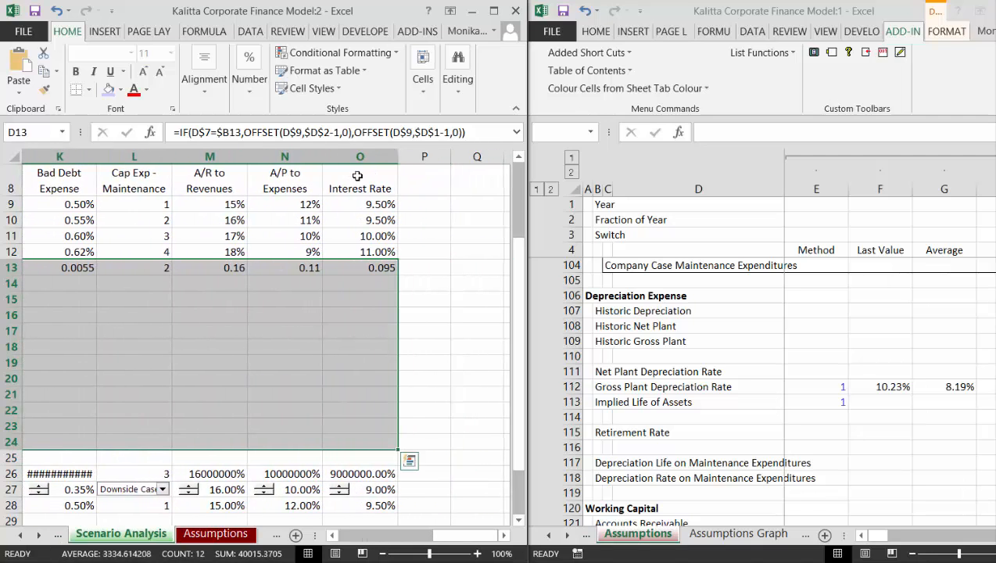
pyautogui.hotkey('ctrl', 'd')
# Format the Other Revenues cells F13:F24 with the comma style and no decimal places.
pyautogui.press('Left')
pyautogui.press('Right')
pyautogui.press('Right')
pyautogui.press('Right')
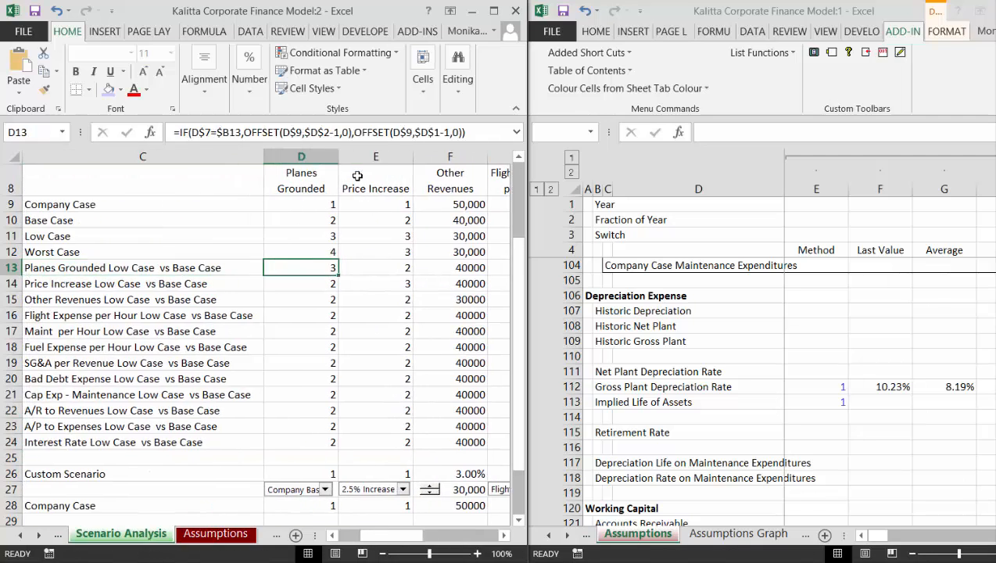
pyautogui.hotkey('ctrl', 'shift', 'Down')
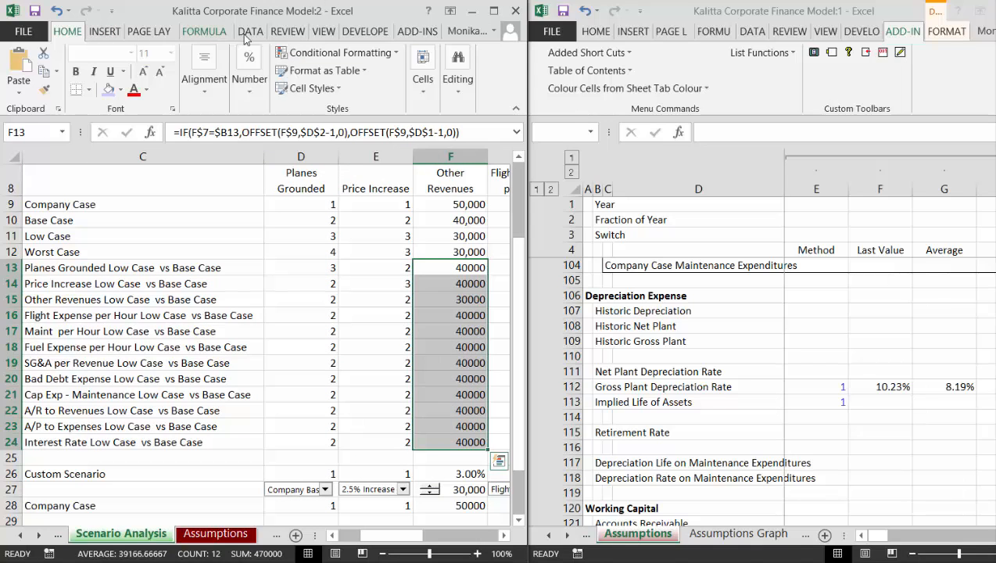
pyautogui.click(251, 95)
pyautogui.click(285, 156)
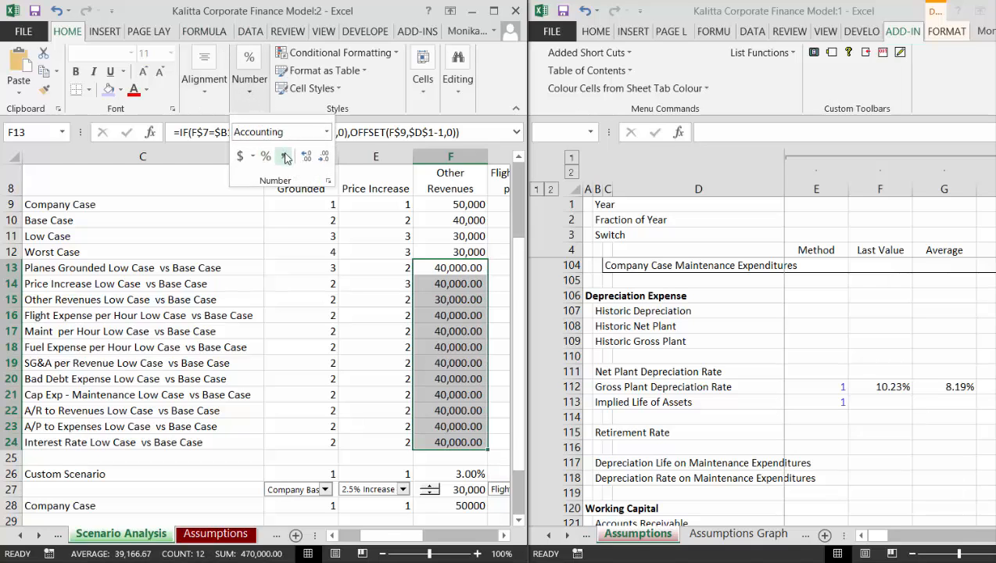
pyautogui.click(324, 157)
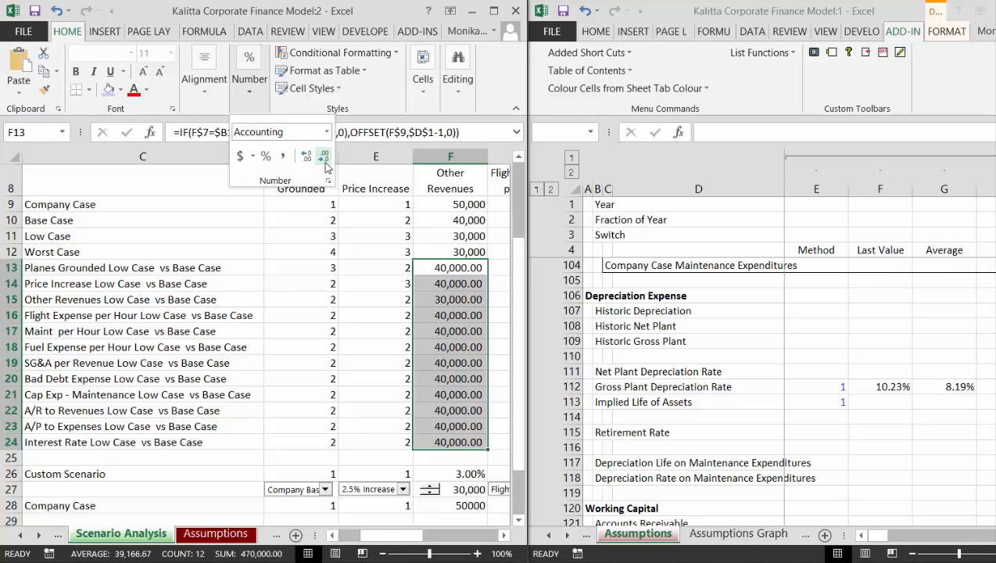
pyautogui.click(323, 157)
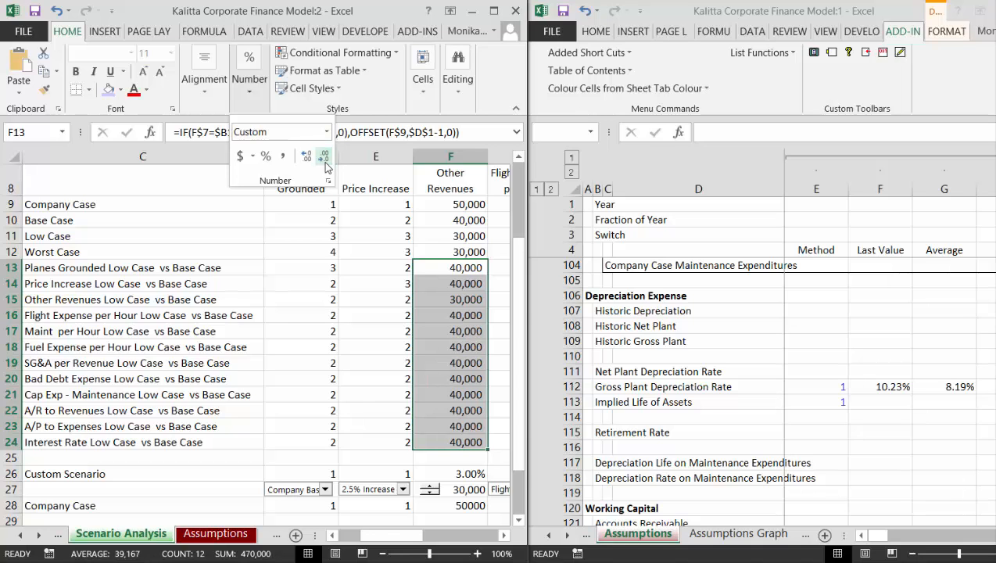
pyautogui.press('Escape')
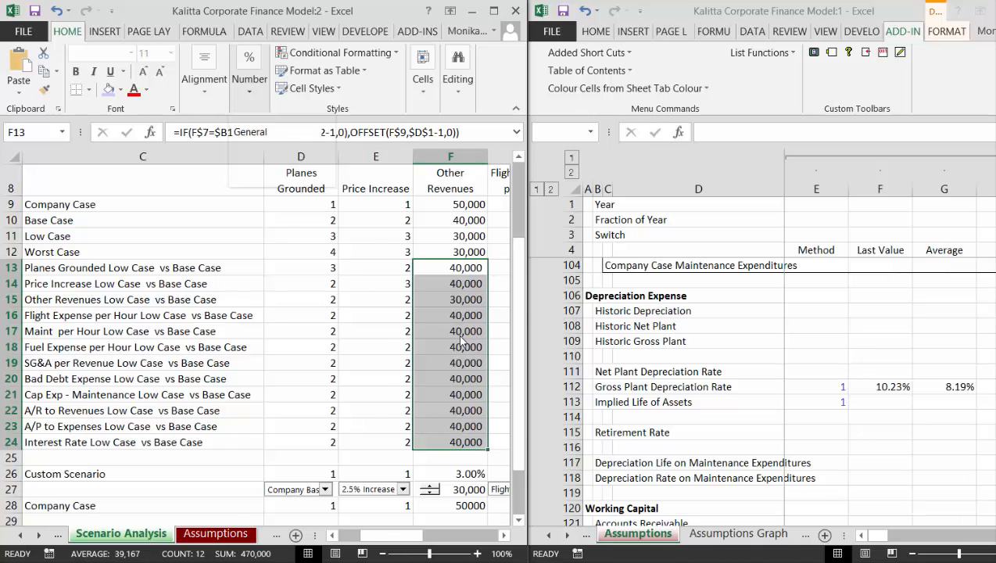
# Format the Bad Debt Expense cells K13:K24 as percentages with two decimal places.
pyautogui.press('Right')
pyautogui.press('Right')
pyautogui.press('Right')
pyautogui.press('Right')
pyautogui.press('Right')
pyautogui.press('Right')
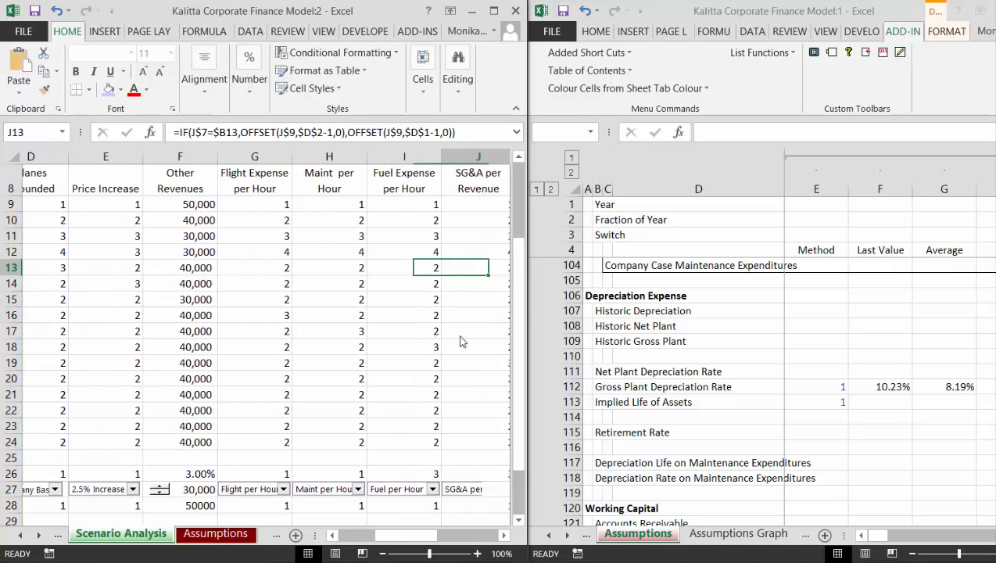
pyautogui.press('Left')
pyautogui.hotkey('shift', 'Down')
pyautogui.hotkey('shift', 'Down')
pyautogui.hotkey('shift', 'Down')
pyautogui.hotkey('shift', 'Down')
pyautogui.hotkey('shift', 'Down')
pyautogui.hotkey('shift', 'Down')
pyautogui.hotkey('shift', 'Down')
pyautogui.hotkey('shift', 'Down')
pyautogui.hotkey('shift', 'Down')
pyautogui.hotkey('shift', 'Down')
pyautogui.hotkey('shift', 'Down')
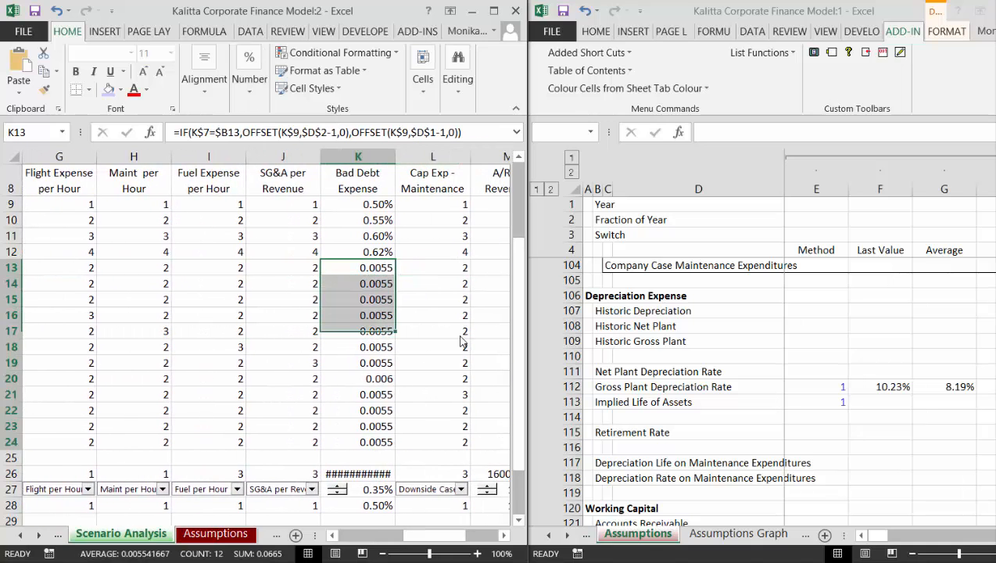
pyautogui.press('F4')
# Format the A/R to Revenues, A/P to Expenses and Interest Rate cells M13:O24 as percentages with two decimals.
pyautogui.press('Right')
pyautogui.press('Right')
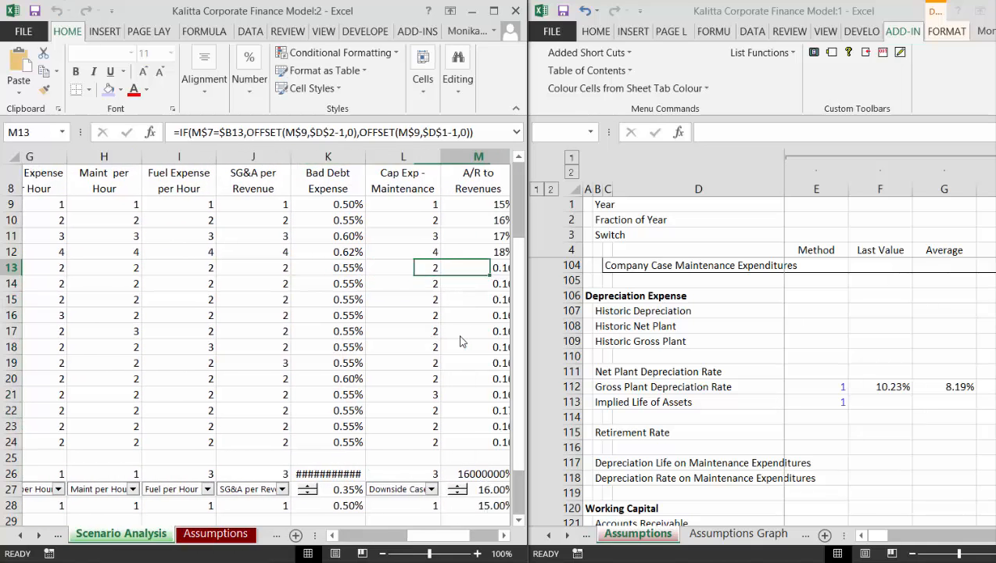
pyautogui.press('Right')
pyautogui.press('Left')
pyautogui.hotkey('shift', 'Right')
pyautogui.hotkey('shift', 'Right')
pyautogui.hotkey('ctrl', 'shift', 'Down')
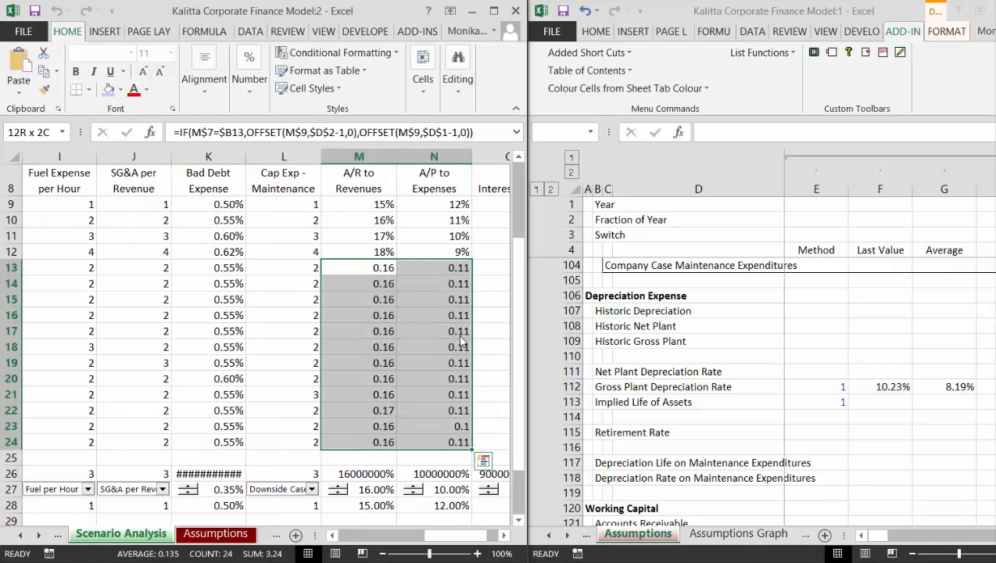
pyautogui.hotkey('ctrl', 'q')
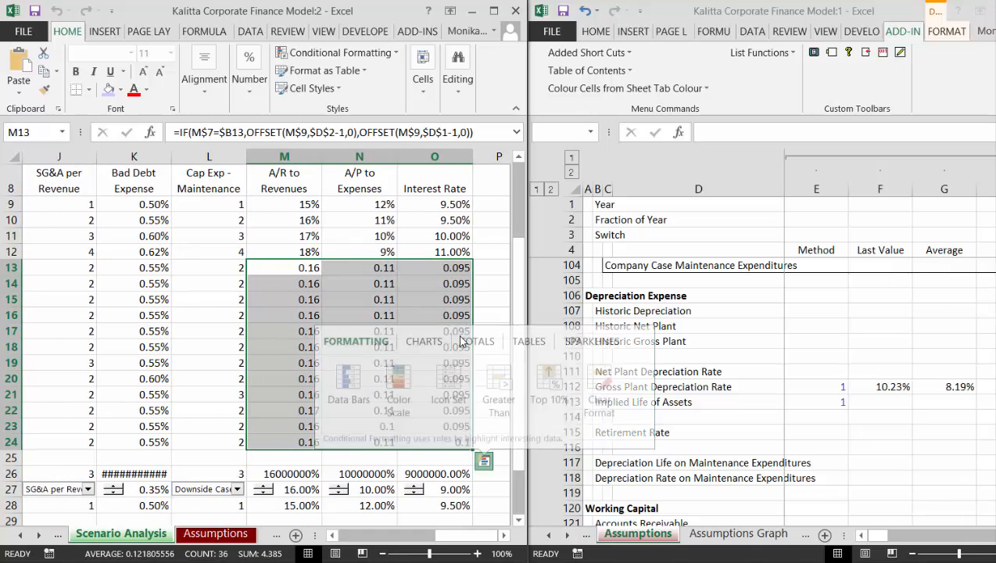
pyautogui.press('Escape')
pyautogui.press('F4')
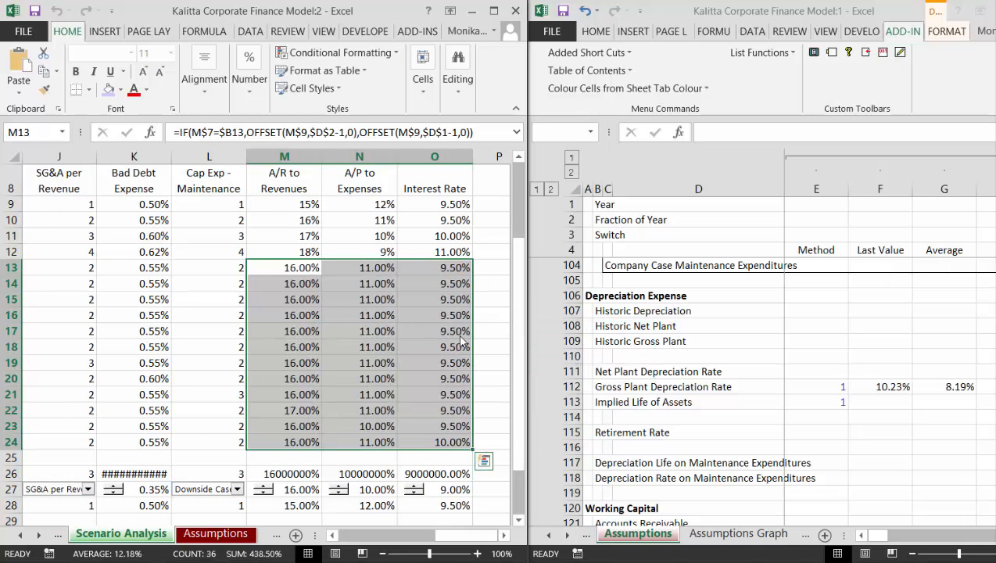
# Format the A/R to Revenues and A/P to Expenses case inputs M9:N12 as percentages with two decimals.
pyautogui.press('Left')
pyautogui.press('Left')
pyautogui.press('Right')
pyautogui.press('Right')
pyautogui.press('Up')
pyautogui.press('Up')
pyautogui.press('Up')
pyautogui.press('Up')
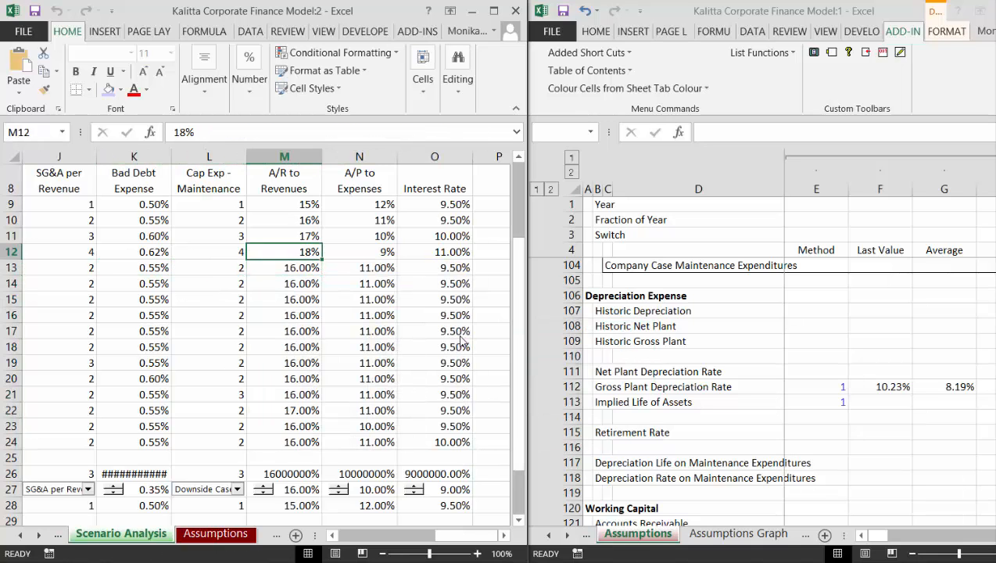
pyautogui.hotkey('shift', 'Down')
pyautogui.hotkey('shift', 'Down')
pyautogui.hotkey('shift', 'Down')
pyautogui.hotkey('shift', 'Right')
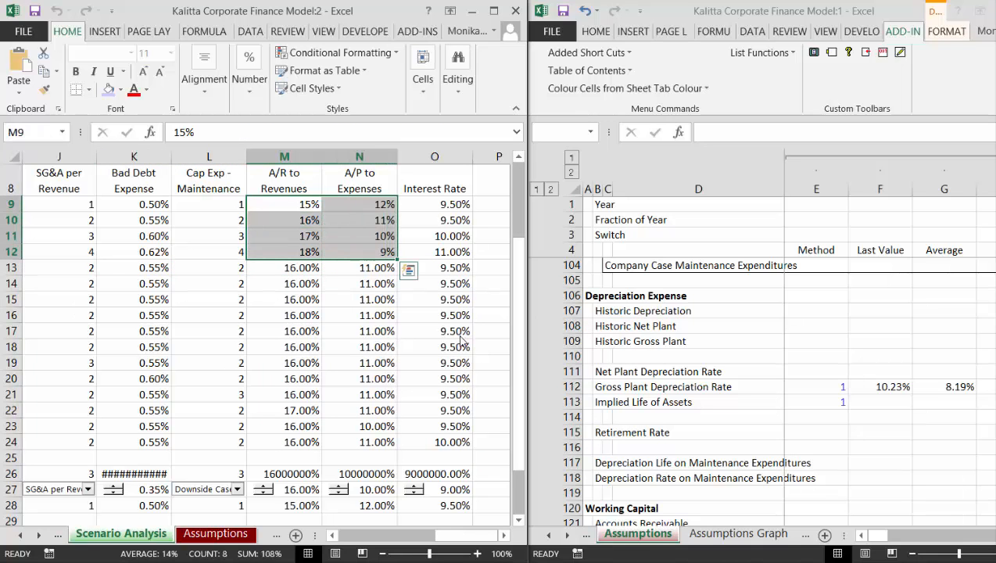
pyautogui.press('F4')
# Review the scenario table's variable columns along row 9 from Planes Grounded through Interest Rate.
pyautogui.press('Left')
pyautogui.press('Left')
pyautogui.press('Left')
pyautogui.press('Left')
pyautogui.press('Left')
pyautogui.press('Left')
pyautogui.press('Left')
pyautogui.press('Left')
pyautogui.press('Left')
pyautogui.press('Left')
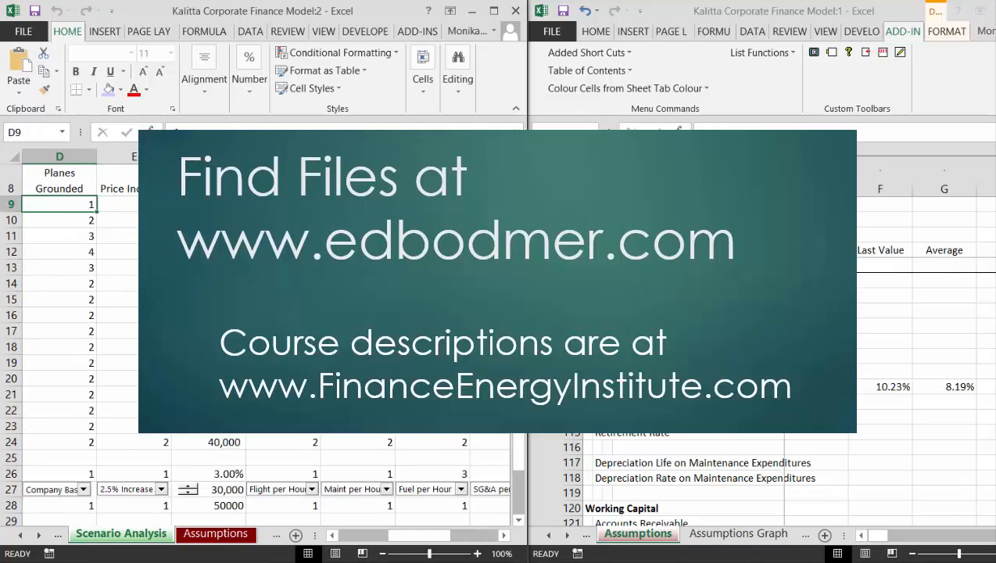
pyautogui.press('Right')
pyautogui.press('Right')
pyautogui.press('Right')
pyautogui.press('Right')
pyautogui.press('Right')
pyautogui.press('Right')
pyautogui.press('Right')
pyautogui.press('Right')
pyautogui.press('Right')
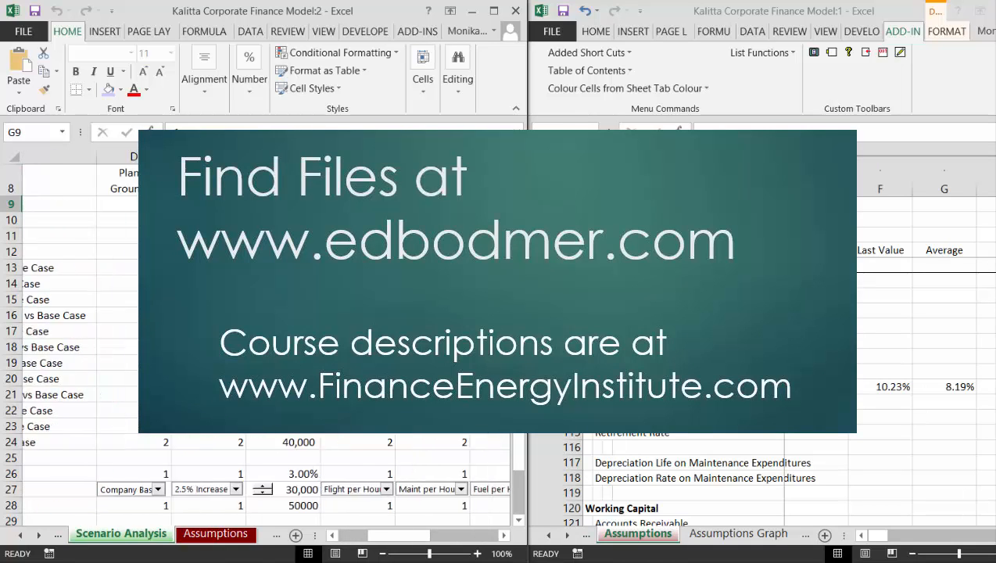
# Inspect the Custom Scenario formula for Bad Debt Expense in K26 and its supporting multiplier, copied, adjusted and fixed values in K30:K33.
pyautogui.press('Left')
pyautogui.press('Down')
pyautogui.press('Down')
pyautogui.press('Down')
pyautogui.press('Down')
pyautogui.press('Down')
pyautogui.press('Down')
pyautogui.press('Down')
pyautogui.press('Down')
pyautogui.press('Down')
pyautogui.press('Down')
pyautogui.press('Down')
pyautogui.press('Down')
pyautogui.press('Down')
pyautogui.press('Down')
pyautogui.press('Down')
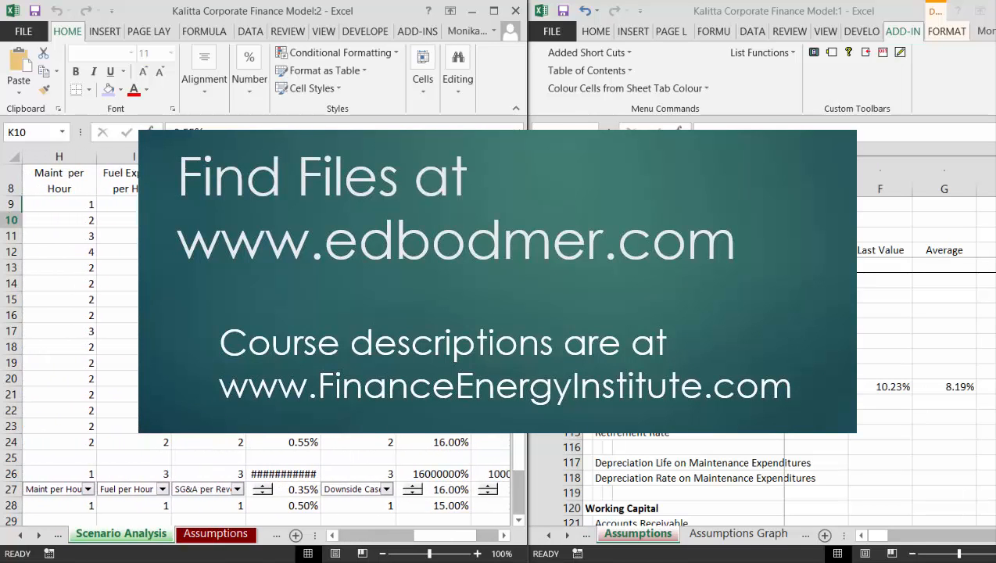
pyautogui.press('Down')
pyautogui.press('Down')
pyautogui.press('Down')
pyautogui.press('Up')
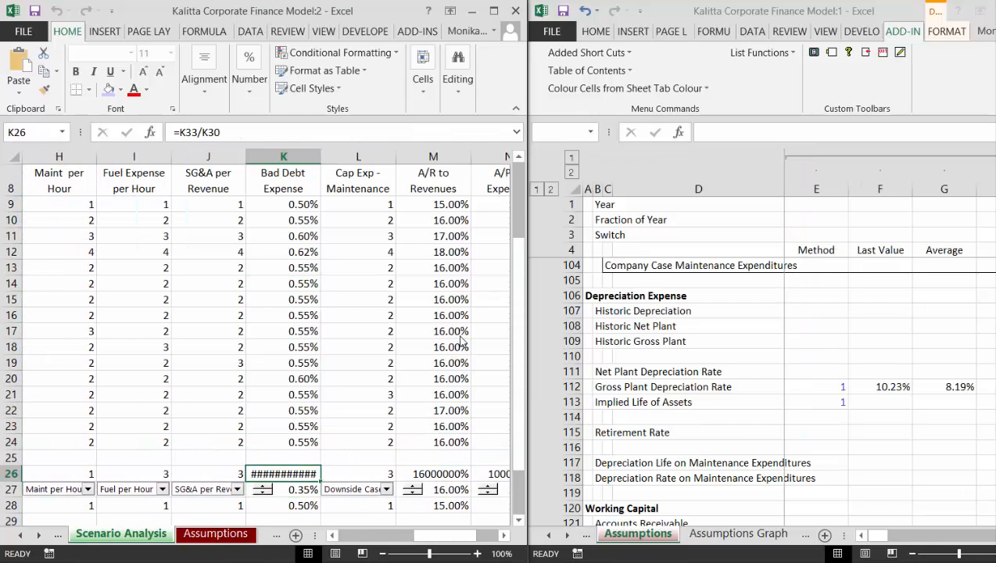
pyautogui.press('F2')
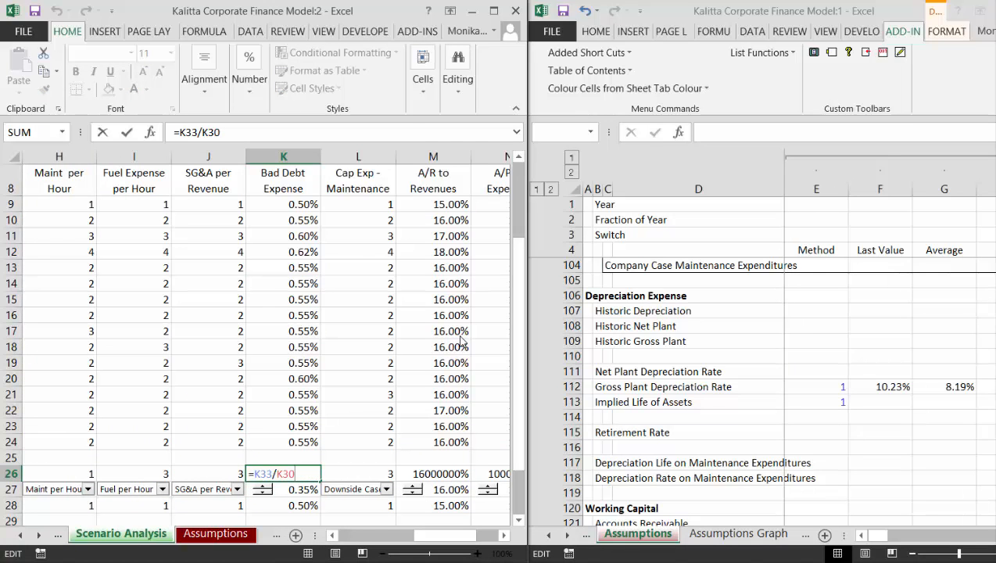
pyautogui.press('Return')
pyautogui.press('Down')
pyautogui.press('Down')
pyautogui.press('Down')
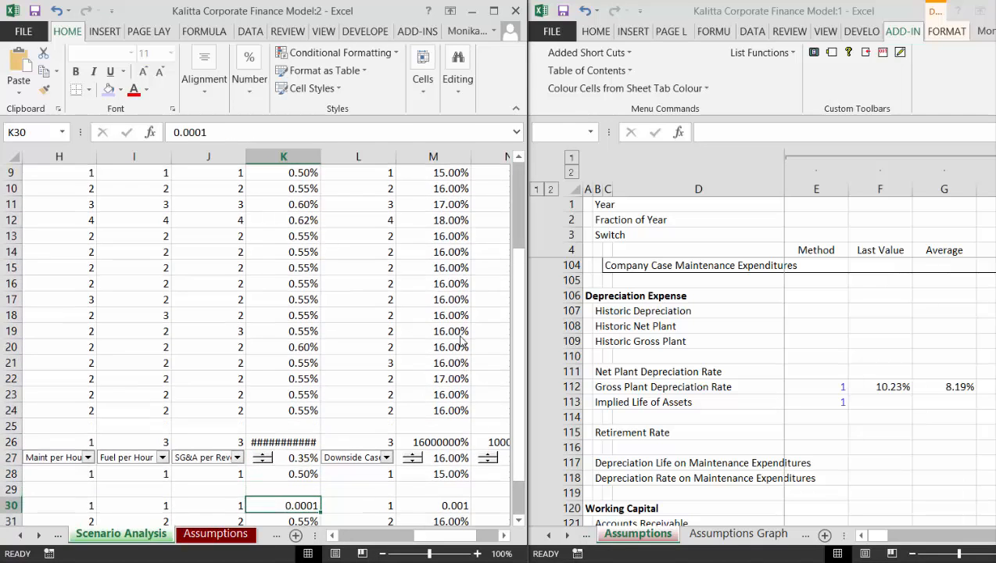
pyautogui.press('Down')
pyautogui.press('Down')
pyautogui.press('Down')
pyautogui.press('Down')
pyautogui.press('Up')
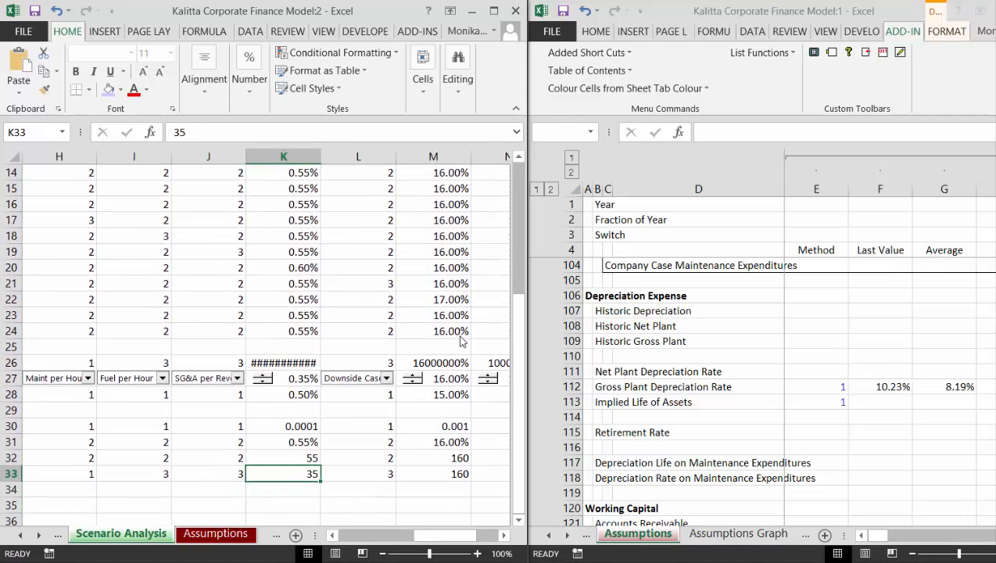
# Examine the sensitivity labels, the Comparison and Sensitivity case selectors, and the INDEX formula in E1.
pyautogui.press('Left')
pyautogui.press('Left')
pyautogui.press('Left')
pyautogui.press('Left')
pyautogui.press('Left')
pyautogui.press('Left')
pyautogui.press('Left')
pyautogui.press('Left')
pyautogui.press('Left')
pyautogui.press('Left')
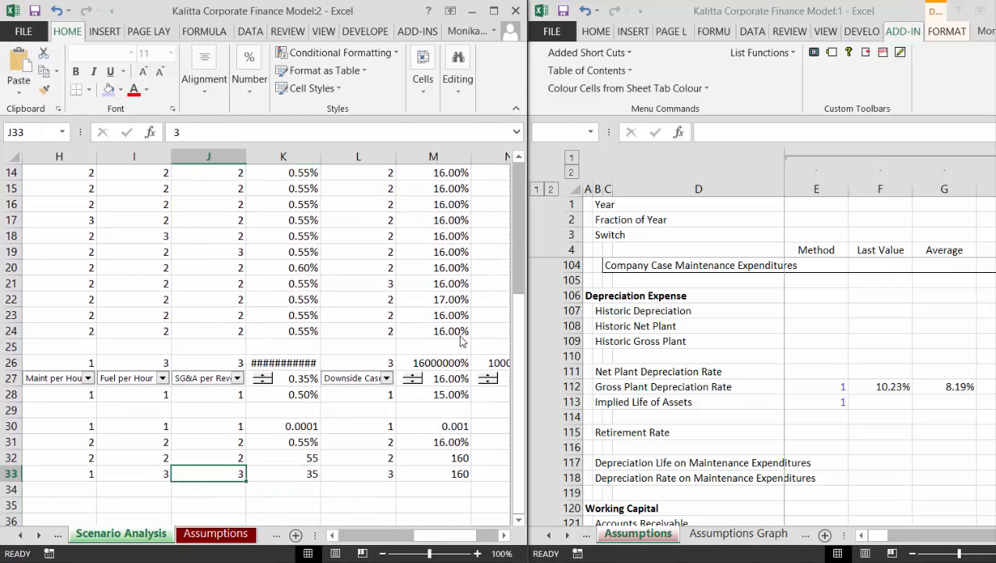
pyautogui.press('Up')
pyautogui.press('Up')
pyautogui.press('Up')
pyautogui.press('Up')
pyautogui.press('Up')
pyautogui.press('Up')
pyautogui.press('Up')
pyautogui.press('Up')
pyautogui.press('Up')
pyautogui.press('Up')
pyautogui.press('Up')
pyautogui.press('Up')
pyautogui.press('Up')
pyautogui.press('Up')
pyautogui.press('Up')
pyautogui.press('Up')
pyautogui.press('Up')
pyautogui.press('Up')
pyautogui.press('Up')
pyautogui.press('Up')
pyautogui.press('Up')
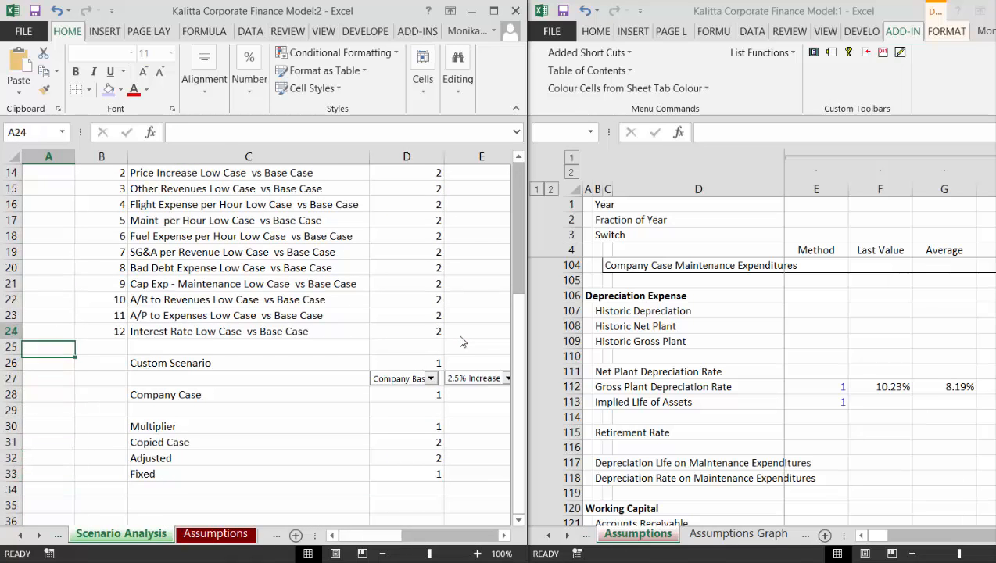
pyautogui.press('Right')
pyautogui.press('Right')
pyautogui.press('Right')
pyautogui.press('Right')
pyautogui.press('Right')
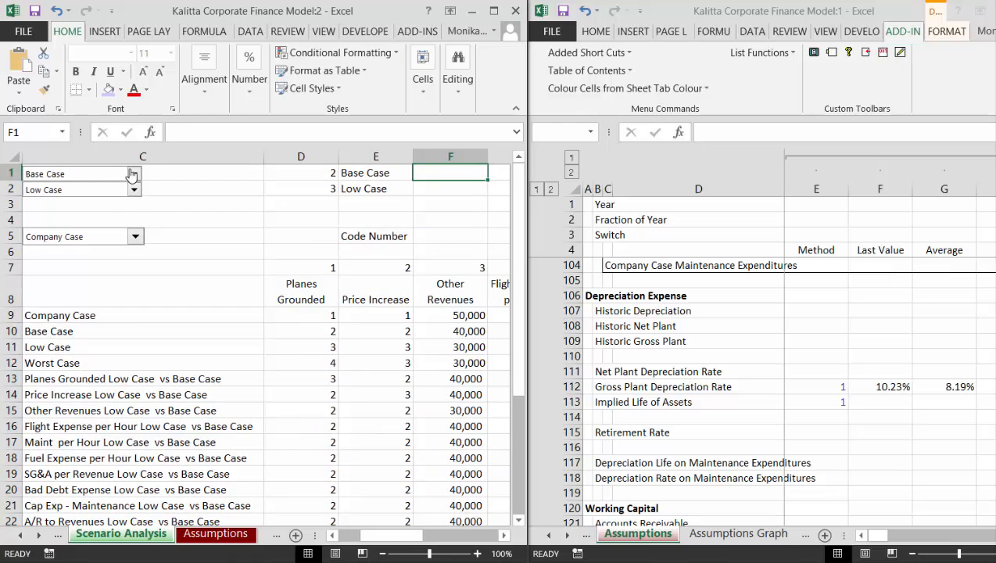
pyautogui.press('Left')
pyautogui.press('Left')
pyautogui.press('Left')
pyautogui.press('Left')
pyautogui.press('Left')
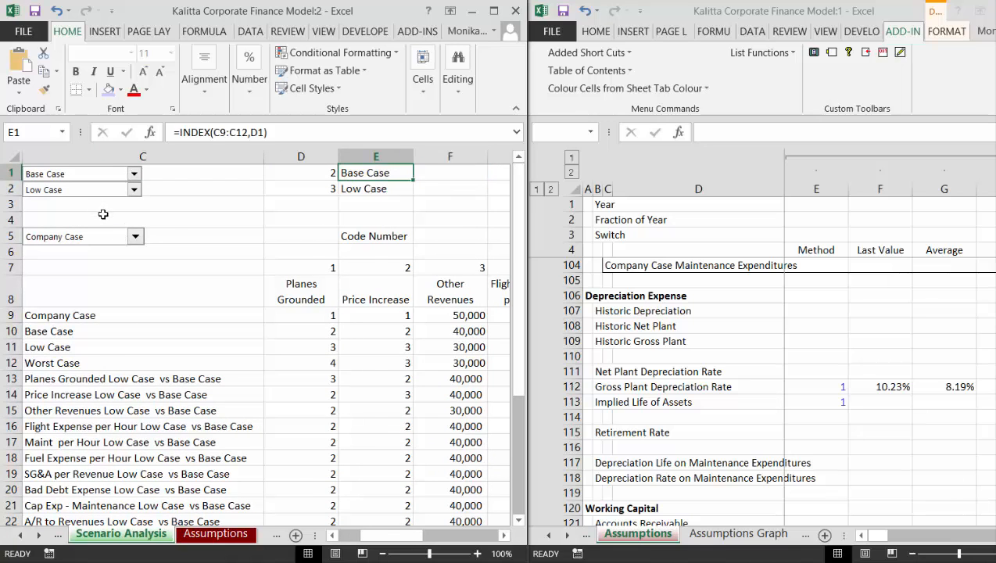
pyautogui.press('Right')
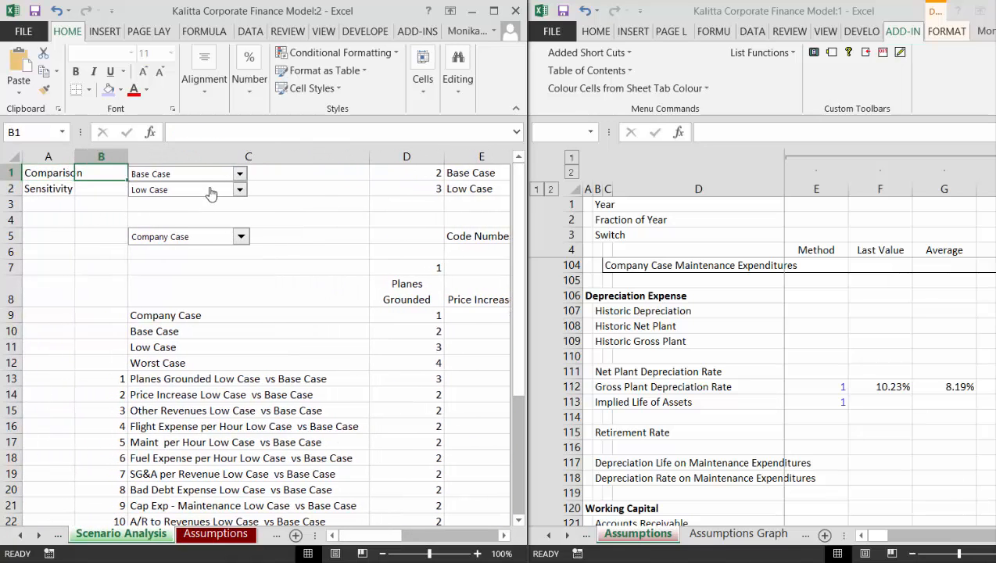
# Choose Fuel Expense per Hour Low Case vs Base Case in the row 5 scenario drop-down and widen it to fit the full name.
pyautogui.click(241, 244)
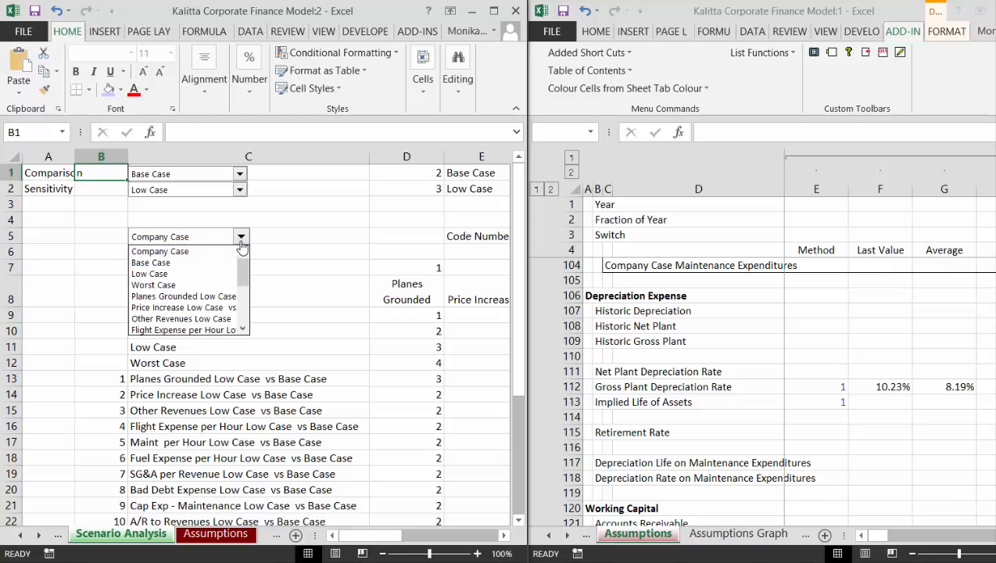
pyautogui.scroll(-1, 242, 248)
pyautogui.click(189, 308)
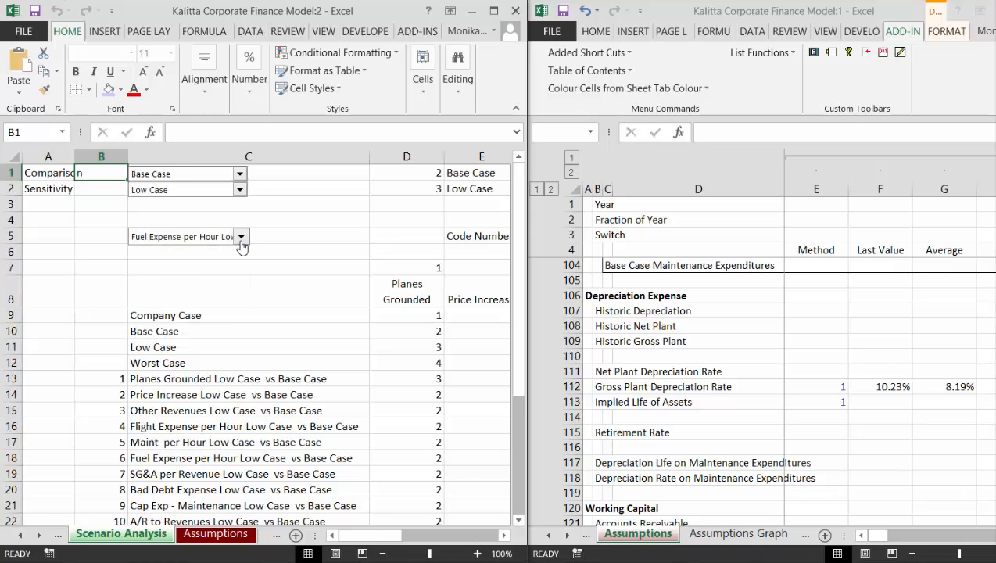
pyautogui.rightClick(212, 239)
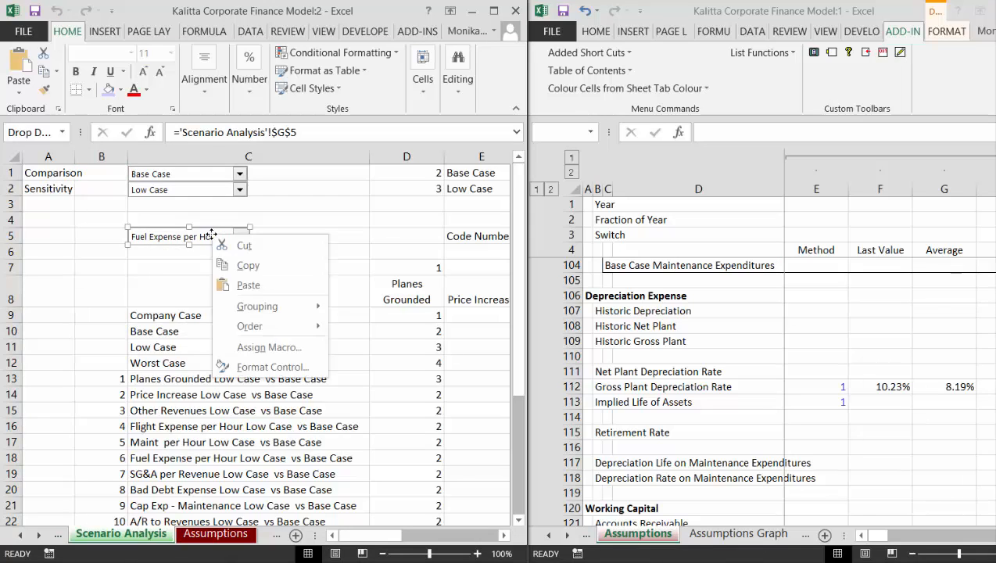
pyautogui.press('Escape')
pyautogui.moveTo(247, 245); pyautogui.dragTo(341, 245)
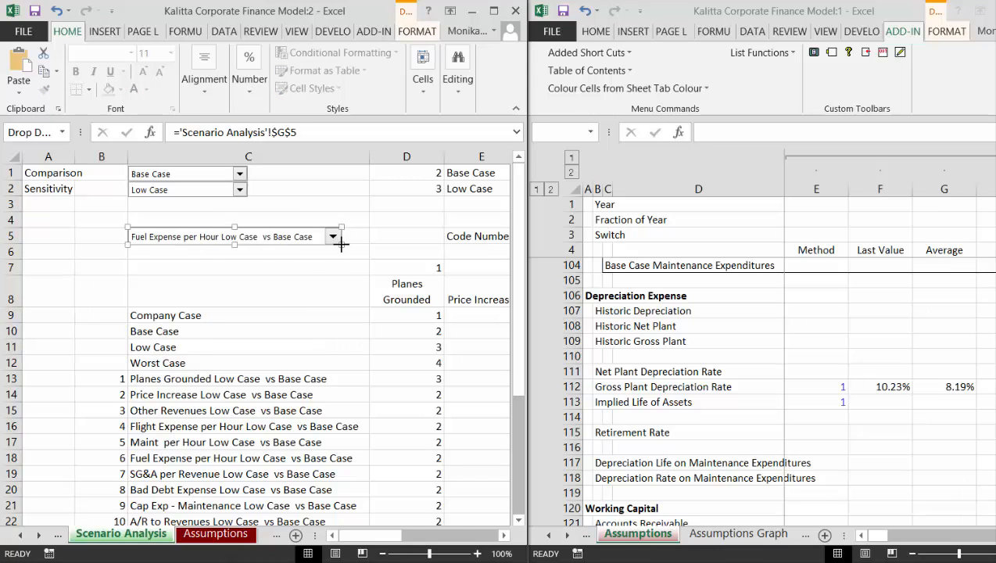
pyautogui.click(302, 282)
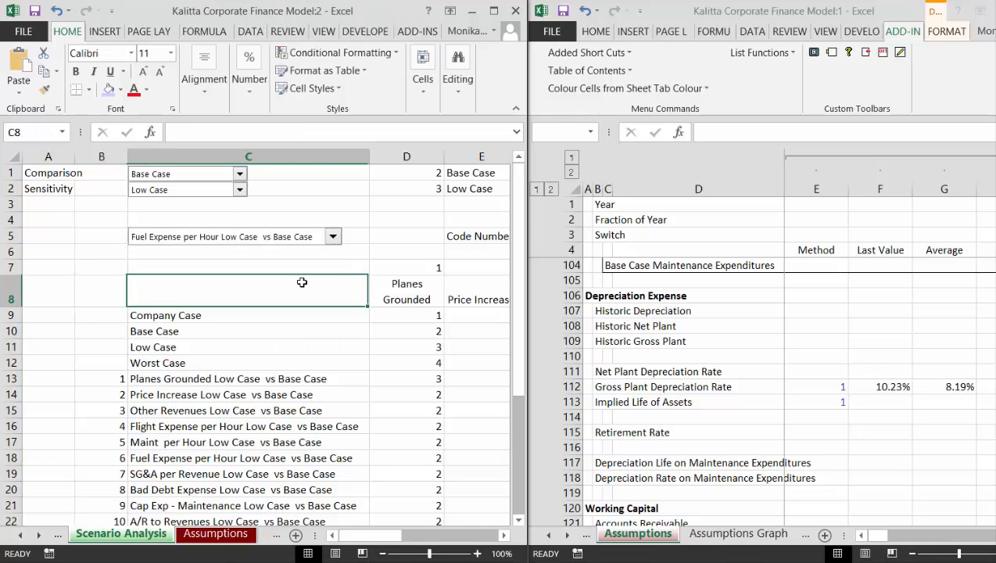
pyautogui.rightClick(255, 247)
pyautogui.click(268, 278)
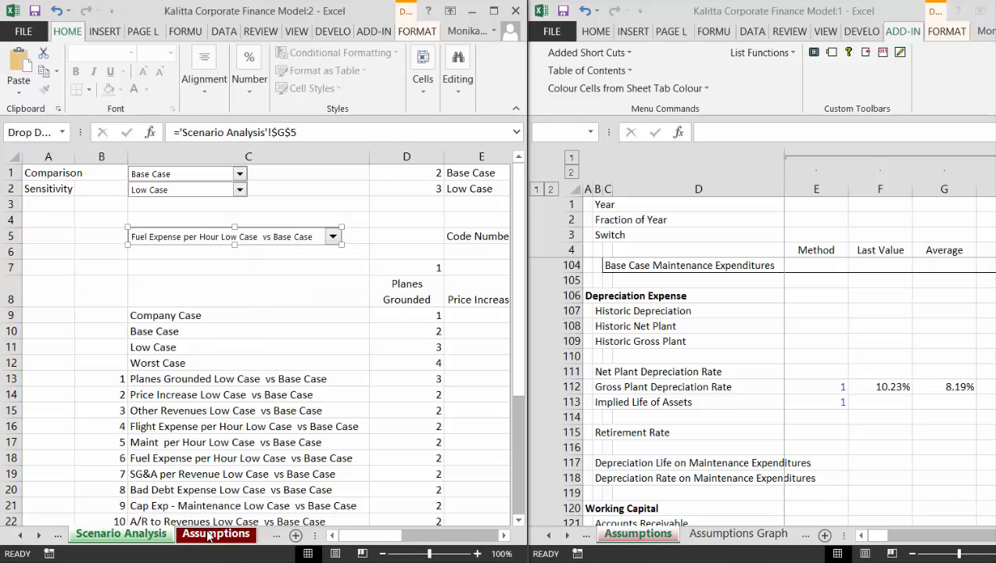
pyautogui.click(194, 430)
pyautogui.hotkey('ctrl', 'pagedown')
pyautogui.hotkey('ctrl', 'pagedown')
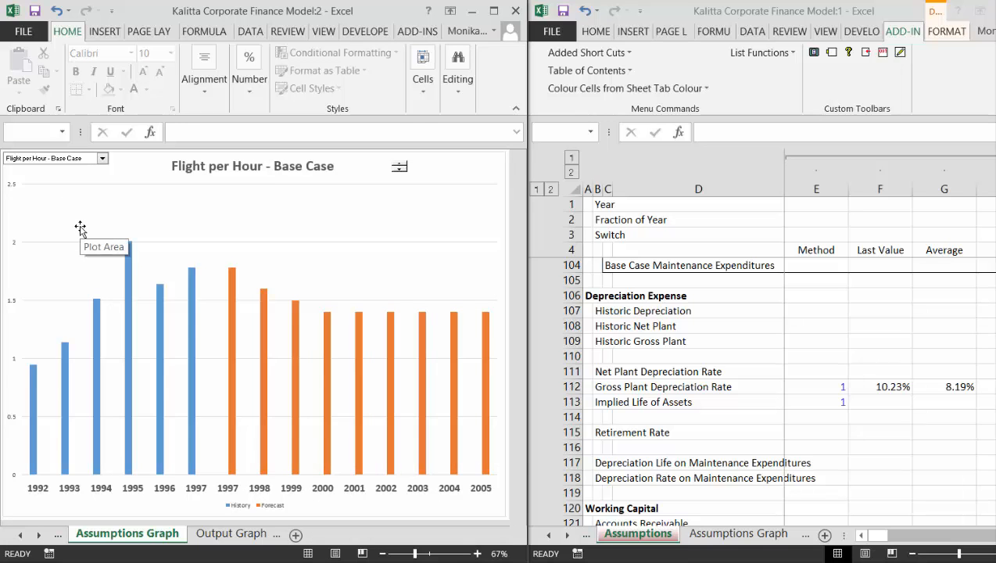
pyautogui.hotkey('ctrl', 'pageup')
pyautogui.hotkey('ctrl', 'pageup')
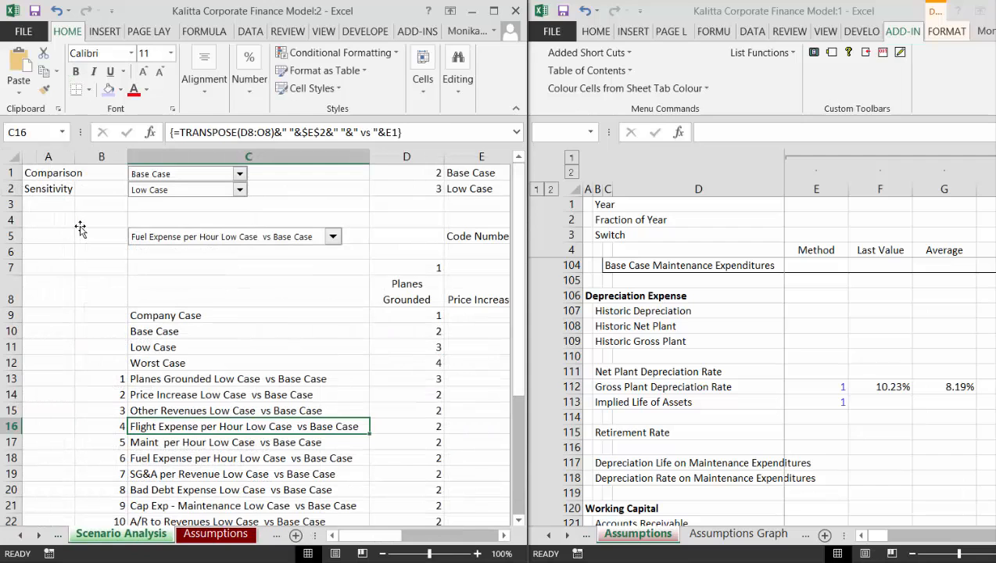
# Save the workbook and close its second window, then show the Scenario Analysis sheet in the maximized remaining window.
pyautogui.click(181, 266)
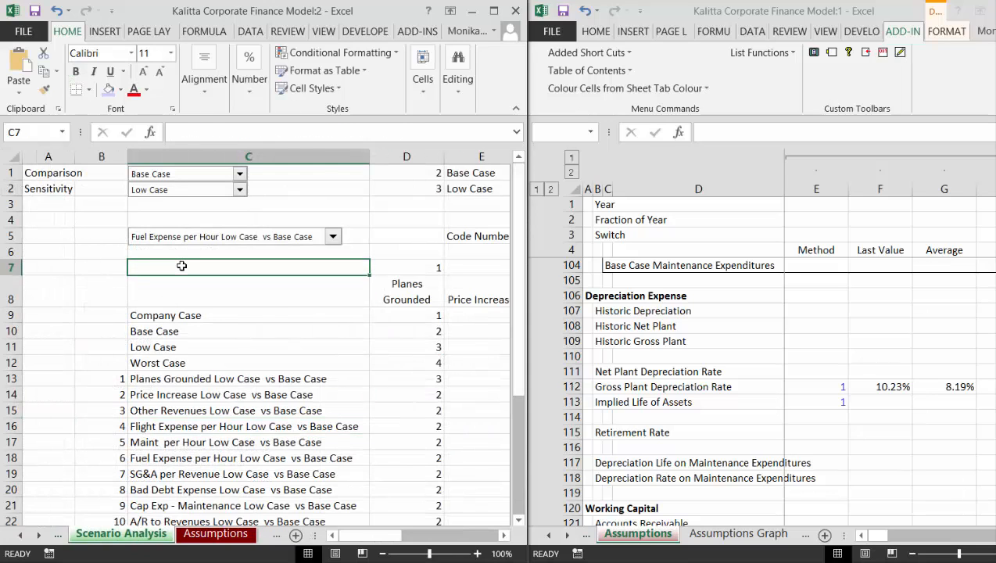
pyautogui.hotkey('ctrl', 's')
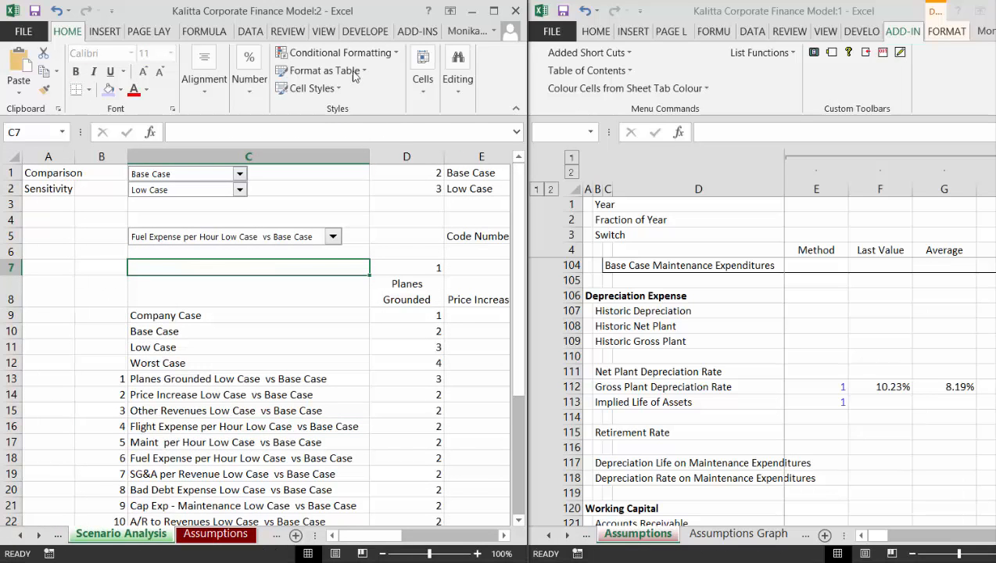
pyautogui.click(516, 12)
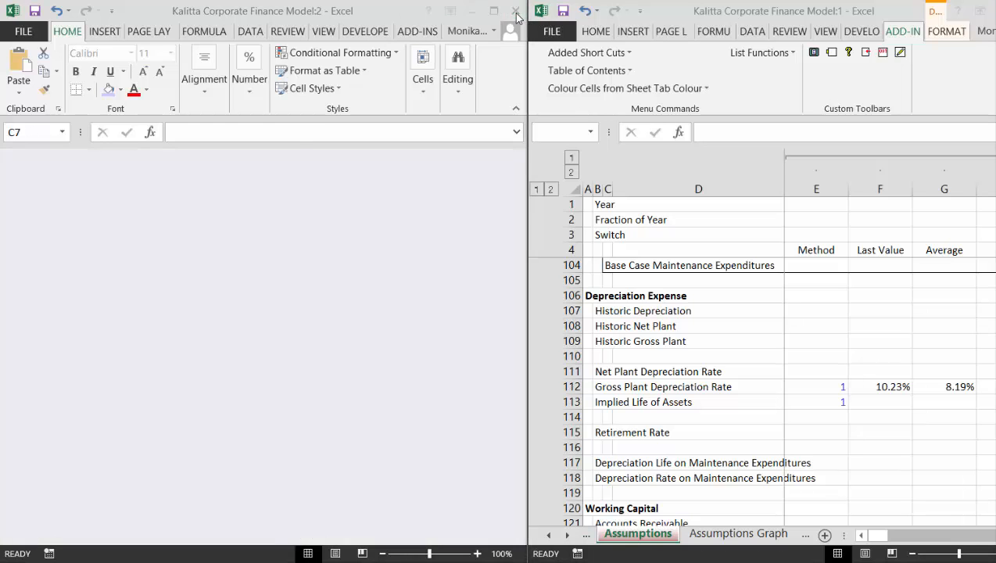
pyautogui.press('super+Up')
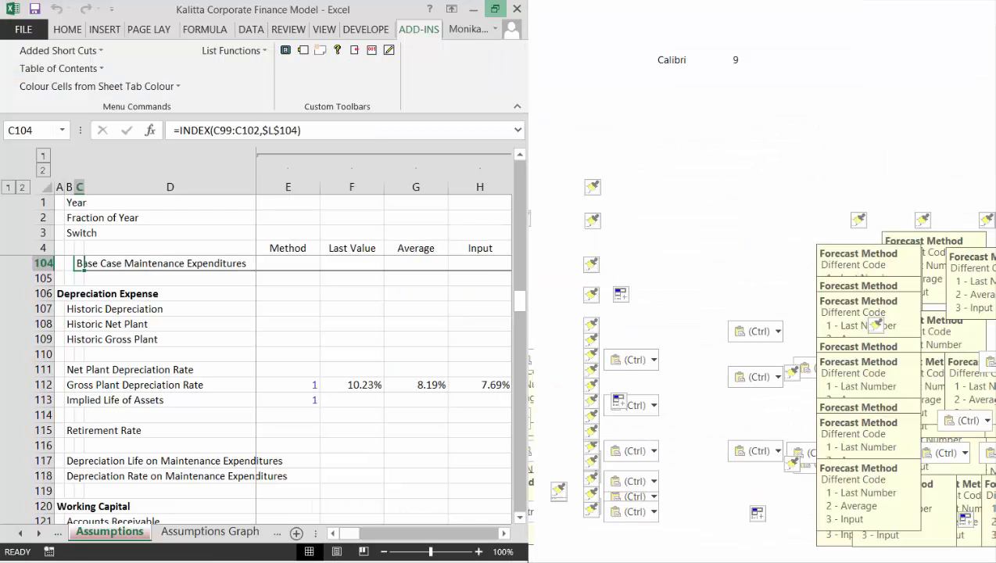
pyautogui.hotkey('ctrl', 'pageup')
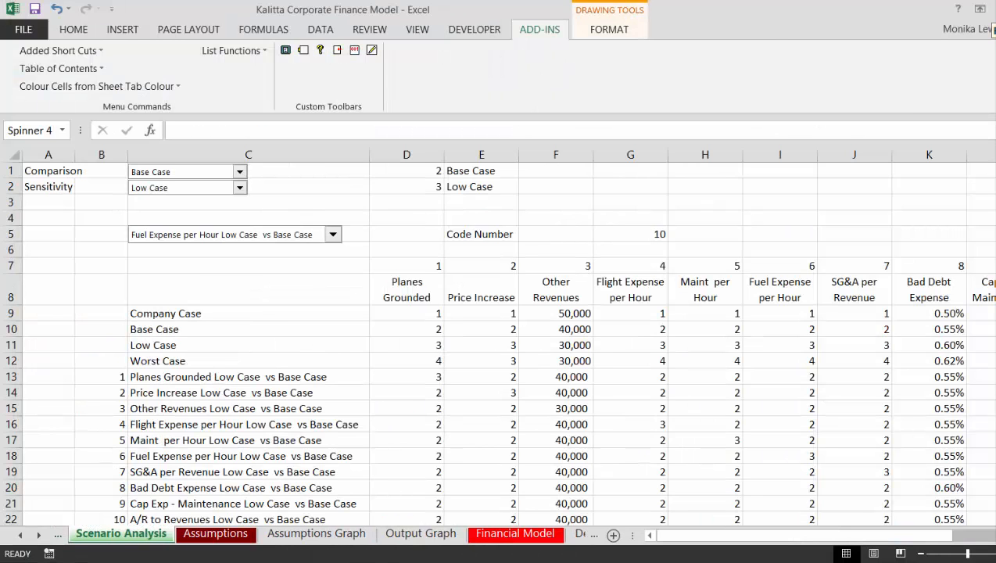
# Review the Base Case inputs in row 10 across all variable columns of the scenario table.
pyautogui.click(710, 311)
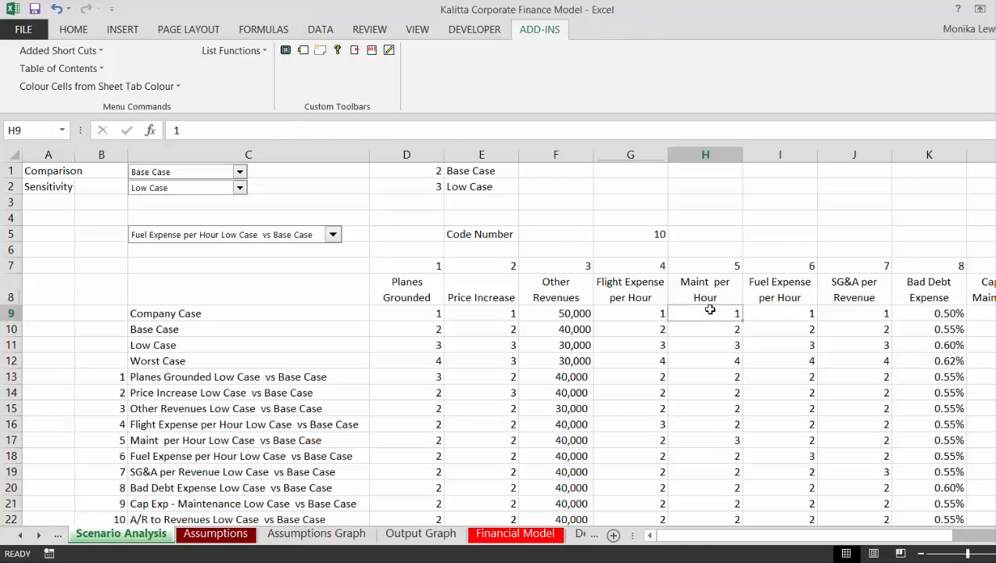
pyautogui.press('Down')
pyautogui.press('Right')
pyautogui.press('Right')
pyautogui.press('Right')
pyautogui.press('Right')
pyautogui.press('Right')
pyautogui.press('Right')
pyautogui.press('Right')
pyautogui.press('Right')
pyautogui.press('Right')
pyautogui.press('Right')
pyautogui.press('Right')
pyautogui.press('Left')
pyautogui.press('Left')
pyautogui.press('Left')
pyautogui.press('Left')
pyautogui.press('Left')
pyautogui.press('Left')
pyautogui.press('Left')
pyautogui.press('Left')
pyautogui.press('Left')
pyautogui.press('Left')
pyautogui.press('Left')
pyautogui.press('Left')
pyautogui.press('Left')
pyautogui.press('Left')
pyautogui.press('Left')
pyautogui.press('Left')
pyautogui.press('Left')
pyautogui.press('Left')
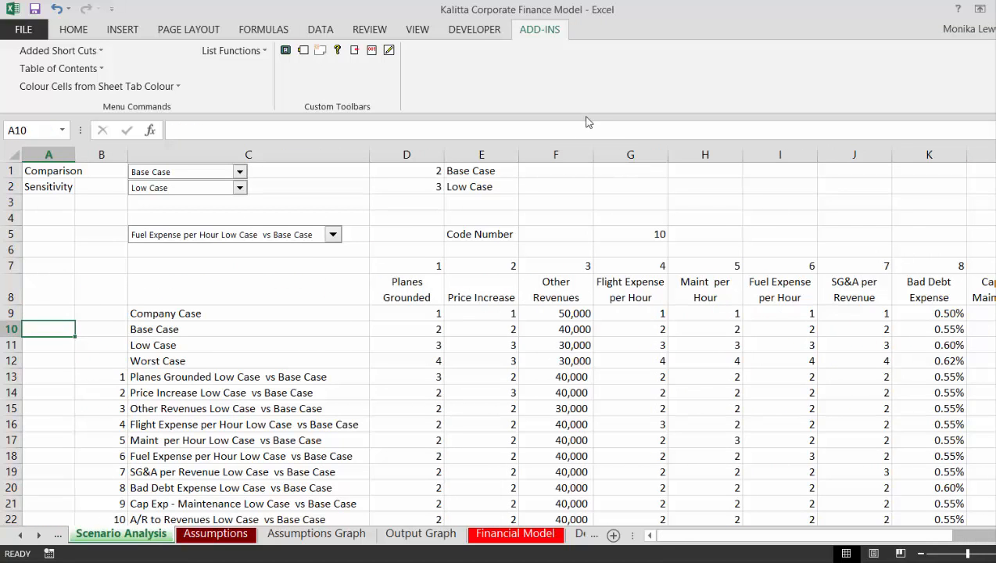
# Copy the row 5 scenario drop-down onto the Output Graph chart and place it directly beneath the New Debt Required selector.
pyautogui.rightClick(229, 238)
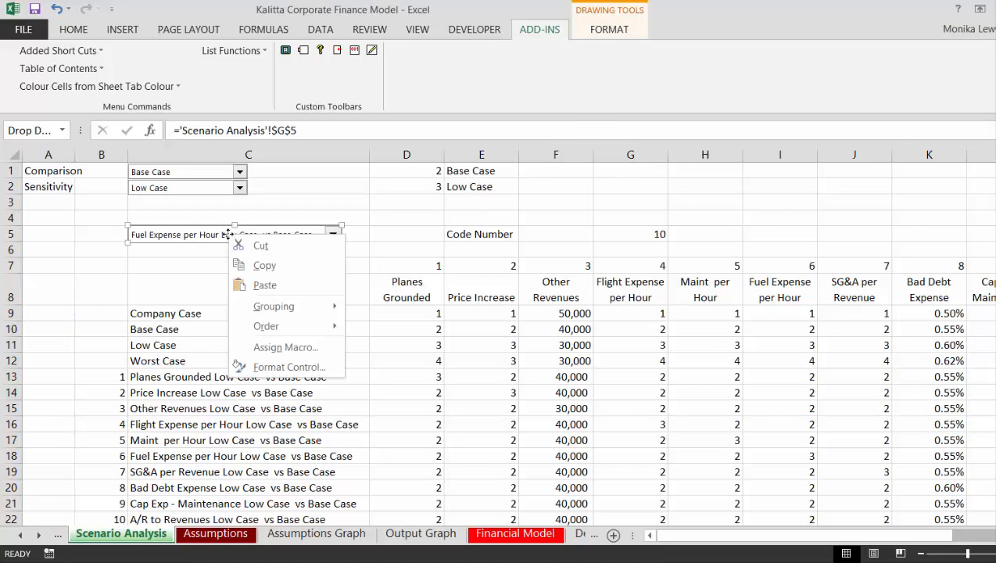
pyautogui.click(263, 266)
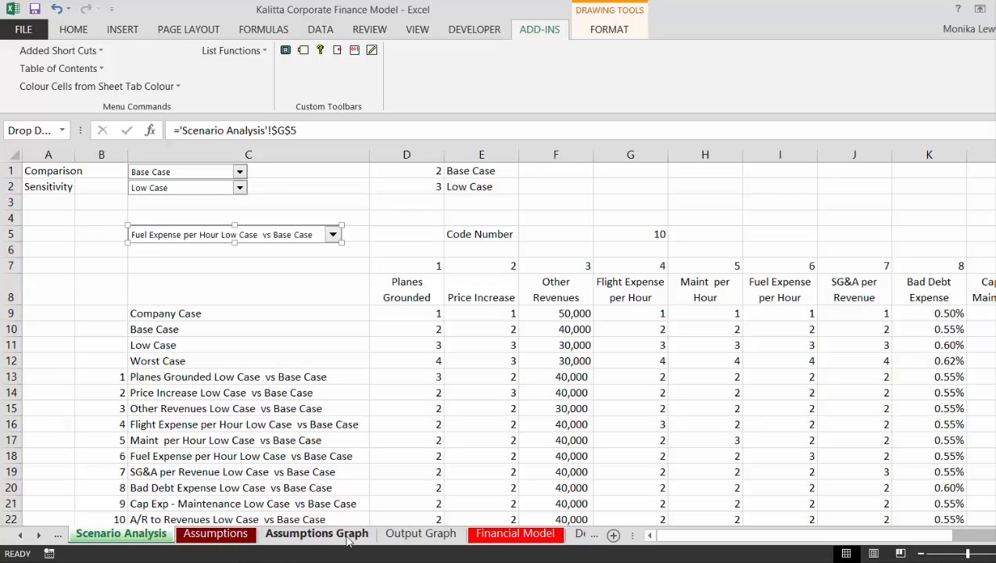
pyautogui.click(419, 536)
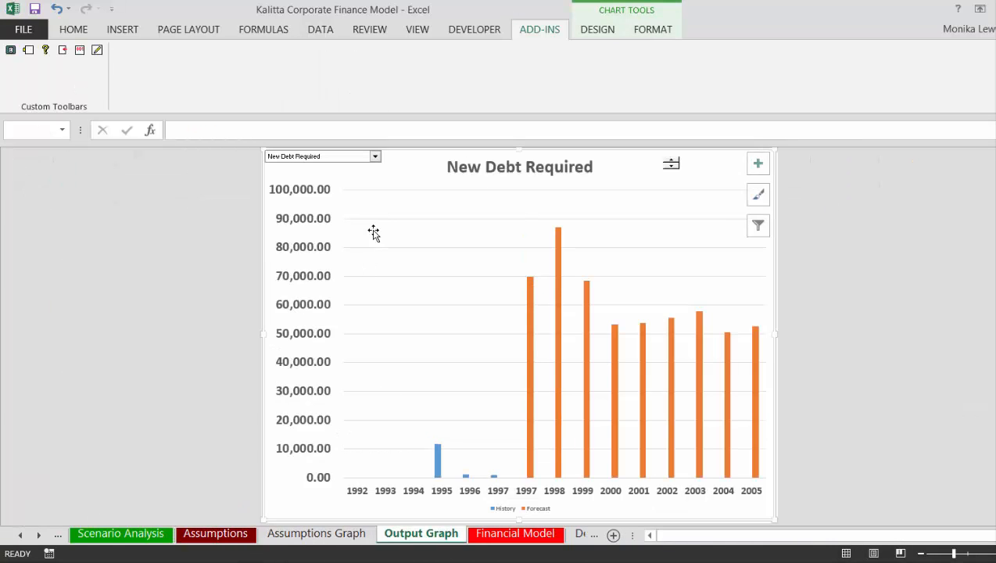
pyautogui.hotkey('ctrl', 'v')
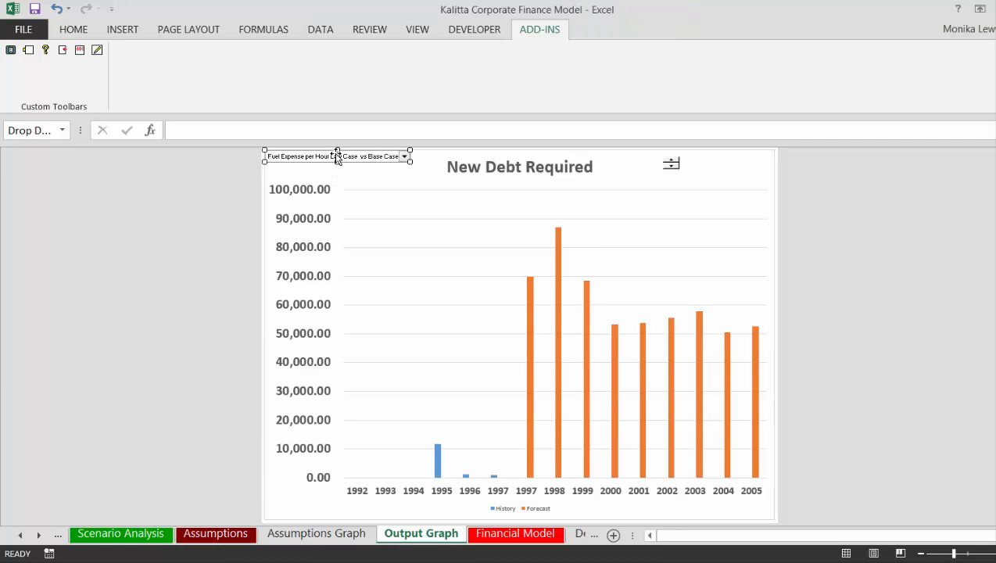
pyautogui.moveTo(337, 156); pyautogui.dragTo(334, 168)
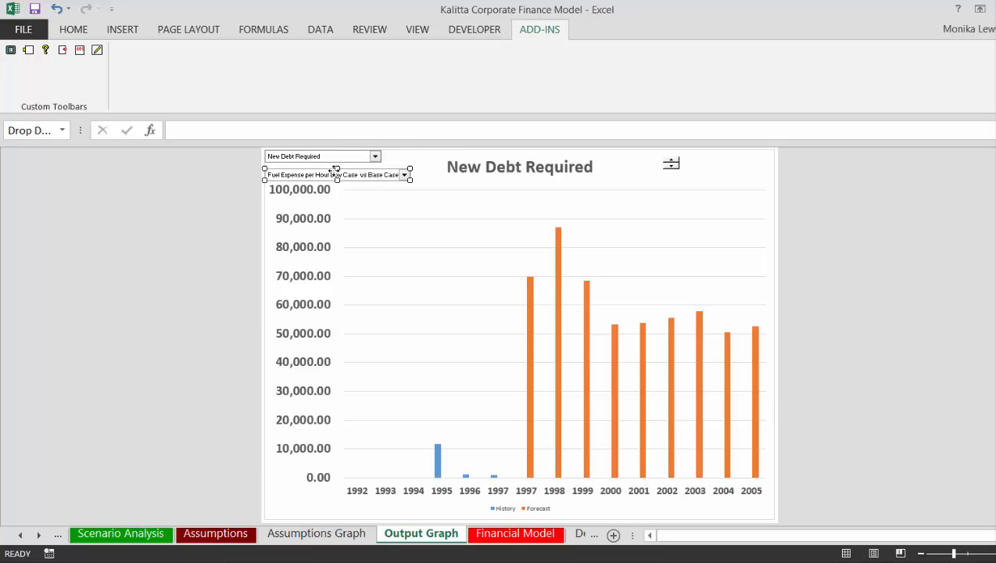
pyautogui.click(401, 215)
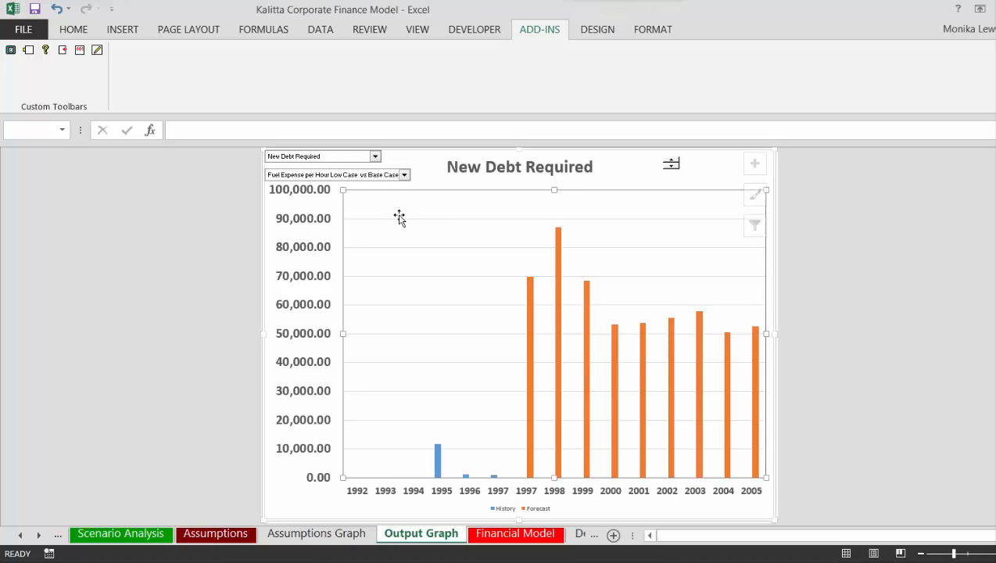
# Show the New Debt Required graph for the Company Case and then the Base Case using the graph's scenario drop-down.
pyautogui.click(433, 178)
pyautogui.click(405, 176)
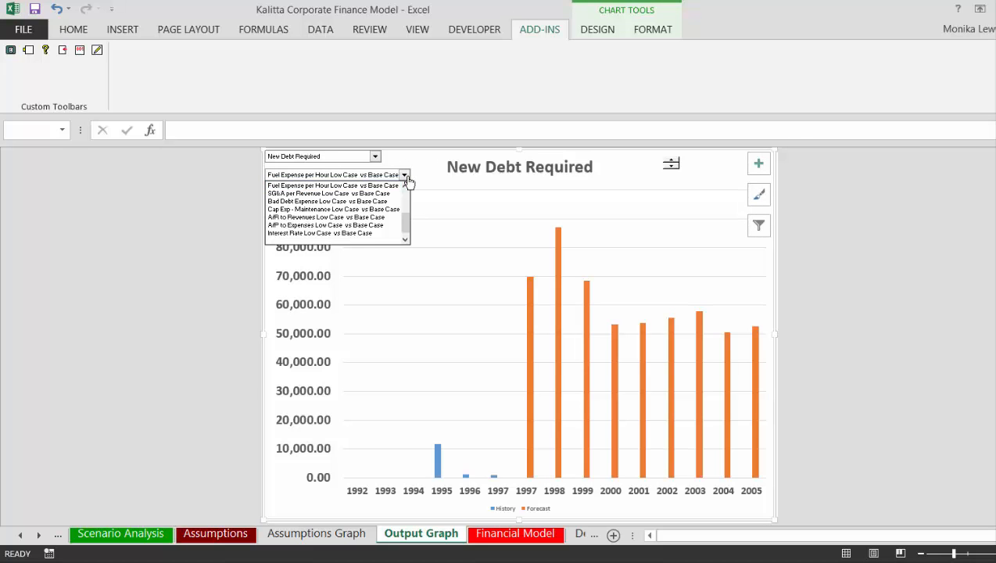
pyautogui.click(407, 178)
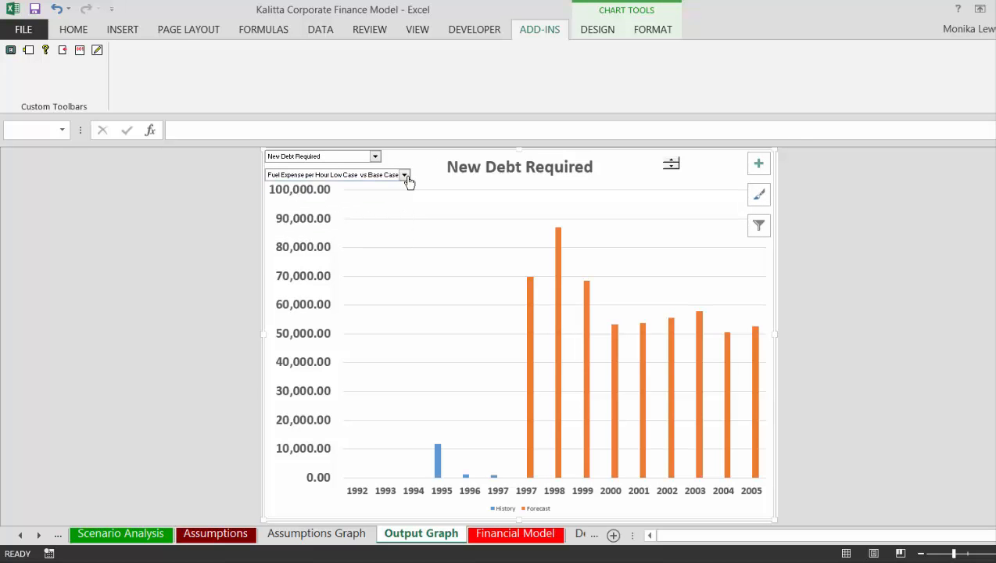
pyautogui.click(406, 178)
pyautogui.press('Down')
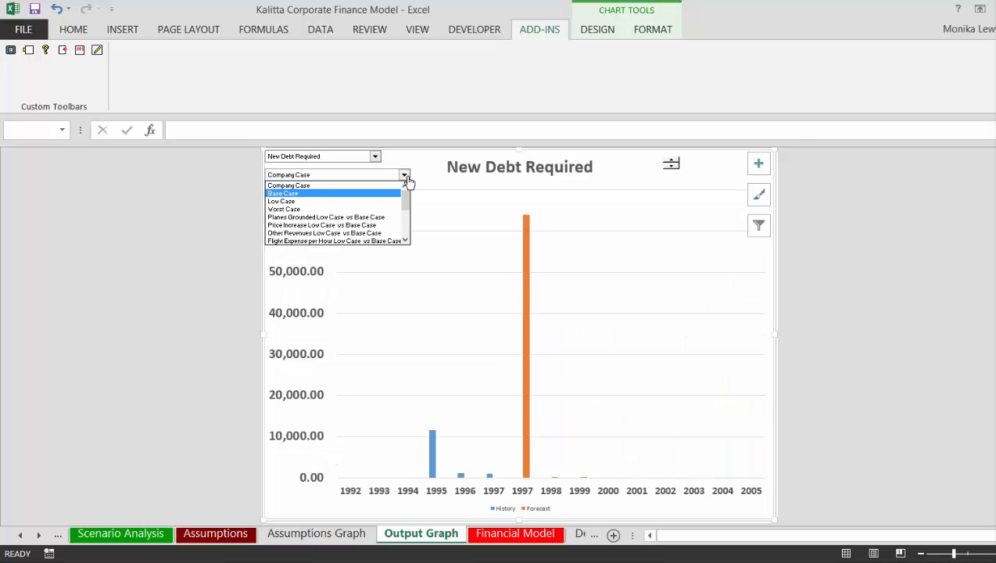
pyautogui.press('Return')
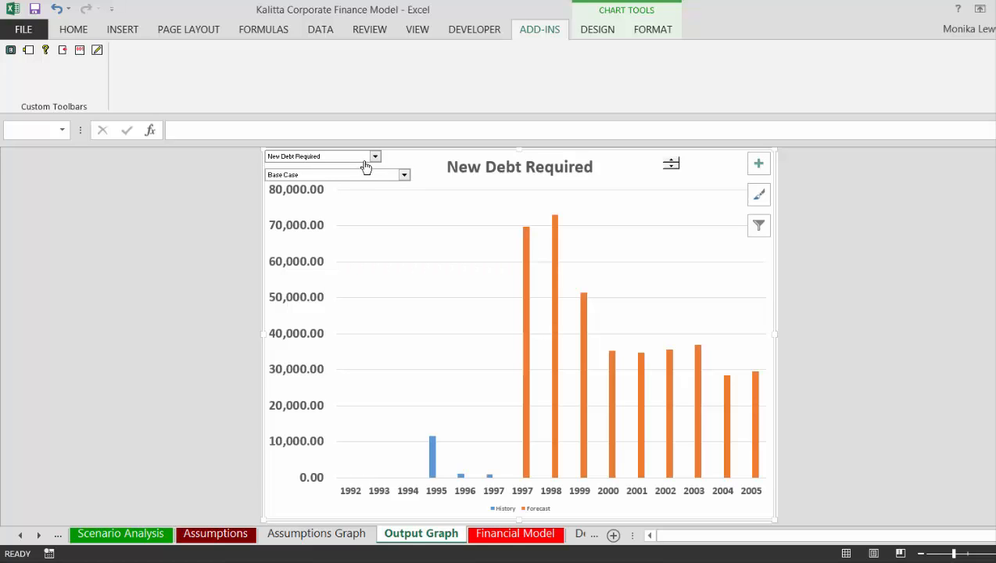
# Switch the graphed output item from New Debt Required to Balance of New Debt.
pyautogui.click(375, 157)
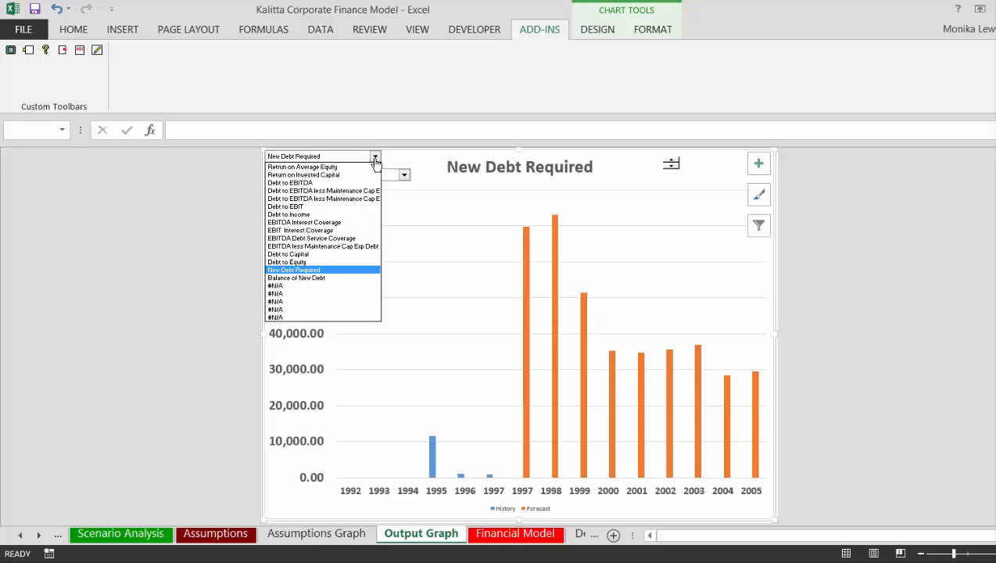
pyautogui.press('Down')
pyautogui.press('Return')
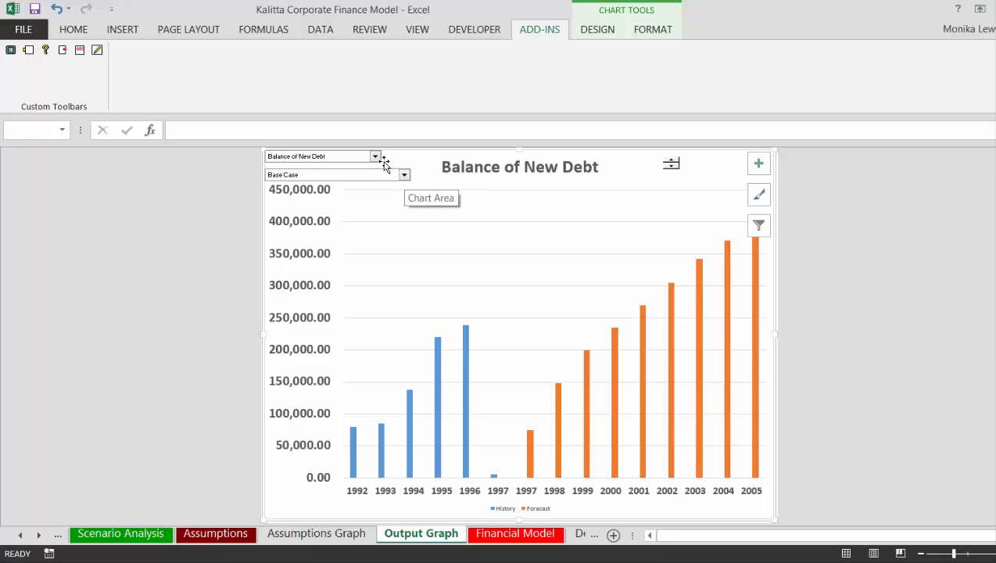
# Compare the Balance of New Debt graph under the Company Case, Base Case, Low Case and Worst Case scenarios.
pyautogui.click(404, 175)
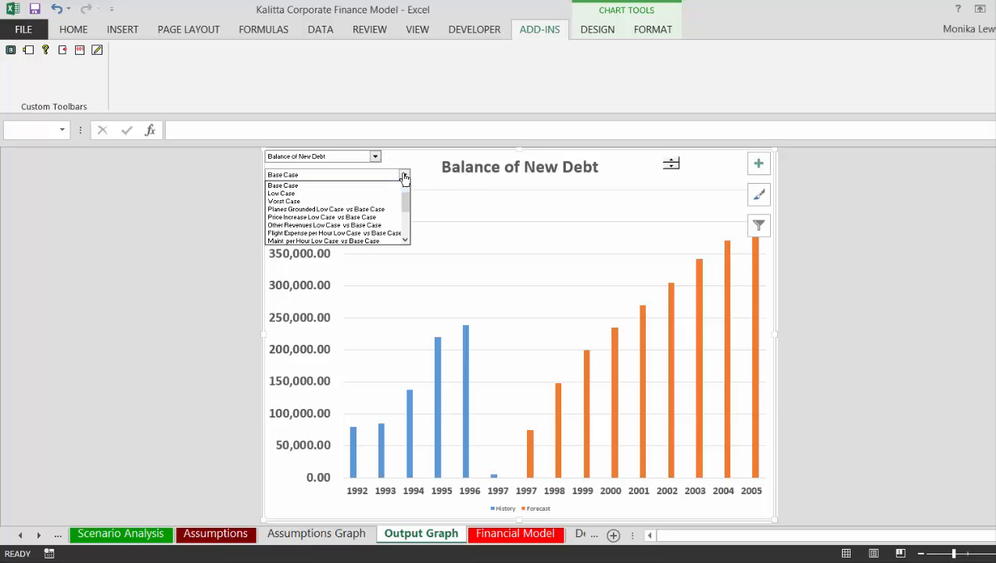
pyautogui.press('Return')
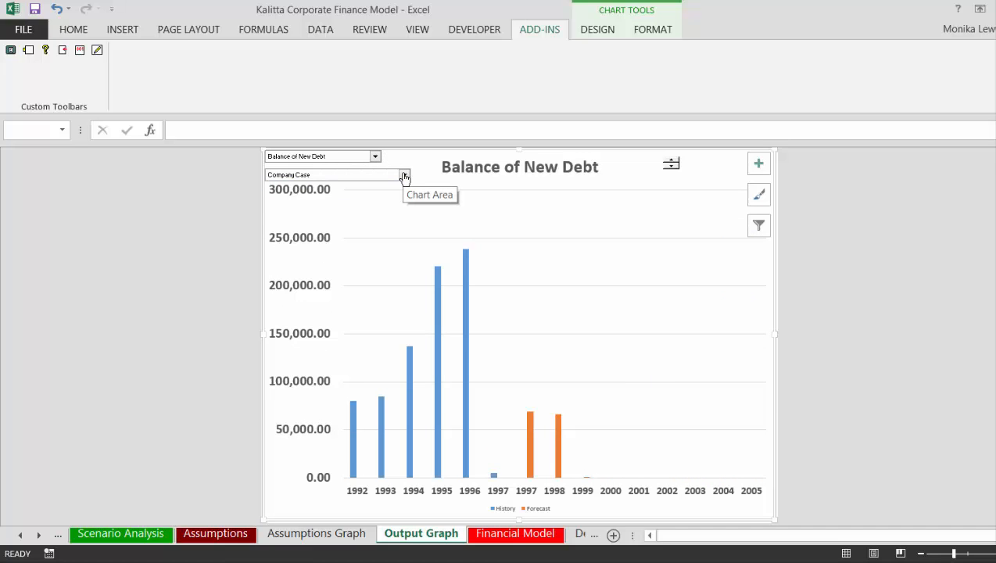
pyautogui.click(404, 176)
pyautogui.press('Down')
pyautogui.press('Return')
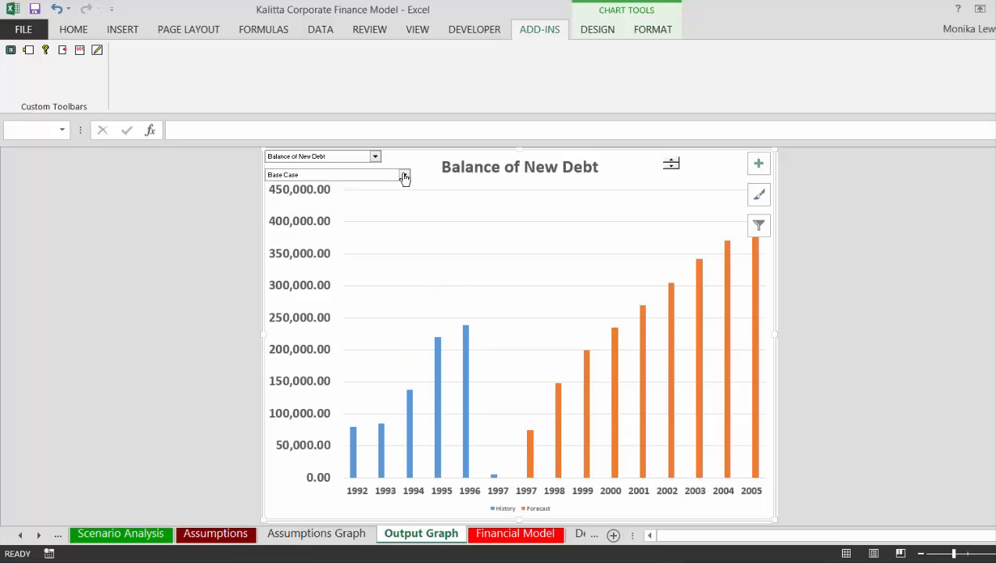
pyautogui.click(404, 176)
pyautogui.press('Down')
pyautogui.press('Return')
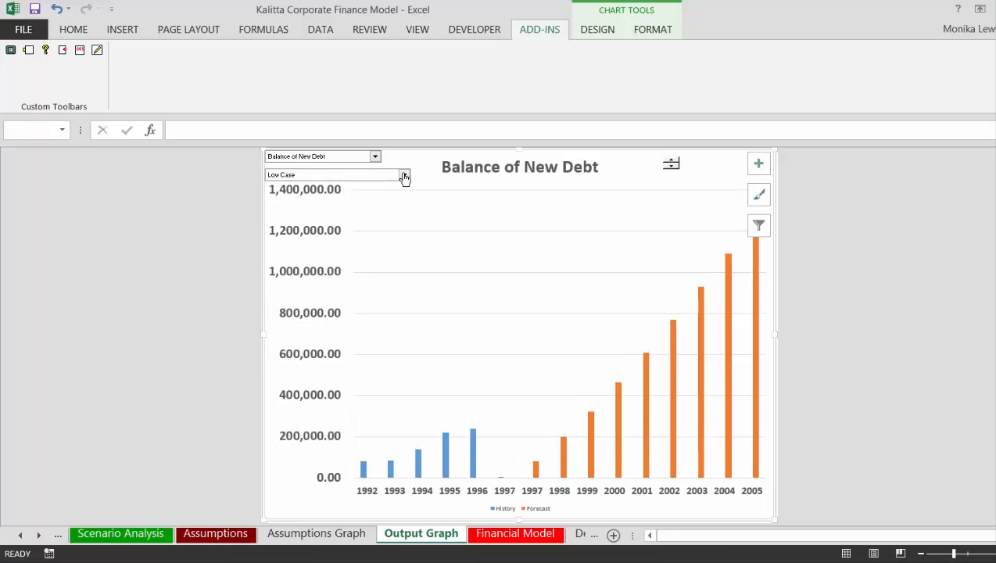
pyautogui.click(404, 175)
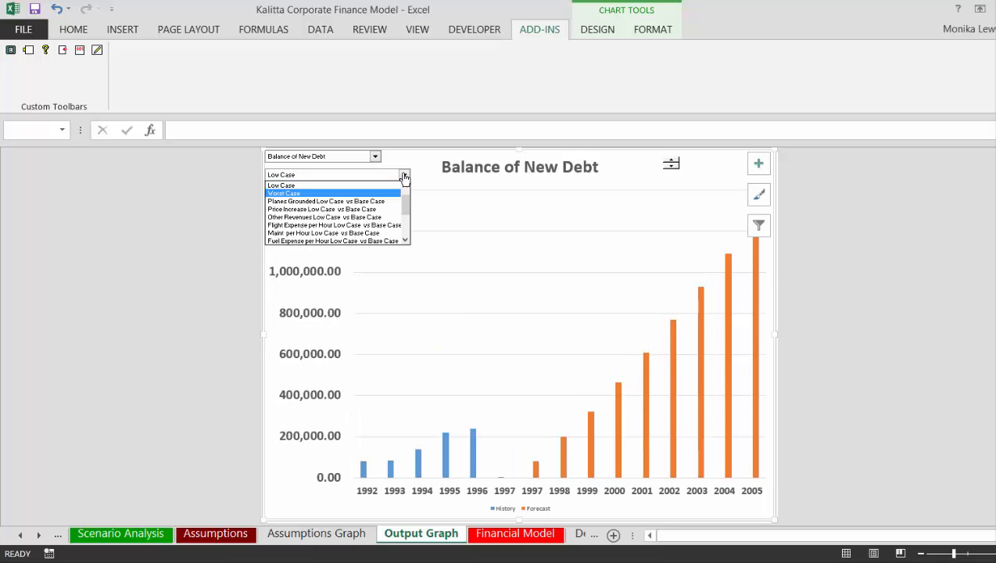
pyautogui.press('Down')
pyautogui.press('Return')
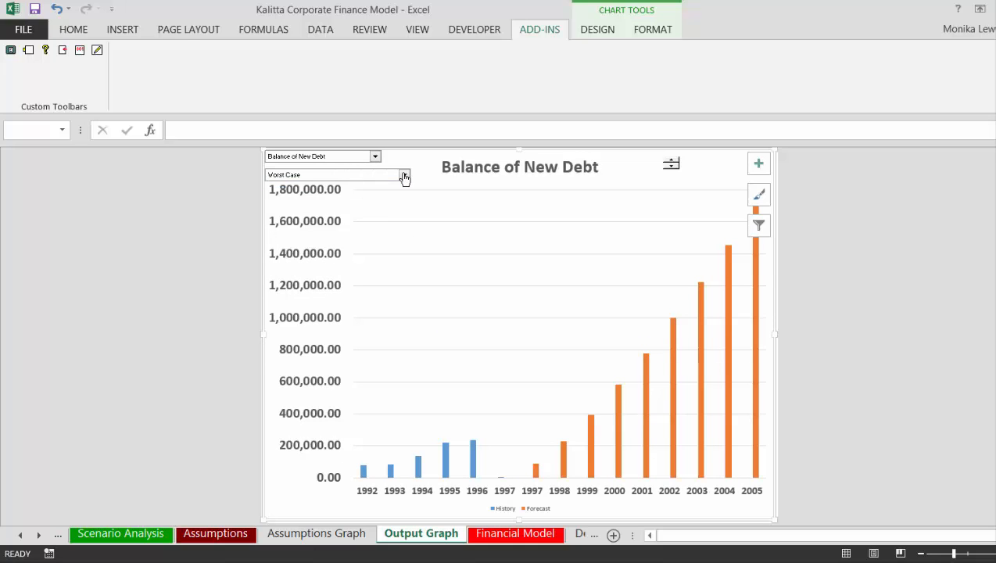
# Return the Output Graph's scenario selection to Company Case and look over the list of available scenarios.
pyautogui.click(404, 177)
pyautogui.press('Up')
pyautogui.press('Up')
pyautogui.press('Up')
pyautogui.press('Return')
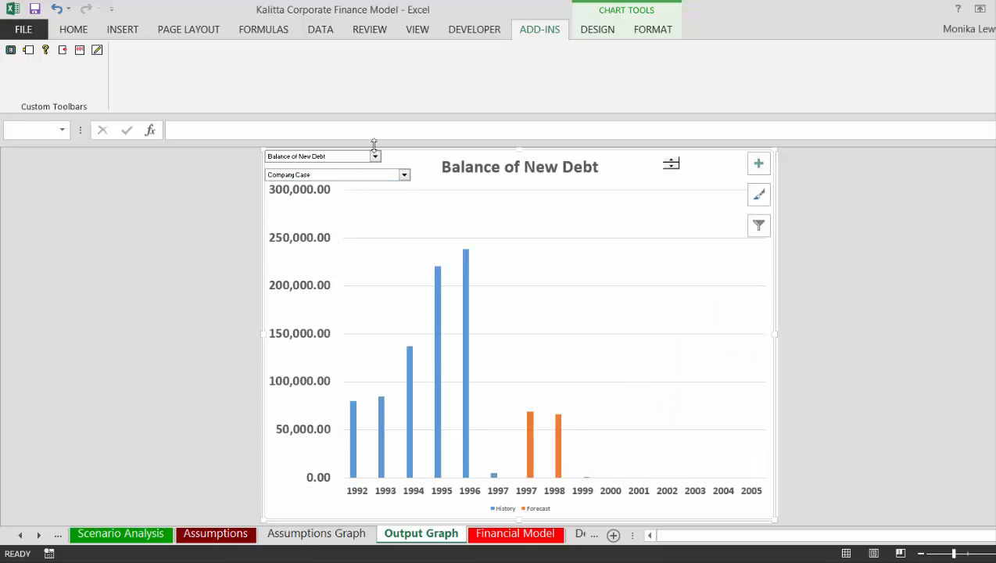
pyautogui.click(404, 175)
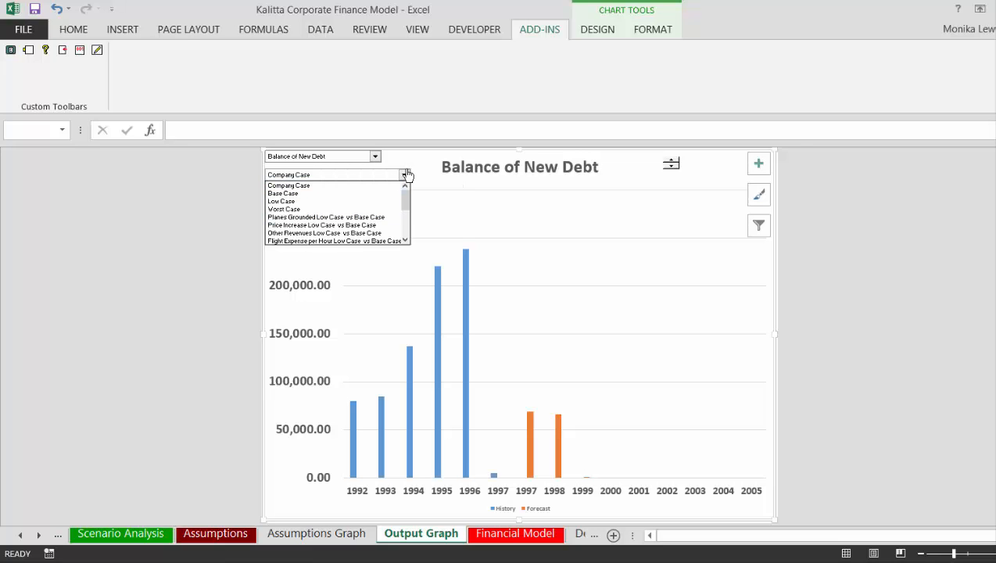
pyautogui.click(177, 255)
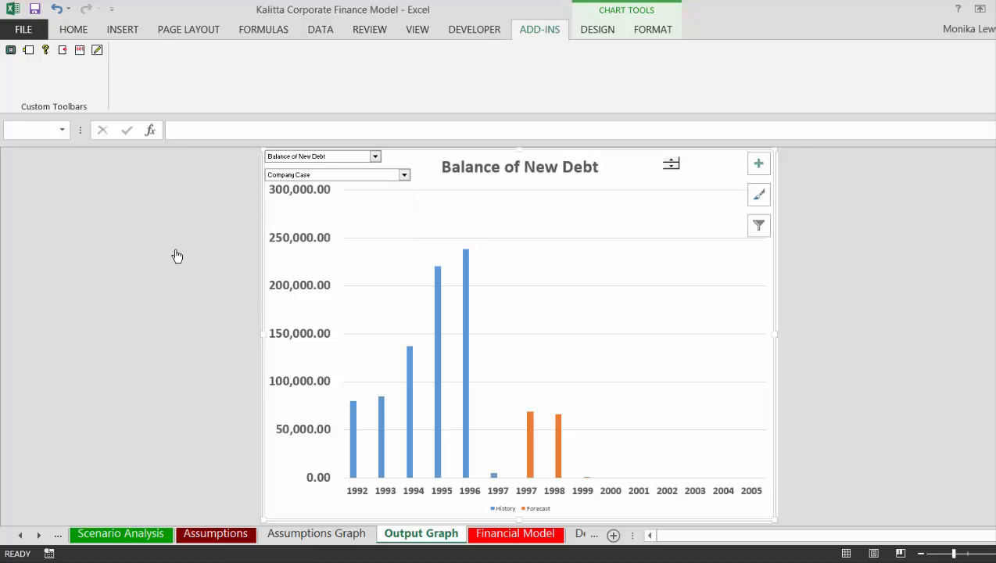
# Set the Comparison drop-down in the Scenario Analysis sheet to Company Case.
pyautogui.hotkey('ctrl', 'pageup')
pyautogui.hotkey('ctrl', 'pageup')
pyautogui.hotkey('ctrl', 'pageup')
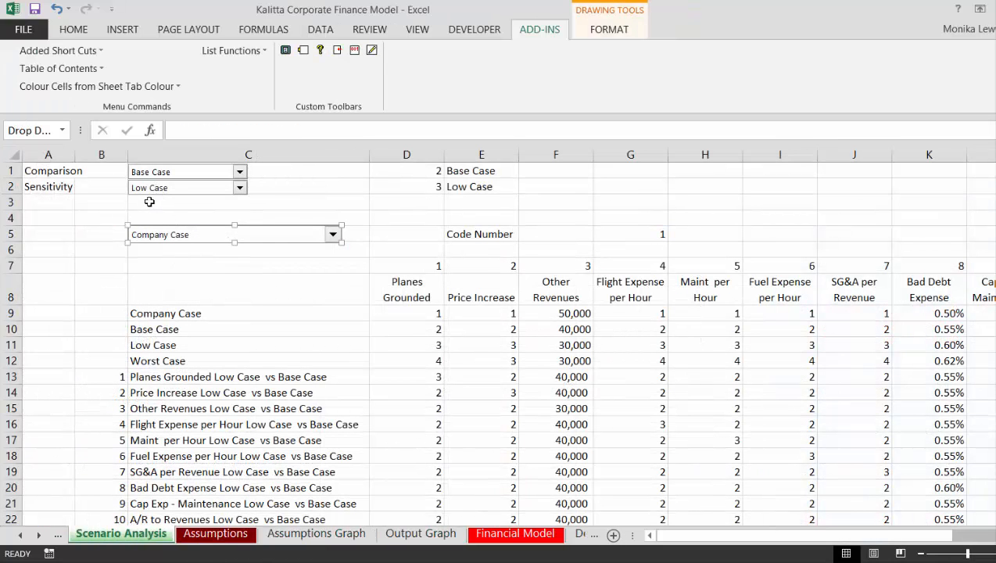
pyautogui.click(148, 202)
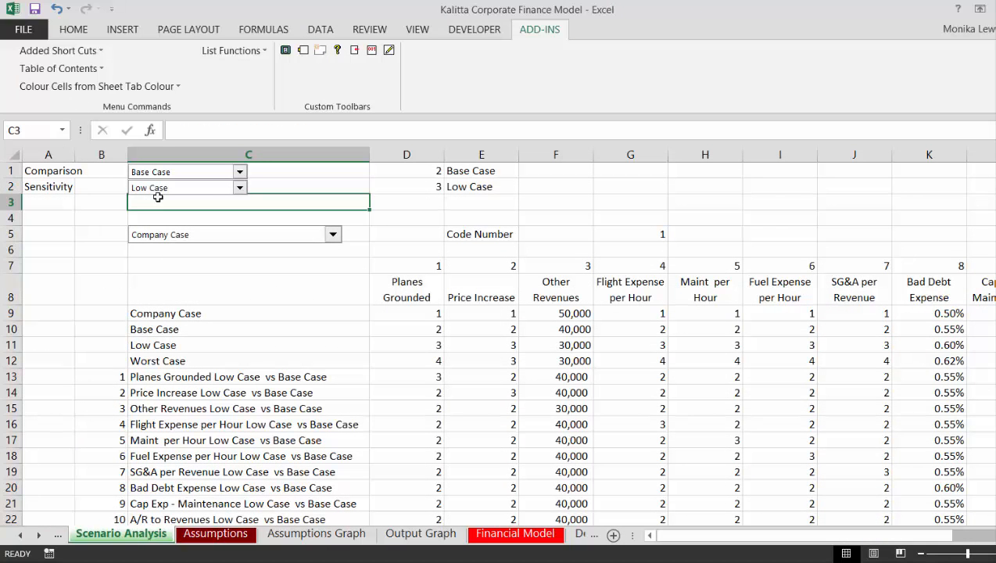
pyautogui.click(239, 173)
pyautogui.press('Up')
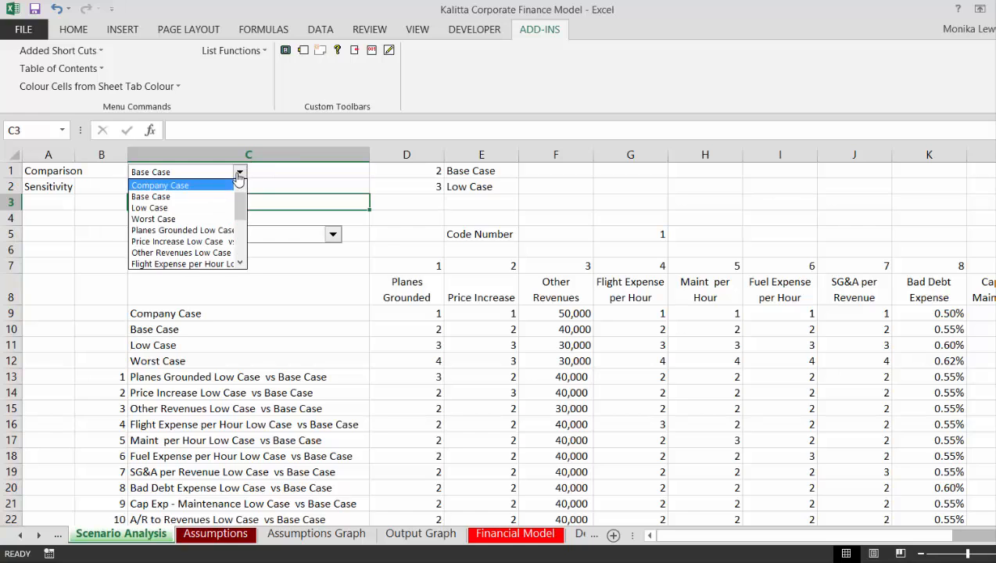
pyautogui.press('Return')
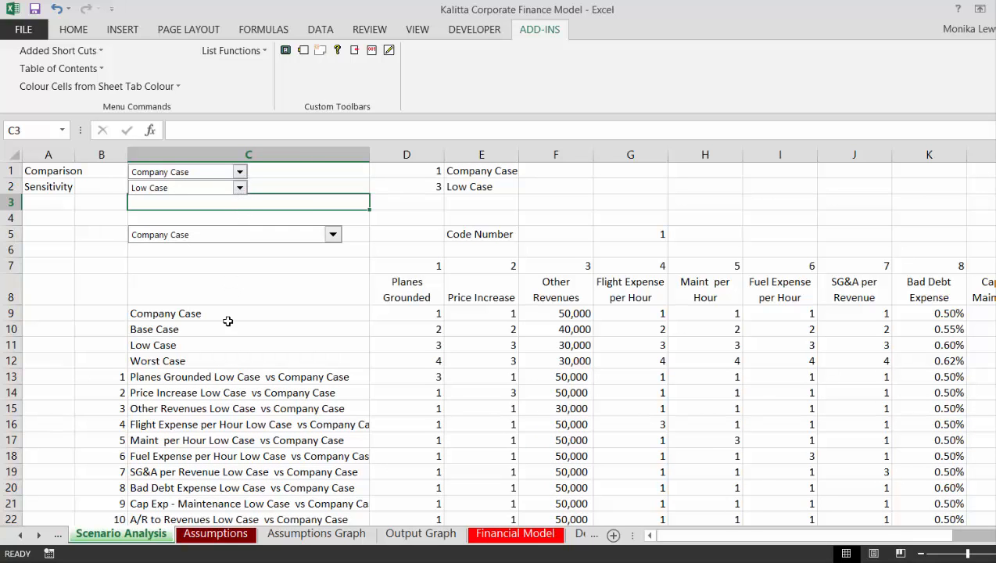
pyautogui.click(227, 254)
# Return to the Output Graph and show its Planes Grounded Low Case vs Company Case scenario.
pyautogui.hotkey('ctrl', 'pagedown')
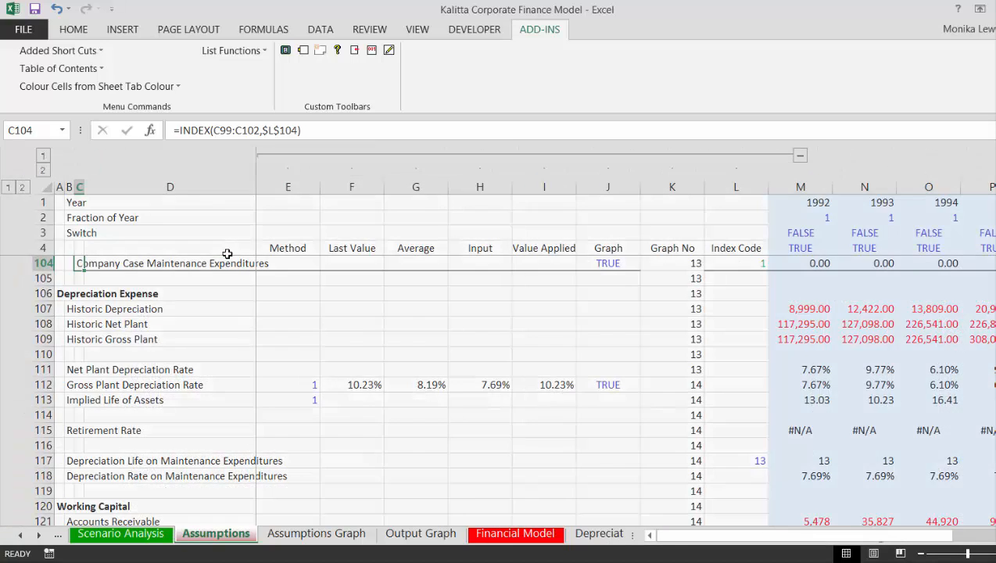
pyautogui.hotkey('ctrl', 'pagedown')
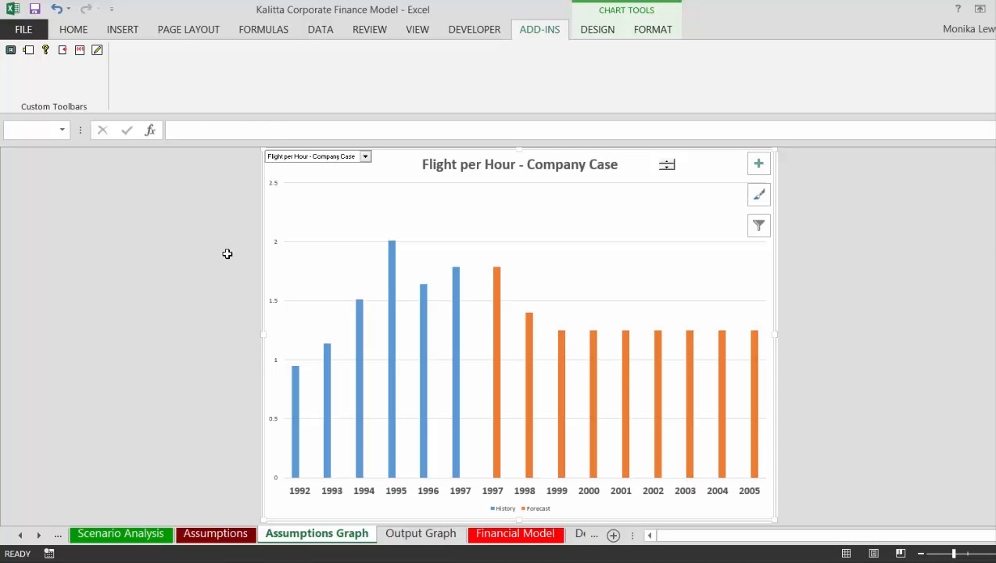
pyautogui.hotkey('ctrl', 'pagedown')
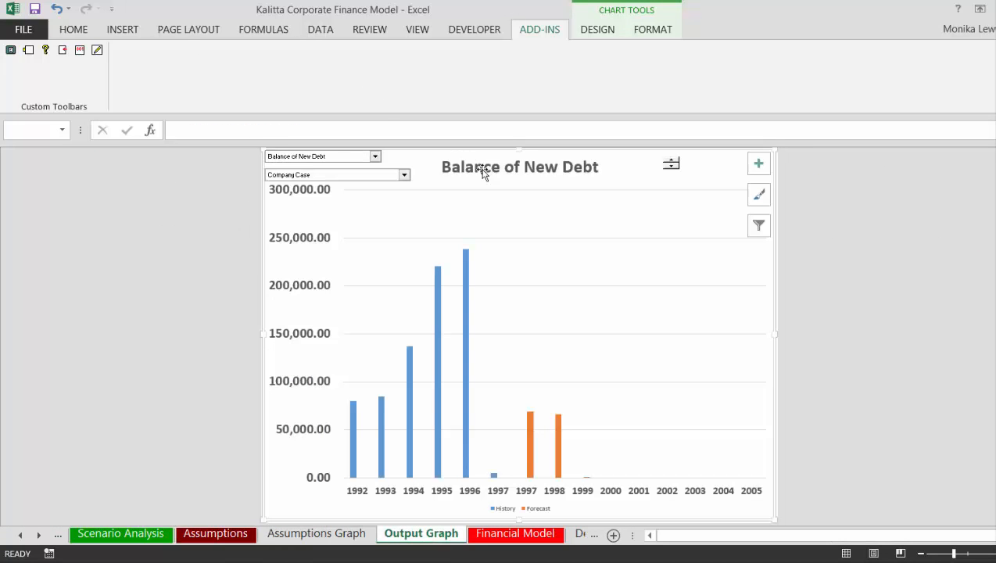
pyautogui.click(404, 175)
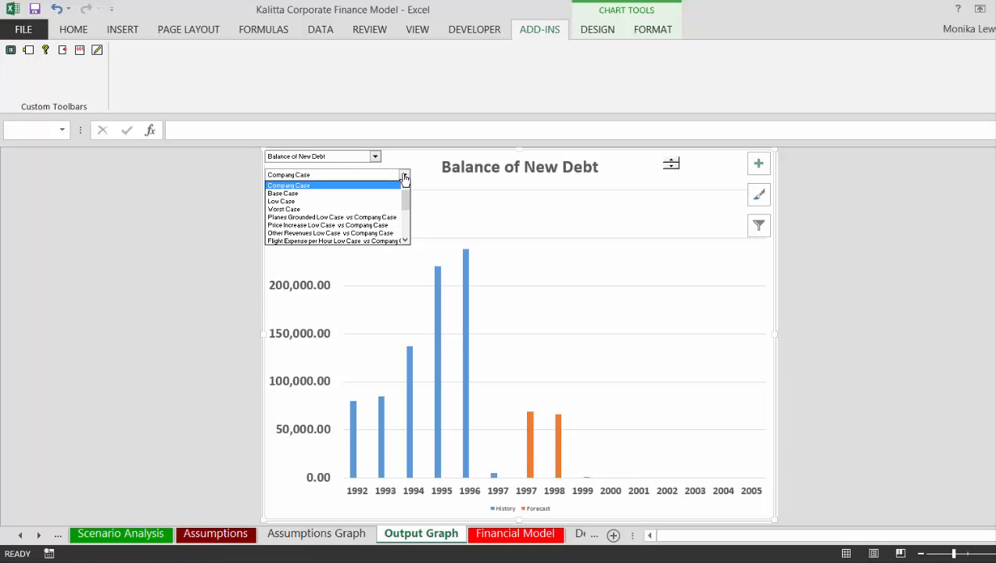
pyautogui.press('Down')
pyautogui.press('Down')
pyautogui.press('Down')
pyautogui.press('Down')
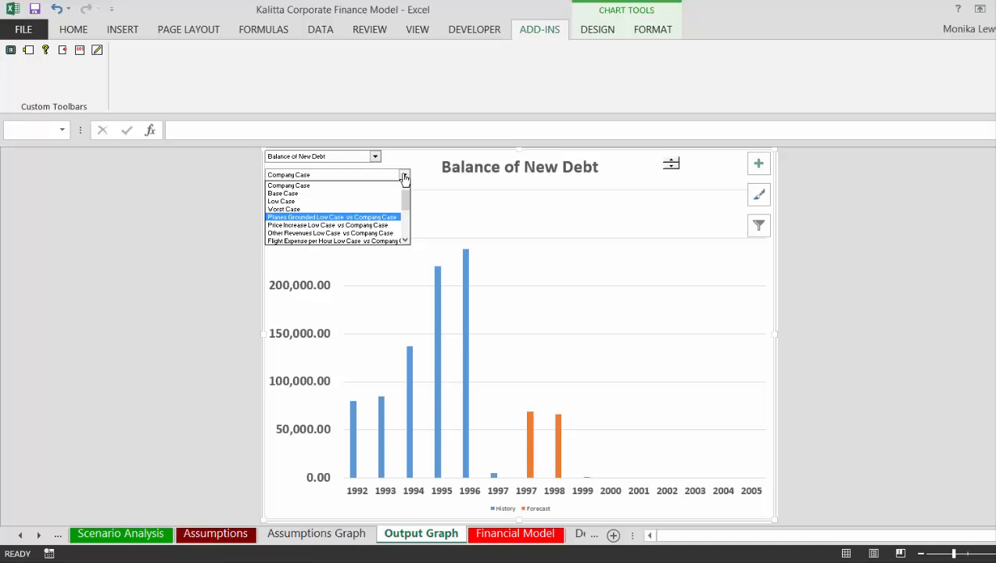
pyautogui.press('Return')
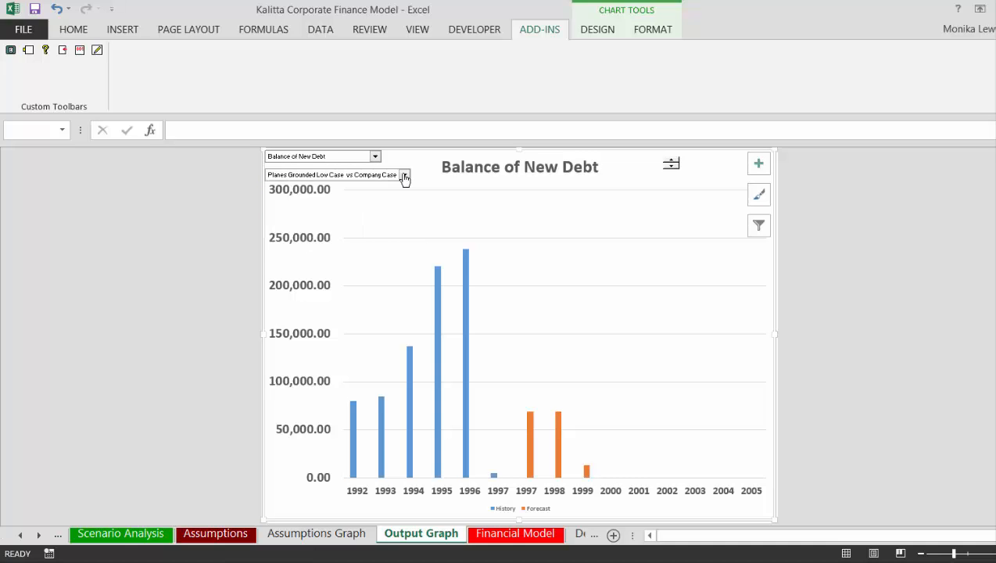
# Show the Balance of New Debt graph for the Price Increase Low Case vs Company Case scenario.
pyautogui.click(404, 175)
pyautogui.press('Up')
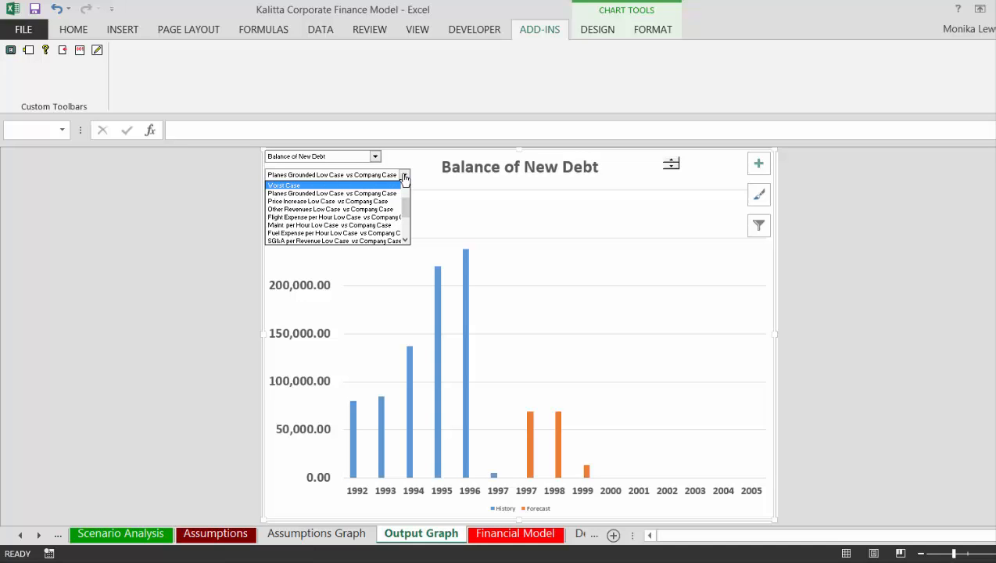
pyautogui.press('Up')
pyautogui.press('Down')
pyautogui.press('Down')
pyautogui.press('Return')
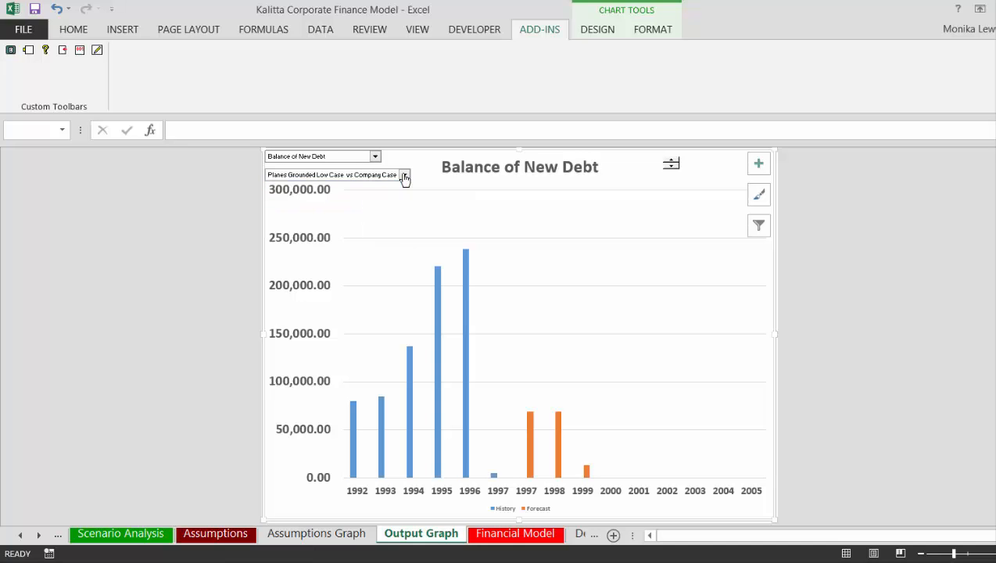
pyautogui.click(404, 176)
pyautogui.press('Down')
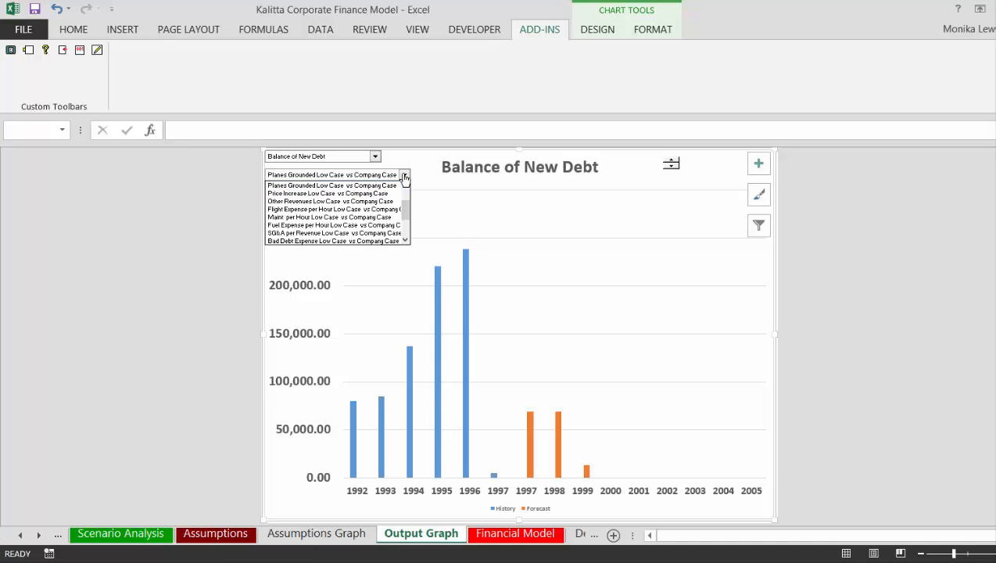
pyautogui.press('Return')
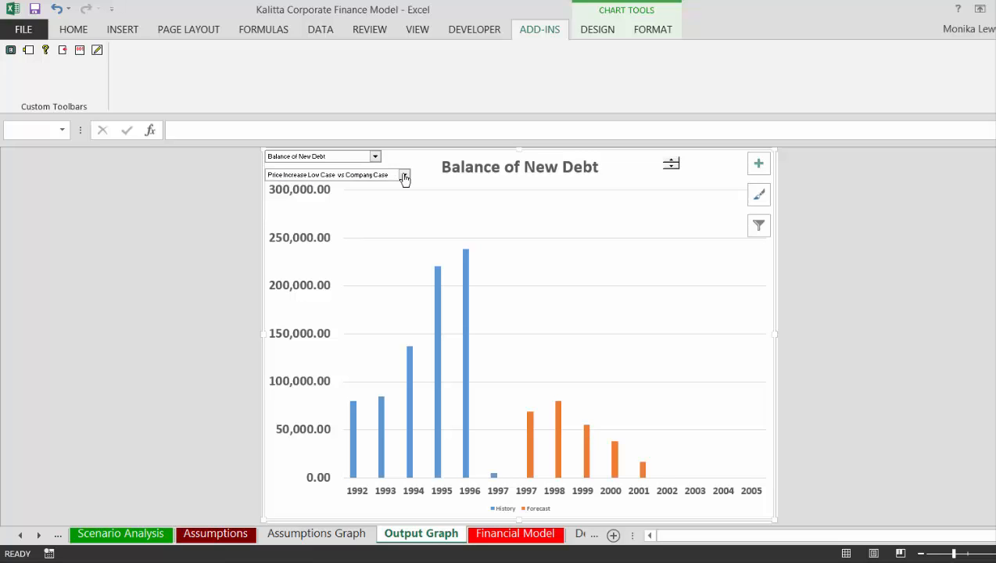
# View the graph for the Other Revenues and then the Flight Expense per Hour Low Case vs Company Case scenarios.
pyautogui.click(405, 175)
pyautogui.press('Down')
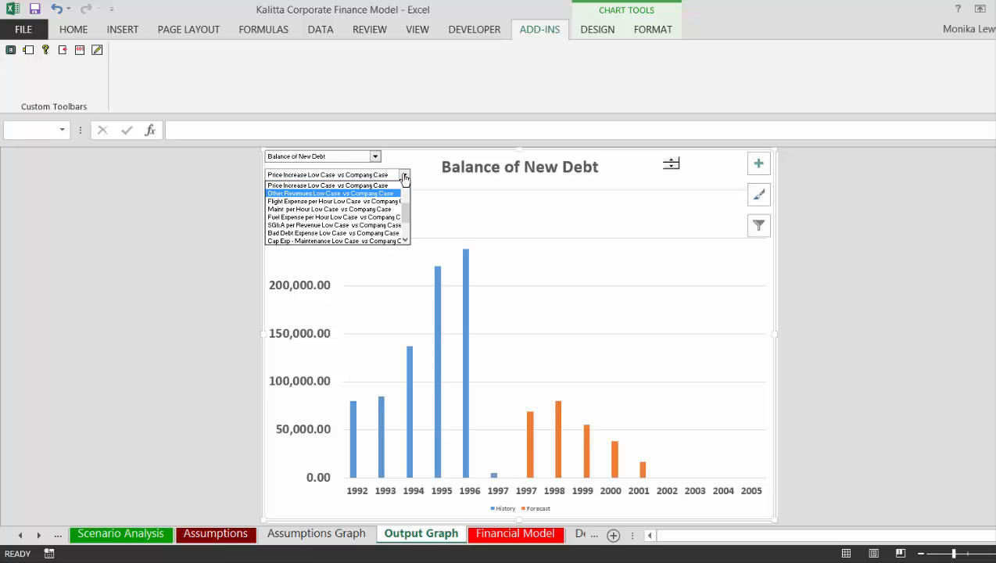
pyautogui.press('Return')
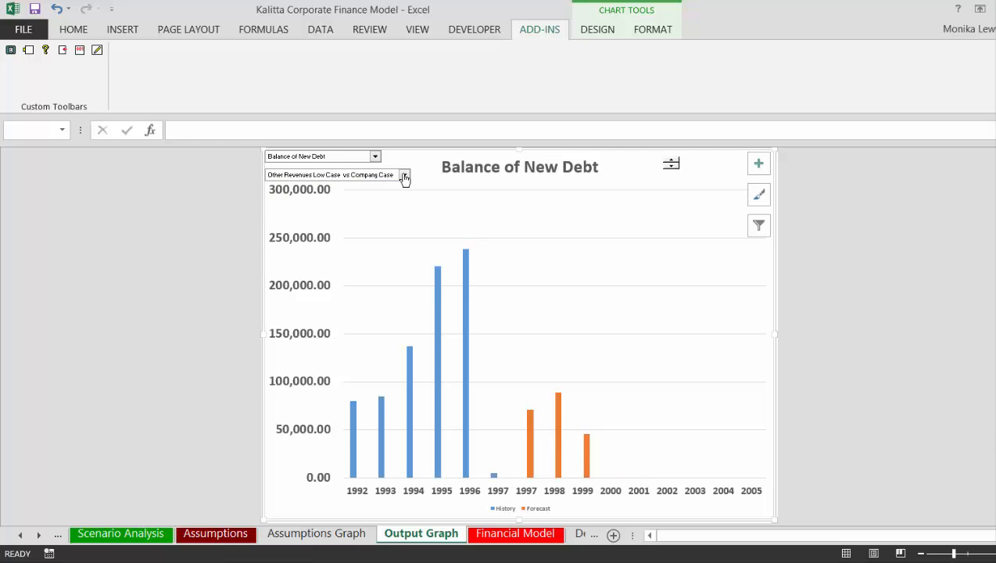
pyautogui.click(405, 175)
pyautogui.press('Down')
pyautogui.press('Return')
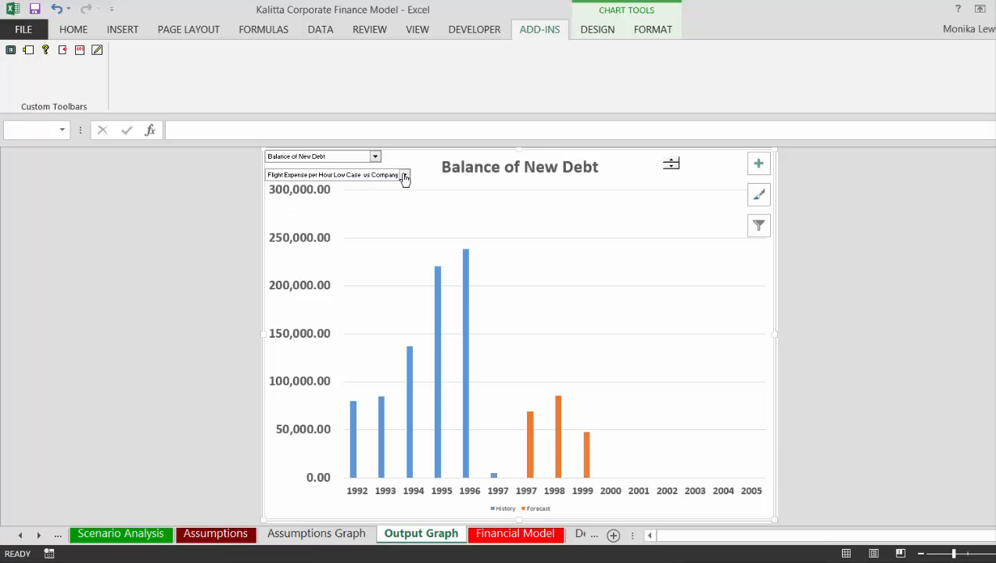
# View the Balance of New Debt graph for the Maint per Hour and then the Fuel Expense per Hour Low Case vs Company Case scenarios.
pyautogui.click(405, 175)
pyautogui.press('Down')
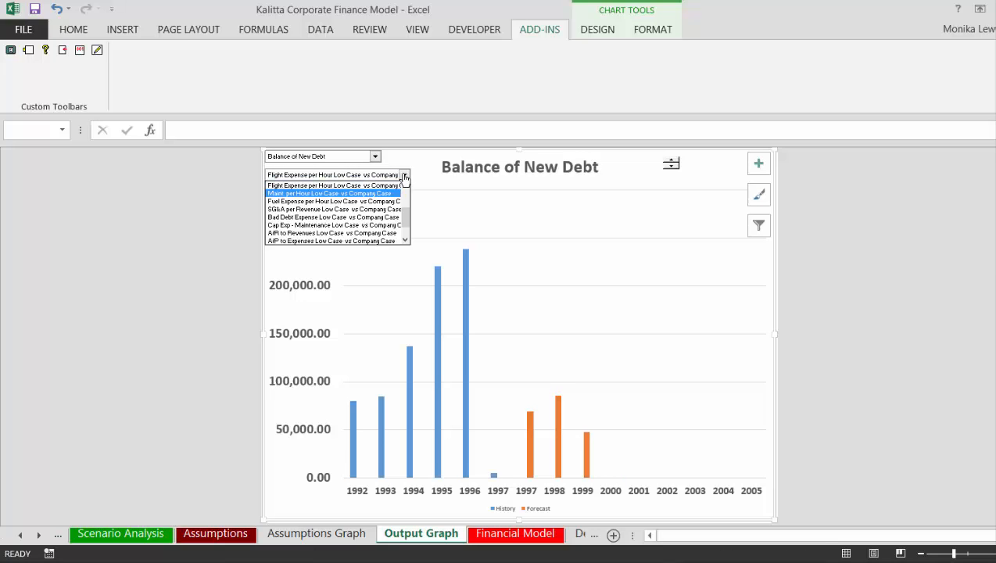
pyautogui.press('Return')
pyautogui.click(404, 175)
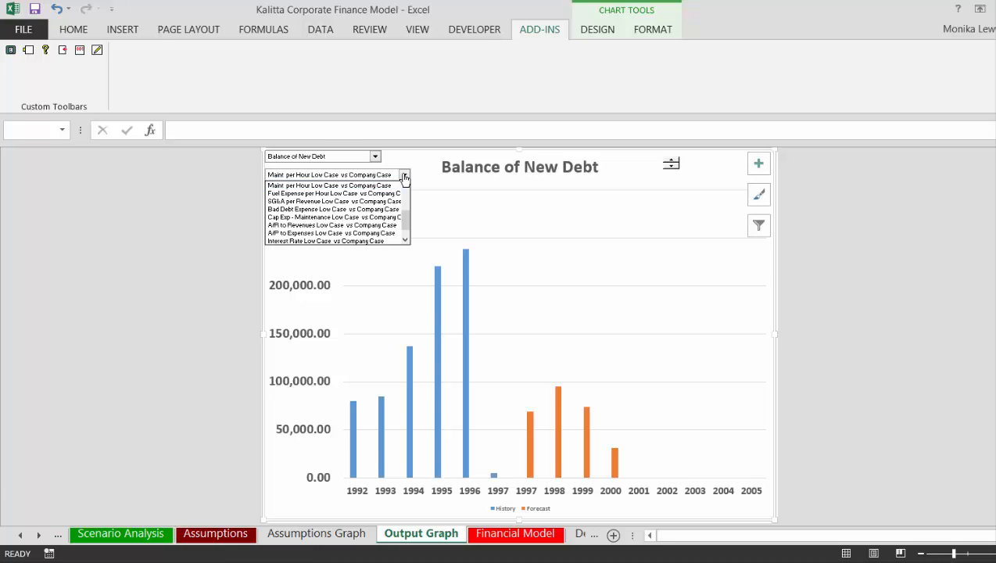
pyautogui.press('Down')
pyautogui.press('Return')
# View the graph for the SG&A per Revenue and then the Bad Debt Expense Low Case vs Company Case scenarios.
pyautogui.click(404, 175)
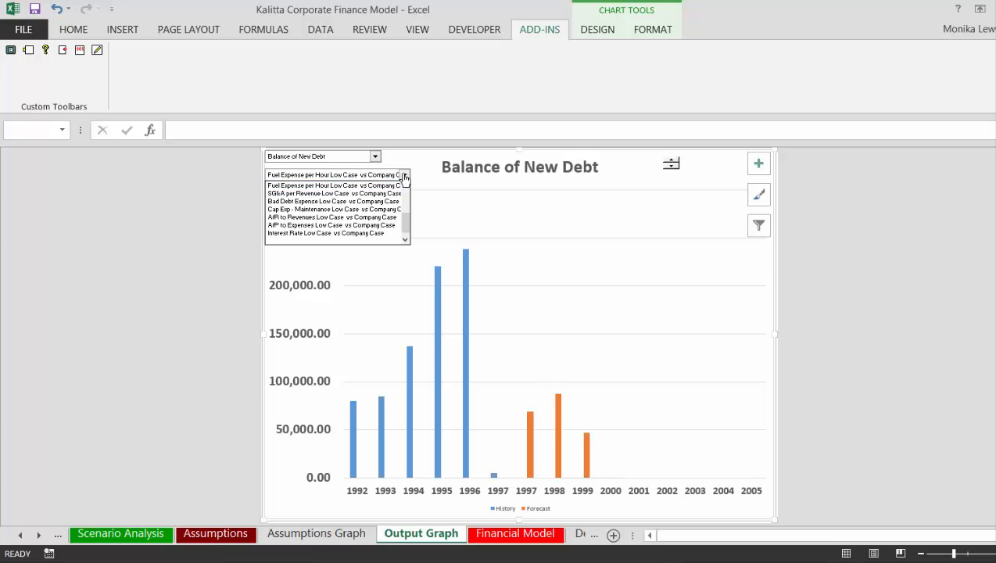
pyautogui.press('Down')
pyautogui.press('Return')
pyautogui.click(404, 175)
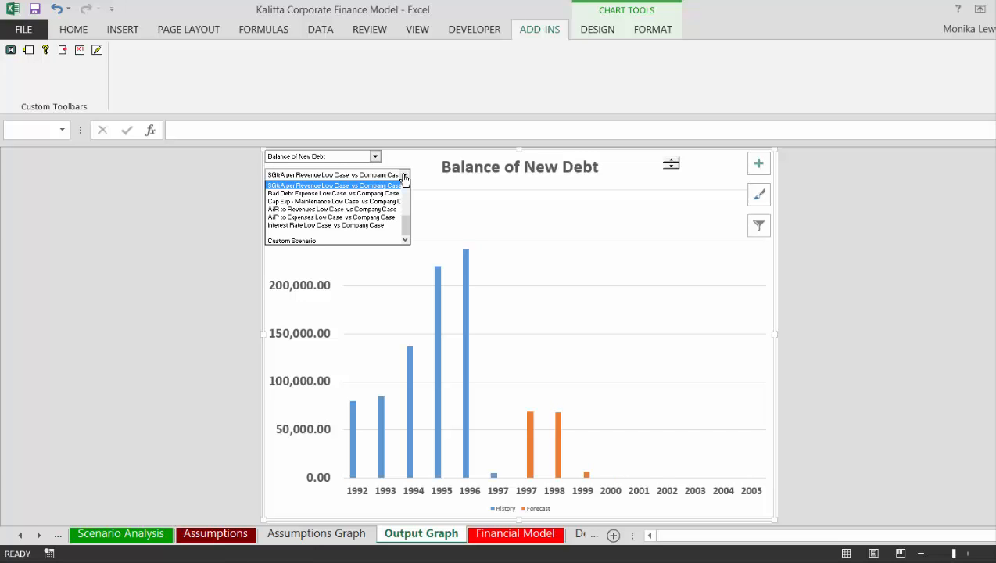
pyautogui.press('Down')
pyautogui.press('Return')
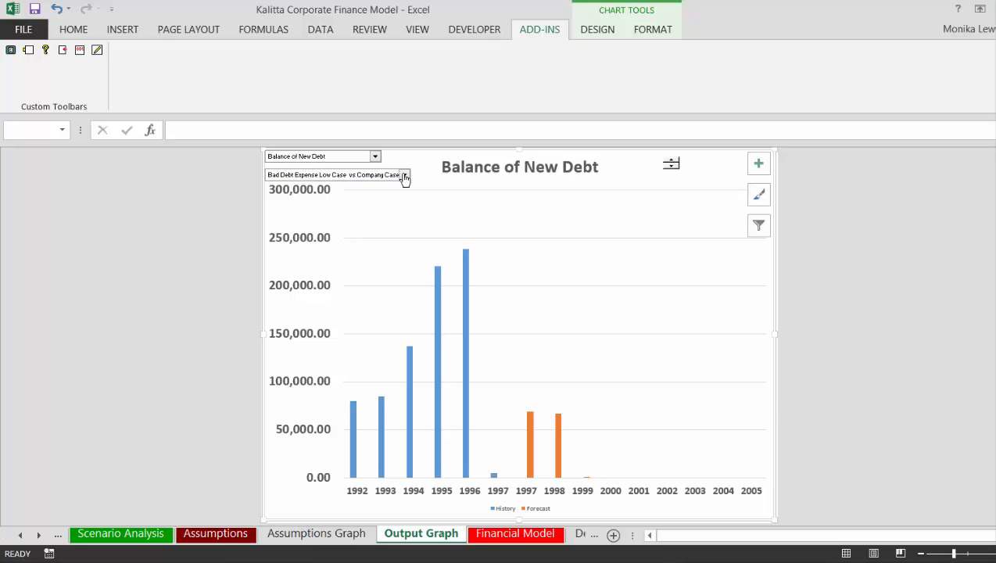
# Show the graph for the Cap Exp - Maintenance and then the A/R to Revenues Low Case vs Company Case scenarios.
pyautogui.click(405, 176)
pyautogui.press('Down')
pyautogui.press('Return')
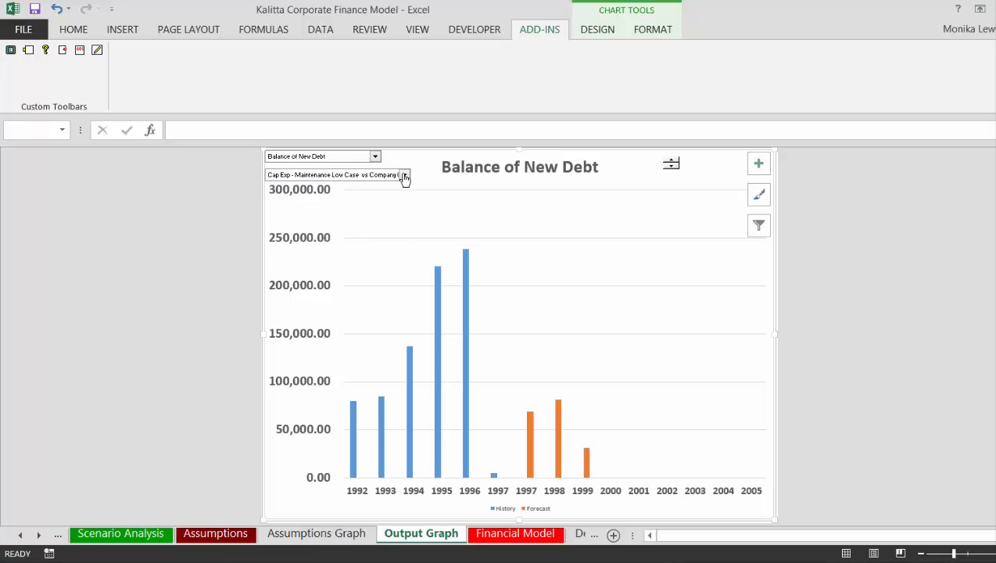
pyautogui.click(404, 175)
pyautogui.press('Down')
pyautogui.press('Return')
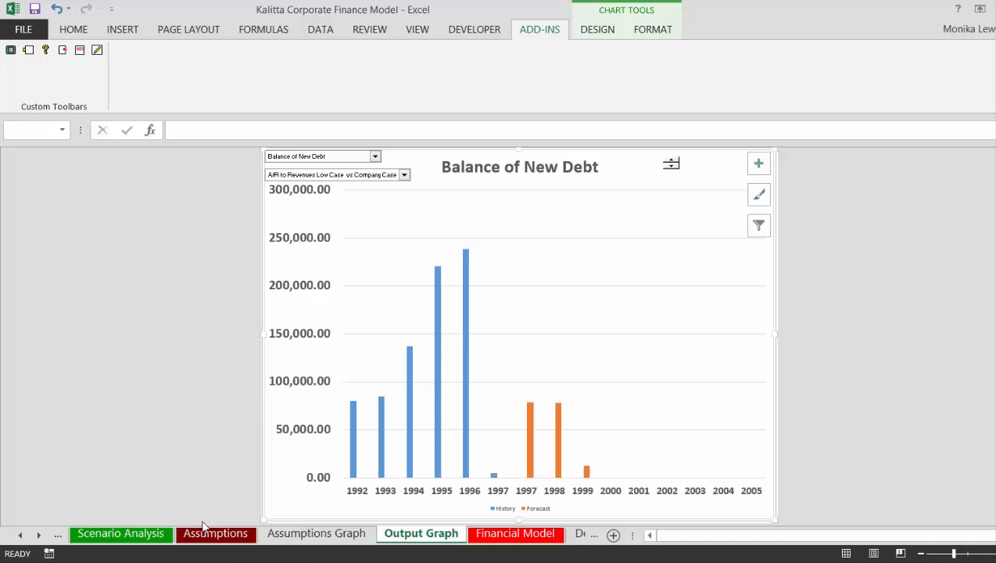
# Go to the Scenario Analysis sheet and look across the Low Case row through all its assumption columns.
pyautogui.click(126, 538)
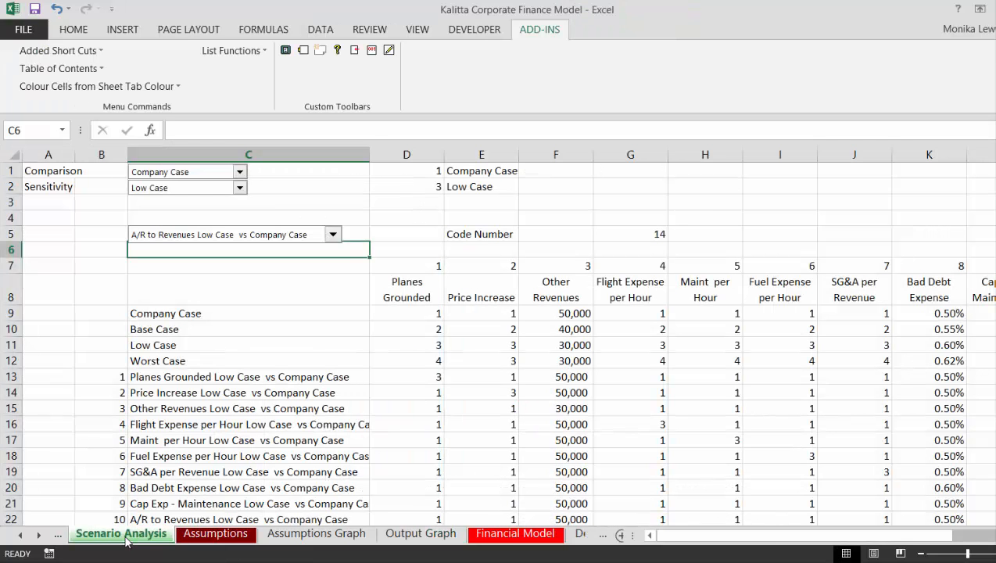
pyautogui.click(421, 350)
pyautogui.press('Right')
pyautogui.press('Right')
pyautogui.press('Right')
pyautogui.press('Right')
pyautogui.press('Right')
pyautogui.press('Right')
pyautogui.press('Right')
pyautogui.press('Right')
pyautogui.press('Right')
pyautogui.press('Right')
pyautogui.press('Right')
pyautogui.press('Right')
pyautogui.press('Right')
pyautogui.press('Right')
pyautogui.press('Right')
pyautogui.press('Right')
pyautogui.press('Right')
pyautogui.press('Right')
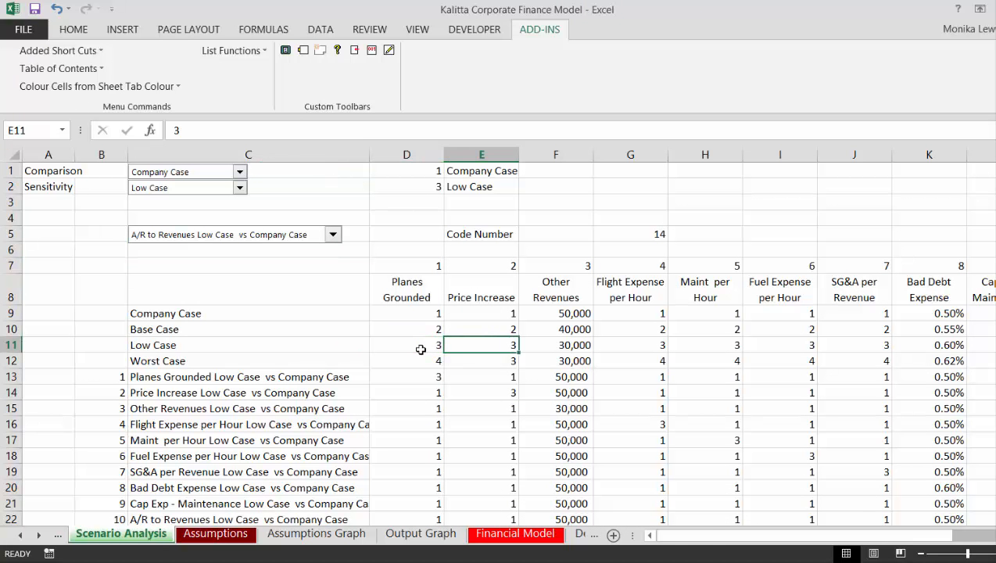
pyautogui.press('Left')
pyautogui.press('Left')
pyautogui.press('Left')
pyautogui.press('Left')
pyautogui.press('Left')
pyautogui.press('Left')
pyautogui.press('Left')
pyautogui.press('Left')
pyautogui.press('Left')
pyautogui.press('Left')
pyautogui.press('Left')
pyautogui.press('Left')
pyautogui.press('Left')
pyautogui.press('Left')
pyautogui.press('Left')
pyautogui.press('Left')
pyautogui.press('Left')
pyautogui.press('Left')
pyautogui.press('Left')
pyautogui.press('Left')
pyautogui.press('Left')
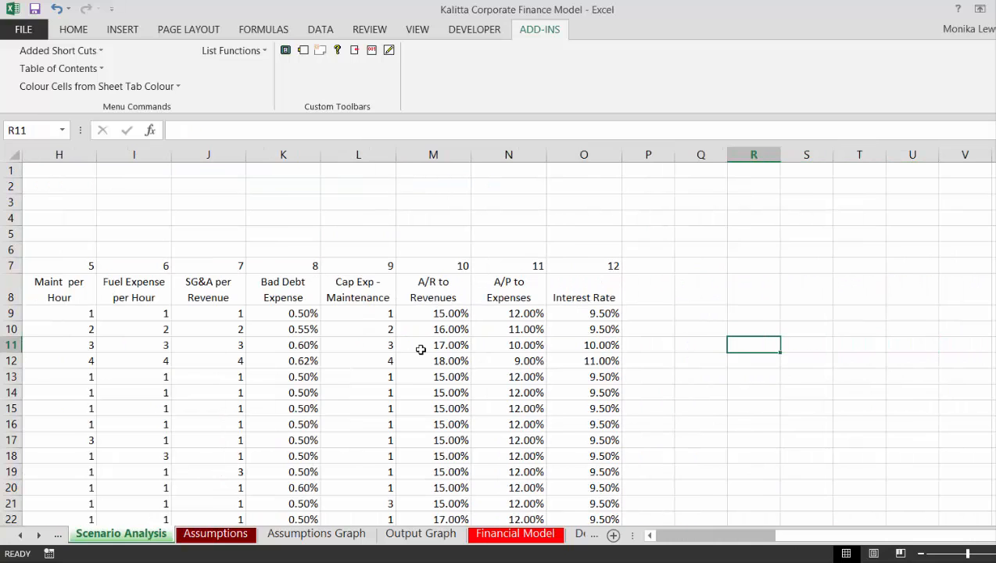
pyautogui.press('Right')
pyautogui.press('Right')
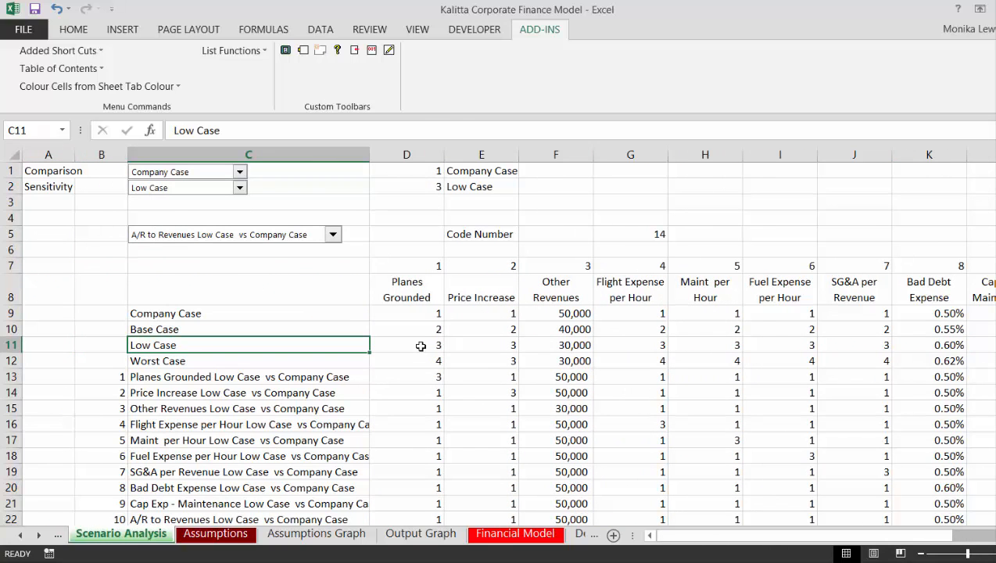
# Group columns D to O of the Scenario Analysis sheet and collapse the group.
pyautogui.moveTo(407, 154); pyautogui.dragTo(908, 236)
pyautogui.hotkey('shift', 'alt', 'Right')
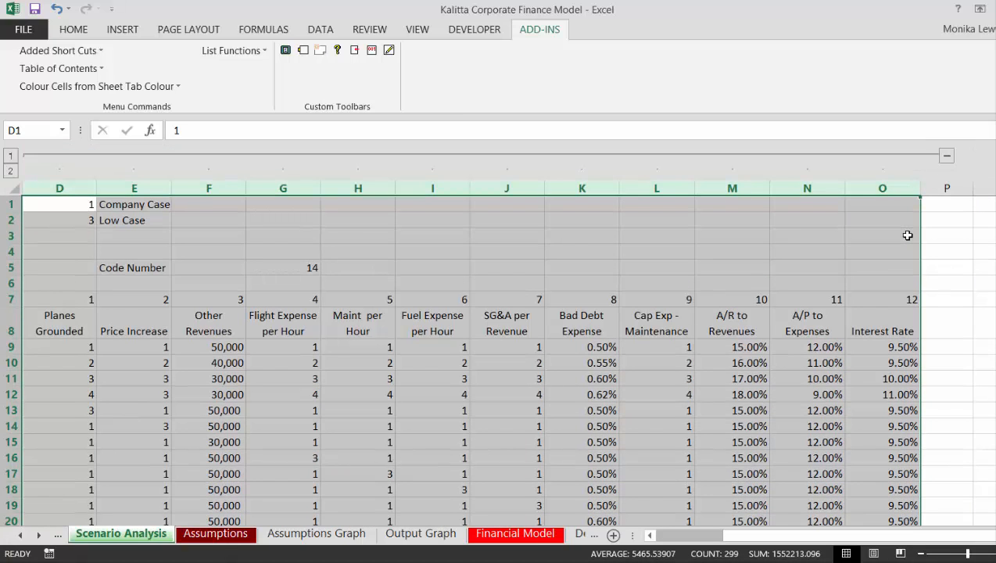
pyautogui.click(11, 158)
pyautogui.press('Left')
pyautogui.press('Left')
pyautogui.press('Left')
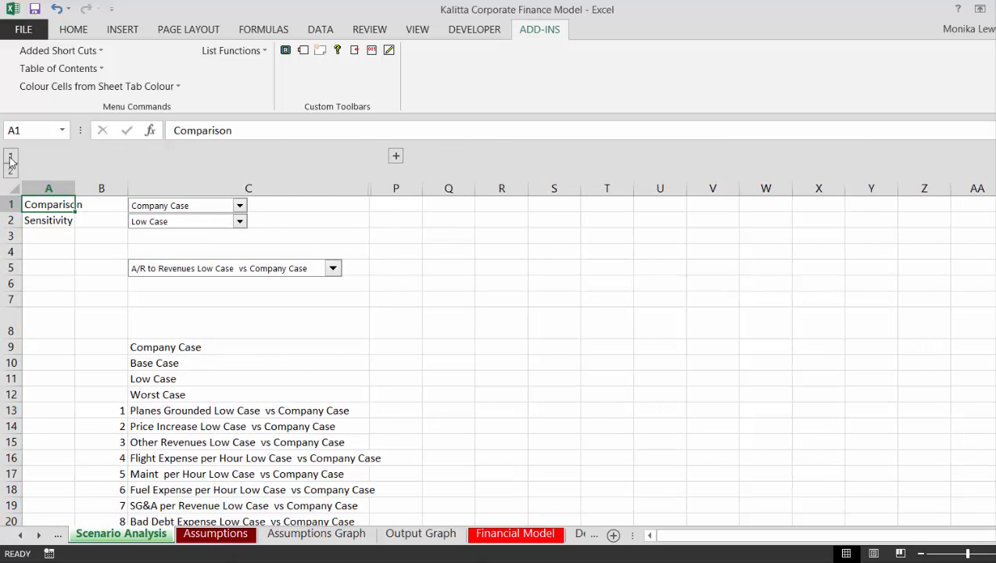
pyautogui.press('Down')
pyautogui.press('Down')
pyautogui.press('Down')
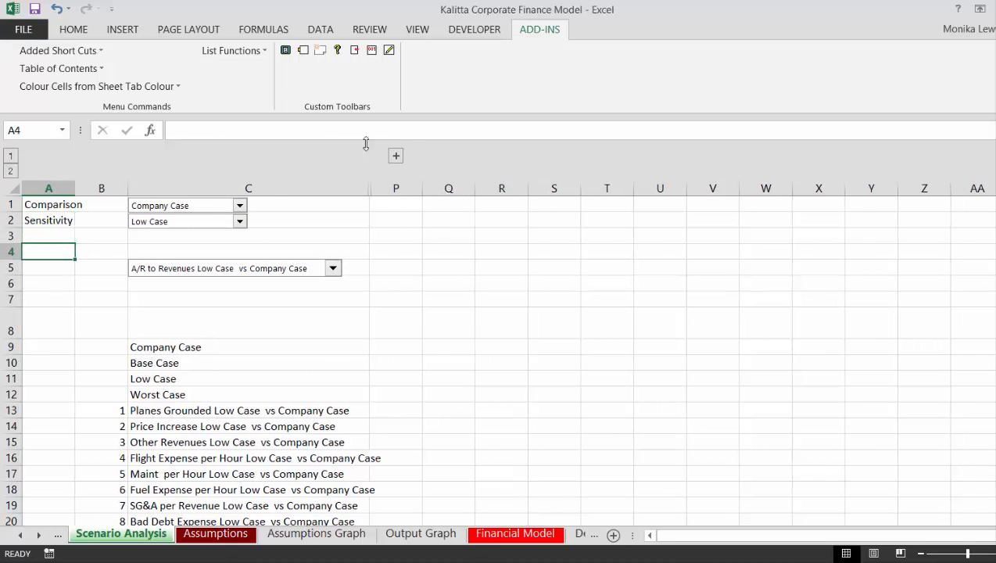
# Expand the grouped columns D to O to show the scenario assumptions.
pyautogui.click(396, 157)
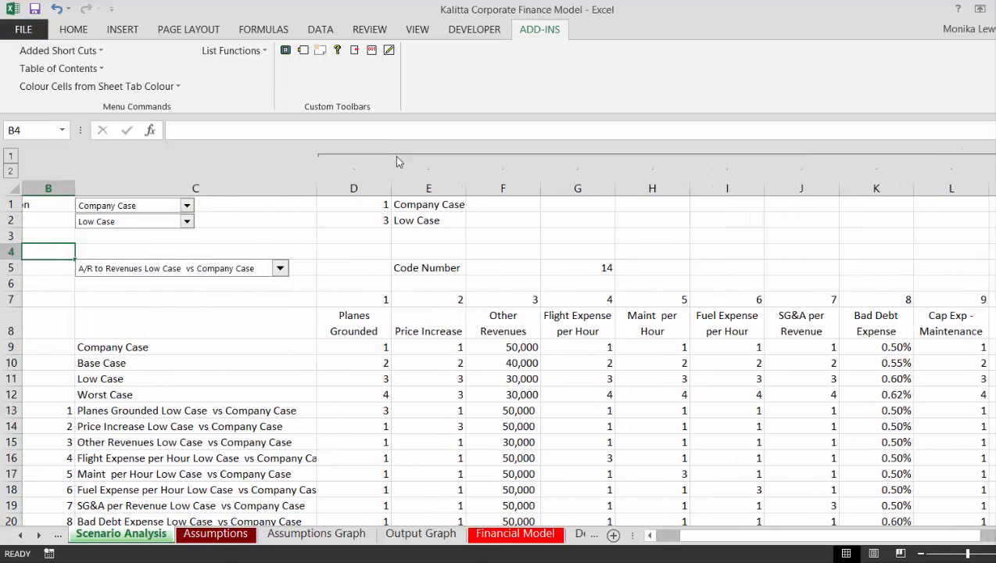
pyautogui.press('Down')
pyautogui.press('Down')
pyautogui.press('Right')
pyautogui.press('Right')
pyautogui.press('Down')
pyautogui.press('Right')
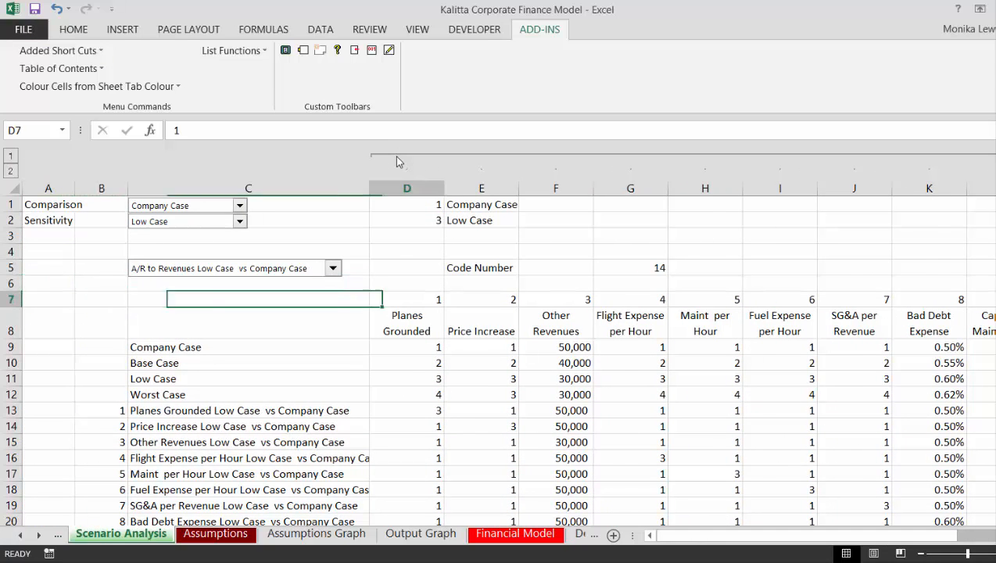
# Enter 1 in cell P9 beside the Interest Rate column and format it as a number with two decimals.
pyautogui.hotkey('ctrl', 'Right')
pyautogui.press('Right')
pyautogui.press('Down')
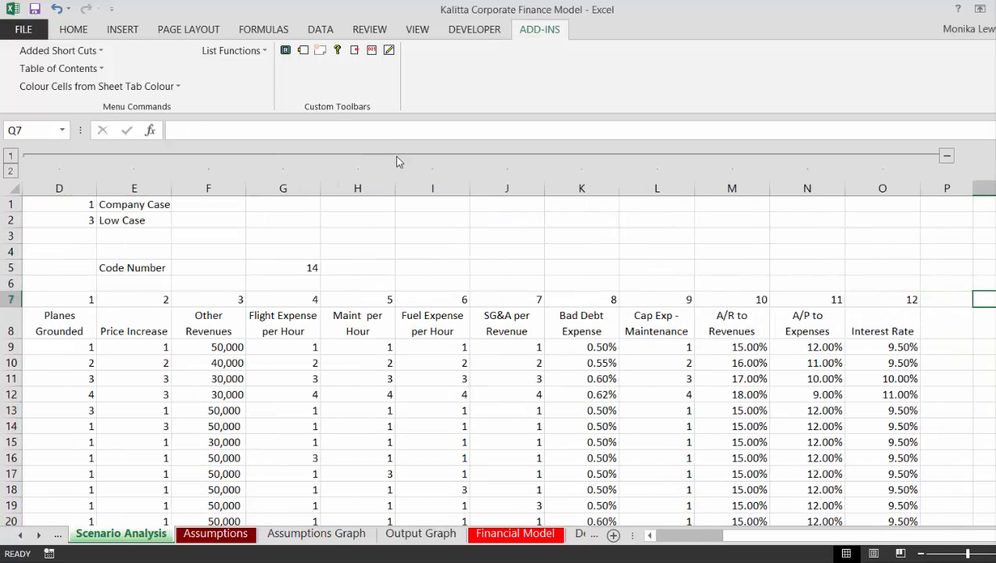
pyautogui.press('Left')
pyautogui.press('Down')
pyautogui.press('Right')
pyautogui.press('Right')
pyautogui.press('Down')
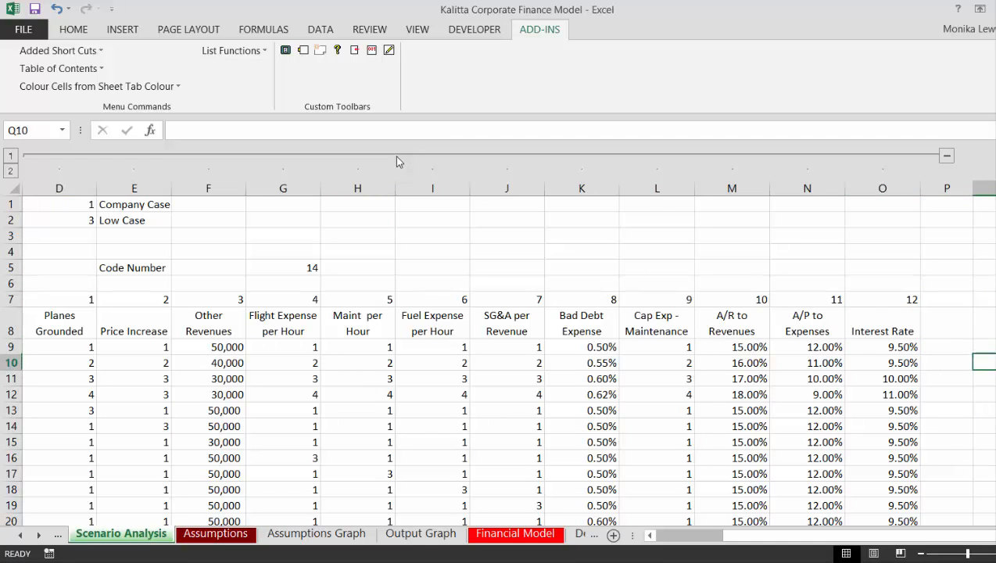
pyautogui.press('Up')
pyautogui.press('Left')
pyautogui.press('Right')
pyautogui.press('Left')
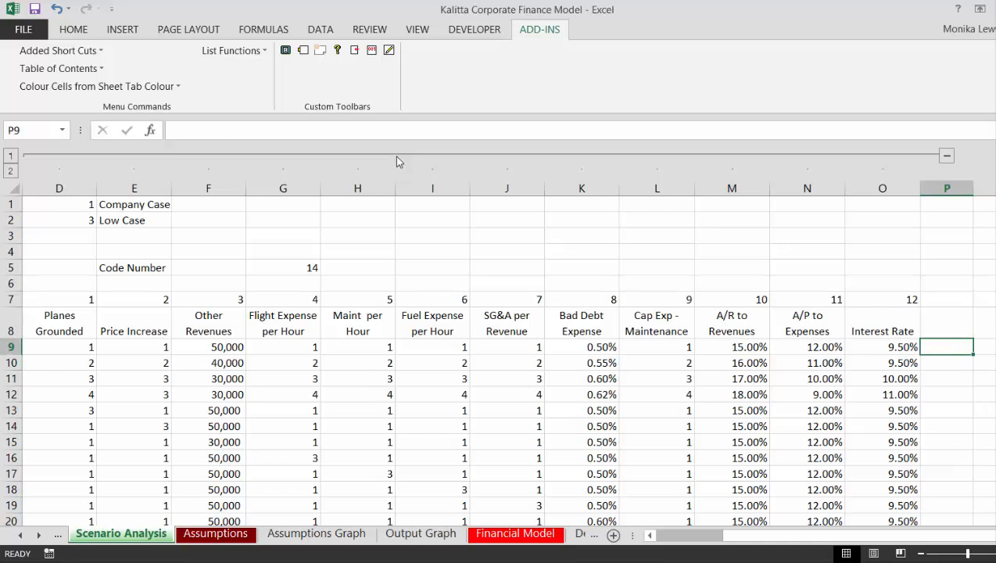
pyautogui.write('1')
pyautogui.press('Return')
pyautogui.press('Up')
pyautogui.hotkey('ctrl', 'shift', '1')
pyautogui.write('1')
pyautogui.press('Return')
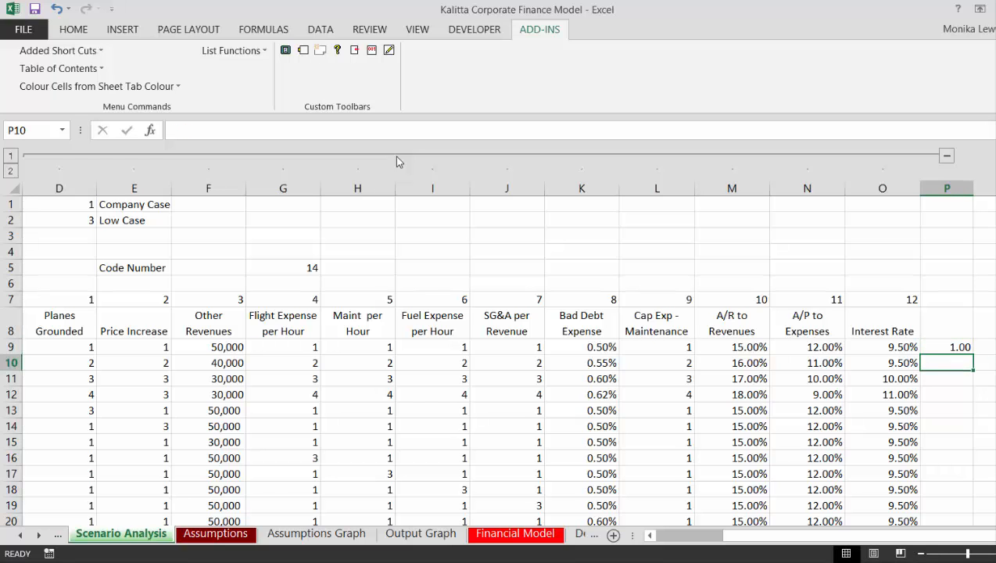
# Fill the value of P9 down column P to row 28.
pyautogui.press('Up')
pyautogui.hotkey('shift', 'Down')
pyautogui.hotkey('shift', 'Down')
pyautogui.hotkey('shift', 'Down')
pyautogui.hotkey('shift', 'Down')
pyautogui.hotkey('shift', 'Down')
pyautogui.hotkey('shift', 'Down')
pyautogui.hotkey('shift', 'Down')
pyautogui.hotkey('shift', 'Down')
pyautogui.hotkey('shift', 'Down')
pyautogui.hotkey('shift', 'Down')
pyautogui.hotkey('shift', 'Down')
pyautogui.hotkey('shift', 'Down')
pyautogui.hotkey('shift', 'Down')
pyautogui.hotkey('shift', 'Down')
pyautogui.hotkey('shift', 'Down')
pyautogui.hotkey('shift', 'Down')
pyautogui.hotkey('shift', 'Down')
pyautogui.hotkey('shift', 'Down')
pyautogui.hotkey('shift', 'Down')
pyautogui.hotkey('shift', 'Down')
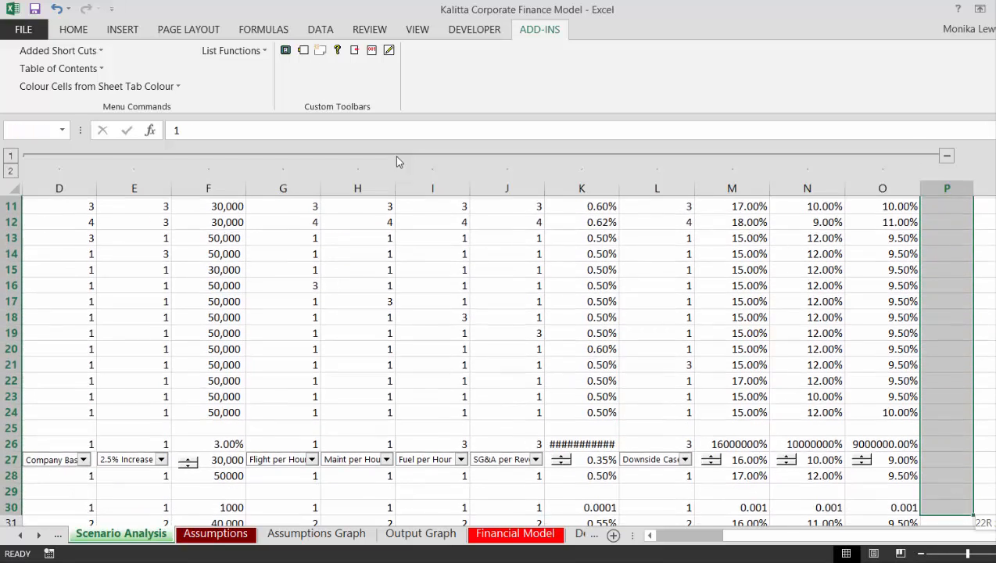
pyautogui.hotkey('shift', 'Up')
pyautogui.hotkey('shift', 'Up')
pyautogui.hotkey('ctrl', 'd')
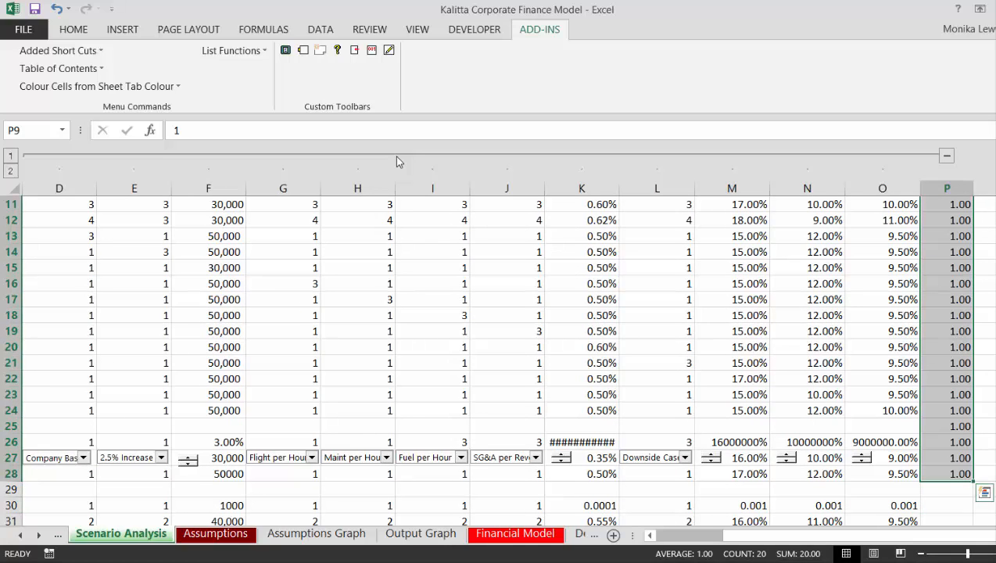
# Examine the Interest Rate column's values and scenario formulas down the table next to the newly filled column P.
pyautogui.press('Left')
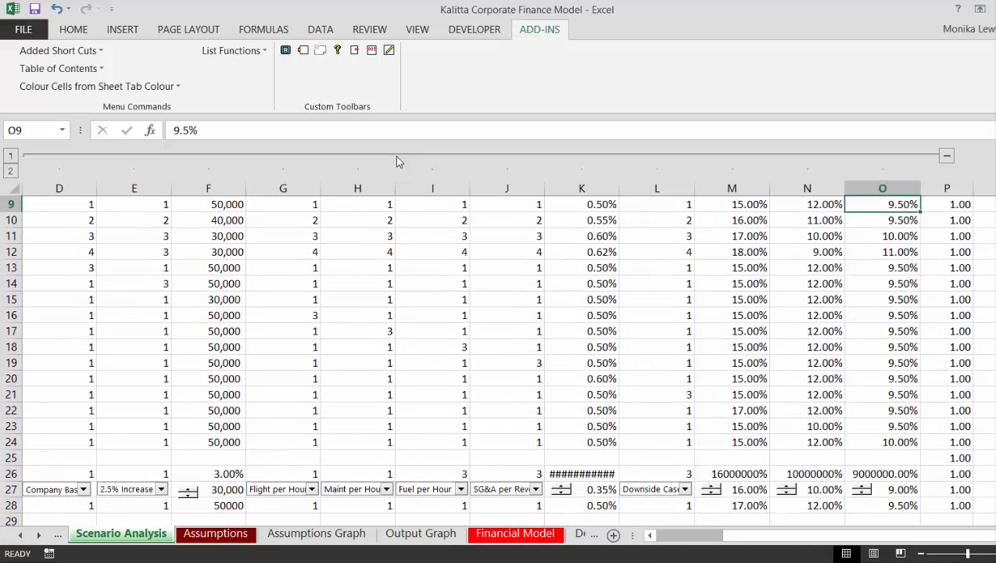
pyautogui.press('Right')
pyautogui.press('Down')
pyautogui.press('Down')
pyautogui.press('Down')
pyautogui.press('Down')
pyautogui.press('Down')
pyautogui.press('Down')
pyautogui.press('Down')
pyautogui.press('Down')
pyautogui.press('Down')
pyautogui.press('Down')
pyautogui.press('Down')
pyautogui.press('Down')
pyautogui.press('Down')
pyautogui.press('Down')
pyautogui.press('Left')
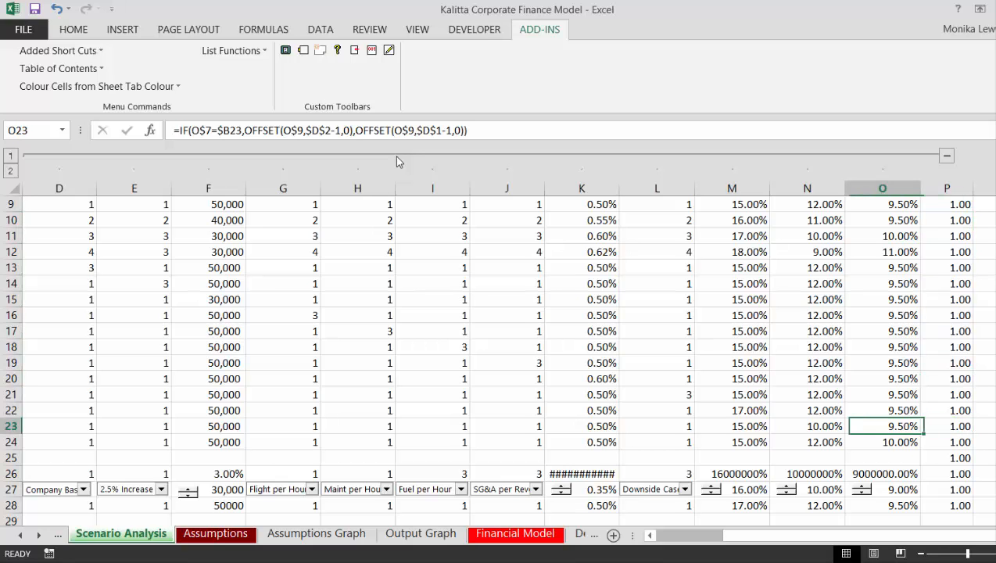
pyautogui.press('Down')
pyautogui.press('Down')
pyautogui.press('Down')
pyautogui.press('Up')
pyautogui.press('Up')
pyautogui.press('Up')
pyautogui.press('Up')
pyautogui.press('Up')
pyautogui.press('Up')
pyautogui.press('Up')
pyautogui.press('Up')
pyautogui.press('Up')
pyautogui.press('Up')
pyautogui.press('Up')
pyautogui.press('Up')
pyautogui.press('Up')
pyautogui.press('Up')
pyautogui.press('Up')
pyautogui.press('Up')
pyautogui.press('Up')
pyautogui.press('Up')
pyautogui.press('Up')
pyautogui.press('Up')
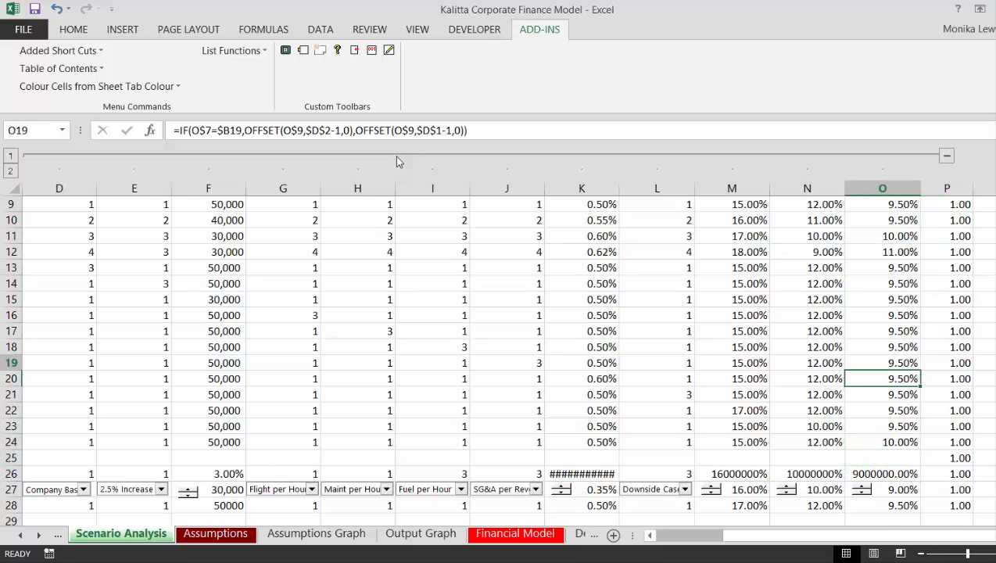
# Replace the value in P10 with the formula =P9+1 to start a running scenario number in column P.
pyautogui.press('Down')
pyautogui.press('Down')
pyautogui.press('Down')
pyautogui.press('Down')
pyautogui.press('Down')
pyautogui.press('Down')
pyautogui.press('Down')
pyautogui.press('Down')
pyautogui.press('Down')
pyautogui.press('Down')
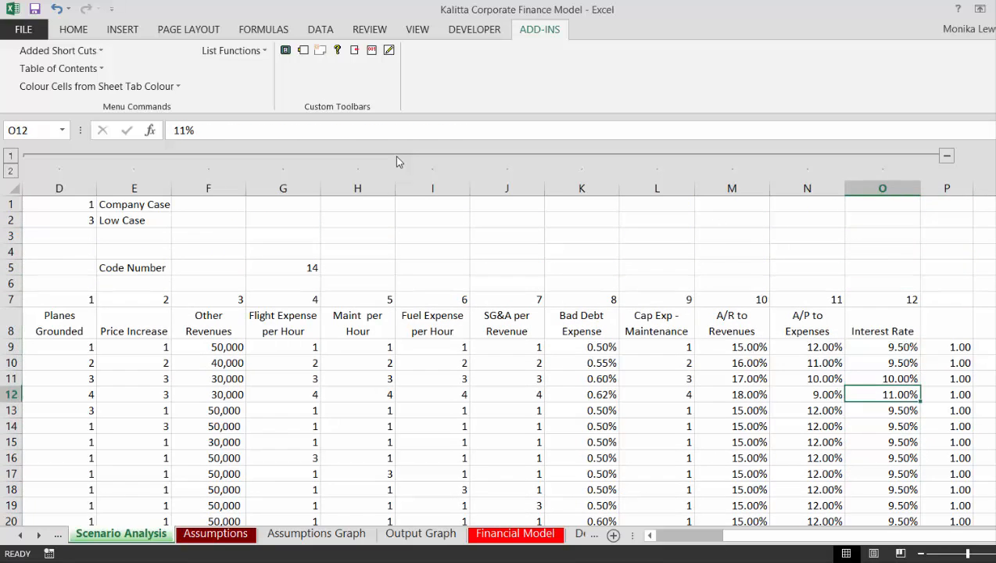
pyautogui.press('Right')
pyautogui.press('Up')
pyautogui.press('Up')
pyautogui.press('Up')
pyautogui.press('Down')
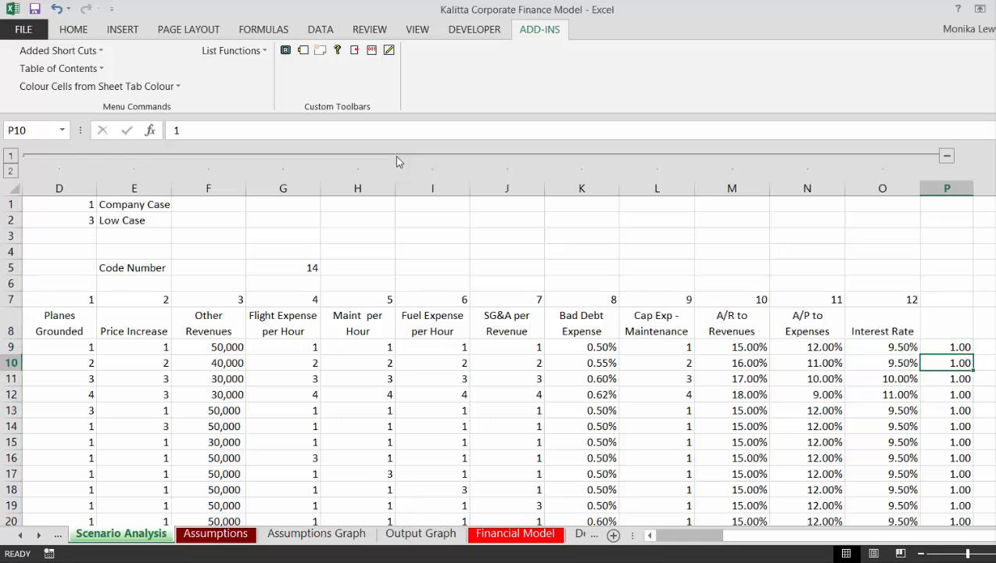
pyautogui.write('=')
pyautogui.press('Up')
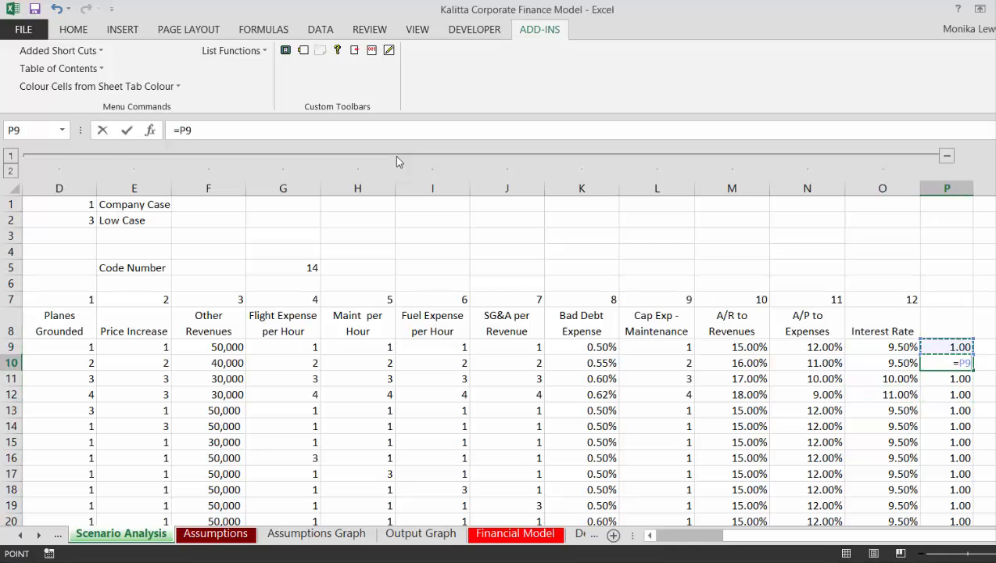
pyautogui.write('+1')
# Fill the P10 formula down column P to row 24.
pyautogui.hotkey('shift', 'Down')
pyautogui.hotkey('shift', 'Down')
pyautogui.hotkey('shift', 'Down')
pyautogui.hotkey('shift', 'Down')
pyautogui.hotkey('shift', 'Down')
pyautogui.hotkey('shift', 'Down')
pyautogui.hotkey('shift', 'Down')
pyautogui.hotkey('shift', 'Down')
pyautogui.hotkey('shift', 'Down')
pyautogui.hotkey('shift', 'Down')
pyautogui.hotkey('shift', 'Down')
pyautogui.hotkey('shift', 'Down')
pyautogui.hotkey('shift', 'Down')
pyautogui.hotkey('shift', 'Down')
pyautogui.hotkey('shift', 'Down')
pyautogui.hotkey('shift', 'Down')
pyautogui.hotkey('shift', 'Down')
pyautogui.hotkey('shift', 'Down')
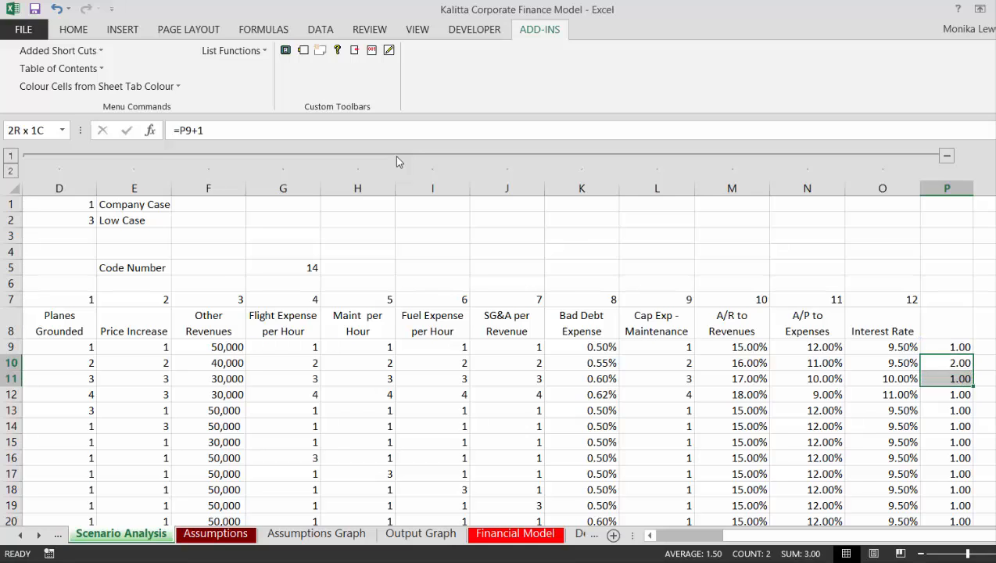
pyautogui.hotkey('shift', 'Up')
pyautogui.hotkey('shift', 'Up')
pyautogui.hotkey('shift', 'Up')
pyautogui.hotkey('shift', 'Up')
pyautogui.hotkey('shift', 'Up')
pyautogui.hotkey('shift', 'Up')
pyautogui.hotkey('shift', 'Up')
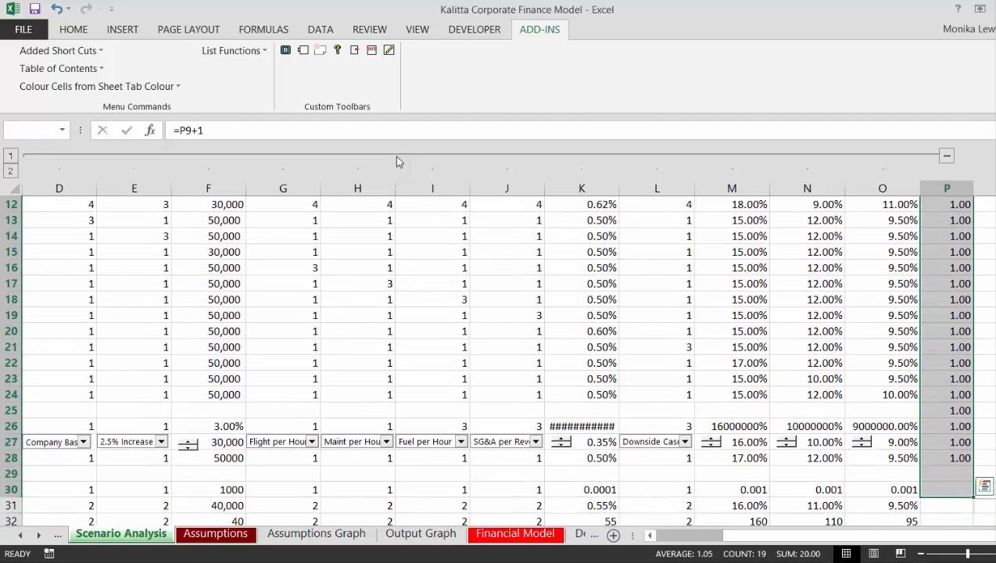
pyautogui.hotkey('ctrl', 'd')
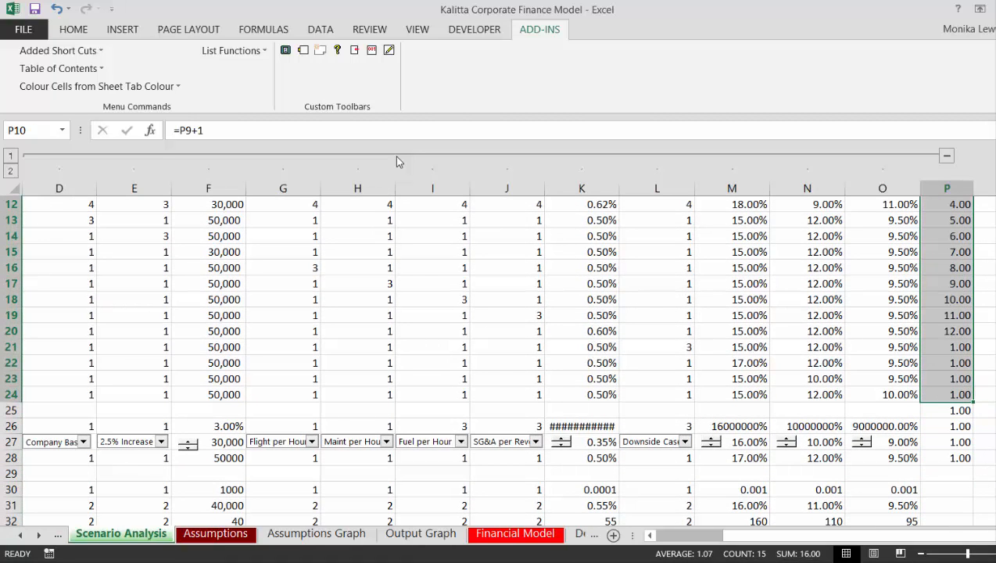
# Extend the running-number formula from P24 down to P28.
pyautogui.press('Down')
pyautogui.press('Down')
pyautogui.press('Down')
pyautogui.press('Down')
pyautogui.press('Down')
pyautogui.press('Down')
pyautogui.press('Down')
pyautogui.press('Down')
pyautogui.press('Down')
pyautogui.press('Down')
pyautogui.press('Down')
pyautogui.press('Down')
pyautogui.press('Down')
pyautogui.press('Down')
pyautogui.press('Down')
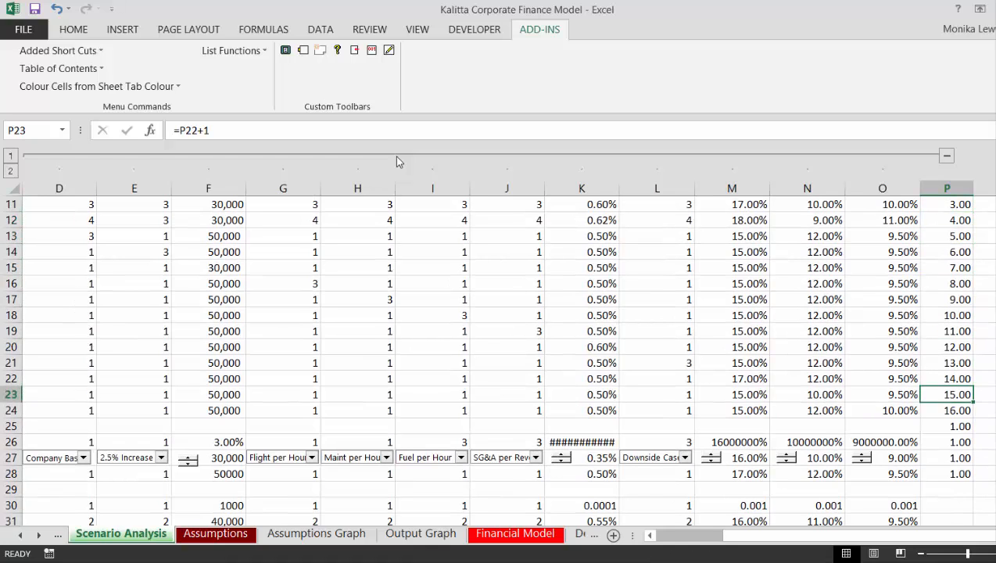
pyautogui.press('Up')
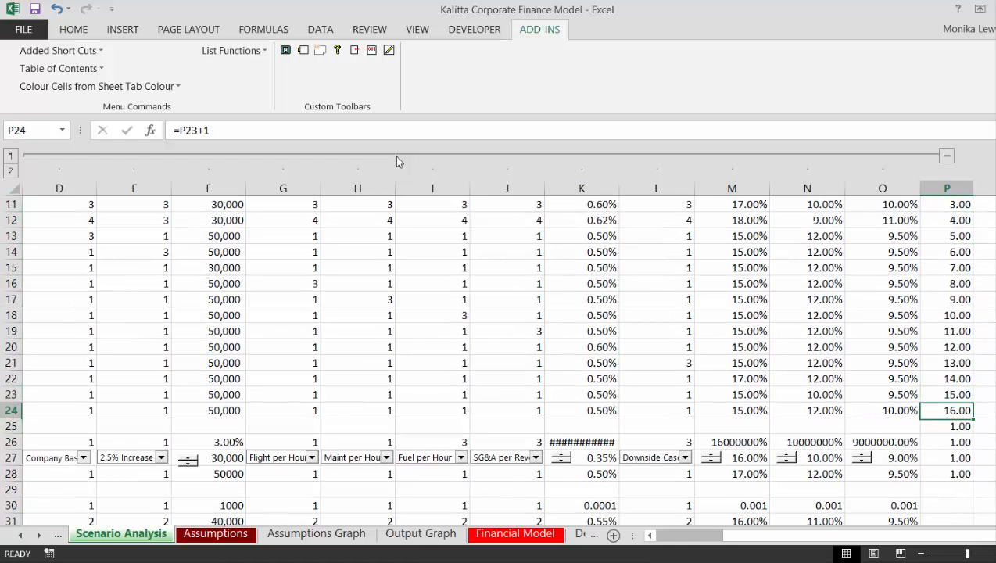
pyautogui.hotkey('shift', 'Down')
pyautogui.hotkey('shift', 'Down')
pyautogui.hotkey('shift', 'Down')
pyautogui.hotkey('shift', 'Down')
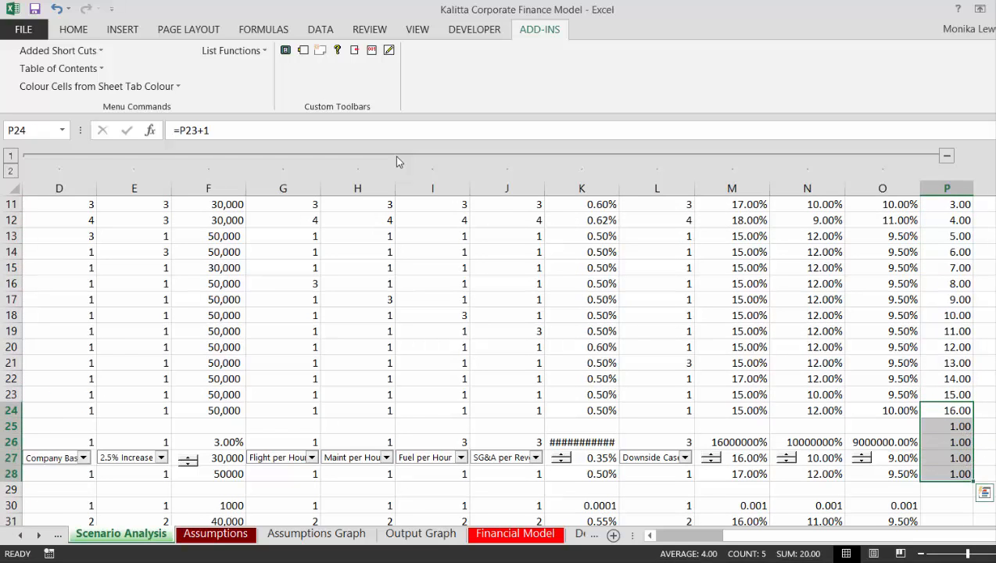
pyautogui.hotkey('ctrl', 'd')
pyautogui.press('Up')
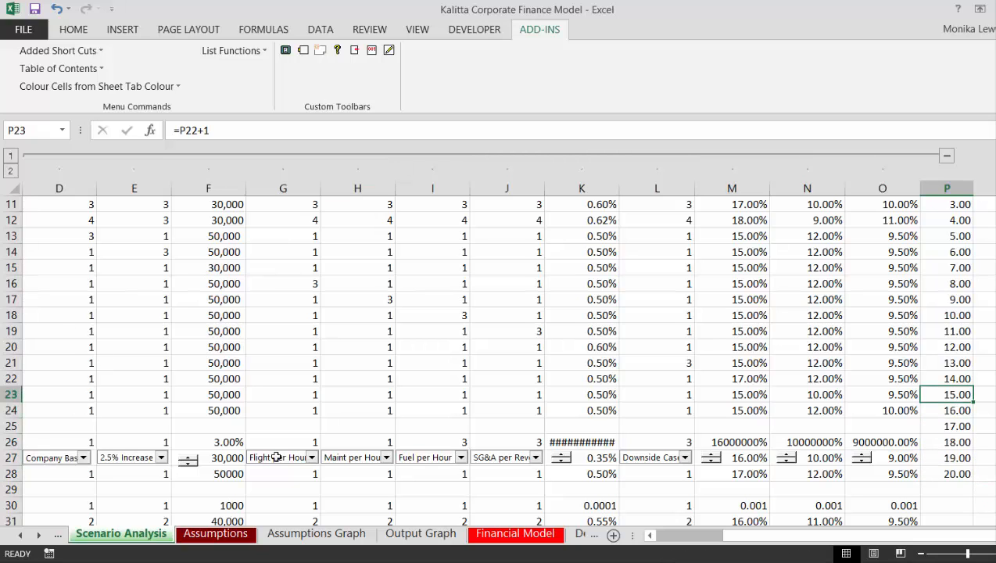
# On the Output Graph sheet, view the New Debt Required chart and switch back to Balance of New Debt.
pyautogui.click(421, 534)
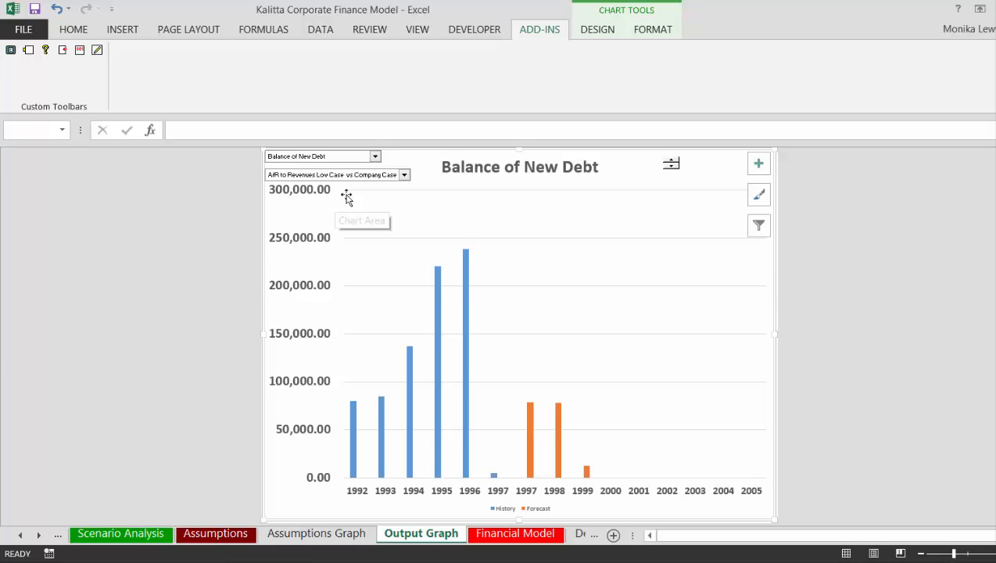
pyautogui.click(376, 159)
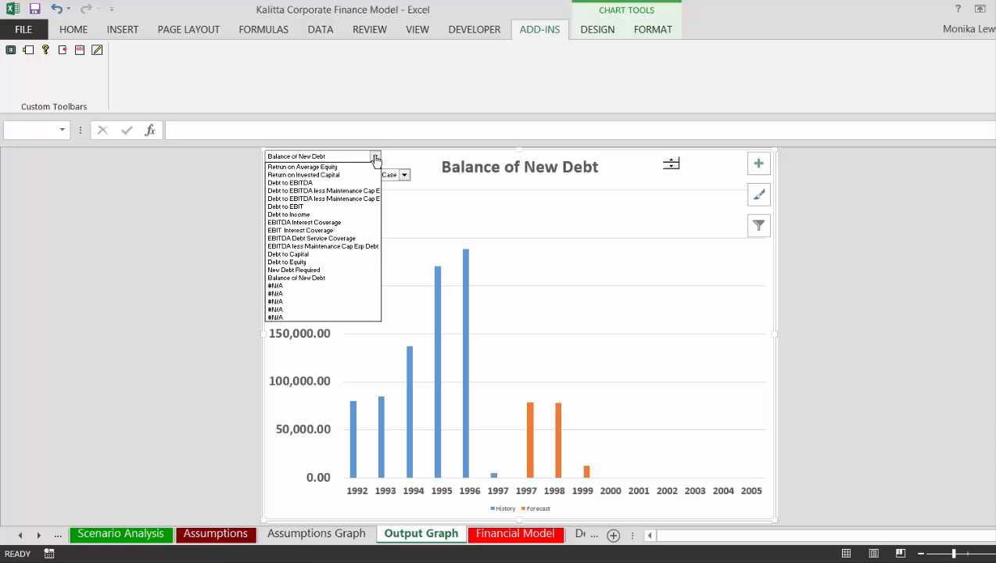
pyautogui.press('Up')
pyautogui.press('Return')
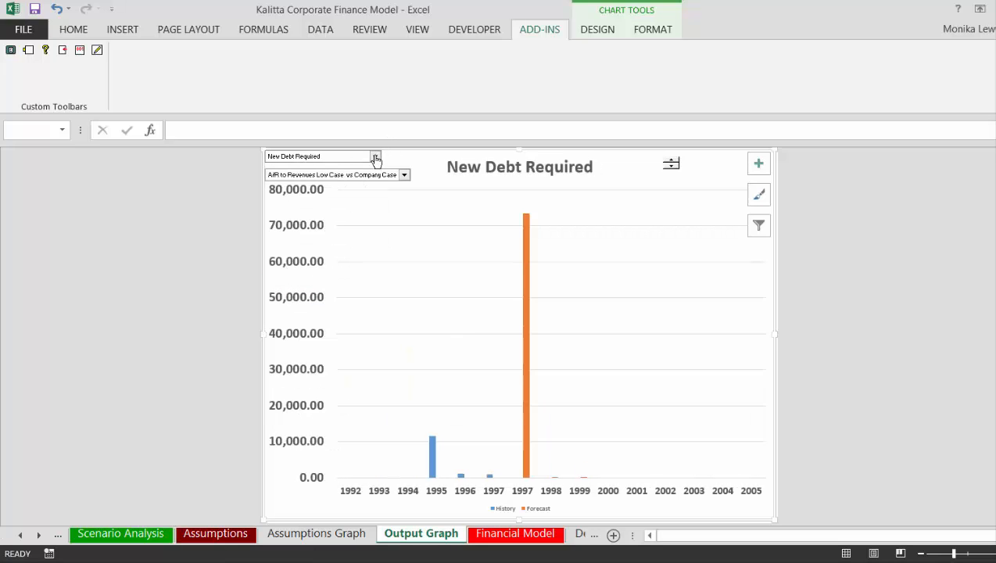
pyautogui.click(376, 159)
pyautogui.press('Down')
pyautogui.press('Return')
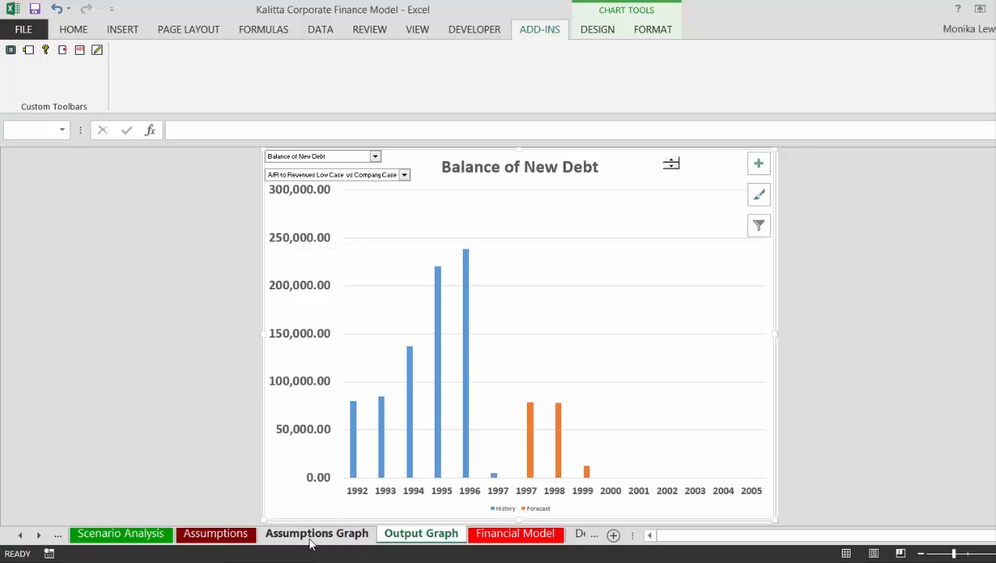
# Return to the Scenario Analysis sheet and enter the year 1998 in cell Q7.
pyautogui.click(220, 542)
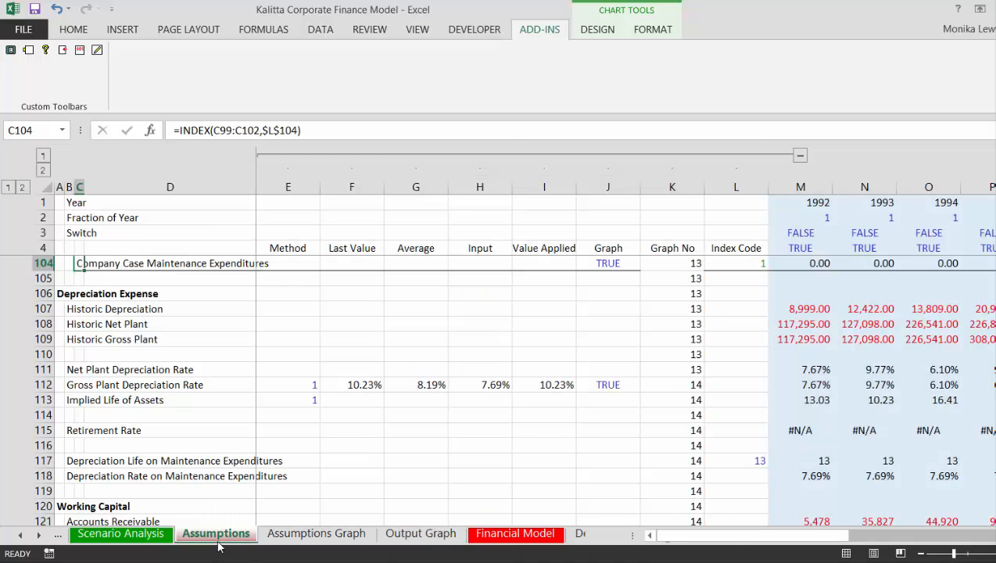
pyautogui.click(148, 544)
pyautogui.click(494, 336)
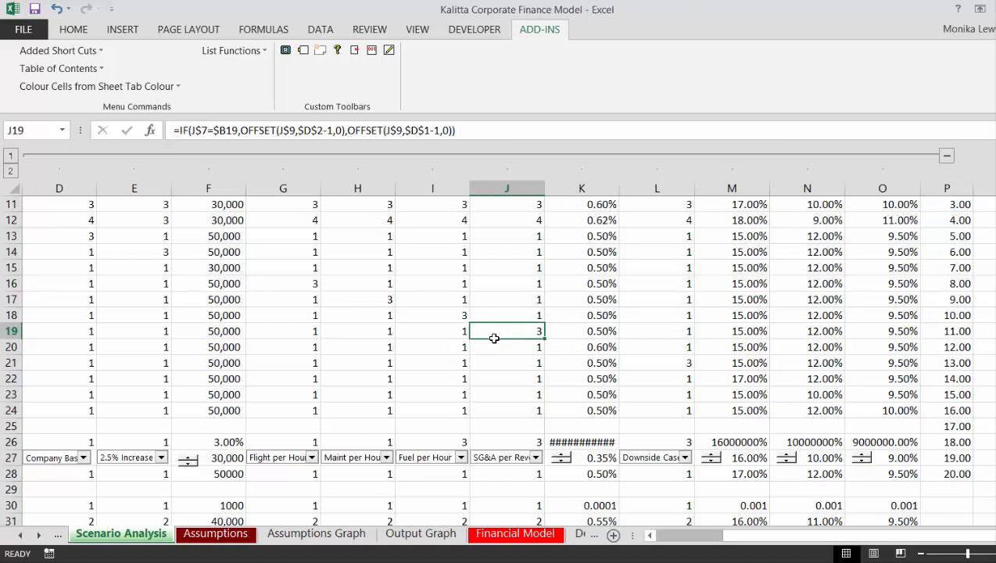
pyautogui.scroll(3, 495, 338)
pyautogui.scroll(1, 494, 338)
pyautogui.press('Right')
pyautogui.press('Right')
pyautogui.press('Up')
pyautogui.press('Up')
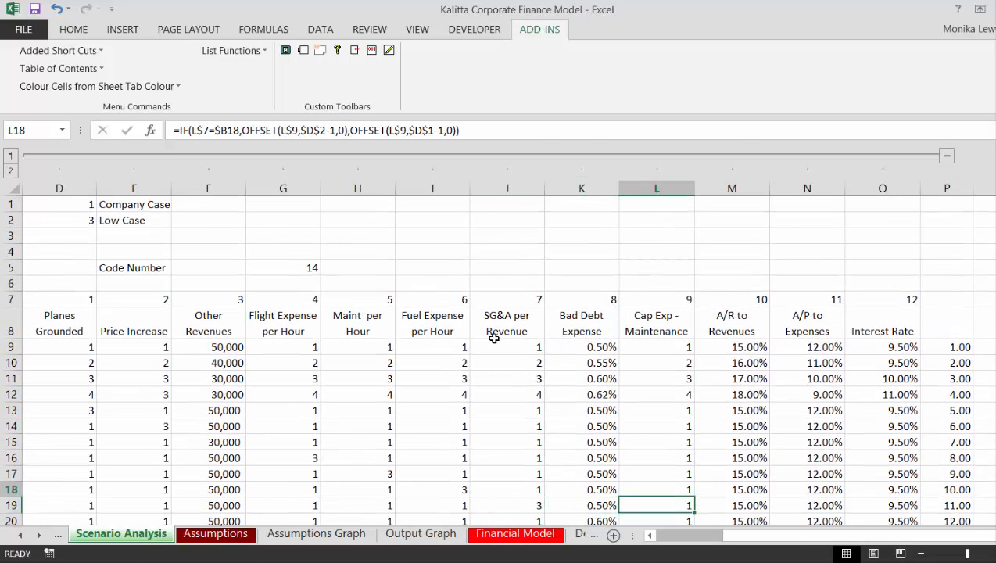
pyautogui.press('Up')
pyautogui.press('Up')
pyautogui.press('Up')
pyautogui.press('Up')
pyautogui.press('Up')
pyautogui.press('Up')
pyautogui.press('Up')
pyautogui.press('Up')
pyautogui.press('Right')
pyautogui.press('Right')
pyautogui.press('Right')
pyautogui.press('Right')
pyautogui.press('Right')
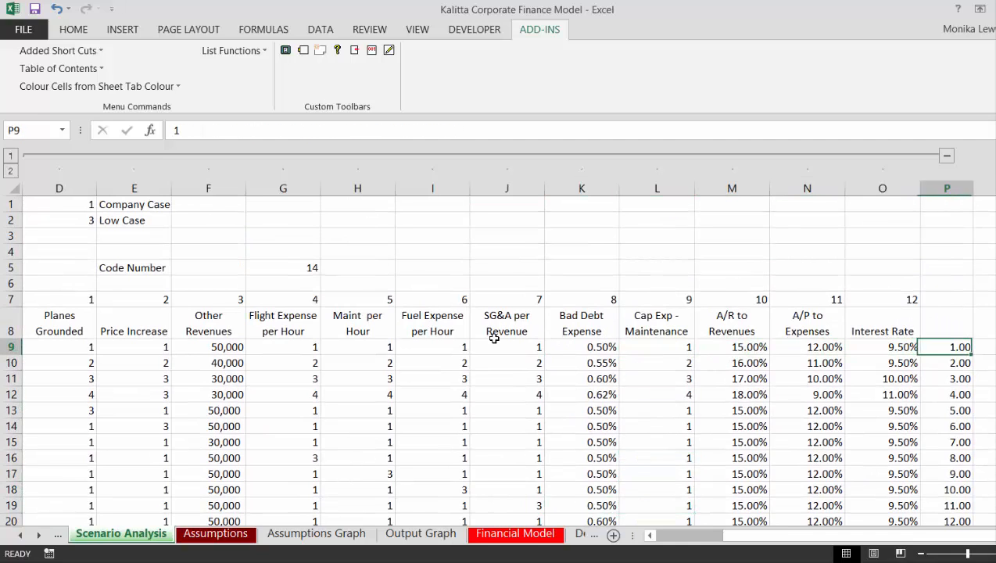
pyautogui.press('Up')
pyautogui.press('Up')
pyautogui.press('Down')
pyautogui.press('Up')
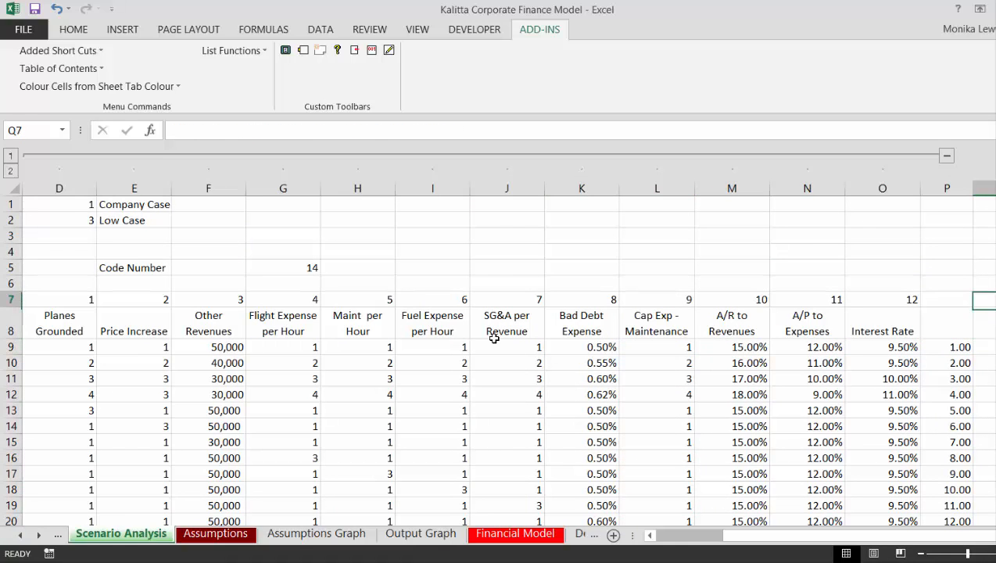
pyautogui.write('1996')
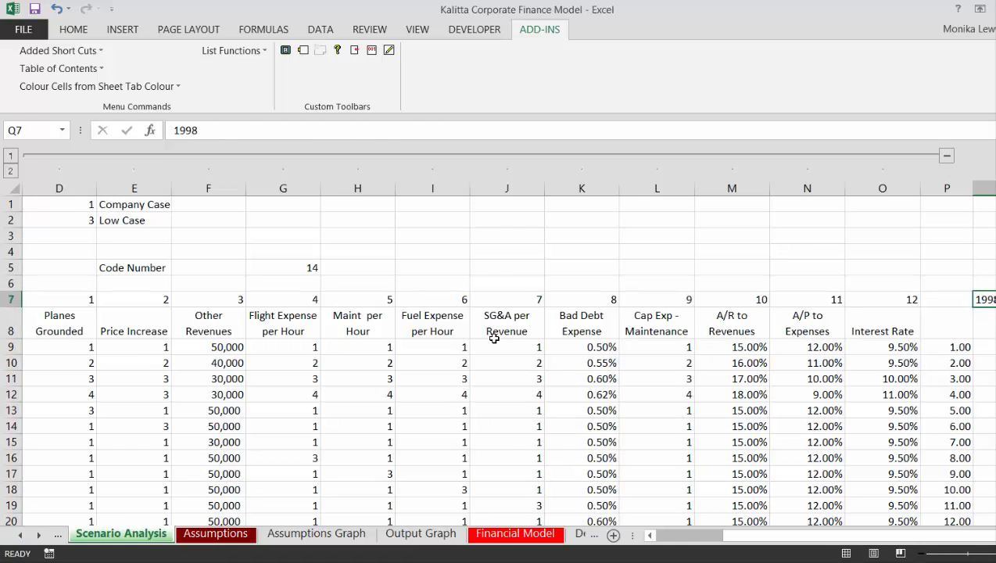
pyautogui.press('Return')
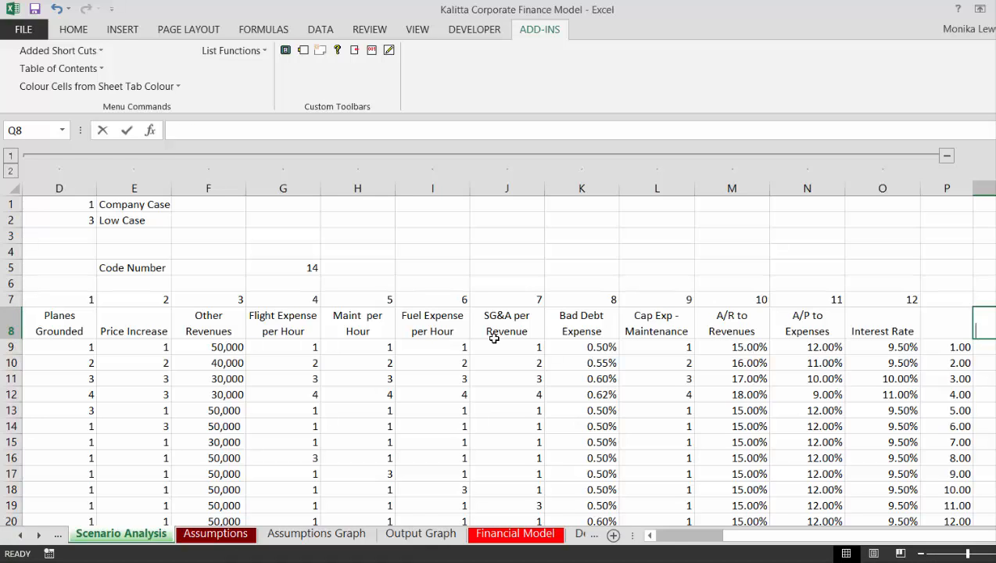
# Build the column heading in Q8 with the formula =" New Debt "&Q7.
pyautogui.write('=New')
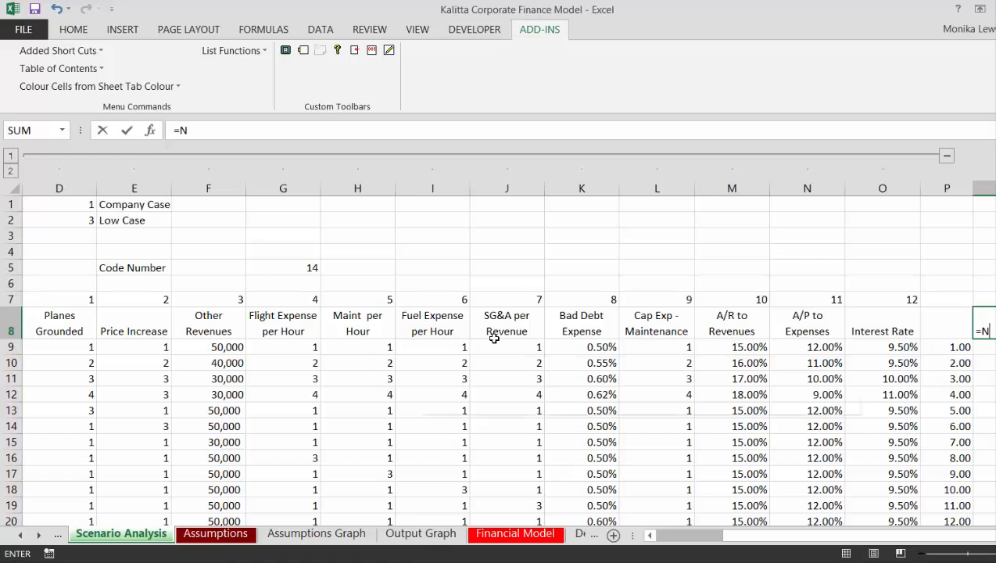
pyautogui.press('BackSpace')
pyautogui.press('BackSpace')
pyautogui.press('BackSpace')
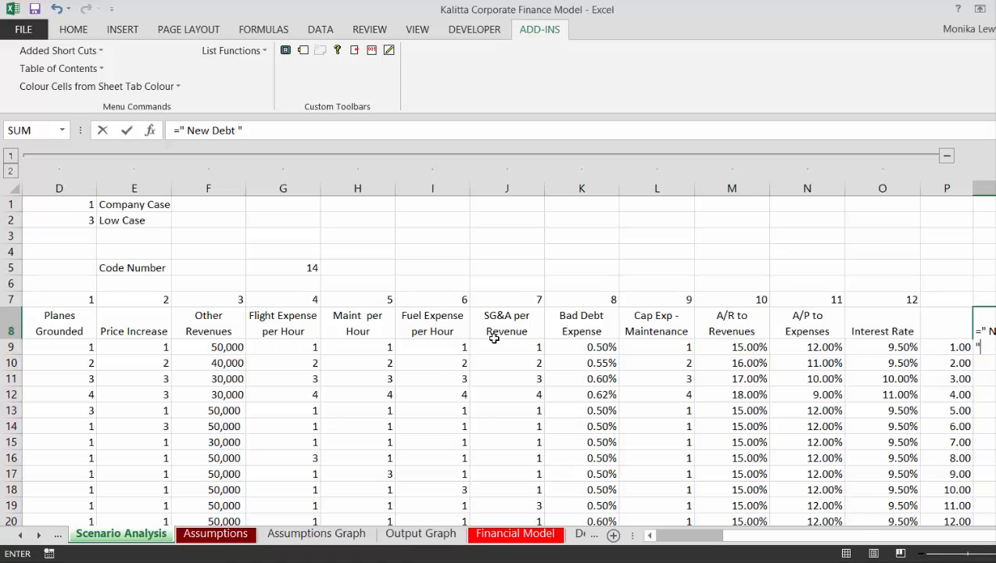
pyautogui.write('" New Debt "')
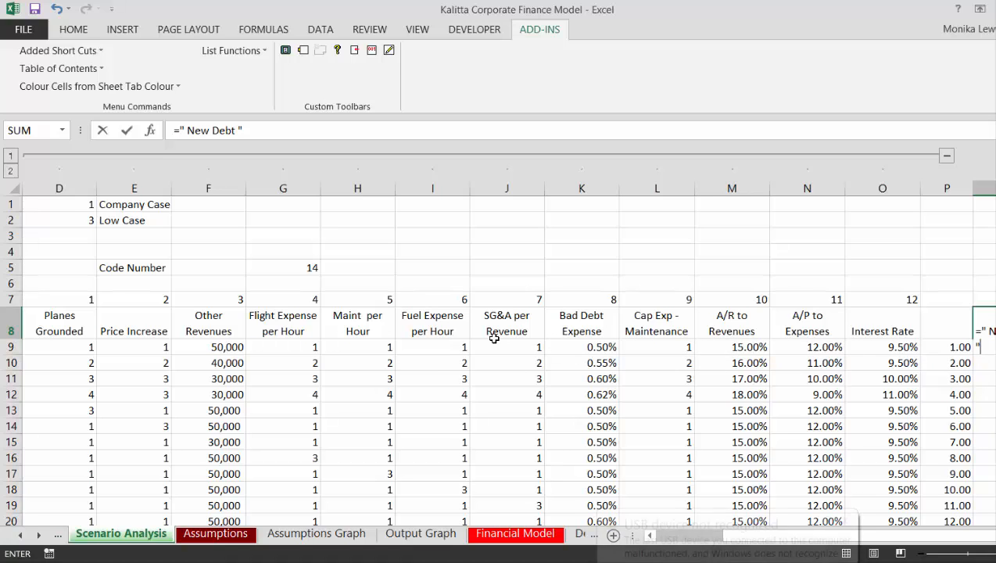
pyautogui.write('&')
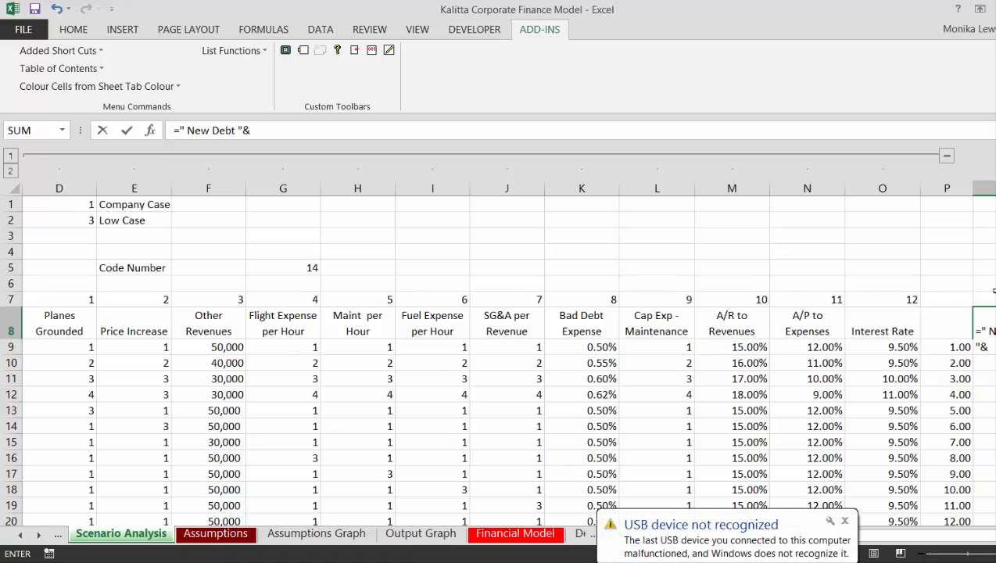
pyautogui.press('Up')
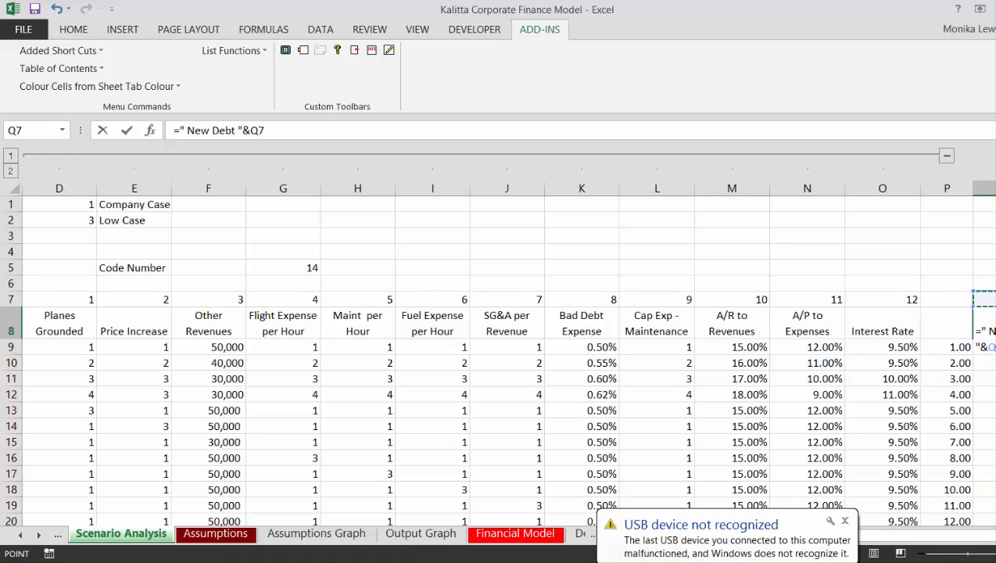
pyautogui.press('Return')
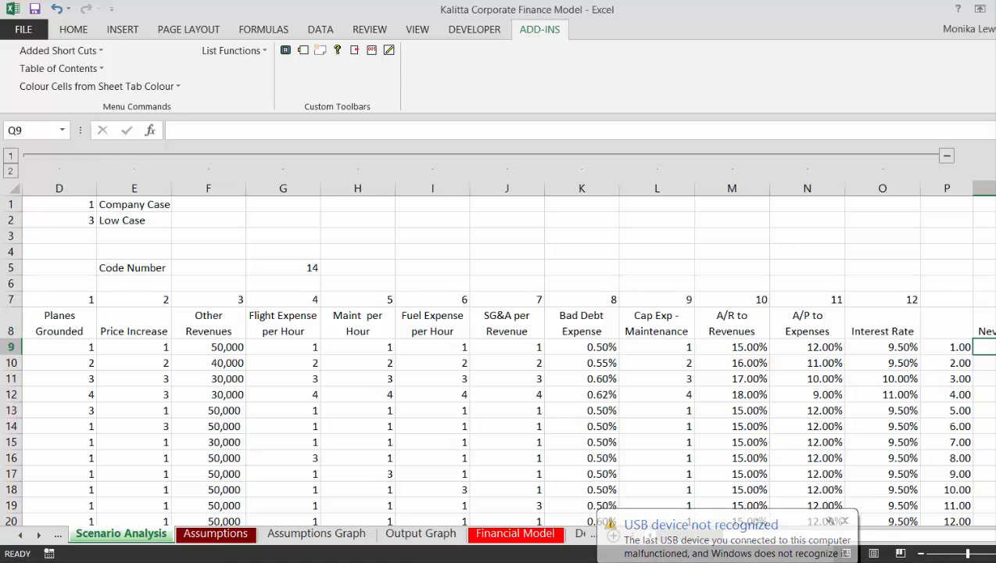
# Move the year and the New Debt heading from Q7:Q8 up one row to Q6:Q7.
pyautogui.press('Up')
pyautogui.press('Up')
pyautogui.hotkey('shift', 'Down')
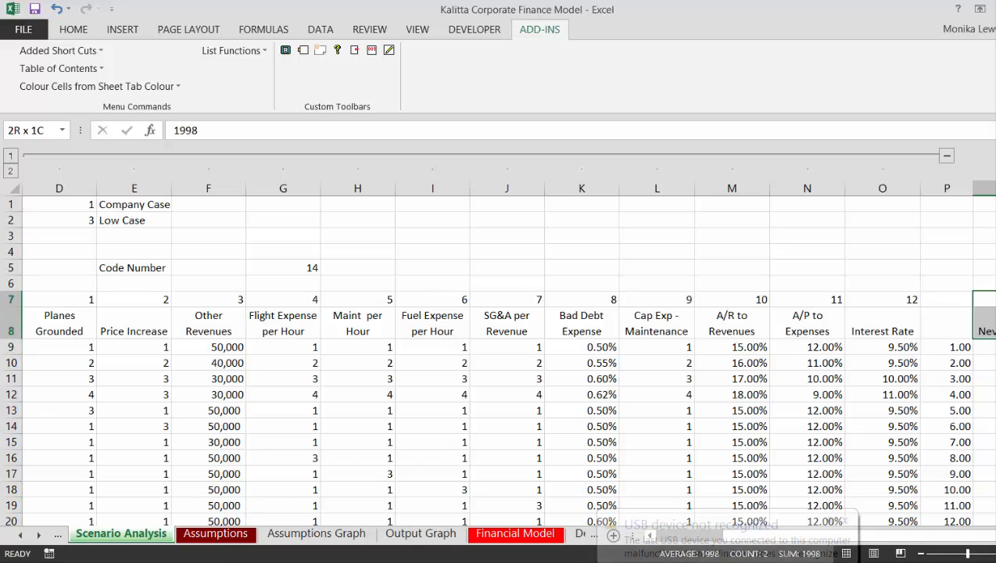
pyautogui.hotkey('ctrl', 'x')
pyautogui.press('Up')
pyautogui.press('Return')
# Start a formula in R6 that refers to the year in Q6.
pyautogui.press('Right')
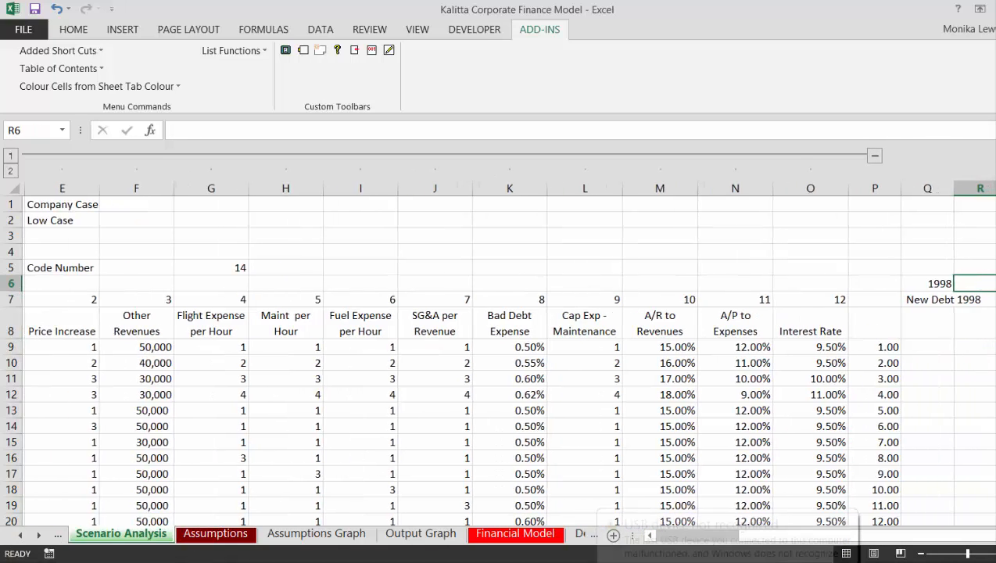
pyautogui.write('=')
pyautogui.press('Left')
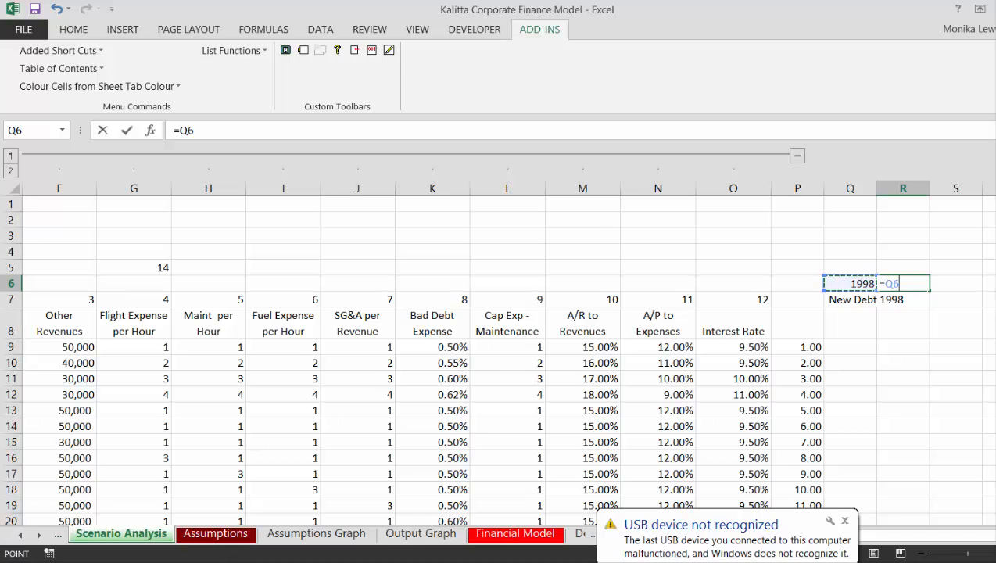
# Complete the formula in R6 as =Q6+1 so it gives the year following Q6.
pyautogui.write('+1')
pyautogui.press('Return')
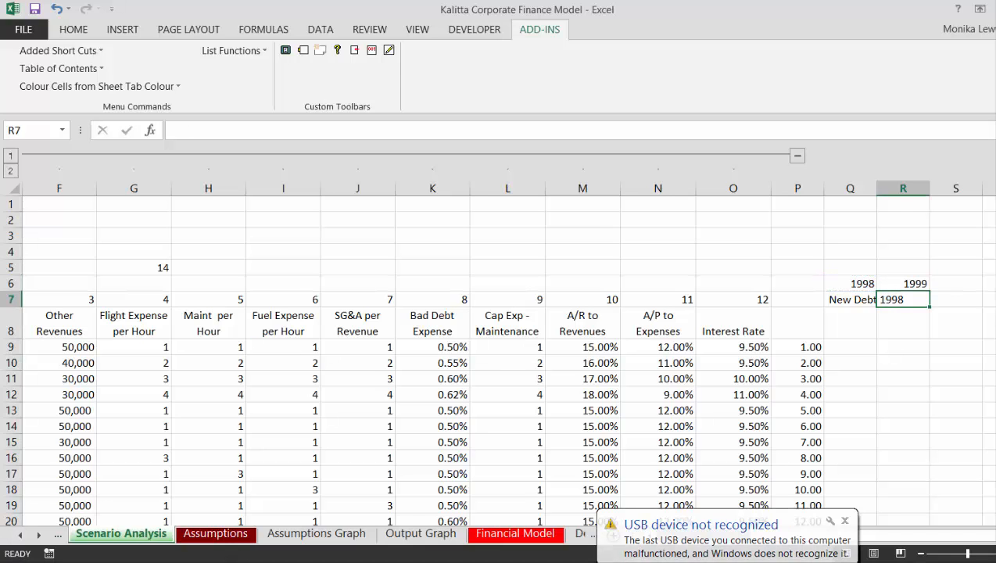
# Insert a blank row at row 9, between the column headings and the first scenario.
pyautogui.press('Left')
pyautogui.press('Down')
pyautogui.press('Down')
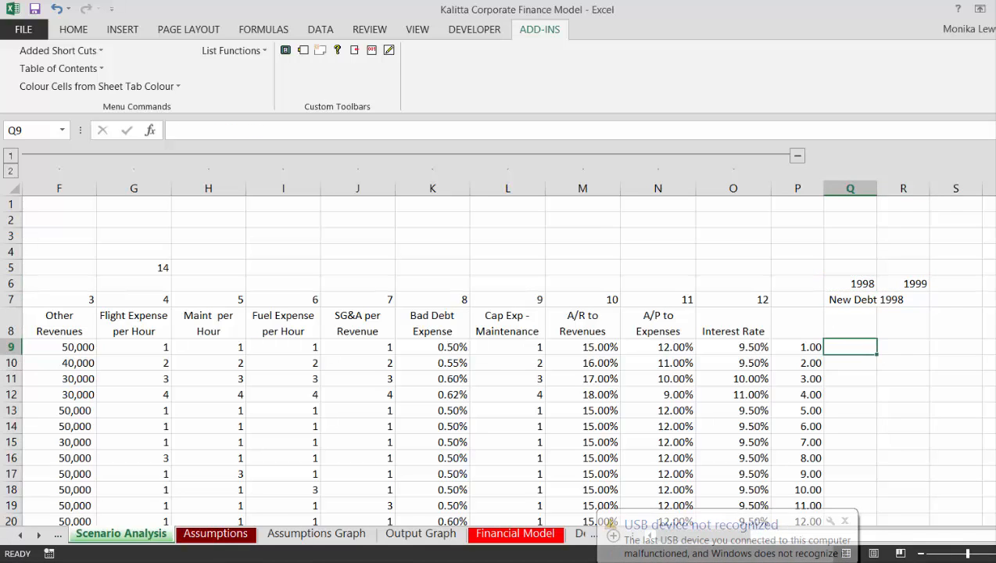
pyautogui.hotkey('shift', 'space')
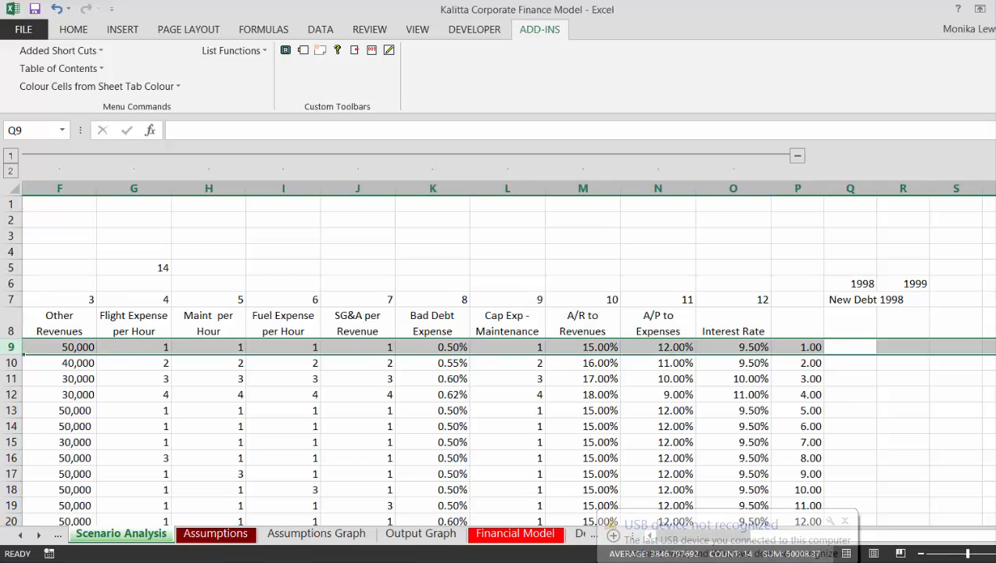
pyautogui.hotkey('ctrl', '+')
# Move the year cells and the New Debt label from Q6:R7 down one row to Q7:R8.
pyautogui.press('Left')
pyautogui.press('Right')
pyautogui.press('Right')
pyautogui.press('Up')
pyautogui.press('Up')
pyautogui.press('Up')
pyautogui.press('Left')
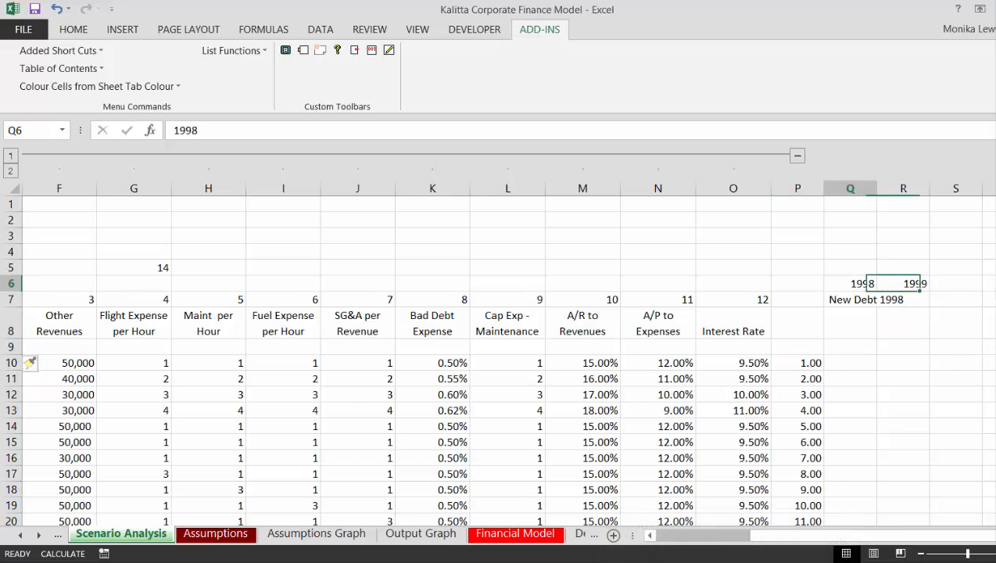
pyautogui.hotkey('shift', 'Right')
pyautogui.hotkey('shift', 'Down')
pyautogui.hotkey('ctrl', 'c')
pyautogui.press('Down')
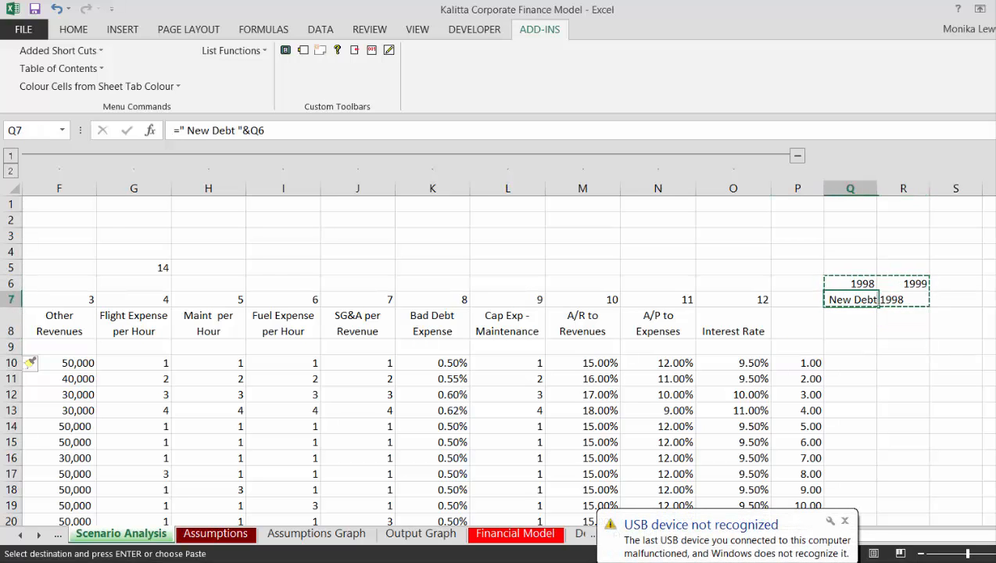
pyautogui.hotkey('ctrl', 'v')
pyautogui.press('Escape')
pyautogui.press('Down')
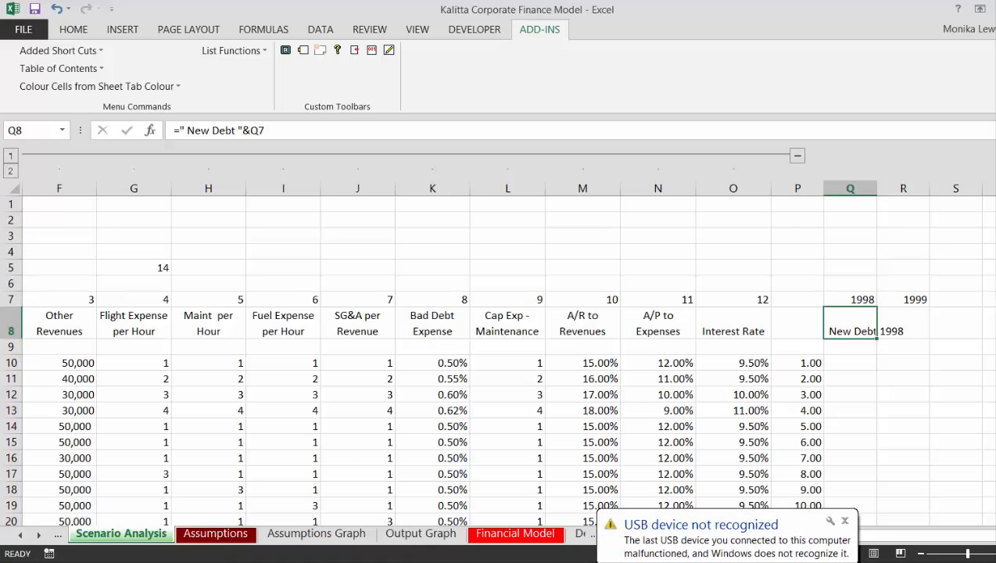
# Wrap the text of the New Debt label in Q8 and centre it horizontally.
pyautogui.click(74, 32)
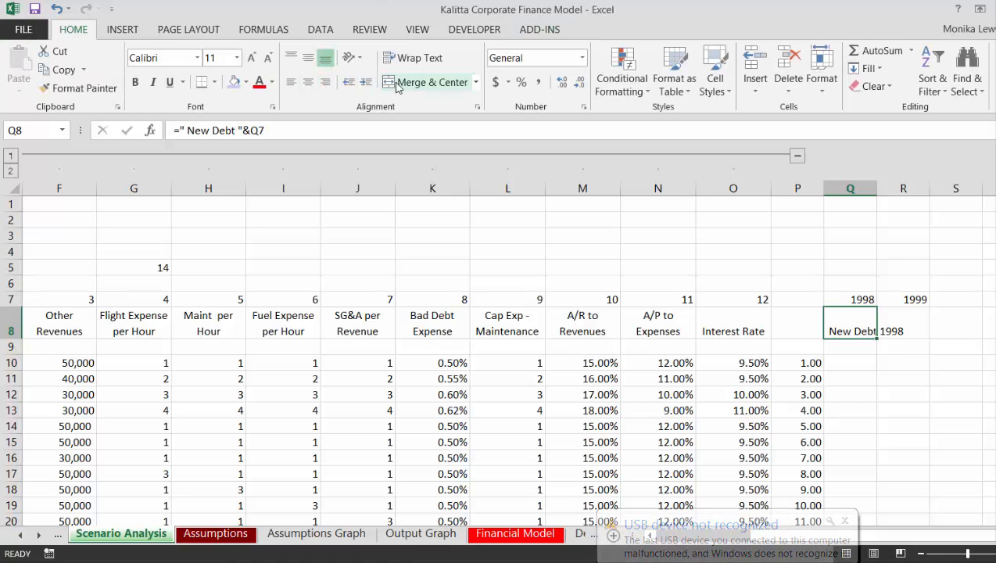
pyautogui.click(407, 61)
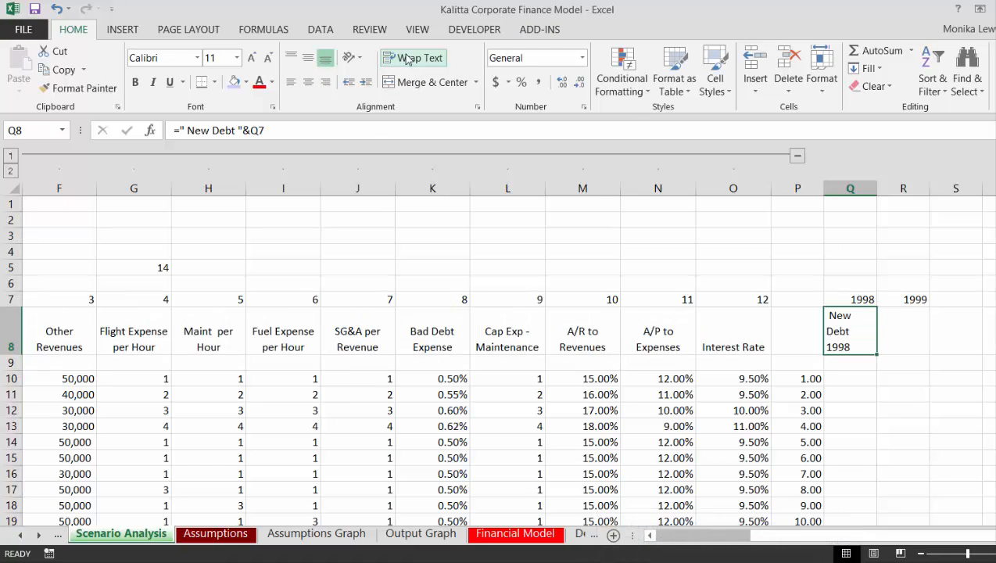
pyautogui.click(312, 88)
pyautogui.press('Right')
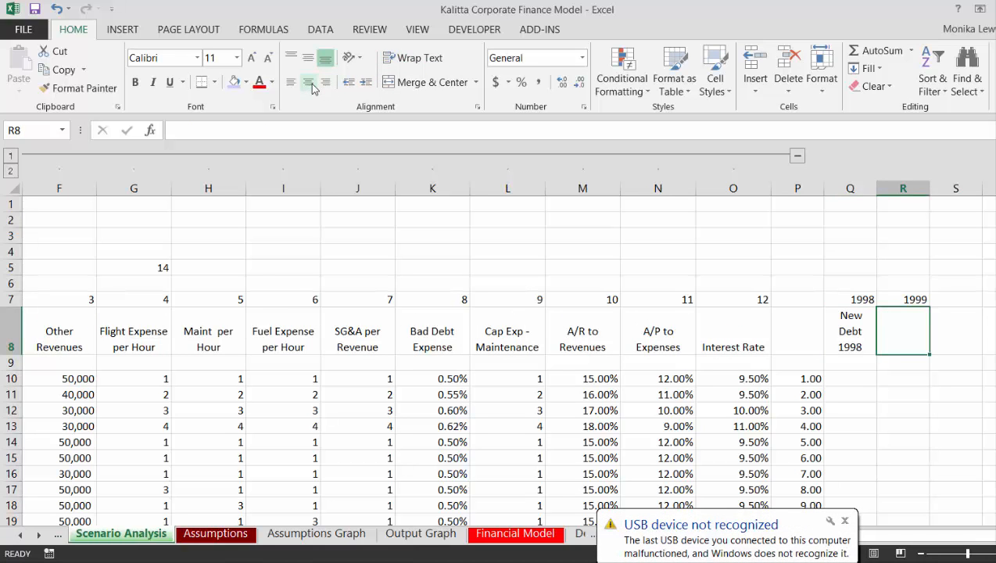
# Fill the New Debt label from Q8 into R8.
pyautogui.press('Left')
pyautogui.hotkey('shift', 'Right')
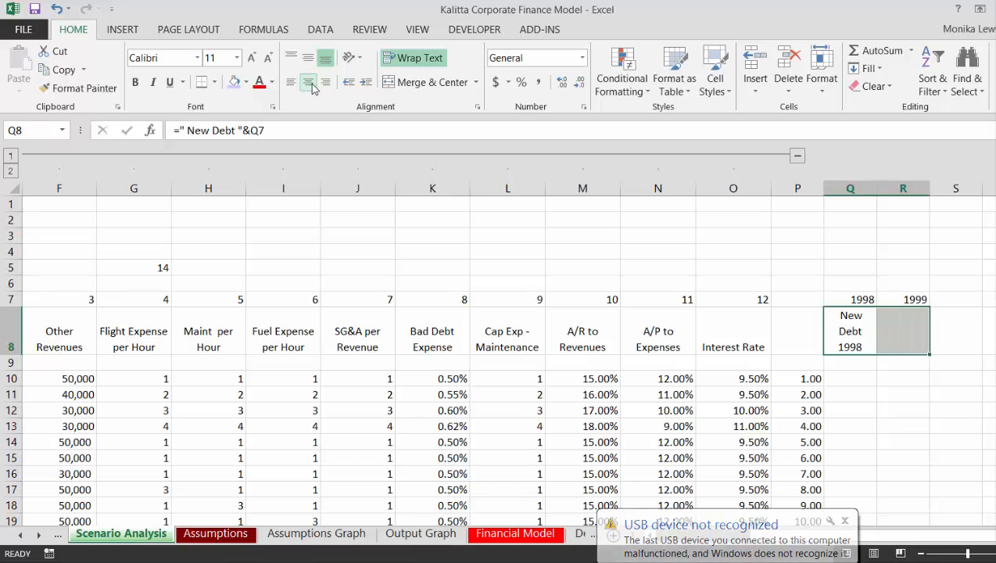
pyautogui.hotkey('ctrl', 'r')
pyautogui.hotkey('shift', 'Left')
pyautogui.press('Right')
pyautogui.press('Up')
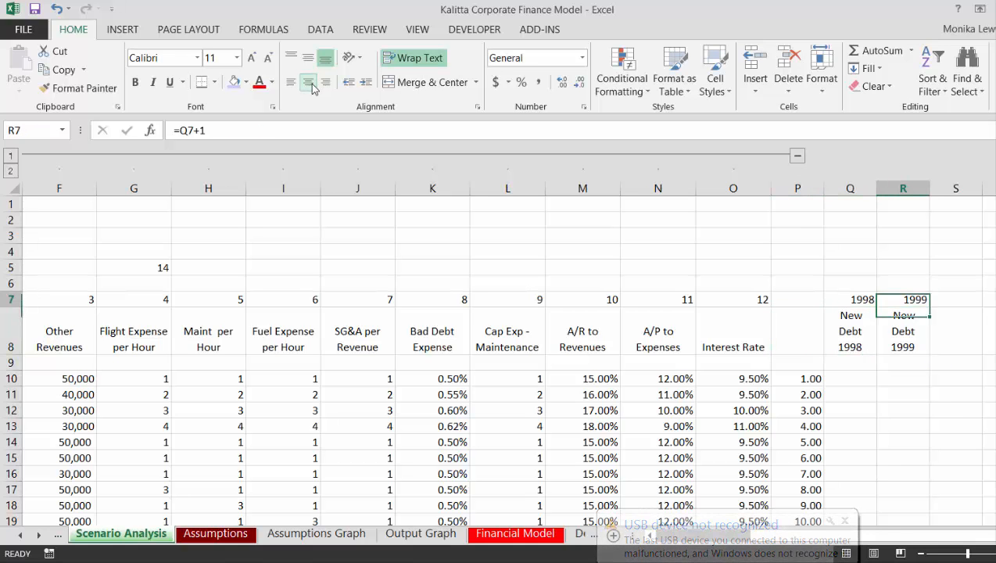
# Fill the year and New Debt label formulas in R7:R8 across through column X.
pyautogui.press('Down')
pyautogui.press('Down')
pyautogui.press('Up')
pyautogui.press('Up')
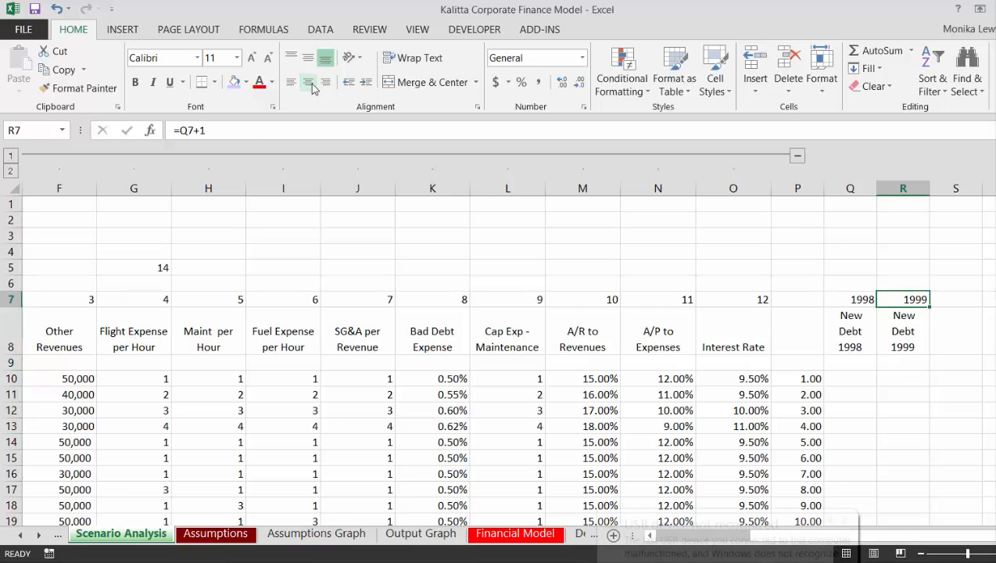
pyautogui.hotkey('shift', 'Down')
pyautogui.hotkey('shift', 'Right')
pyautogui.hotkey('shift', 'Right')
pyautogui.hotkey('shift', 'Right')
pyautogui.hotkey('shift', 'Right')
pyautogui.hotkey('shift', 'Right')
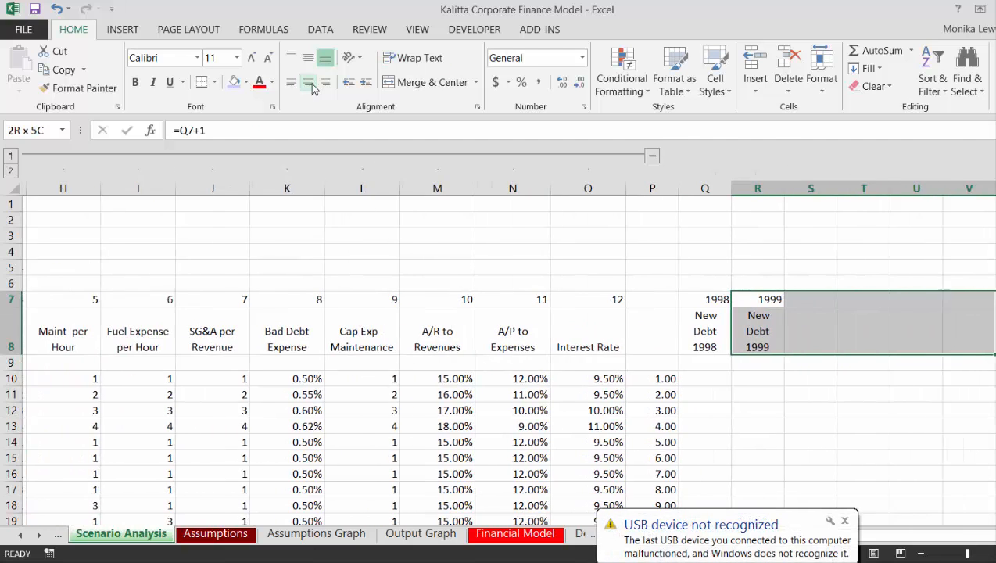
pyautogui.hotkey('ctrl', 'r')
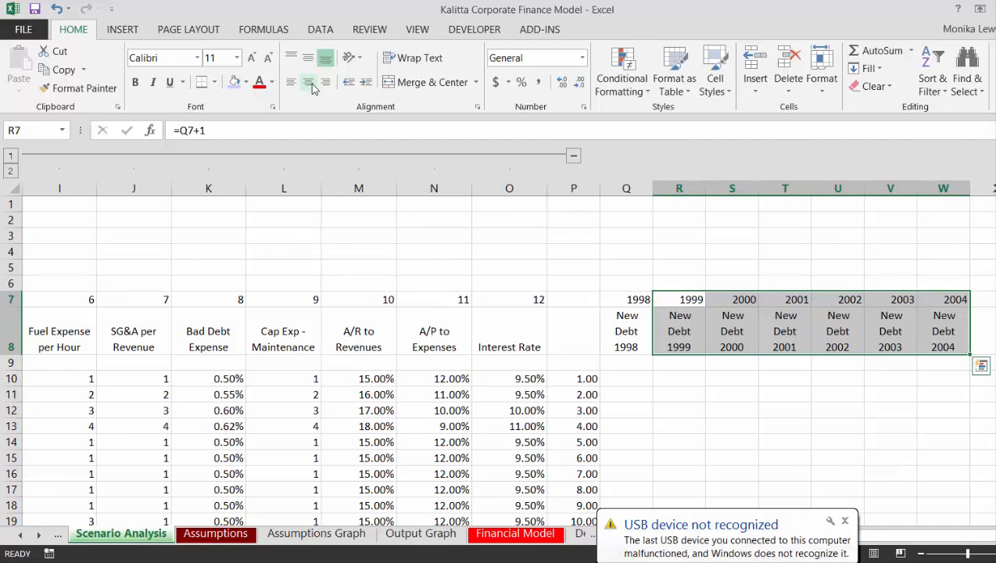
pyautogui.hotkey('shift', 'Right')
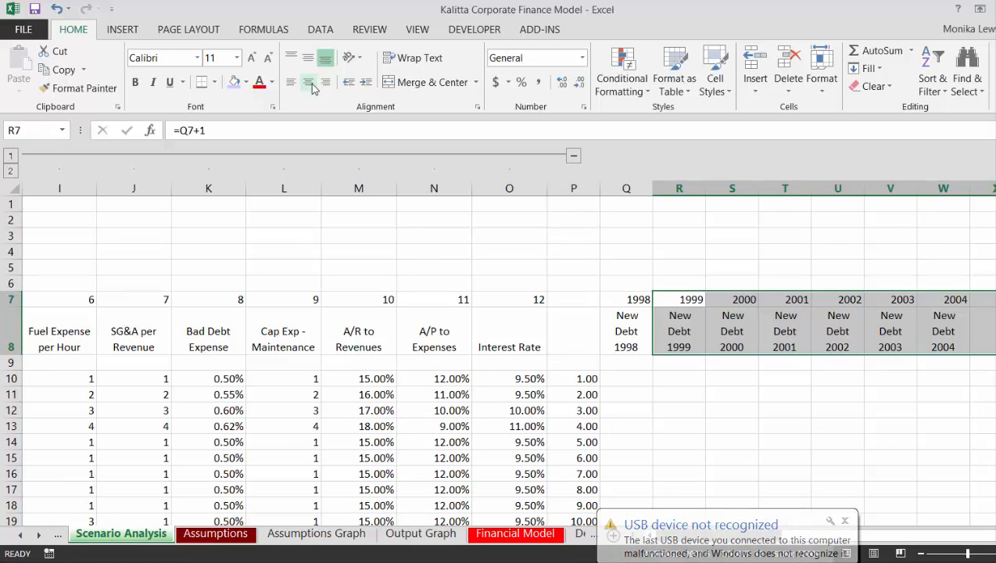
pyautogui.hotkey('ctrl', 'r')
pyautogui.press('Down')
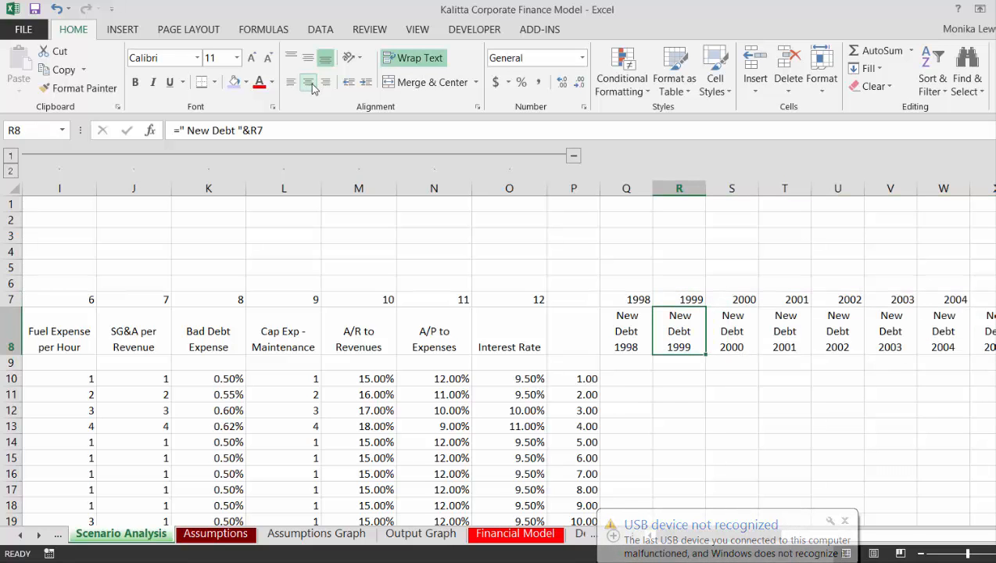
# Start a formula in Q9 below the New Debt 1998 heading that references the Financial Model sheet's column O.
pyautogui.press('Down')
pyautogui.press('Down')
pyautogui.press('Down')
pyautogui.press('Down')
pyautogui.press('Left')
pyautogui.press('Up')
pyautogui.press('Up')
pyautogui.press('Up')
pyautogui.press('Left')
pyautogui.press('Left')
pyautogui.press('Right')
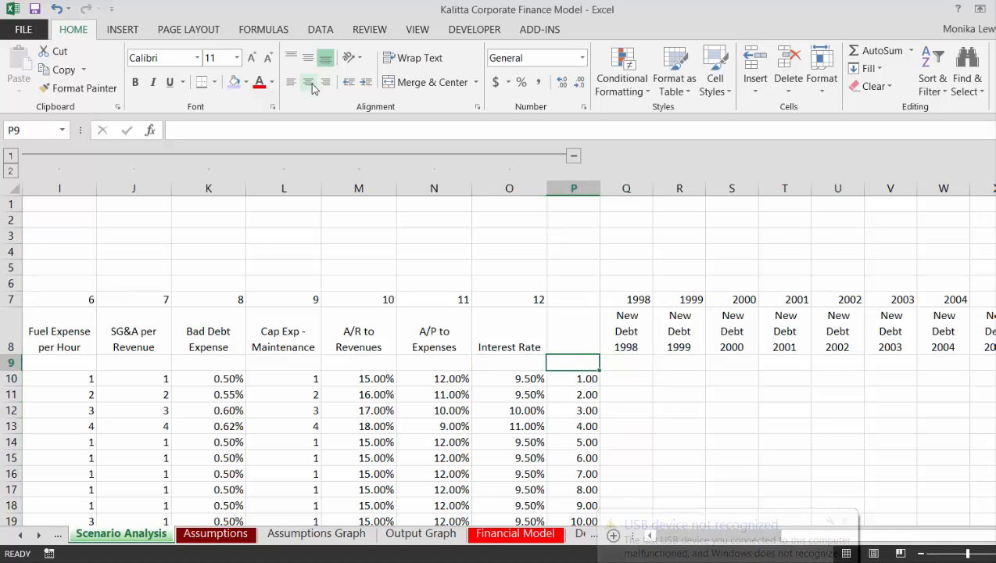
pyautogui.press('Right')
pyautogui.write('=')
pyautogui.hotkey('ctrl', 'pagedown')
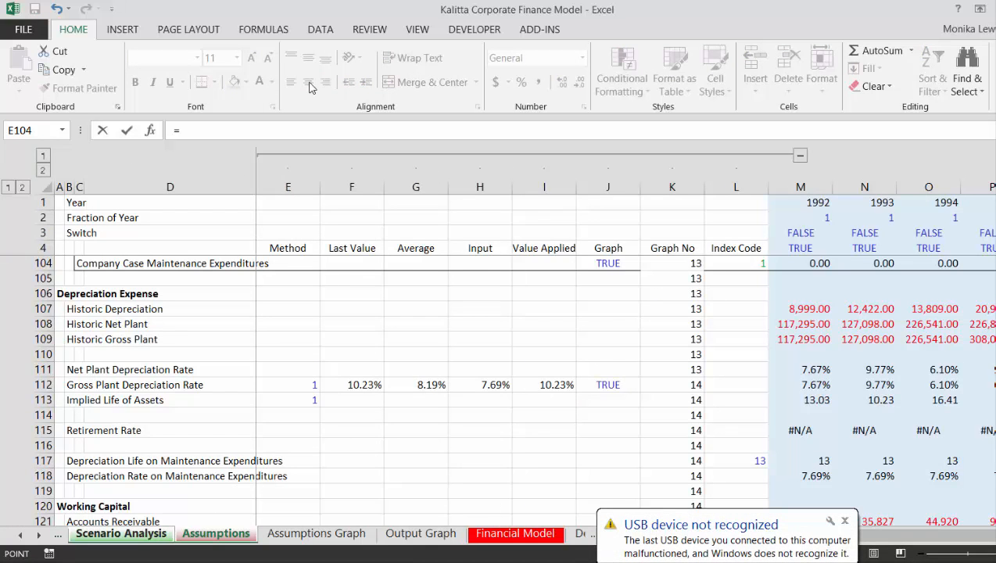
pyautogui.hotkey('ctrl', 'pagedown')
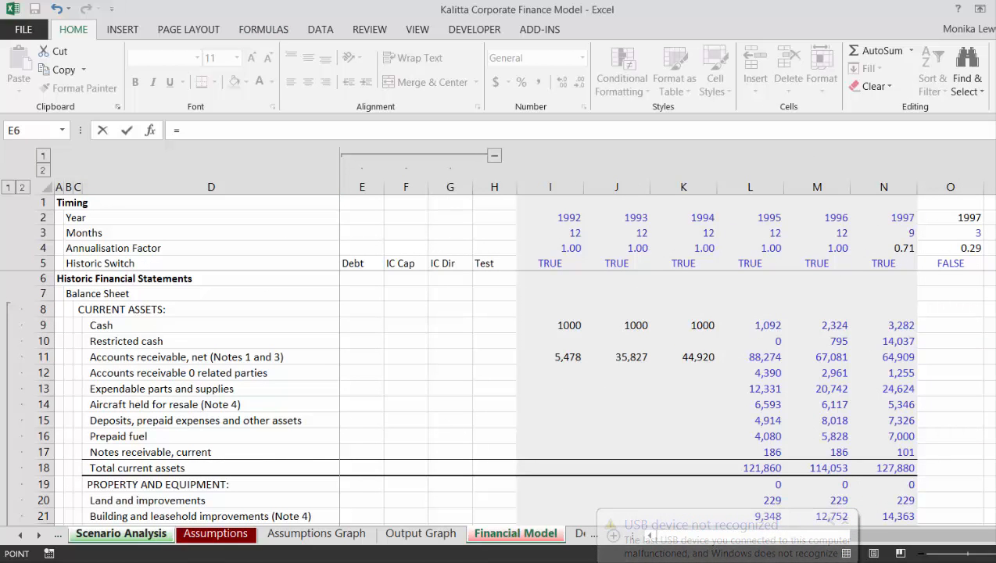
pyautogui.click(936, 459)
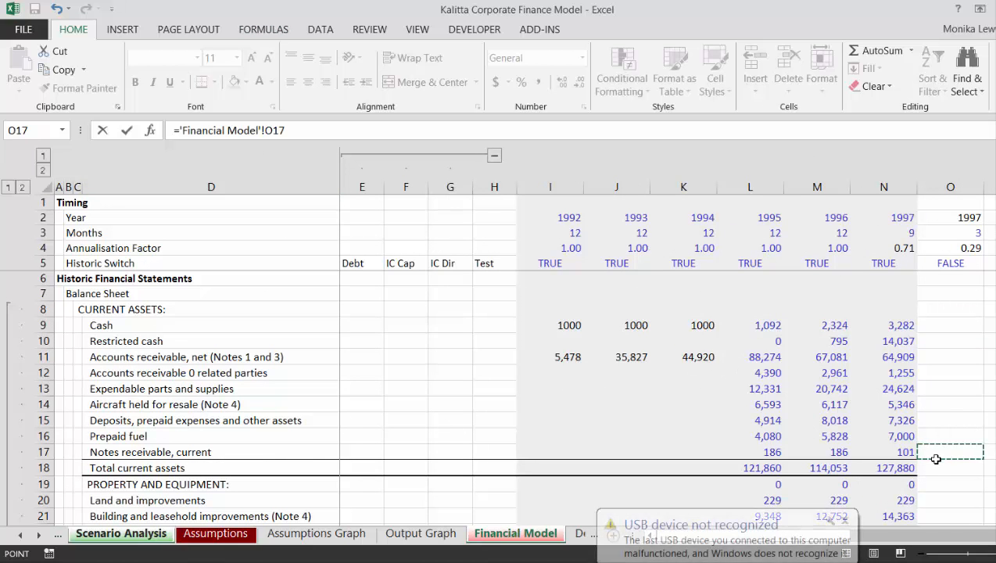
# Search down column O of the Financial Model sheet, through to the Graph section, for the new debt figures the formula should reference.
pyautogui.press('Down')
pyautogui.press('Down')
pyautogui.press('Down')
pyautogui.press('Down')
pyautogui.press('Down')
pyautogui.press('Down')
pyautogui.press('Down')
pyautogui.press('Down')
pyautogui.press('Down')
pyautogui.press('Down')
pyautogui.press('Down')
pyautogui.press('Down')
pyautogui.press('Down')
pyautogui.press('Down')
pyautogui.press('Down')
pyautogui.press('Down')
pyautogui.press('Down')
pyautogui.press('Down')
pyautogui.press('Down')
pyautogui.press('Down')
pyautogui.press('Down')
pyautogui.press('Down')
pyautogui.press('Down')
pyautogui.press('Down')
pyautogui.press('Down')
pyautogui.press('Down')
pyautogui.press('Down')
pyautogui.press('Down')
pyautogui.press('Down')
pyautogui.press('Down')
pyautogui.press('Down')
pyautogui.press('Down')
pyautogui.press('Down')
pyautogui.press('Down')
pyautogui.press('Down')
pyautogui.press('Down')
pyautogui.press('Down')
pyautogui.press('Down')
pyautogui.press('Down')
pyautogui.press('Down')
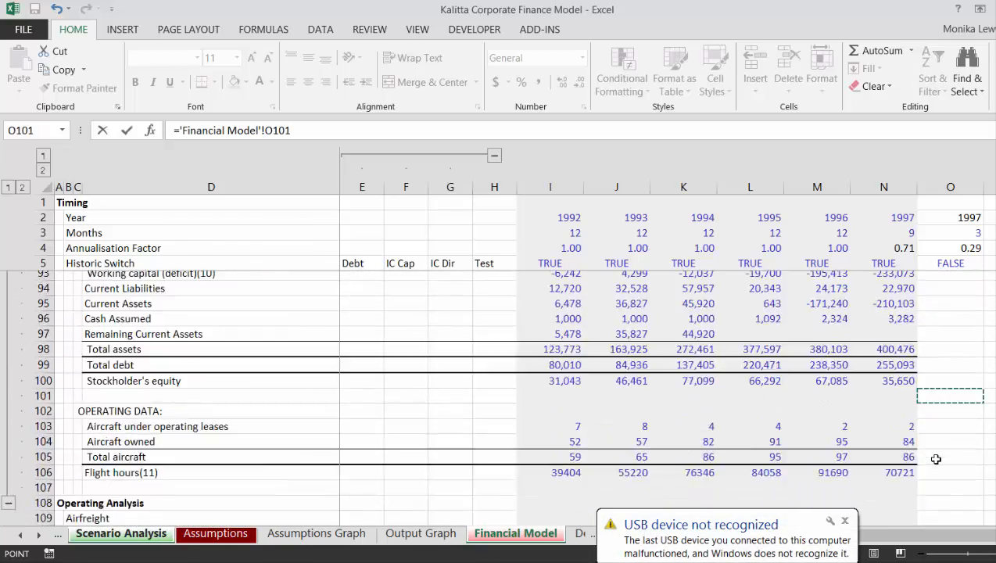
pyautogui.press('Down')
pyautogui.press('Down')
pyautogui.press('Down')
pyautogui.press('Down')
pyautogui.press('Down')
pyautogui.press('Down')
pyautogui.press('Down')
pyautogui.press('Down')
pyautogui.press('Down')
pyautogui.press('Down')
pyautogui.press('Down')
pyautogui.press('Down')
pyautogui.press('Down')
pyautogui.press('Down')
pyautogui.press('Down')
pyautogui.press('Down')
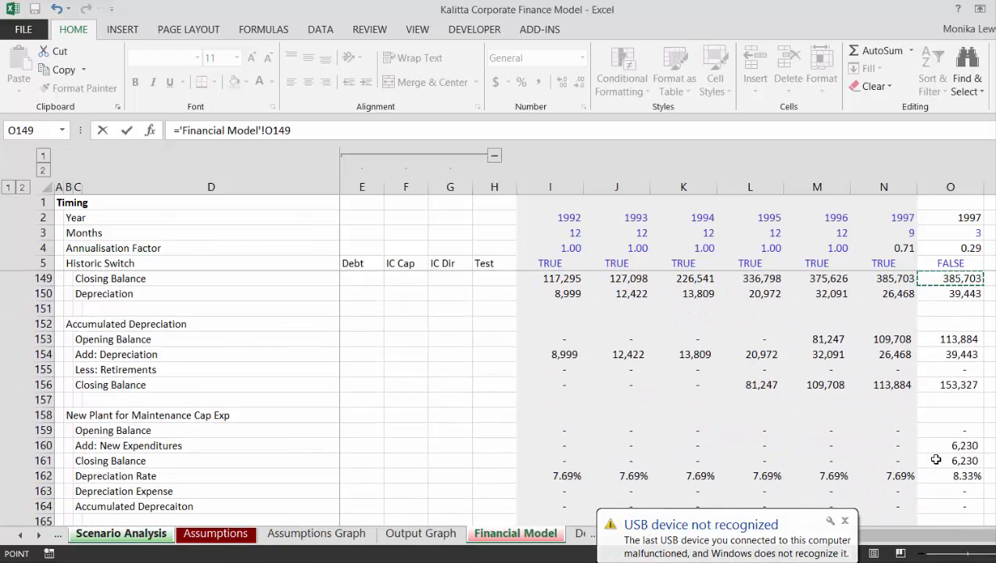
pyautogui.press('Down')
pyautogui.press('Down')
pyautogui.press('Down')
pyautogui.press('Down')
pyautogui.press('Down')
pyautogui.press('Down')
pyautogui.press('Down')
pyautogui.press('Down')
pyautogui.press('Down')
pyautogui.press('Down')
pyautogui.press('Down')
pyautogui.press('Down')
pyautogui.press('Down')
pyautogui.press('Down')
pyautogui.press('Down')
pyautogui.press('Down')
pyautogui.press('Down')
pyautogui.press('Down')
pyautogui.press('Down')
pyautogui.press('Down')
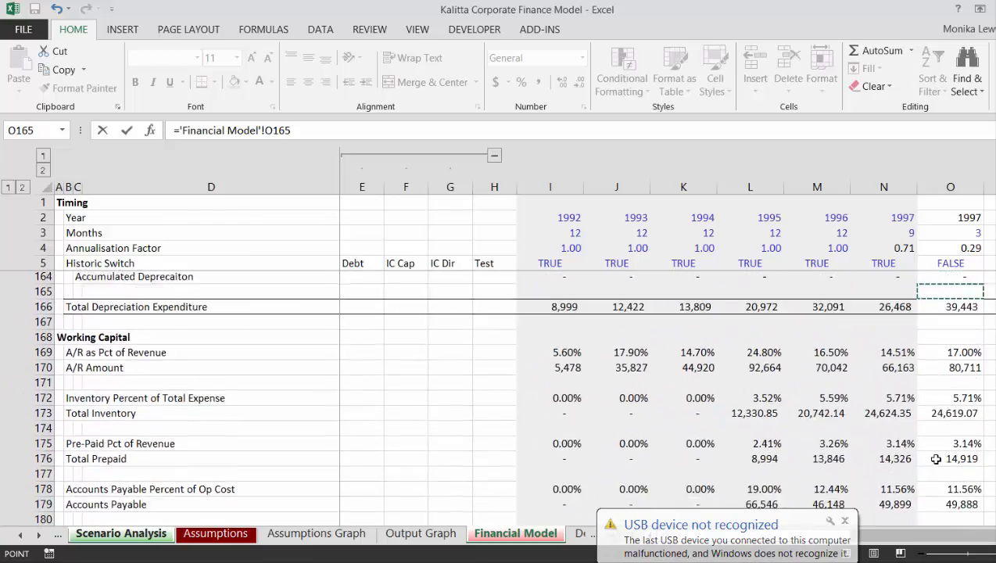
pyautogui.press('Down')
pyautogui.press('Down')
pyautogui.press('Down')
pyautogui.press('Down')
pyautogui.press('Down')
pyautogui.press('Down')
pyautogui.press('Down')
pyautogui.press('Down')
pyautogui.press('Down')
pyautogui.press('Down')
pyautogui.press('Down')
pyautogui.press('Down')
pyautogui.press('Down')
pyautogui.press('Down')
pyautogui.press('Down')
pyautogui.press('Down')
pyautogui.press('Down')
pyautogui.press('Down')
pyautogui.press('Down')
pyautogui.press('Down')
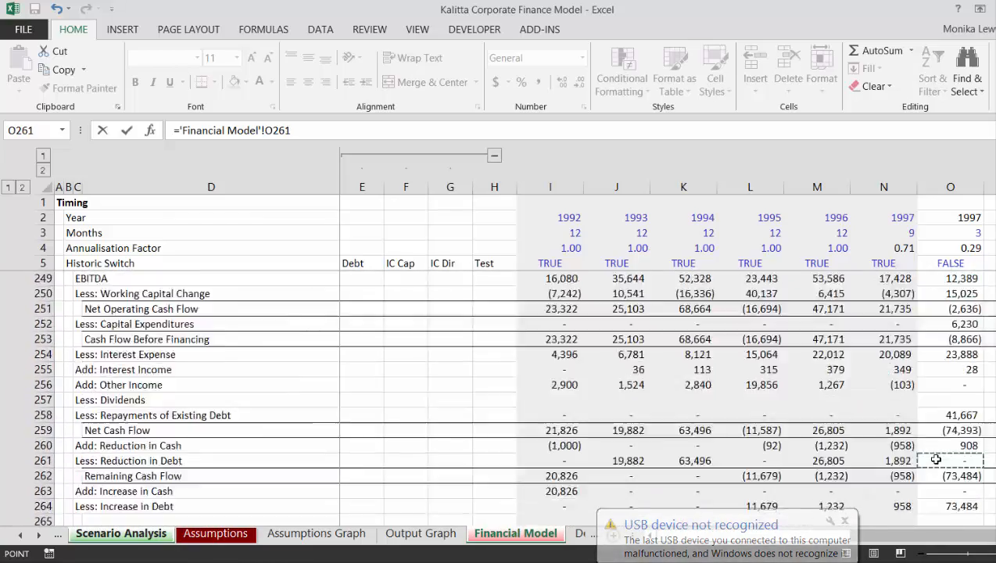
pyautogui.press('Down')
pyautogui.press('Down')
pyautogui.press('Down')
pyautogui.press('Down')
pyautogui.press('Down')
pyautogui.press('Down')
pyautogui.press('Down')
pyautogui.press('Down')
pyautogui.press('Down')
pyautogui.press('Down')
pyautogui.press('Down')
pyautogui.press('Down')
pyautogui.press('Down')
pyautogui.press('Down')
pyautogui.press('Down')
pyautogui.press('Down')
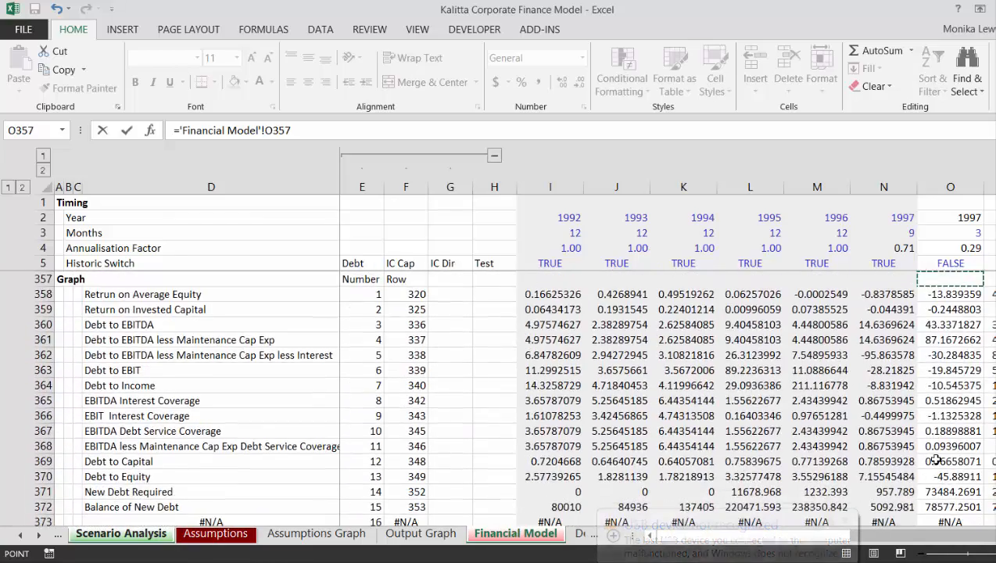
# Go back above the Graph section and point the formula's reference at New Debt Required in O352 under Cash to Repay Debt.
pyautogui.press('Up')
pyautogui.press('Up')
pyautogui.press('Up')
pyautogui.press('Up')
pyautogui.press('Up')
pyautogui.press('Up')
pyautogui.press('Up')
pyautogui.press('Up')
pyautogui.press('Up')
pyautogui.press('Up')
pyautogui.press('Up')
pyautogui.press('Up')
pyautogui.press('Up')
pyautogui.press('Up')
pyautogui.press('Up')
pyautogui.press('Up')
pyautogui.press('Down')
pyautogui.press('Down')
pyautogui.press('Down')
pyautogui.press('Down')
pyautogui.press('Down')
pyautogui.press('Down')
pyautogui.press('Down')
pyautogui.press('Down')
pyautogui.press('Down')
pyautogui.press('Down')
pyautogui.press('Down')
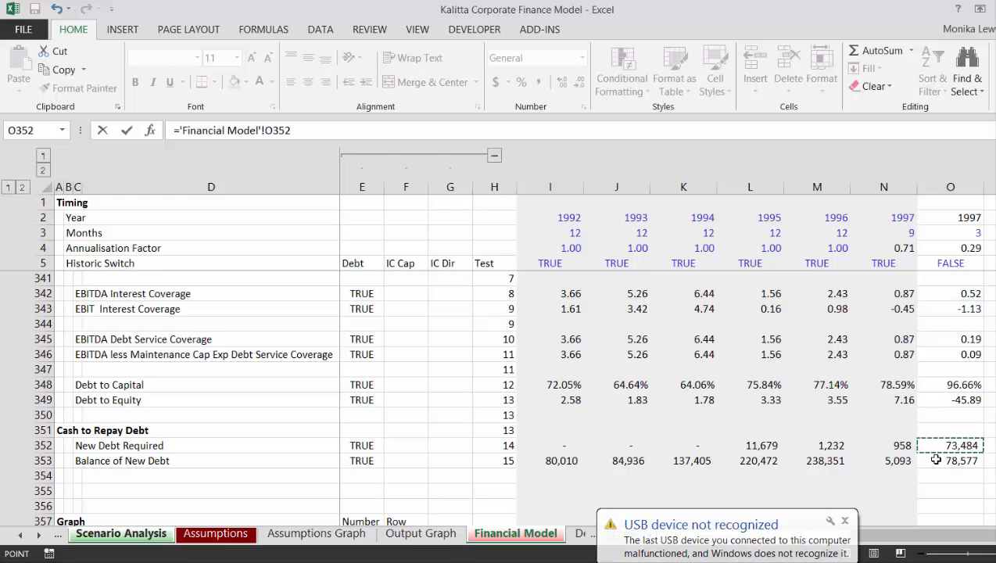
# Point the formula's reference at the Balance of New Debt in P382 of the Financial Model sheet and enter it in Q9.
pyautogui.press('Down')
pyautogui.press('Down')
pyautogui.press('Down')
pyautogui.press('Down')
pyautogui.press('Down')
pyautogui.press('Down')
pyautogui.press('Down')
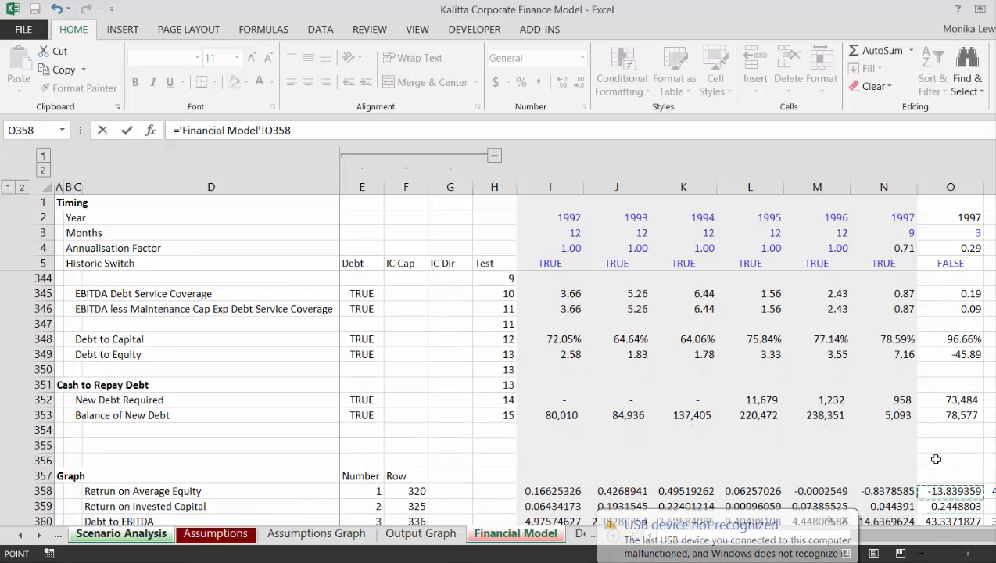
pyautogui.press('Down')
pyautogui.press('Down')
pyautogui.press('Down')
pyautogui.press('Down')
pyautogui.press('Down')
pyautogui.press('Down')
pyautogui.press('Down')
pyautogui.press('Down')
pyautogui.press('Down')
pyautogui.press('Down')
pyautogui.press('Down')
pyautogui.press('Down')
pyautogui.press('Down')
pyautogui.press('Down')
pyautogui.press('Down')
pyautogui.press('Down')
pyautogui.press('Down')
pyautogui.press('Down')
pyautogui.press('Down')
pyautogui.press('Down')
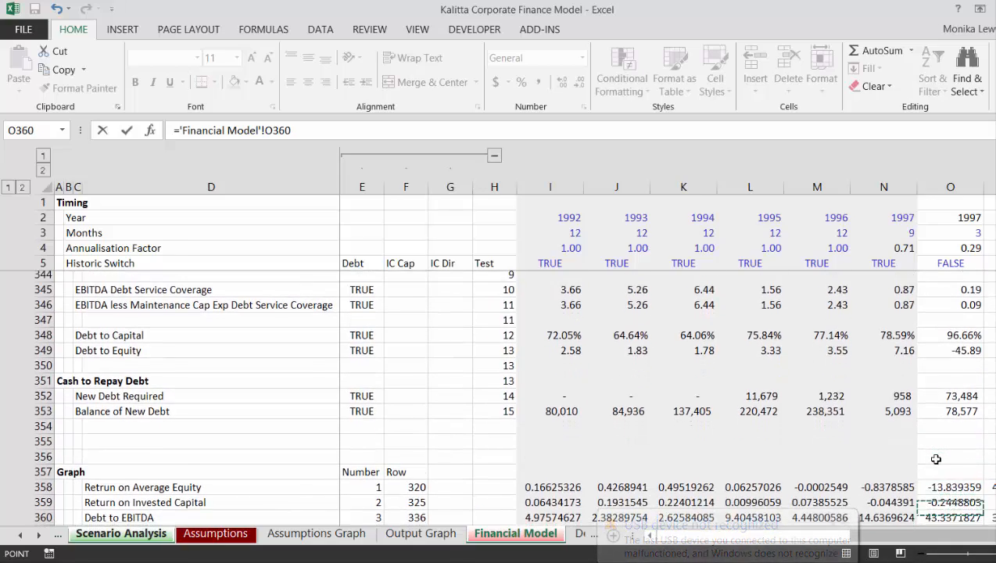
pyautogui.press('Up')
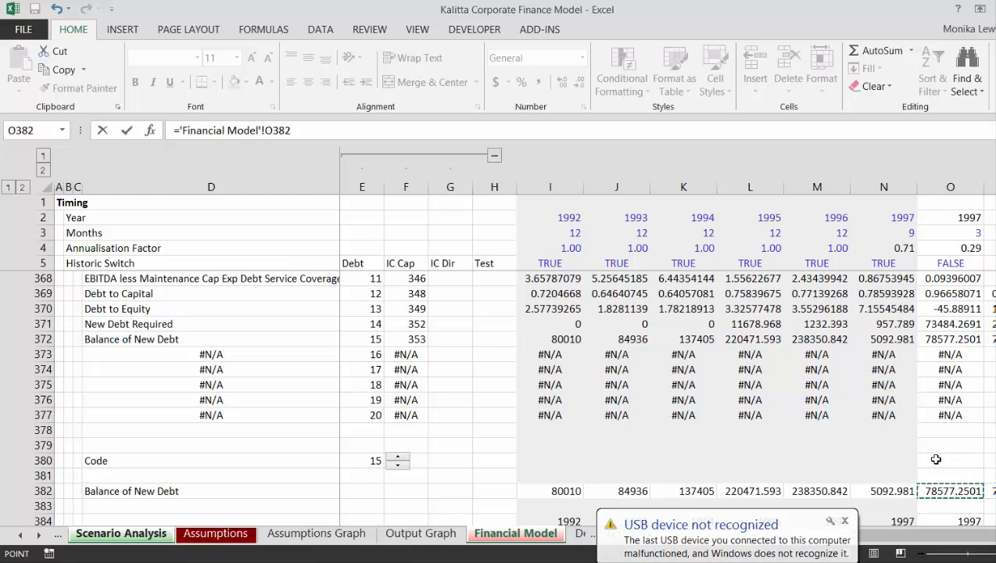
pyautogui.press('Right')
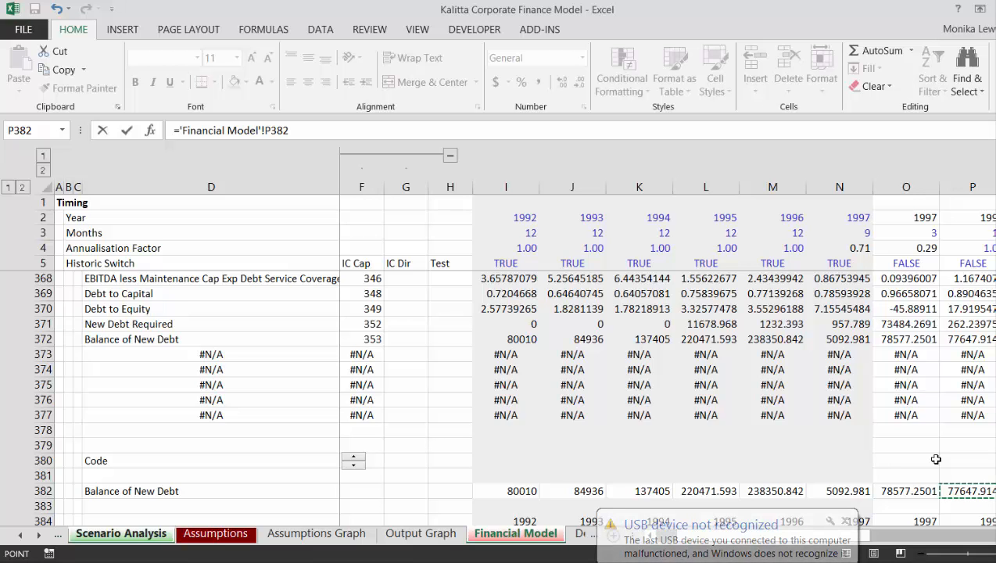
pyautogui.press('Return')
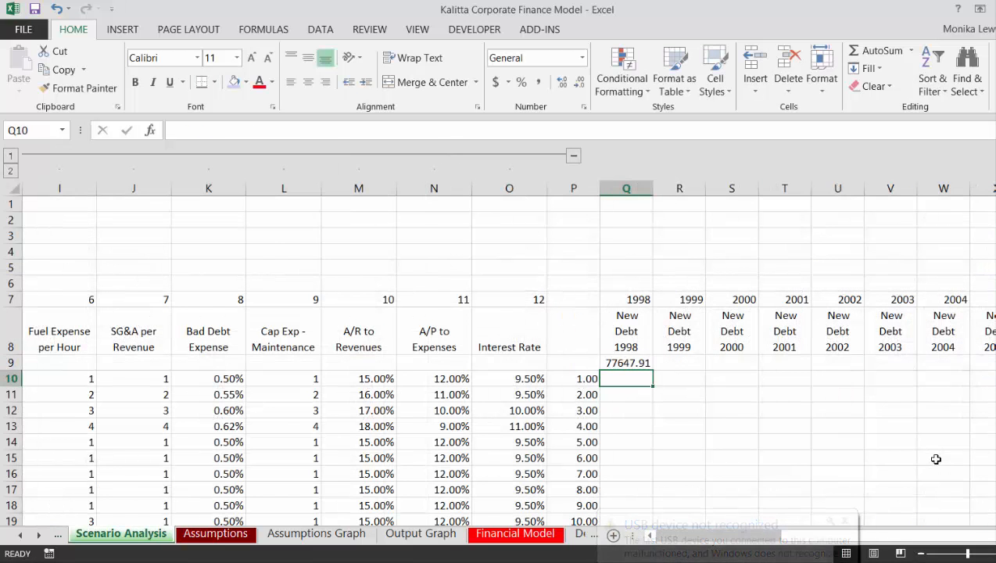
# Return to the Financial Model sheet and select the empty cell H380 in the Code row.
pyautogui.hotkey('ctrl', 'pagedown')
pyautogui.hotkey('ctrl', 'pagedown')
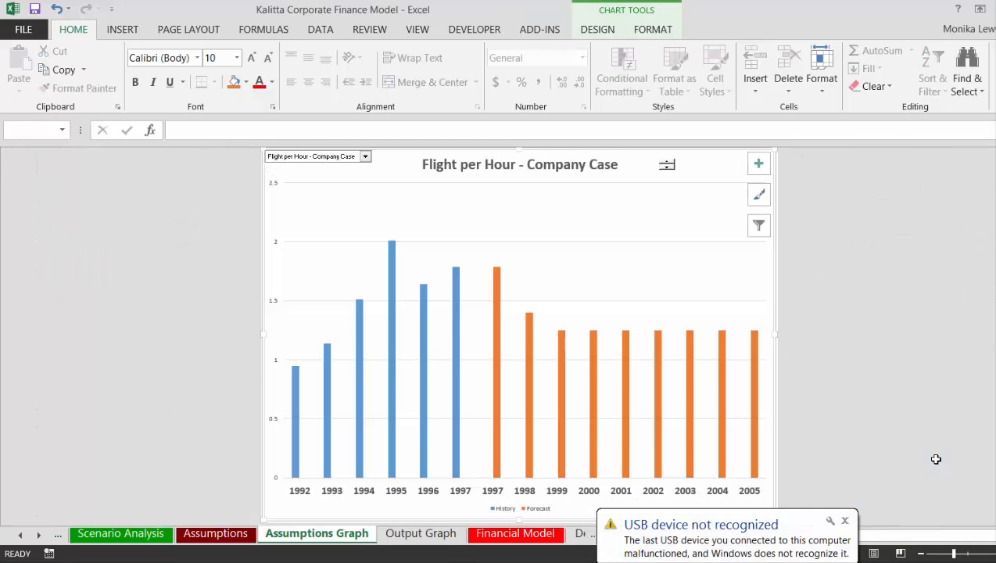
pyautogui.hotkey('ctrl', 'pageup')
pyautogui.hotkey('ctrl', 'pagedown')
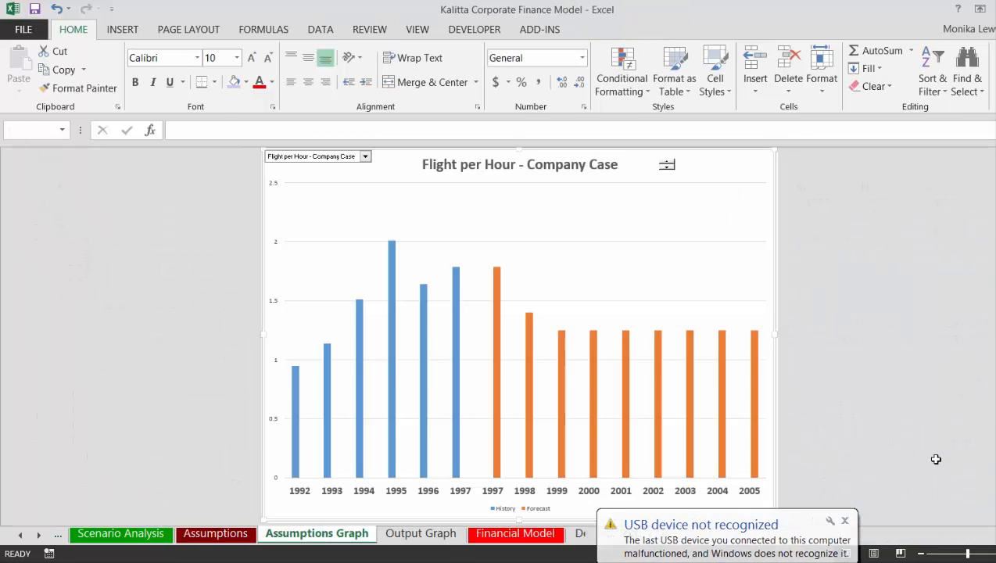
pyautogui.hotkey('ctrl', 'pagedown')
pyautogui.hotkey('ctrl', 'pagedown')
pyautogui.hotkey('ctrl', 'pagedown')
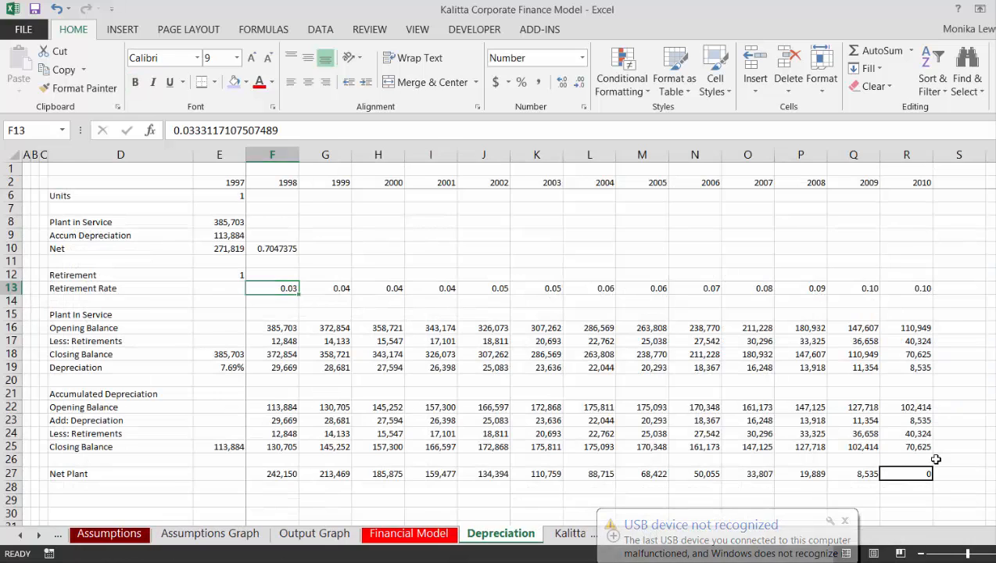
pyautogui.hotkey('ctrl', 'pageup')
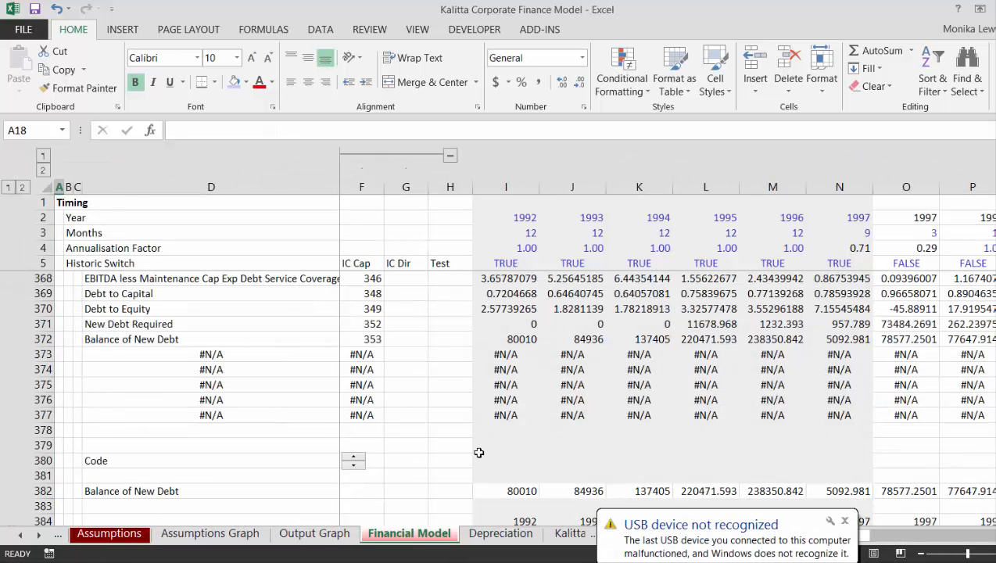
pyautogui.click(445, 470)
pyautogui.press('Left')
pyautogui.press('Left')
pyautogui.press('Left')
pyautogui.press('Left')
pyautogui.press('Left')
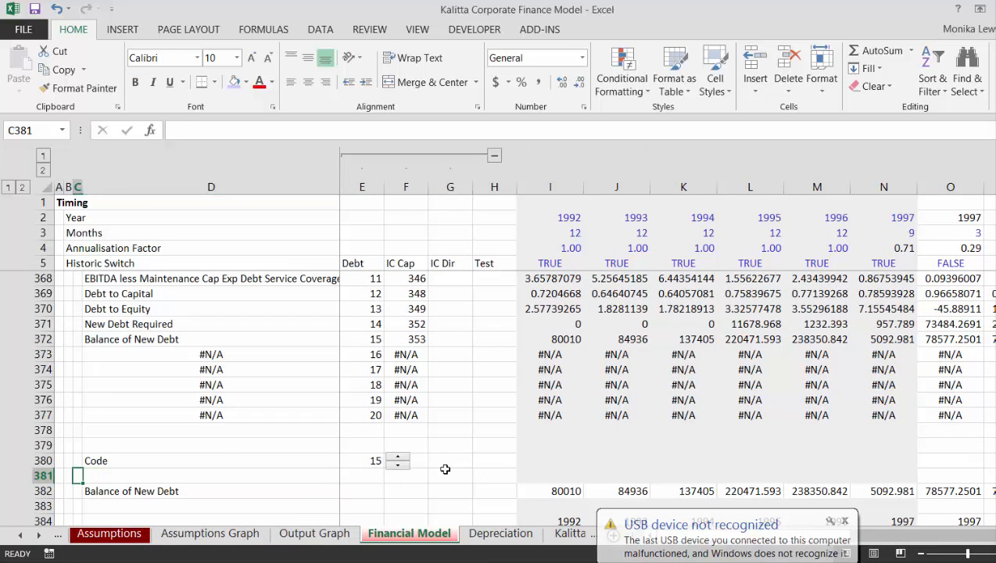
pyautogui.press('Right')
pyautogui.press('Right')
pyautogui.press('Right')
pyautogui.press('Right')
pyautogui.press('Up')
pyautogui.press('Up')
pyautogui.press('Down')
pyautogui.press('Right')
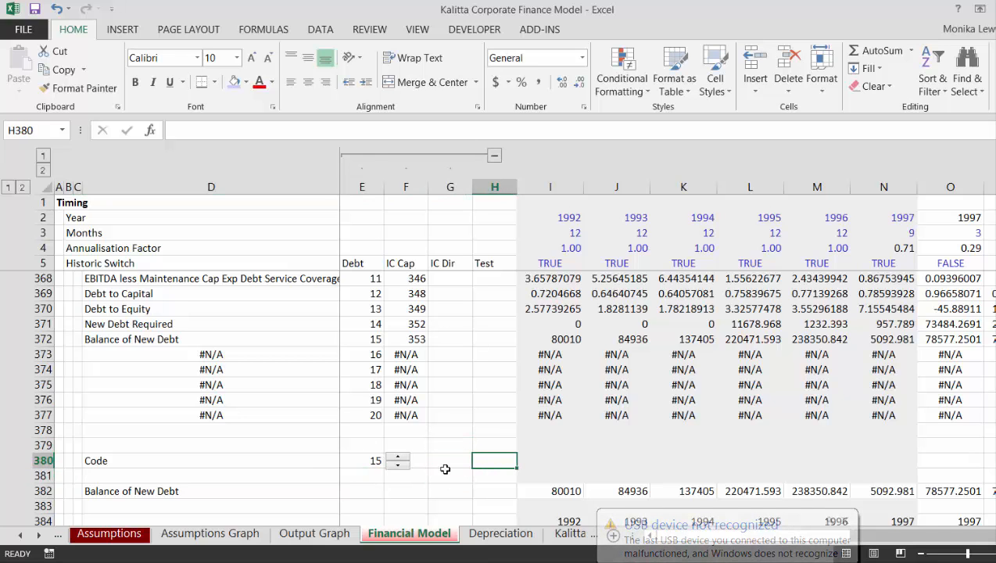
# Draw a drop-down form control in the Code row, spanning from column H into column J.
pyautogui.click(481, 29)
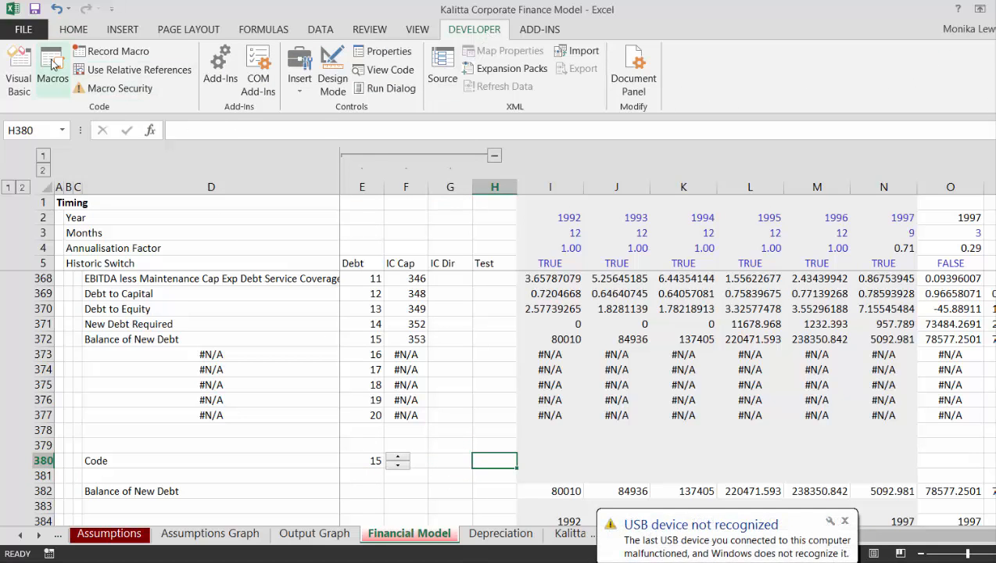
pyautogui.click(298, 73)
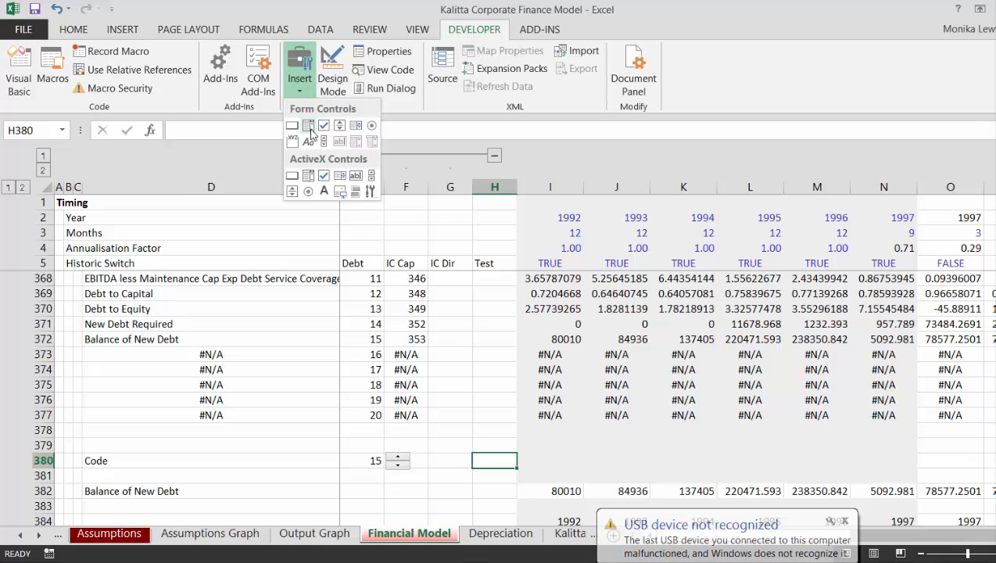
pyautogui.click(311, 135)
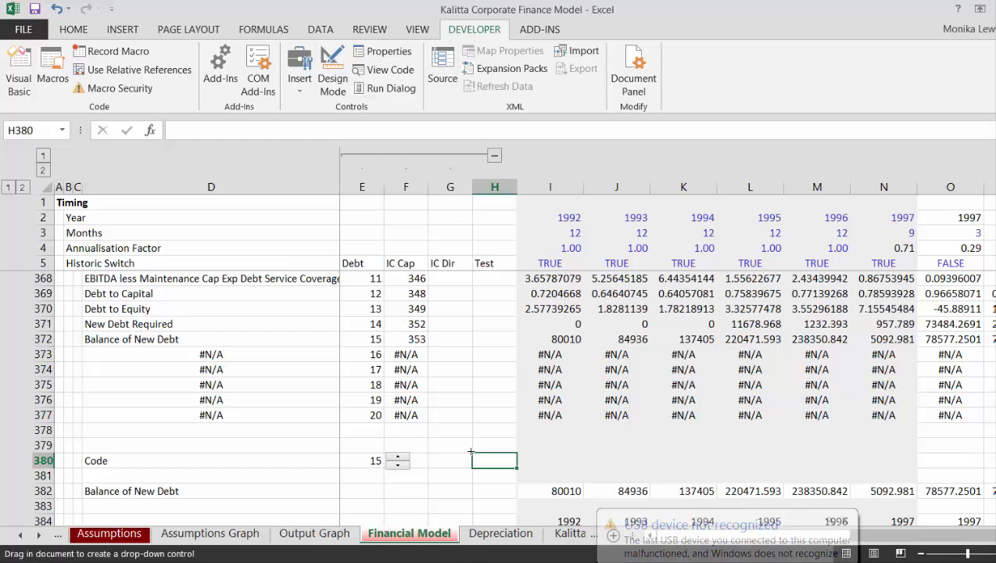
pyautogui.moveTo(471, 451)
pyautogui.mouseDown()
pyautogui.moveTo(540, 468)
pyautogui.moveTo(626, 470)
pyautogui.mouseUp()
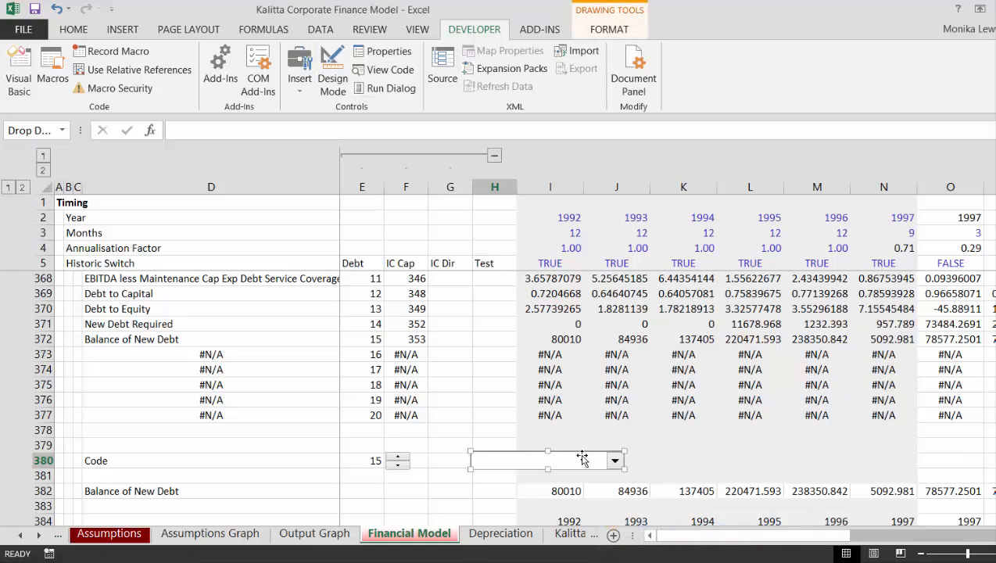
# Set the new drop-down's input range to the metric names in 'Financial Model'!$D$358:$D$377.
pyautogui.rightClick(576, 458)
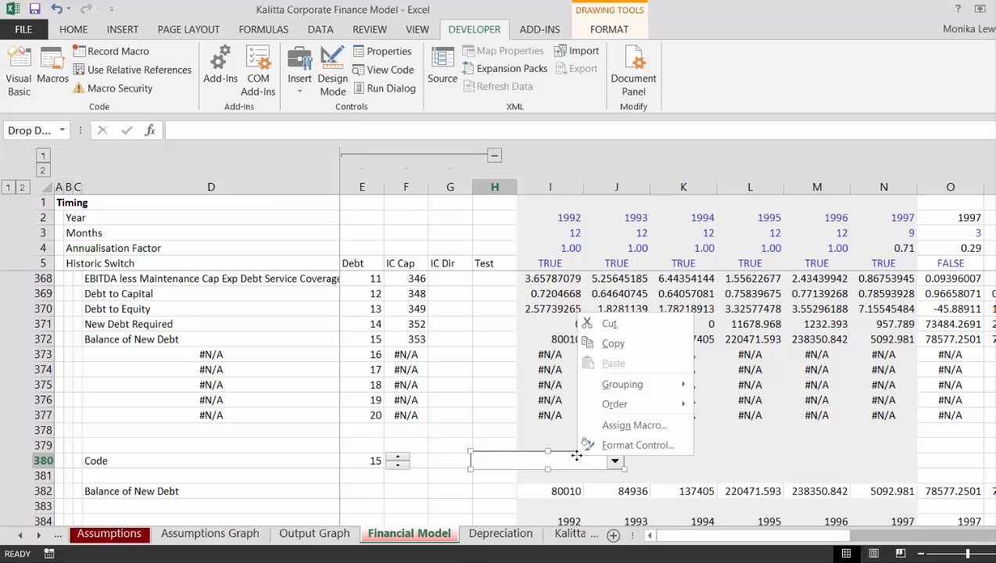
pyautogui.click(635, 446)
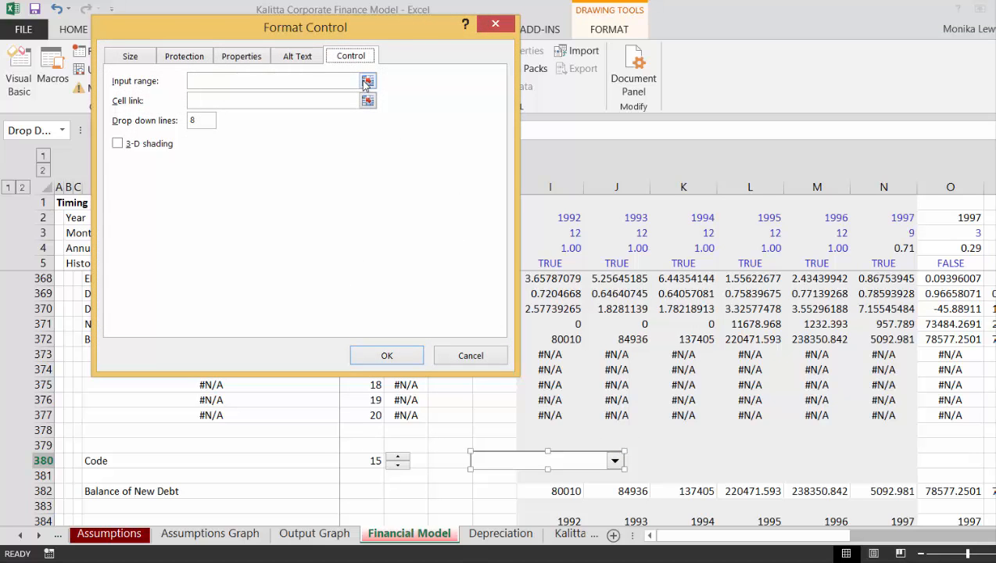
pyautogui.click(366, 83)
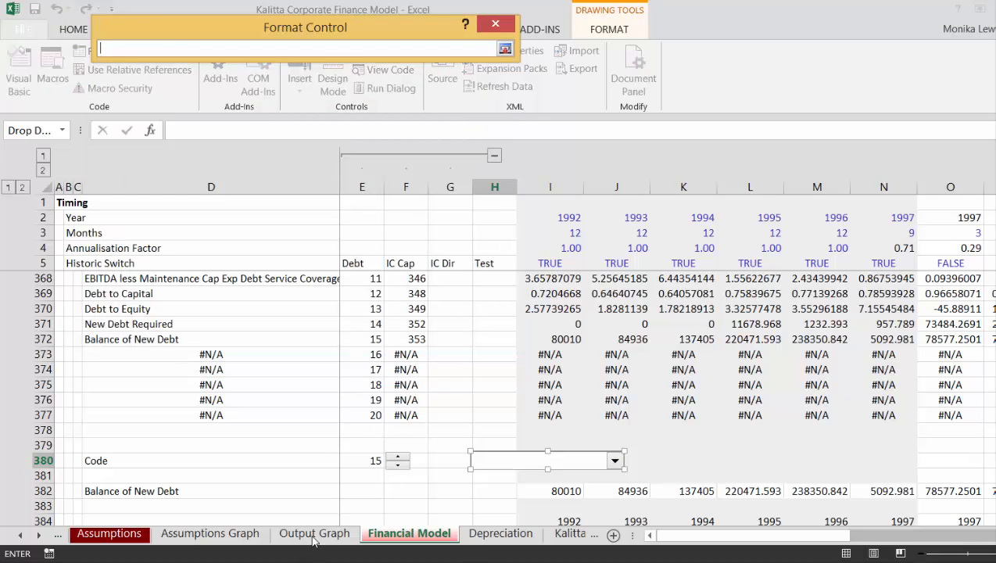
pyautogui.click(493, 534)
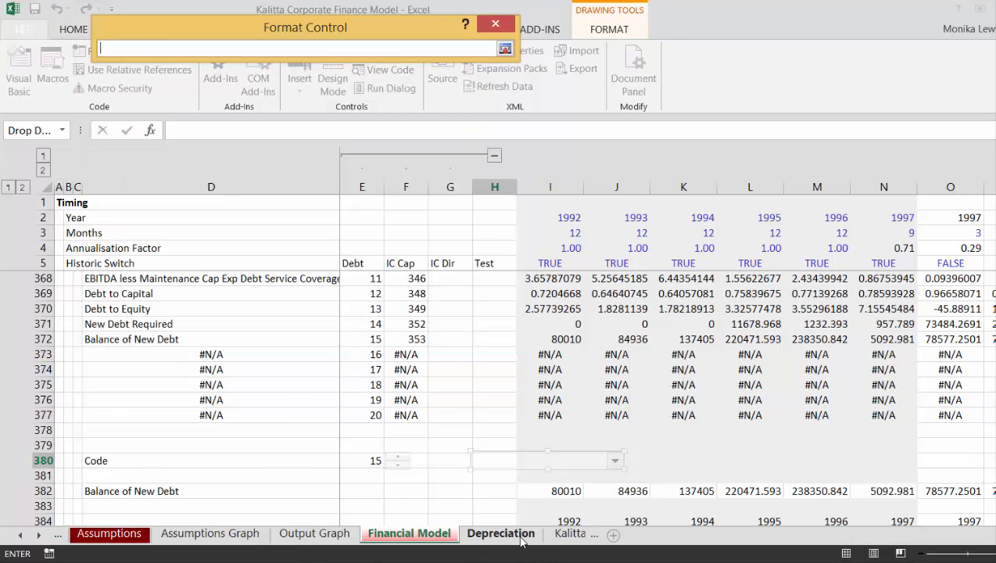
pyautogui.click(436, 535)
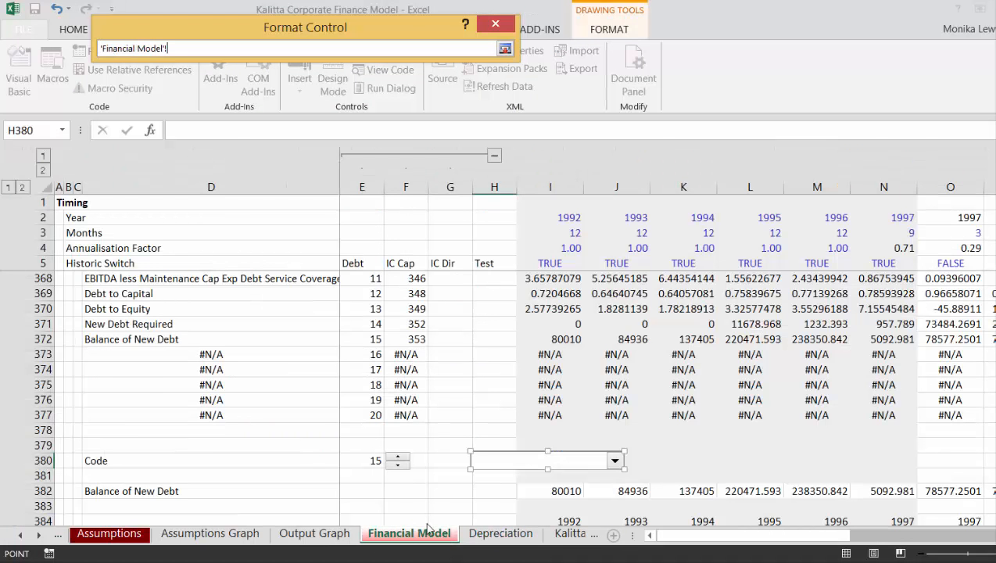
pyautogui.click(145, 418)
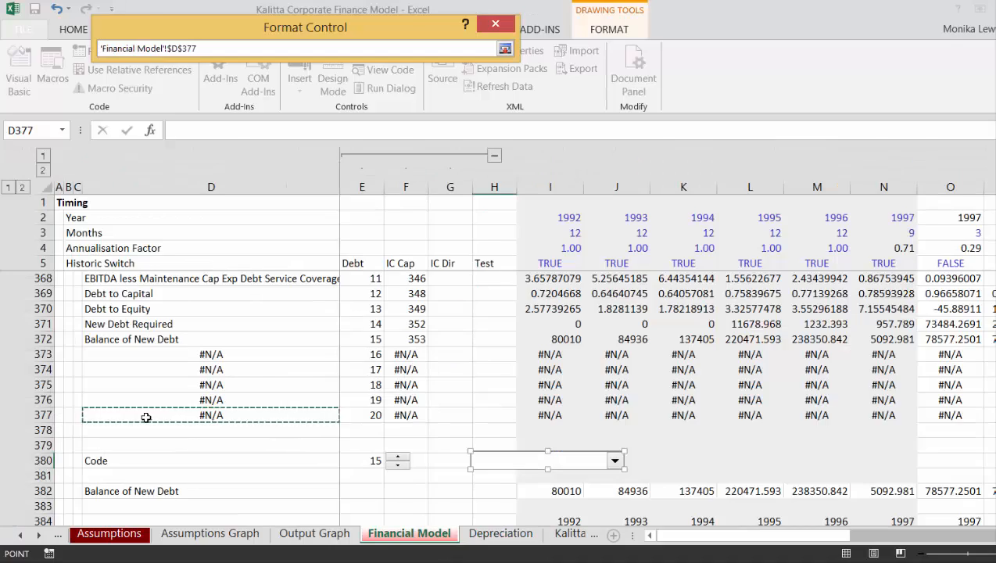
pyautogui.moveTo(146, 417); pyautogui.dragTo(183, 307)
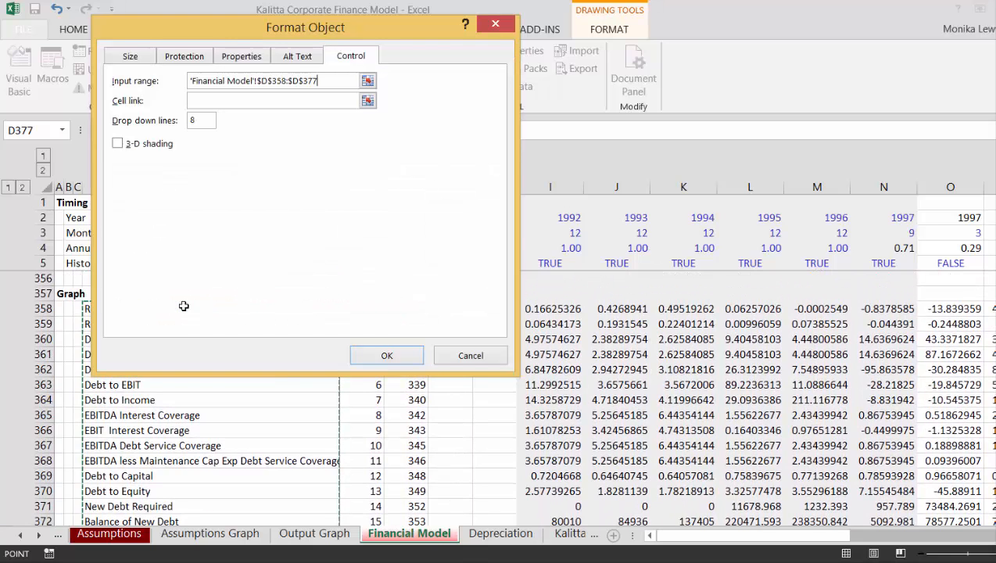
# Link the drop-down to the Code cell 'Financial Model'!$E$380 and apply the control settings.
pyautogui.click(366, 103)
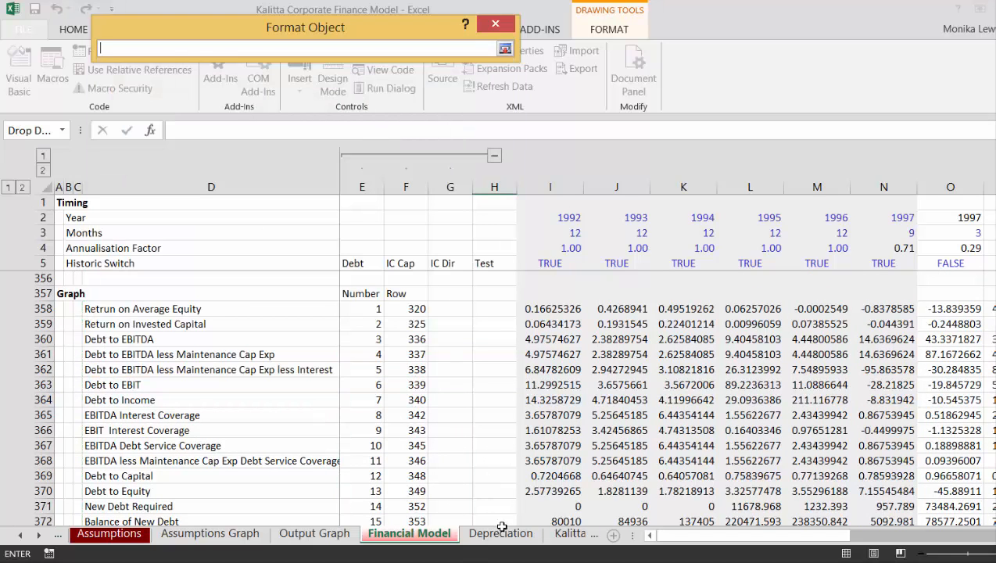
pyautogui.click(502, 532)
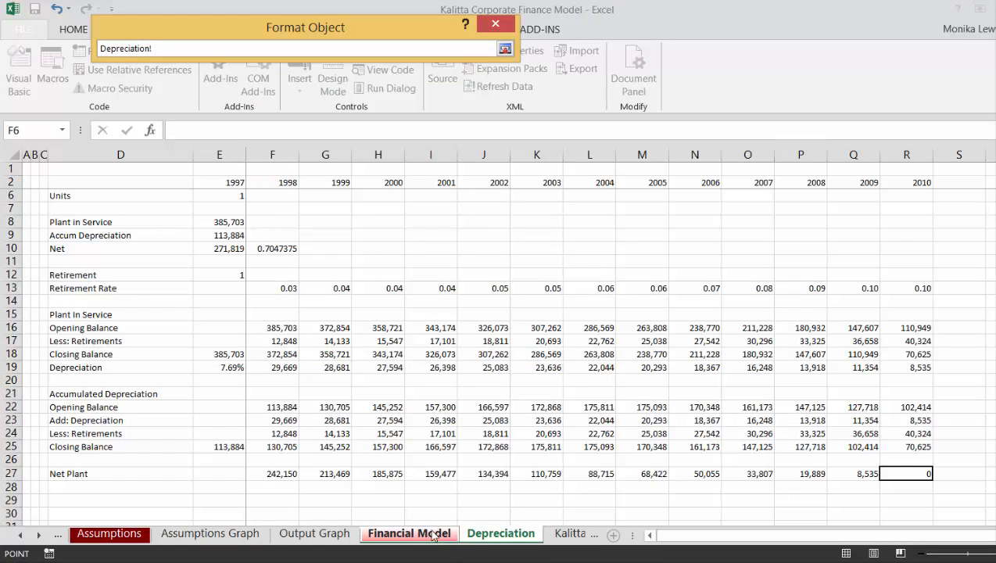
pyautogui.click(434, 536)
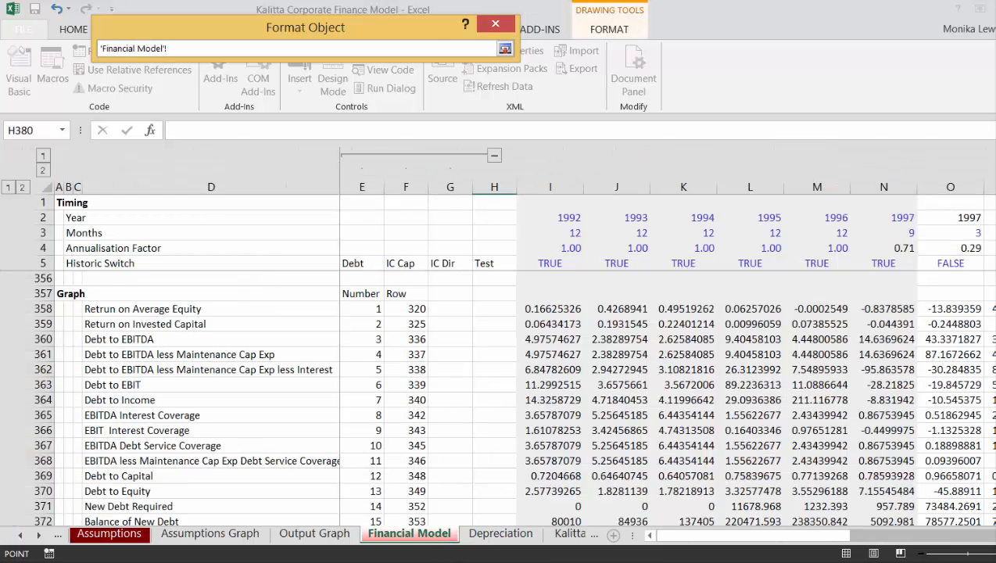
pyautogui.scroll(-5, 539, 414)
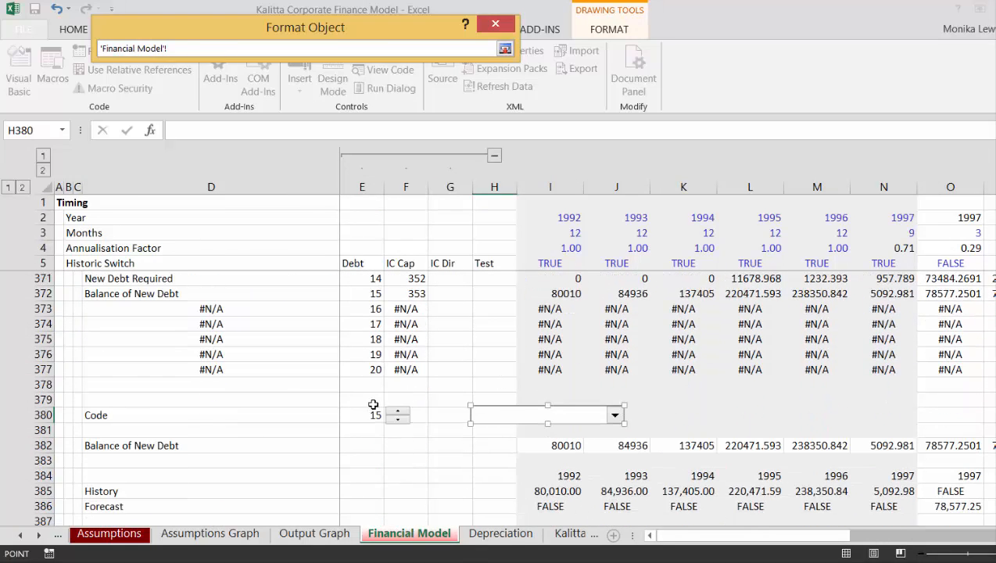
pyautogui.click(368, 415)
pyautogui.press('Return')
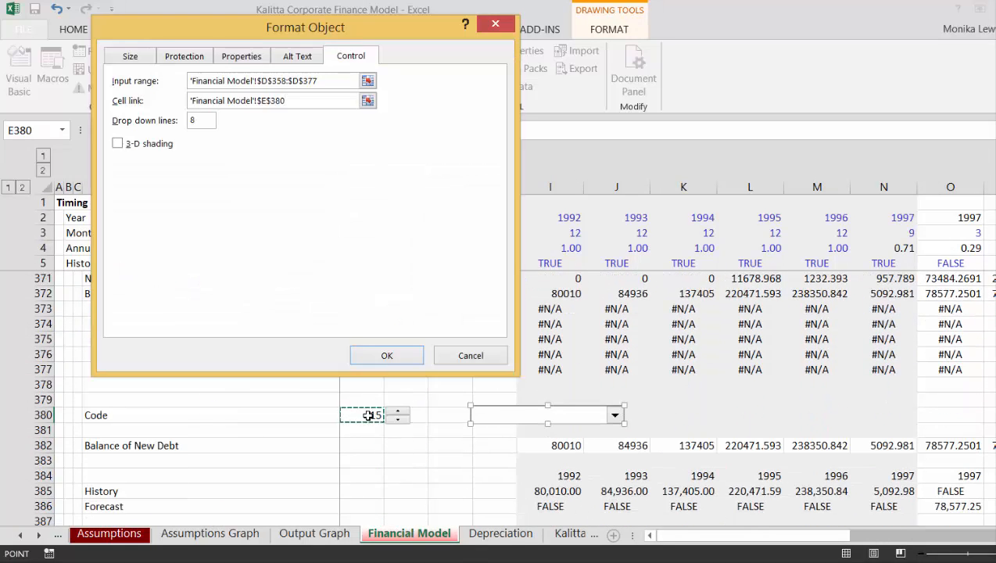
pyautogui.click(386, 355)
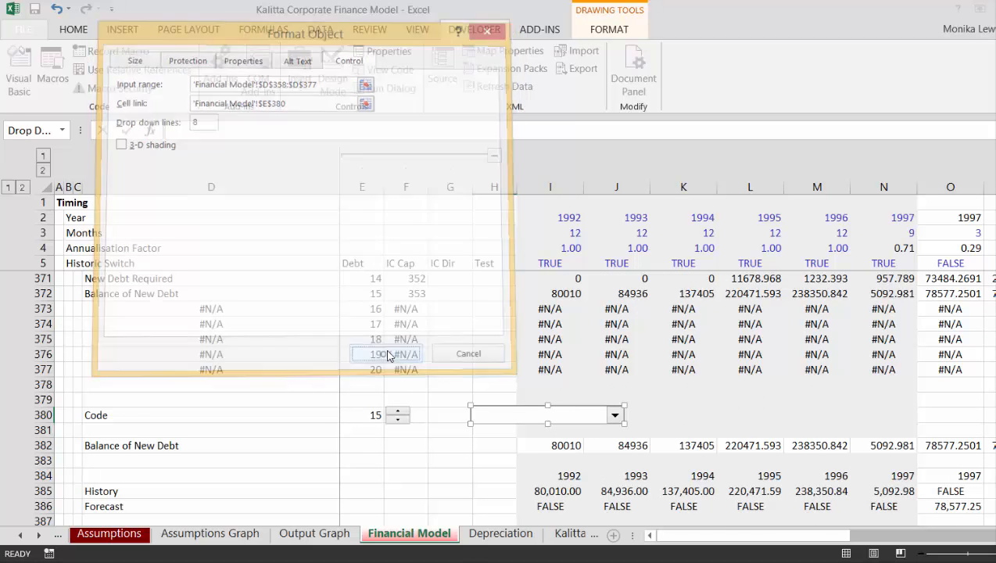
# Choose Return on Invested Capital in the new drop-down, leaving K380 as the selected cell.
pyautogui.click(670, 419)
pyautogui.click(616, 417)
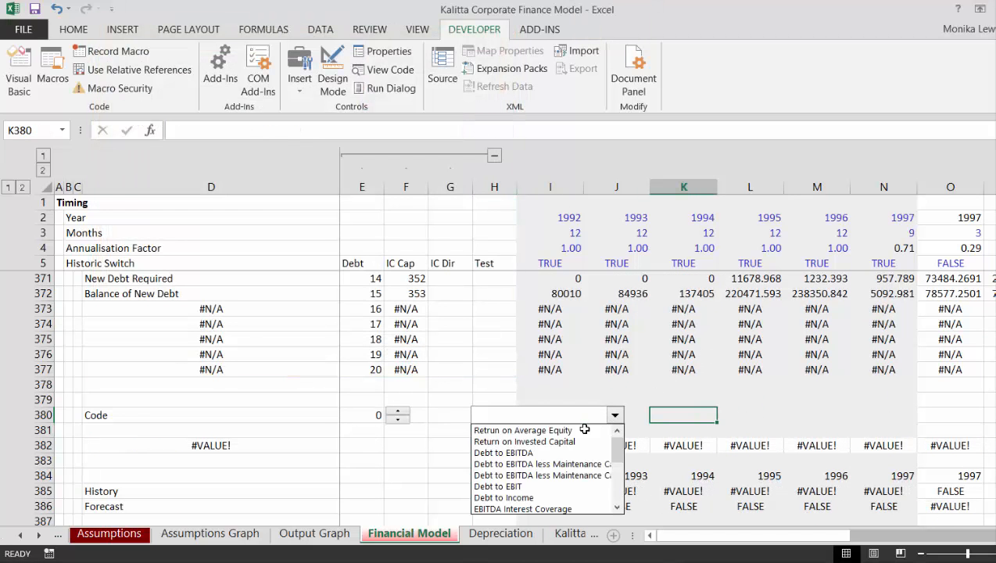
pyautogui.click(568, 439)
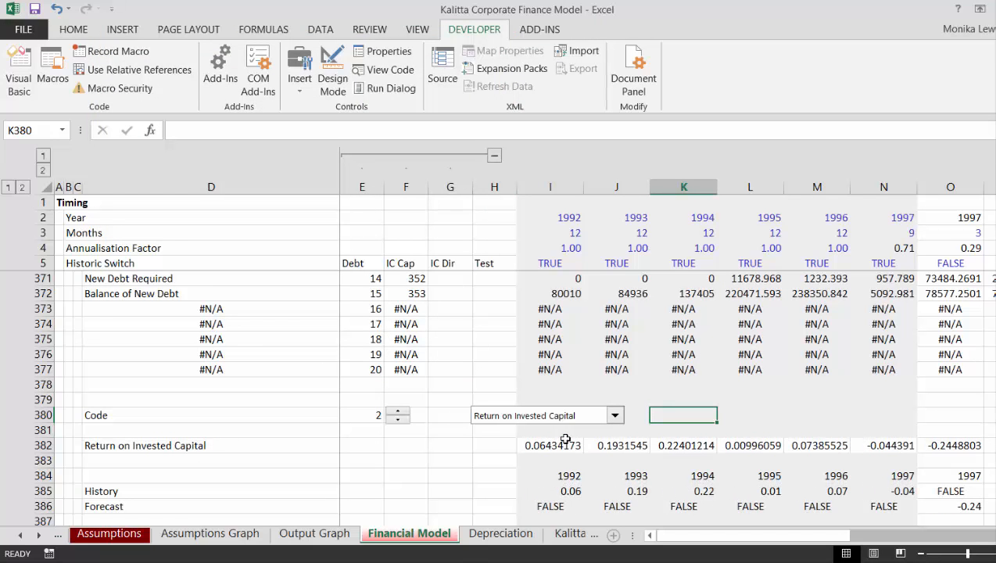
# Start an INDEX formula in K380 with the metric names in D358:D377 as its array.
pyautogui.write('=in')
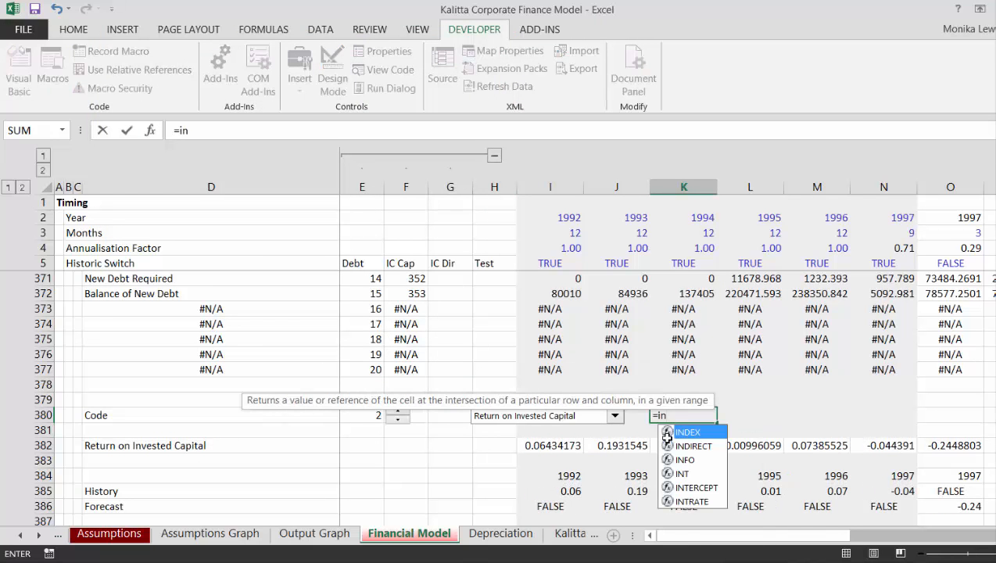
pyautogui.doubleClick(667, 434)
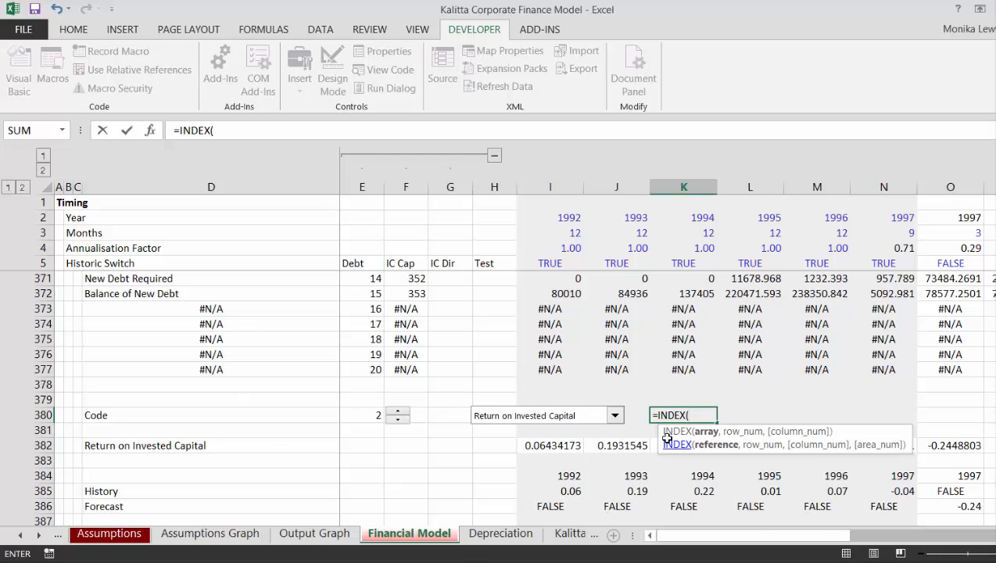
pyautogui.press('Left')
pyautogui.press('Left')
pyautogui.press('Left')
pyautogui.press('Left')
pyautogui.press('Left')
pyautogui.press('Left')
pyautogui.press('Left')
pyautogui.press('Left')
pyautogui.press('Up')
pyautogui.press('Up')
pyautogui.press('Up')
pyautogui.press('Right')
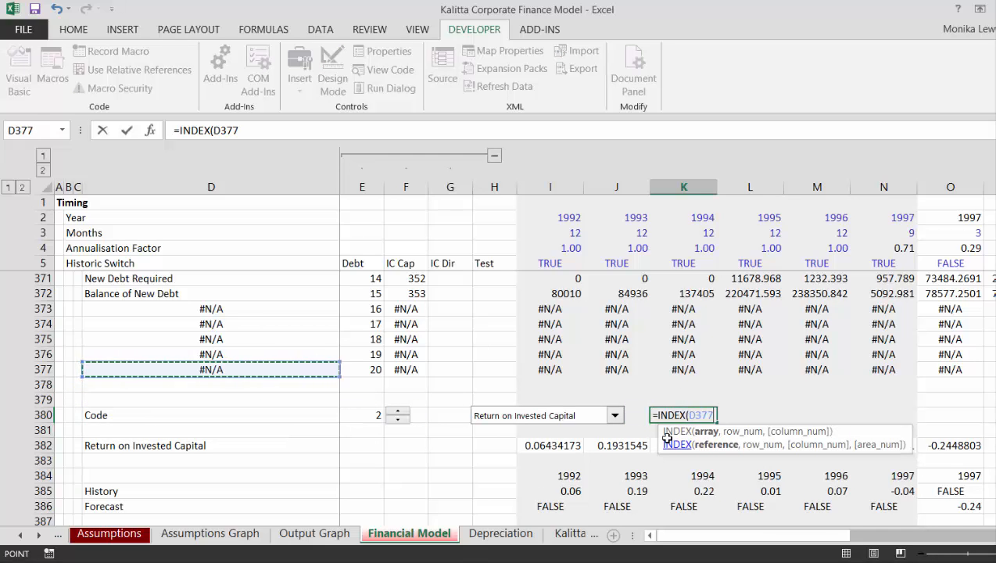
pyautogui.hotkey('shift', 'Up')
pyautogui.hotkey('shift', 'Up')
pyautogui.hotkey('shift', 'Up')
pyautogui.hotkey('shift', 'Up')
pyautogui.hotkey('shift', 'Up')
pyautogui.hotkey('shift', 'Up')
pyautogui.hotkey('shift', 'Up')
pyautogui.hotkey('shift', 'Up')
pyautogui.hotkey('shift', 'Up')
pyautogui.hotkey('shift', 'Up')
pyautogui.hotkey('shift', 'Up')
pyautogui.hotkey('shift', 'Up')
pyautogui.hotkey('shift', 'Up')
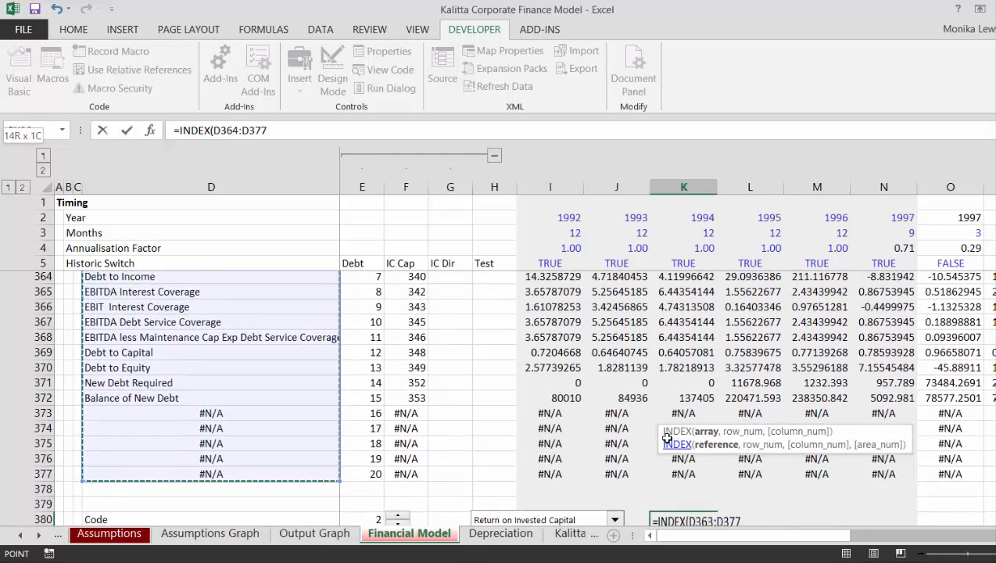
pyautogui.hotkey('shift', 'Up')
pyautogui.hotkey('shift', 'Up')
pyautogui.hotkey('shift', 'Up')
pyautogui.hotkey('shift', 'Up')
pyautogui.hotkey('shift', 'Up')
pyautogui.hotkey('shift', 'Up')
pyautogui.hotkey('shift', 'Up')
pyautogui.hotkey('shift', 'Up')
pyautogui.hotkey('shift', 'Down')
pyautogui.hotkey('shift', 'Down')
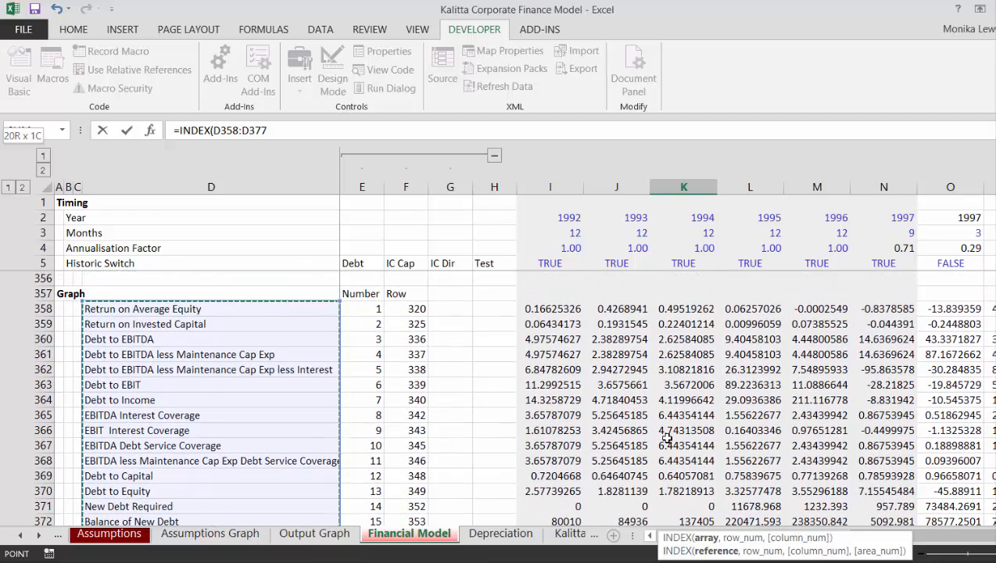
# Complete the K380 INDEX formula with the Code cell E380 as the row number.
pyautogui.write(',')
pyautogui.press('Left')
pyautogui.press('Left')
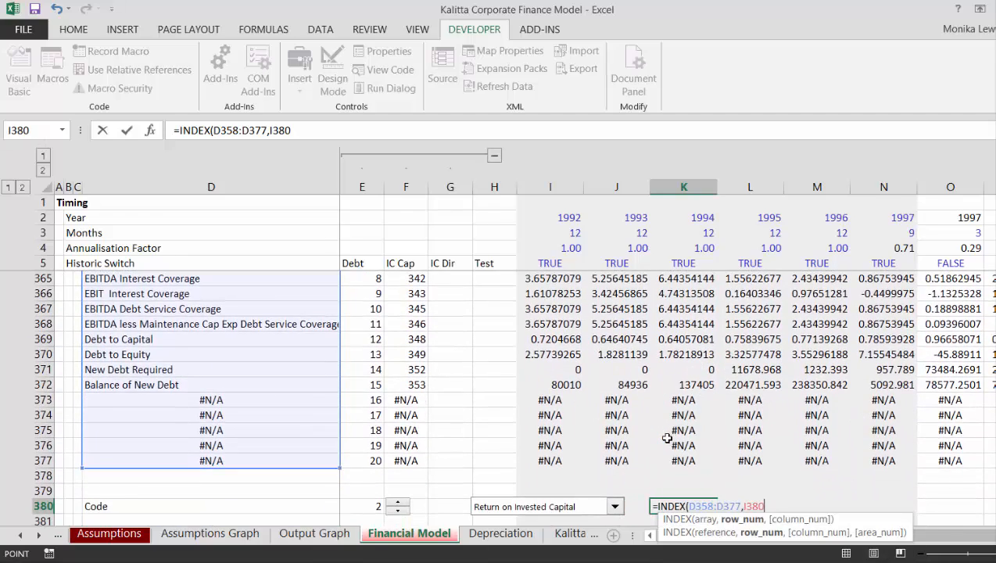
pyautogui.press('Left')
pyautogui.press('Left')
pyautogui.press('Left')
pyautogui.press('Left')
pyautogui.press('Return')
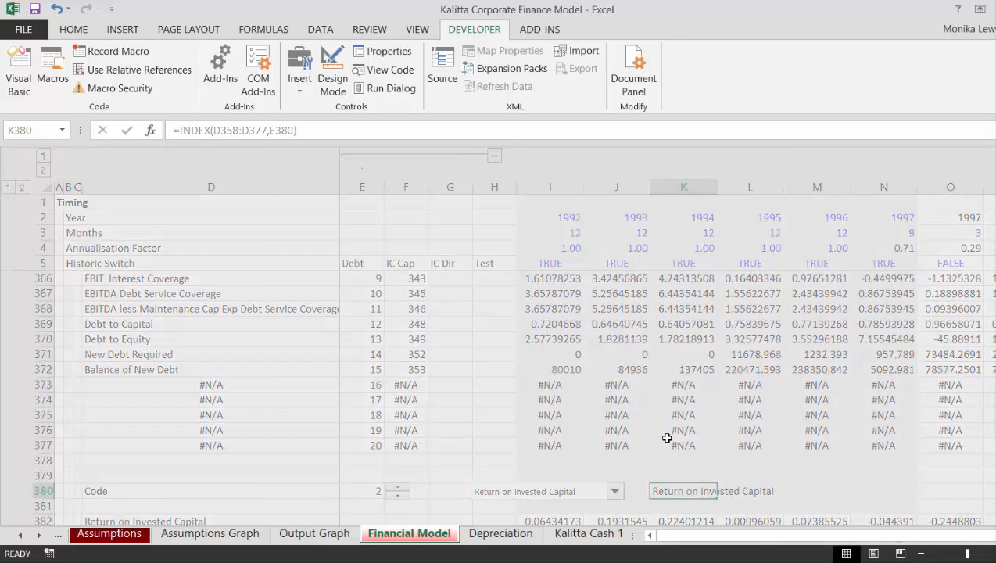
# On Scenario Analysis, remove the New Debt wording from the Q8 header formula, keeping a quoted space joined to Q7.
pyautogui.hotkey('ctrl', 'pageup')
pyautogui.hotkey('ctrl', 'pageup')
pyautogui.hotkey('ctrl', 'pageup')
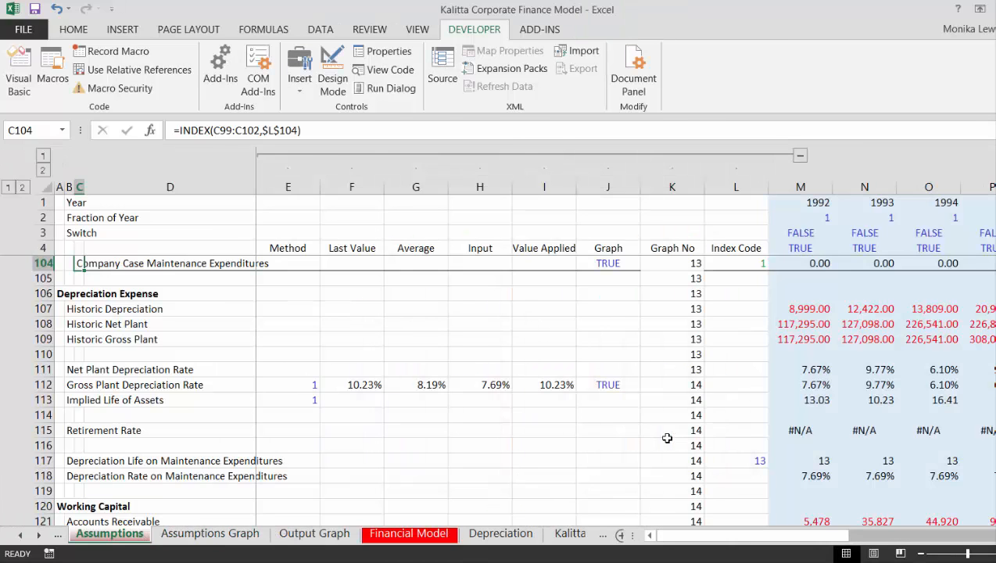
pyautogui.hotkey('ctrl', 'pageup')
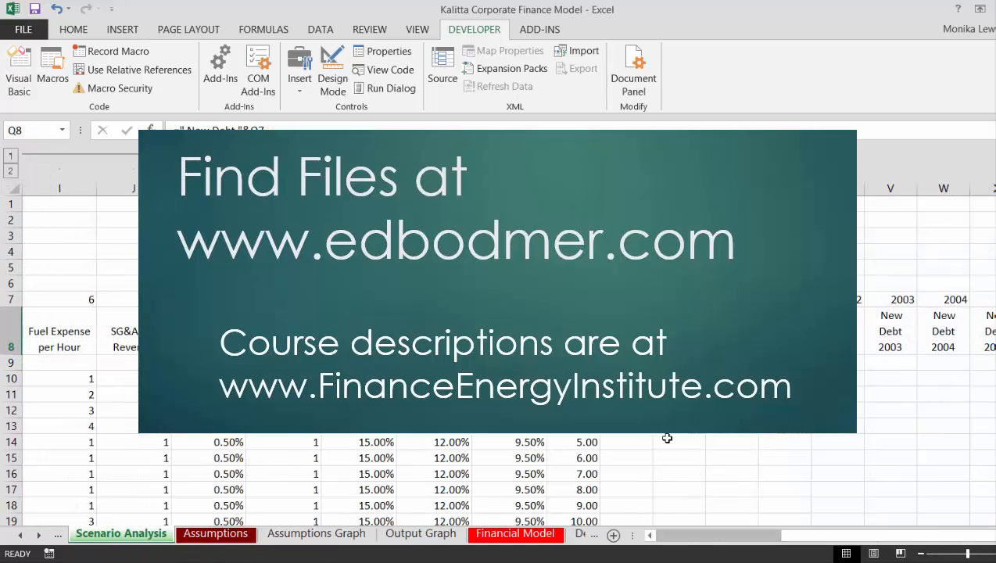
pyautogui.press('F2')
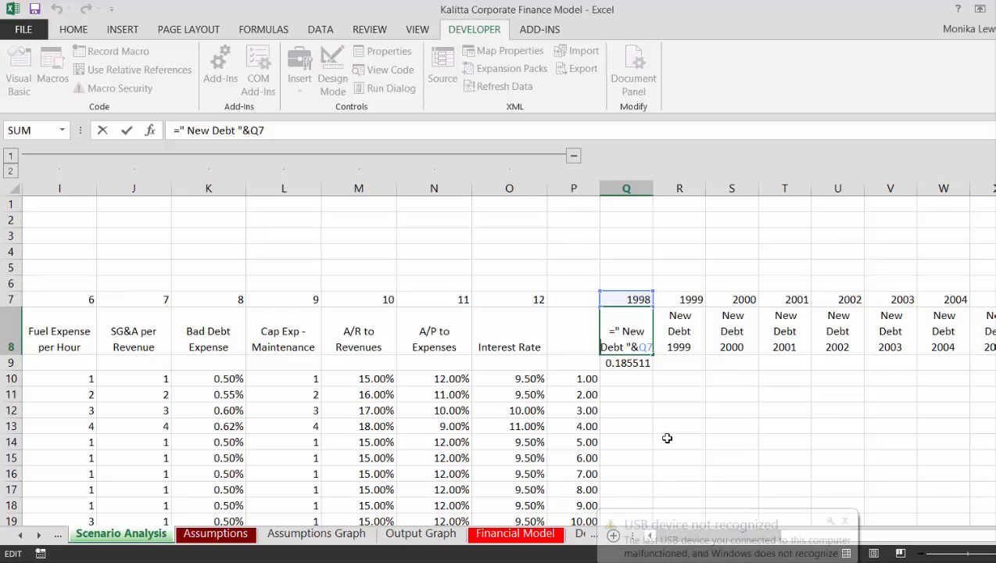
pyautogui.press('BackSpace')
pyautogui.press('BackSpace')
pyautogui.press('BackSpace')
pyautogui.press('BackSpace')
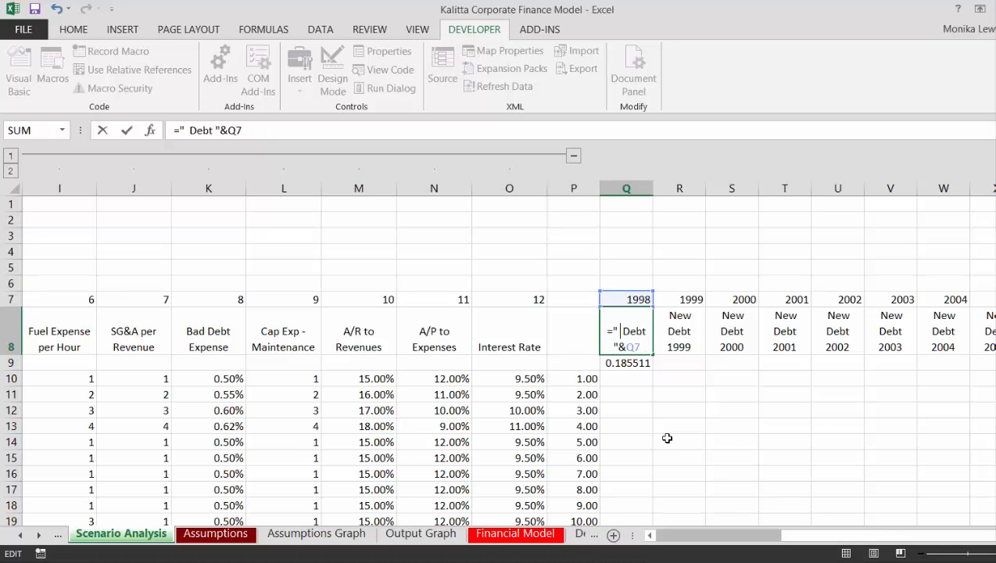
pyautogui.press('Delete')
pyautogui.press('Delete')
pyautogui.press('Delete')
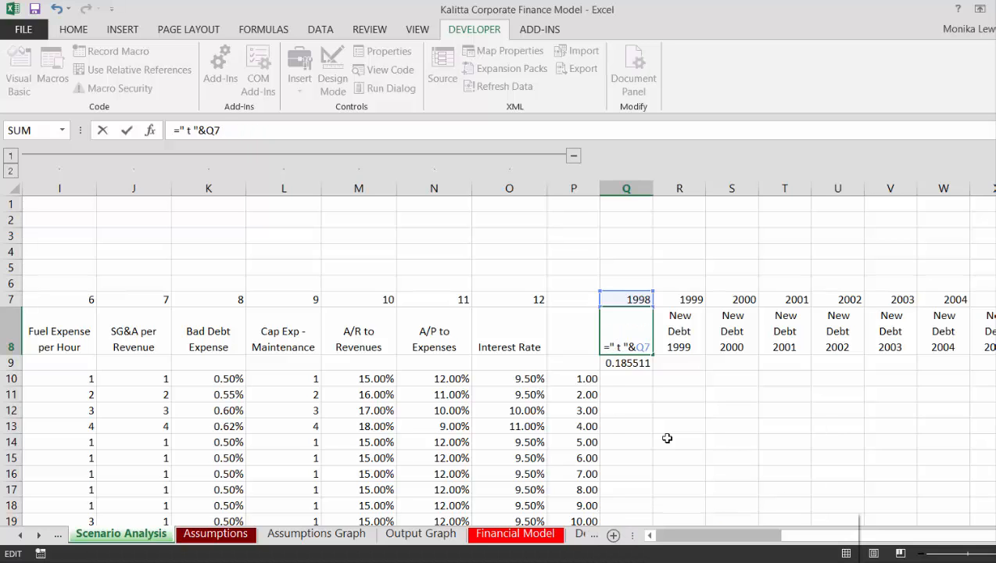
pyautogui.press('Delete')
pyautogui.press('Delete')
pyautogui.press('Delete')
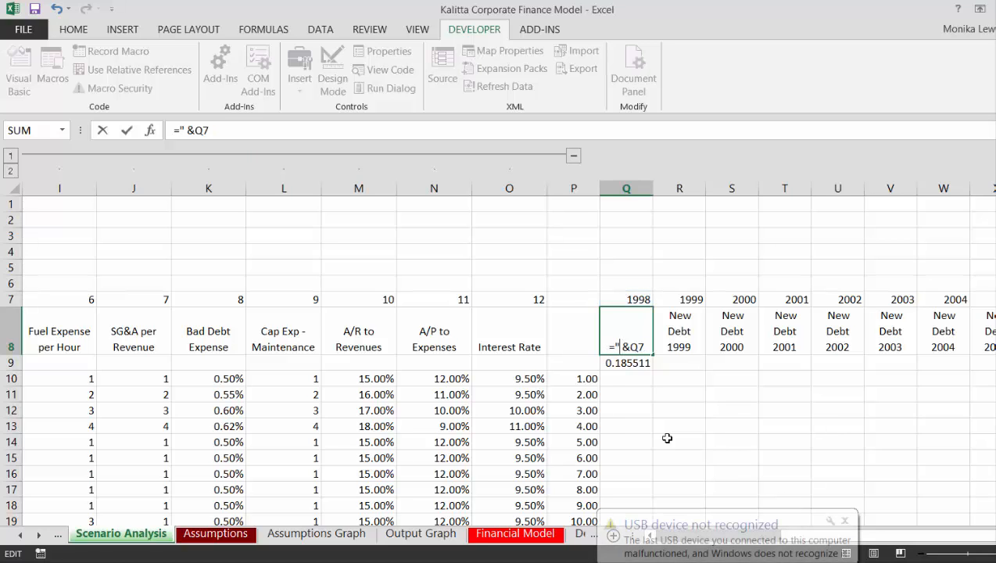
pyautogui.press('Left')
pyautogui.write('"')
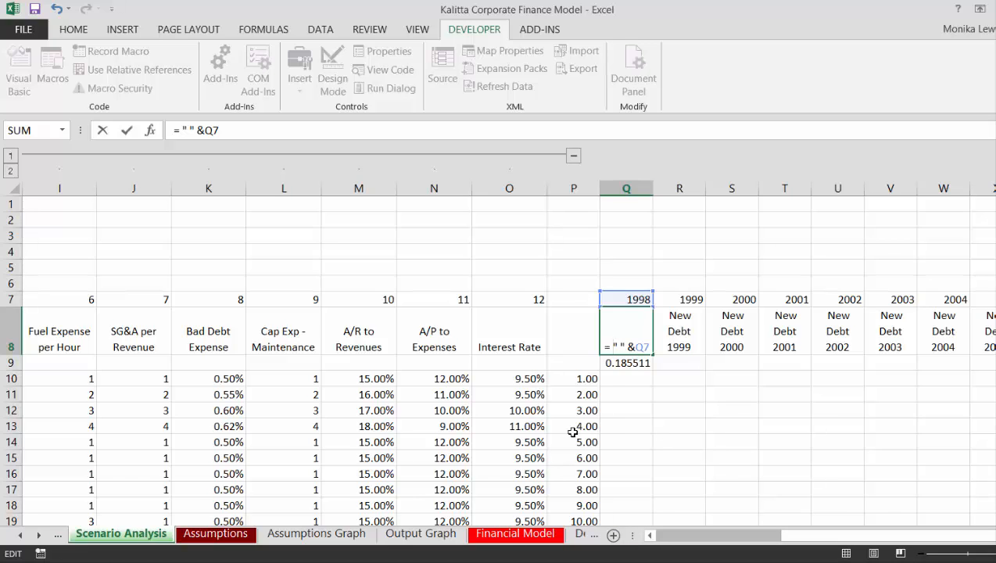
# Prefix the Q8 header formula with the absolute reference 'Financial Model'!$K$380, joined by an ampersand.
pyautogui.write('&')
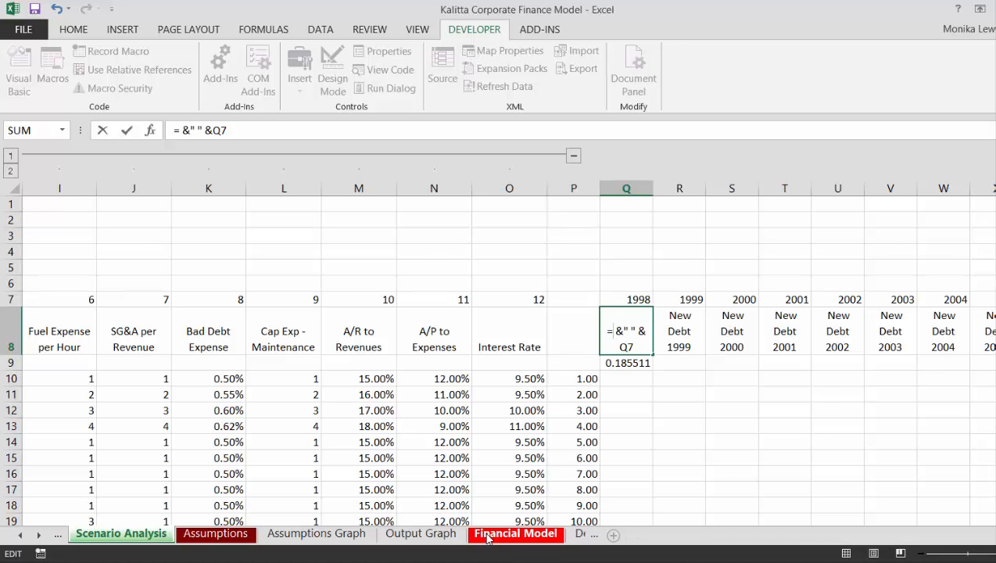
pyautogui.click(516, 534)
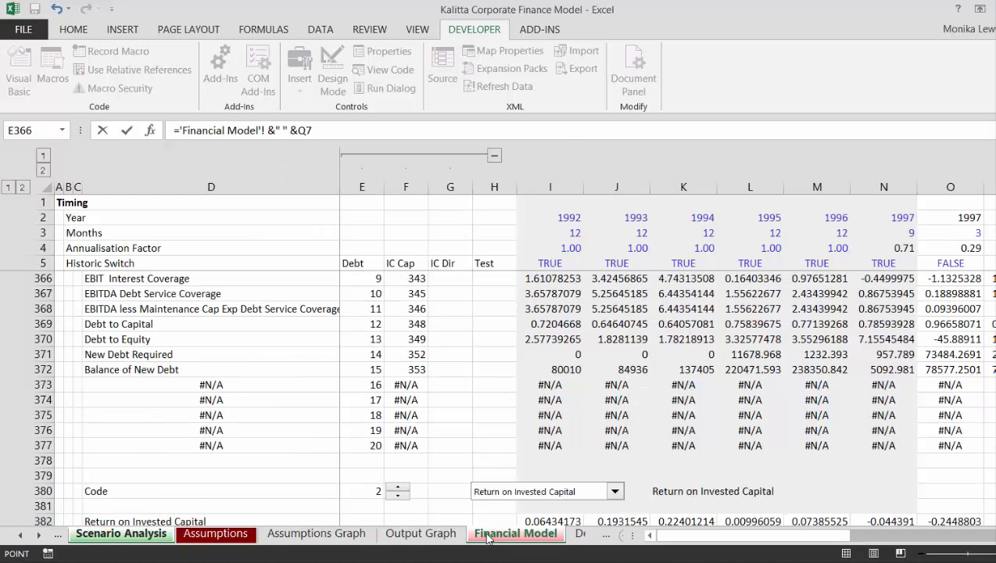
pyautogui.click(670, 486)
pyautogui.press('F4')
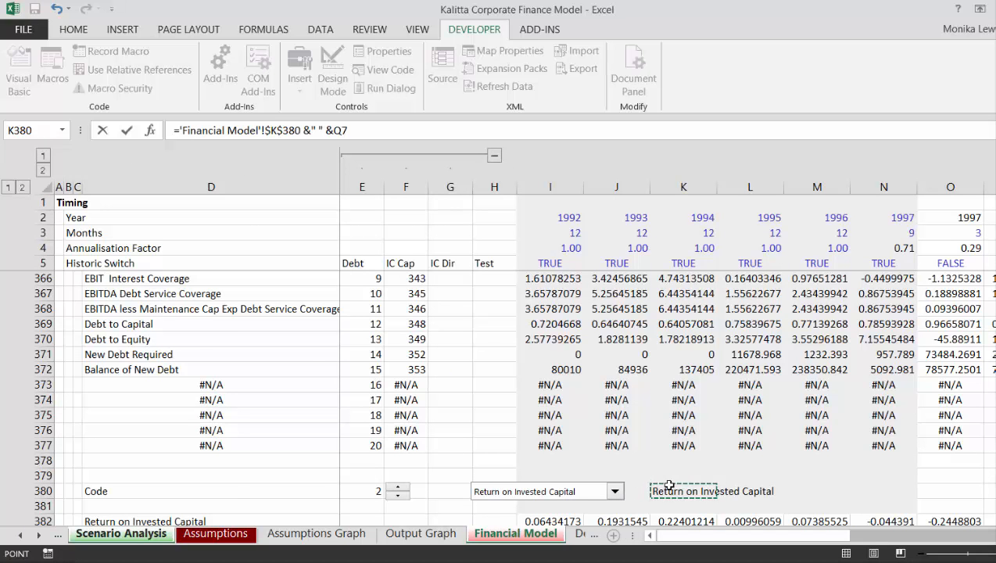
pyautogui.press('Return')
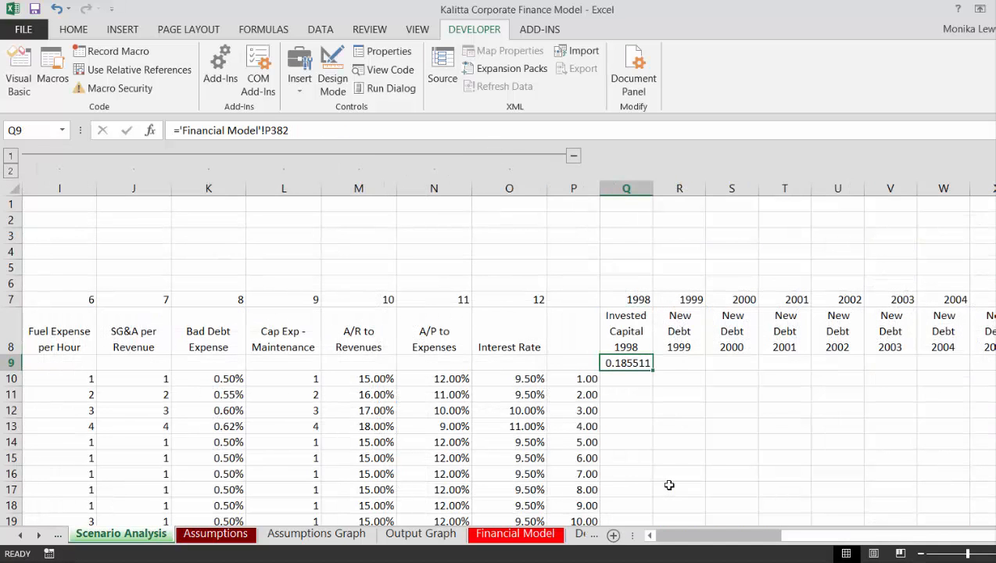
# Fill the Q8 header formula across the year columns through X8.
pyautogui.press('Up')
pyautogui.hotkey('shift', 'Right')
pyautogui.hotkey('shift', 'Right')
pyautogui.hotkey('shift', 'Right')
pyautogui.hotkey('shift', 'Right')
pyautogui.hotkey('shift', 'Right')
pyautogui.hotkey('shift', 'Right')
pyautogui.hotkey('shift', 'Right')
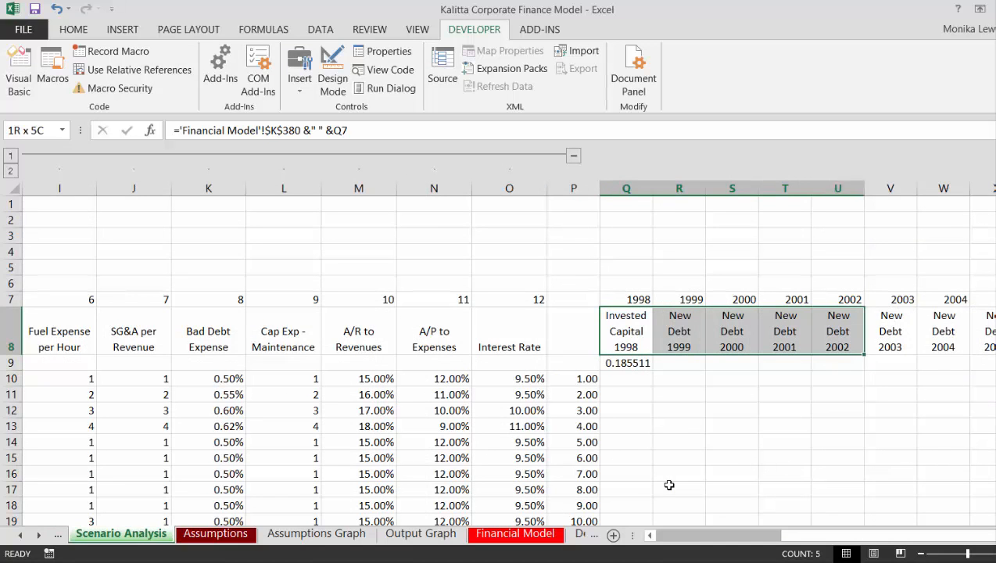
pyautogui.hotkey('ctrl', 'r')
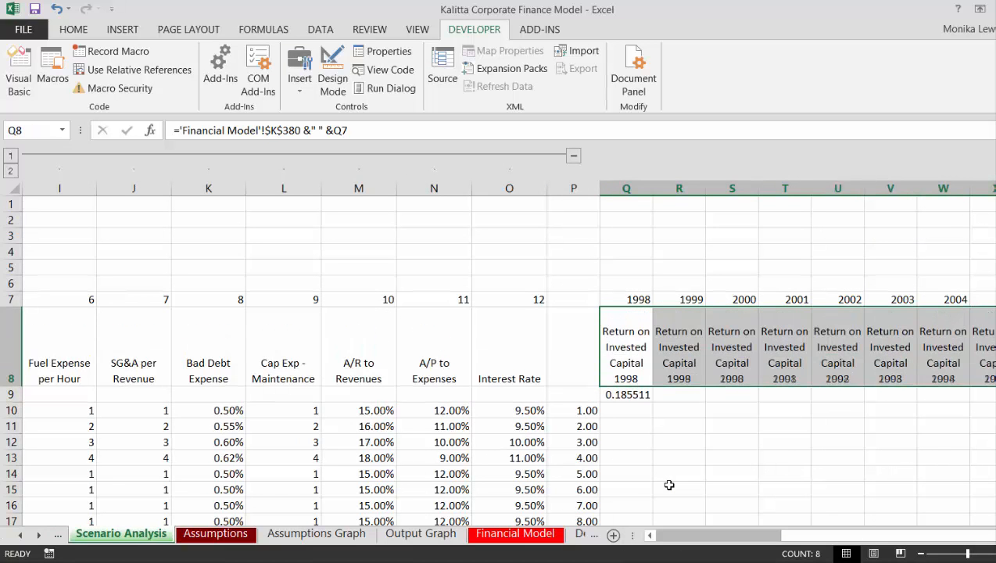
pyautogui.press('Left')
pyautogui.press('Right')
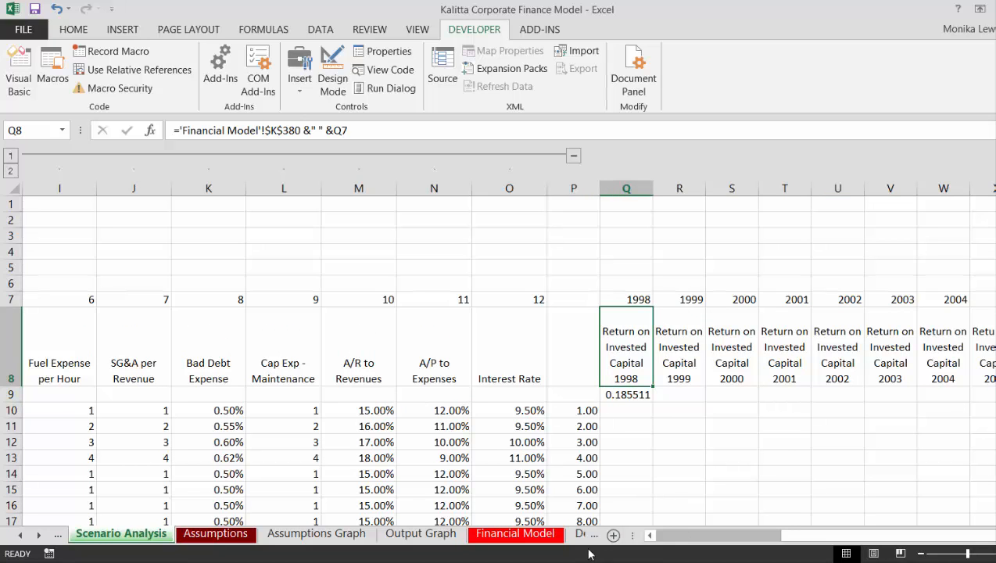
# Copy the metric drop-down from the Financial Model sheet into Scenario Analysis at Q3, above the year headers.
pyautogui.click(486, 535)
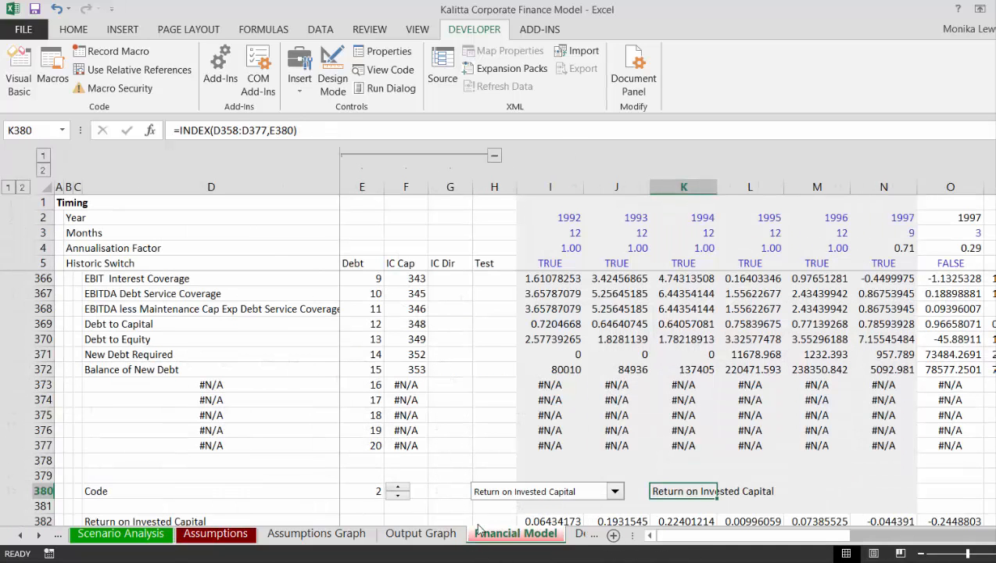
pyautogui.rightClick(484, 496)
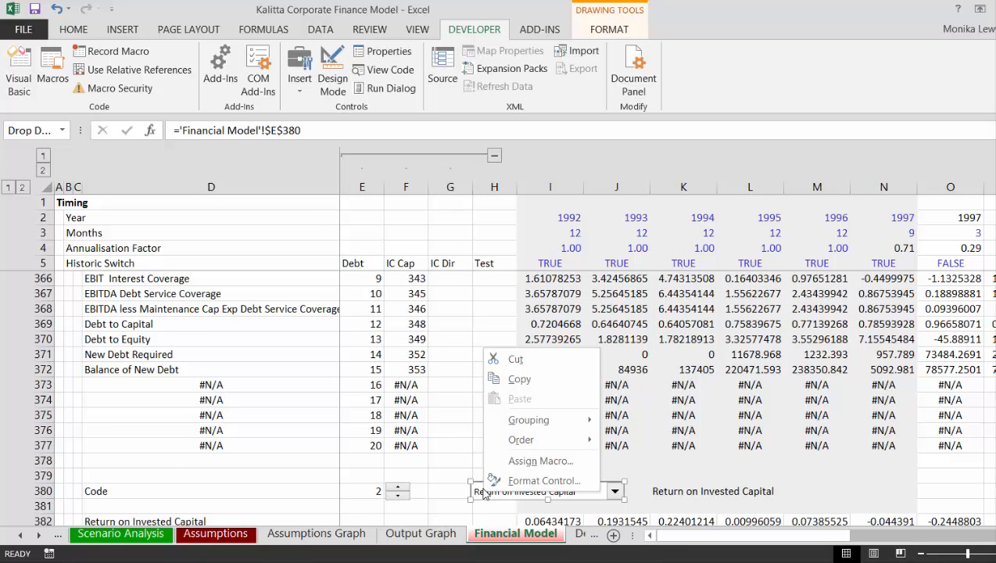
pyautogui.click(517, 379)
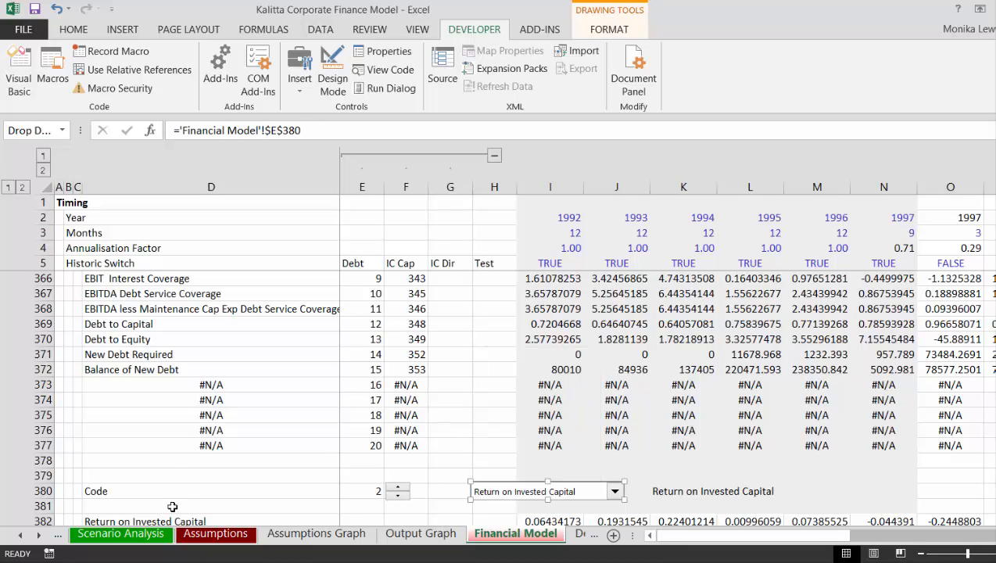
pyautogui.click(151, 536)
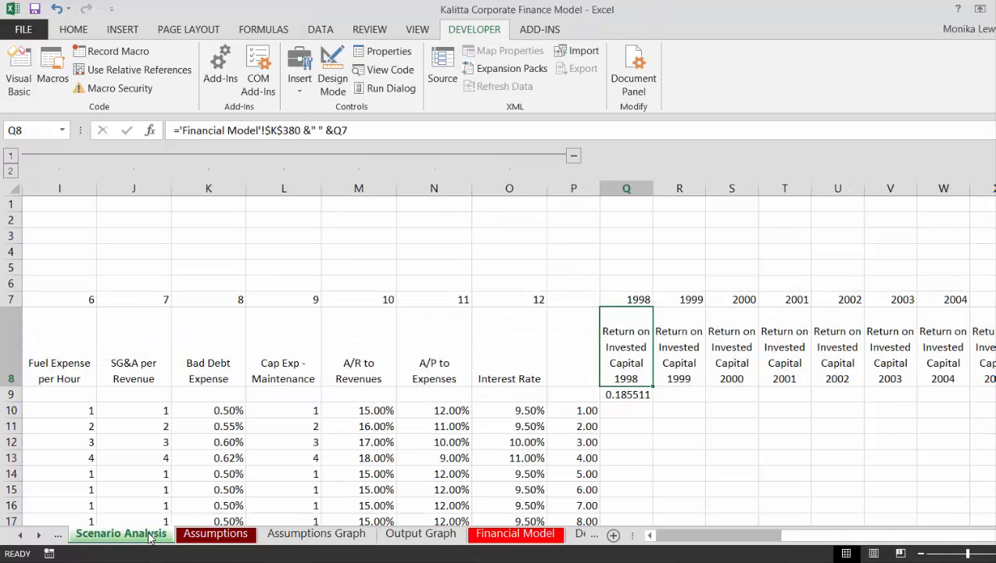
pyautogui.click(605, 241)
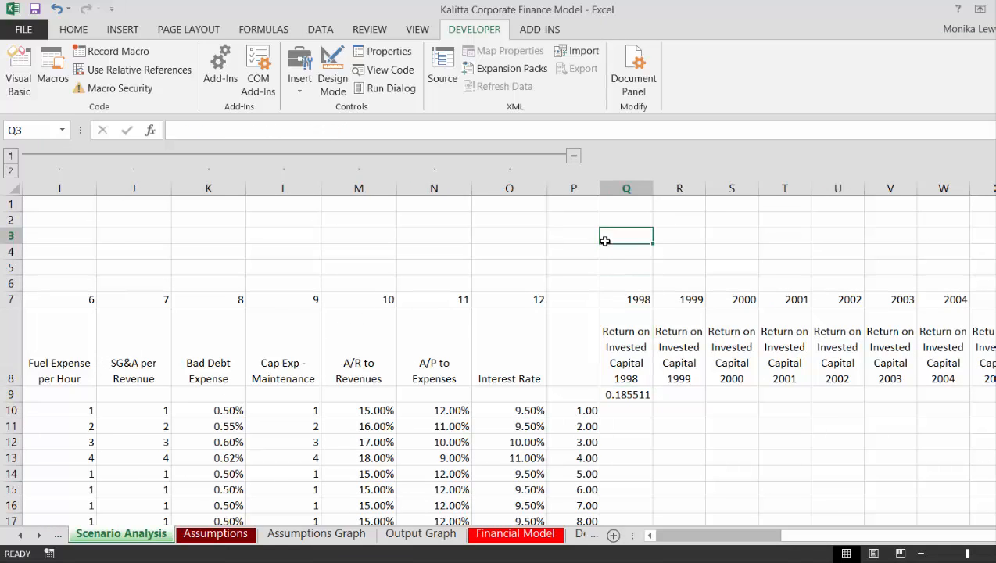
pyautogui.hotkey('ctrl', 'v')
pyautogui.click(643, 272)
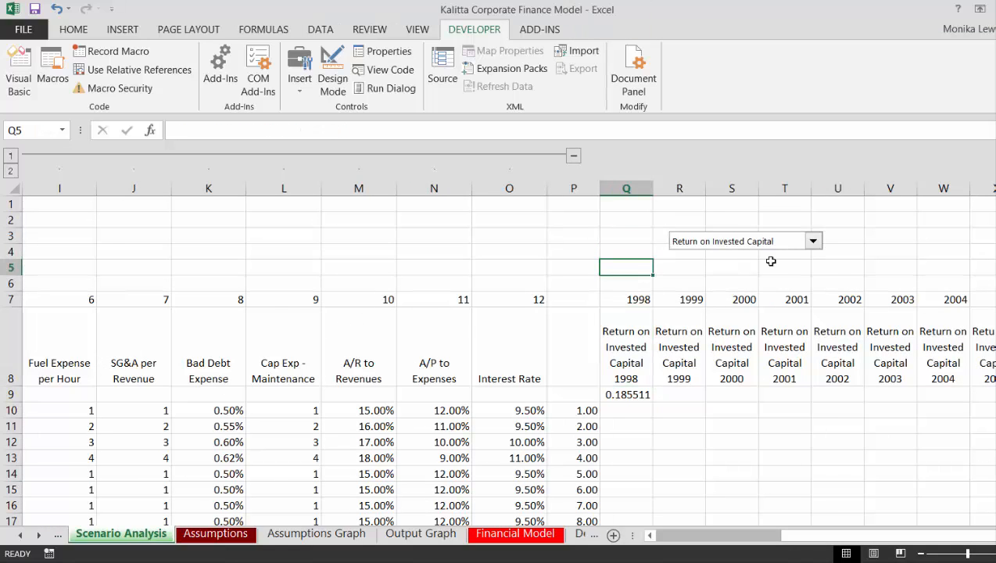
# Choose Balance of New Debt in the copied drop-down and select cell Q9.
pyautogui.click(813, 241)
pyautogui.press('Down')
pyautogui.press('Down')
pyautogui.press('Down')
pyautogui.press('Down')
pyautogui.press('Down')
pyautogui.press('Down')
pyautogui.press('Down')
pyautogui.press('Down')
pyautogui.press('Down')
pyautogui.press('Down')
pyautogui.press('Down')
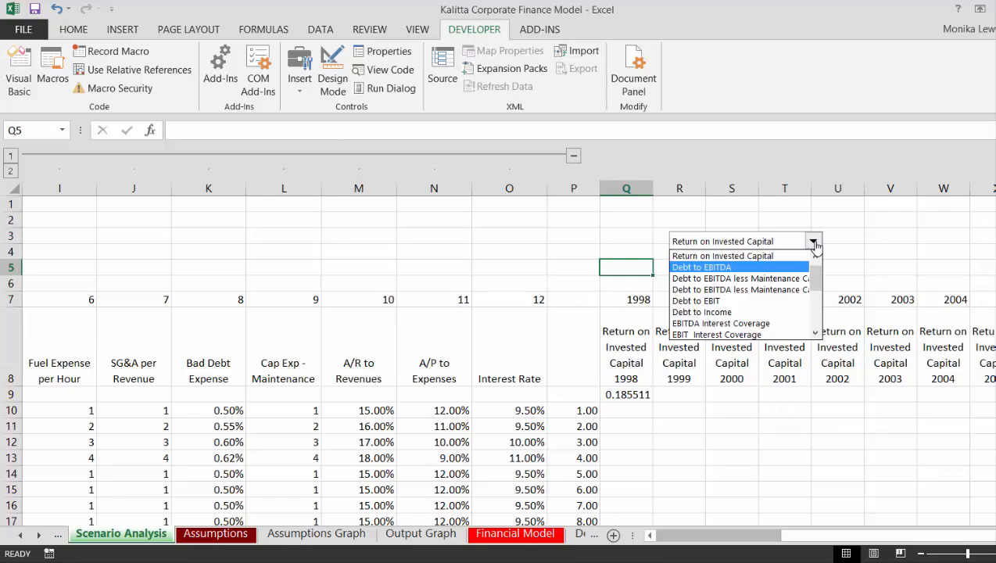
pyautogui.press('Down')
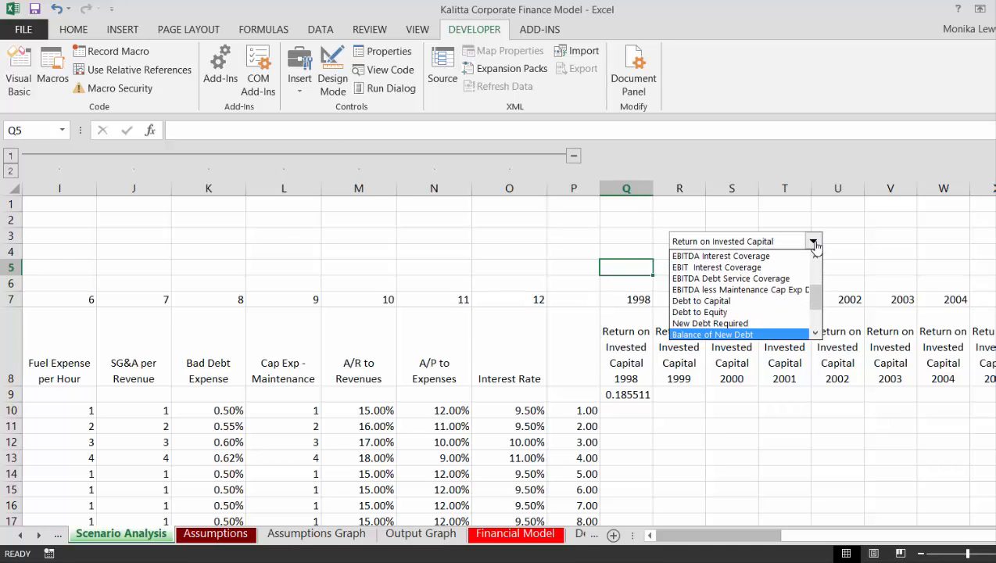
pyautogui.press('Return')
pyautogui.press('Down')
pyautogui.press('Down')
pyautogui.press('Down')
pyautogui.press('Down')
pyautogui.press('Down')
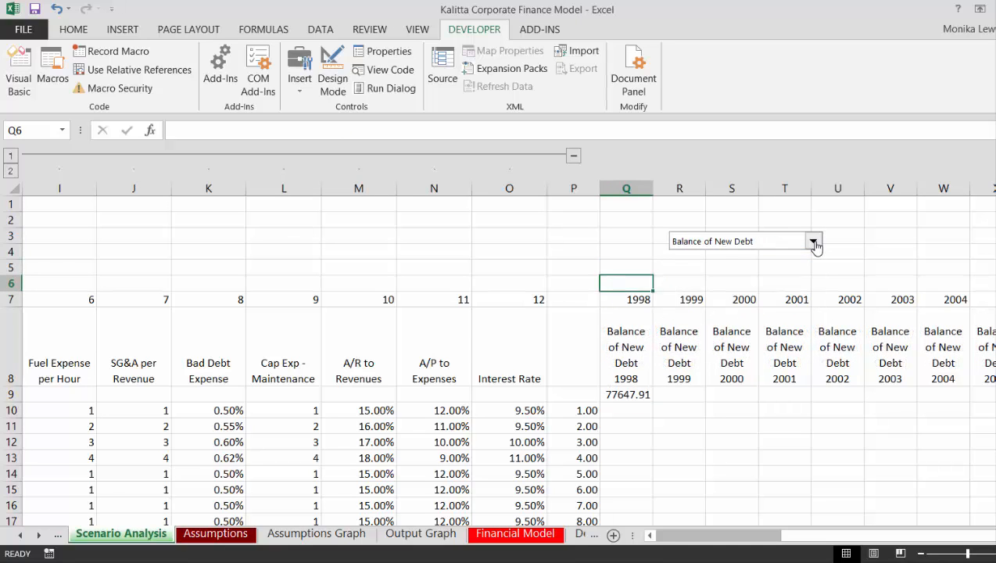
pyautogui.press('Up')
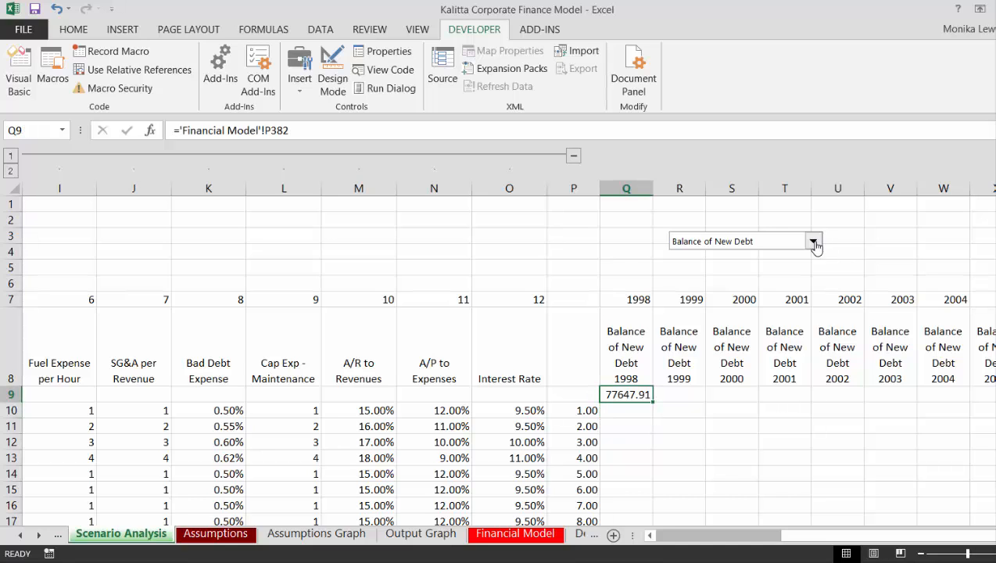
pyautogui.hotkey('shift', 'Right')
pyautogui.hotkey('shift', 'Right')
pyautogui.hotkey('shift', 'Right')
pyautogui.hotkey('shift', 'Right')
pyautogui.hotkey('shift', 'Right')
pyautogui.hotkey('shift', 'Right')
pyautogui.hotkey('shift', 'Right')
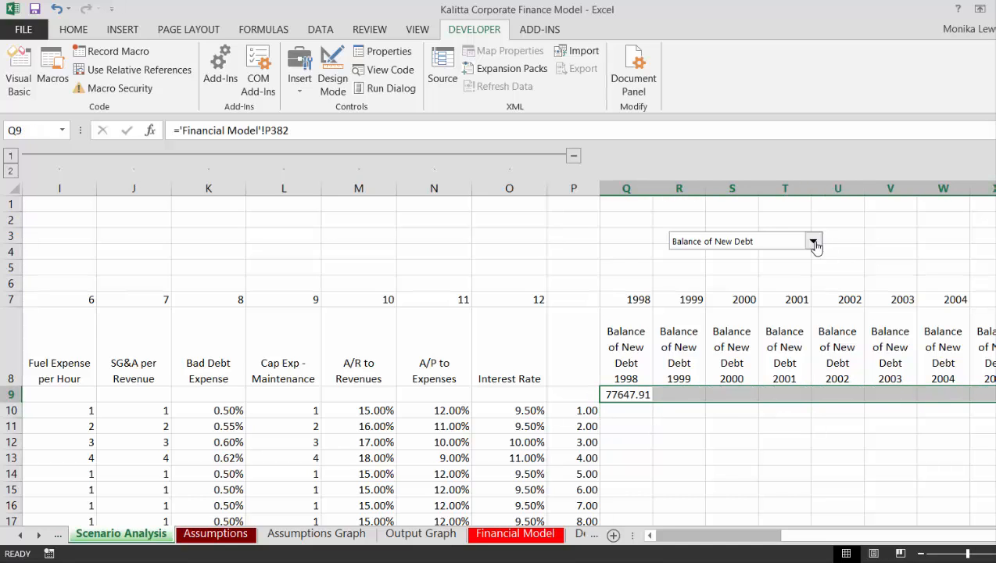
pyautogui.write('r')
pyautogui.press('Escape')
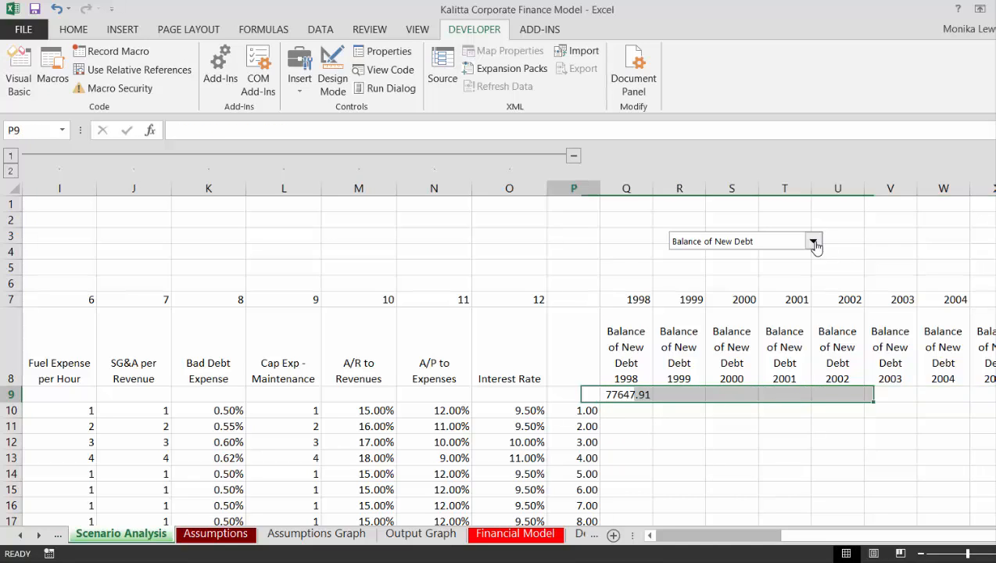
pyautogui.press('Left')
pyautogui.press('Right')
# Fill the Financial Model link in Q9 across the year columns through X9.
pyautogui.hotkey('shift', 'Right')
pyautogui.hotkey('shift', 'Right')
pyautogui.hotkey('shift', 'Right')
pyautogui.hotkey('shift', 'Right')
pyautogui.hotkey('shift', 'Right')
pyautogui.hotkey('shift', 'Right')
pyautogui.hotkey('shift', 'Right')
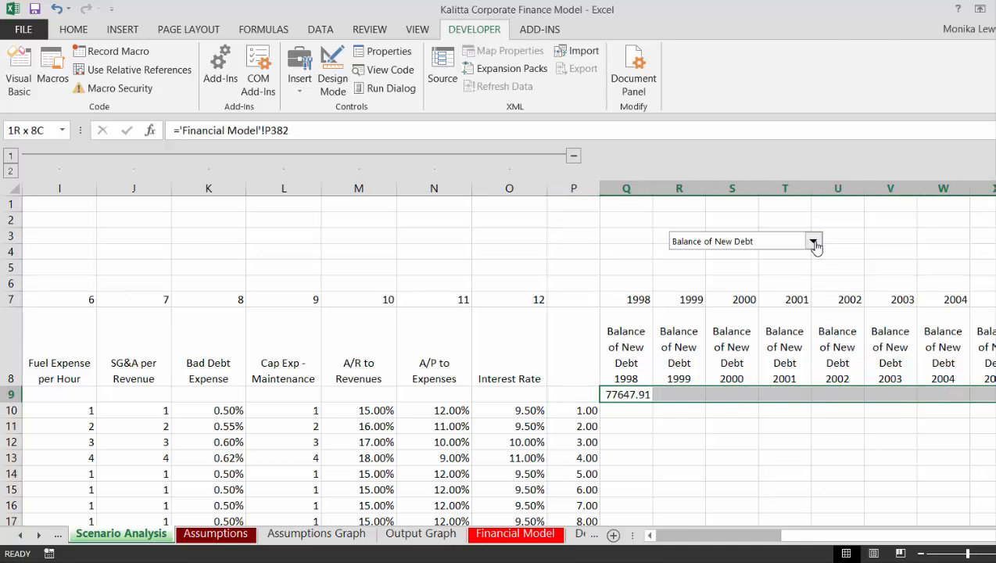
pyautogui.hotkey('ctrl', 'r')
pyautogui.press('Left')
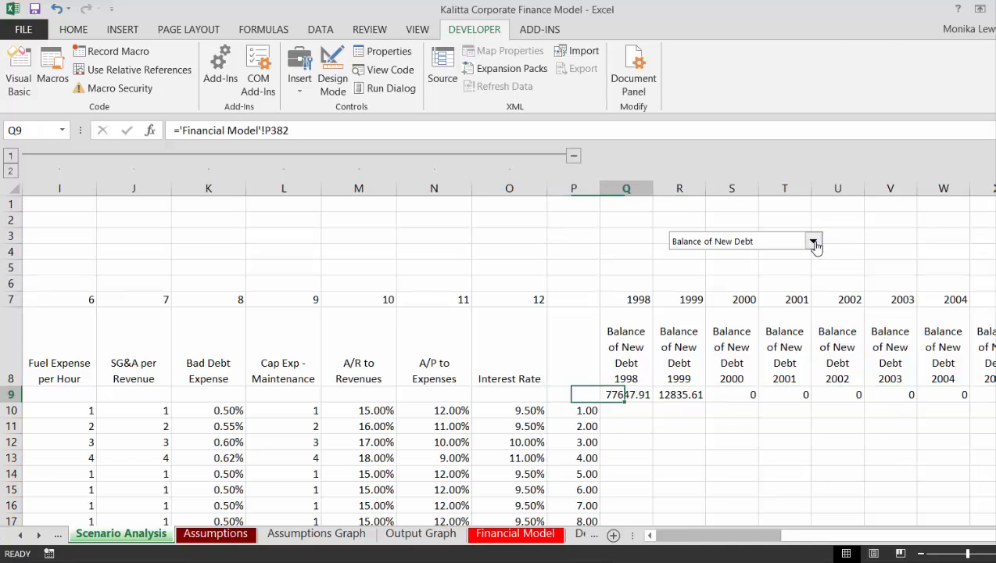
# Choose Low Case in the scenario drop-down at C5 of the Scenario Analysis sheet.
pyautogui.press('Right')
pyautogui.hotkey('shift', 'Right')
pyautogui.press('Left')
pyautogui.press('Left')
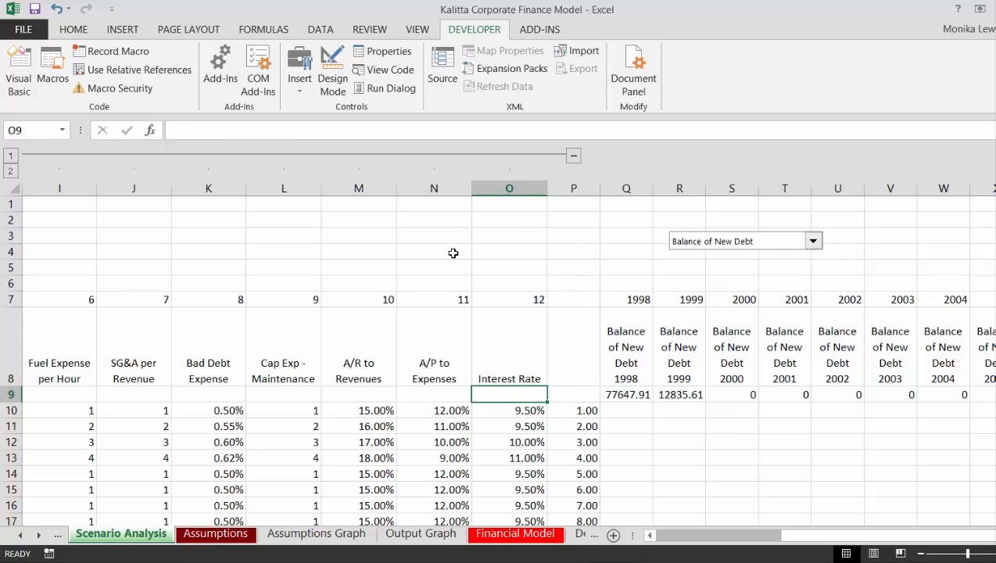
pyautogui.press('Up')
pyautogui.press('Up')
pyautogui.press('Up')
pyautogui.press('Up')
pyautogui.press('Up')
pyautogui.press('Up')
pyautogui.press('Left')
pyautogui.press('Left')
pyautogui.press('Left')
pyautogui.press('Left')
pyautogui.press('Left')
pyautogui.press('Left')
pyautogui.press('Left')
pyautogui.press('Left')
pyautogui.press('Left')
pyautogui.press('Left')
pyautogui.press('Left')
pyautogui.press('Left')
pyautogui.press('Left')
pyautogui.press('Left')
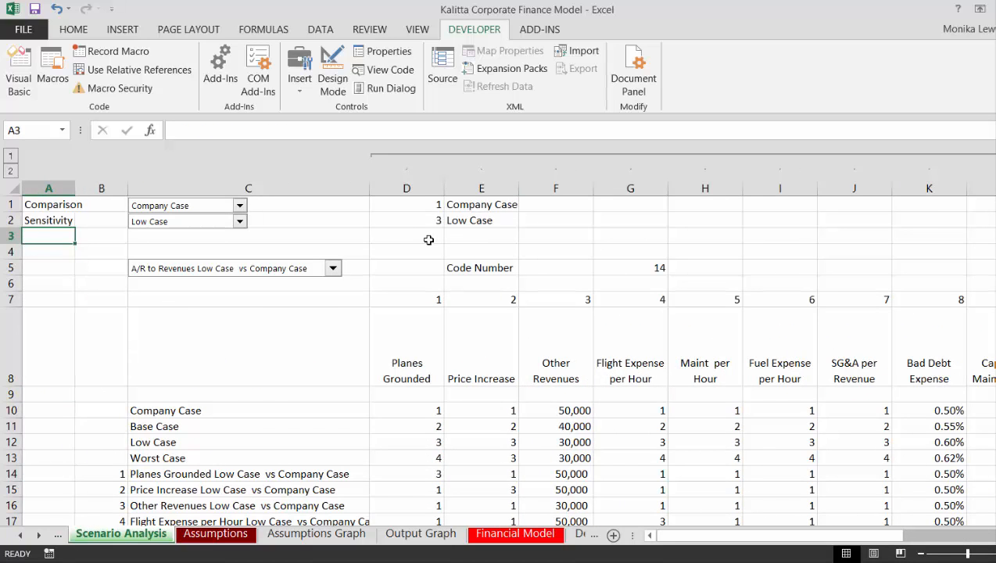
pyautogui.click(306, 275)
pyautogui.scroll(4, 307, 280)
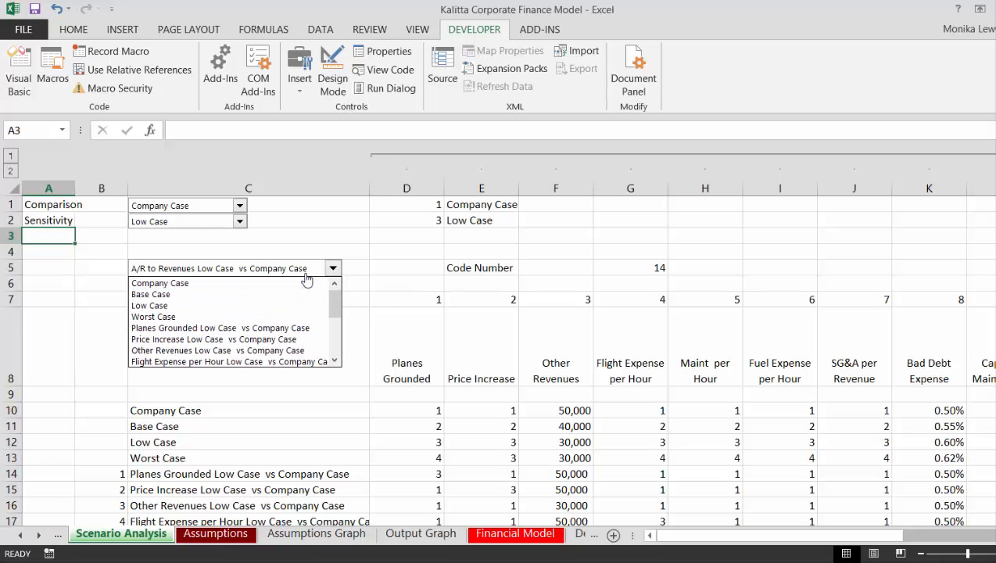
pyautogui.click(297, 306)
# Format the linked yearly values in Q9:X9 as numbers with thousands separators and no decimals.
pyautogui.press('Right')
pyautogui.press('Right')
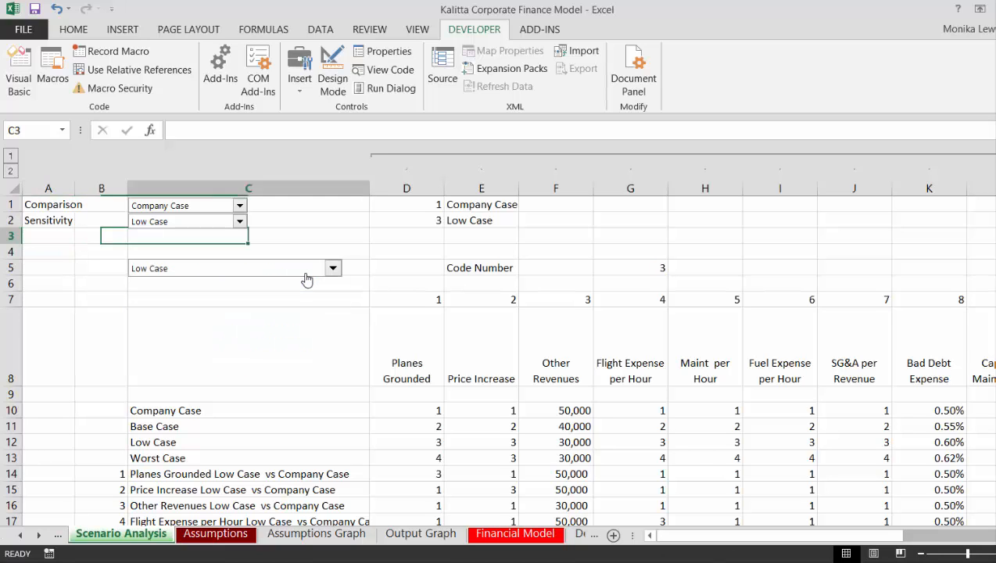
pyautogui.press('Right')
pyautogui.press('Right')
pyautogui.press('Right')
pyautogui.press('Right')
pyautogui.press('Right')
pyautogui.press('Right')
pyautogui.press('Right')
pyautogui.press('Right')
pyautogui.press('Right')
pyautogui.press('Right')
pyautogui.press('Right')
pyautogui.press('Right')
pyautogui.press('Right')
pyautogui.press('Right')
pyautogui.press('Right')
pyautogui.press('Right')
pyautogui.press('Right')
pyautogui.press('Right')
pyautogui.press('Right')
pyautogui.press('Right')
pyautogui.press('Left')
pyautogui.press('Down')
pyautogui.press('Down')
pyautogui.press('Down')
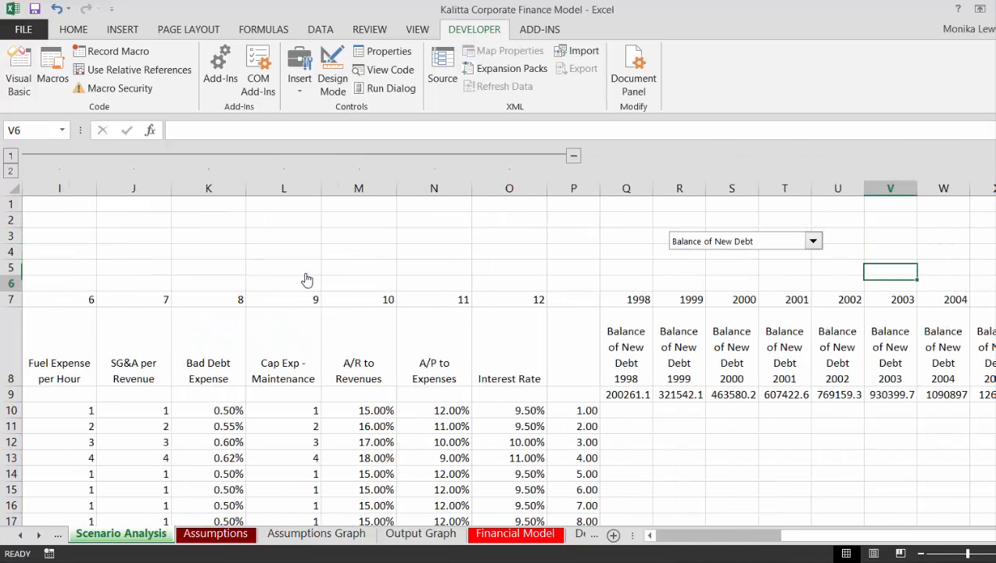
pyautogui.press('Down')
pyautogui.press('Down')
pyautogui.press('Down')
pyautogui.press('Left')
pyautogui.press('Left')
pyautogui.press('Left')
pyautogui.press('Left')
pyautogui.press('Left')
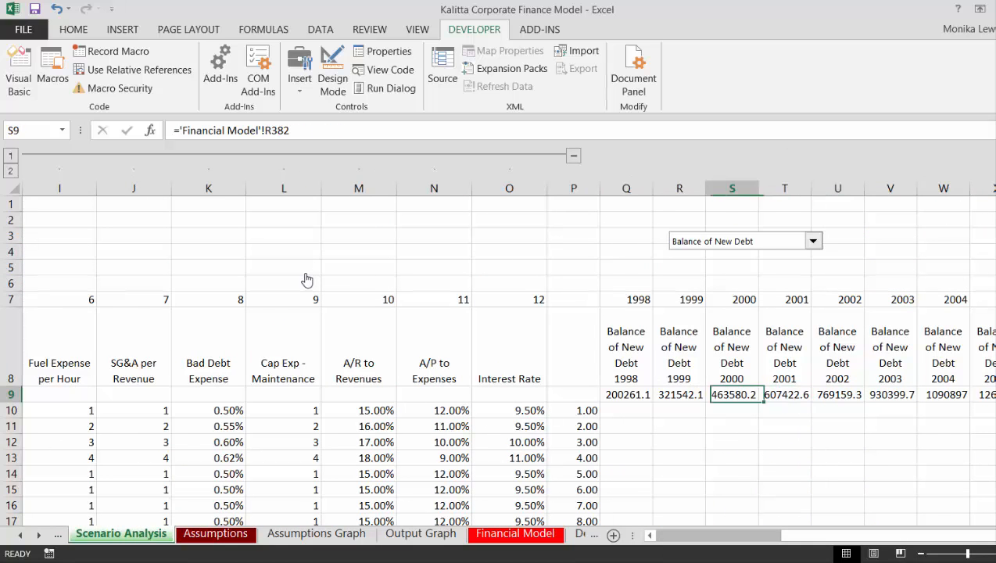
pyautogui.hotkey('ctrl', 'shift', 'Right')
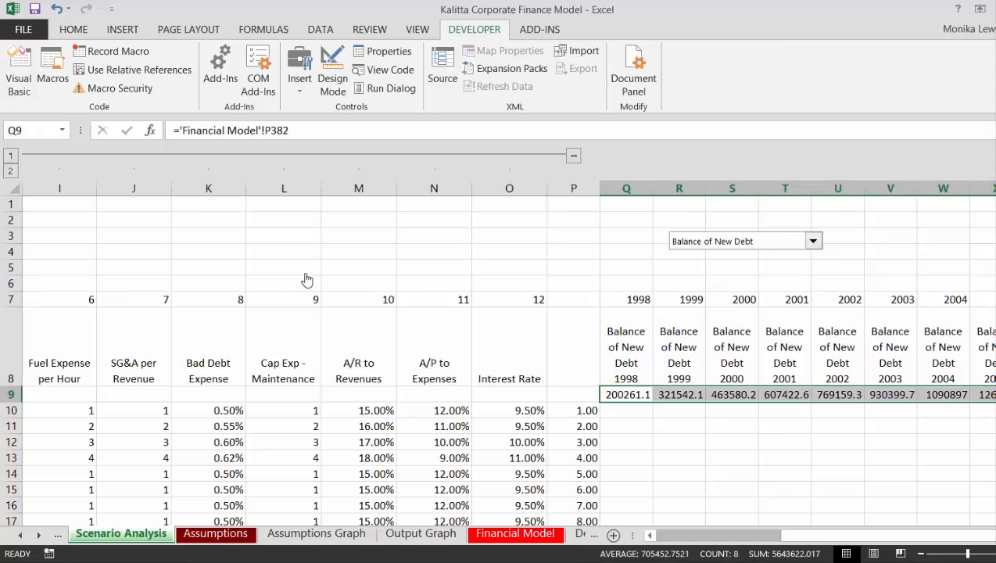
pyautogui.hotkey('ctrl', 'shift', '1')
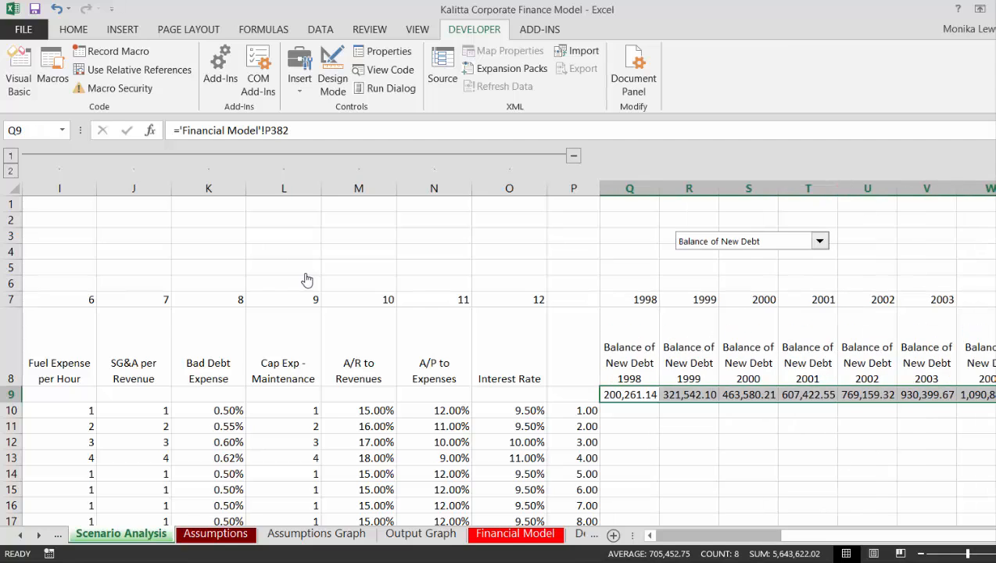
pyautogui.click(78, 35)
pyautogui.click(580, 82)
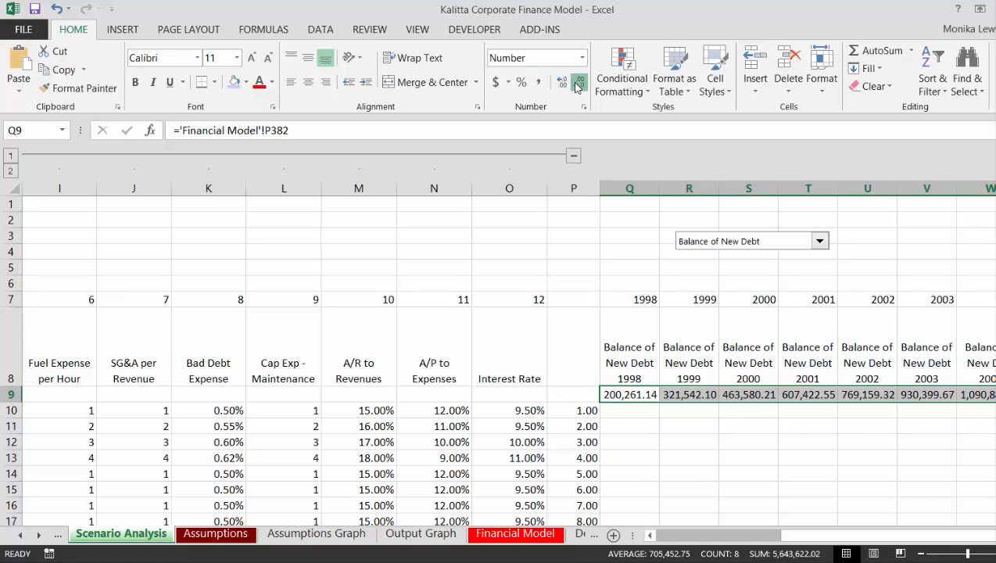
pyautogui.click(579, 82)
pyautogui.press('Left')
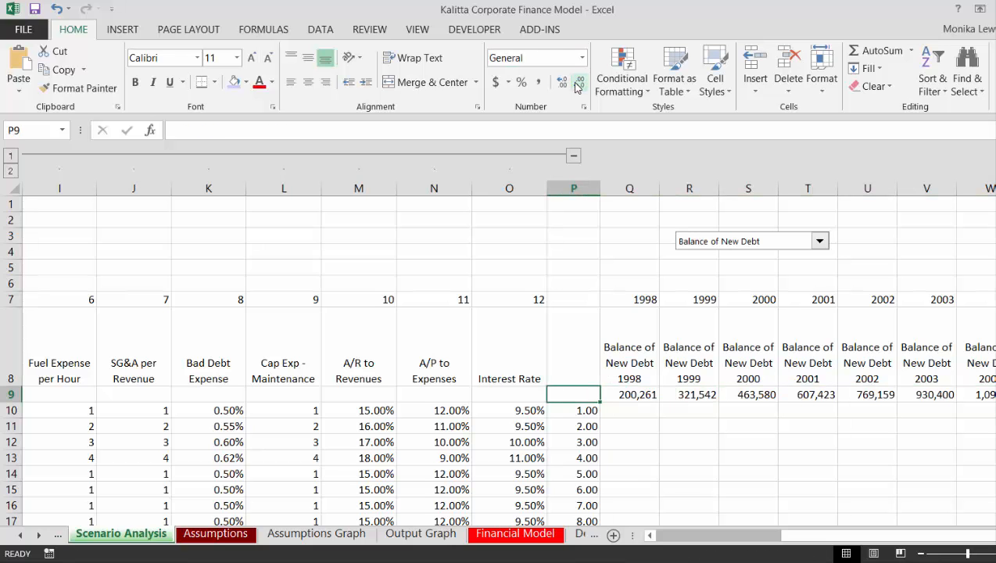
# Create a one-variable data table over P9:X29 with G5 as the column input cell and no row input cell.
pyautogui.hotkey('shift', 'Right')
pyautogui.hotkey('shift', 'Right')
pyautogui.hotkey('shift', 'Right')
pyautogui.hotkey('shift', 'Right')
pyautogui.hotkey('shift', 'Right')
pyautogui.hotkey('shift', 'Right')
pyautogui.hotkey('shift', 'Right')
pyautogui.hotkey('shift', 'Right')
pyautogui.hotkey('shift', 'Right')
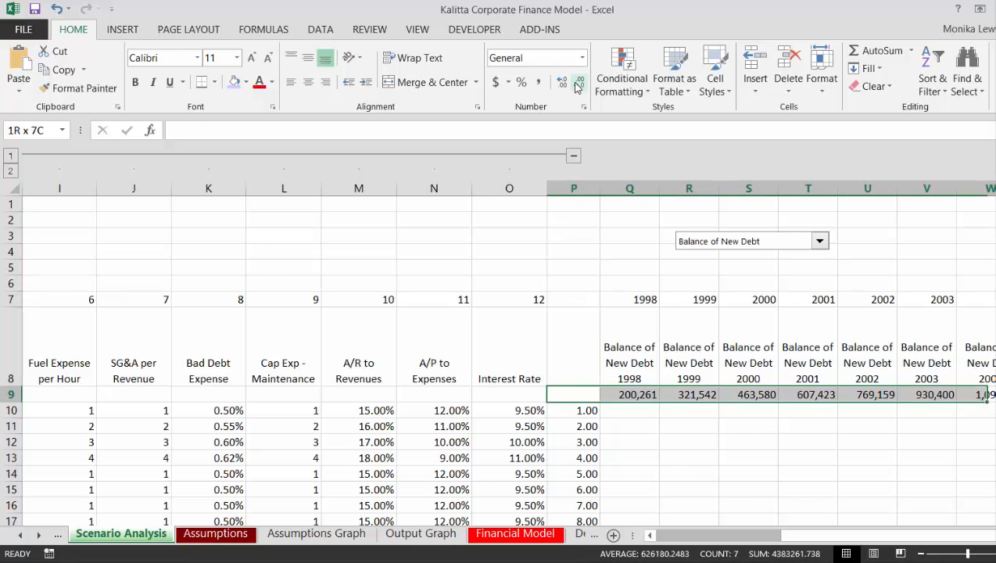
pyautogui.hotkey('shift', 'Left')
pyautogui.hotkey('shift', 'Down')
pyautogui.hotkey('shift', 'Down')
pyautogui.hotkey('shift', 'Down')
pyautogui.hotkey('shift', 'Down')
pyautogui.hotkey('shift', 'Down')
pyautogui.hotkey('shift', 'Down')
pyautogui.hotkey('shift', 'Down')
pyautogui.hotkey('shift', 'Down')
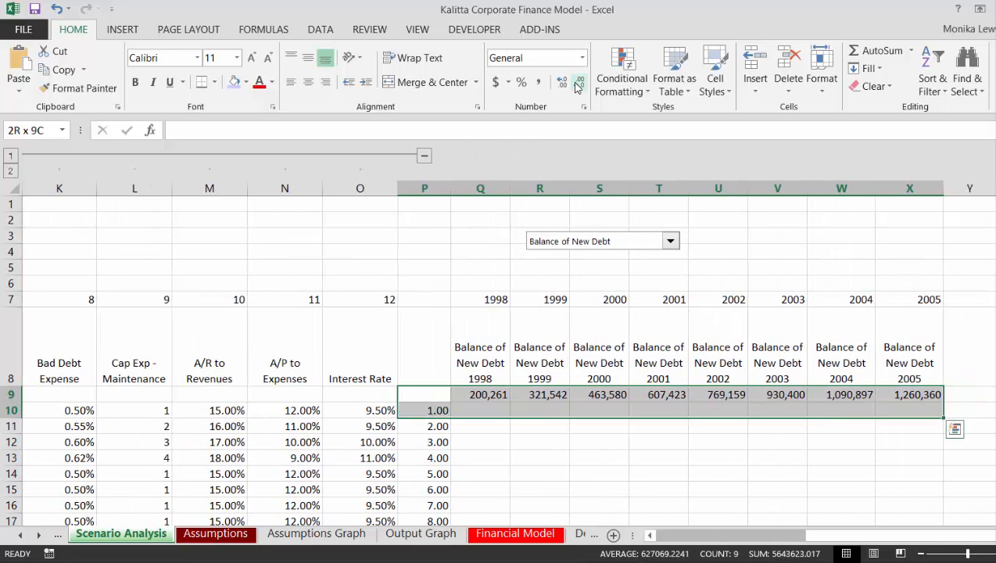
pyautogui.hotkey('shift', 'Down')
pyautogui.hotkey('shift', 'Down')
pyautogui.hotkey('shift', 'Down')
pyautogui.hotkey('shift', 'Down')
pyautogui.hotkey('shift', 'Down')
pyautogui.hotkey('shift', 'Down')
pyautogui.hotkey('shift', 'Down')
pyautogui.hotkey('shift', 'Down')
pyautogui.hotkey('shift', 'Down')
pyautogui.hotkey('shift', 'Down')
pyautogui.hotkey('shift', 'Down')
pyautogui.hotkey('shift', 'Down')
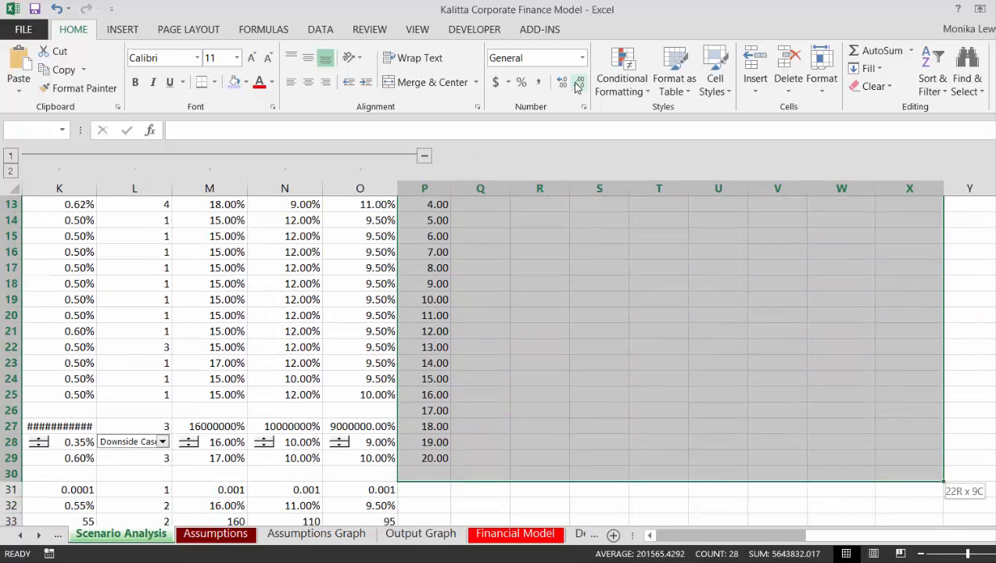
pyautogui.hotkey('alt', 'd')
pyautogui.press('t')
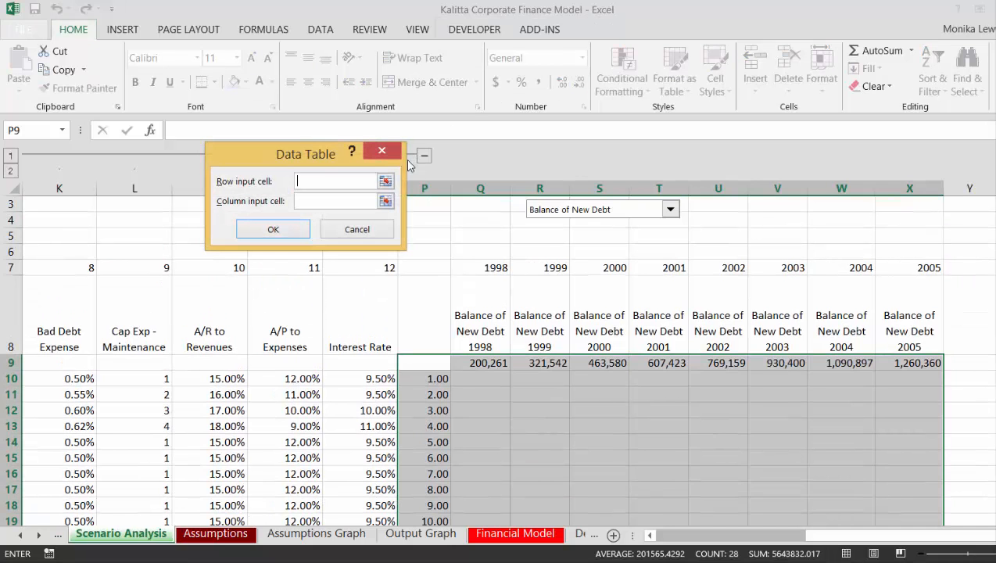
pyautogui.click(386, 202)
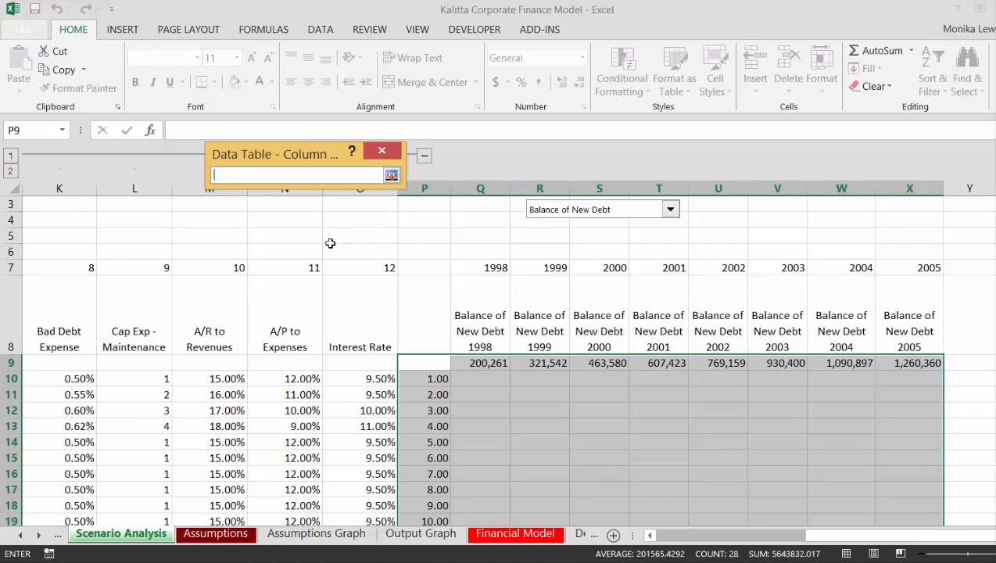
pyautogui.click(295, 235)
pyautogui.press('Left')
pyautogui.press('Left')
pyautogui.press('Left')
pyautogui.press('Left')
pyautogui.press('Left')
pyautogui.press('Left')
pyautogui.press('Left')
pyautogui.press('Left')
pyautogui.press('Left')
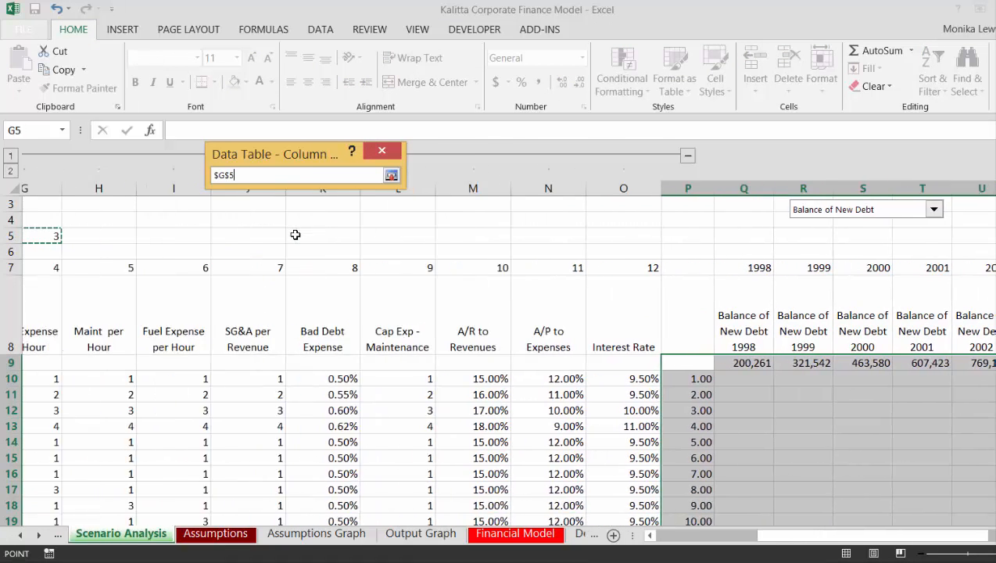
pyautogui.press('Right')
pyautogui.press('Right')
pyautogui.press('Return')
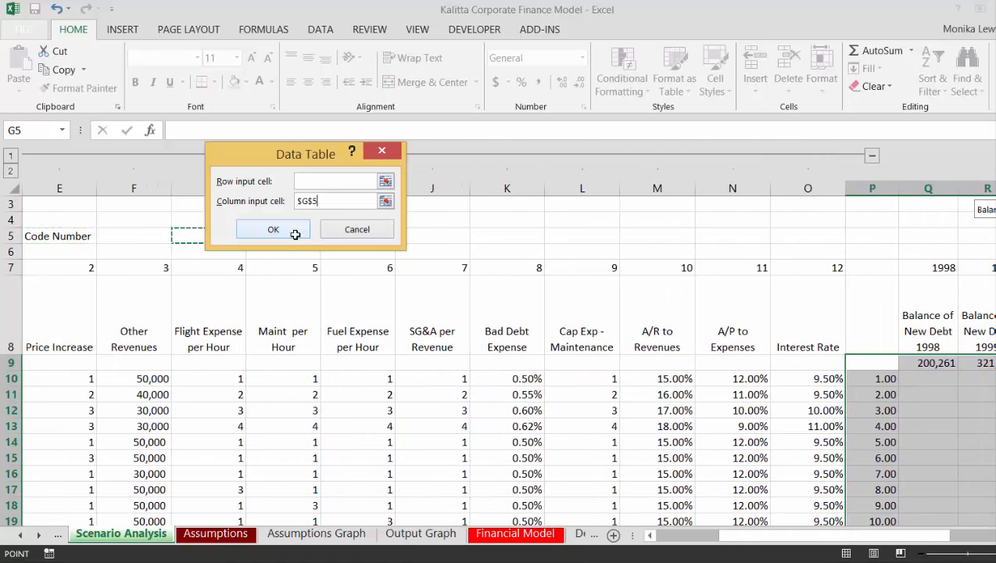
pyautogui.click(273, 229)
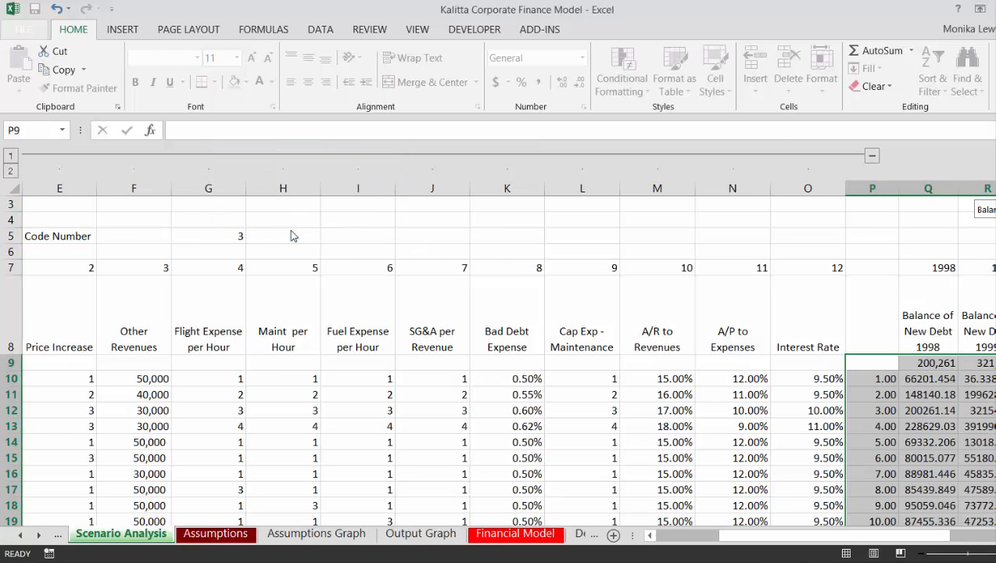
# Examine the data table results for the scenarios across the year columns.
pyautogui.press('Right')
pyautogui.press('Right')
pyautogui.press('Right')
pyautogui.press('Right')
pyautogui.press('Right')
pyautogui.press('Left')
pyautogui.press('Left')
pyautogui.press('Left')
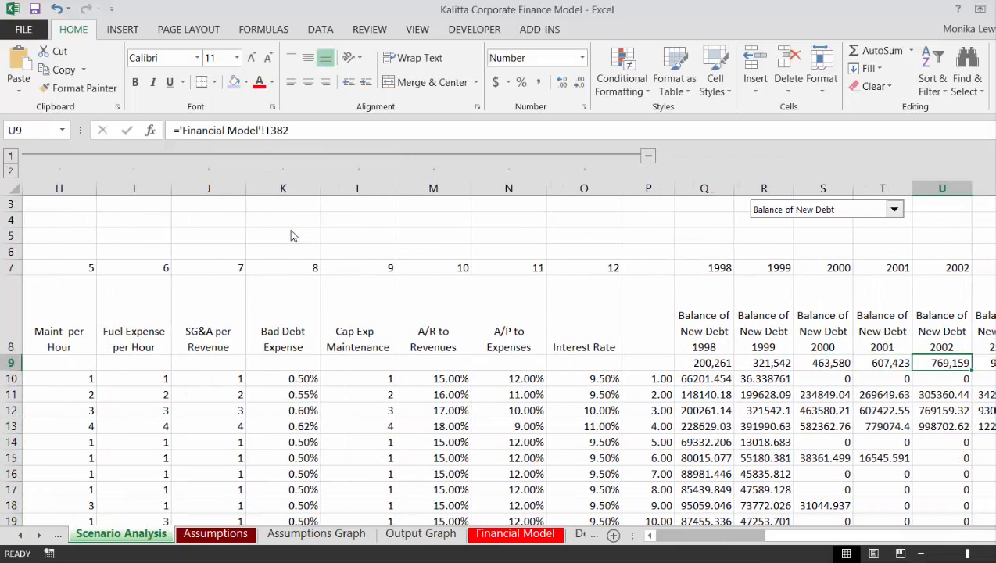
pyautogui.press('Down')
pyautogui.press('Down')
pyautogui.press('Right')
pyautogui.press('Right')
pyautogui.press('Right')
pyautogui.press('Right')
pyautogui.press('Right')
pyautogui.press('Right')
pyautogui.press('Right')
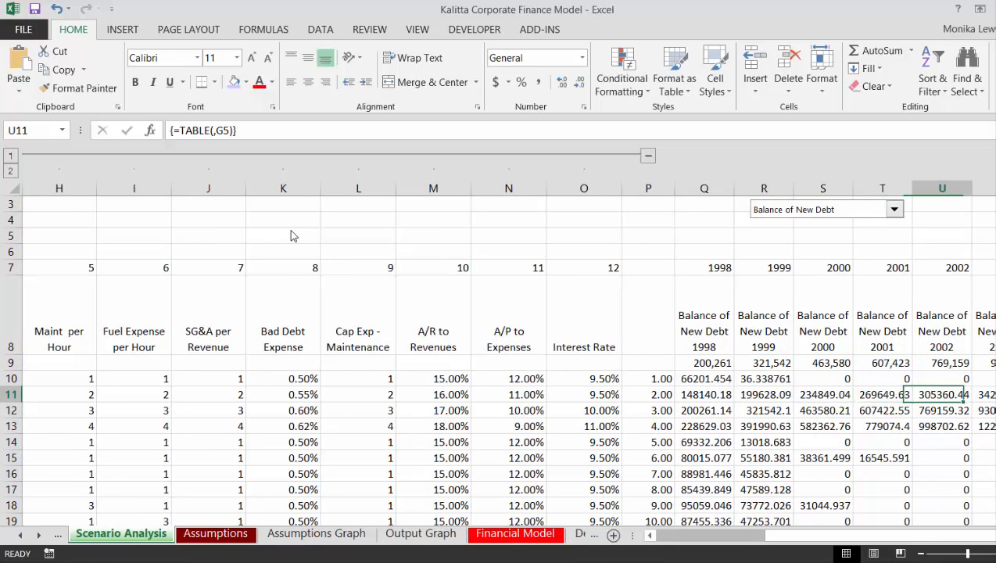
pyautogui.press('Left')
pyautogui.press('Left')
pyautogui.press('Left')
pyautogui.press('Left')
pyautogui.press('Left')
pyautogui.press('Left')
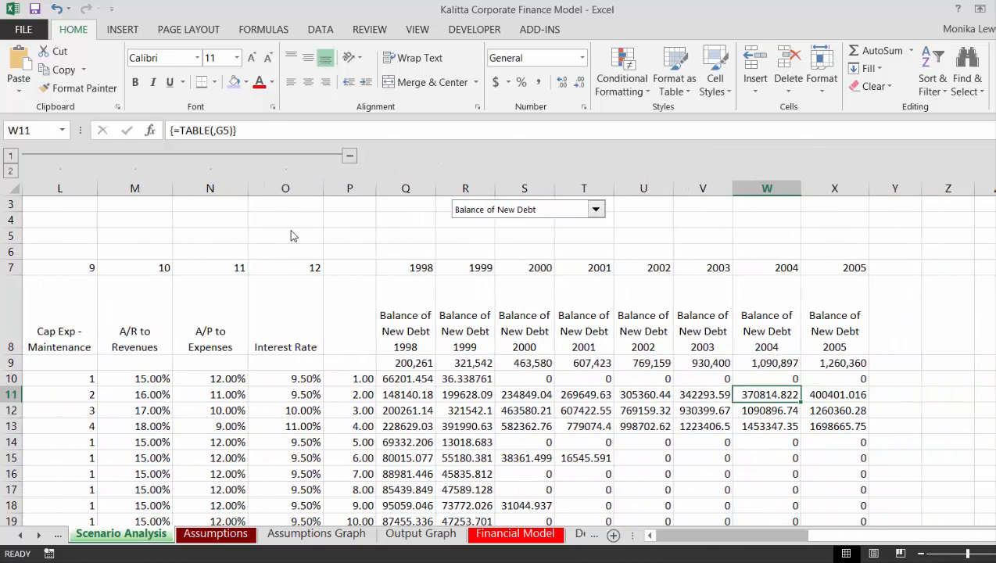
# Format the data table results in Q10:X29 as numbers with thousands separators and two decimals.
pyautogui.press('Left')
pyautogui.press('Left')
pyautogui.press('Up')
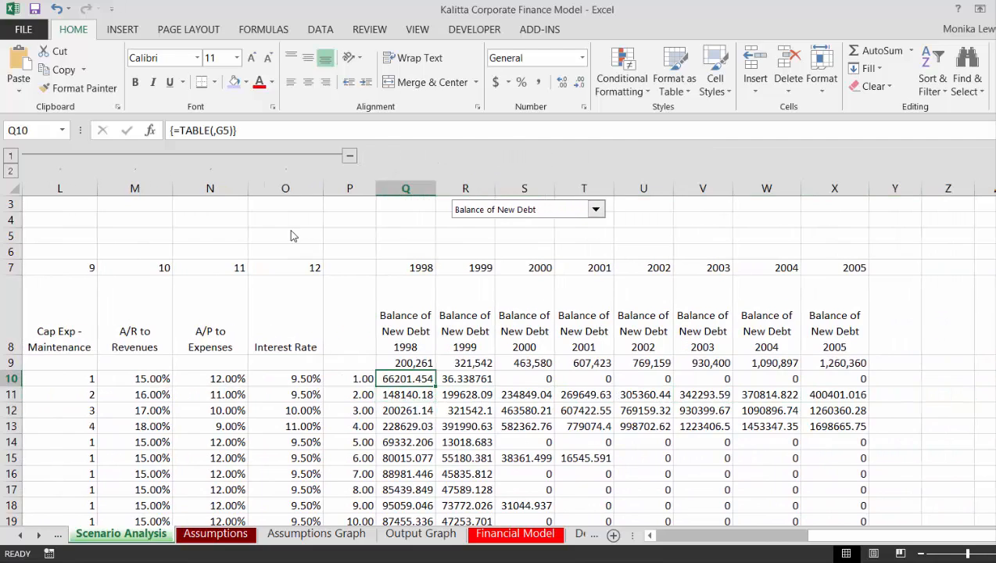
pyautogui.hotkey('ctrl', 'shift', 'Right')
pyautogui.hotkey('ctrl', 'shift', 'Down')
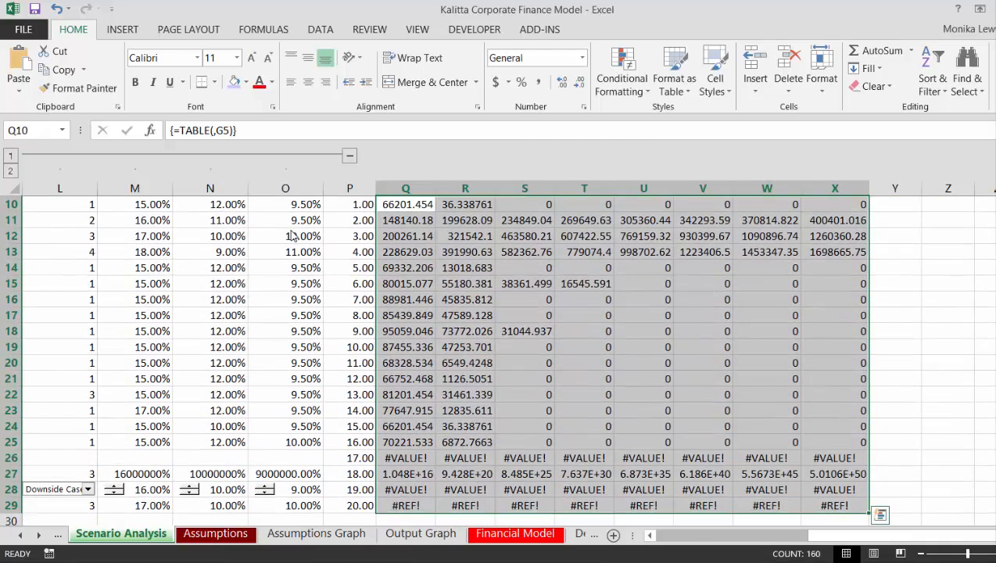
pyautogui.hotkey('ctrl', 'shift', '1')
pyautogui.press('Up')
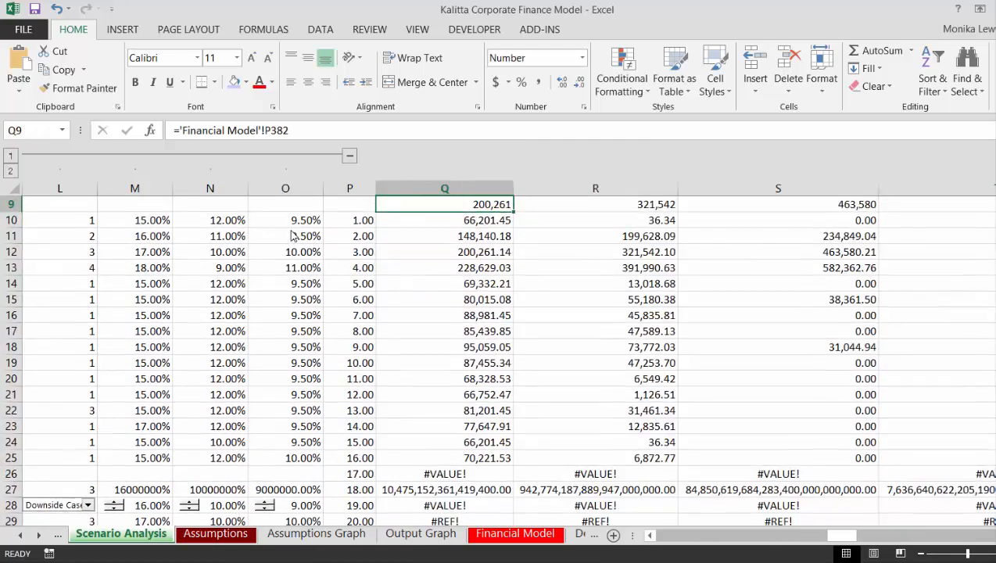
# Wrap the Financial Model link in Q9 in IFERROR, making it =IFERROR('Financial Model'!P382,FALSE).
pyautogui.press('Down')
pyautogui.press('Up')
pyautogui.press('F2')
pyautogui.press('Left')
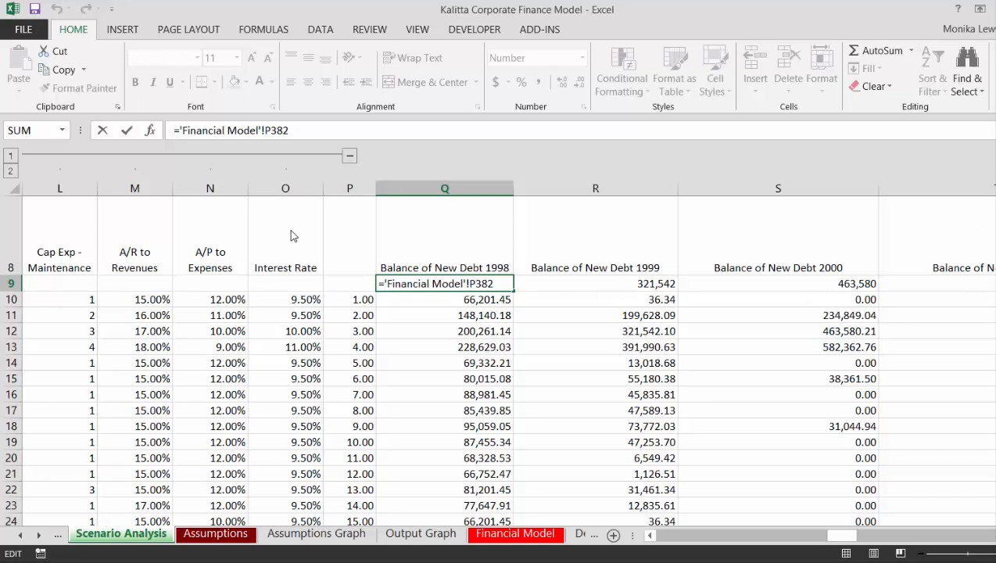
pyautogui.write('if')
pyautogui.press('Down')
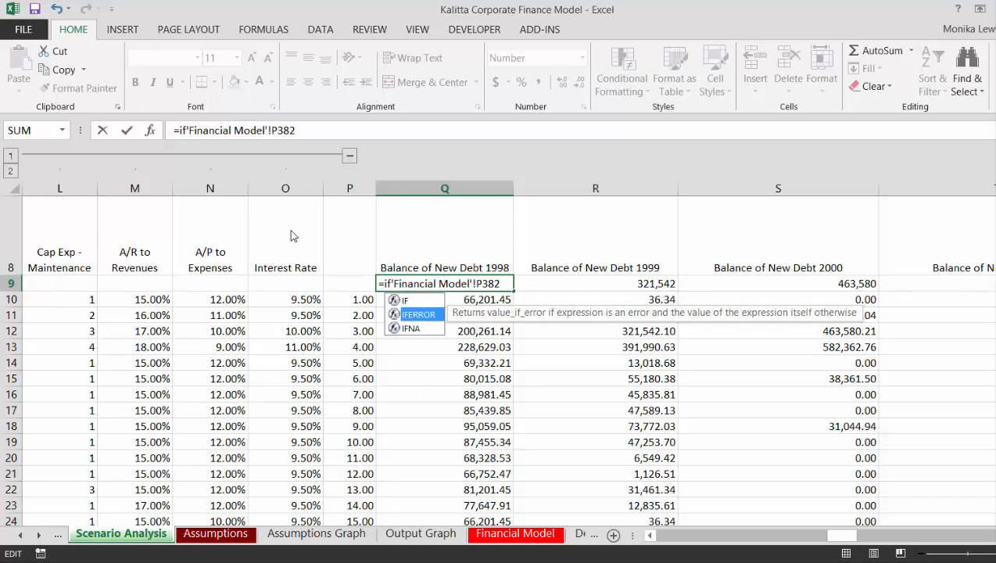
pyautogui.press('Tab')
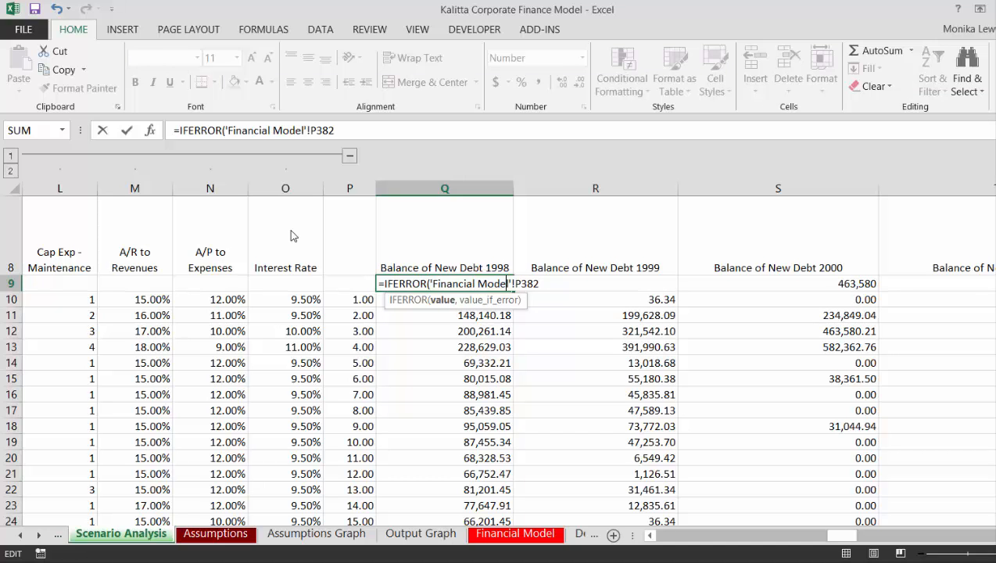
pyautogui.write(',false')
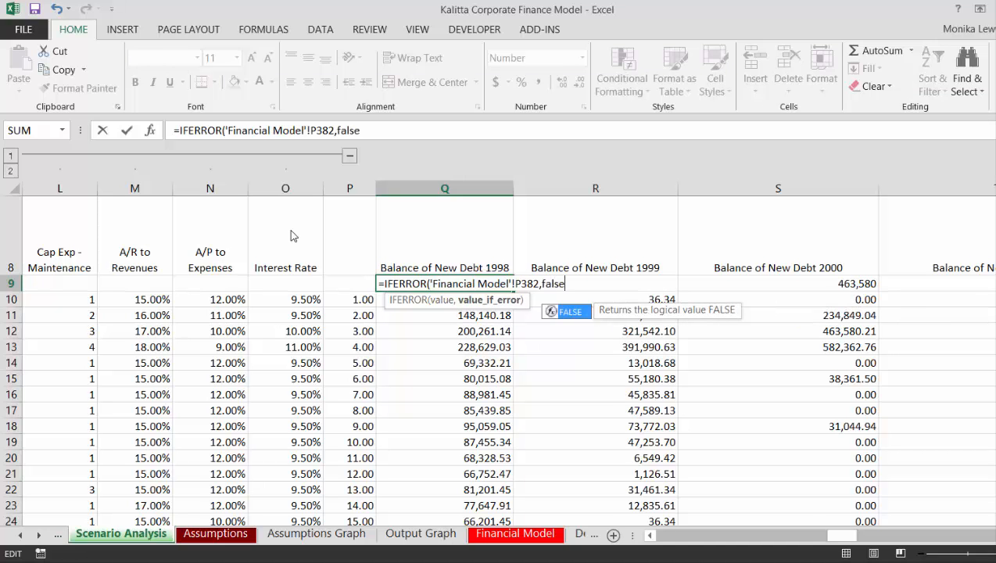
pyautogui.press('Return')
pyautogui.press('Return')
pyautogui.press('Up')
pyautogui.press('Up')
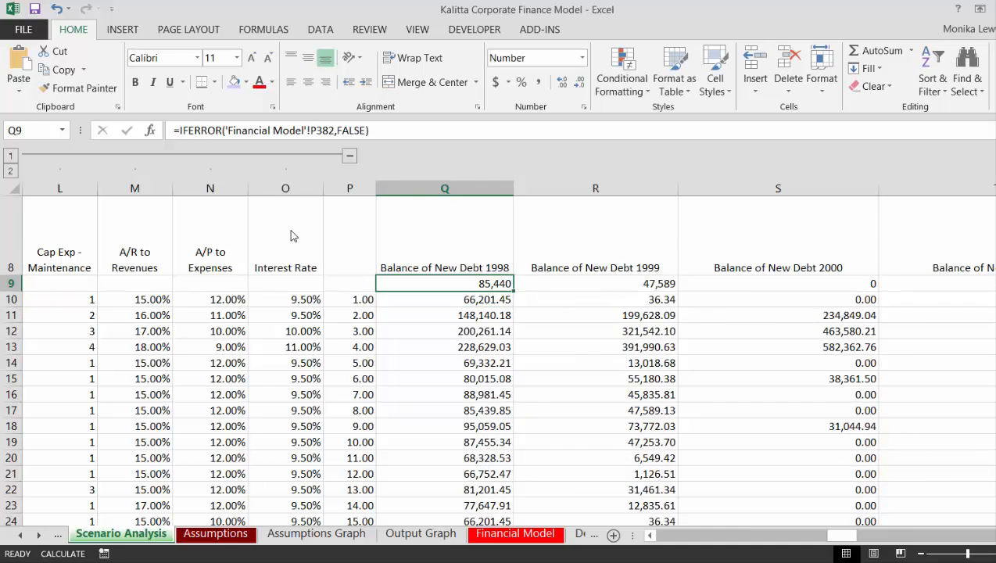
pyautogui.hotkey('ctrl', 'shift', 'Right')
pyautogui.press('Left')
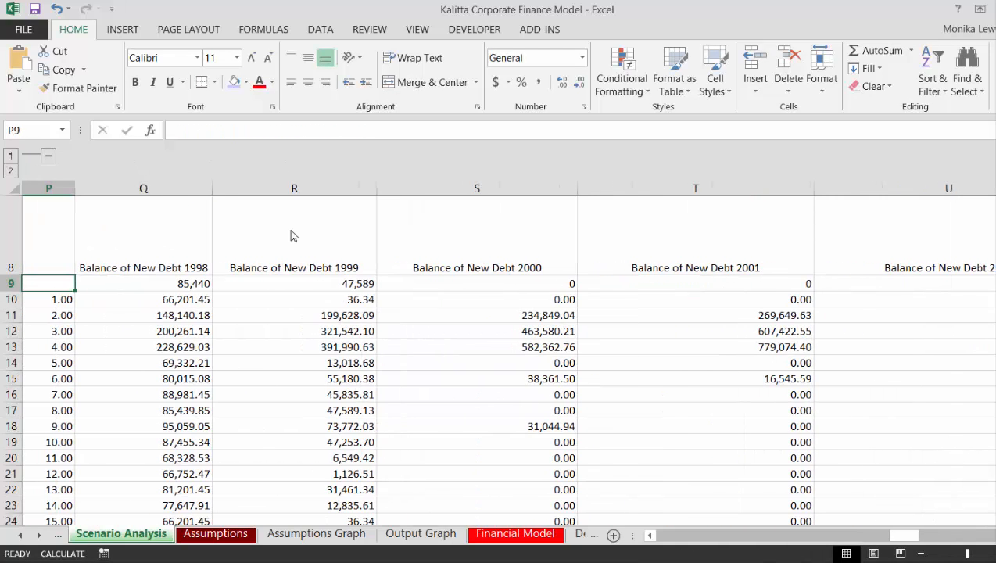
# Fill the IFERROR formula from Q9 across to X9 and recalculate the data table.
pyautogui.hotkey('shift', 'Right')
pyautogui.hotkey('shift', 'Left')
pyautogui.hotkey('shift', 'Right')
pyautogui.hotkey('shift', 'Left')
pyautogui.press('Left')
pyautogui.press('Left')
pyautogui.press('Right')
pyautogui.press('Right')
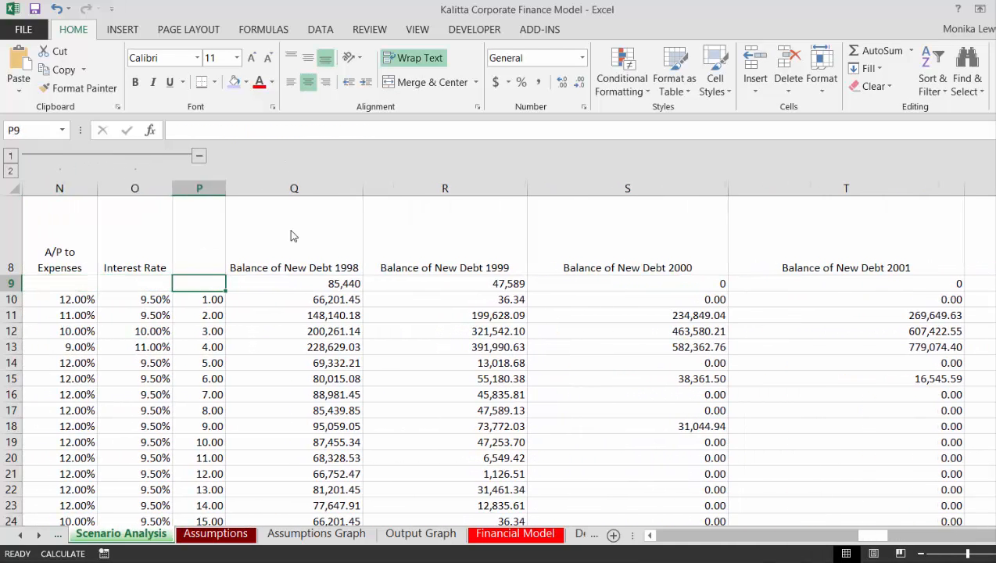
pyautogui.press('Right')
pyautogui.hotkey('ctrl', 'shift', 'Right')
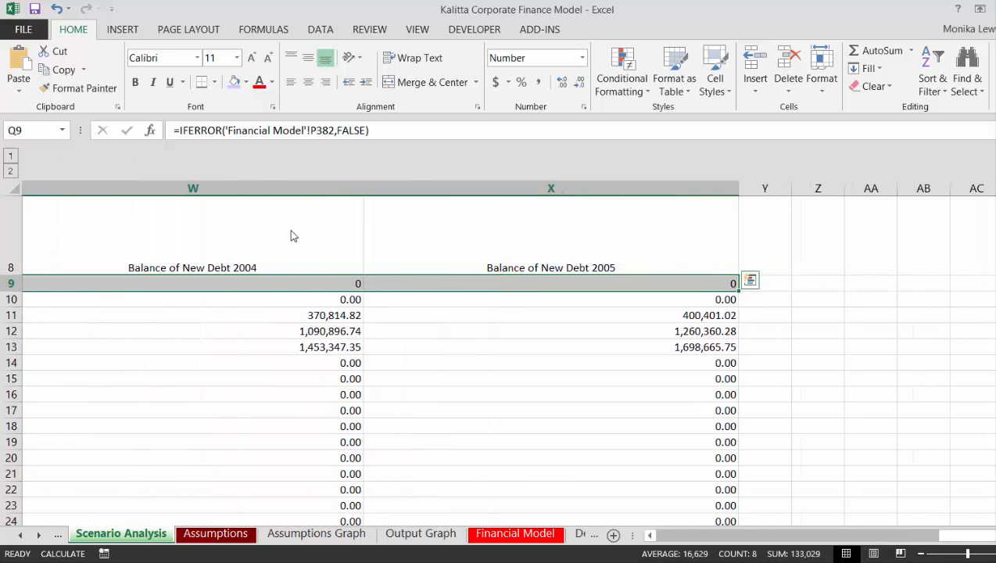
pyautogui.press('Left')
pyautogui.press('Right')
pyautogui.hotkey('shift', 'Right')
pyautogui.hotkey('shift', 'Left')
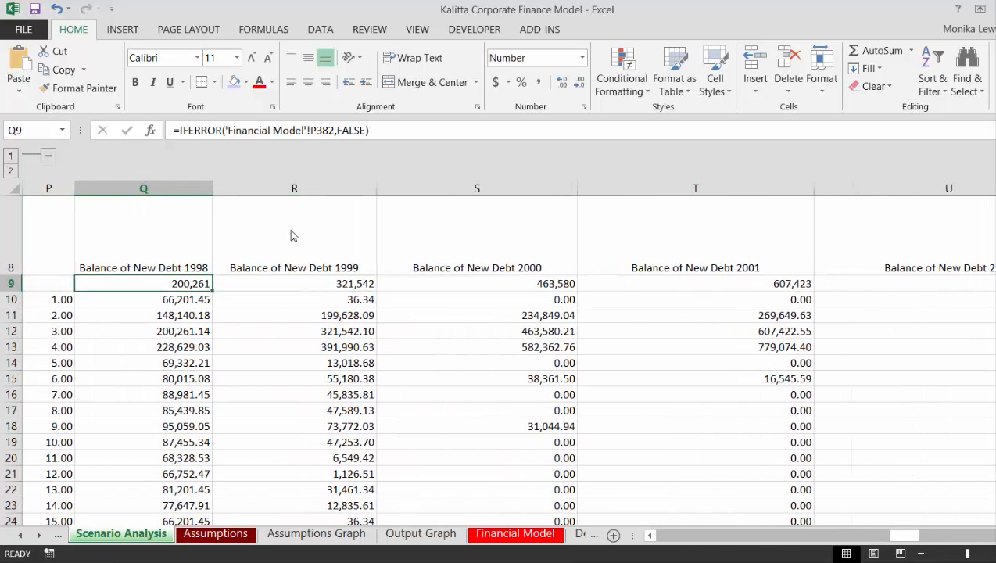
# Narrow columns Q through X to one equal width so that their row 8 headings wrap onto two lines.
pyautogui.press('Left')
pyautogui.press('Down')
pyautogui.press('Left')
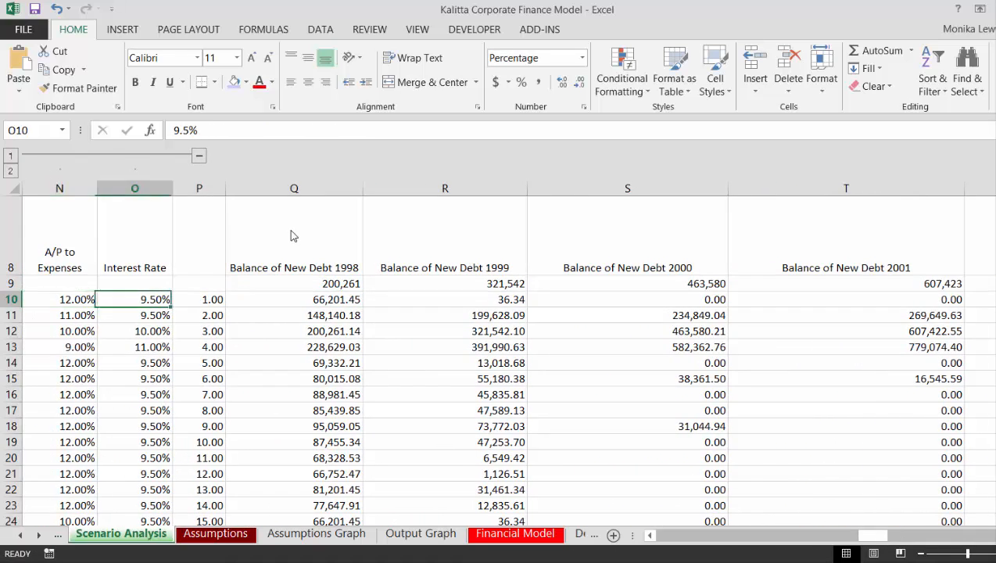
pyautogui.press('Right')
pyautogui.moveTo(294, 188); pyautogui.dragTo(720, 235)
pyautogui.moveTo(742, 199); pyautogui.dragTo(487, 201)
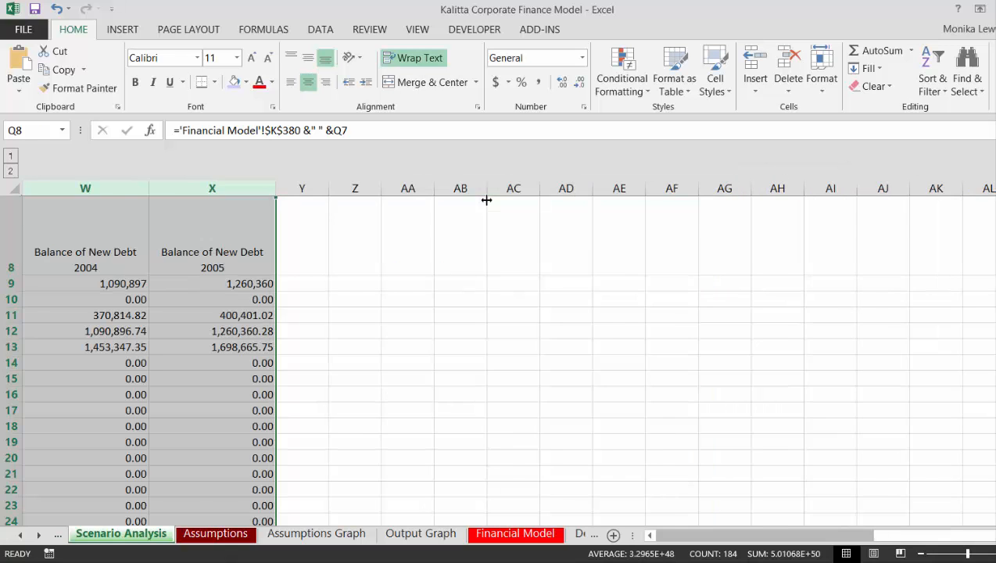
# Examine the data table results down the scenario rows, including the error-handled rows 26 to 29.
pyautogui.press('Left')
pyautogui.press('Left')
pyautogui.press('Left')
pyautogui.press('Down')
pyautogui.press('Down')
pyautogui.press('Down')
pyautogui.press('Down')
pyautogui.press('Down')
pyautogui.press('Down')
pyautogui.press('Down')
pyautogui.press('Down')
pyautogui.press('Down')
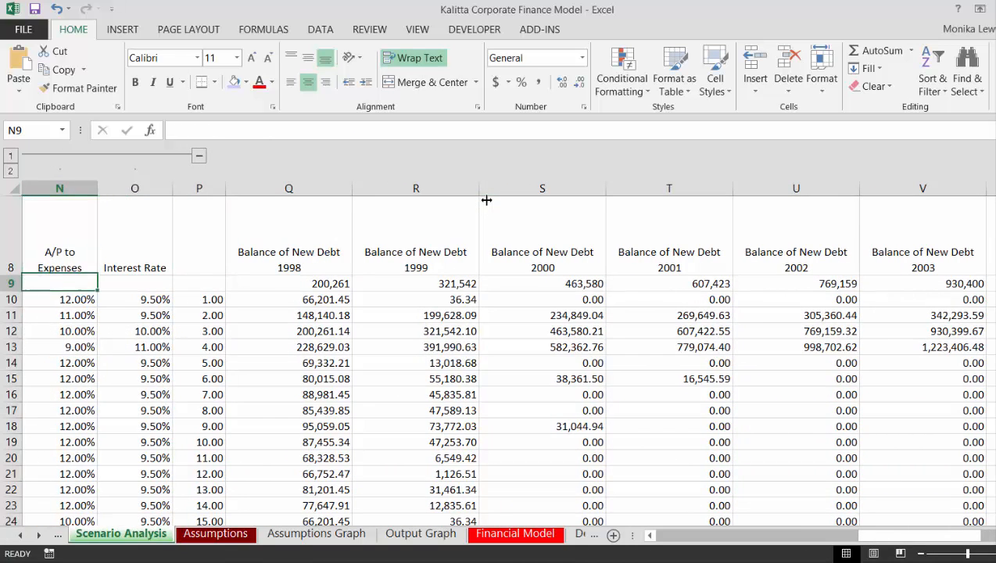
pyautogui.press('Down')
pyautogui.press('Down')
pyautogui.press('Down')
pyautogui.press('Down')
pyautogui.press('Down')
pyautogui.press('Down')
pyautogui.press('Down')
pyautogui.press('Down')
pyautogui.press('Down')
pyautogui.press('Down')
pyautogui.press('Down')
pyautogui.press('Down')
pyautogui.press('Down')
pyautogui.press('Down')
pyautogui.press('Down')
pyautogui.press('Down')
pyautogui.press('Down')
pyautogui.press('Down')
pyautogui.press('Down')
pyautogui.press('Down')
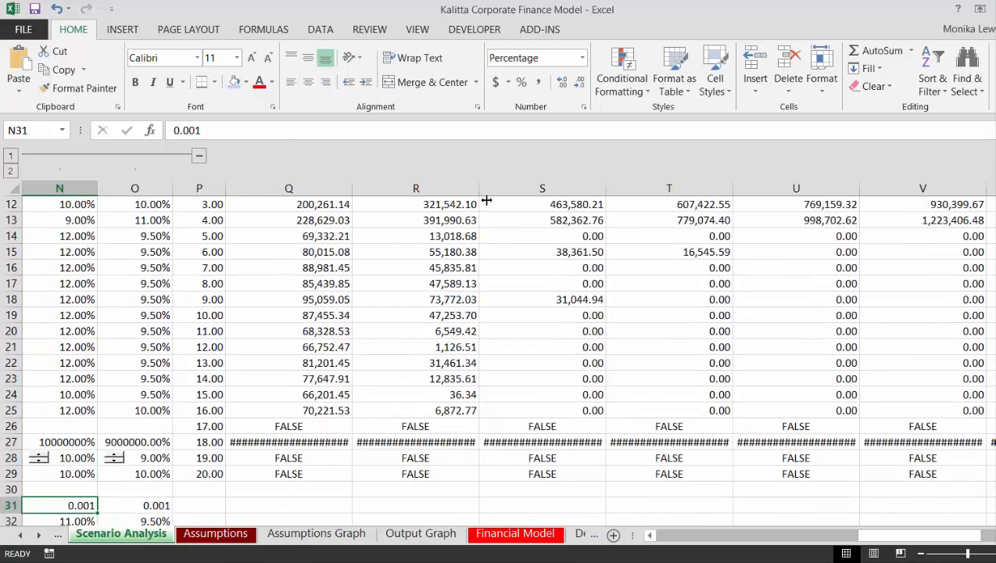
pyautogui.press('Up')
pyautogui.press('Up')
pyautogui.press('Up')
pyautogui.press('Up')
pyautogui.press('Up')
pyautogui.press('Up')
pyautogui.press('Up')
pyautogui.press('Up')
pyautogui.press('Up')
pyautogui.press('Up')
pyautogui.press('Up')
pyautogui.press('Up')
pyautogui.press('Up')
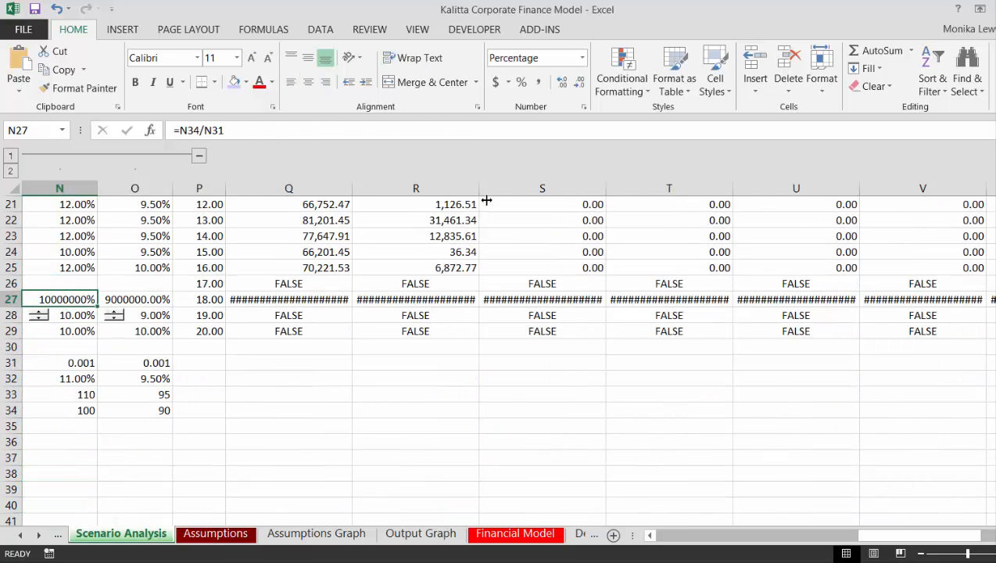
# Inspect row 27 across all the year columns and back through its scenario input formulas.
pyautogui.press('Right')
pyautogui.press('Right')
pyautogui.press('Right')
pyautogui.press('Right')
pyautogui.press('Right')
pyautogui.press('Right')
pyautogui.press('Right')
pyautogui.press('Right')
pyautogui.press('Right')
pyautogui.press('Right')
pyautogui.press('Right')
pyautogui.press('Right')
pyautogui.press('Right')
pyautogui.press('Right')
pyautogui.press('Right')
pyautogui.press('Right')
pyautogui.press('Right')
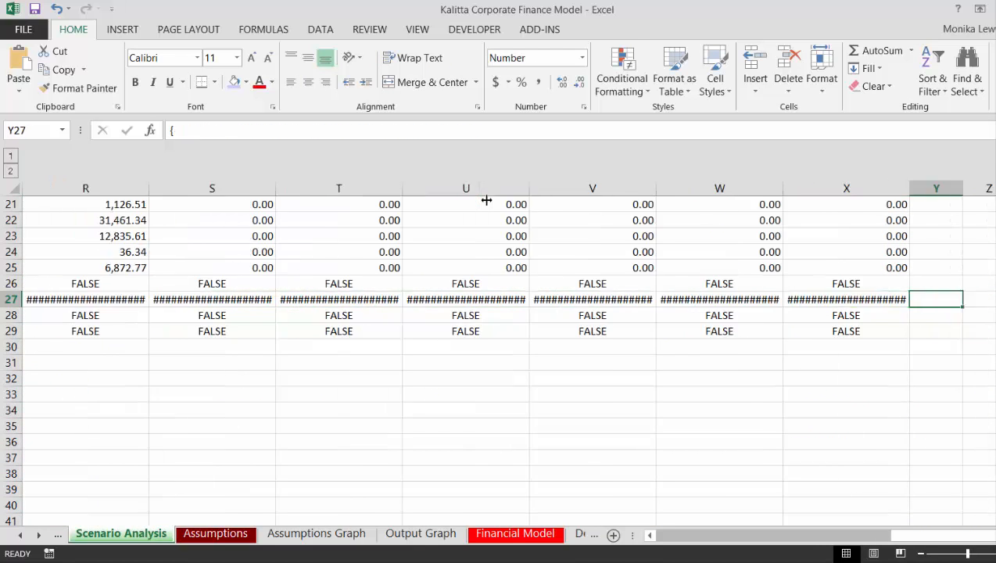
pyautogui.press('Left')
pyautogui.press('Left')
pyautogui.press('Left')
pyautogui.press('Left')
pyautogui.press('Left')
pyautogui.press('Left')
pyautogui.press('Left')
pyautogui.press('Left')
pyautogui.press('Left')
pyautogui.press('Left')
pyautogui.press('Left')
pyautogui.press('Left')
pyautogui.press('Left')
pyautogui.press('Left')
pyautogui.press('Left')
pyautogui.press('Left')
pyautogui.press('Left')
pyautogui.press('Left')
pyautogui.press('Left')
pyautogui.press('Left')
pyautogui.press('Left')
pyautogui.press('Left')
pyautogui.press('Left')
pyautogui.press('Left')
pyautogui.press('Left')
pyautogui.press('Left')
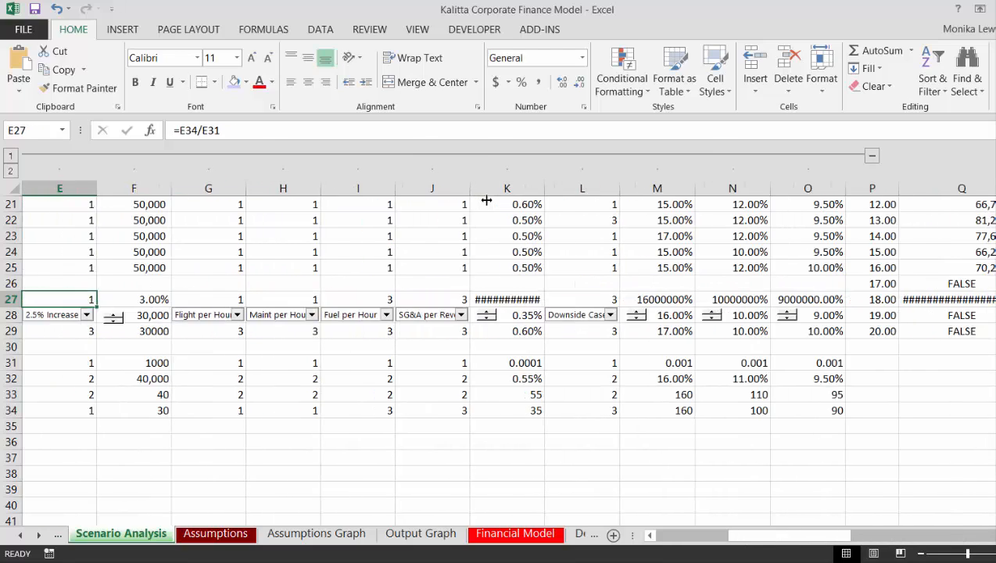
# Review the top of the sheet, from the scenario selectors across to the metric drop-down above the year columns.
pyautogui.press('Up')
pyautogui.press('Up')
pyautogui.press('Up')
pyautogui.press('Up')
pyautogui.press('Up')
pyautogui.press('Up')
pyautogui.press('Up')
pyautogui.press('Up')
pyautogui.press('Up')
pyautogui.press('Up')
pyautogui.press('Up')
pyautogui.press('Up')
pyautogui.press('Up')
pyautogui.press('Up')
pyautogui.press('Up')
pyautogui.press('Up')
pyautogui.press('Up')
pyautogui.press('Up')
pyautogui.press('Up')
pyautogui.press('Up')
pyautogui.press('Up')
pyautogui.press('Up')
pyautogui.press('Up')
pyautogui.press('Up')
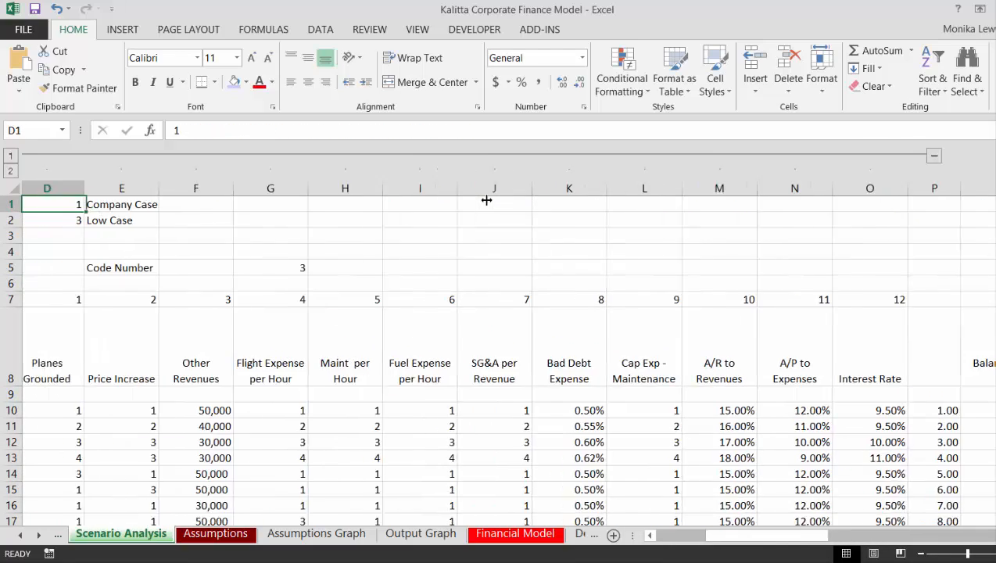
pyautogui.press('Left')
pyautogui.press('Left')
pyautogui.press('Left')
pyautogui.press('Left')
pyautogui.press('Right')
pyautogui.press('Right')
pyautogui.press('Right')
pyautogui.press('Right')
pyautogui.press('Right')
pyautogui.press('Right')
pyautogui.press('Right')
pyautogui.press('Right')
pyautogui.press('Right')
pyautogui.press('Right')
pyautogui.press('Right')
pyautogui.press('Right')
pyautogui.press('Right')
pyautogui.press('Right')
pyautogui.press('Right')
pyautogui.press('Right')
pyautogui.press('Right')
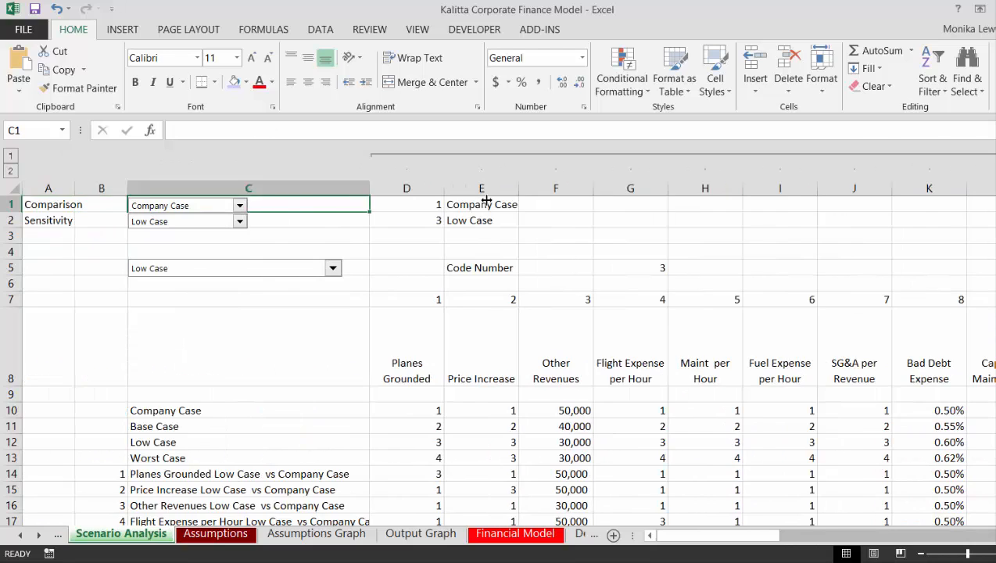
pyautogui.press('Right')
pyautogui.press('Right')
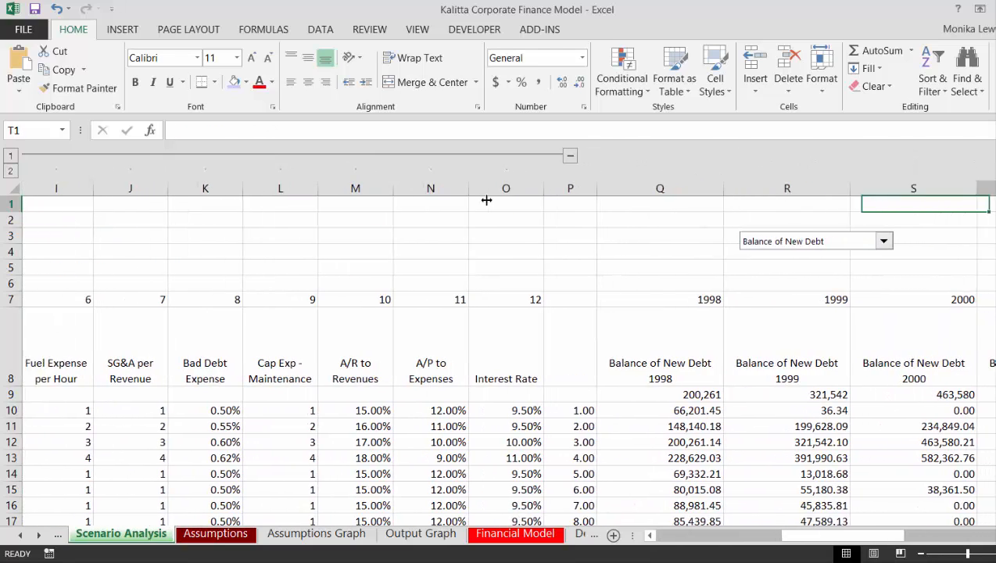
# Examine the Balance of New Debt results for 1998 in column Q down the scenario rows and back to the top.
pyautogui.press('Left')
pyautogui.press('Left')
pyautogui.press('Left')
pyautogui.press('Down')
pyautogui.press('Down')
pyautogui.press('Down')
pyautogui.press('Down')
pyautogui.press('Down')
pyautogui.press('Down')
pyautogui.press('Down')
pyautogui.press('Down')
pyautogui.press('Down')
pyautogui.press('Down')
pyautogui.press('Down')
pyautogui.press('Down')
pyautogui.press('Down')
pyautogui.press('Down')
pyautogui.press('Down')
pyautogui.press('Down')
pyautogui.press('Down')
pyautogui.press('Down')
pyautogui.press('Down')
pyautogui.press('Down')
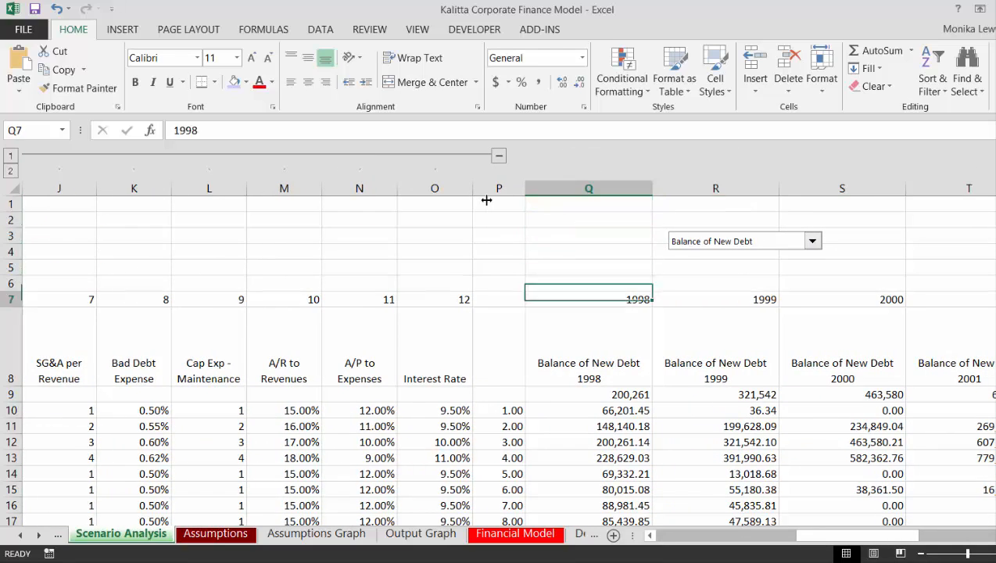
pyautogui.press('Up')
pyautogui.press('Up')
pyautogui.press('Up')
pyautogui.press('Up')
pyautogui.press('Up')
pyautogui.press('Up')
pyautogui.press('Up')
pyautogui.press('Up')
pyautogui.press('Up')
pyautogui.press('Up')
pyautogui.press('Up')
pyautogui.press('Up')
pyautogui.press('Up')
pyautogui.press('Up')
pyautogui.press('Up')
pyautogui.press('Up')
pyautogui.press('Up')
pyautogui.press('Up')
pyautogui.press('Up')
pyautogui.press('Up')
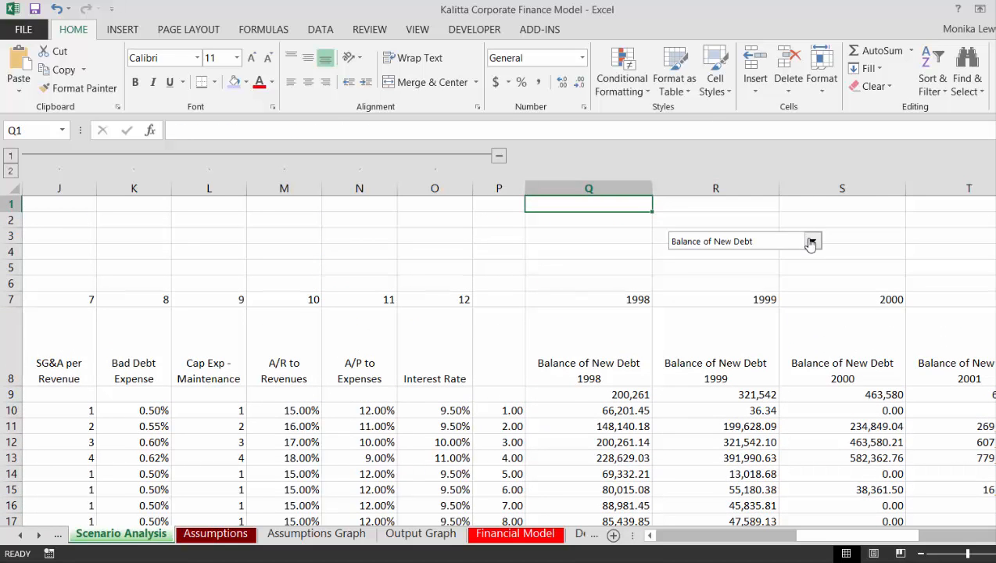
# Switch the metric drop-down above the year columns to New Debt Required.
pyautogui.click(813, 243)
pyautogui.press('Up')
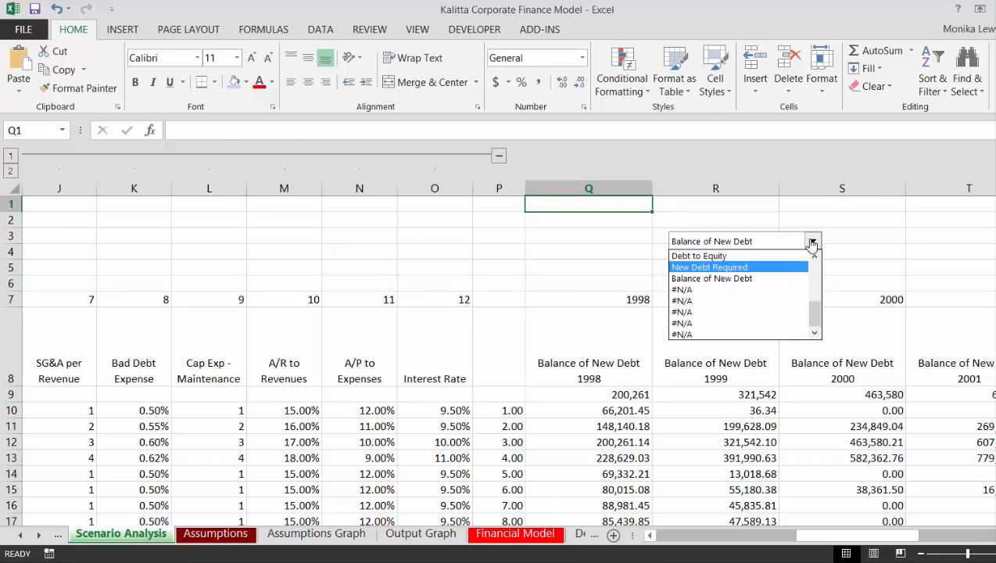
pyautogui.press('Return')
# Examine the New Debt Required results for 1998 down column Q and back to the top.
pyautogui.press('Down')
pyautogui.press('Down')
pyautogui.press('Down')
pyautogui.press('Down')
pyautogui.press('Down')
pyautogui.press('Down')
pyautogui.press('Down')
pyautogui.press('Down')
pyautogui.press('Down')
pyautogui.press('Down')
pyautogui.press('Down')
pyautogui.press('Down')
pyautogui.press('Down')
pyautogui.press('Down')
pyautogui.press('Down')
pyautogui.press('Down')
pyautogui.press('Down')
pyautogui.press('Down')
pyautogui.press('Down')
pyautogui.press('Down')
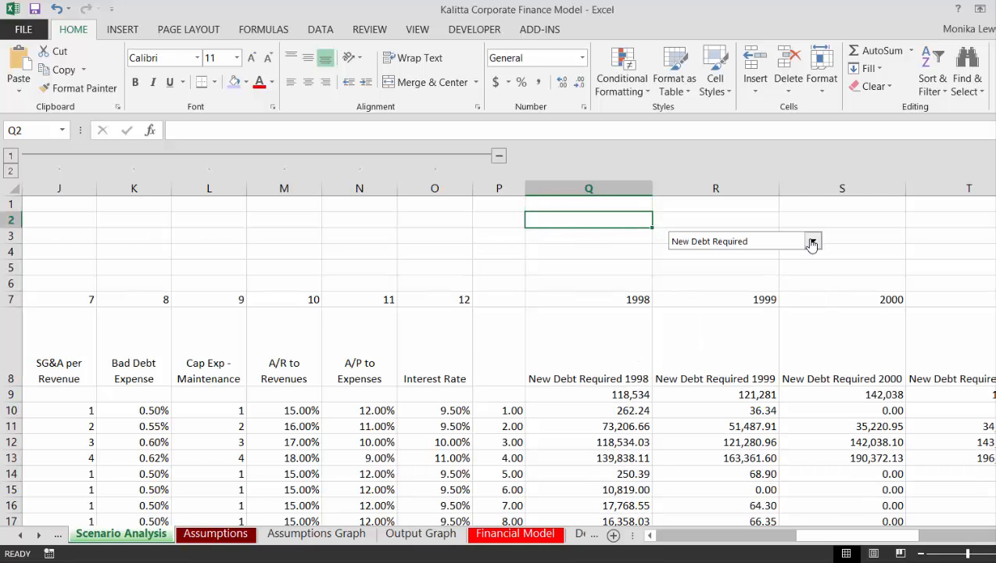
pyautogui.press('Up')
pyautogui.press('Up')
pyautogui.press('Up')
pyautogui.press('Up')
pyautogui.press('Up')
pyautogui.press('Up')
pyautogui.press('Up')
pyautogui.press('Up')
pyautogui.press('Up')
pyautogui.press('Up')
pyautogui.press('Up')
pyautogui.press('Up')
pyautogui.press('Up')
pyautogui.press('Up')
pyautogui.press('Up')
pyautogui.press('Up')
pyautogui.press('Up')
pyautogui.press('Up')
pyautogui.press('Up')
pyautogui.press('Up')
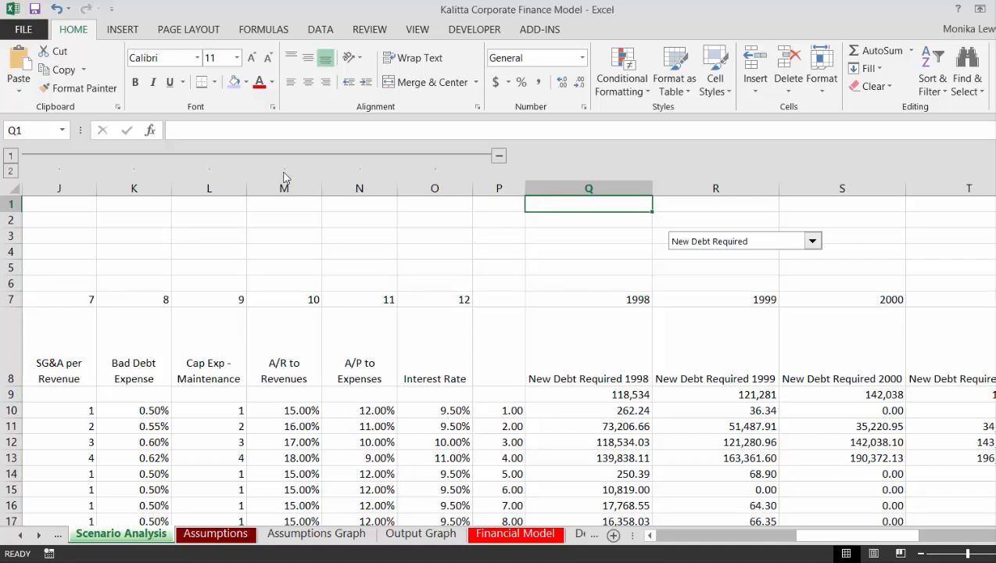
# Check the input range and cell link in the metric drop-down's control settings without changing them.
pyautogui.rightClick(710, 248)
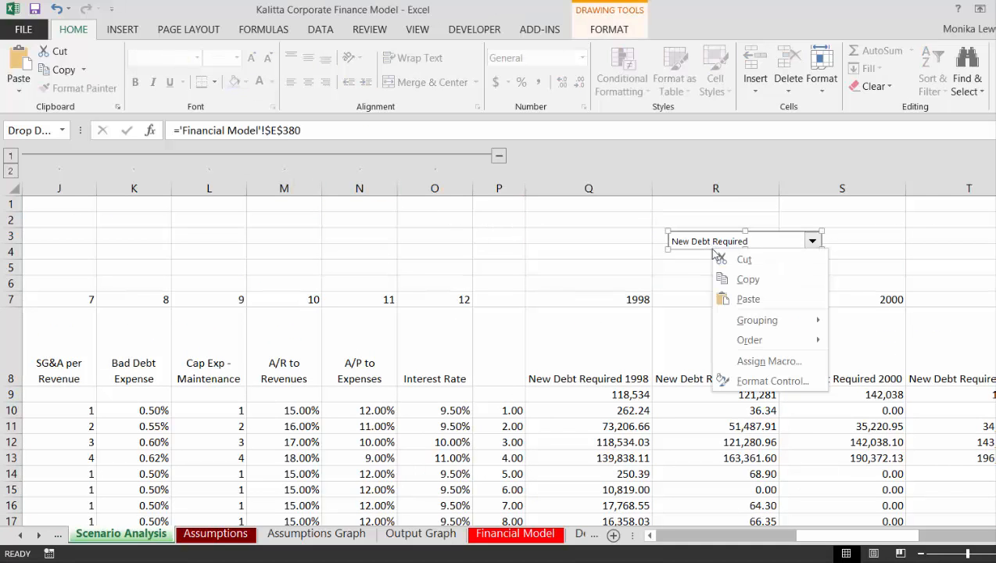
pyautogui.click(759, 381)
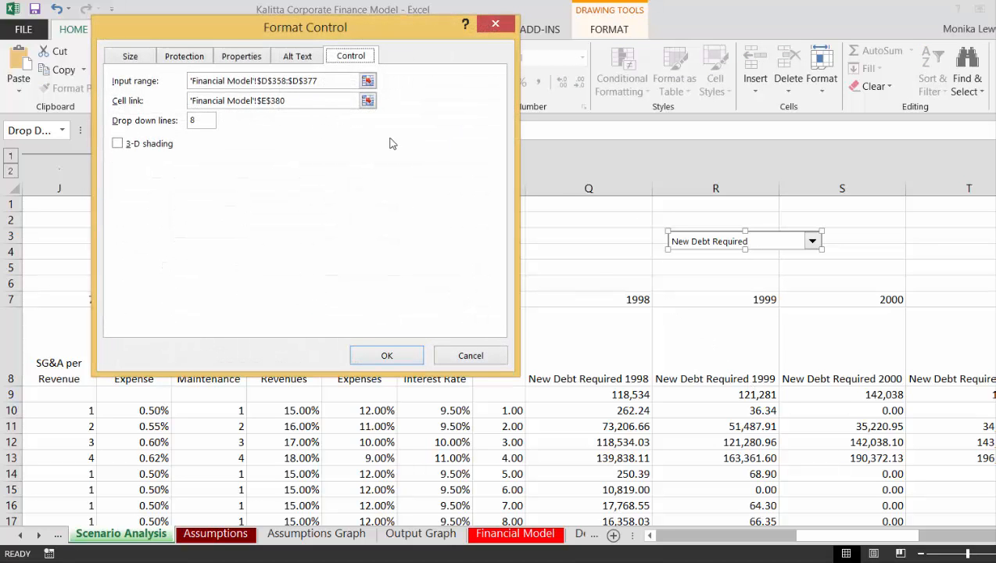
pyautogui.click(471, 356)
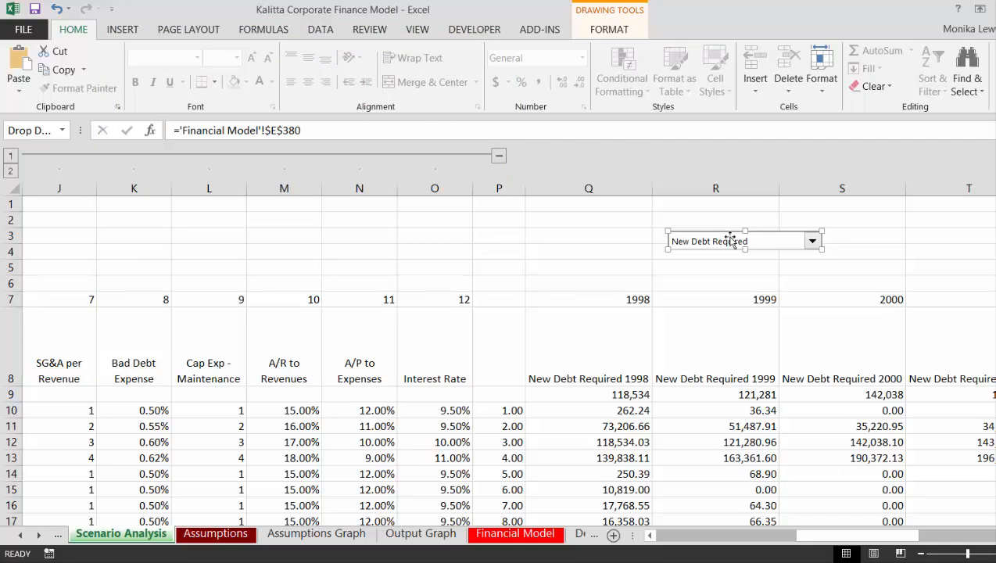
pyautogui.click(627, 270)
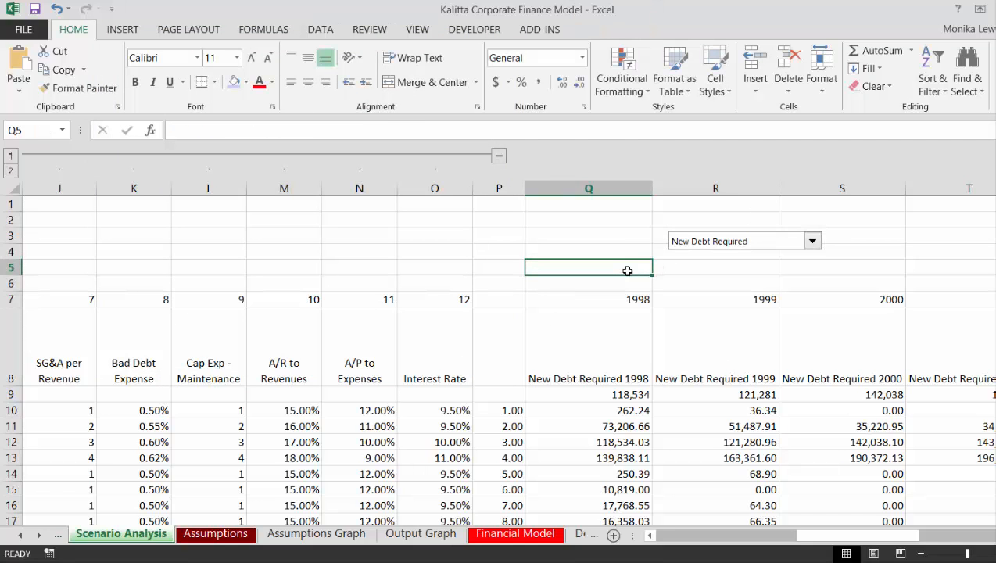
pyautogui.press('Up')
pyautogui.press('Up')
pyautogui.press('Up')
pyautogui.press('Up')
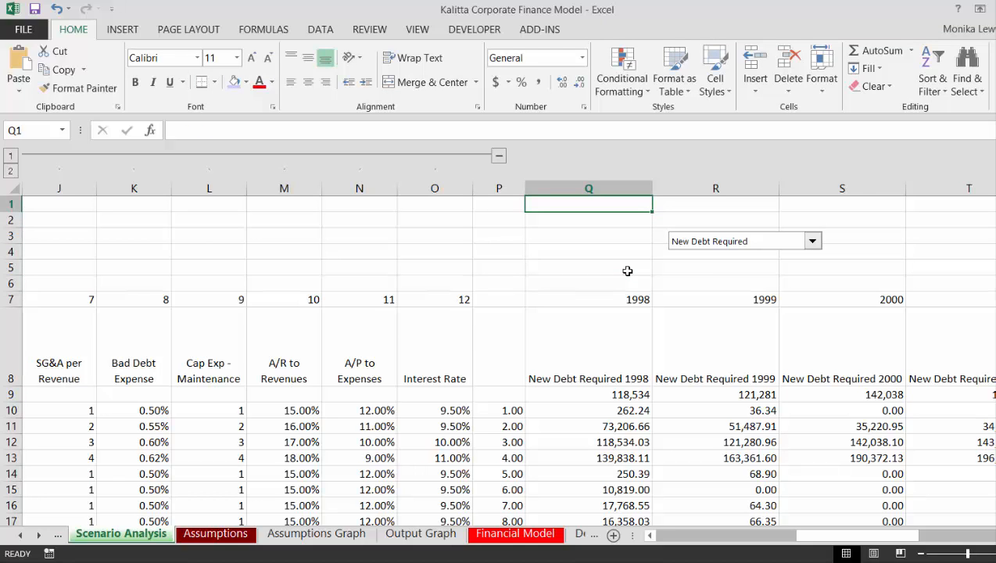
pyautogui.write('Co')
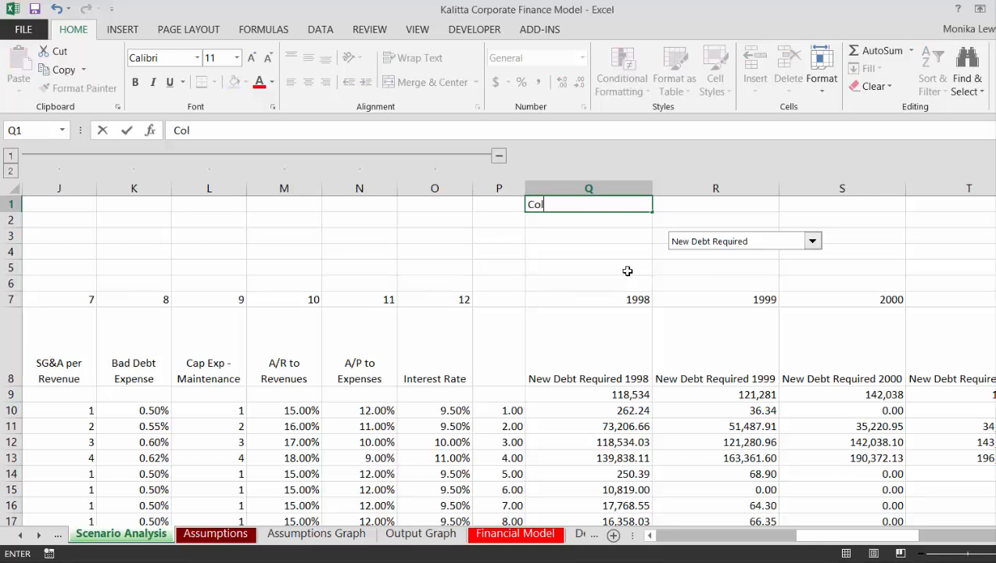
pyautogui.write('l')
pyautogui.press('Escape')
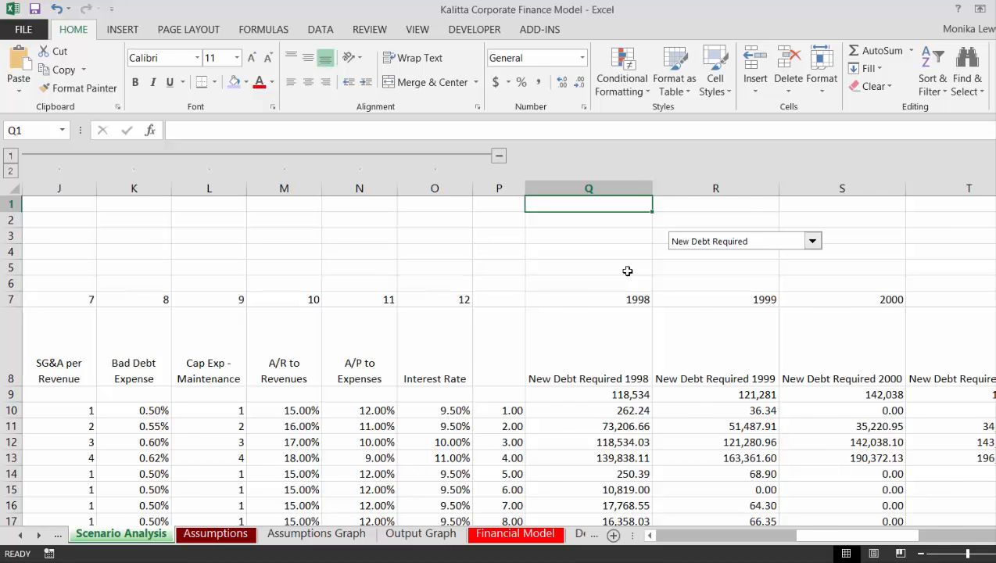
# Label cell T1 "col input" and return the column number of P12 in U1 with the COLUMN function.
pyautogui.press('Right')
pyautogui.press('Right')
pyautogui.press('Right')
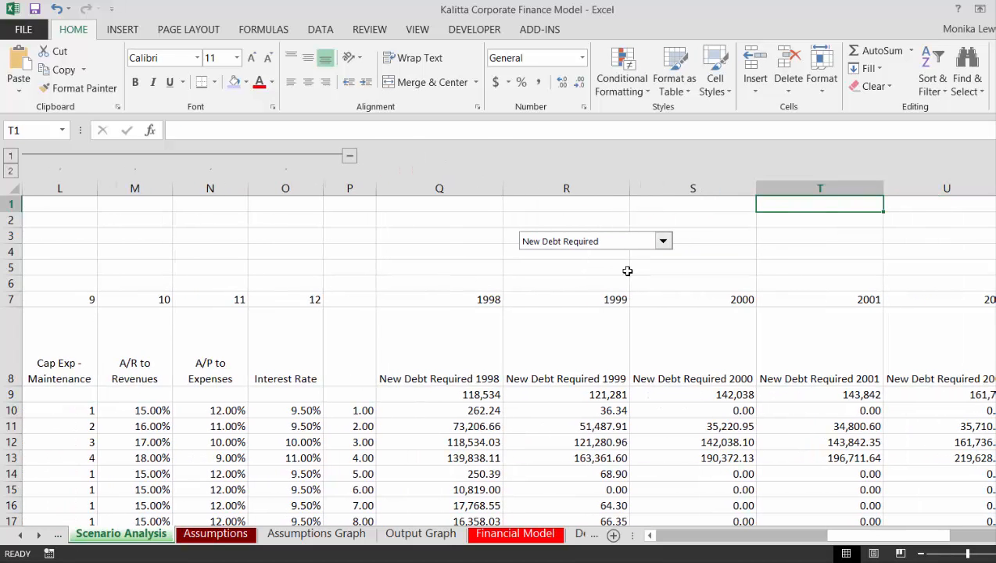
pyautogui.write('col in')
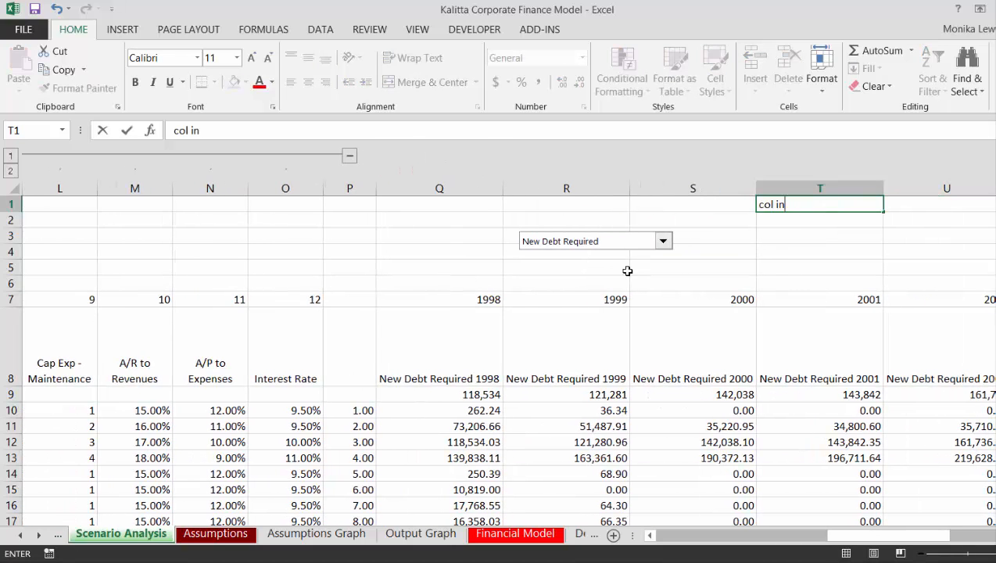
pyautogui.write('put')
pyautogui.press('Right')
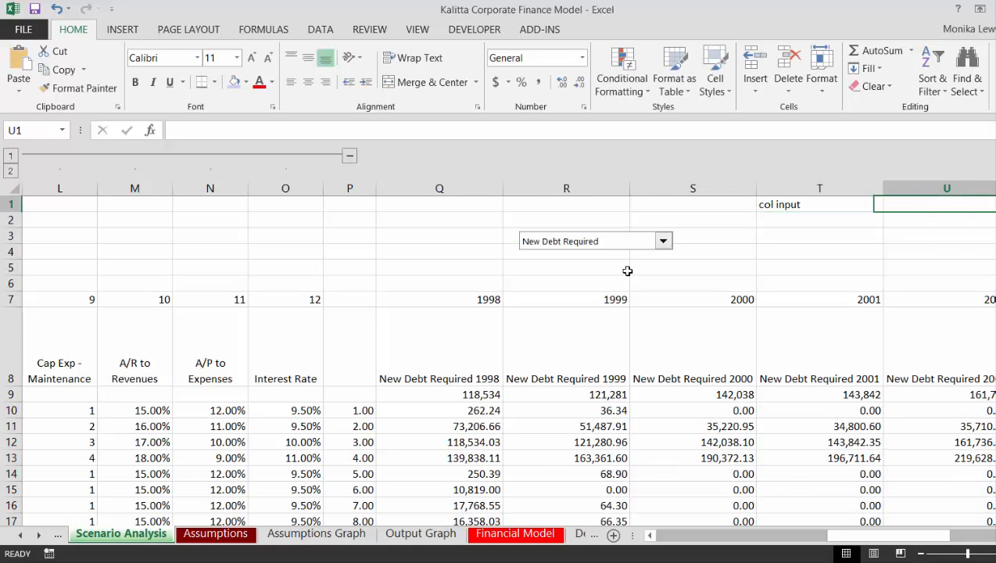
pyautogui.write('=col')
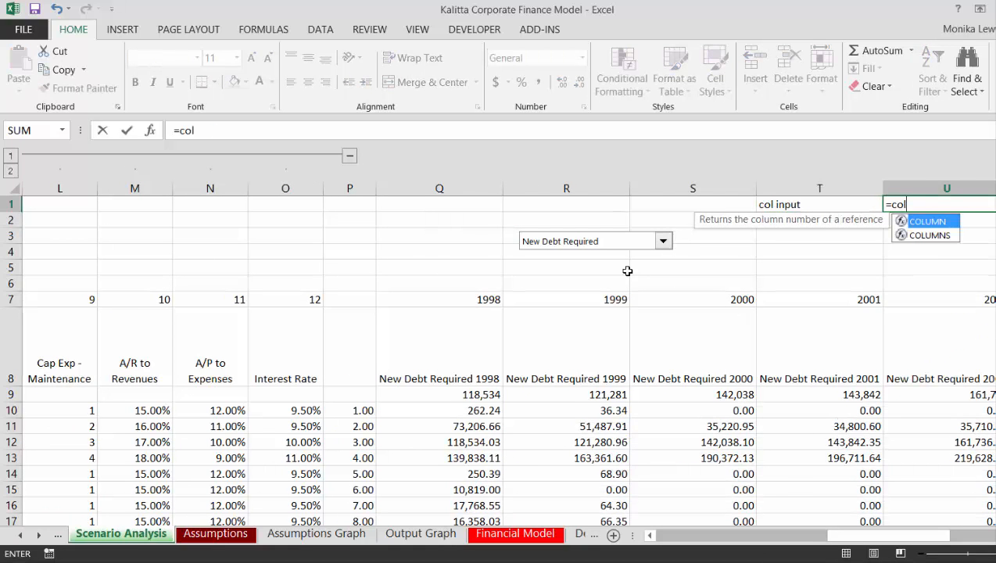
pyautogui.press('Tab')
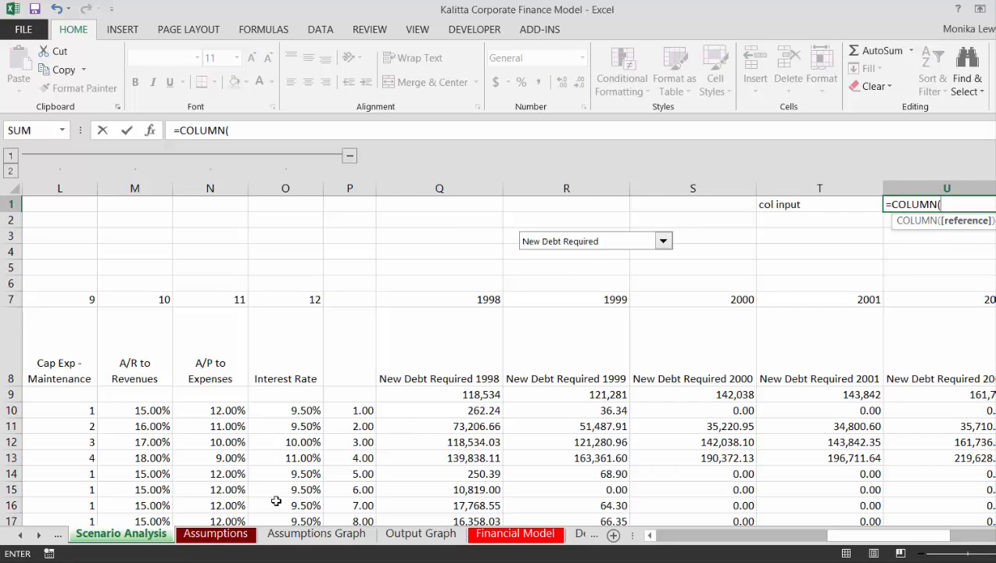
pyautogui.click(350, 445)
pyautogui.press('Return')
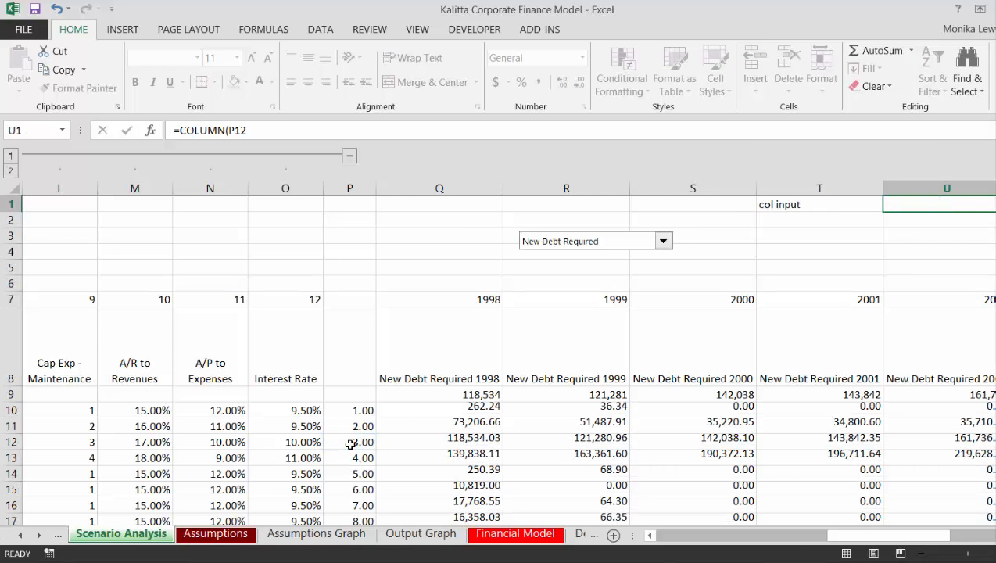
# Label cell T2 "Row Output" and return the row number of Q9 in U2 with the ROW function.
pyautogui.write('Rwo')
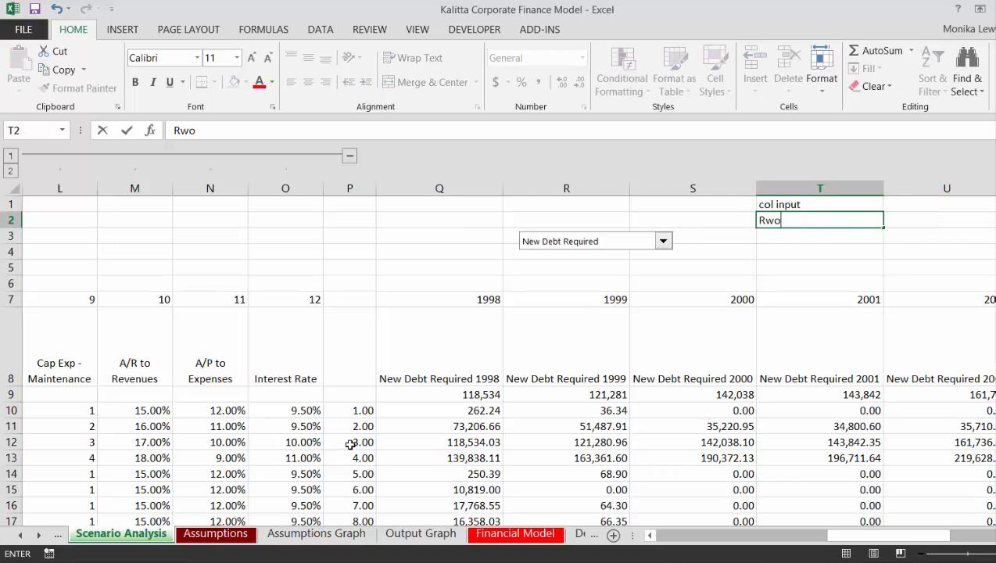
pyautogui.press('BackSpace')
pyautogui.press('BackSpace')
pyautogui.write('ow Output')
pyautogui.press('Return')
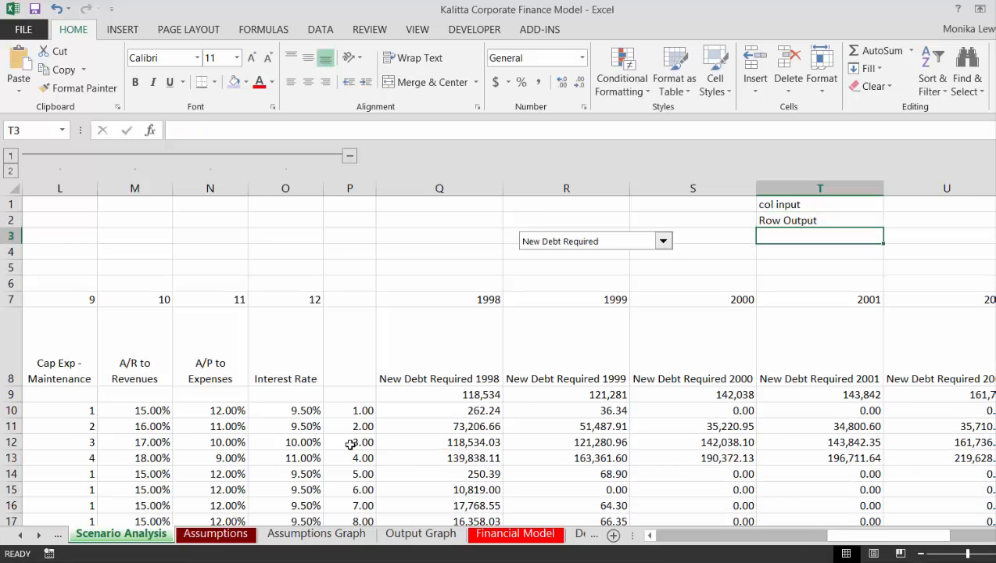
pyautogui.press('Up')
pyautogui.press('Right')
pyautogui.write('=')
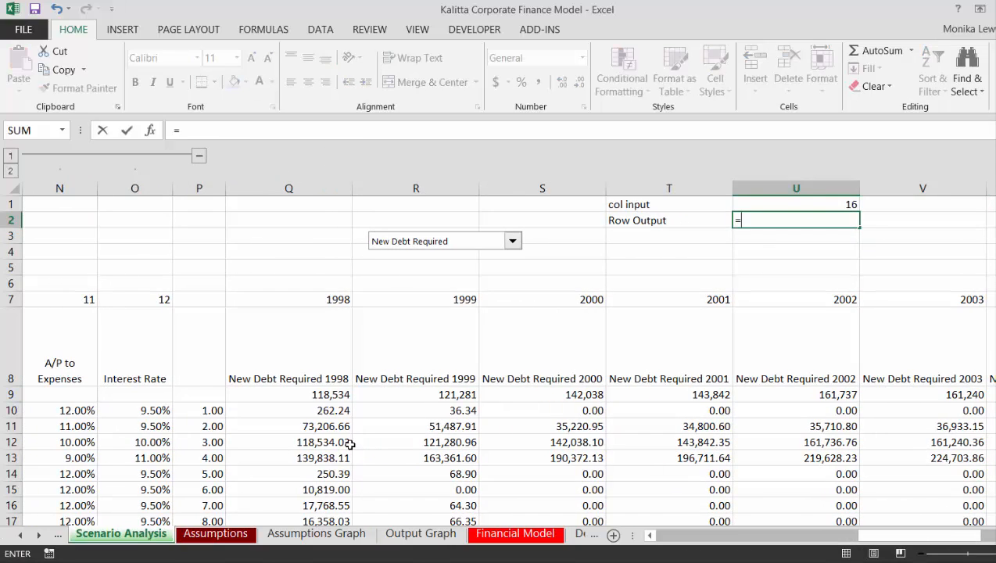
pyautogui.write('row')
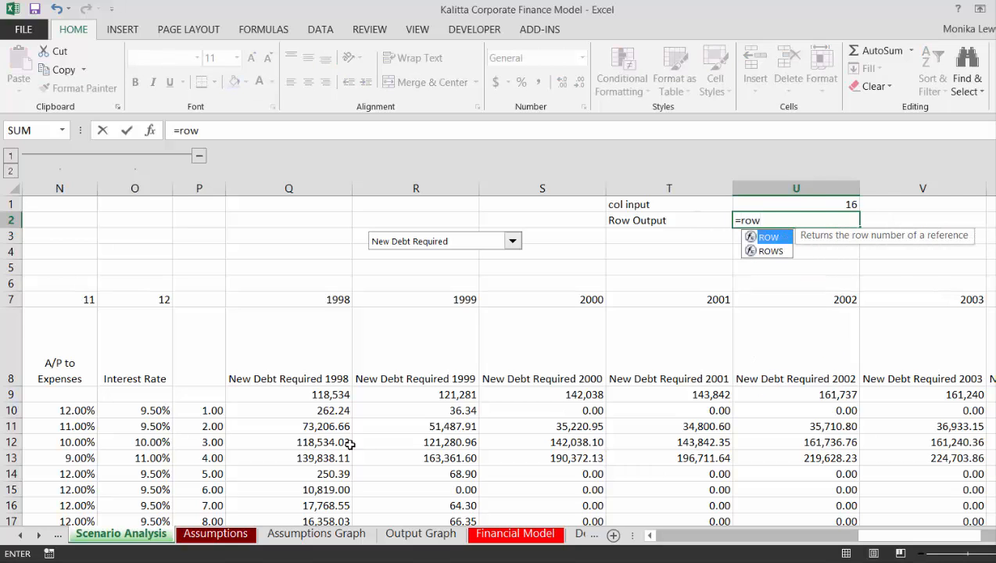
pyautogui.press('Tab')
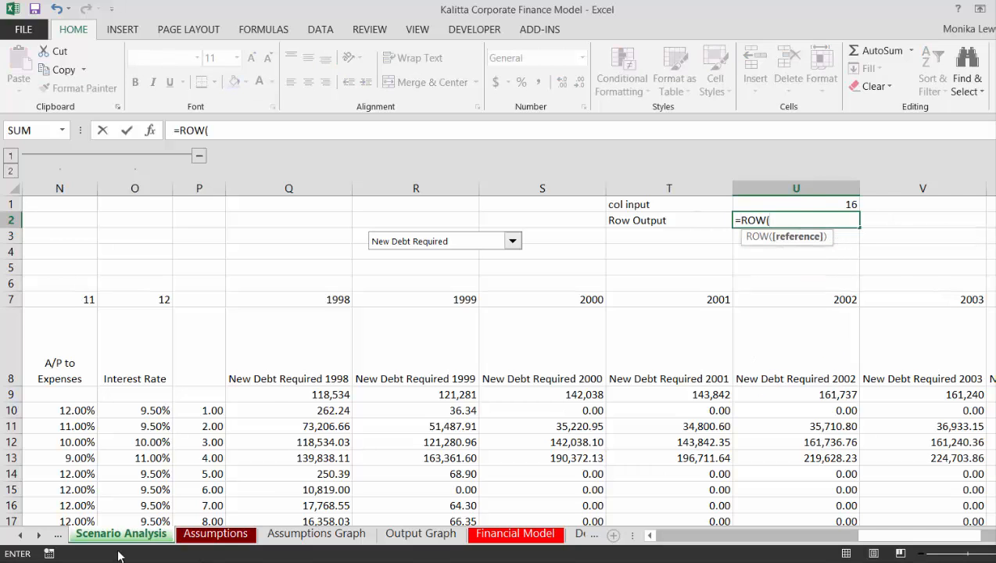
pyautogui.click(256, 393)
pyautogui.press('Return')
# Change the label in cell T2 to "Row input".
pyautogui.press('Up')
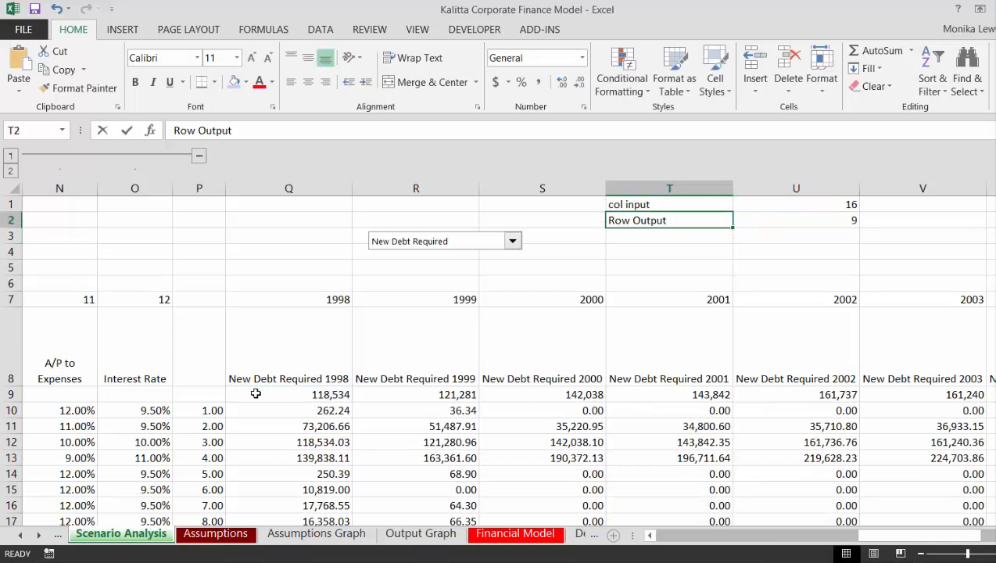
pyautogui.press('F2')
pyautogui.press('BackSpace')
pyautogui.press('BackSpace')
pyautogui.press('BackSpace')
pyautogui.press('BackSpace')
pyautogui.press('BackSpace')
pyautogui.press('BackSpace')
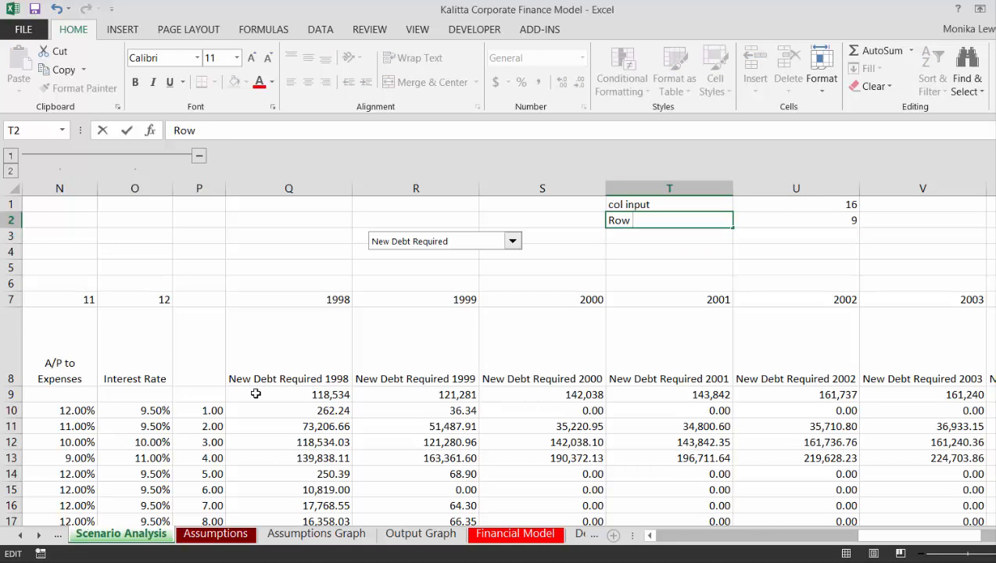
pyautogui.write('input')
pyautogui.press('Return')
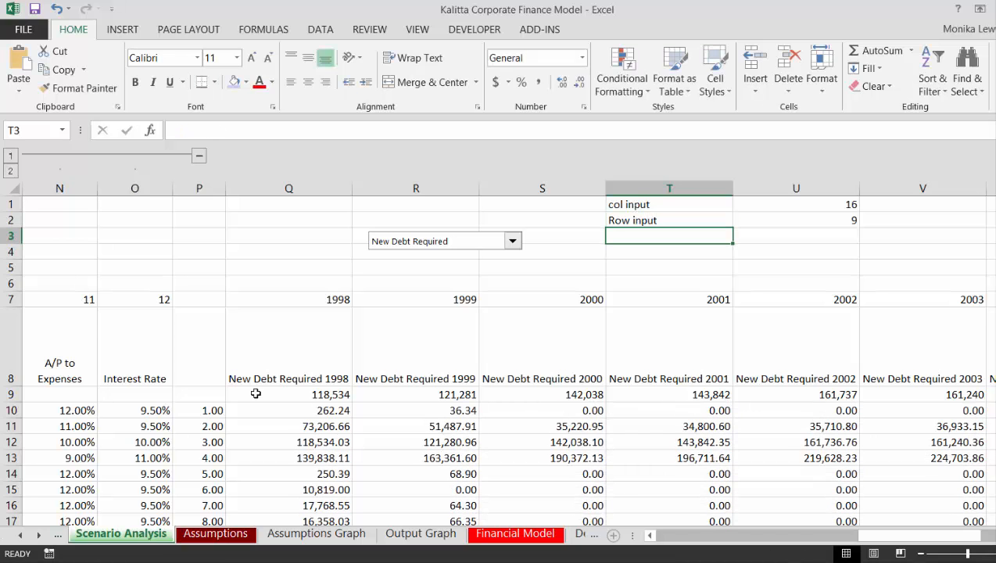
# Label cell T3 "Start row", below the row input label.
pyautogui.write('Start col')
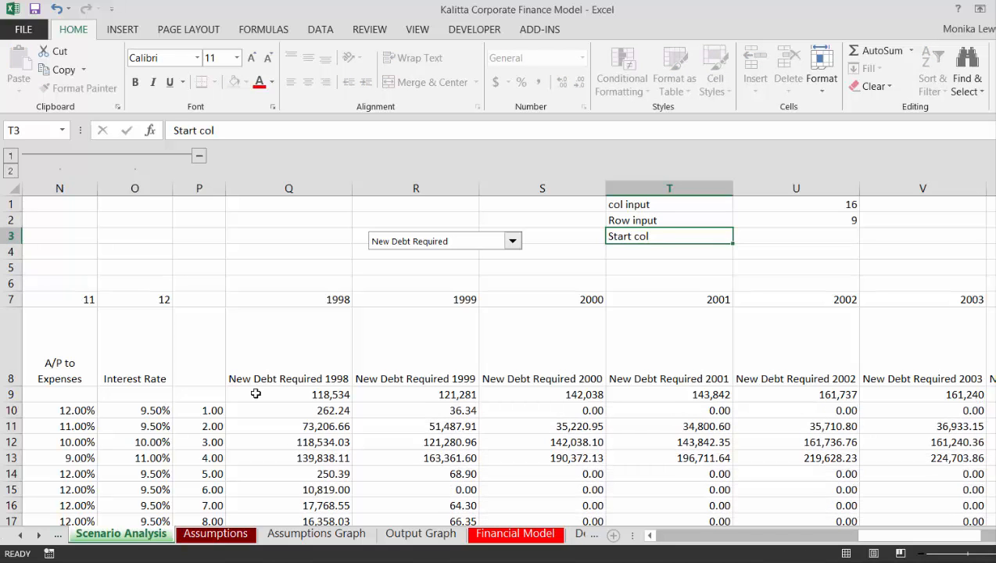
pyautogui.press('Tab')
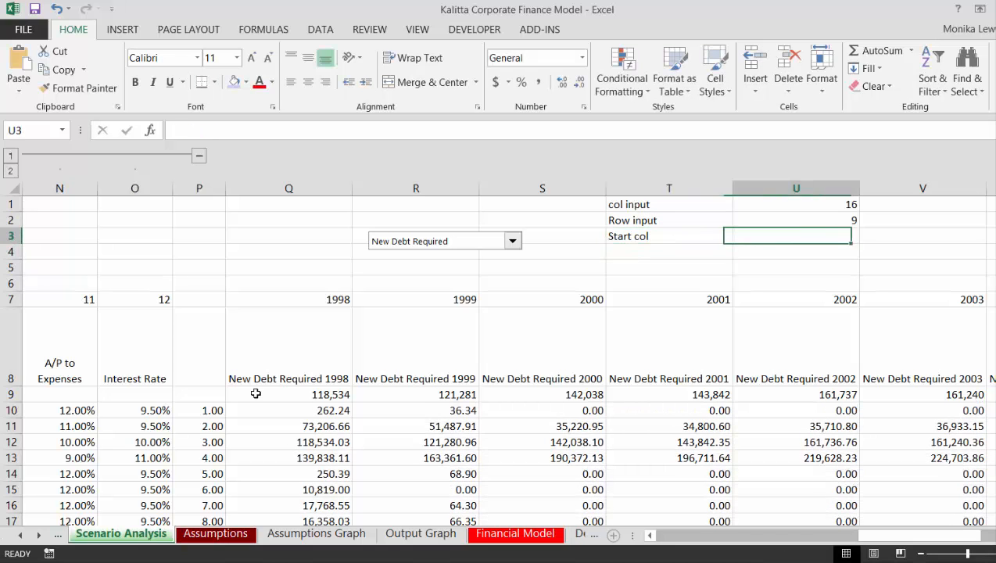
pyautogui.write('=')
pyautogui.press('Escape')
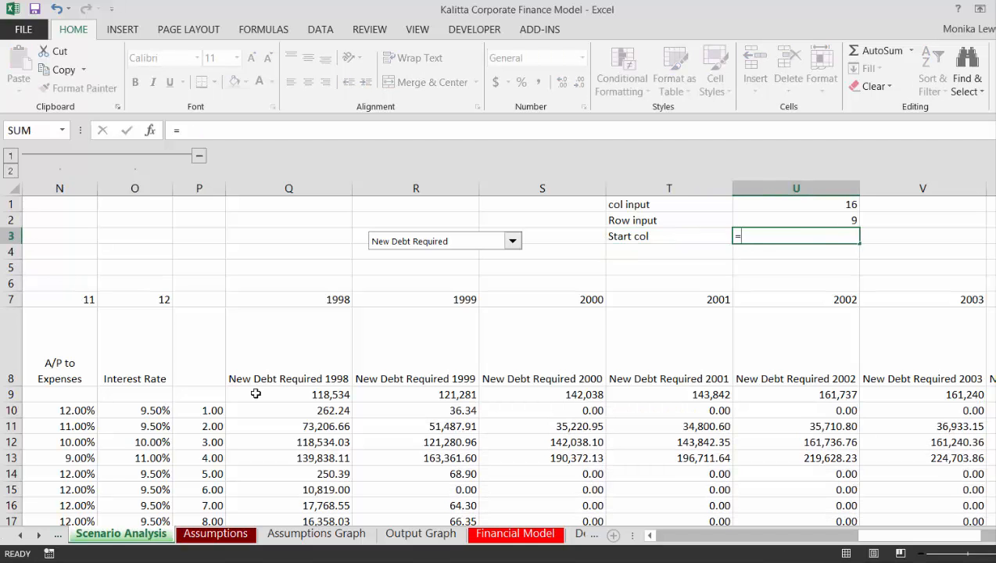
pyautogui.press('Left')
pyautogui.press('Left')
pyautogui.press('Right')
pyautogui.press('F2')
pyautogui.press('BackSpace')
pyautogui.press('BackSpace')
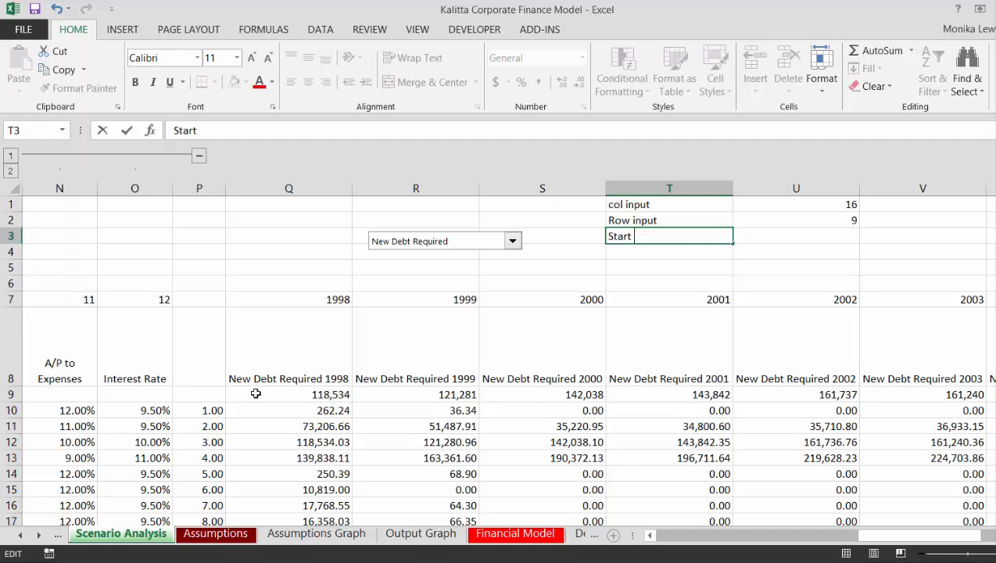
pyautogui.write('row')
pyautogui.press('Return')
# Return the row number of Q10 in cell U3 with the ROW function.
pyautogui.press('Right')
pyautogui.press('Up')
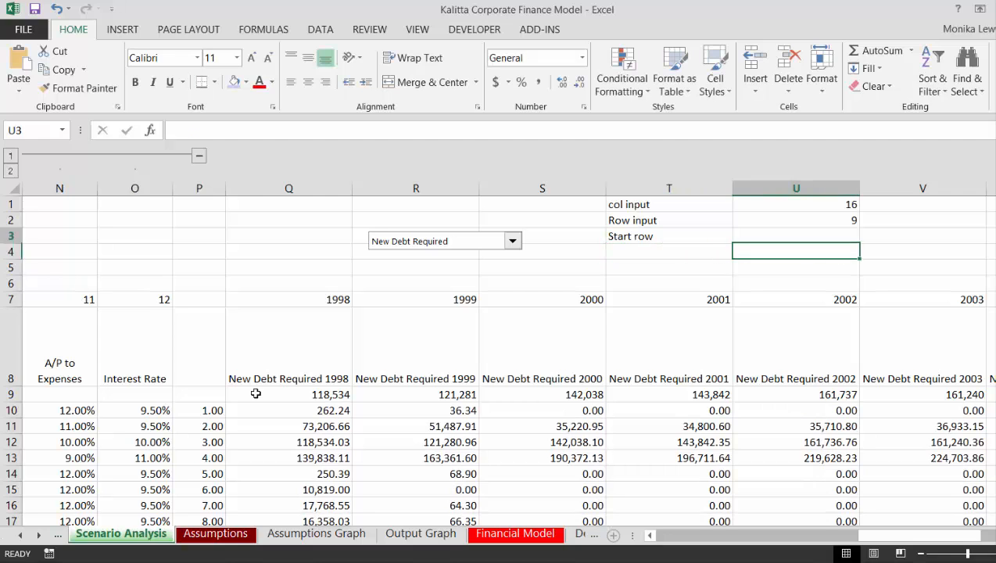
pyautogui.write('=row(')
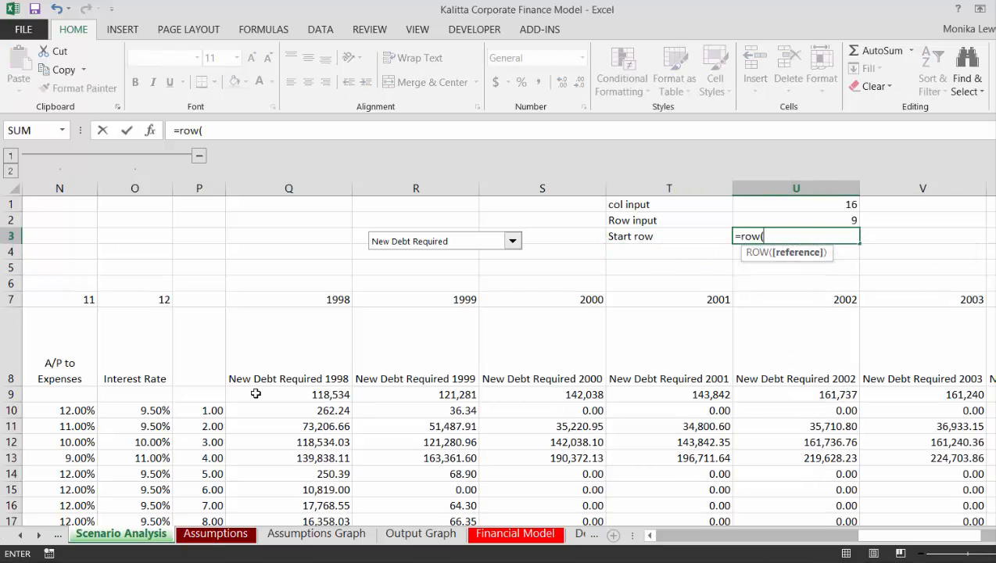
pyautogui.click(305, 406)
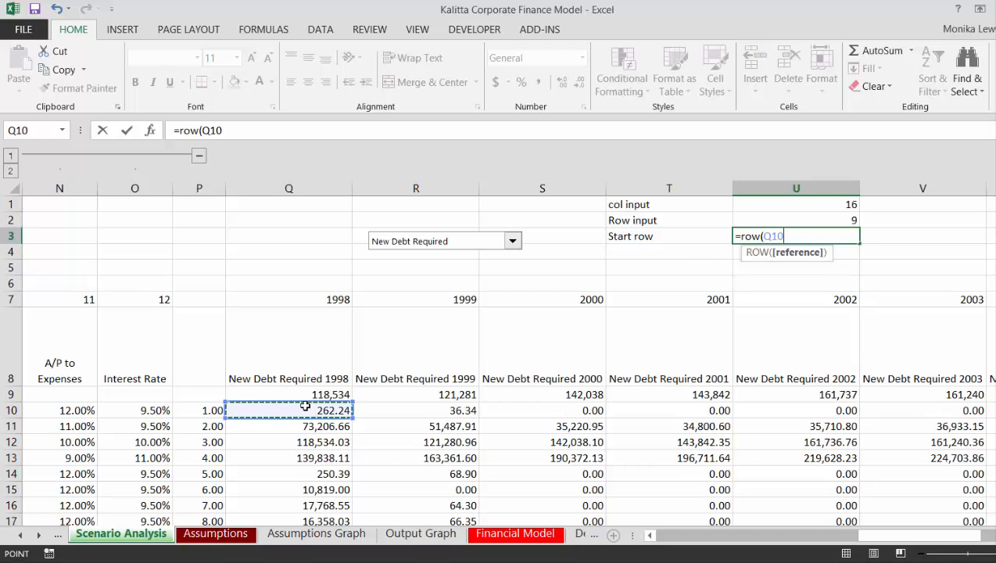
pyautogui.press('Return')
# Label cell T4 "End row", below the start row label.
pyautogui.press('Up')
pyautogui.press('Down')
pyautogui.press('Left')
pyautogui.write('E')
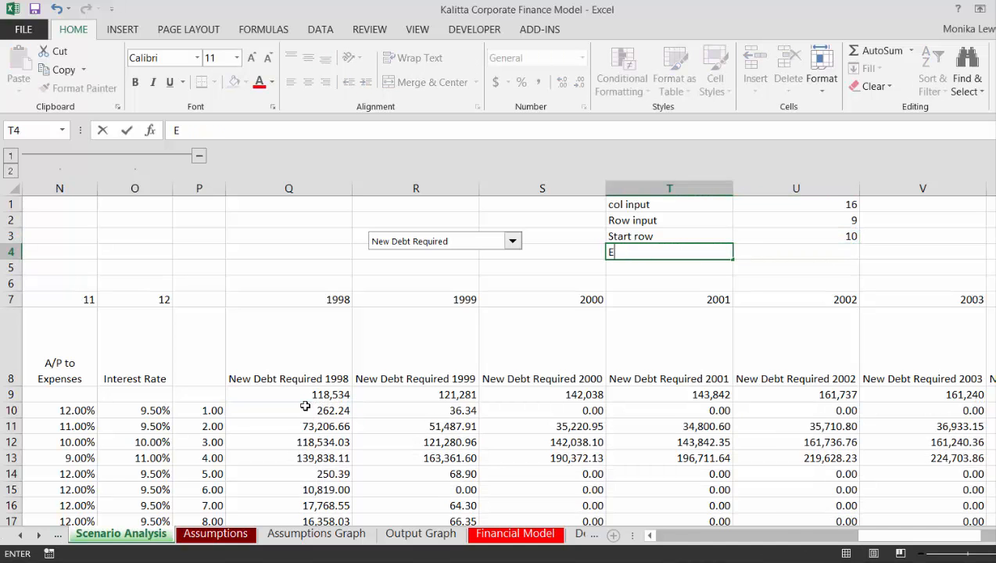
pyautogui.write('nd row')
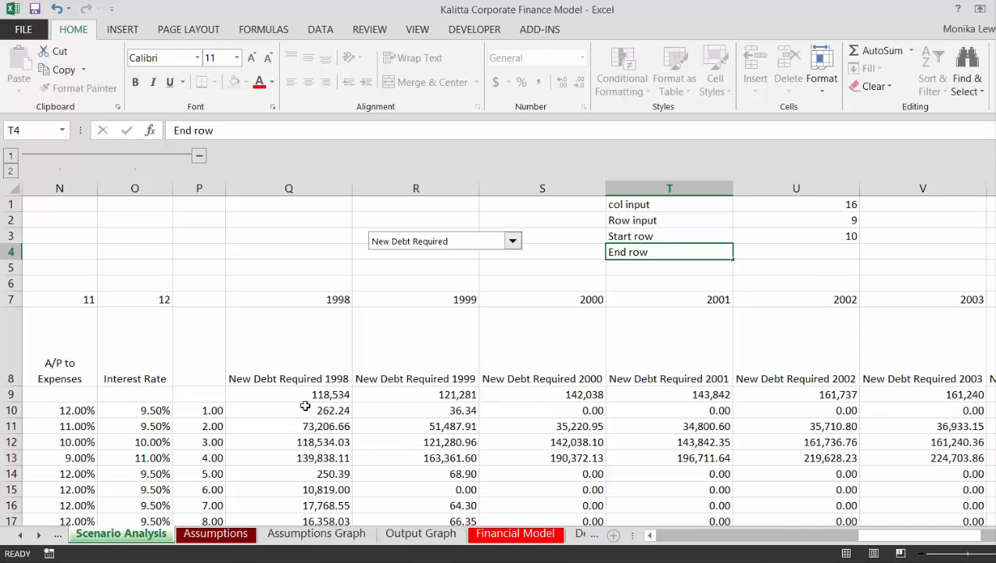
# Return the row number of P29 in cell U4 with the ROW function.
pyautogui.press('Return')
pyautogui.press('Up')
pyautogui.press('Right')
pyautogui.press('Right')
pyautogui.press('Left')
pyautogui.write('=')
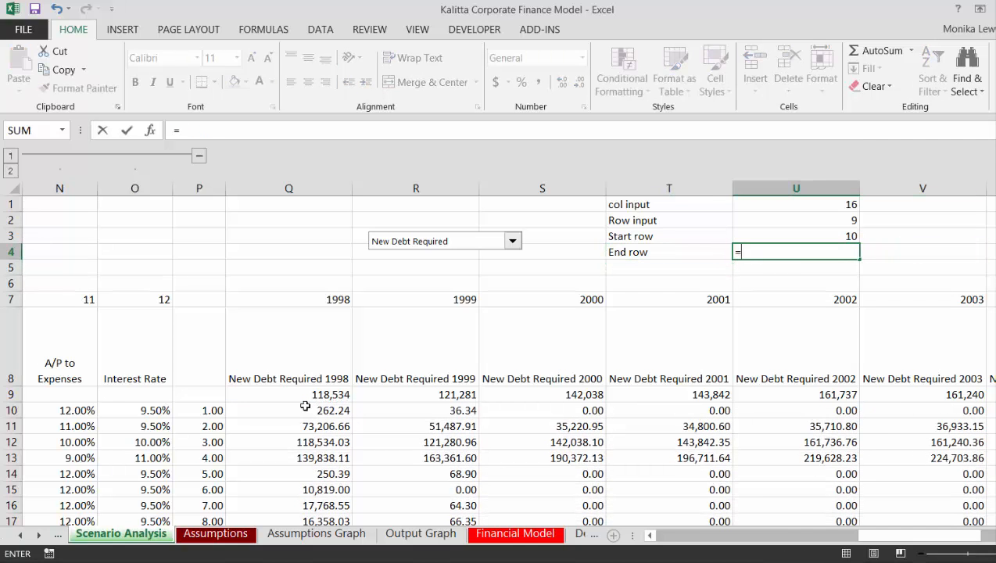
pyautogui.write('row(')
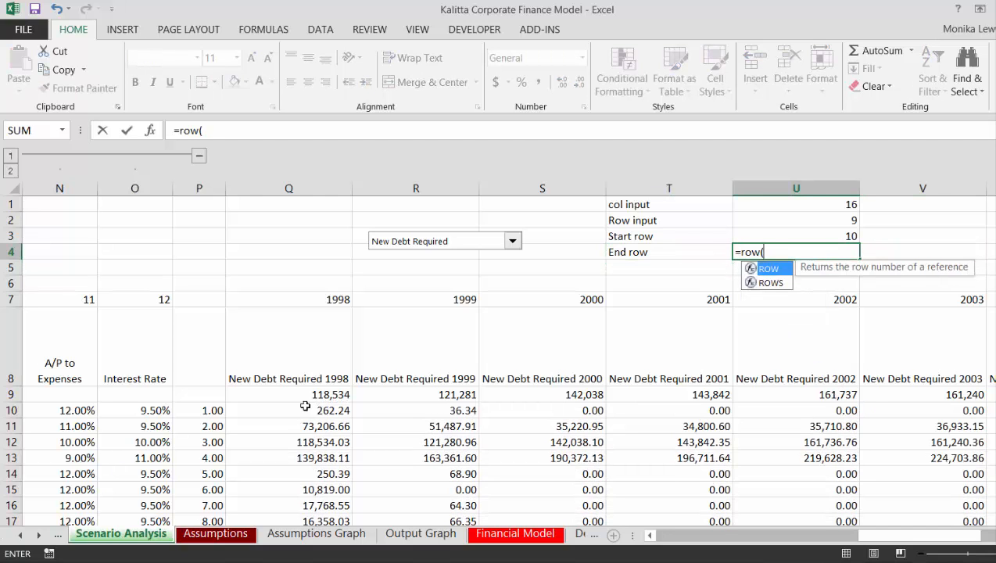
pyautogui.click(315, 440)
pyautogui.press('Down')
pyautogui.press('Down')
pyautogui.press('Down')
pyautogui.press('Down')
pyautogui.press('Down')
pyautogui.press('Down')
pyautogui.press('Down')
pyautogui.press('Down')
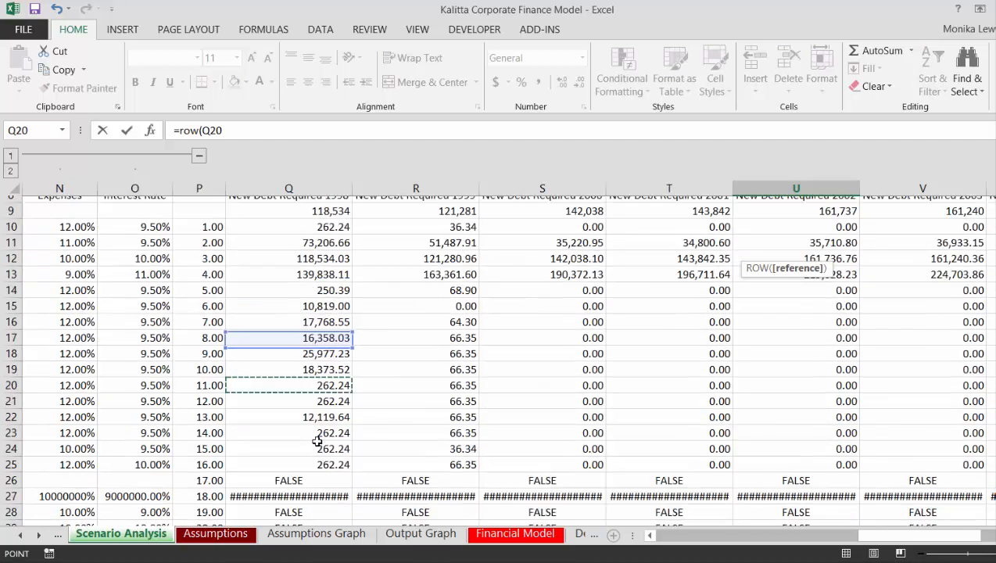
pyautogui.scroll(-3, 316, 440)
pyautogui.press('Down')
pyautogui.press('Down')
pyautogui.press('Down')
pyautogui.press('Down')
pyautogui.press('Down')
pyautogui.press('Down')
pyautogui.press('Down')
pyautogui.press('Down')
pyautogui.press('Down')
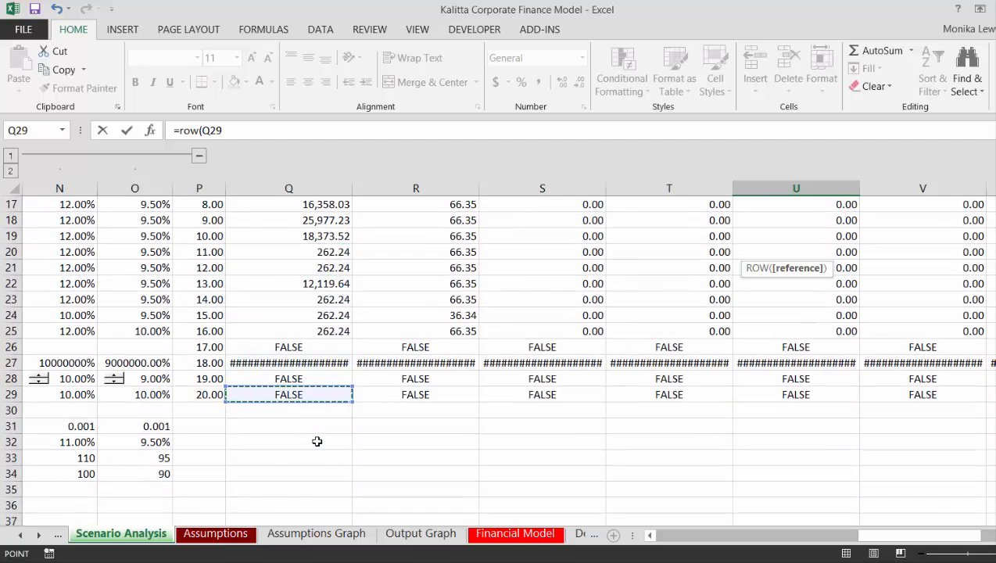
pyautogui.press('Left')
pyautogui.press('Return')
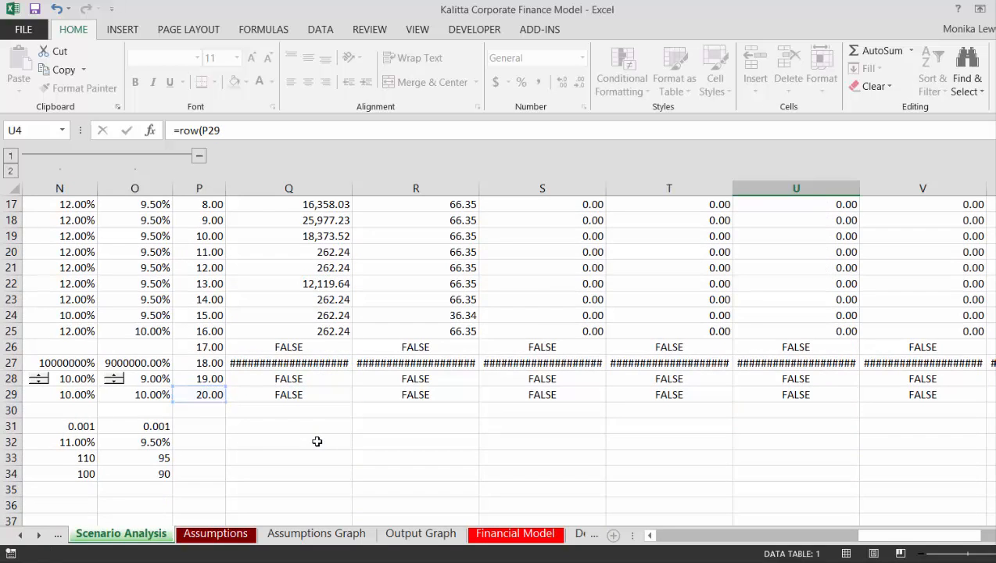
pyautogui.scroll(3, 316, 442)
pyautogui.press('Up')
pyautogui.press('Up')
pyautogui.press('Up')
pyautogui.press('Down')
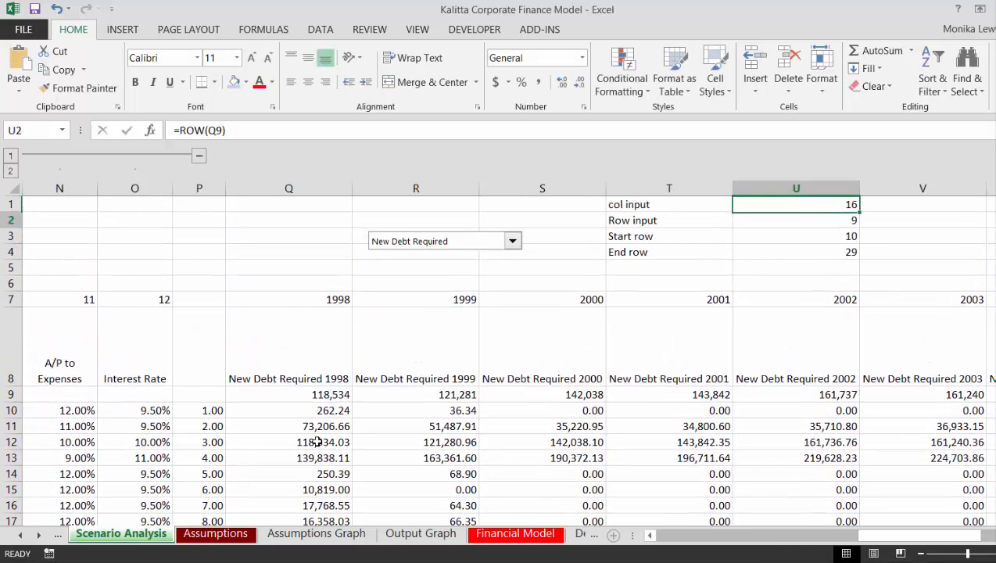
pyautogui.press('Down')
pyautogui.press('Down')
pyautogui.press('Down')
pyautogui.press('Left')
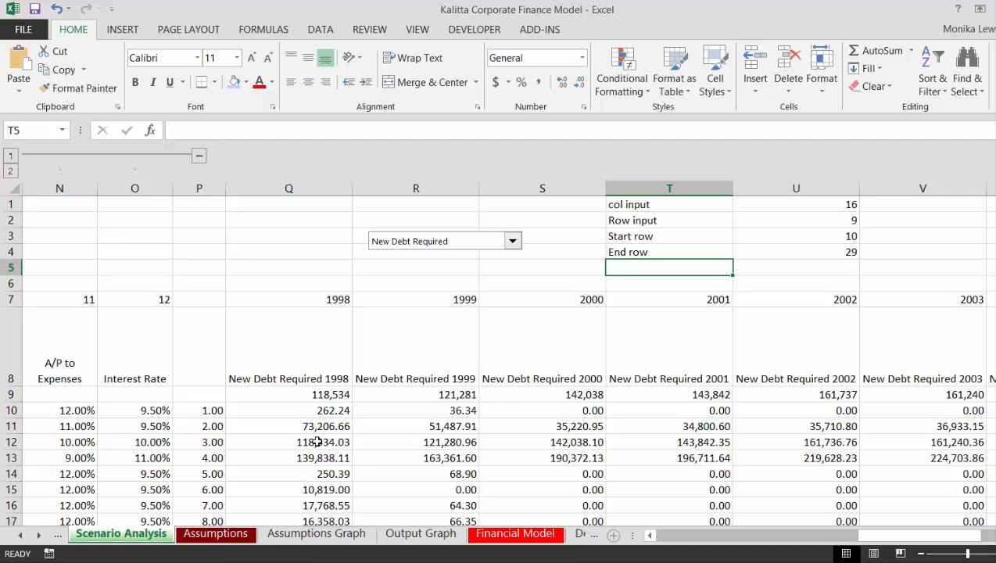
pyautogui.press('Up')
pyautogui.press('Up')
pyautogui.press('Up')
pyautogui.press('Up')
pyautogui.hotkey('shift', 'Right')
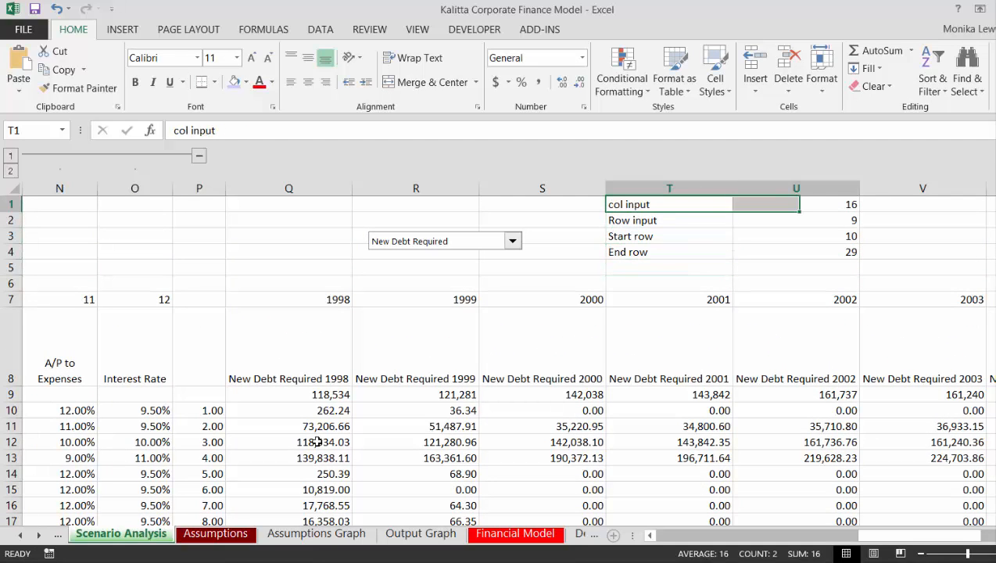
pyautogui.hotkey('shift', 'Down')
pyautogui.hotkey('shift', 'Down')
pyautogui.hotkey('shift', 'Down')
pyautogui.press('Left')
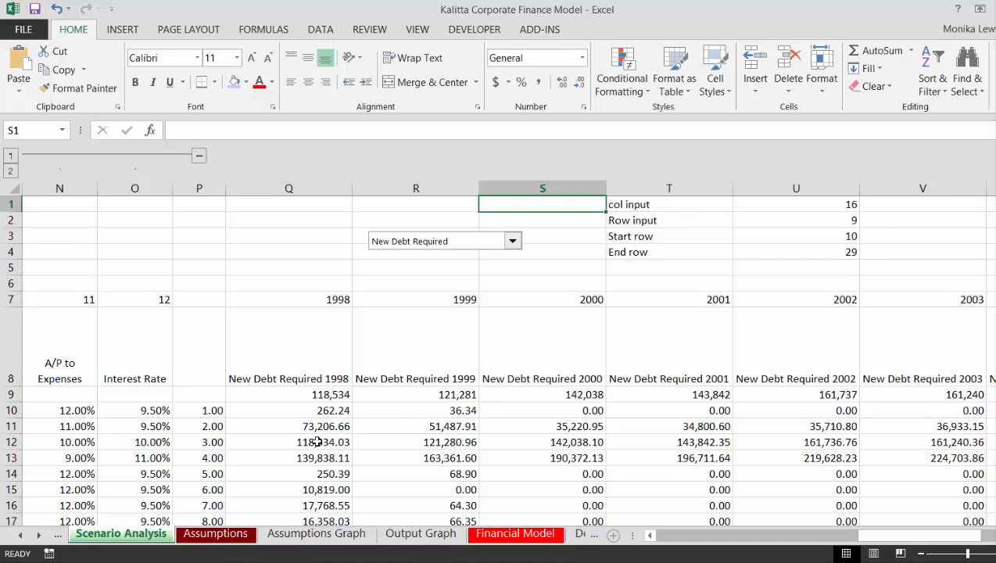
# Go to the code number cell G5 and give it a range name.
pyautogui.press('Left')
pyautogui.press('Left')
pyautogui.press('Left')
pyautogui.press('Left')
pyautogui.press('Left')
pyautogui.press('Left')
pyautogui.press('Left')
pyautogui.press('Left')
pyautogui.press('Left')
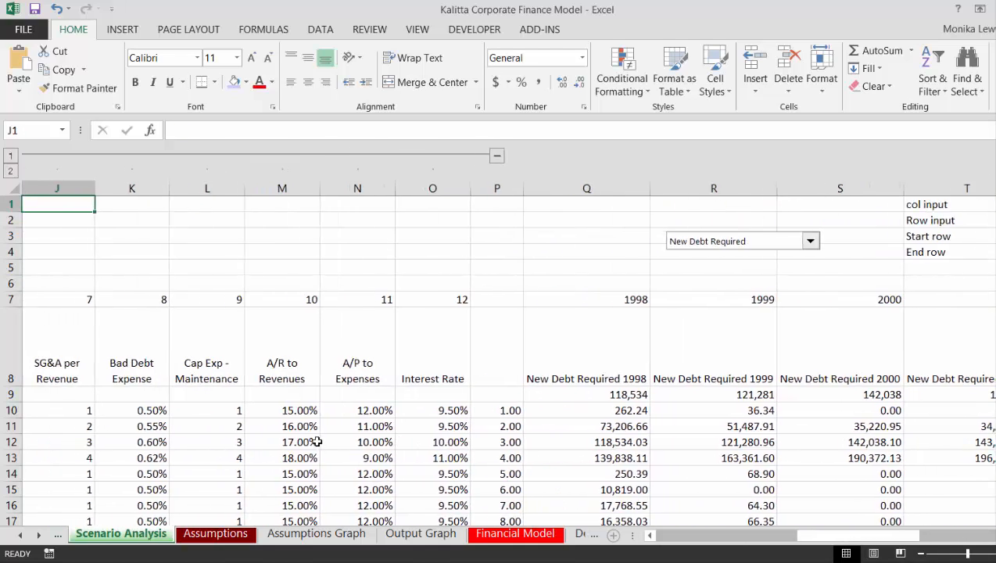
pyautogui.press('Left')
pyautogui.press('Left')
pyautogui.press('Left')
pyautogui.press('Left')
pyautogui.press('Left')
pyautogui.press('Left')
pyautogui.press('Down')
pyautogui.press('Down')
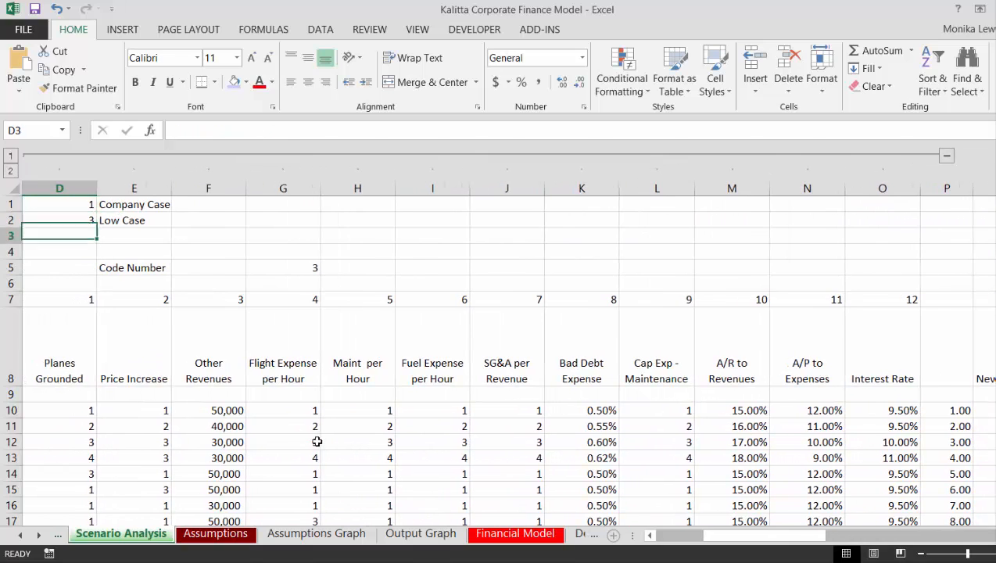
pyautogui.press('Down')
pyautogui.press('Down')
pyautogui.press('Right')
pyautogui.press('Right')
pyautogui.press('Right')
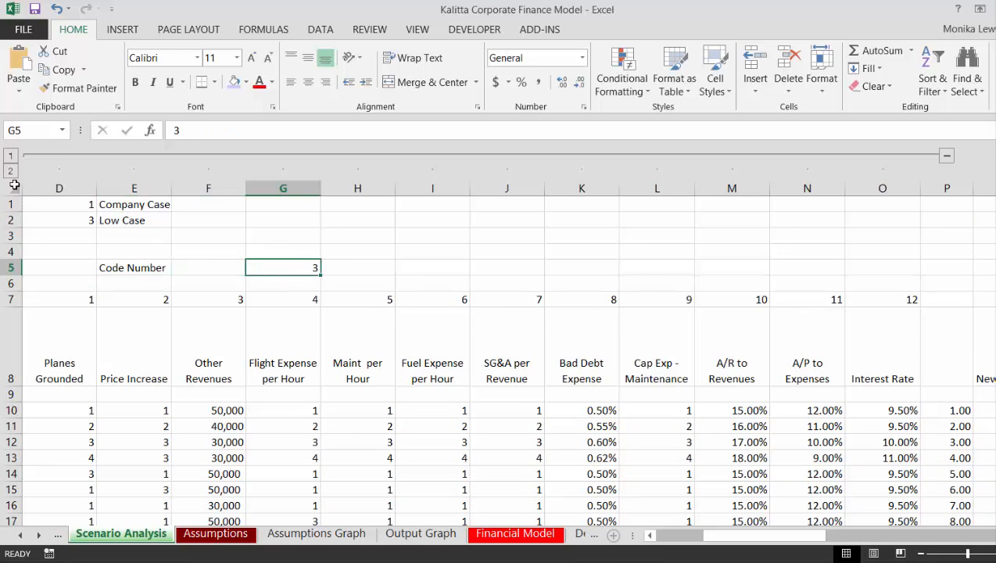
pyautogui.click(35, 130)
pyautogui.press('Return')
# Create range names for the values in U1:U4 from the left-column labels in T1:T4.
pyautogui.press('Right')
pyautogui.press('Right')
pyautogui.press('Right')
pyautogui.press('Right')
pyautogui.press('Right')
pyautogui.press('Right')
pyautogui.press('Right')
pyautogui.press('Right')
pyautogui.press('Right')
pyautogui.press('Right')
pyautogui.press('Right')
pyautogui.press('Right')
pyautogui.press('Right')
pyautogui.press('Right')
pyautogui.press('Right')
pyautogui.press('Right')
pyautogui.press('Right')
pyautogui.press('Right')
pyautogui.press('Right')
pyautogui.press('Right')
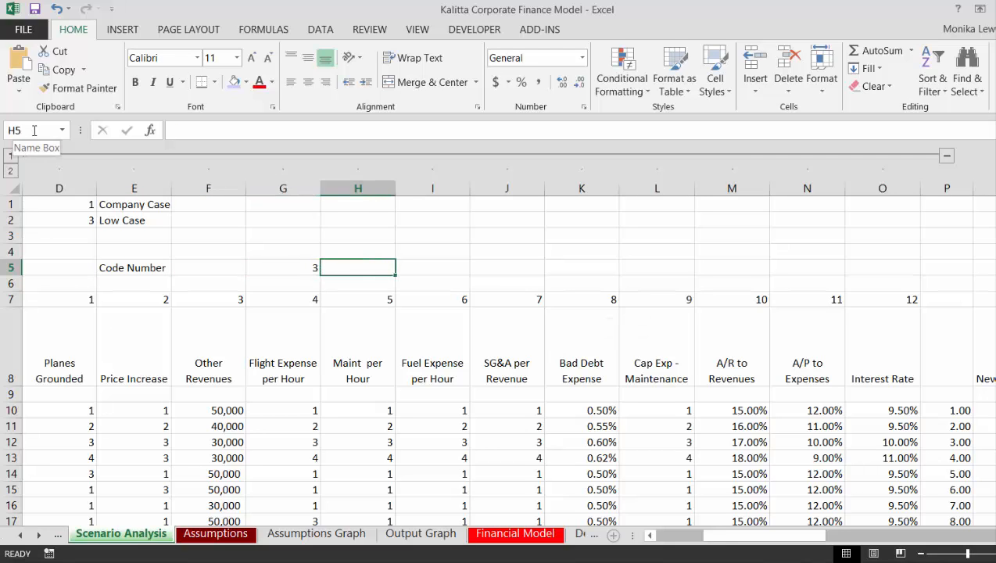
pyautogui.press('Left')
pyautogui.press('Left')
pyautogui.press('Left')
pyautogui.press('Left')
pyautogui.press('Left')
pyautogui.press('Left')
pyautogui.press('Left')
pyautogui.press('Left')
pyautogui.press('Left')
pyautogui.press('Left')
pyautogui.press('Left')
pyautogui.press('Left')
pyautogui.press('Left')
pyautogui.press('Left')
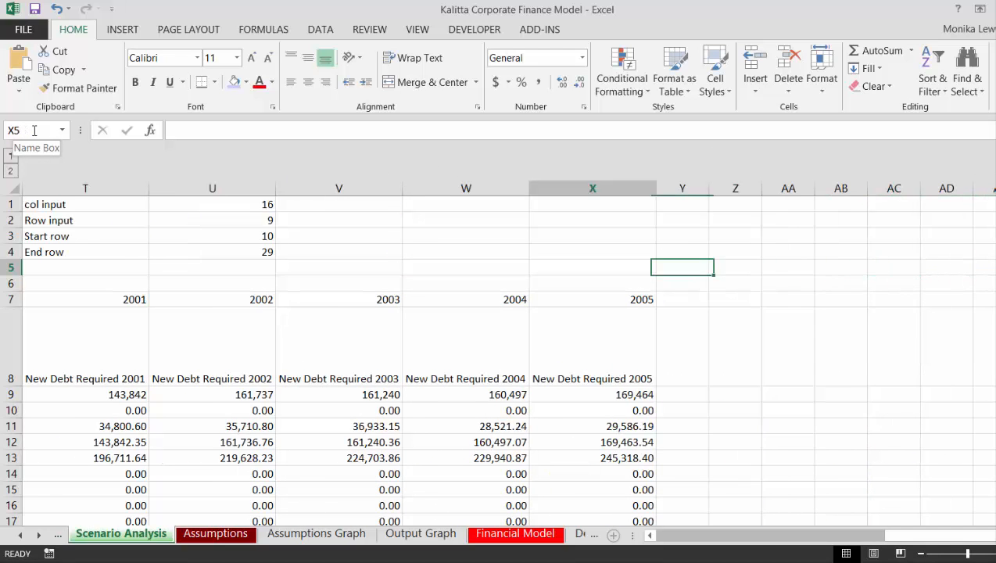
pyautogui.press('Right')
pyautogui.press('Right')
pyautogui.press('Right')
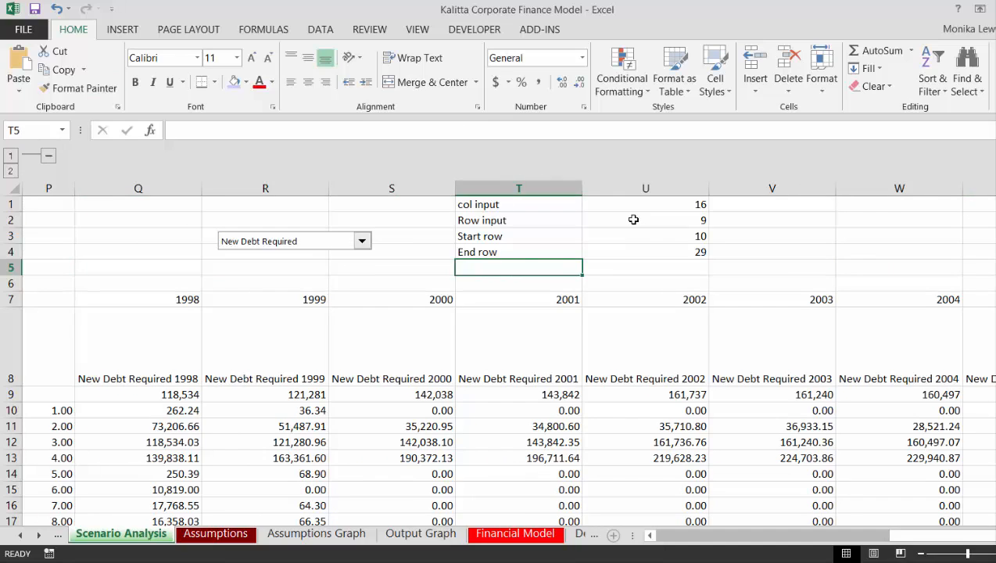
pyautogui.press('Up')
pyautogui.press('Up')
pyautogui.press('Up')
pyautogui.press('Up')
pyautogui.press('Right')
pyautogui.press('Left')
pyautogui.hotkey('shift', 'Down')
pyautogui.hotkey('shift', 'Down')
pyautogui.hotkey('shift', 'Down')
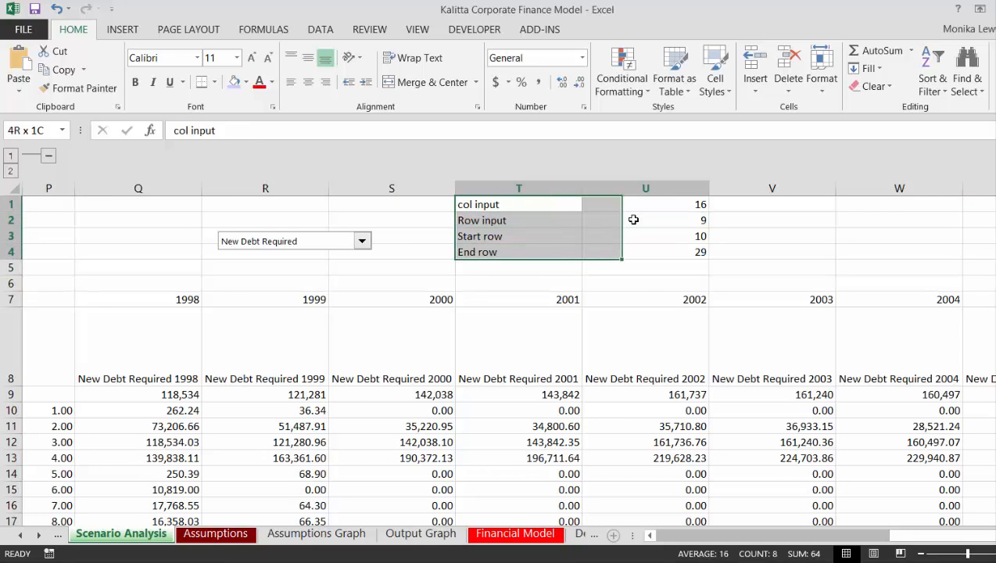
pyautogui.hotkey('shift', 'Right')
pyautogui.hotkey('ctrl', 'shift', 'F3')
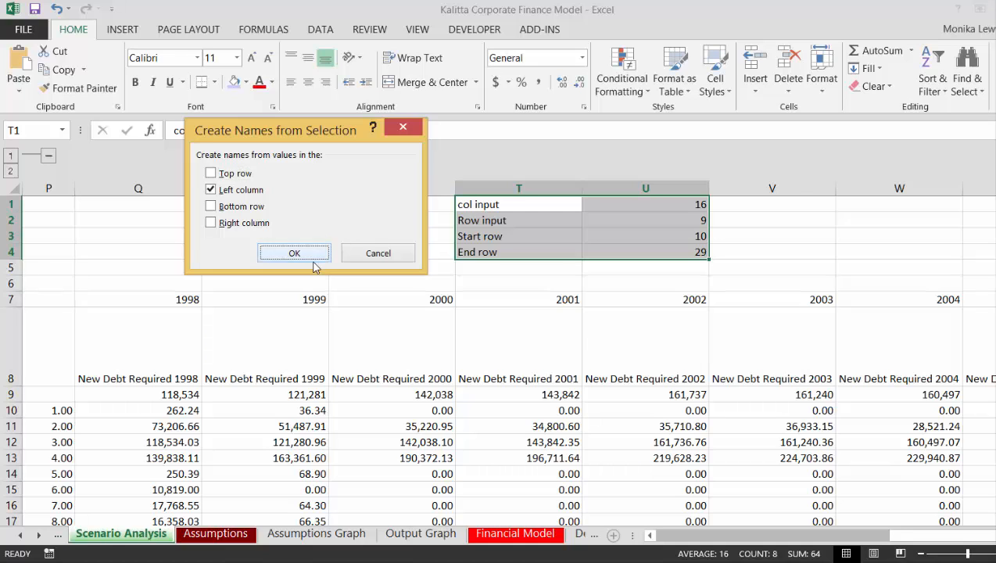
pyautogui.click(319, 252)
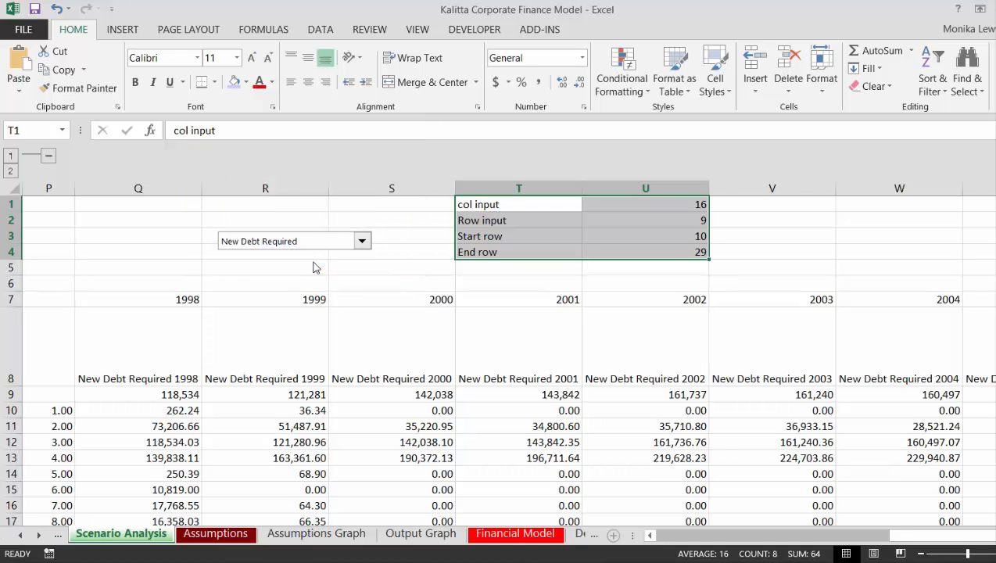
# Delete the data table results in Q10:X29, below the yearly New Debt Required values.
pyautogui.press('Down')
pyautogui.press('Down')
pyautogui.press('Down')
pyautogui.press('Down')
pyautogui.press('Down')
pyautogui.press('Down')
pyautogui.press('Down')
pyautogui.press('Down')
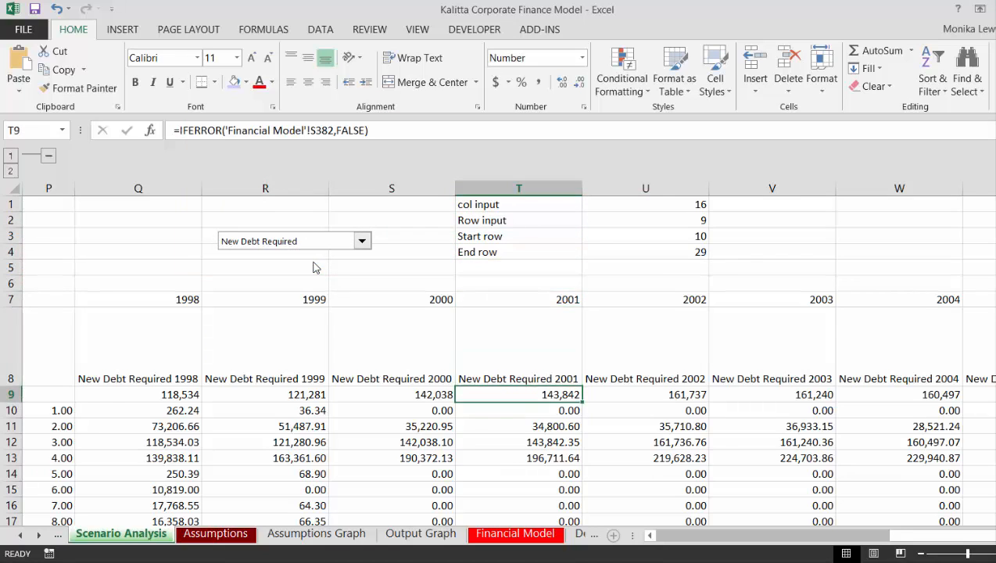
pyautogui.press('Down')
pyautogui.press('Left')
pyautogui.press('Left')
pyautogui.press('Left')
pyautogui.hotkey('ctrl', 'shift', 'Right')
pyautogui.hotkey('ctrl', 'shift', 'Down')
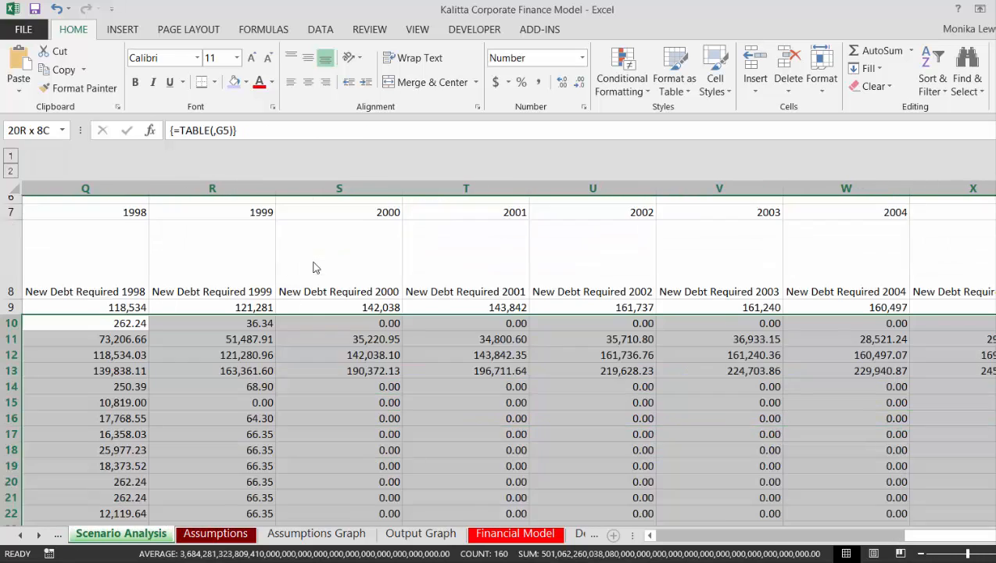
pyautogui.press('Delete')
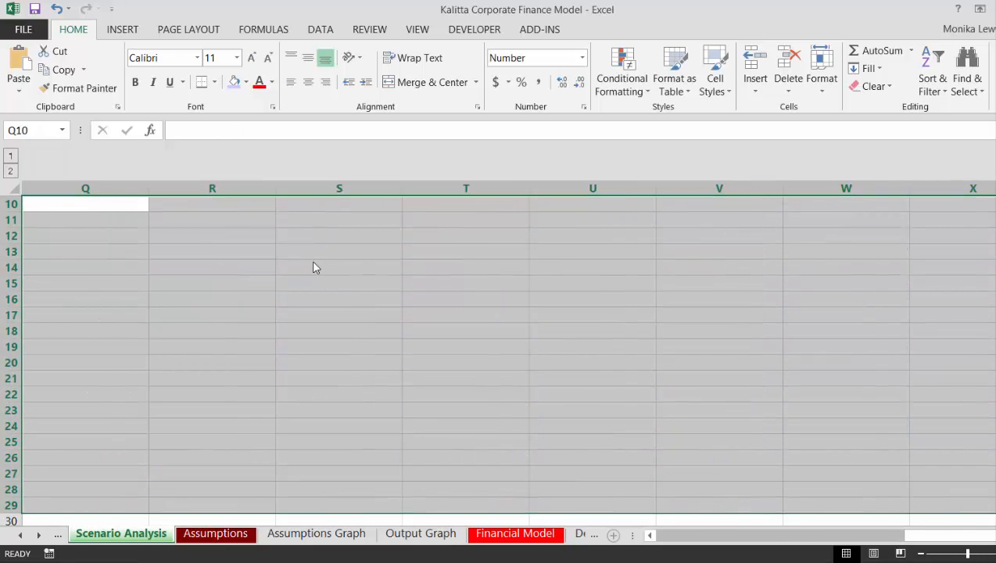
# Assign a new macro to the New Debt Required drop-down and open its code for editing.
pyautogui.press('Left')
pyautogui.press('Up')
pyautogui.press('Right')
pyautogui.press('Up')
pyautogui.press('Up')
pyautogui.press('Up')
pyautogui.press('Up')
pyautogui.press('Up')
pyautogui.press('Up')
pyautogui.press('Up')
pyautogui.press('Up')
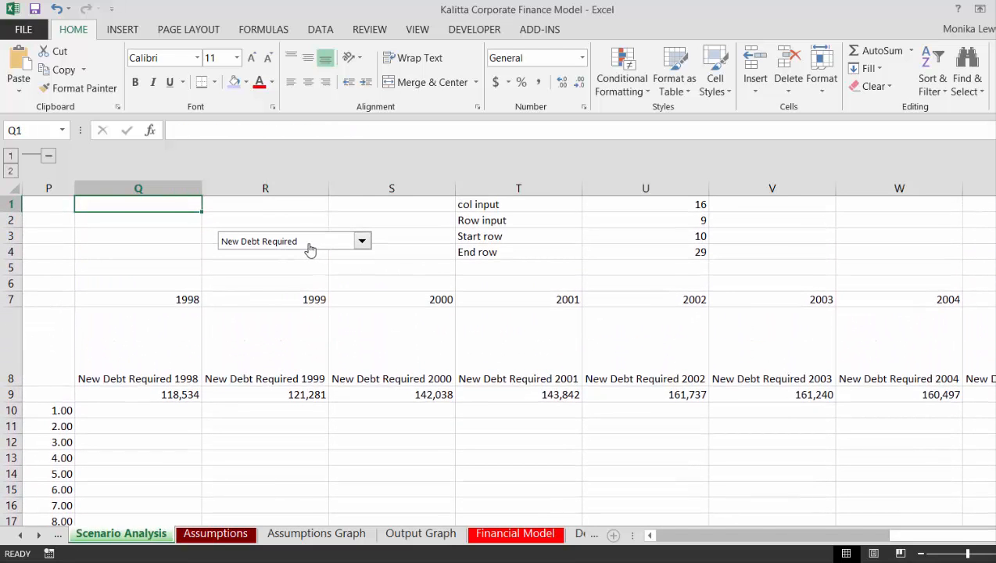
pyautogui.rightClick(310, 247)
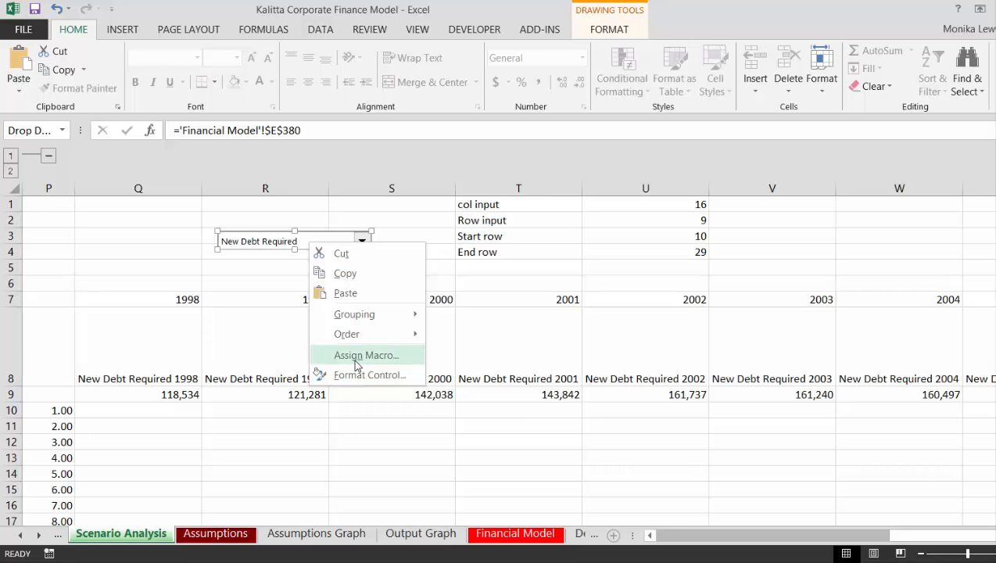
pyautogui.click(354, 363)
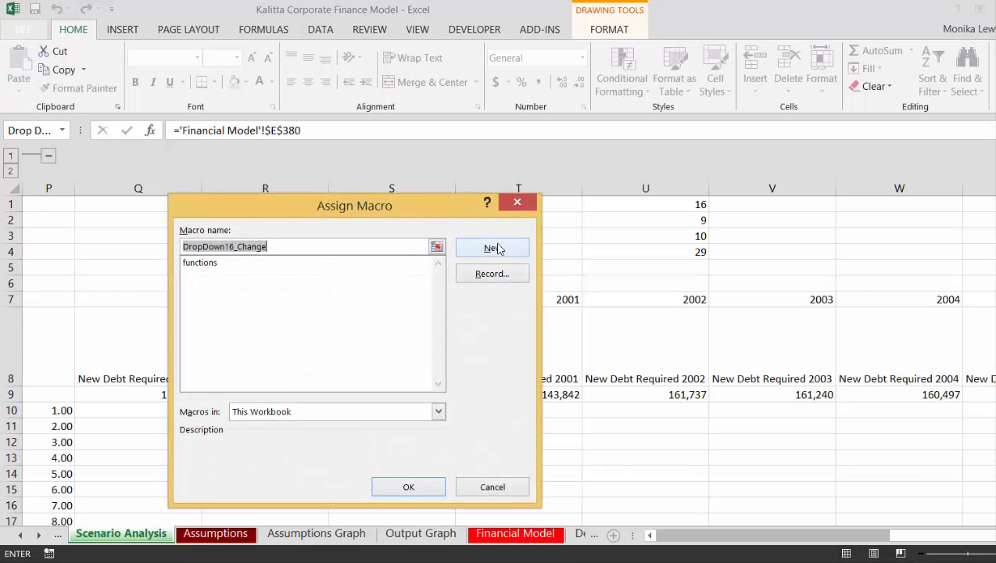
pyautogui.click(496, 248)
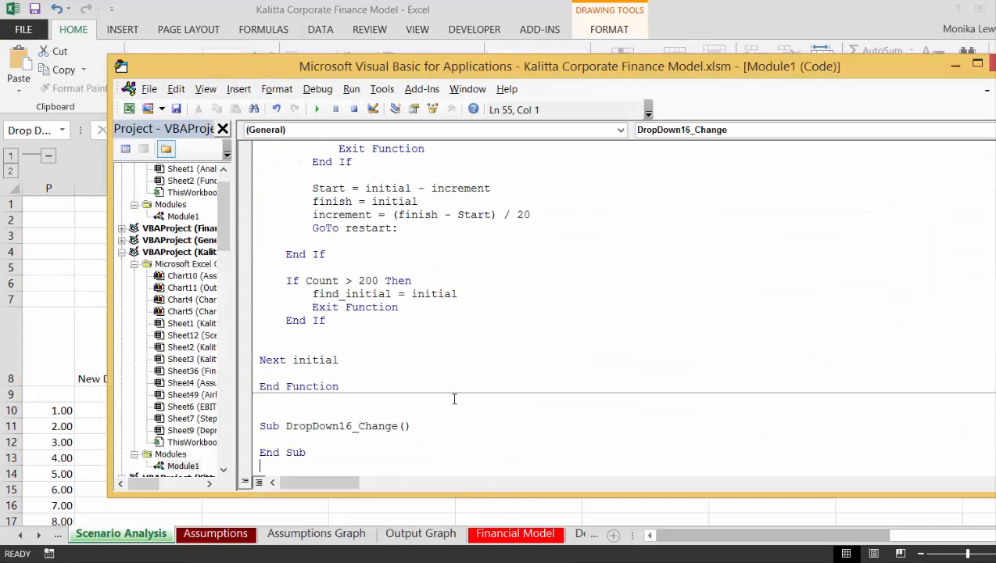
# Make room for code by adding blank lines below the DropDown16_Change macro and between its Sub and End Sub lines.
pyautogui.press('Return')
pyautogui.press('Return')
pyautogui.press('Return')
pyautogui.press('Return')
pyautogui.press('Return')
pyautogui.press('Return')
pyautogui.press('Return')
pyautogui.press('Return')
pyautogui.press('Return')
pyautogui.press('Return')
pyautogui.press('Return')
pyautogui.press('Return')
pyautogui.press('Return')
pyautogui.press('Return')
pyautogui.press('Return')
pyautogui.press('Return')
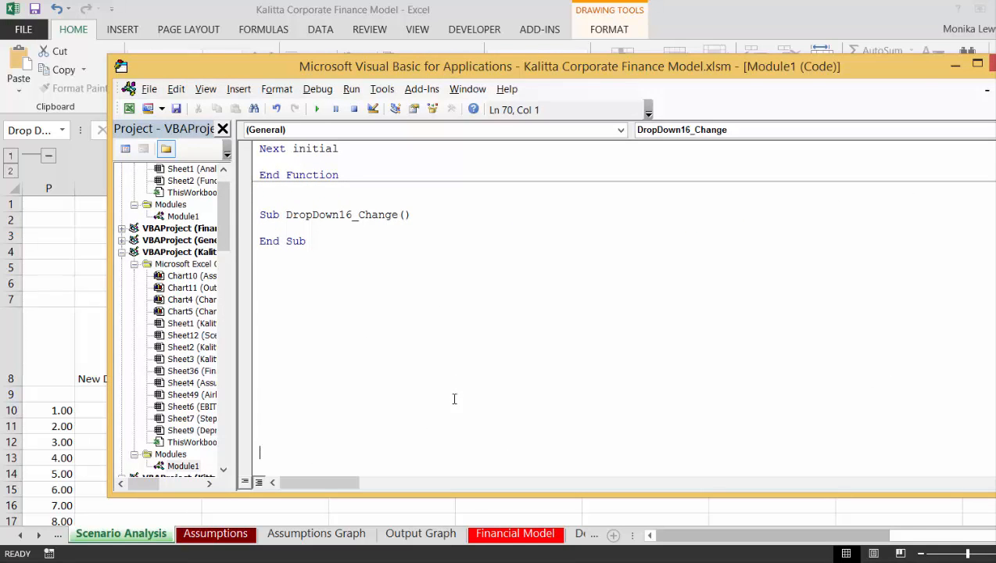
pyautogui.press('Return')
pyautogui.press('Return')
pyautogui.press('Return')
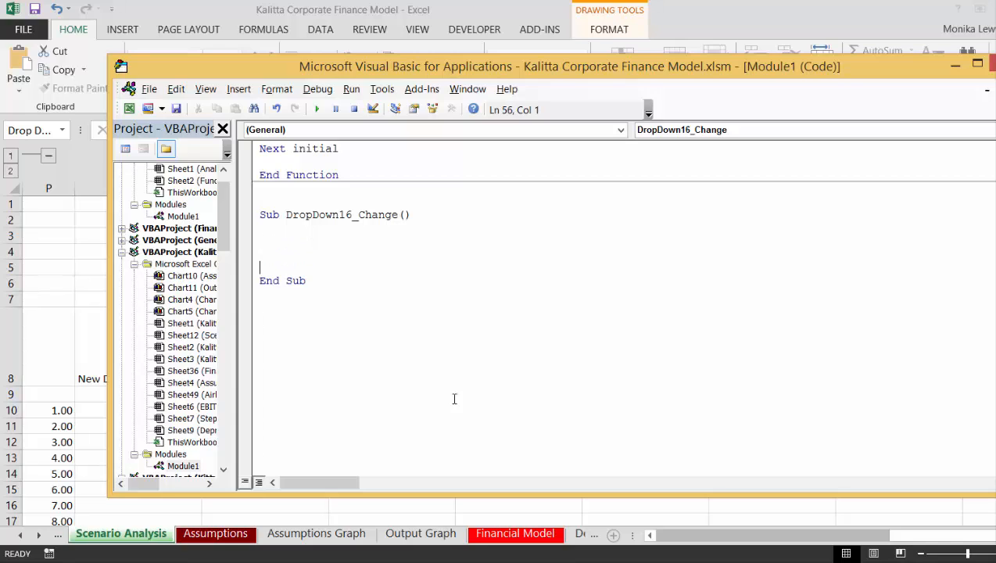
pyautogui.press('Return')
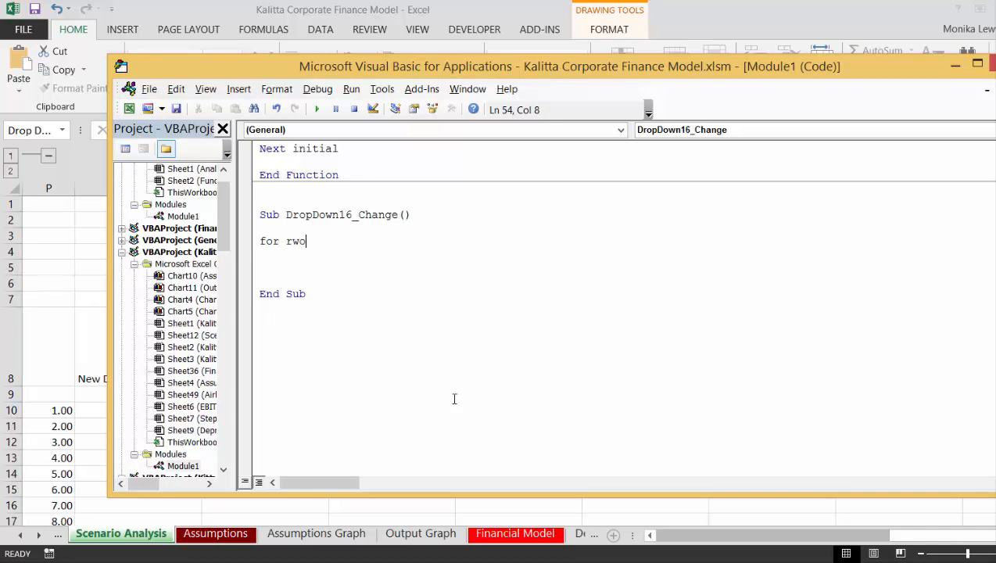
# Start a row loop in DropDown16_Change with For row = Range("start_row") To Range("end_row").
pyautogui.write('for row = range(')
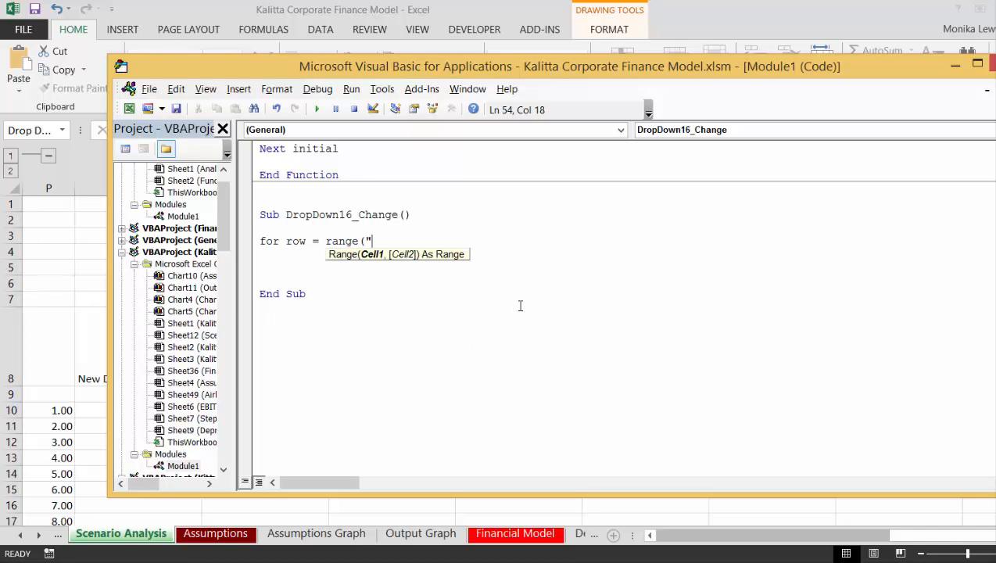
pyautogui.moveTo(561, 66); pyautogui.dragTo(545, 137)
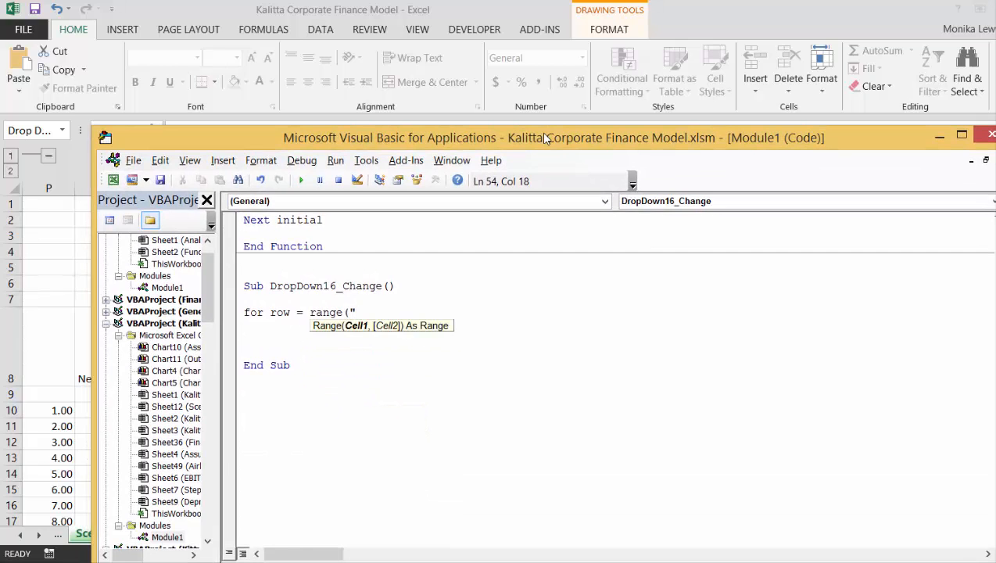
pyautogui.write('start_row")')
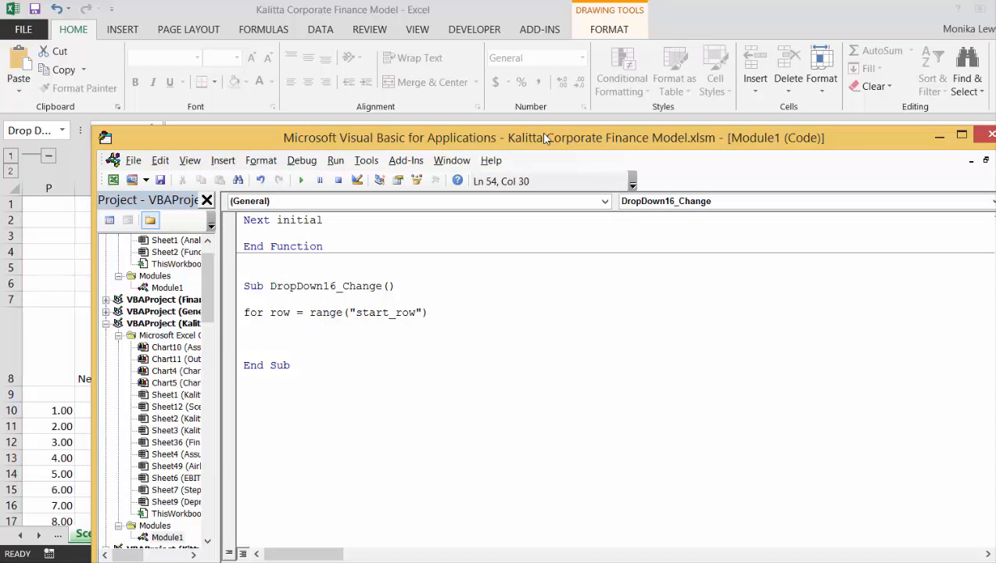
pyautogui.write(' to range')
pyautogui.write('("')
pyautogui.write('nd')
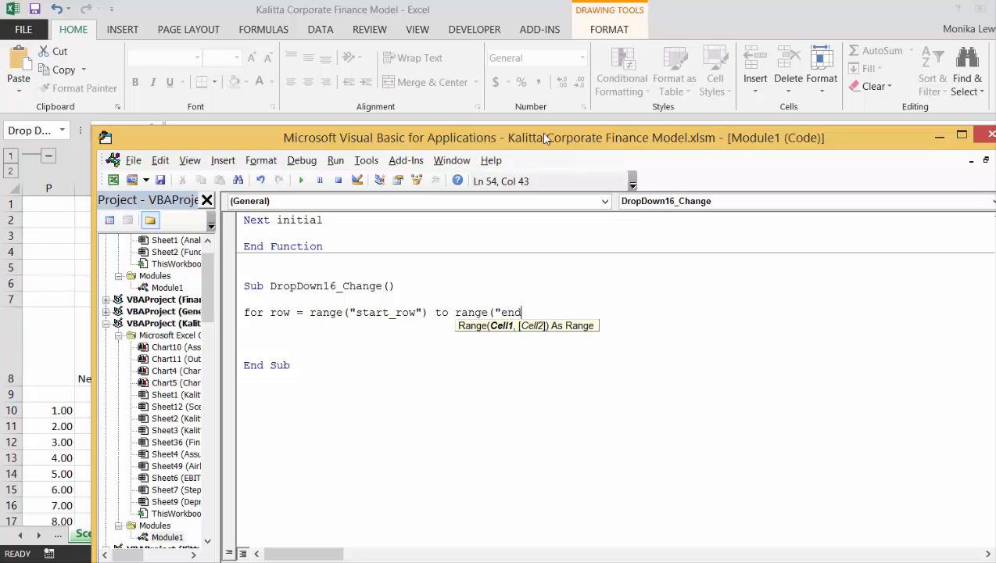
pyautogui.write('_row")')
pyautogui.press('Return')
pyautogui.press('Return')
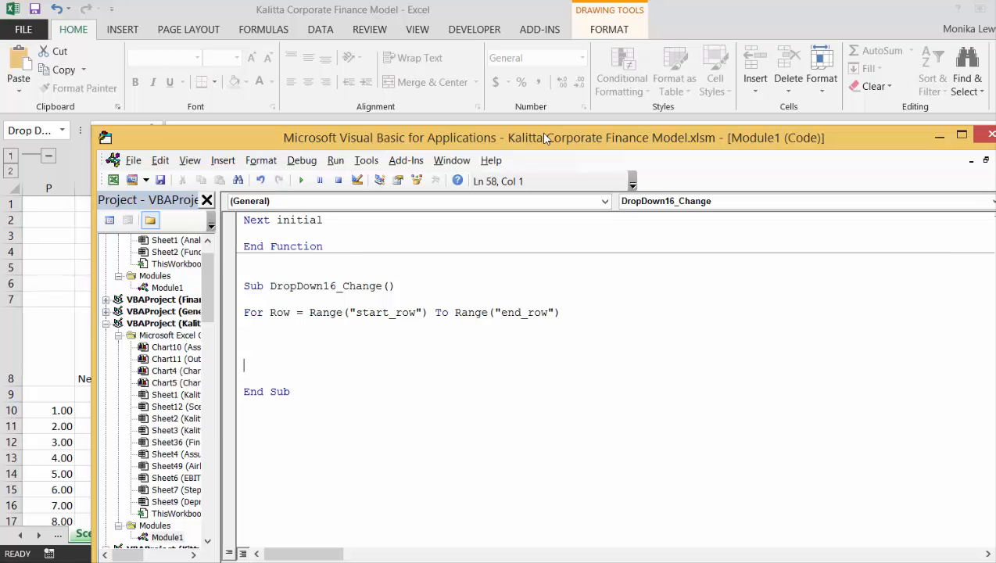
# Close the row loop with Next row above End Sub, leaving blank lines for the loop body.
pyautogui.press('Return')
pyautogui.press('Return')
pyautogui.write('nex')
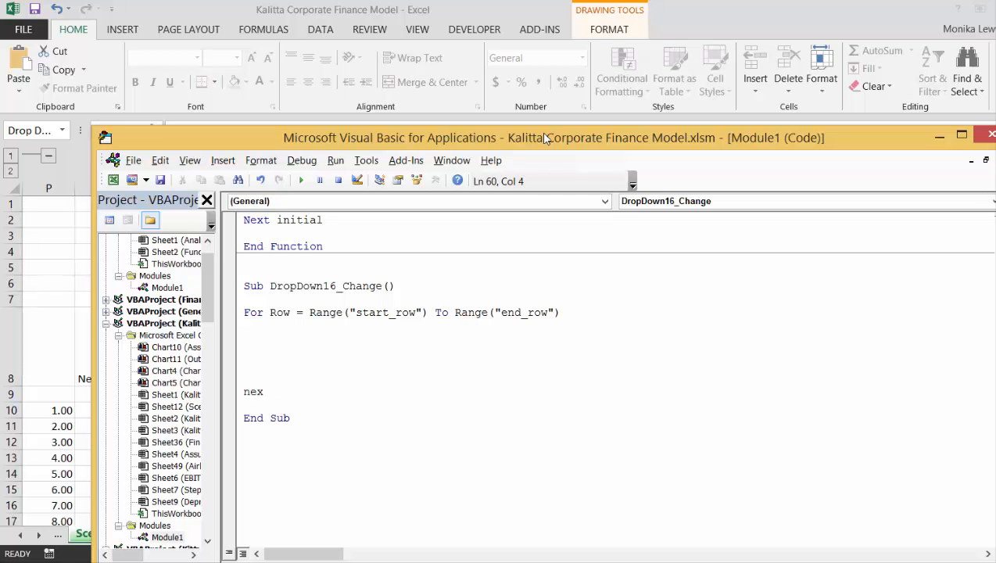
pyautogui.write('t row')
pyautogui.press('Up')
pyautogui.press('Up')
pyautogui.press('Up')
pyautogui.press('Up')
pyautogui.press('Up')
pyautogui.press('Return')
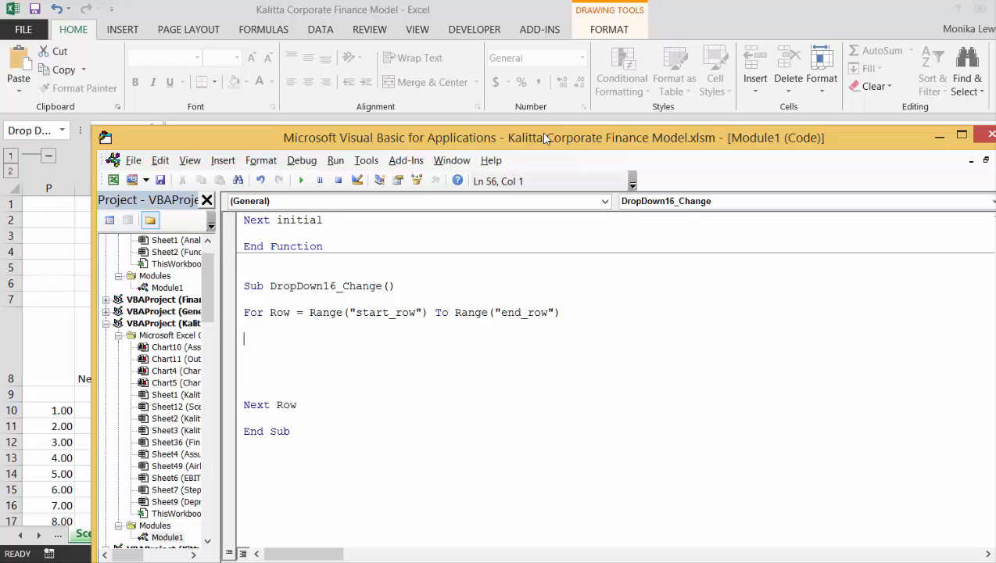
pyautogui.press('Up')
# Switch to the Scenario Analysis sheet and enter the labels "start col" in T5 and "end col" in T6.
pyautogui.moveTo(878, 136); pyautogui.dragTo(834, 363)
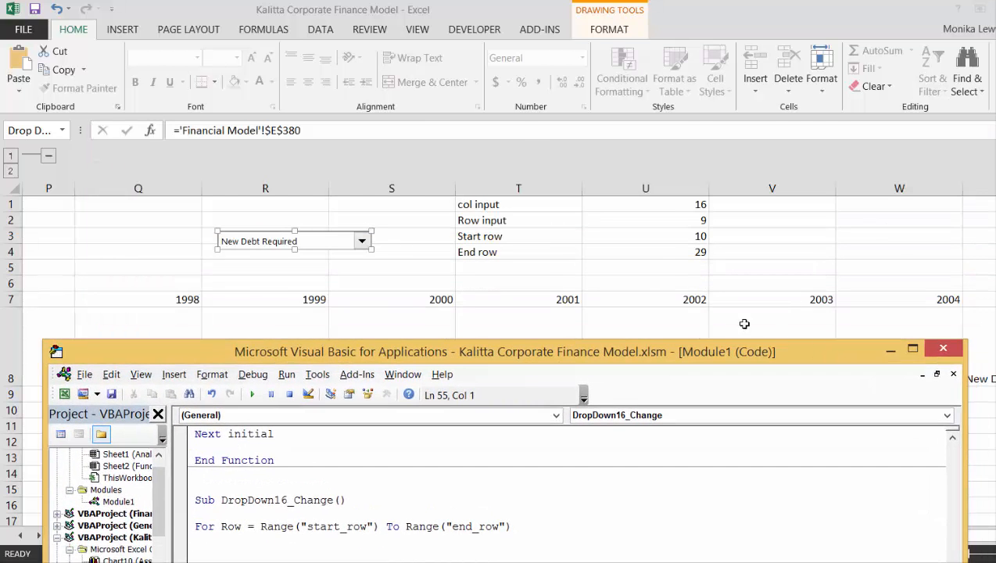
pyautogui.click(538, 280)
pyautogui.press('Up')
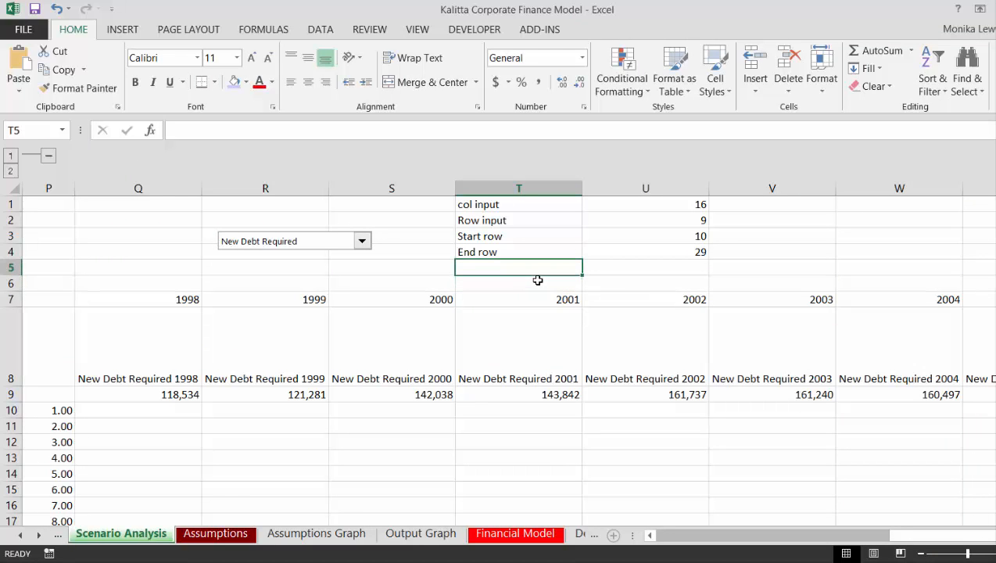
pyautogui.write('start co')
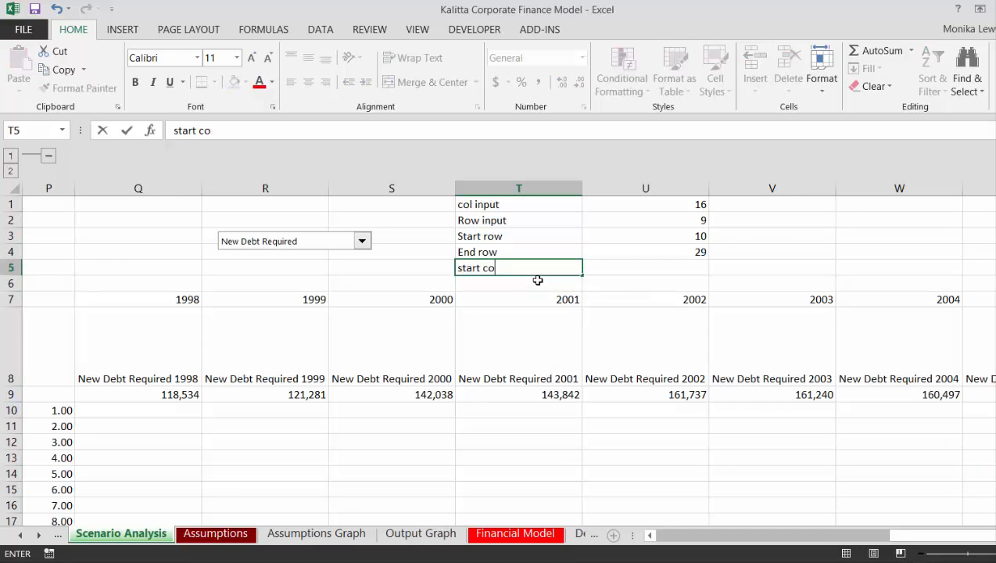
pyautogui.write('l')
pyautogui.press('Return')
pyautogui.write('end')
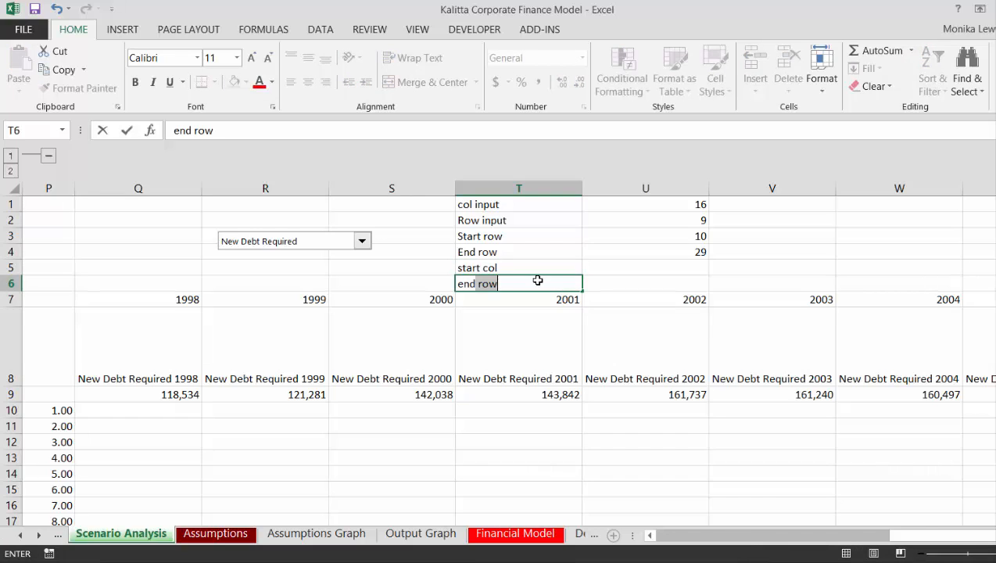
pyautogui.write(' col')
pyautogui.press('Return')
# Enter the formula =COLUMN(Q10) in U5 as the start col value.
pyautogui.press('Up')
pyautogui.press('Up')
pyautogui.press('Right')
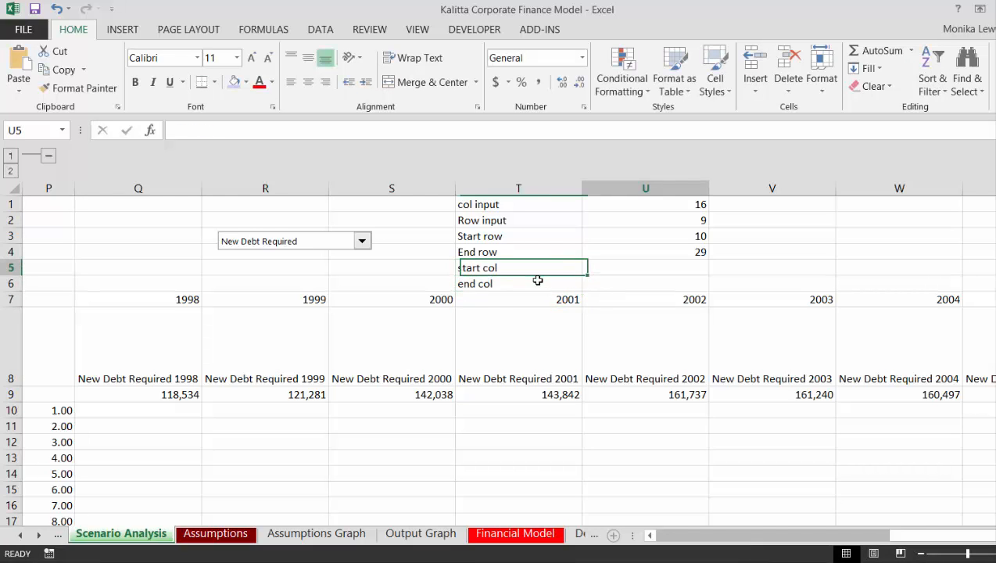
pyautogui.write('=col')
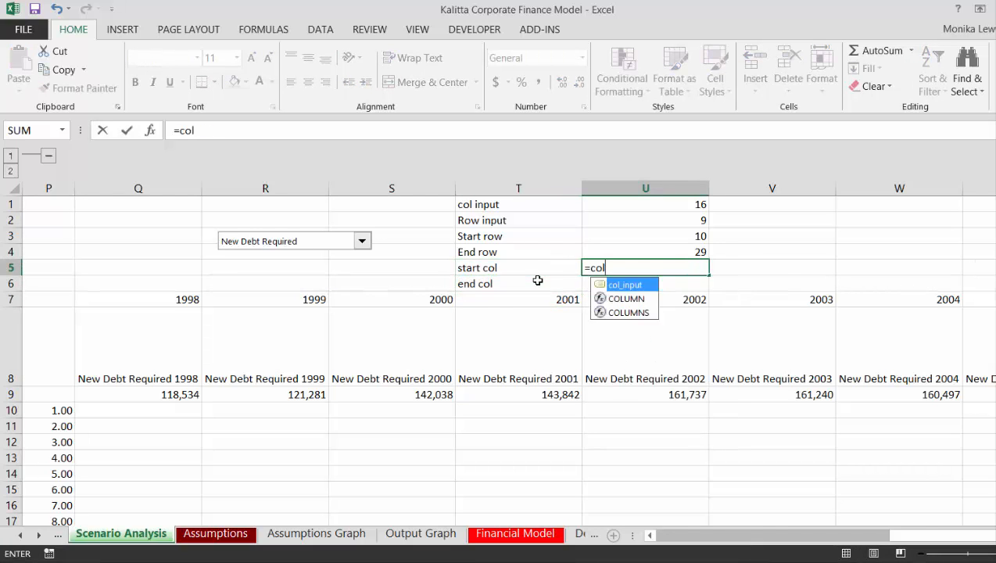
pyautogui.write('u')
pyautogui.press('Tab')
pyautogui.press('Left')
pyautogui.press('Left')
pyautogui.press('Left')
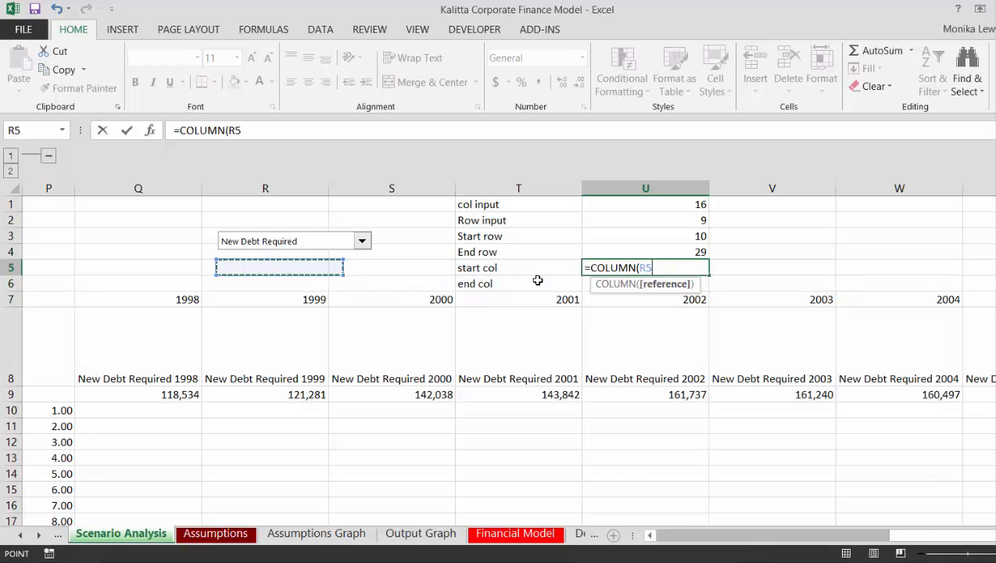
pyautogui.press('Left')
pyautogui.press('Down')
pyautogui.press('Down')
pyautogui.press('Down')
pyautogui.press('Down')
pyautogui.press('Down')
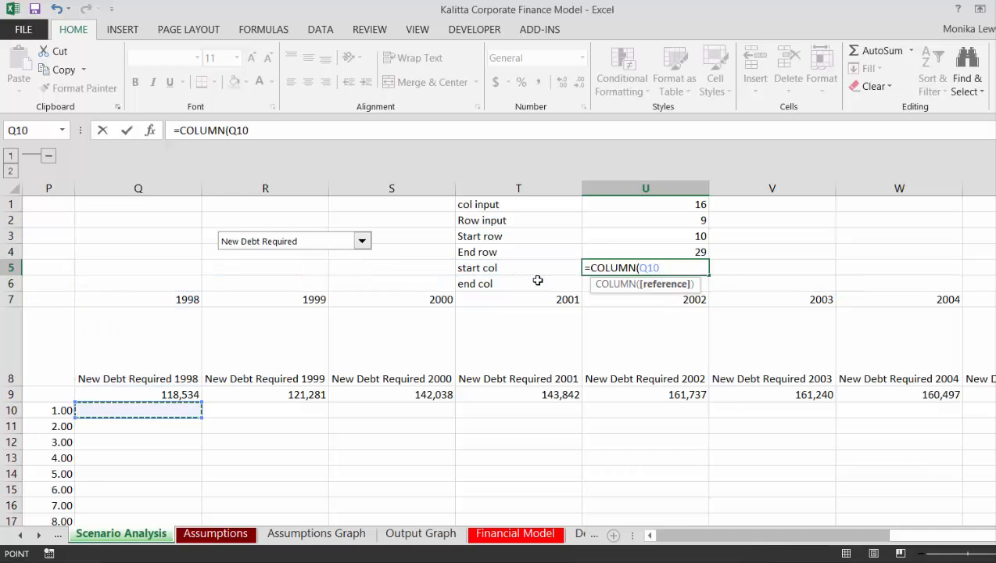
pyautogui.press('Return')
# Enter a COLUMN formula in U6 that refers to X9, the 2005 column, as the end col value.
pyautogui.write('=col')
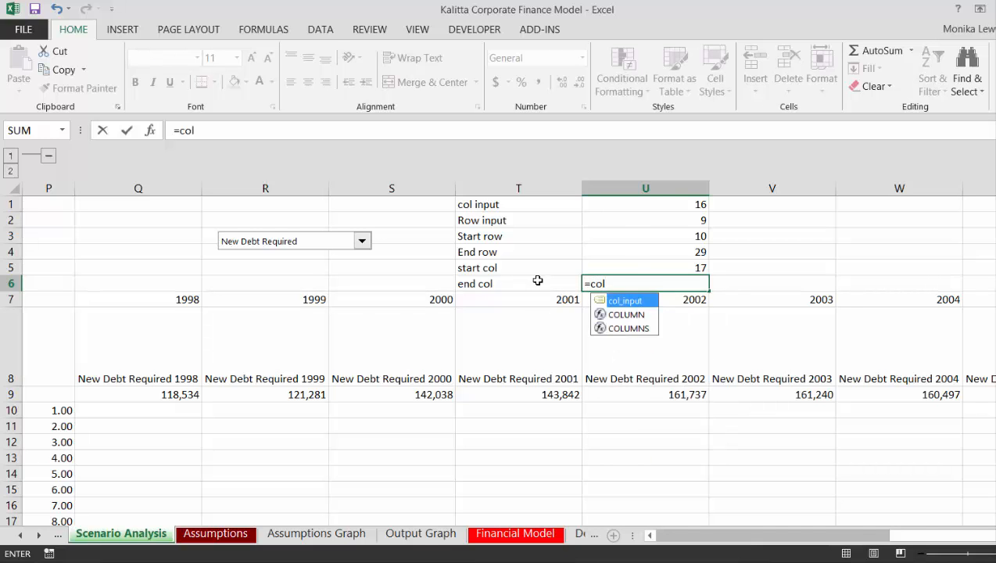
pyautogui.press('Down')
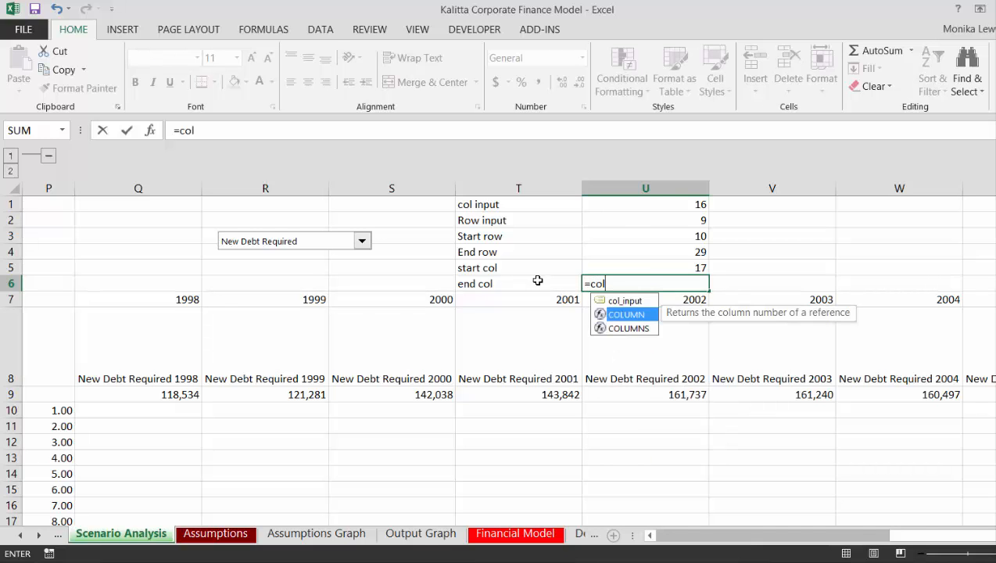
pyautogui.press('Tab')
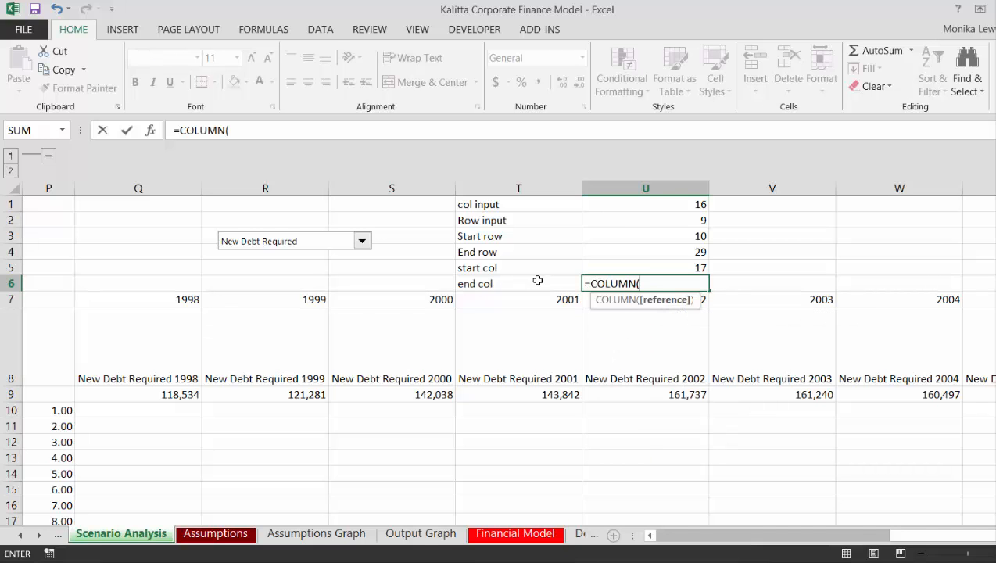
pyautogui.click(728, 396)
pyautogui.press('Right')
pyautogui.press('Right')
pyautogui.press('Right')
pyautogui.press('Right')
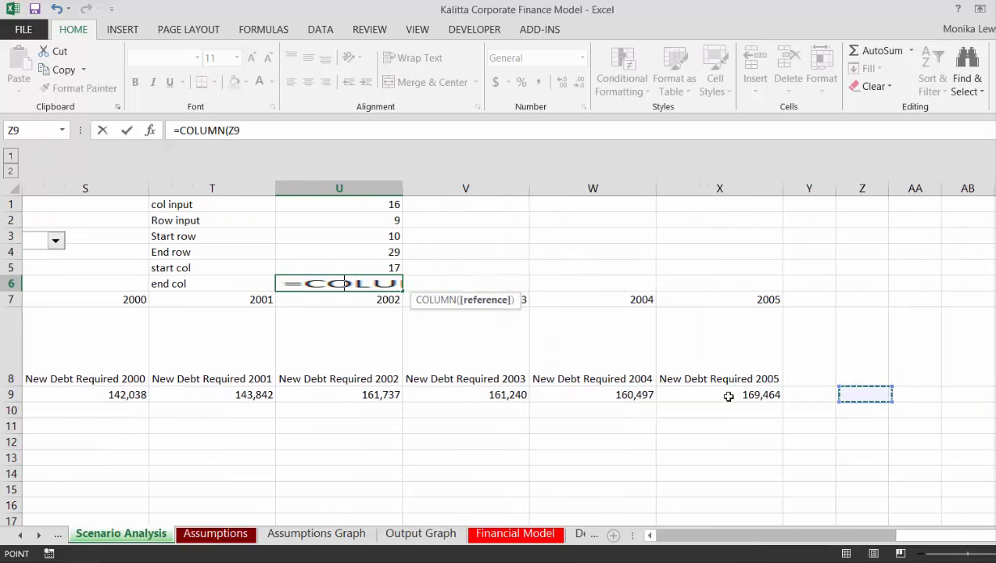
pyautogui.press('Left')
pyautogui.press('Left')
pyautogui.hotkey('ctrl', 'Return')
# Create range names for the values in U1:U6 from the left-column labels in T1:T6.
pyautogui.press('Up')
pyautogui.press('Up')
pyautogui.press('Up')
pyautogui.press('Up')
pyautogui.press('Up')
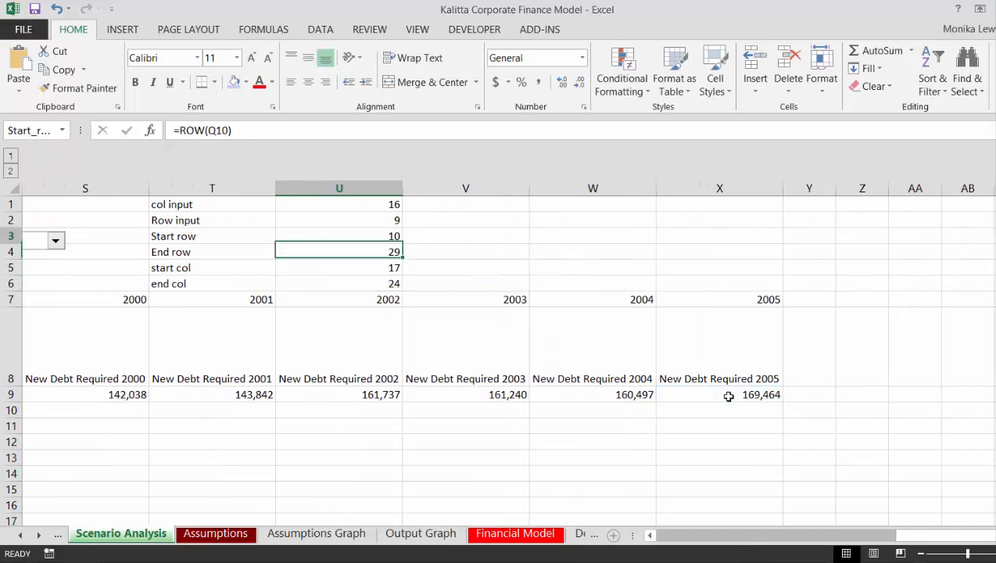
pyautogui.press('Left')
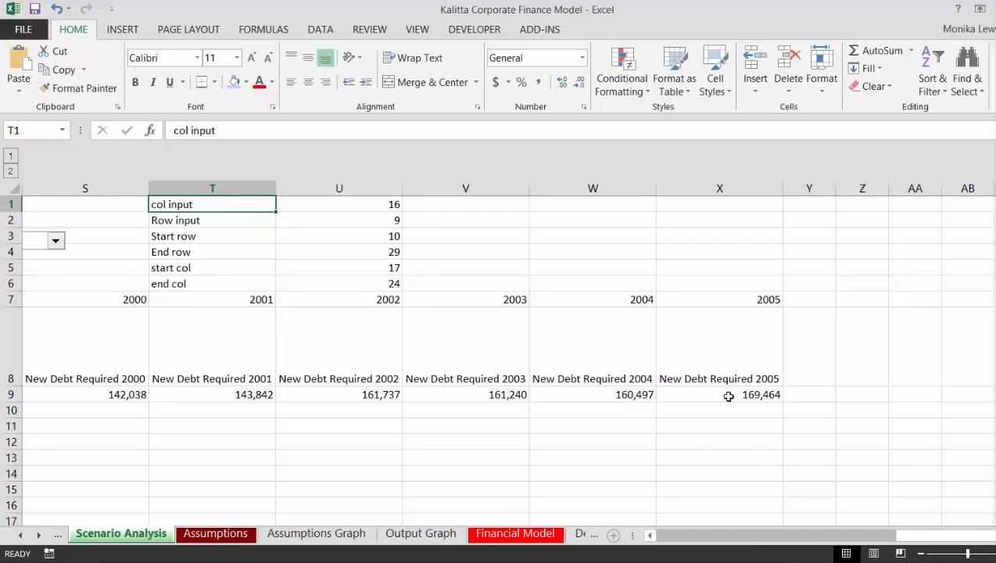
pyautogui.hotkey('shift', 'Down')
pyautogui.hotkey('shift', 'Down')
pyautogui.hotkey('shift', 'Down')
pyautogui.hotkey('shift', 'Down')
pyautogui.hotkey('shift', 'Down')
pyautogui.hotkey('shift', 'Right')
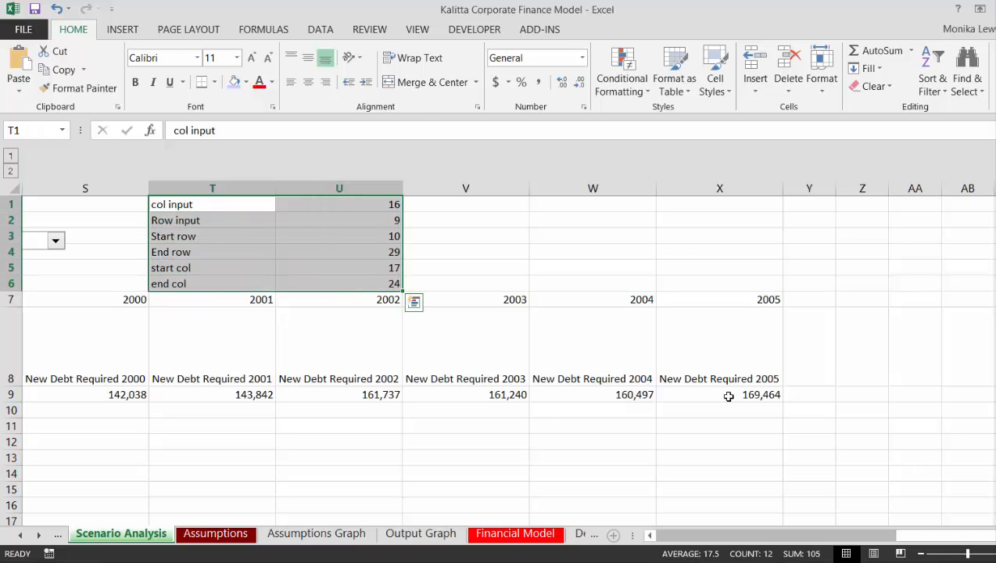
pyautogui.hotkey('ctrl', 'shift', 'F3')
pyautogui.press('Return')
# Return to the Visual Basic editor and reposition its window so the whole DropDown16_Change macro is in view.
pyautogui.press('Left')
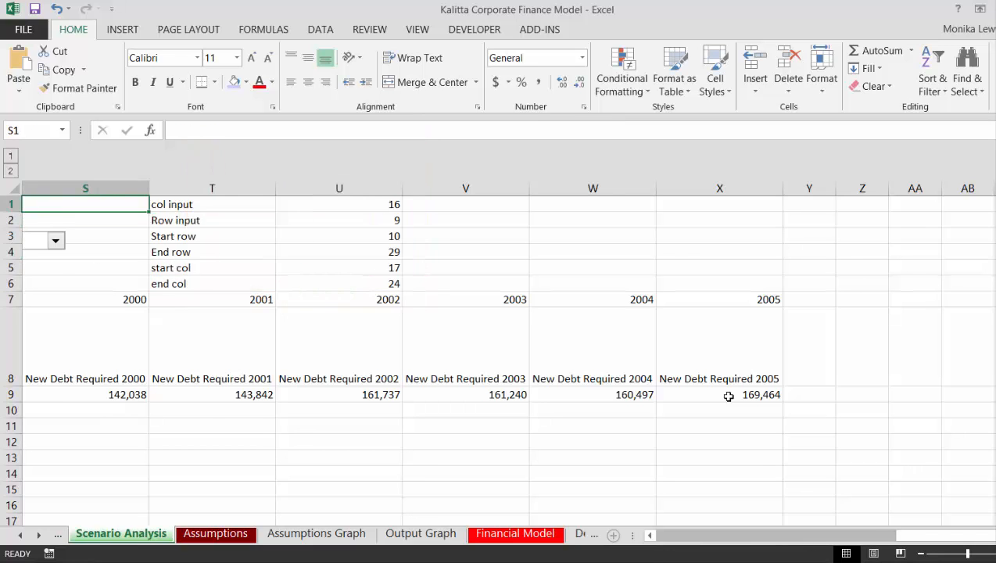
pyautogui.press('Left')
pyautogui.press('Left')
pyautogui.press('Left')
pyautogui.press('Left')
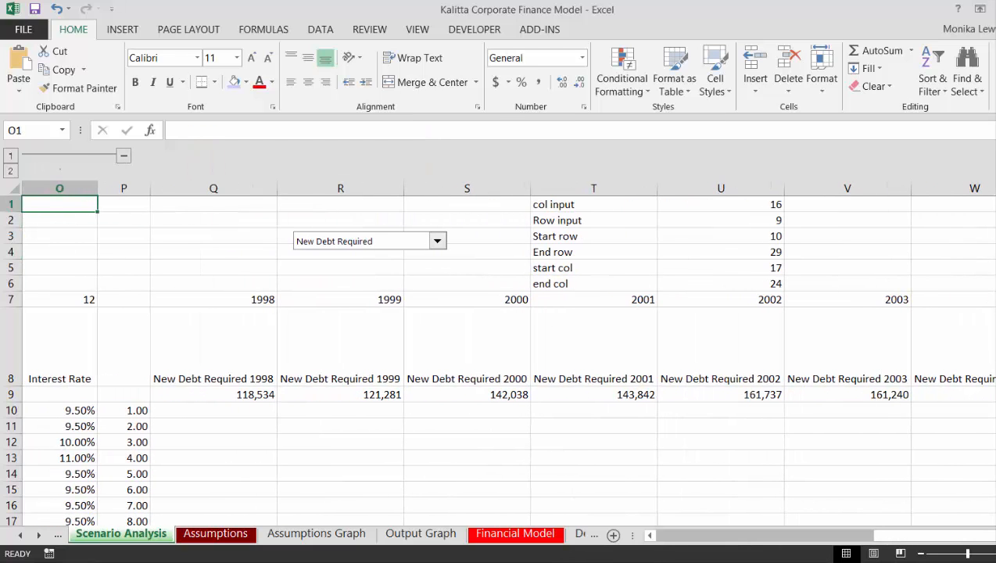
pyautogui.hotkey('alt', 'Tab')
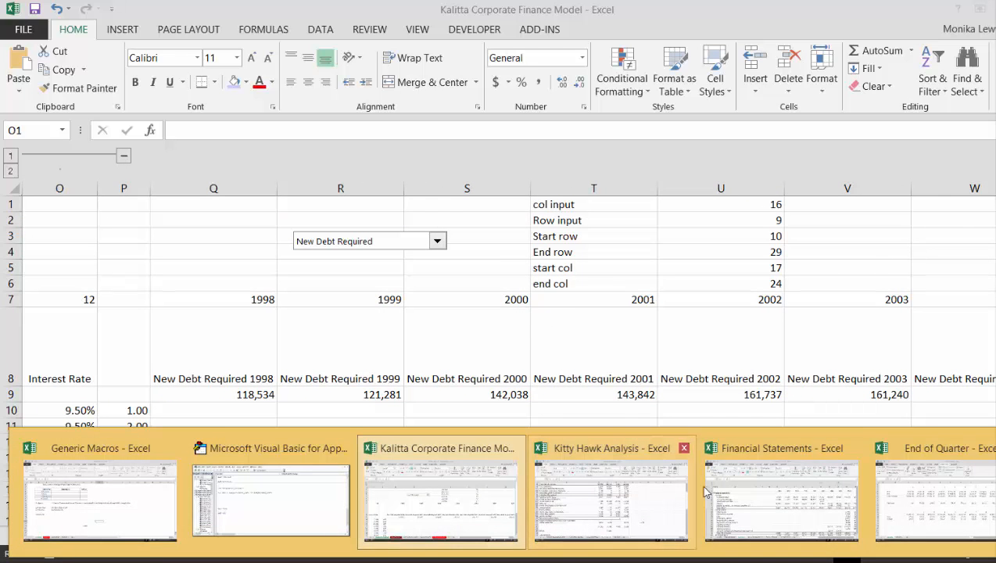
pyautogui.click(253, 499)
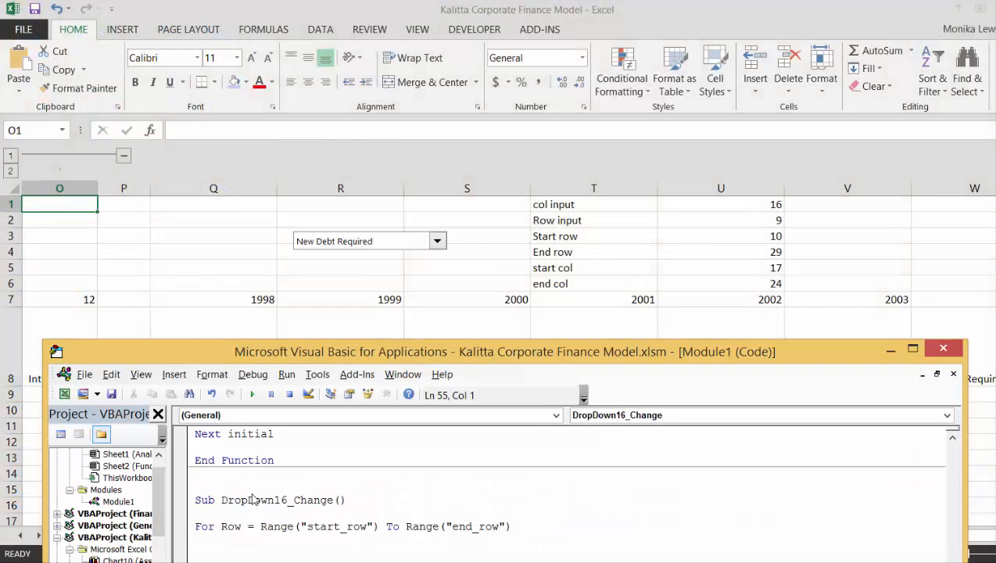
pyautogui.press('Down')
pyautogui.press('Down')
pyautogui.press('Down')
pyautogui.press('Down')
pyautogui.moveTo(397, 358); pyautogui.dragTo(495, 137)
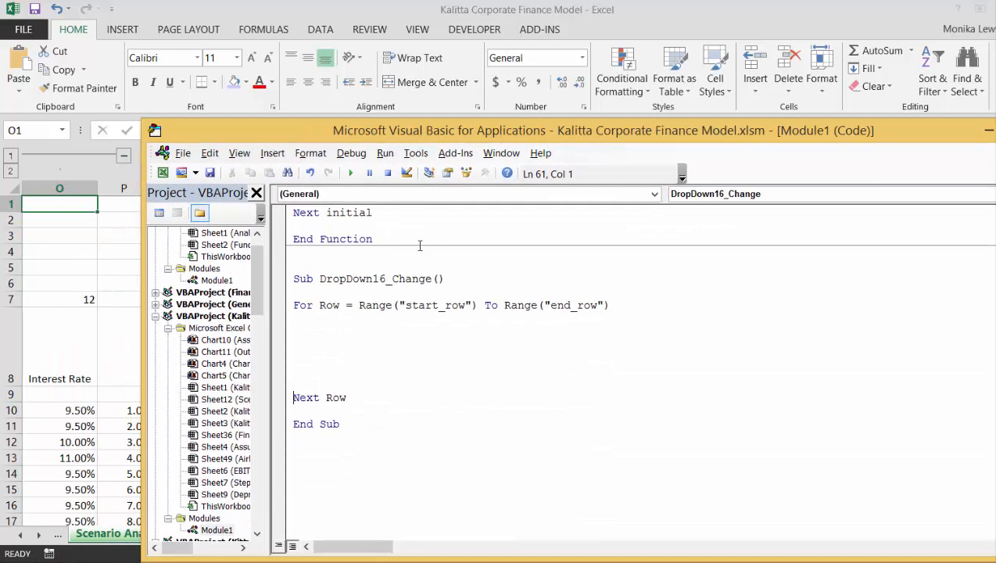
# Nest a column loop inside the Row loop, running col from Range("start_col") to Range("end_col") and closing with Next col.
pyautogui.click(386, 319)
pyautogui.write('for col = range(')
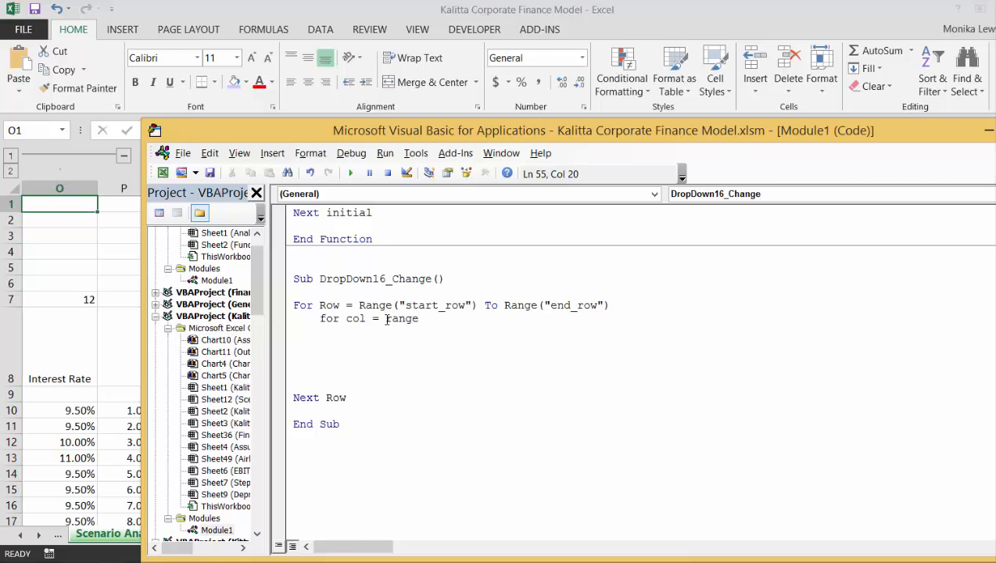
pyautogui.write('"start_')
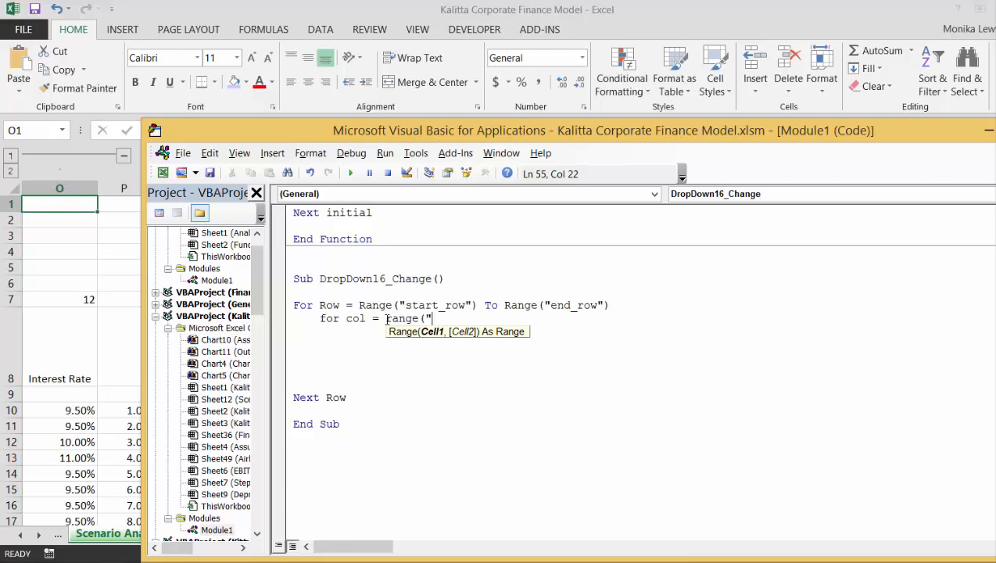
pyautogui.write('col") to ')
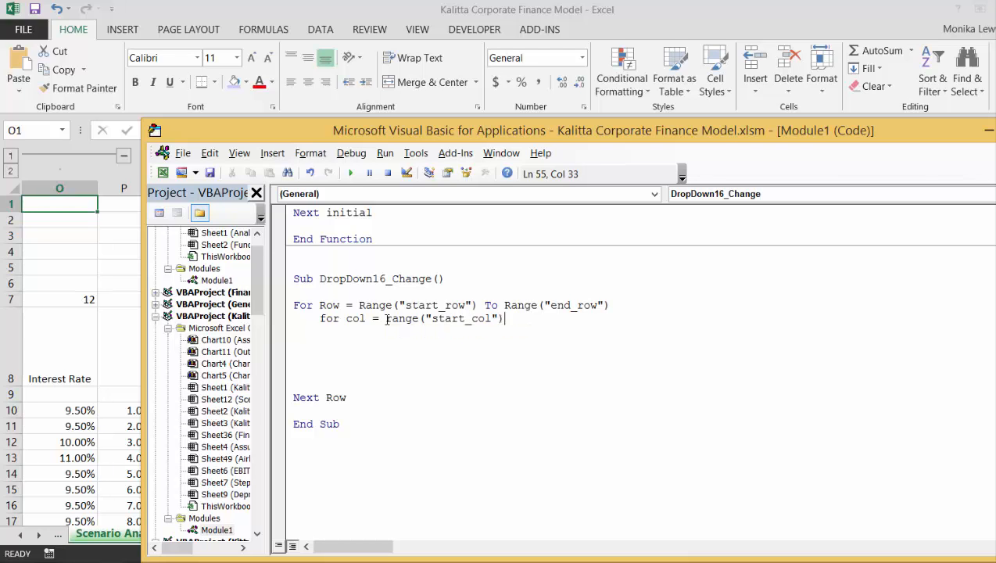
pyautogui.write('raa')
pyautogui.write('ge')
pyautogui.write('(')
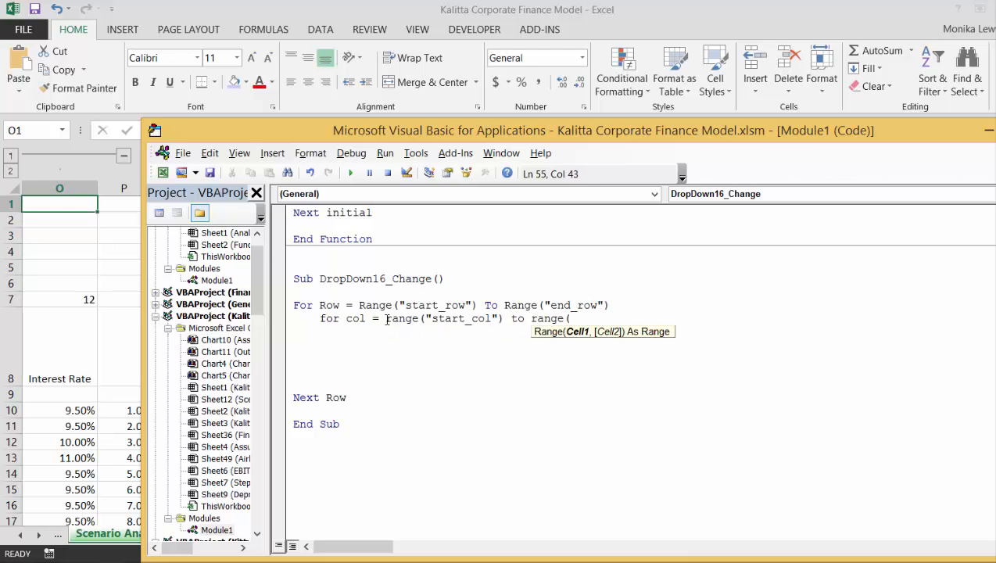
pyautogui.write('"end_col')
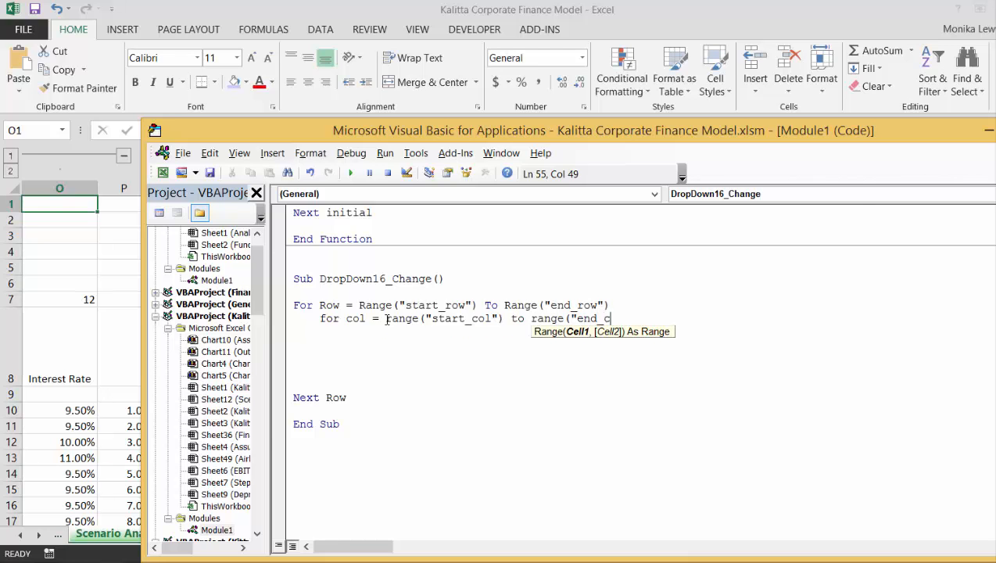
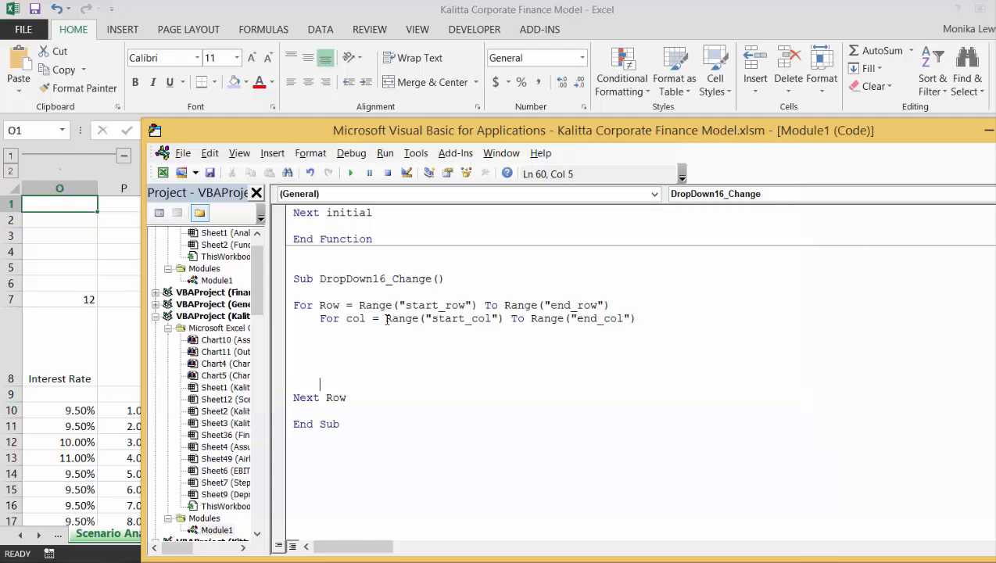
pyautogui.write('next col')
# Try to make the column loop the outer one by moving its For line above the For Row line and indenting For Row.
pyautogui.press('Up')
pyautogui.press('Up')
pyautogui.press('Up')
pyautogui.press('Up')
pyautogui.press('Home')
pyautogui.press('Up')
pyautogui.hotkey('shift', 'Down')
pyautogui.hotkey('ctrl', 'c')
pyautogui.press('Delete')
pyautogui.press('Up')
pyautogui.press('Up')
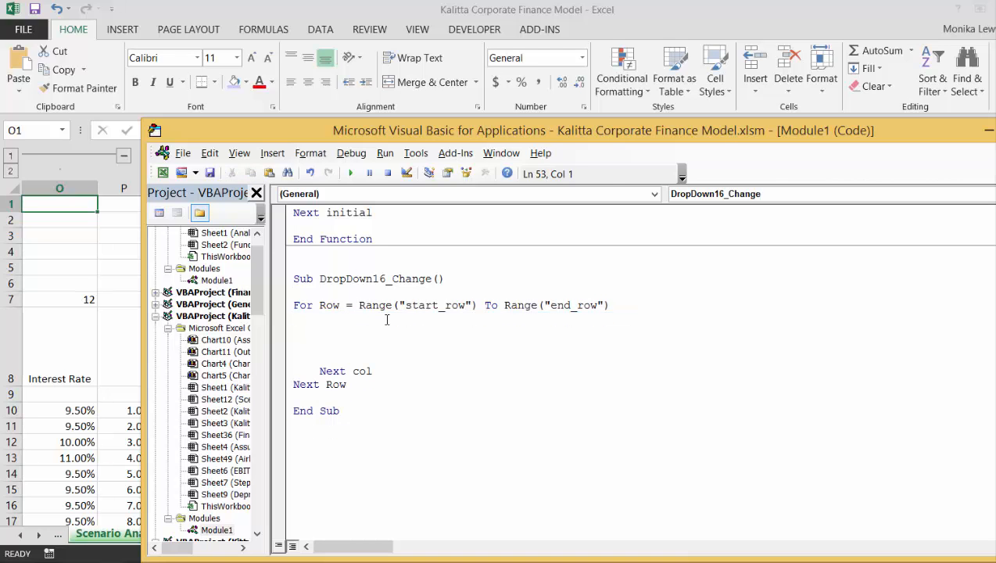
pyautogui.press('Return')
pyautogui.hotkey('ctrl', 'v')
pyautogui.press('Up')
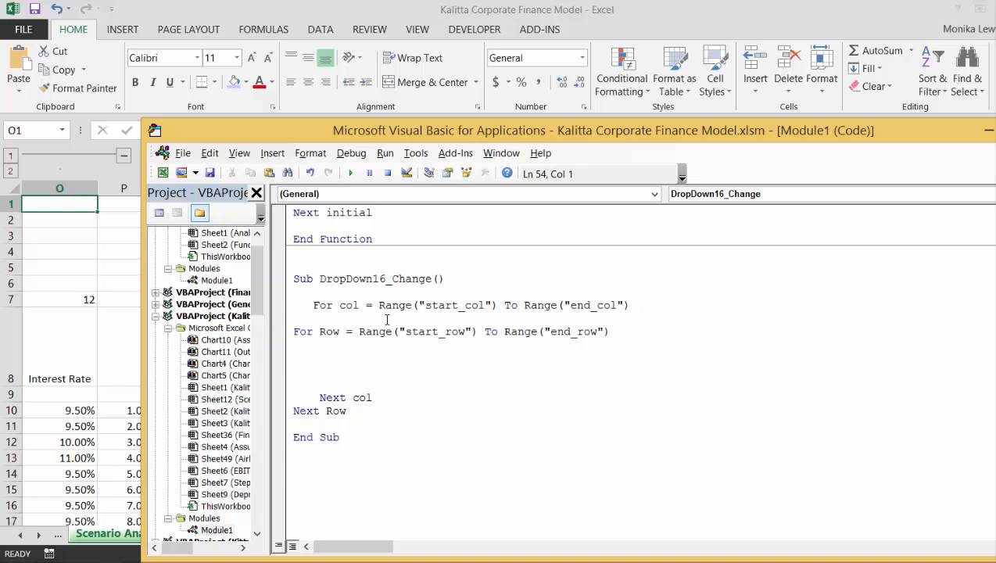
pyautogui.press('Delete')
pyautogui.press('Delete')
pyautogui.press('Delete')
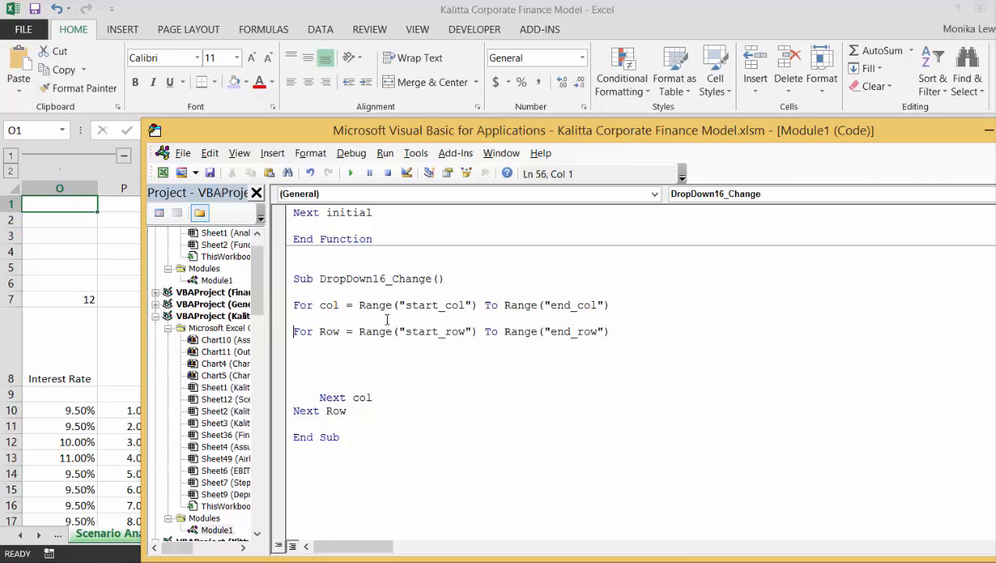
pyautogui.press('Tab')
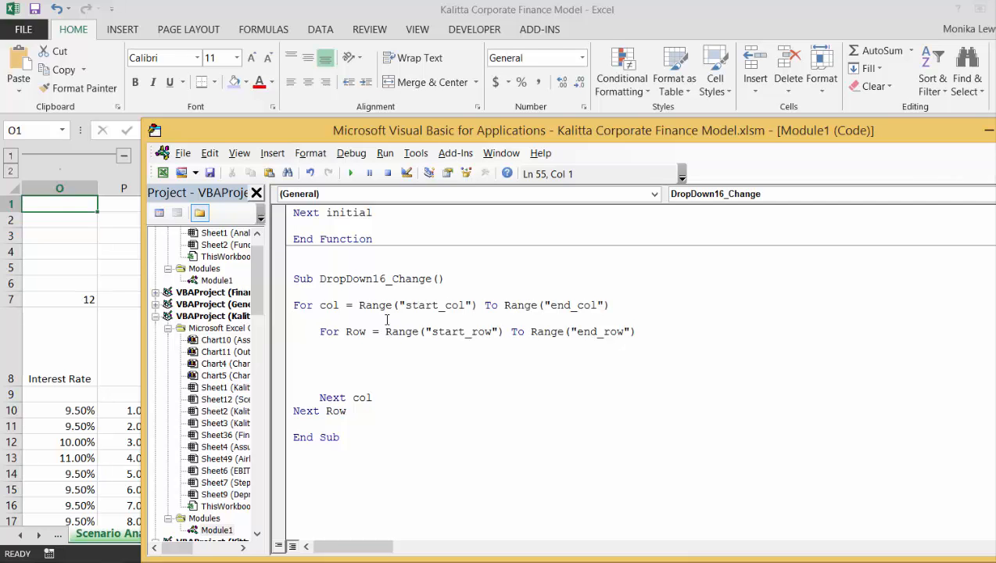
# Undo the reordering of the two For lines.
pyautogui.hotkey('ctrl', 'z')
pyautogui.hotkey('ctrl', 'z')
pyautogui.hotkey('ctrl', 'z')
pyautogui.hotkey('ctrl', 'z')
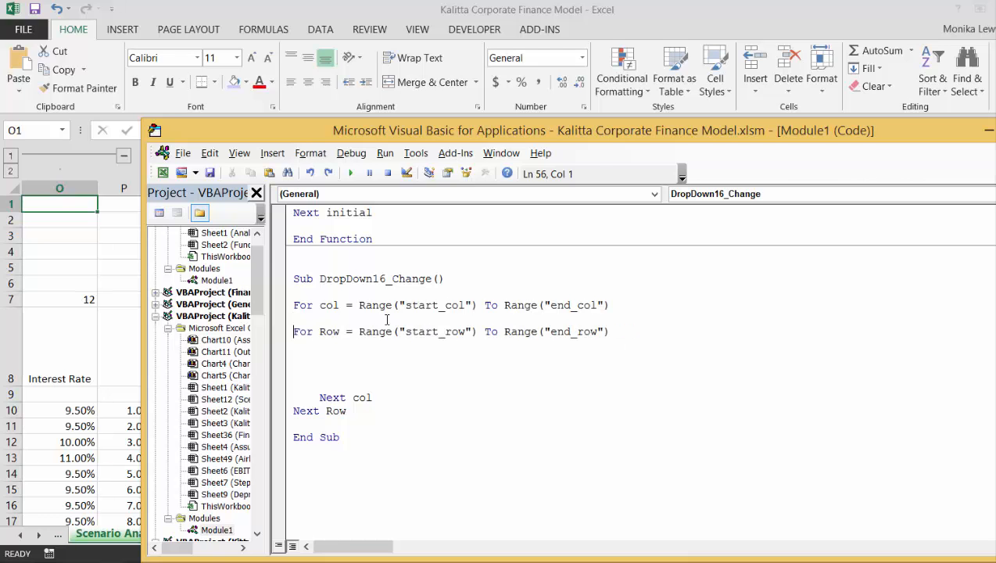
pyautogui.hotkey('ctrl', 'z')
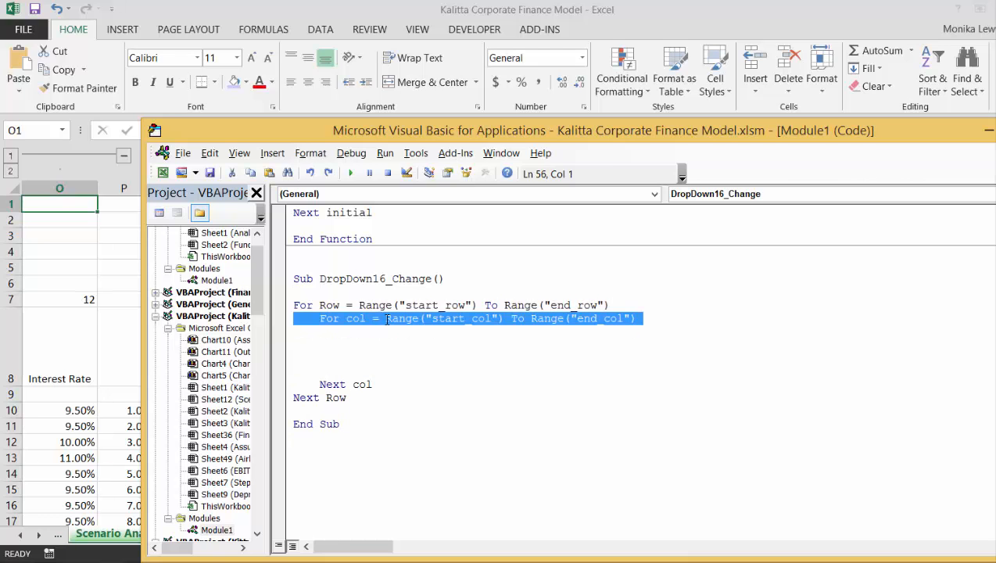
pyautogui.hotkey('ctrl', 'z')
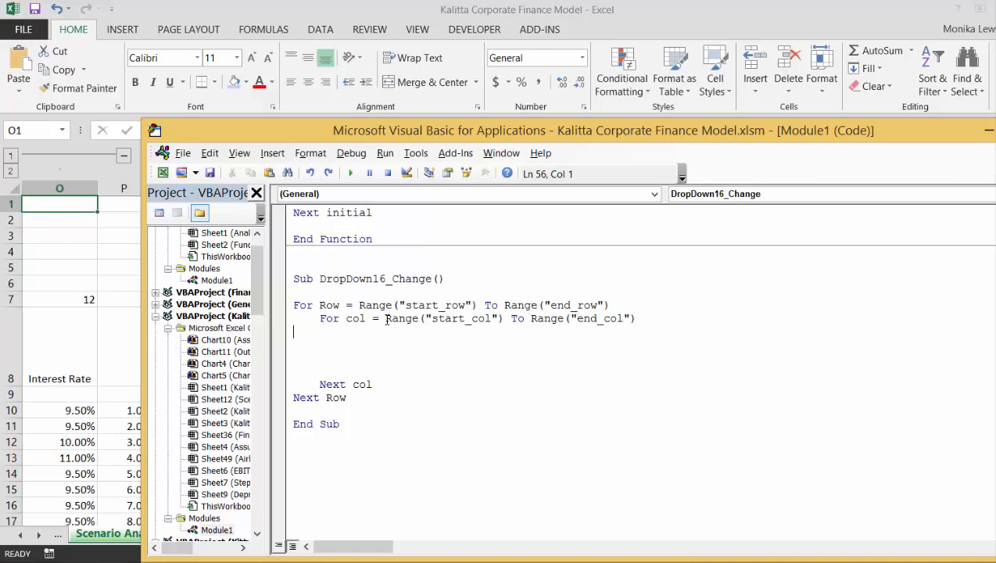
# Inside the column loop, write the statement Range("code") = Cells(Row, Range("col_input")).
pyautogui.press('Tab')
pyautogui.write('range(')
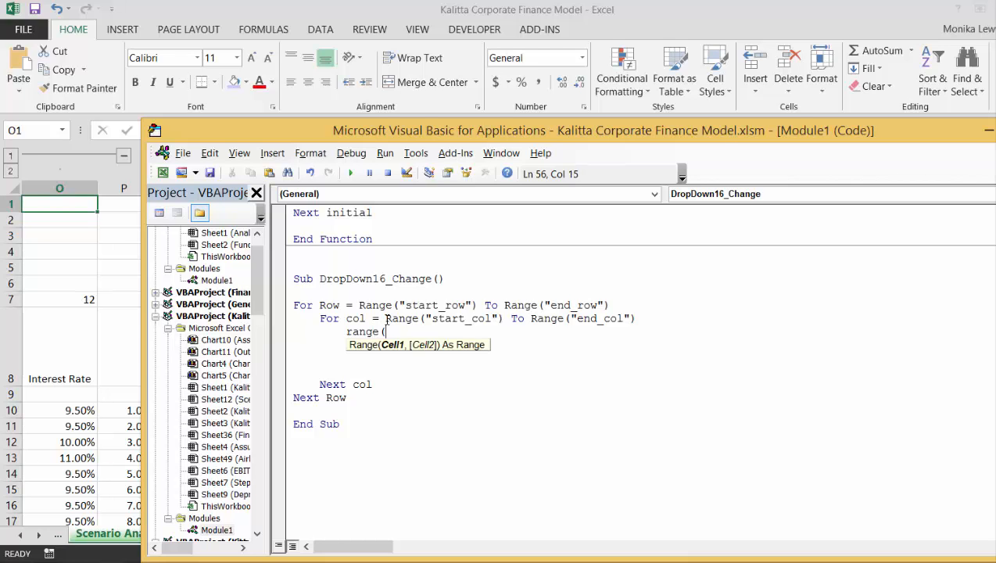
pyautogui.write('"code") = cel')
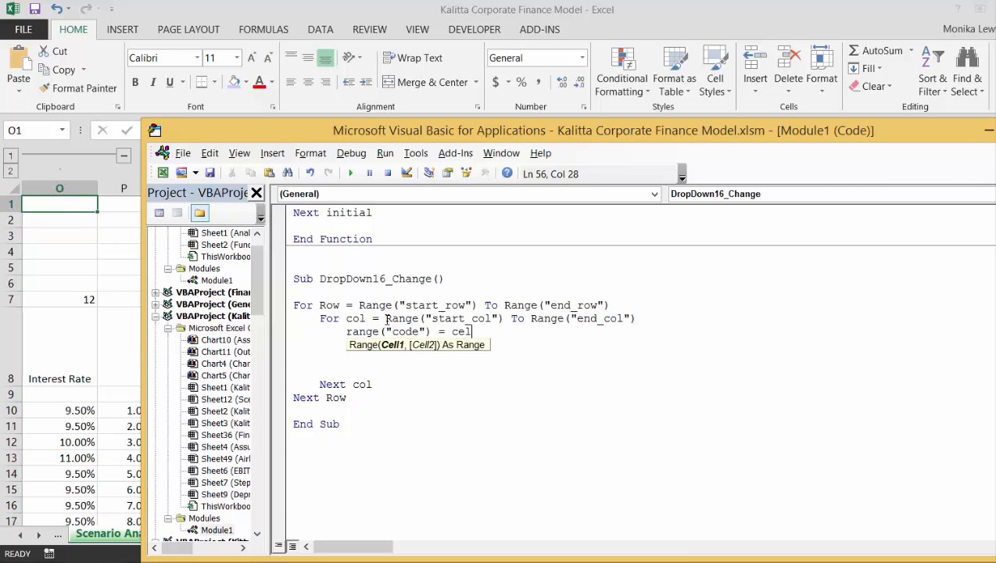
pyautogui.write('ls(range')
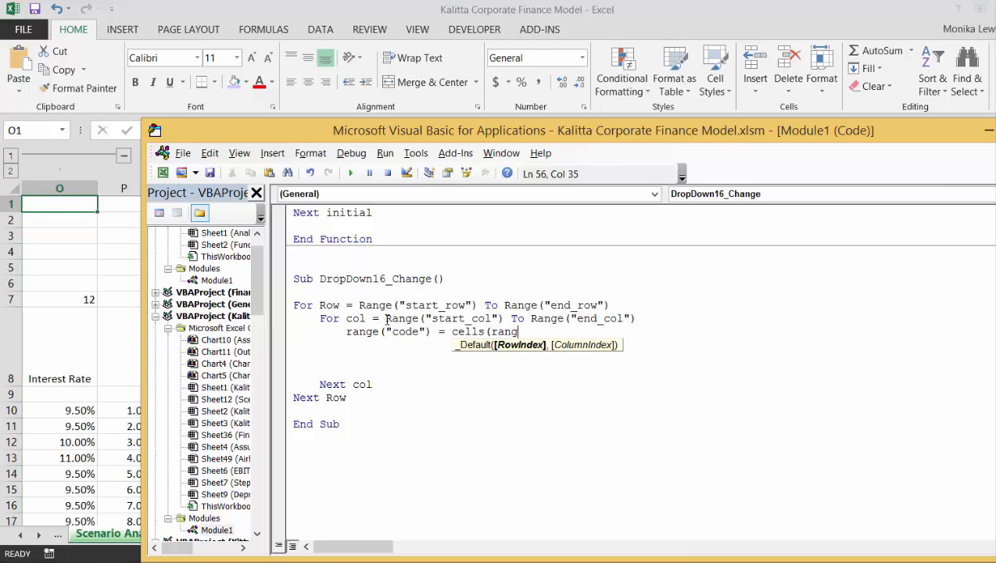
pyautogui.press('BackSpace')
pyautogui.press('BackSpace')
pyautogui.press('BackSpace')
pyautogui.press('BackSpace')
pyautogui.press('BackSpace')
pyautogui.write('row,')
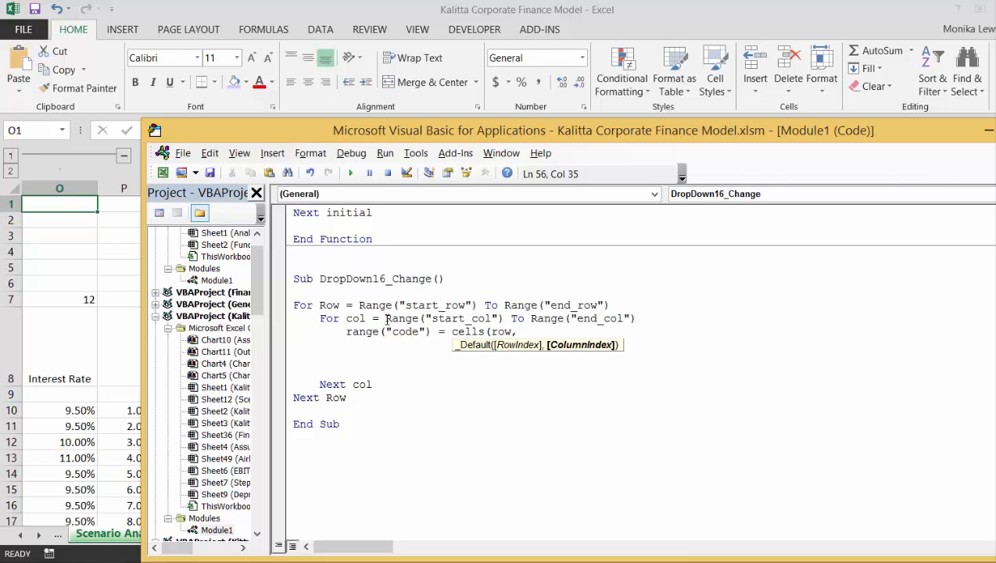
pyautogui.write('range("')
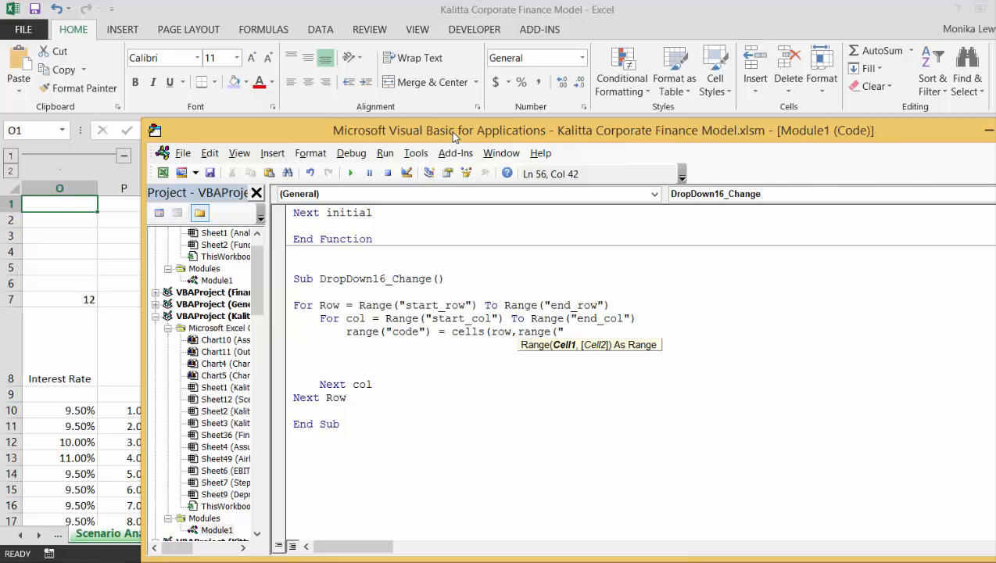
pyautogui.moveTo(453, 137); pyautogui.dragTo(433, 220)
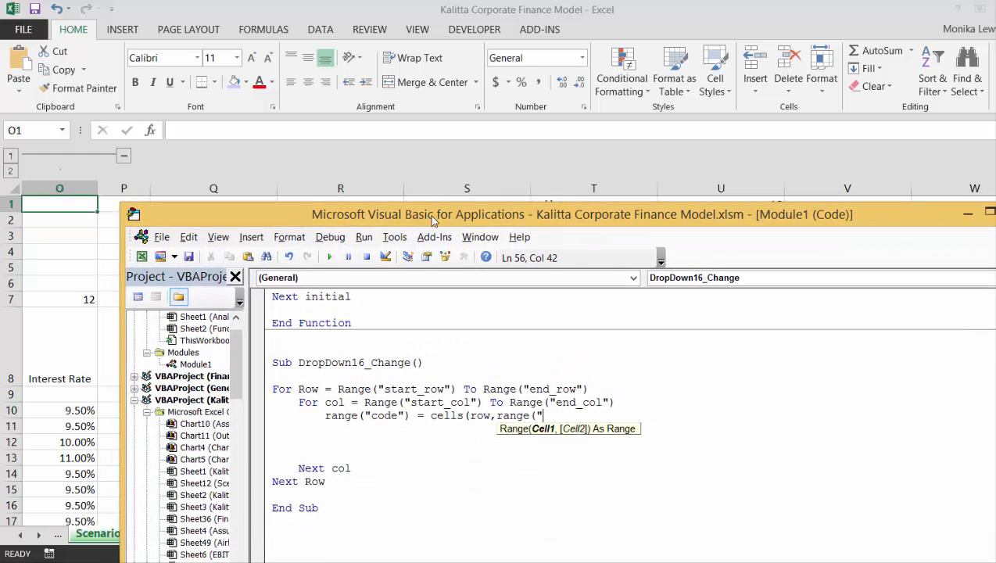
pyautogui.write('col_input")')
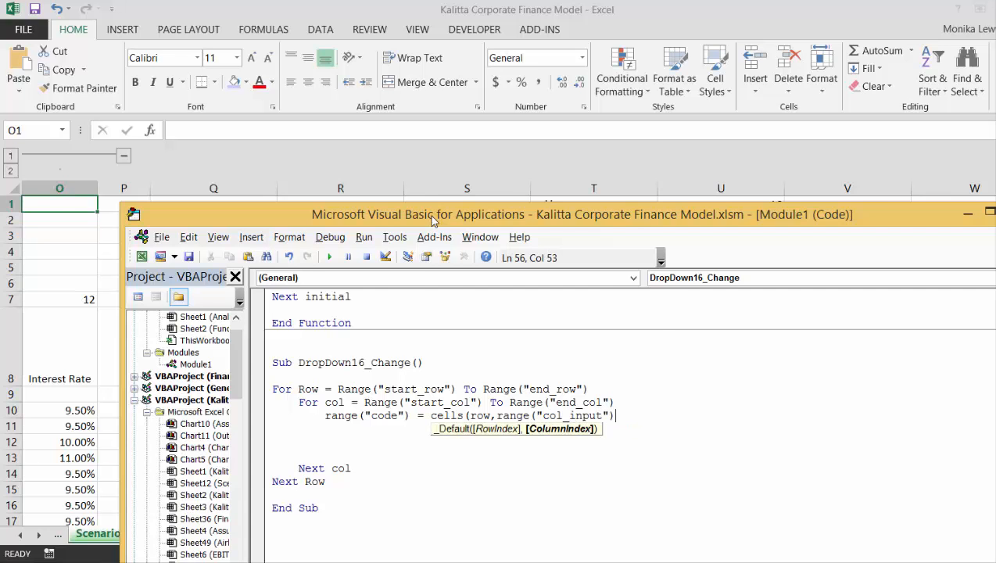
pyautogui.press('Down')
pyautogui.press('Return')
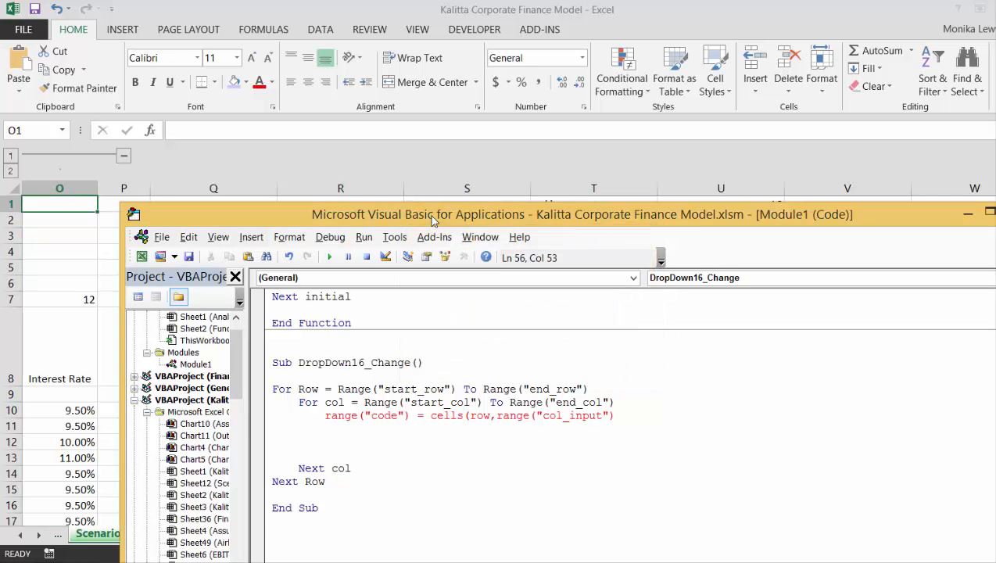
pyautogui.write(')')
pyautogui.press('Return')
pyautogui.press('Down')
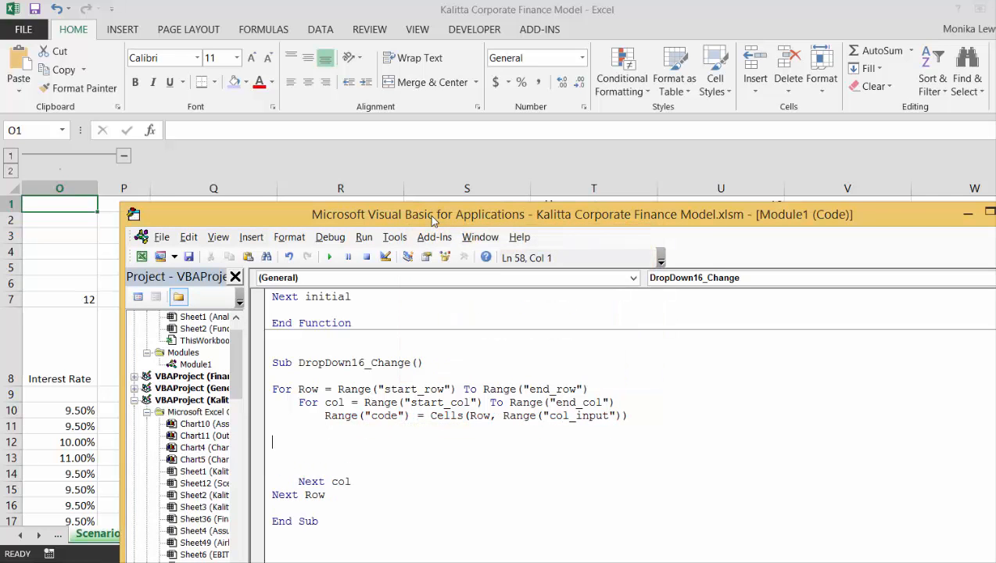
# Below the code assignment, write Cells(Row, col) = Cells(Range("row_input"), col), checking the reference labels on the sheet and correcting the closing parenthesis.
pyautogui.press('Tab')
pyautogui.press('Tab')
pyautogui.write('cells(row')
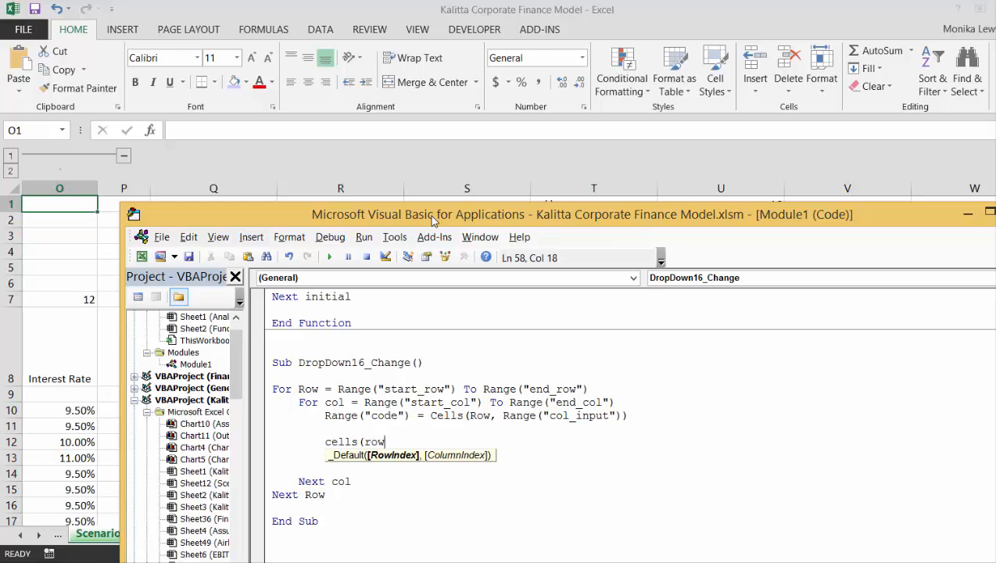
pyautogui.write(',col)')
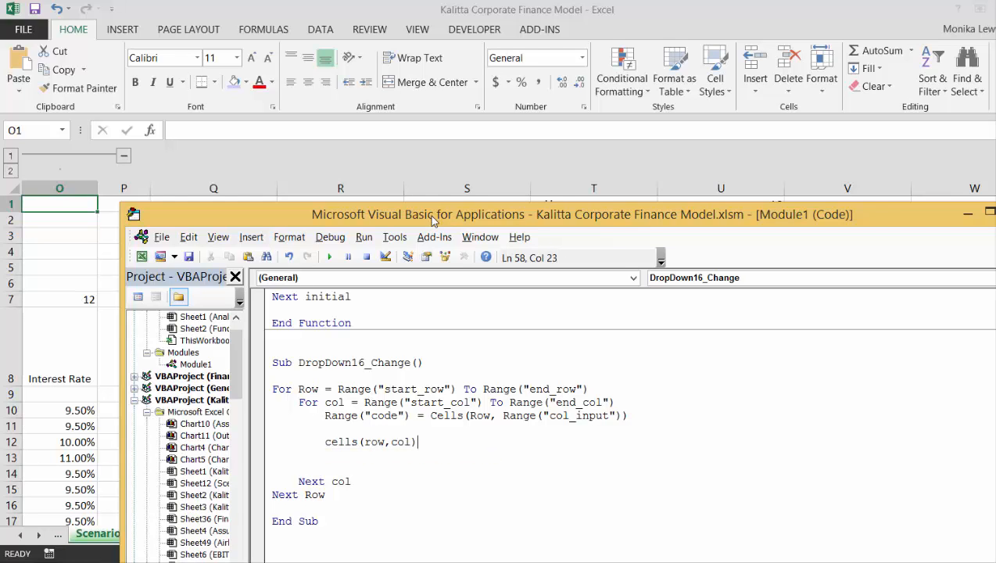
pyautogui.write(' = cells(')
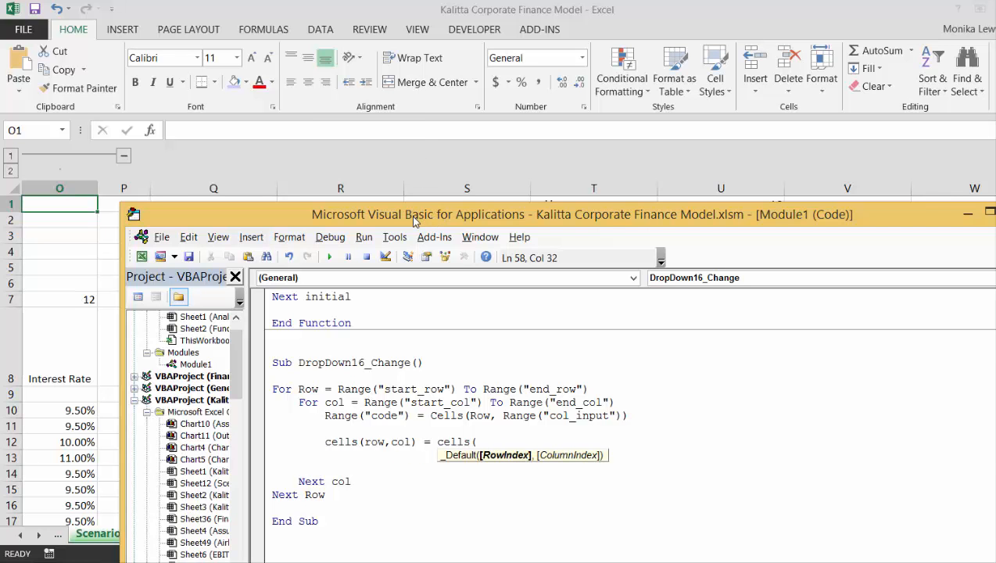
pyautogui.moveTo(414, 222); pyautogui.dragTo(405, 395)
pyautogui.moveTo(401, 429)
pyautogui.mouseDown()
pyautogui.moveTo(404, 353)
pyautogui.moveTo(406, 423)
pyautogui.mouseUp()
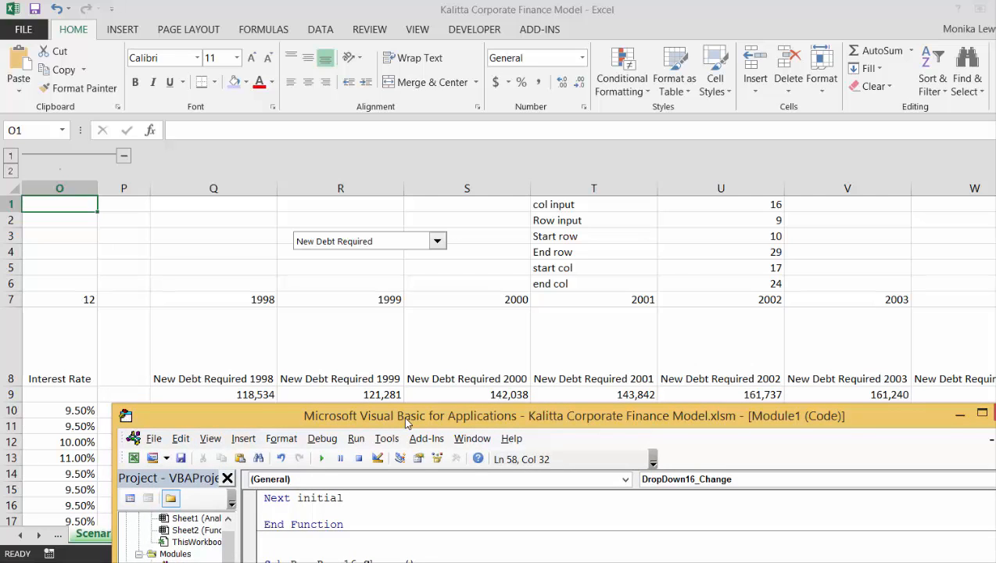
pyautogui.moveTo(404, 416); pyautogui.dragTo(411, 251)
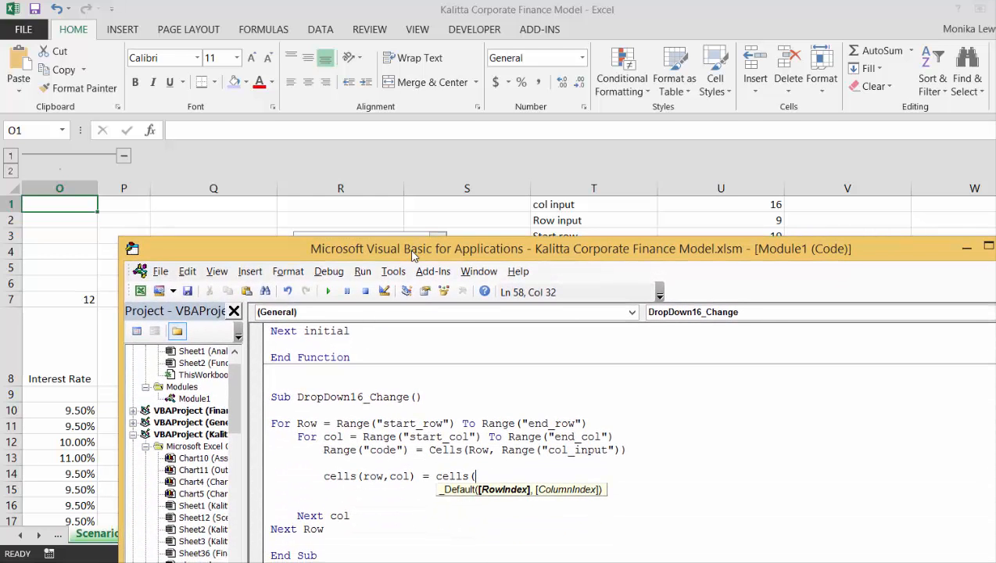
pyautogui.write('range(')
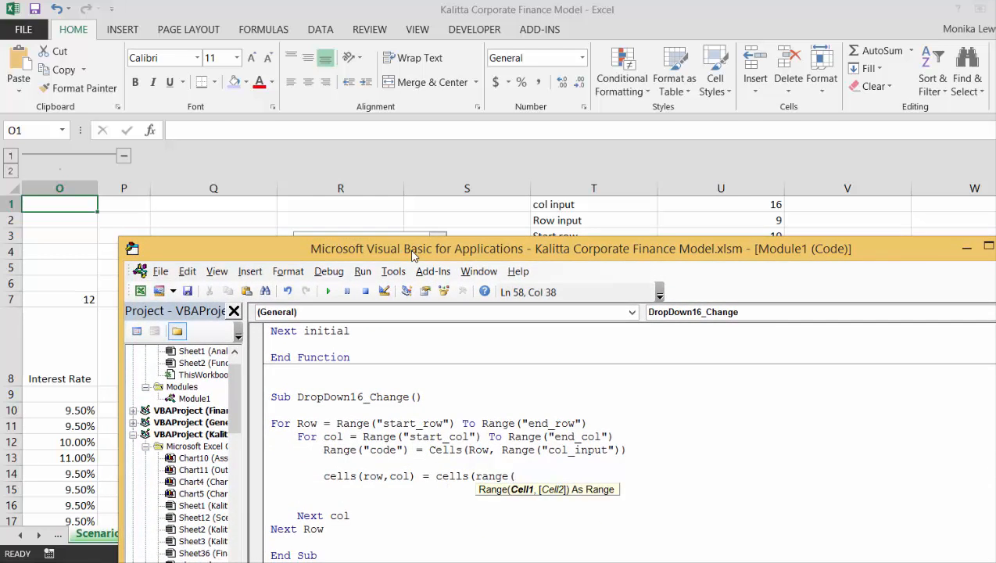
pyautogui.write('row_')
pyautogui.press('BackSpace')
pyautogui.press('BackSpace')
pyautogui.press('BackSpace')
pyautogui.press('BackSpace')
pyautogui.press('BackSpace')
pyautogui.write('row_input"),')
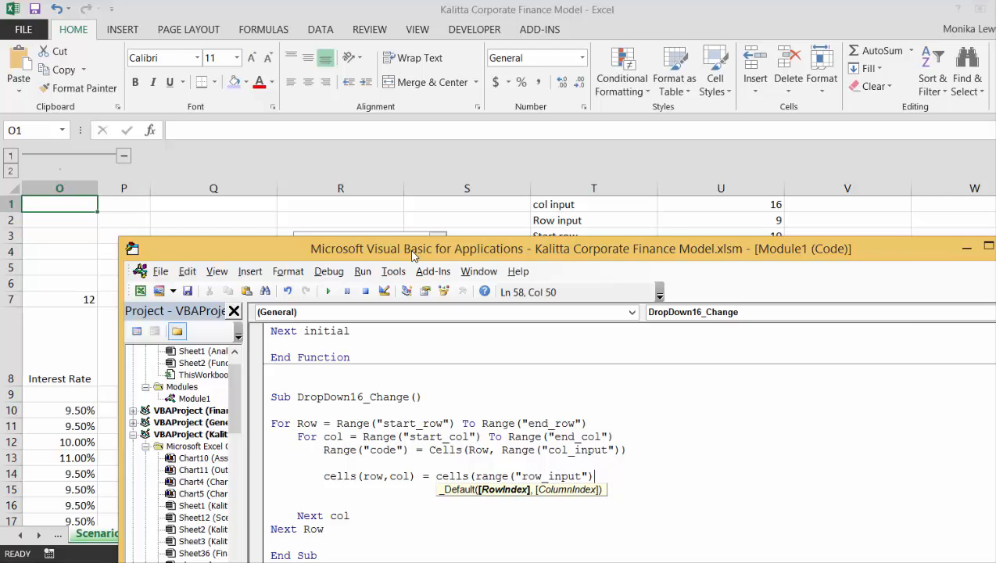
pyautogui.write('col')
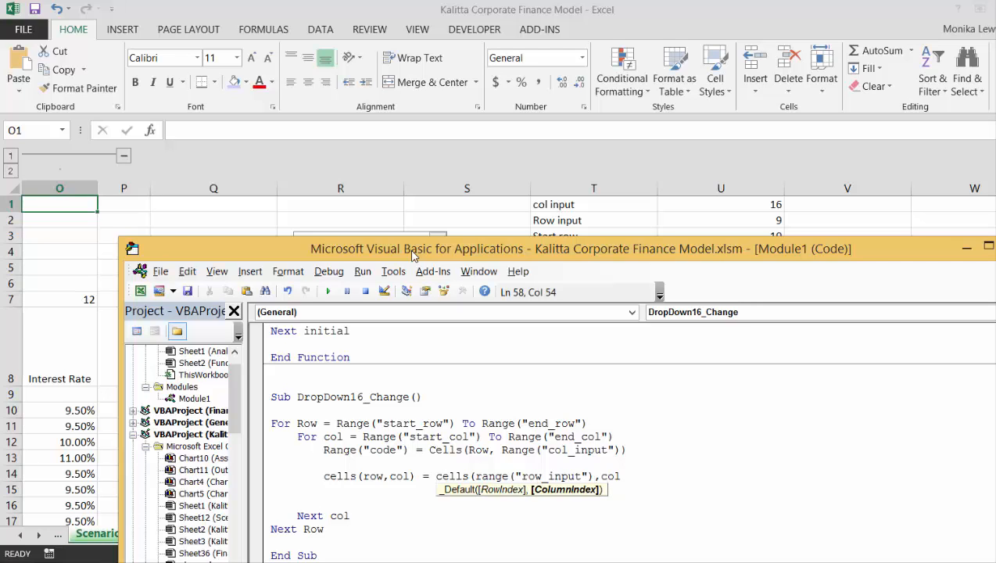
pyautogui.write(')')
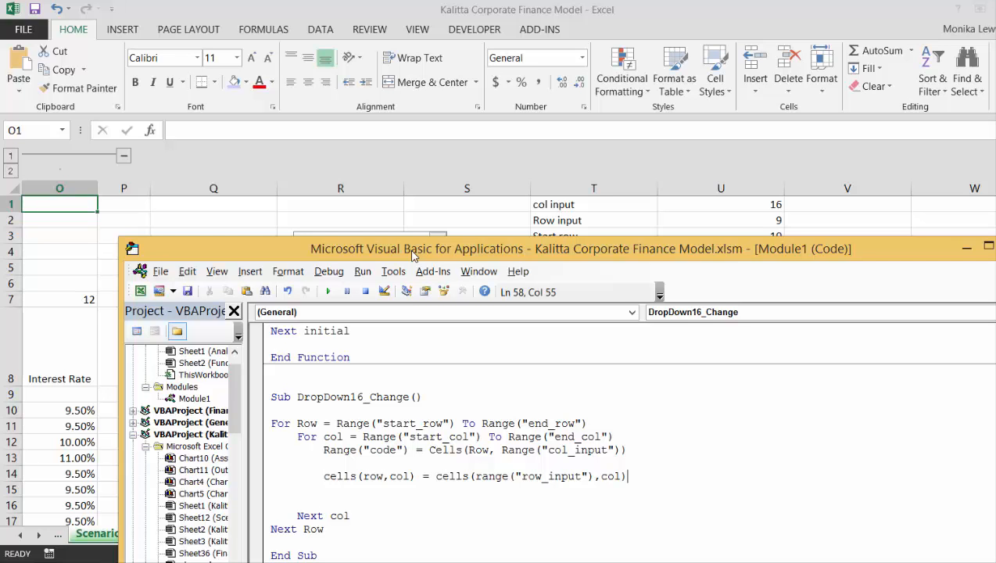
pyautogui.press('Return')
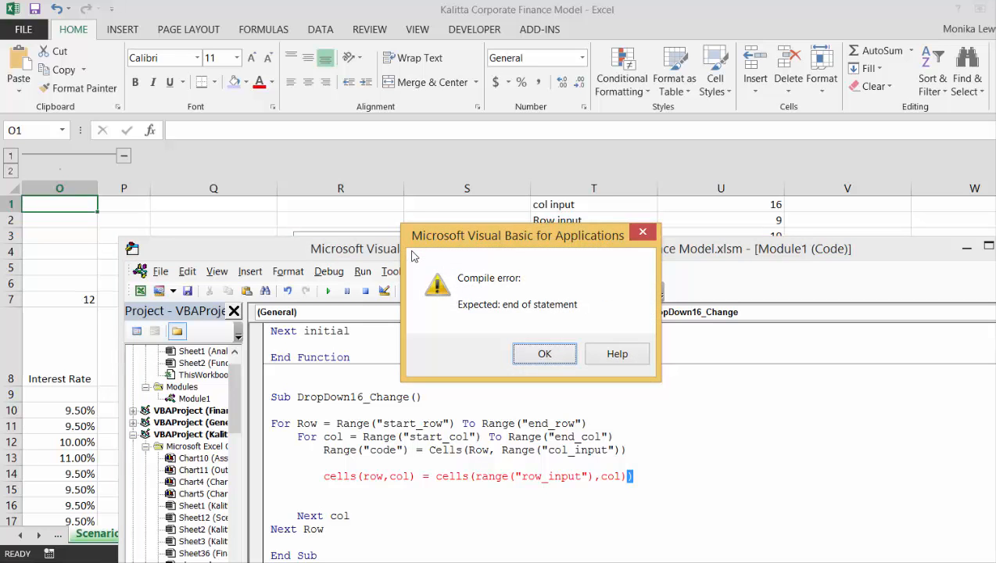
pyautogui.press('Return')
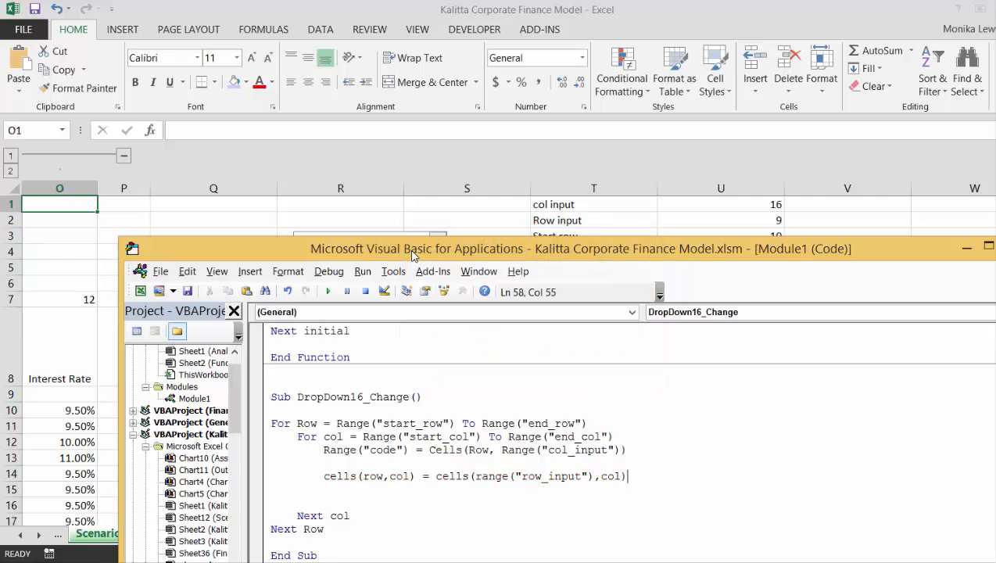
pyautogui.press('BackSpace')
pyautogui.press('Return')
pyautogui.press('BackSpace')
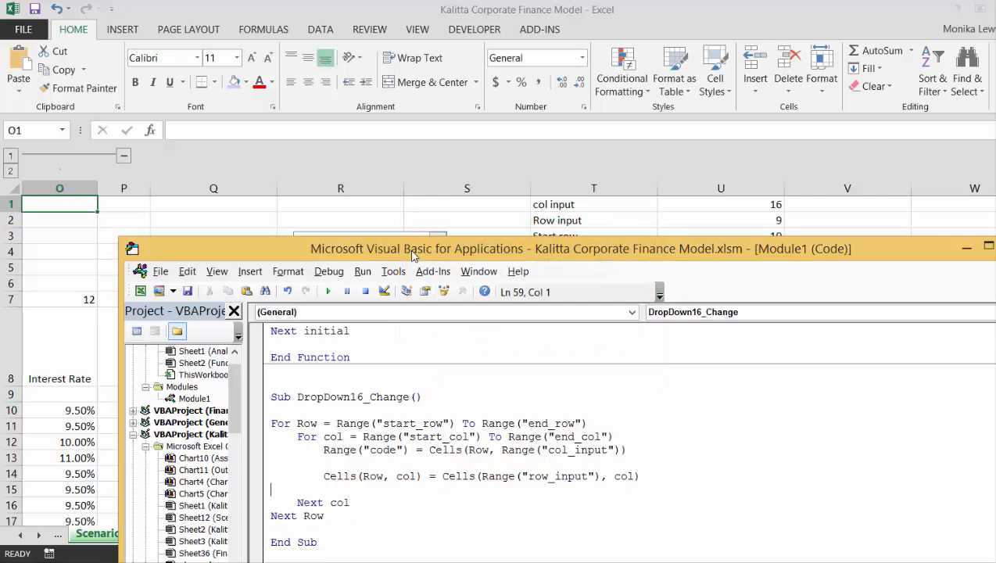
# Return to the Scenario Analysis sheet and test the macro by choosing Retrun on Average Equity in the results drop-down above the yearly table.
pyautogui.click(58, 246)
pyautogui.hscroll(20, 50, 246)
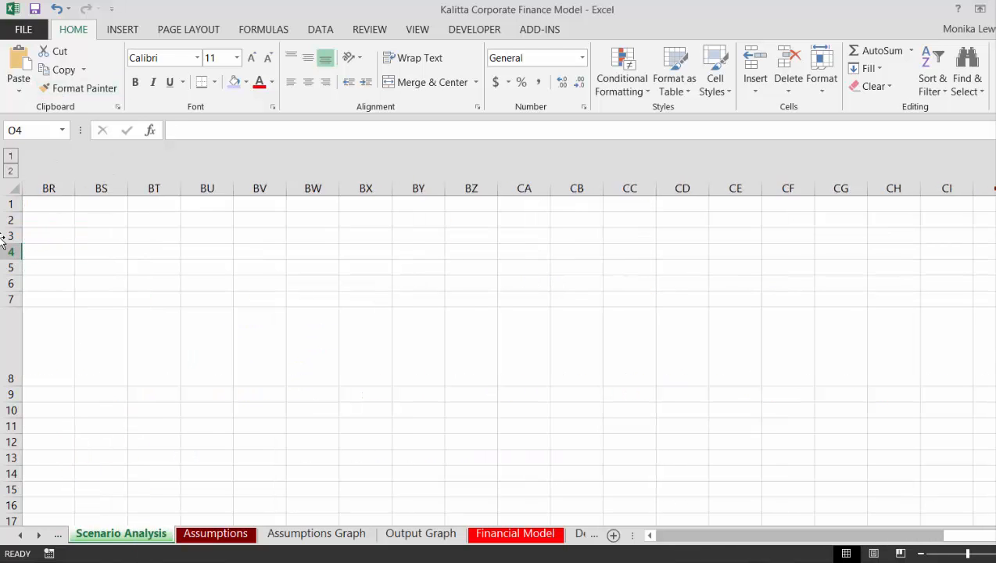
pyautogui.hscroll(8, 3, 242)
pyautogui.press('Home')
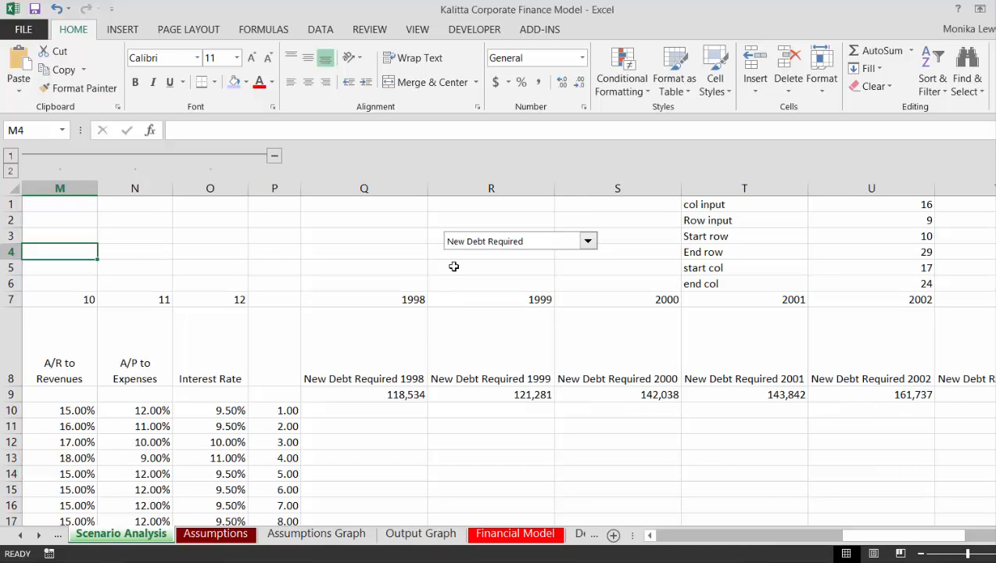
pyautogui.click(587, 243)
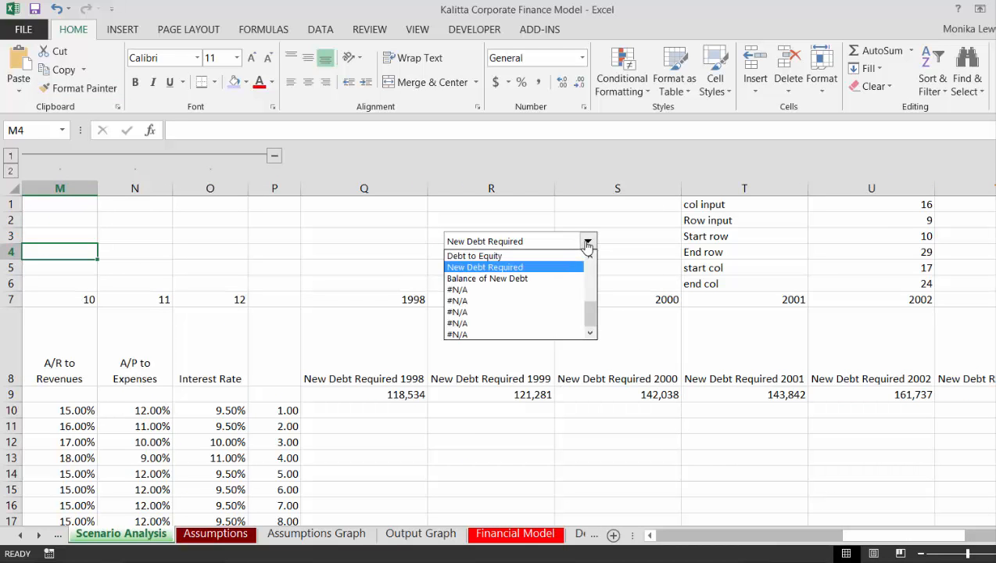
pyautogui.click(408, 251)
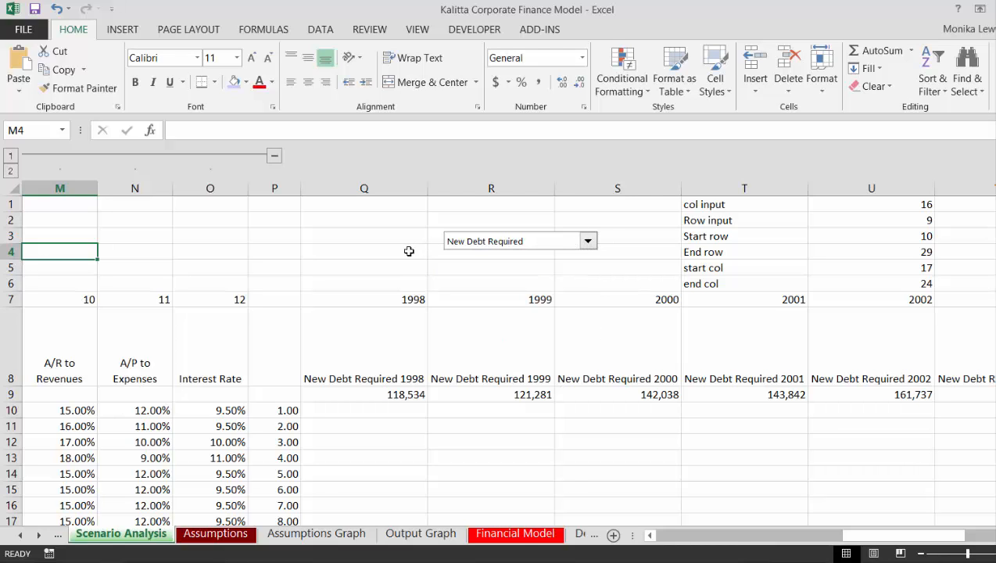
pyautogui.click(589, 243)
pyautogui.scroll(4, 596, 247)
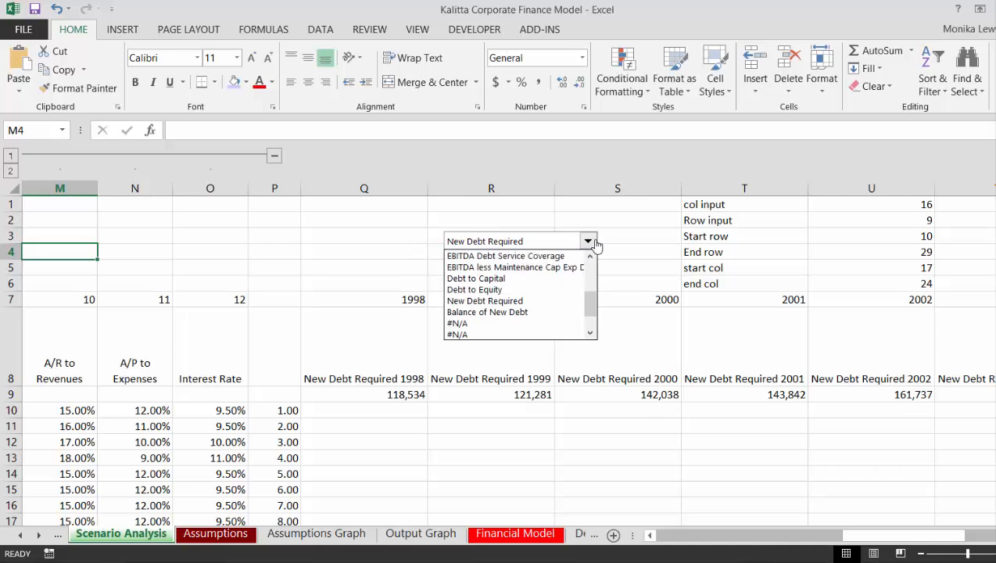
pyautogui.press('Return')
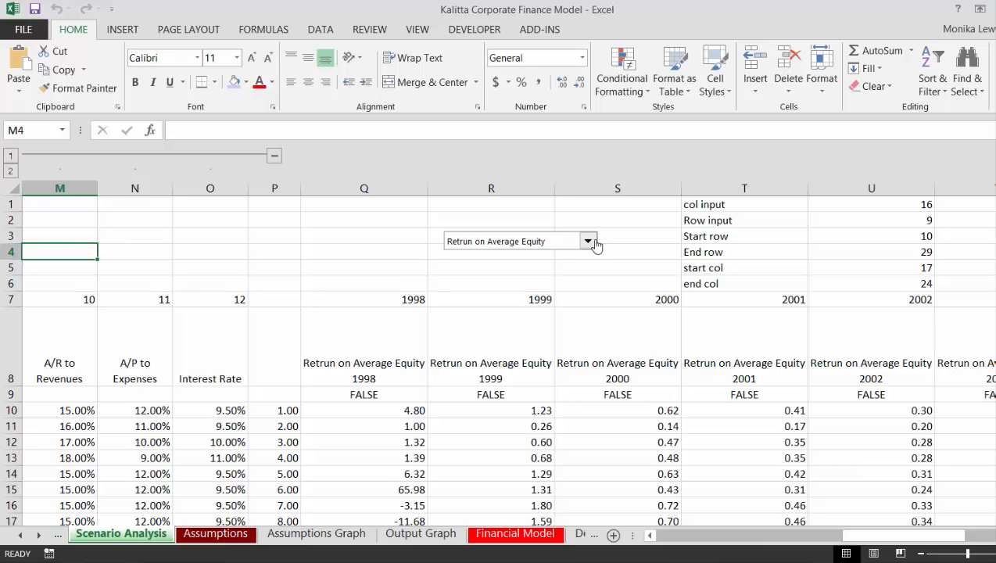
pyautogui.press('Down')
pyautogui.press('Down')
pyautogui.press('Down')
pyautogui.press('Down')
pyautogui.press('Down')
pyautogui.press('Down')
pyautogui.press('Down')
pyautogui.press('Down')
pyautogui.press('Down')
pyautogui.press('Down')
pyautogui.press('Down')
pyautogui.press('Down')
pyautogui.press('Down')
pyautogui.press('Down')
pyautogui.press('Down')
pyautogui.press('Down')
pyautogui.press('Down')
pyautogui.press('Down')
pyautogui.press('Down')
pyautogui.press('Down')
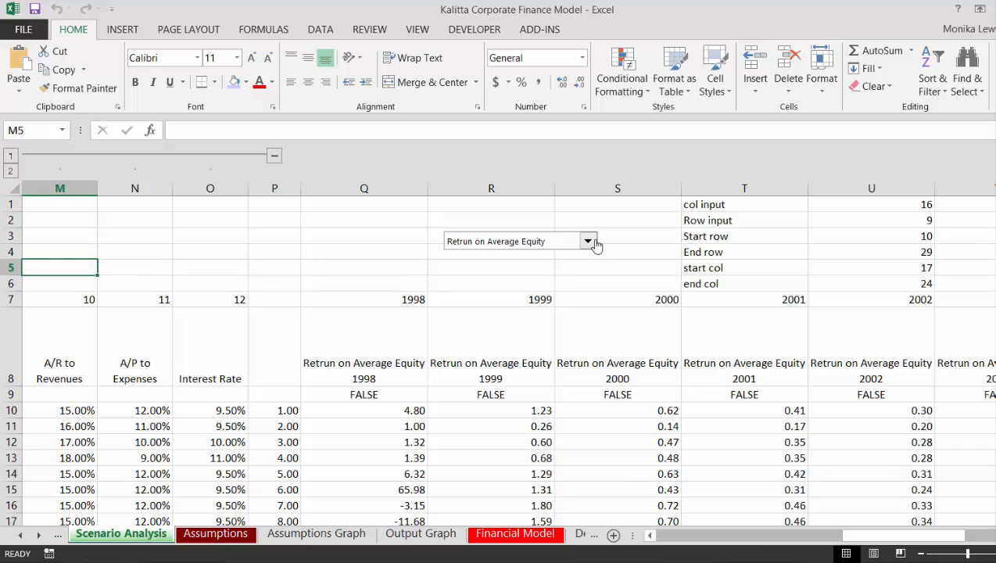
pyautogui.press('Up')
pyautogui.press('Up')
pyautogui.press('Up')
pyautogui.press('Up')
pyautogui.press('Up')
pyautogui.press('Up')
pyautogui.press('Up')
pyautogui.press('Up')
pyautogui.press('Up')
pyautogui.press('Up')
pyautogui.press('Up')
pyautogui.press('Up')
pyautogui.press('Up')
pyautogui.press('Up')
pyautogui.press('Up')
pyautogui.press('Up')
pyautogui.press('Up')
pyautogui.press('Up')
pyautogui.press('Up')
pyautogui.press('Up')
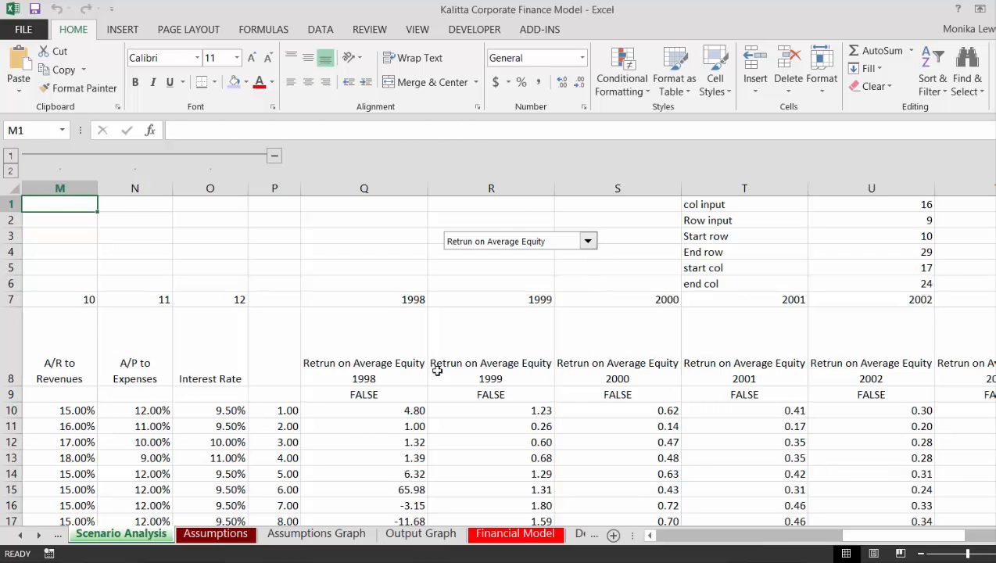
# Check the formula in Q9, close the workbook without saving, and reopen the recent workbook Kalitta Corporate Finance Model.
pyautogui.click(400, 396)
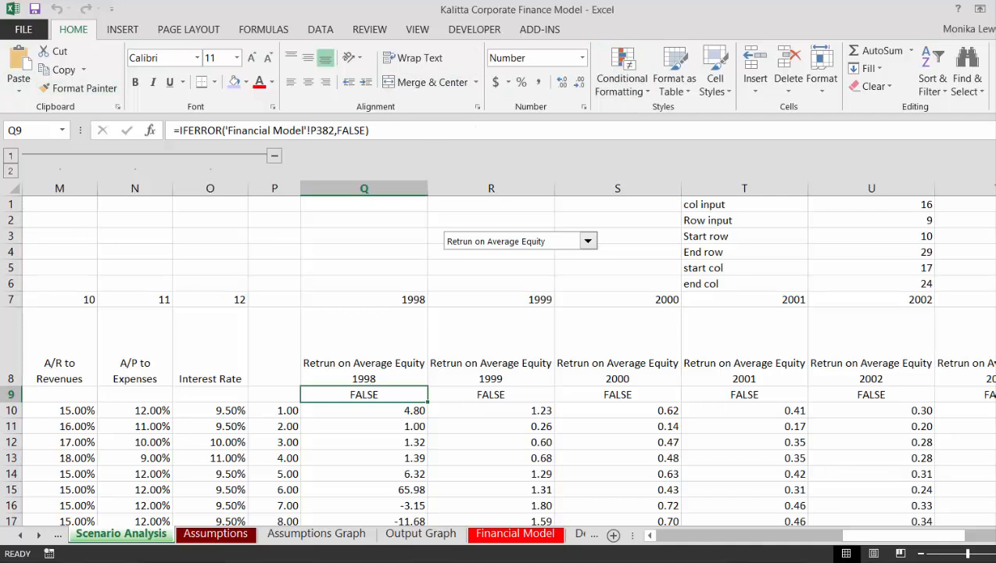
pyautogui.hotkey('alt', 'F4')
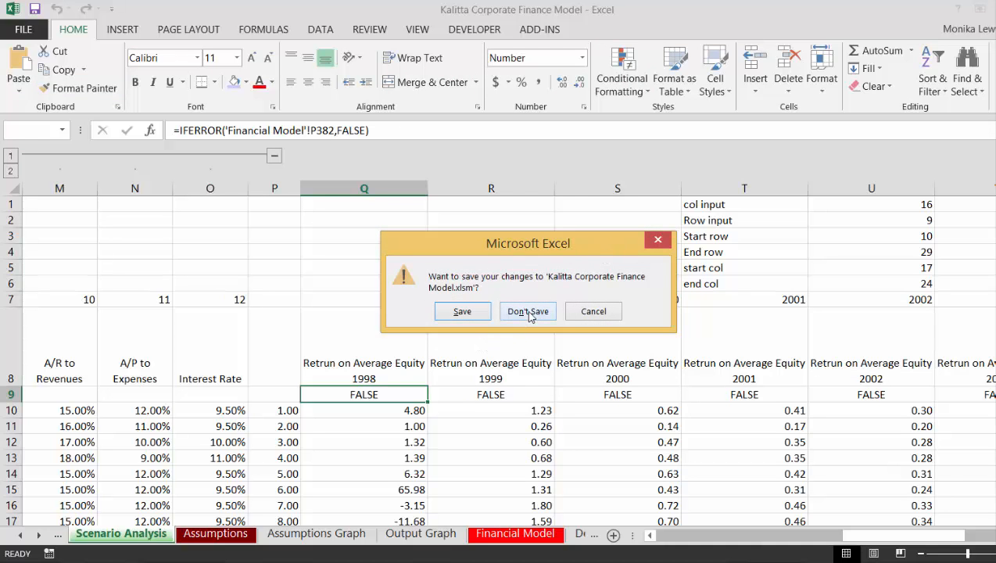
pyautogui.click(528, 312)
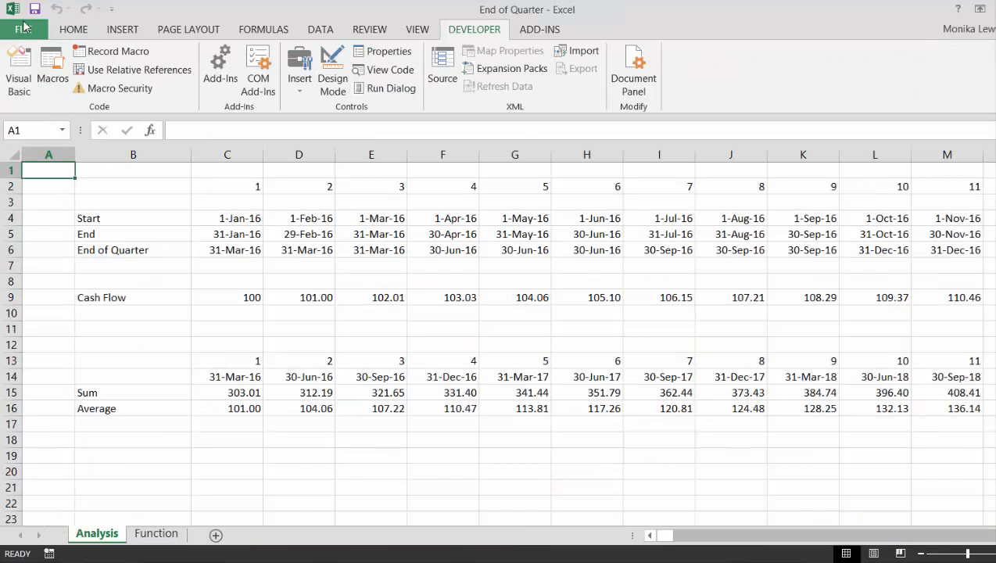
pyautogui.click(25, 34)
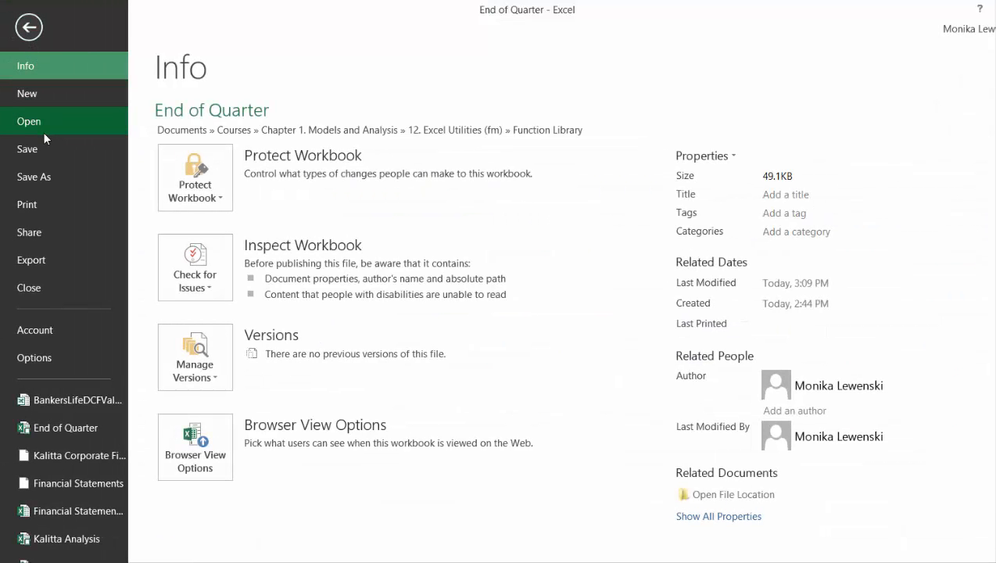
pyautogui.click(43, 131)
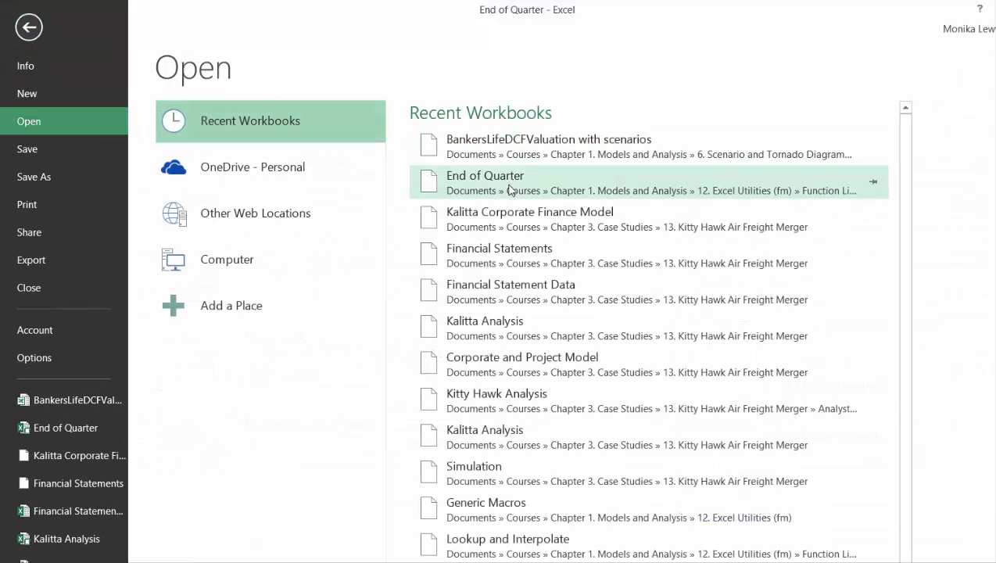
pyautogui.click(511, 228)
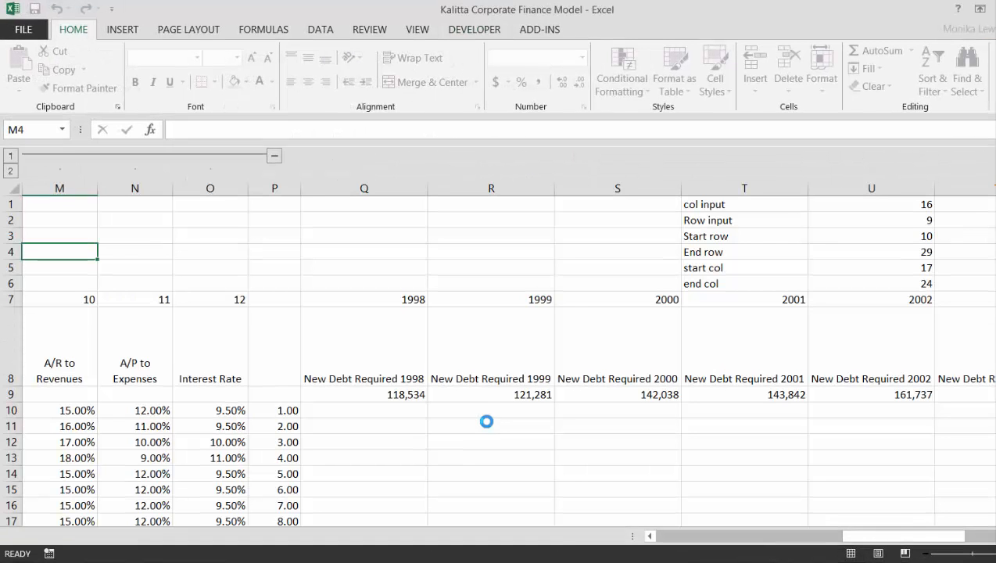
# Open the code of the DropDown16_Change macro assigned to the results drop-down.
pyautogui.click(415, 412)
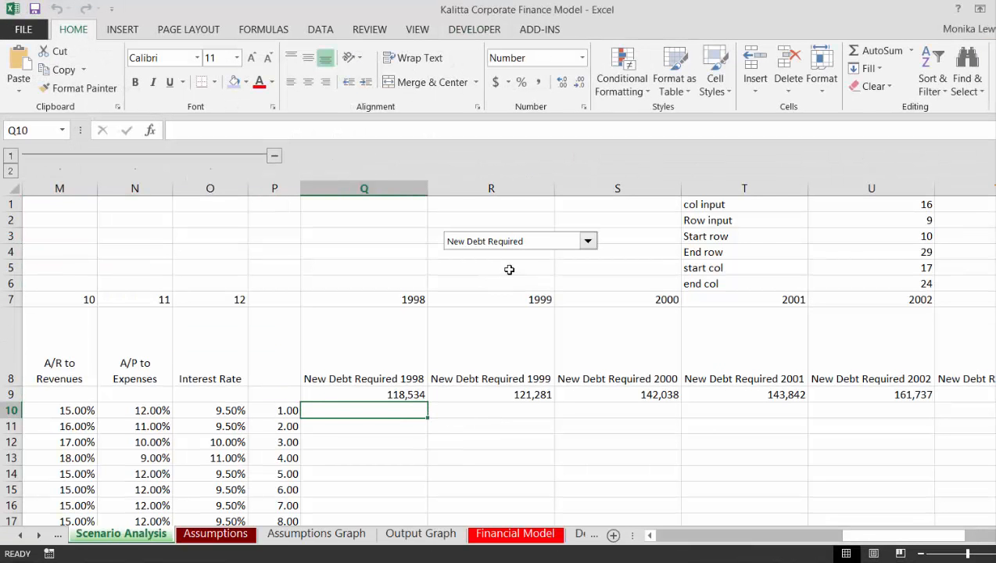
pyautogui.keyDown('ctrl'); pyautogui.click(515, 239); pyautogui.keyUp('ctrl')
pyautogui.rightClick(516, 239)
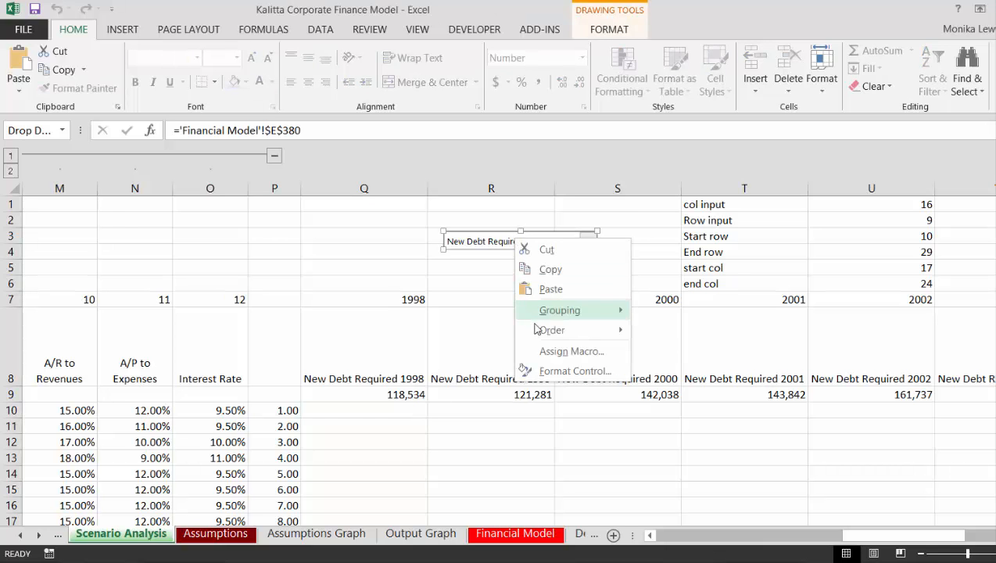
pyautogui.click(543, 354)
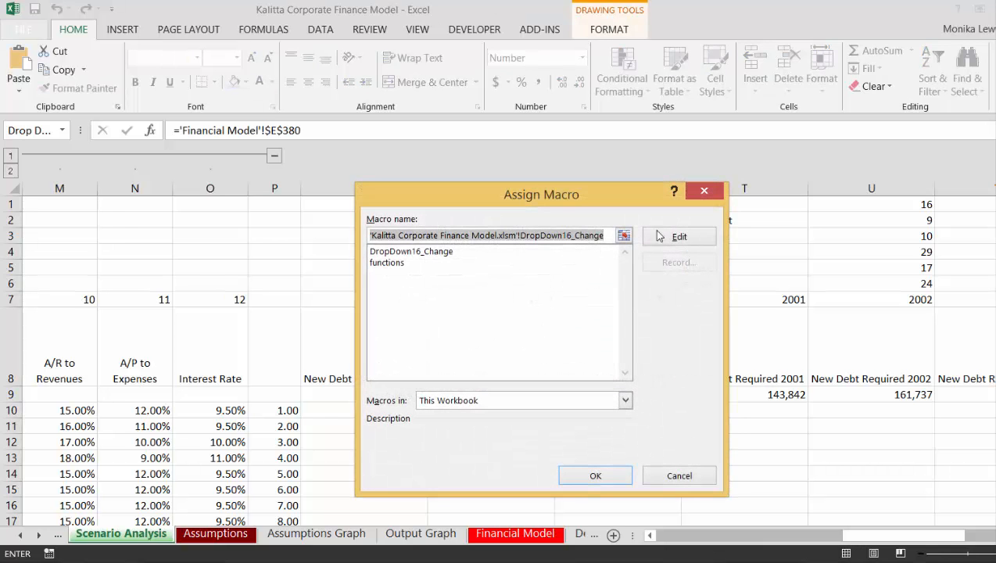
pyautogui.click(675, 240)
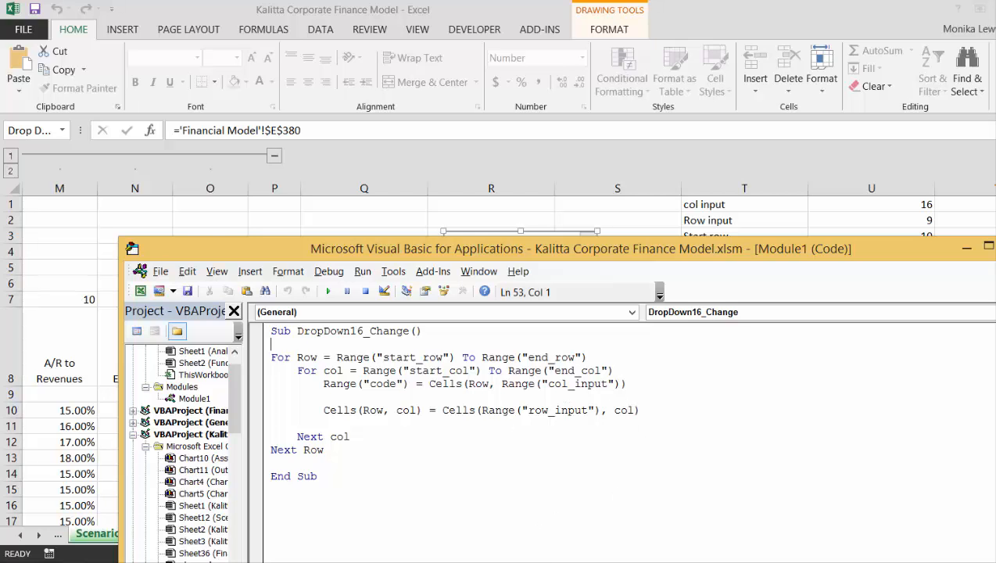
pyautogui.click(782, 562)
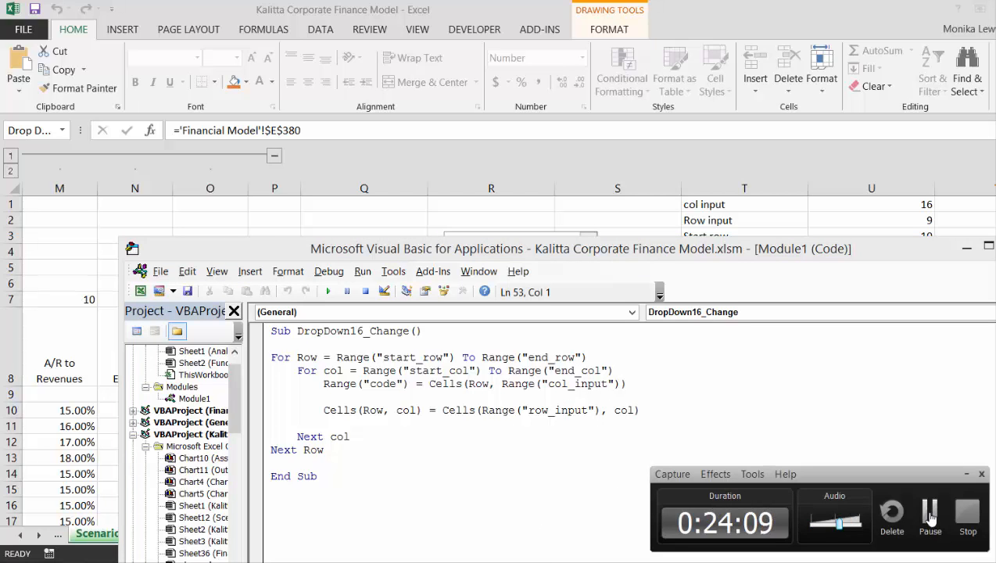
pyautogui.click(931, 512)
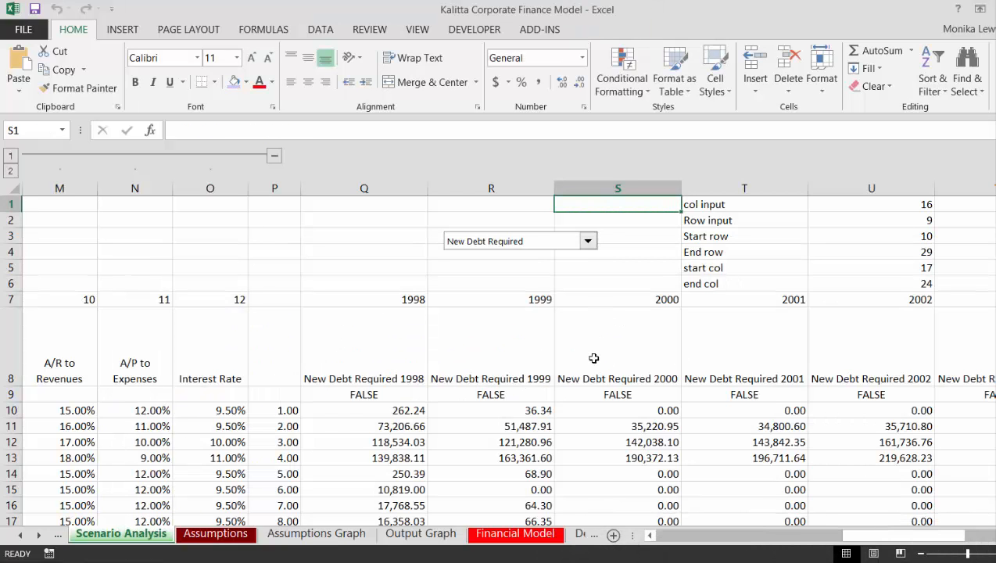
# Test the results drop-down by selecting Balance of New Debt and switching back to New Debt Required.
pyautogui.click(587, 241)
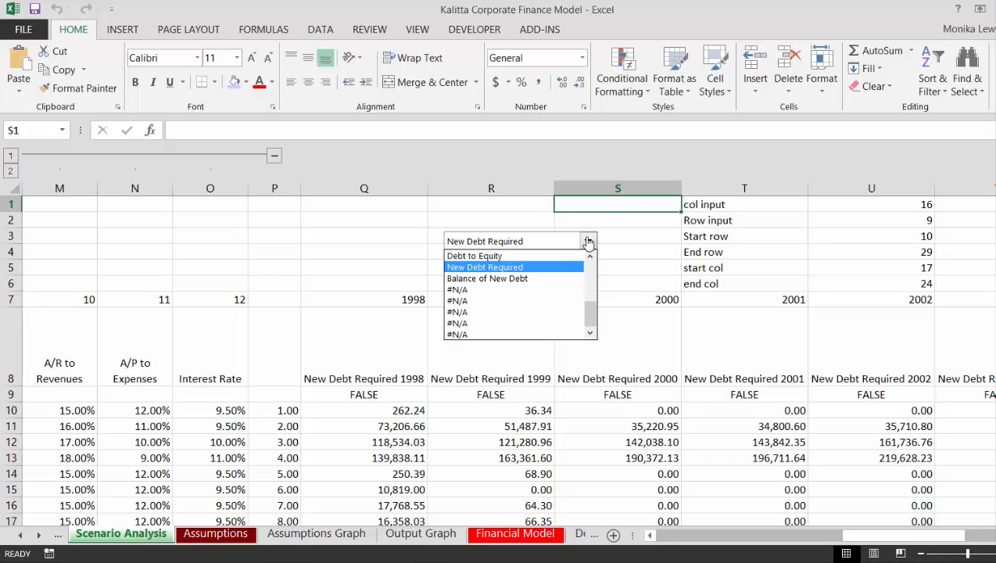
pyautogui.press('Down')
pyautogui.press('Return')
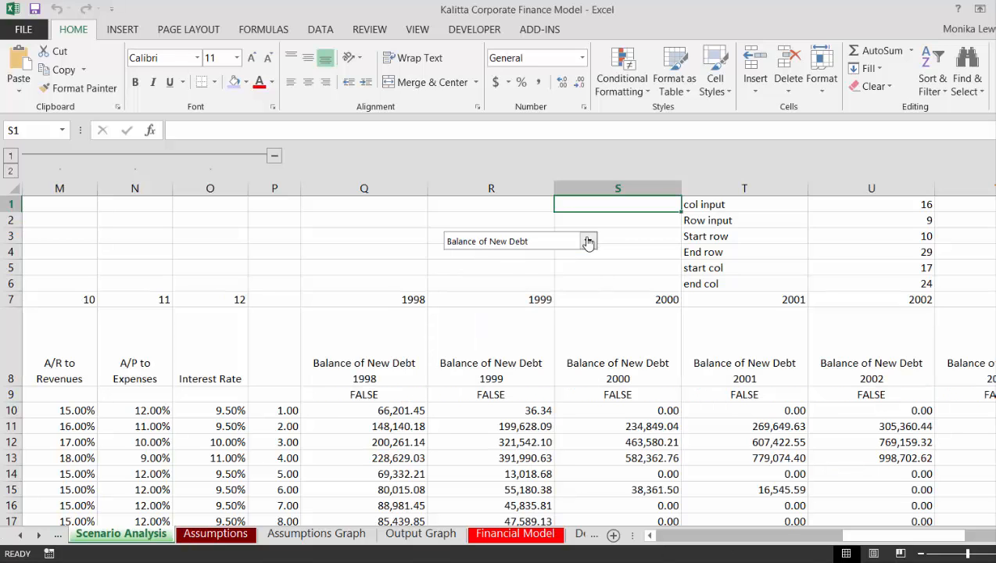
pyautogui.click(588, 242)
pyautogui.press('Up')
pyautogui.press('Return')
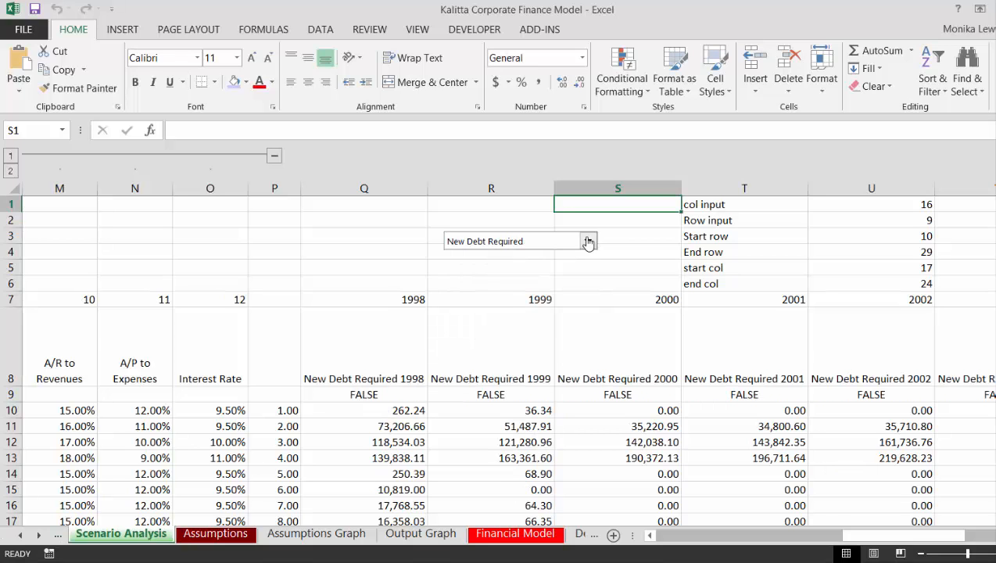
# Recalculate the yearly scenario table for Retrun on Average Equity using the results drop-down.
pyautogui.click(588, 241)
pyautogui.press('Up')
pyautogui.press('Up')
pyautogui.press('Up')
pyautogui.press('Up')
pyautogui.press('Up')
pyautogui.press('Up')
pyautogui.press('Up')
pyautogui.press('Up')
pyautogui.press('Up')
pyautogui.press('Up')
pyautogui.press('Up')
pyautogui.press('Up')
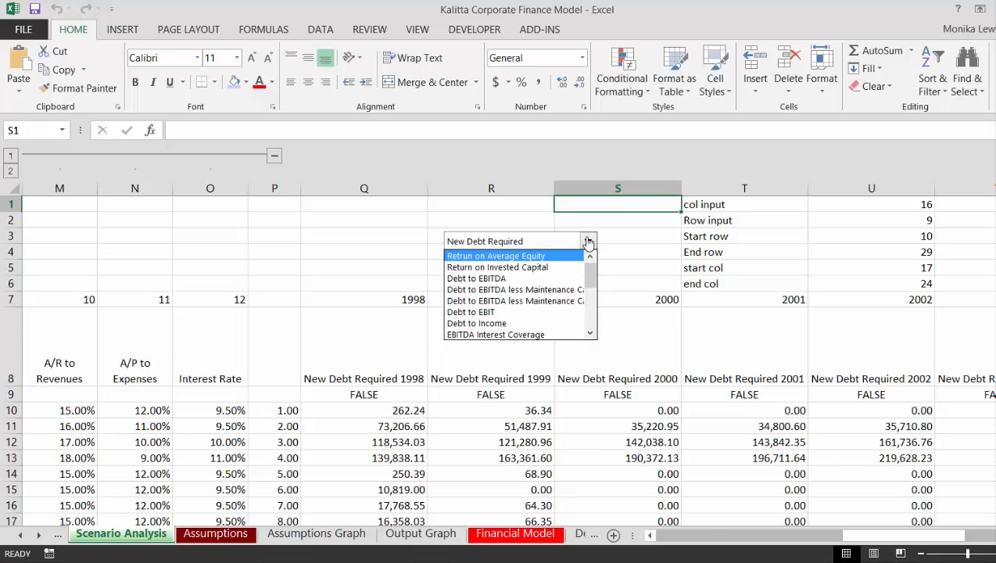
pyautogui.press('Return')
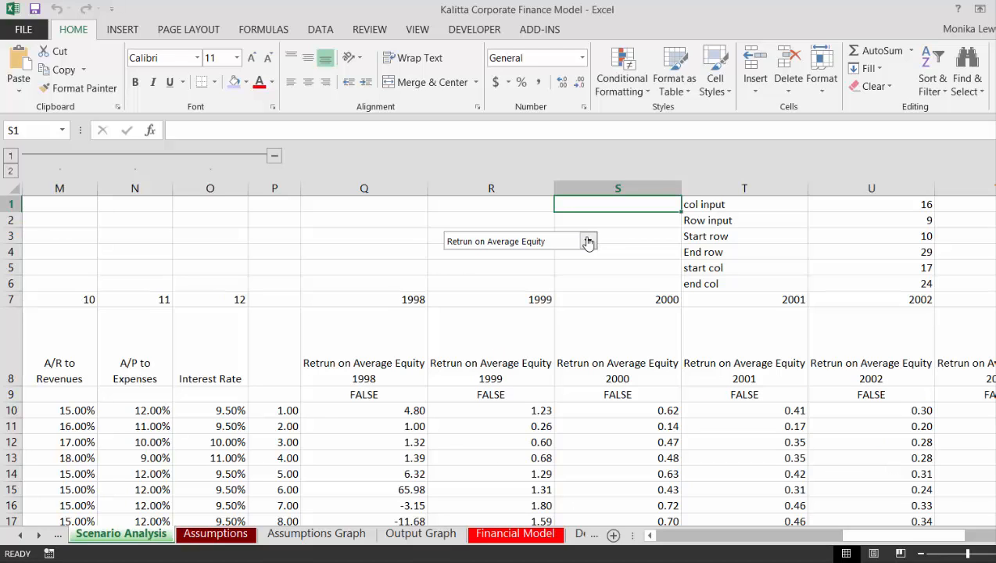
# Run the scenario table for Return on Invested Capital and for Debt to EBITDA using the results drop-down.
pyautogui.click(588, 242)
pyautogui.press('Down')
pyautogui.press('Return')
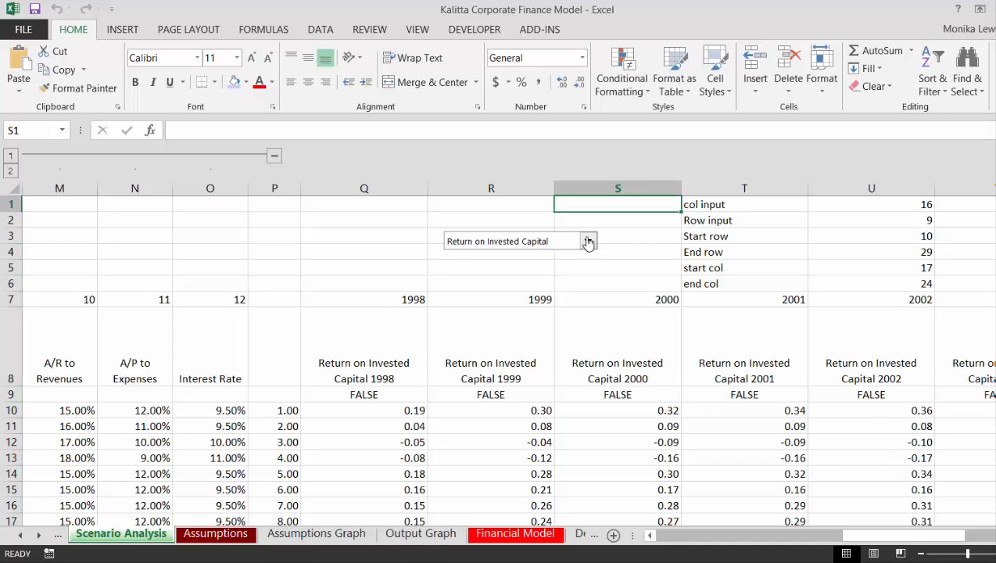
pyautogui.click(588, 242)
pyautogui.press('Down')
pyautogui.press('Return')
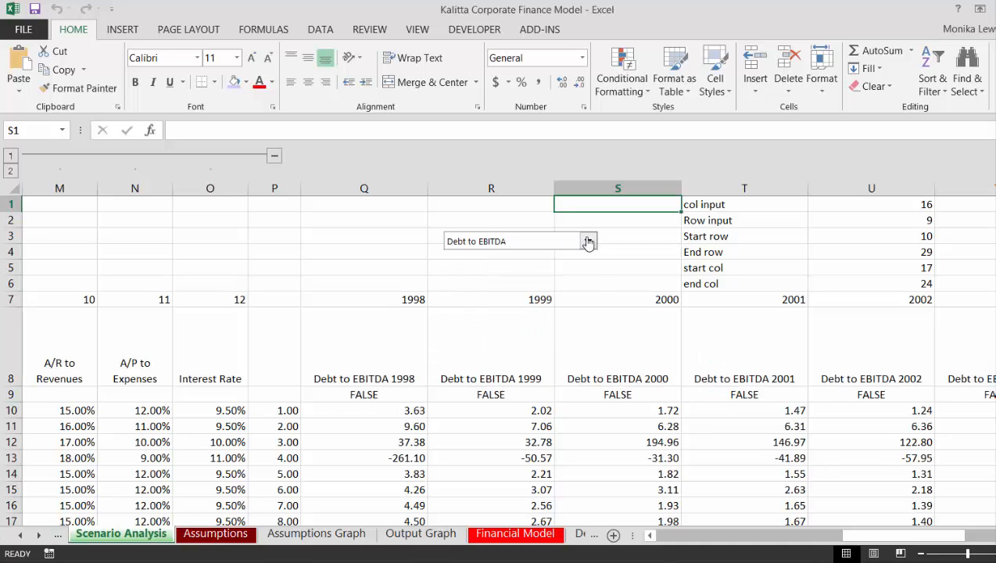
# Switch the results drop-down back to Retrun on Average Equity to refill the scenario table.
pyautogui.click(589, 242)
pyautogui.press('Up')
pyautogui.press('Up')
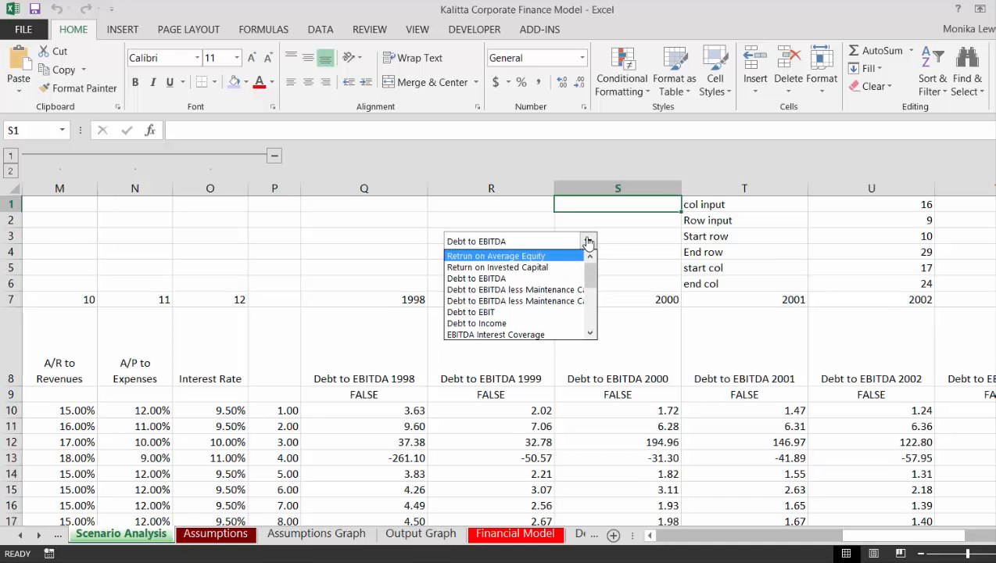
pyautogui.press('Return')
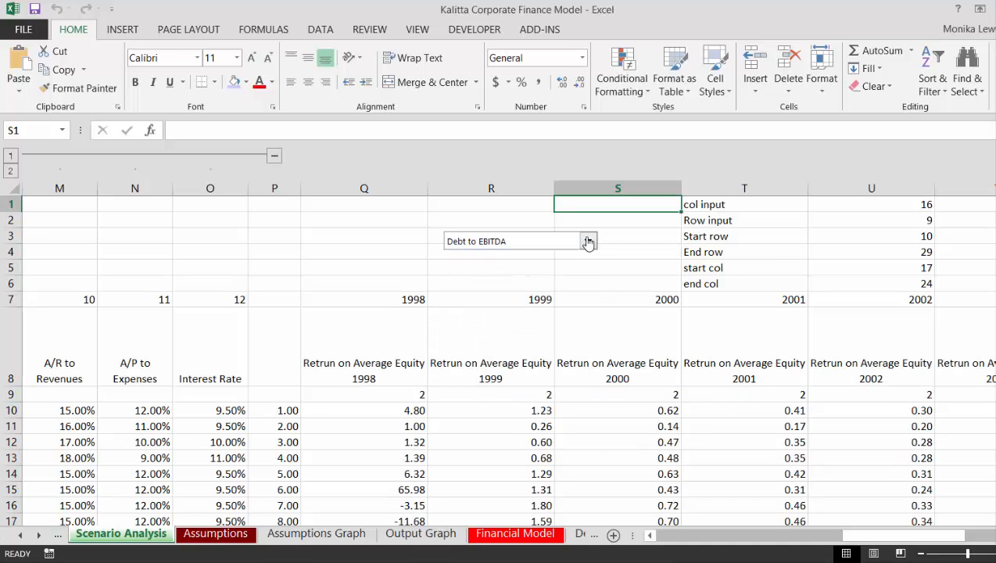
# Examine the scenario names, case drop-downs and code number in the first columns of the Scenario Analysis sheet.
pyautogui.click(243, 240)
pyautogui.press('Left')
pyautogui.press('Left')
pyautogui.press('Left')
pyautogui.press('Left')
pyautogui.press('Left')
pyautogui.press('Left')
pyautogui.press('Left')
pyautogui.press('Left')
pyautogui.press('Left')
pyautogui.press('Left')
pyautogui.press('Left')
pyautogui.press('Left')
pyautogui.press('Left')
pyautogui.press('Left')
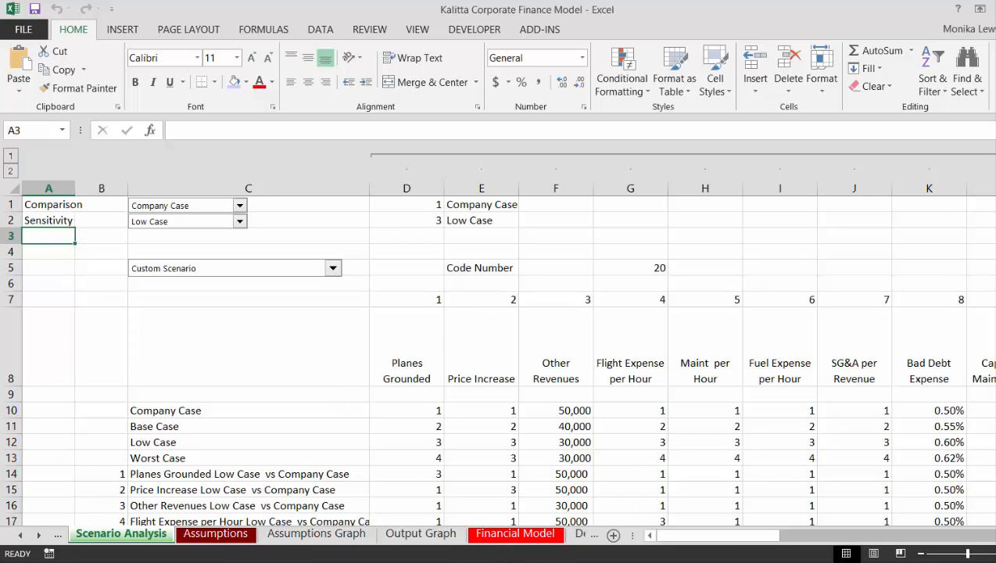
pyautogui.click(546, 560)
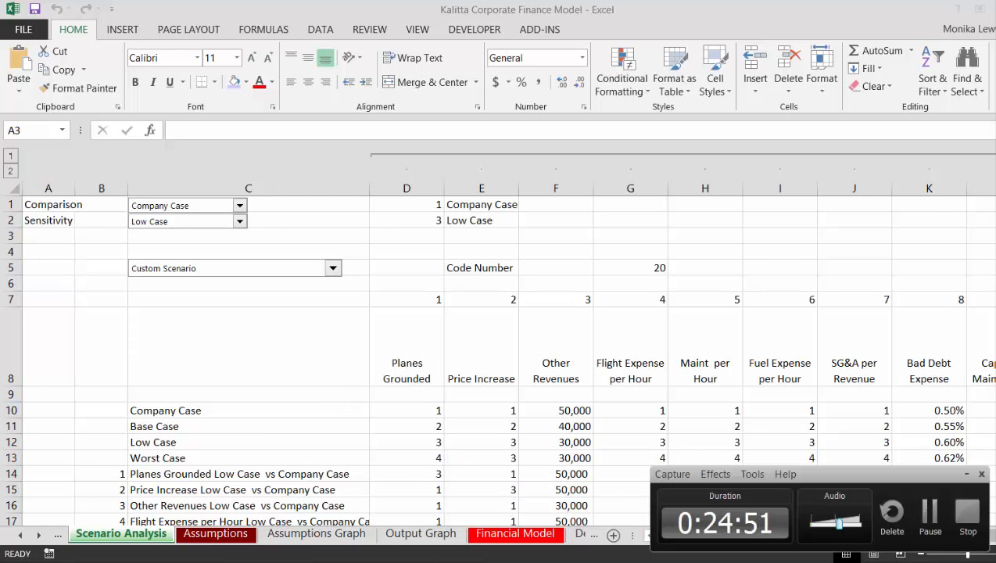